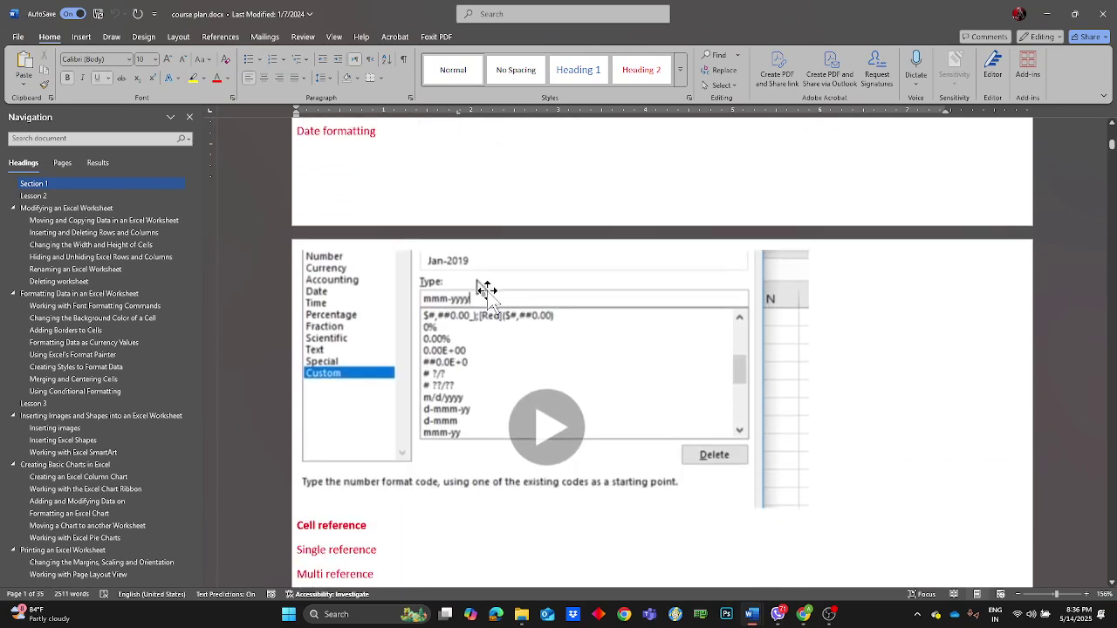
- Skim Section 1 of the course plan, covering date formatting, cell references, relative referencing and order of operation
scroll(485, 344, up, 4)
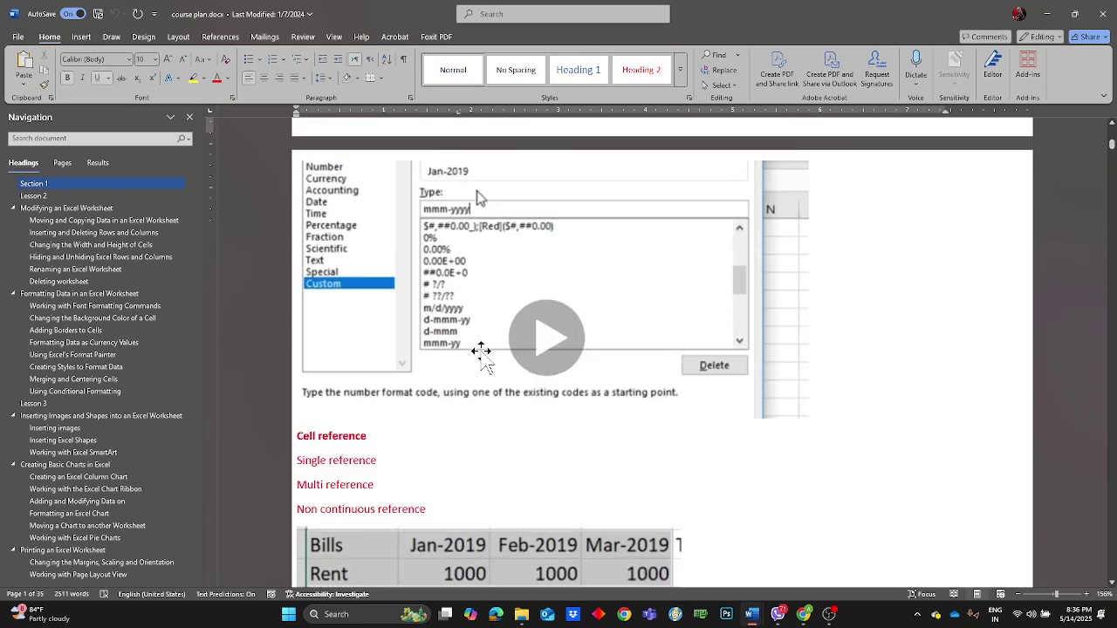
scroll(479, 357, down, 4)
scroll(477, 358, up, 5)
scroll(476, 359, up, 4)
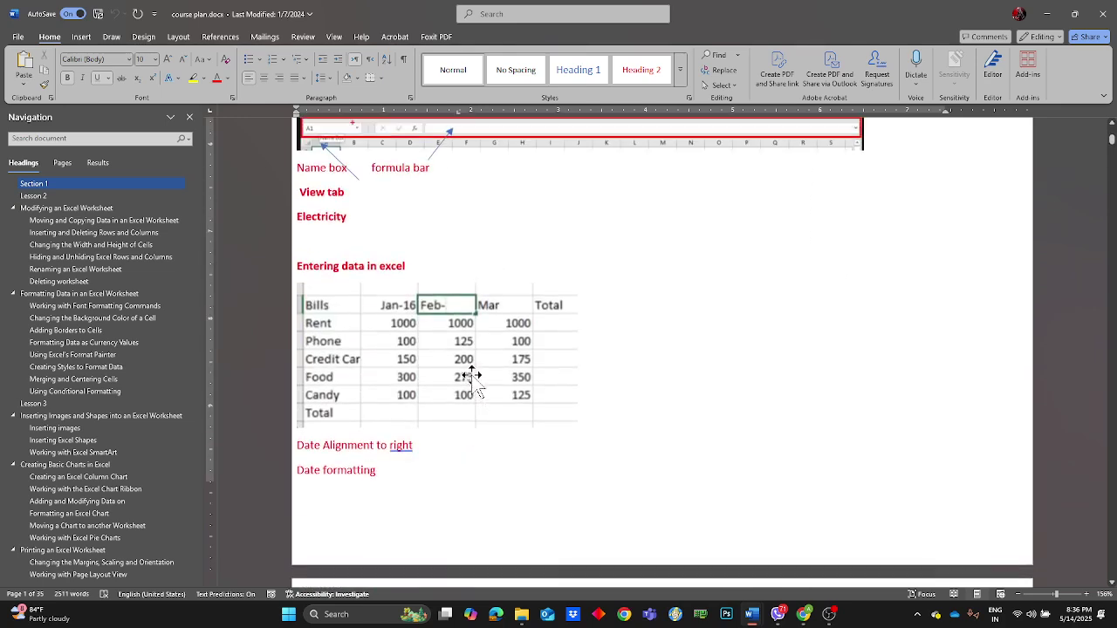
scroll(471, 377, down, 3)
scroll(475, 379, down, 15)
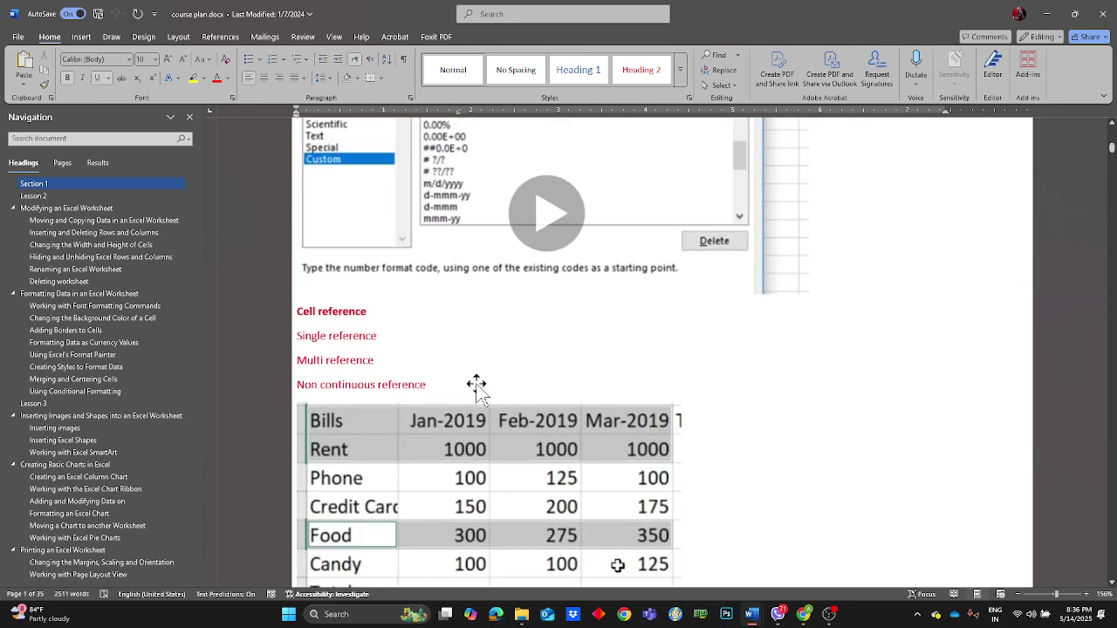
scroll(479, 390, down, 15)
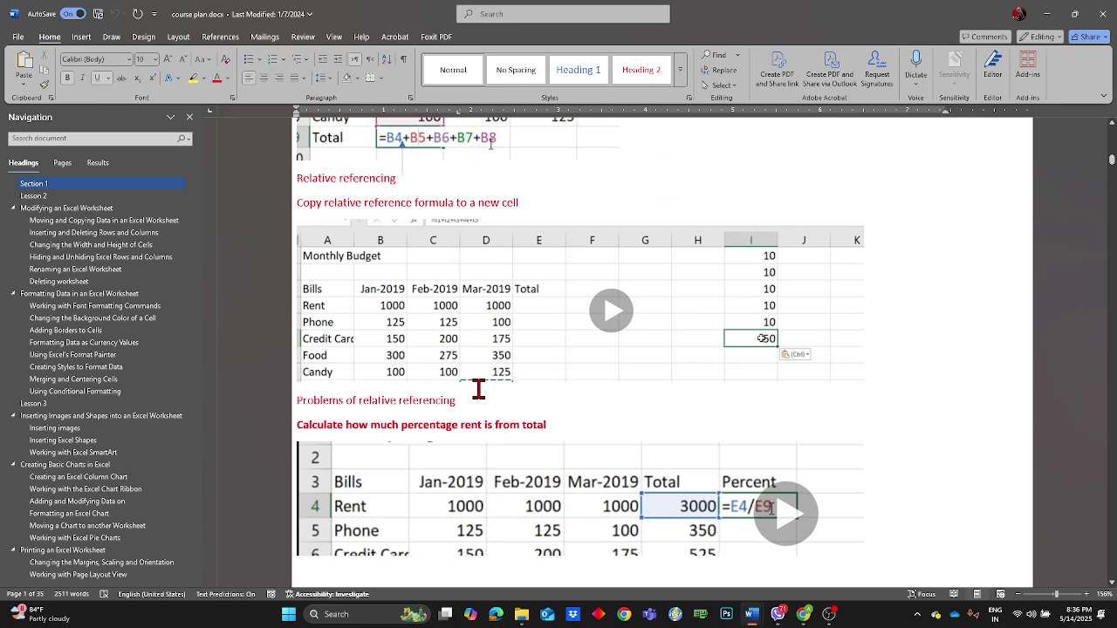
scroll(479, 391, down, 5)
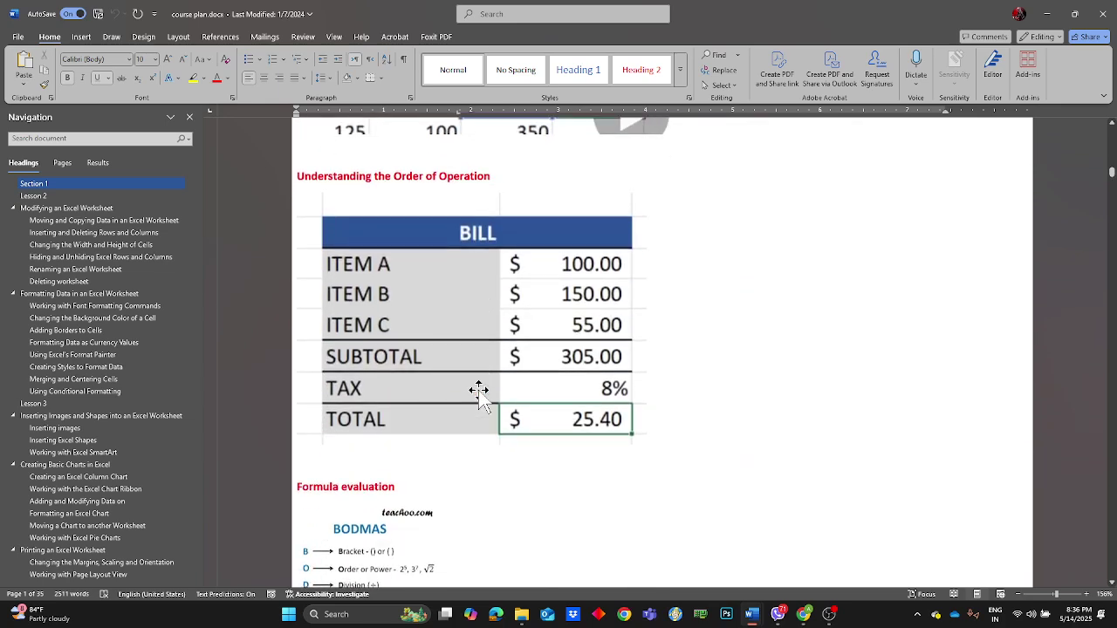
scroll(480, 393, up, 10)
scroll(483, 399, up, 20)
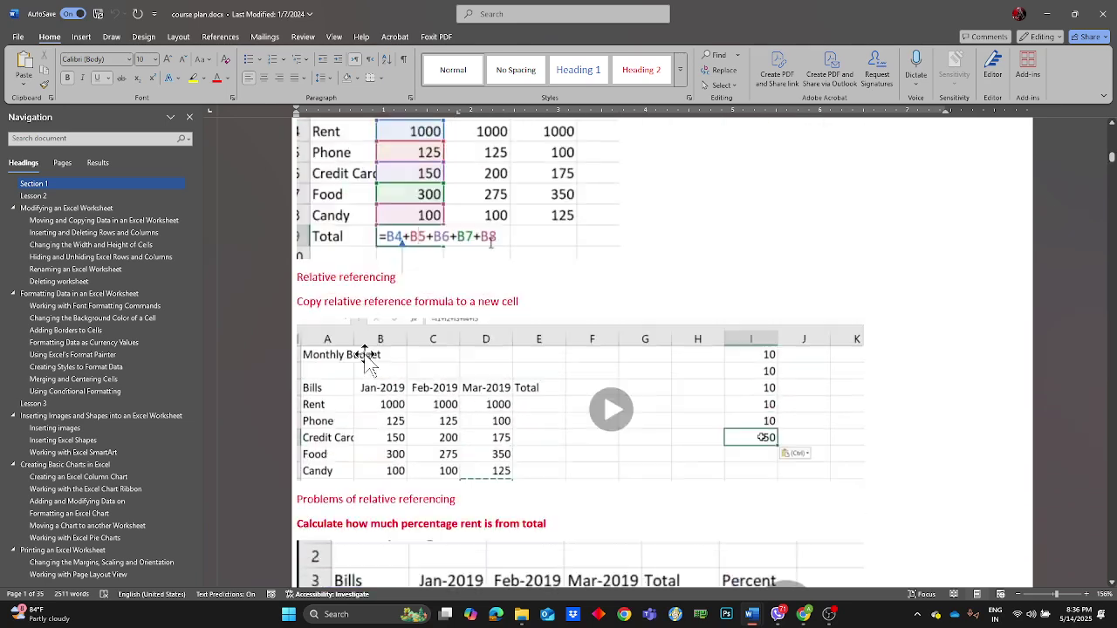
scroll(404, 388, up, 10)
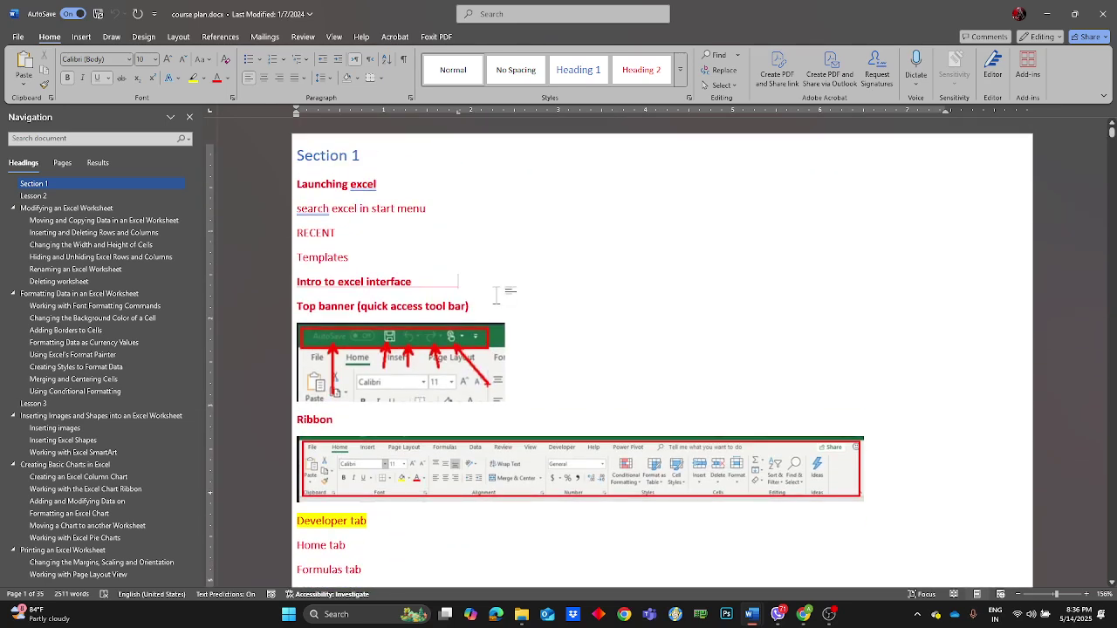
- Review the course plan's opening topics on launching Excel, the interface, the formula bar and entering data
drag(495, 297, 318, 201)
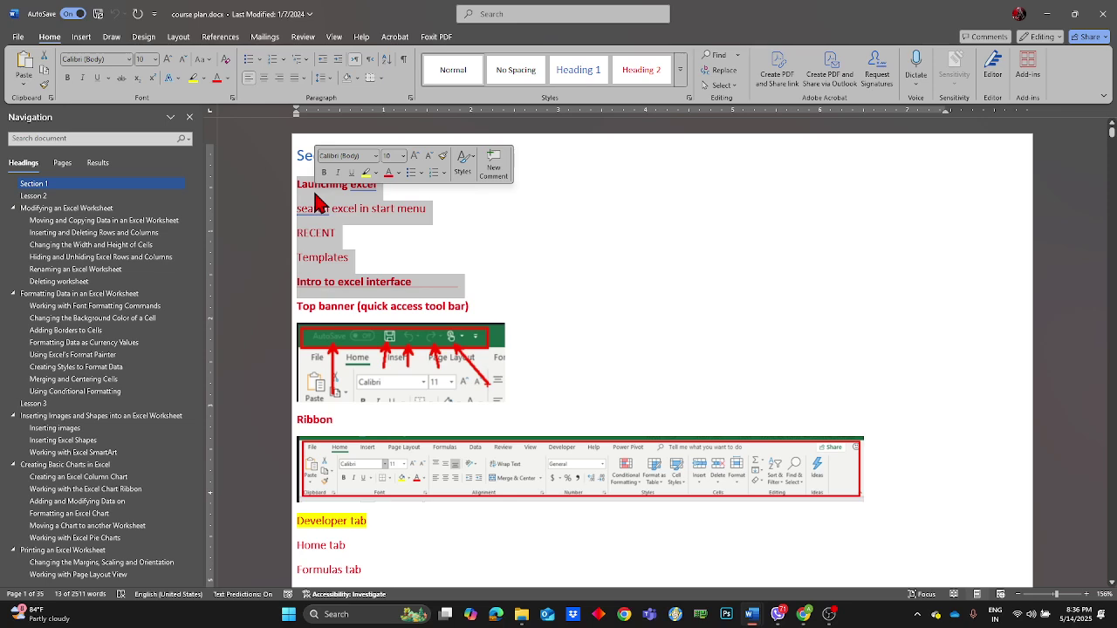
click(653, 250)
scroll(640, 269, down, 5)
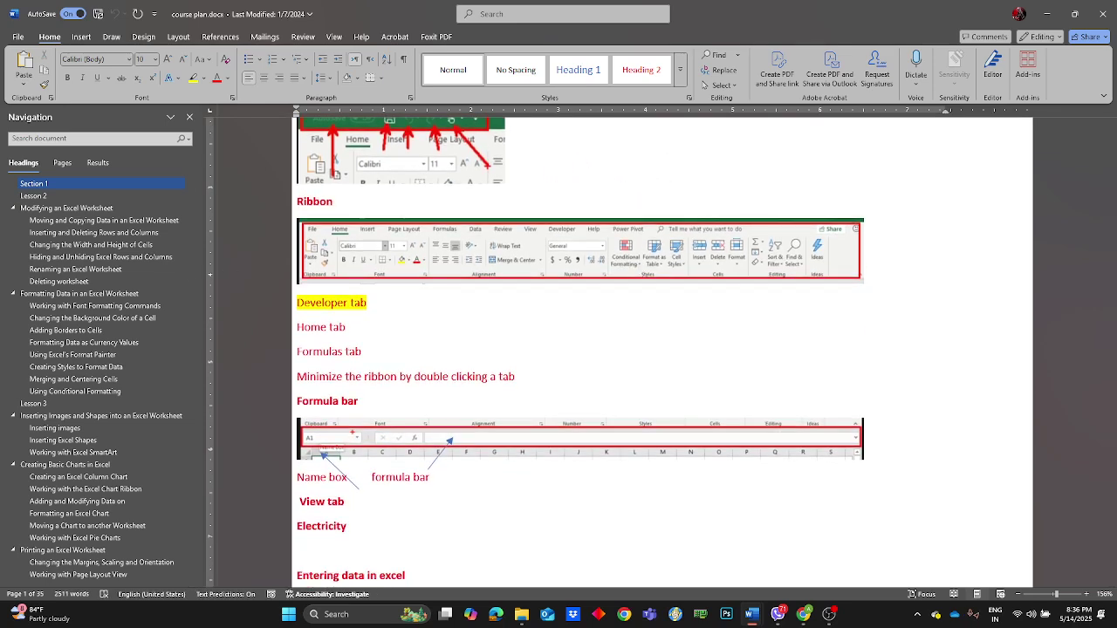
key(alt+Tab)
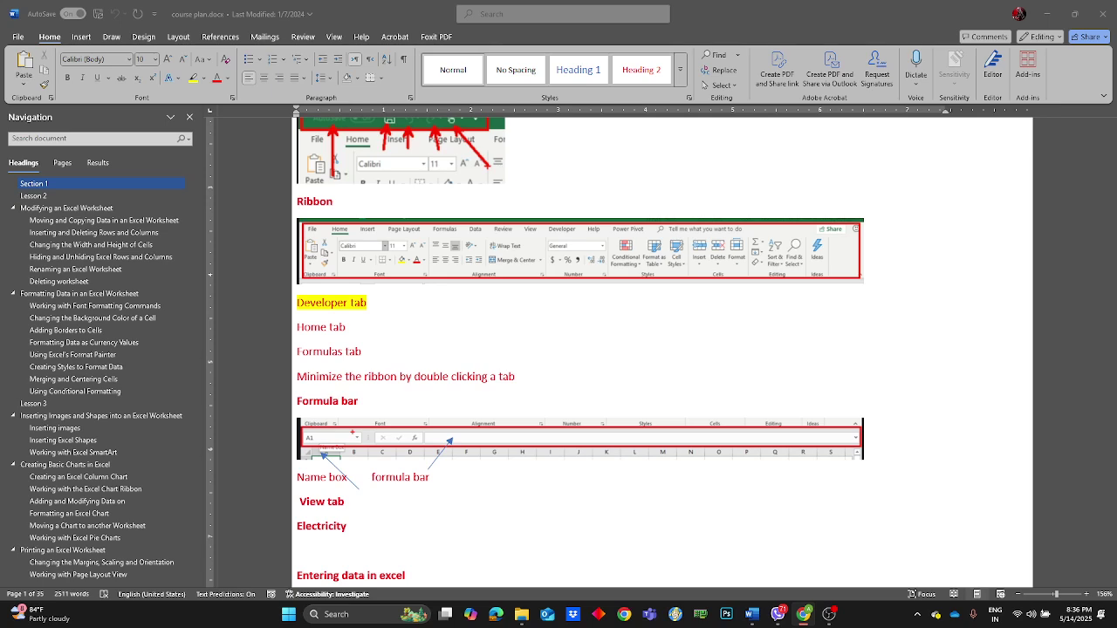
scroll(392, 309, up, 5)
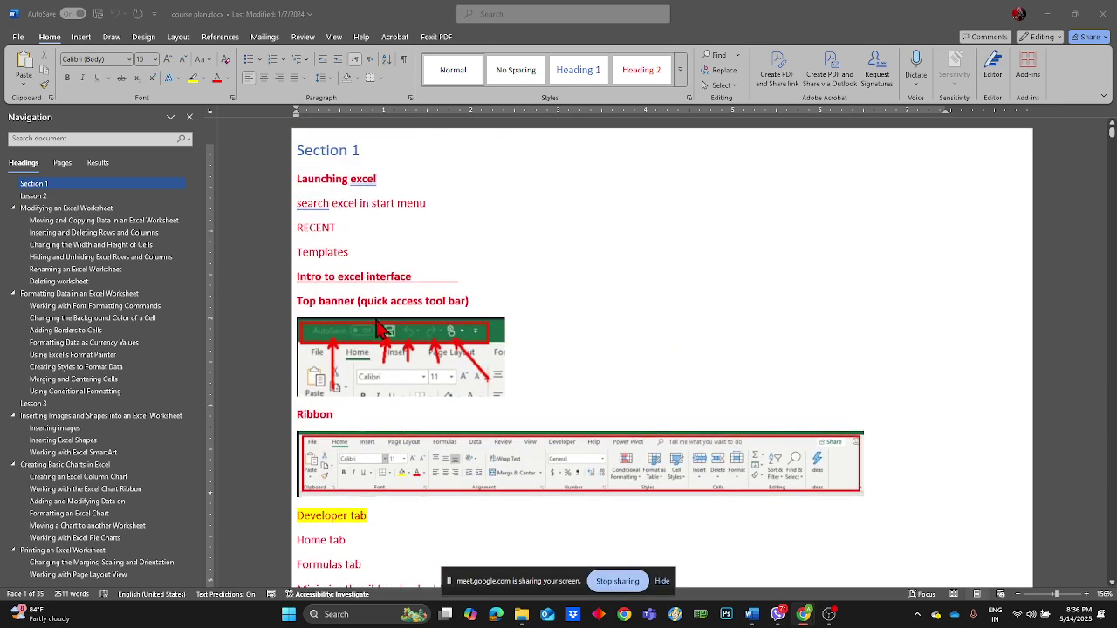
scroll(481, 401, down, 6)
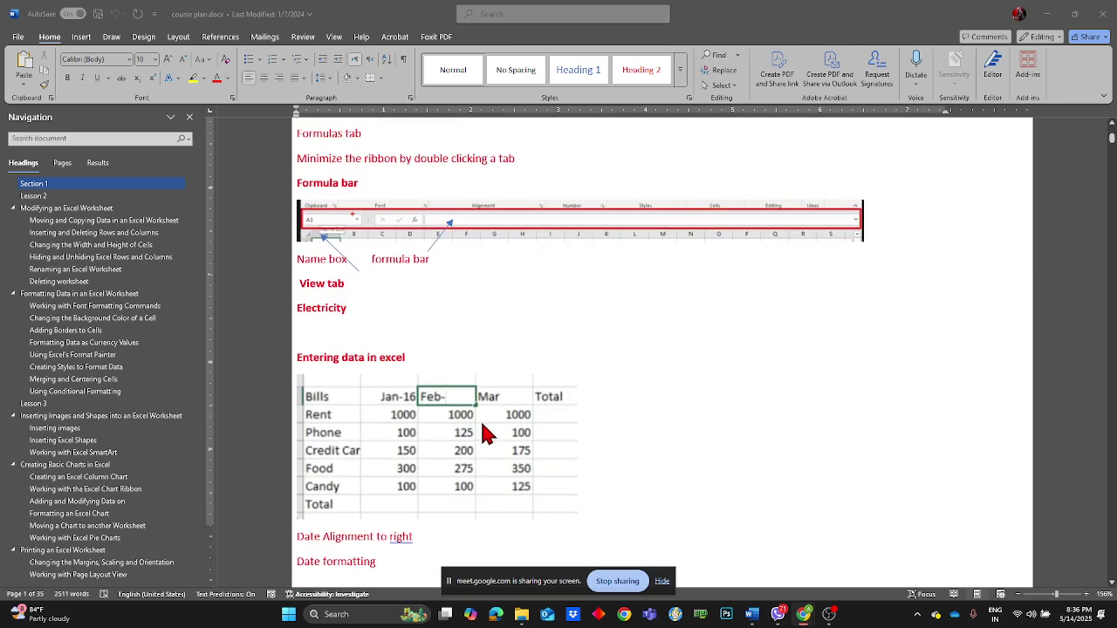
scroll(483, 425, down, 6)
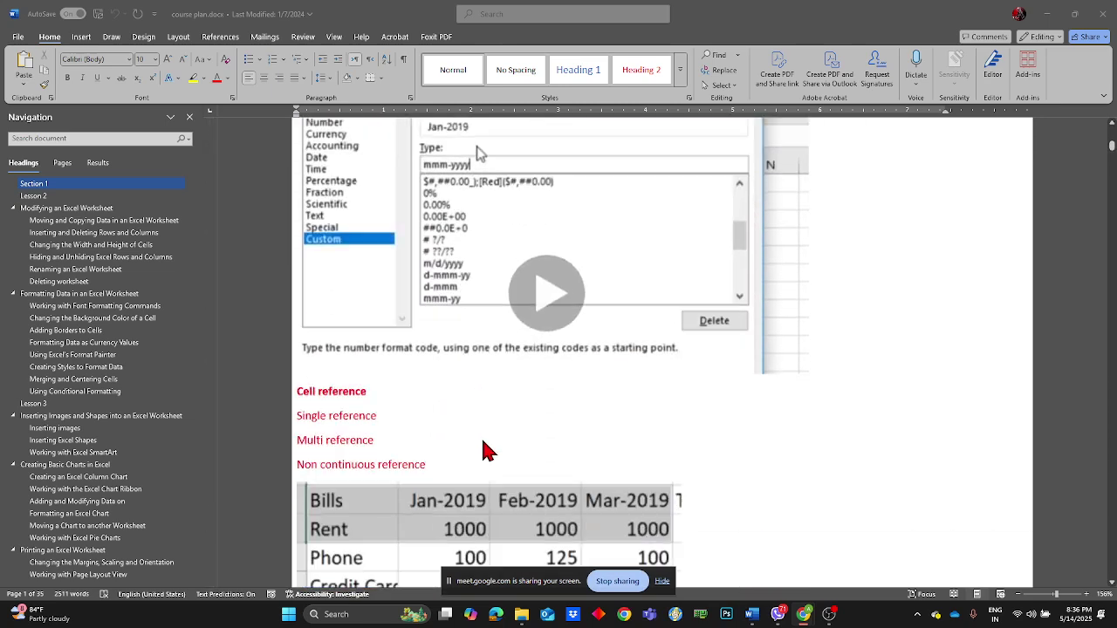
scroll(487, 451, up, 12)
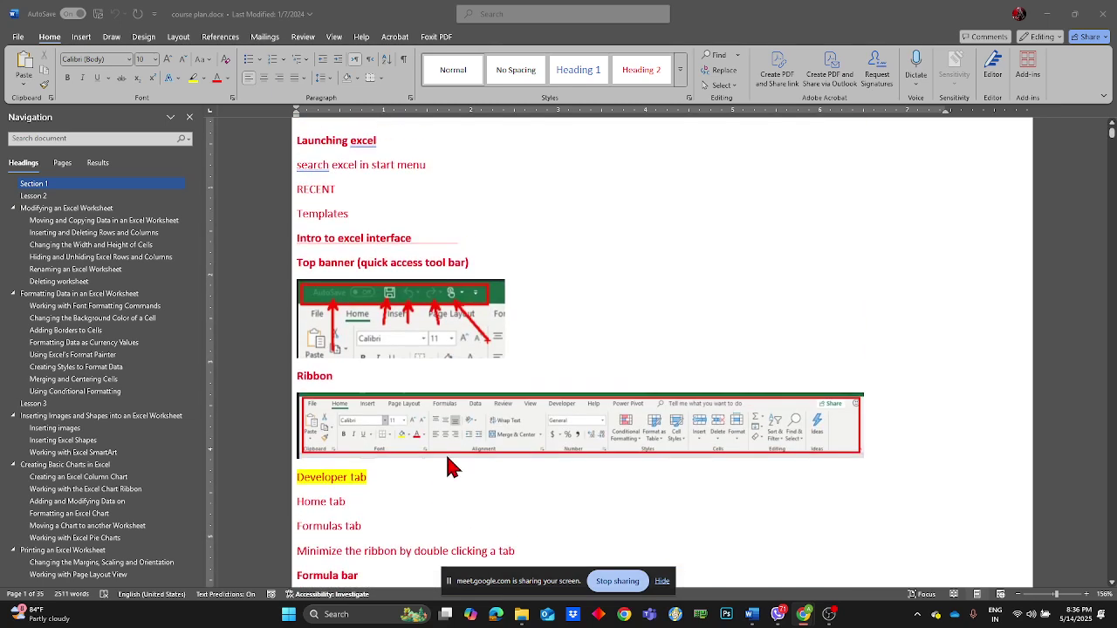
scroll(451, 468, up, 1)
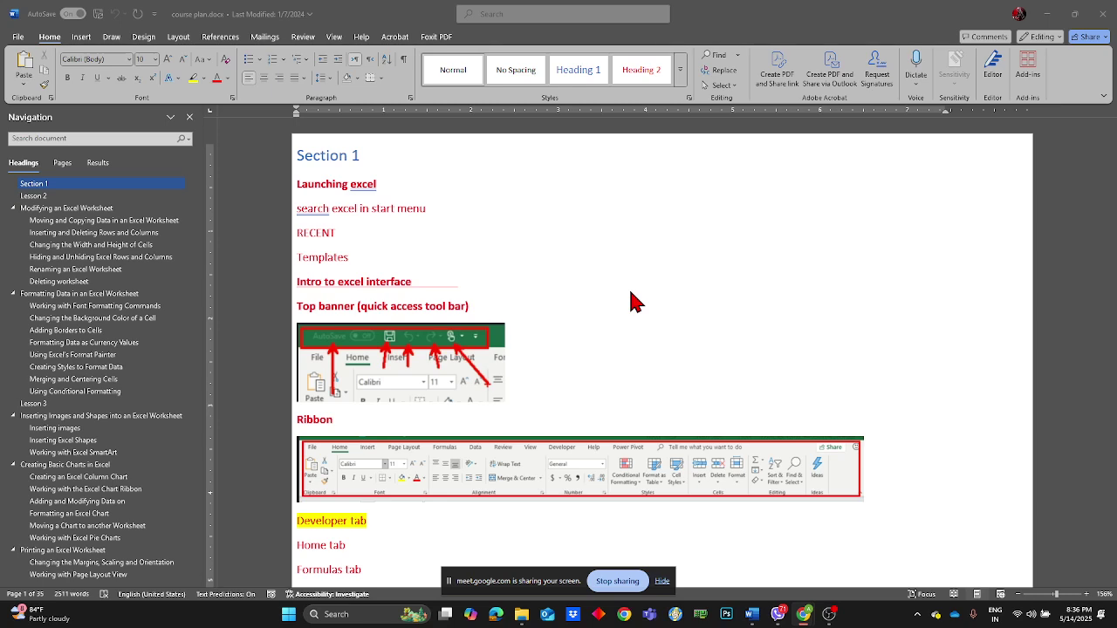
scroll(634, 302, down, 5)
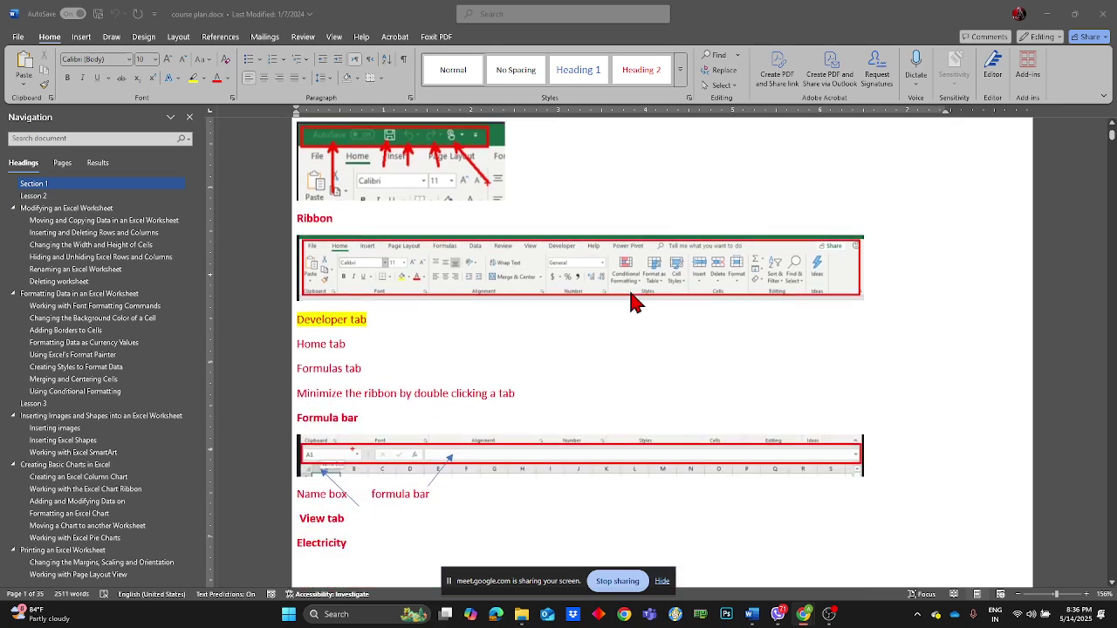
scroll(635, 302, down, 7)
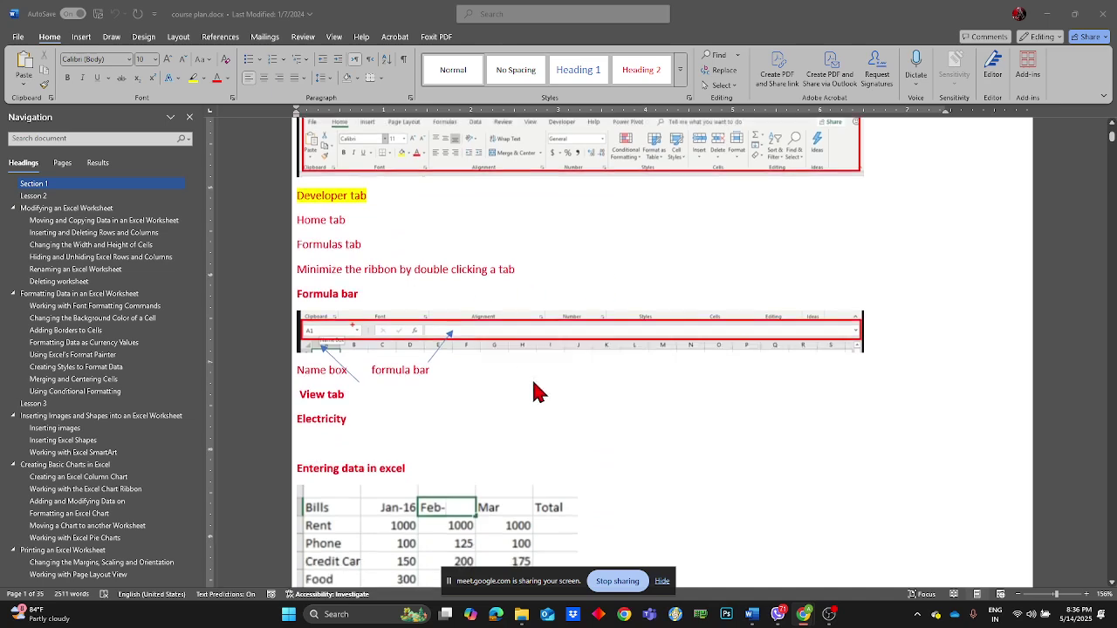
scroll(536, 444, up, 10)
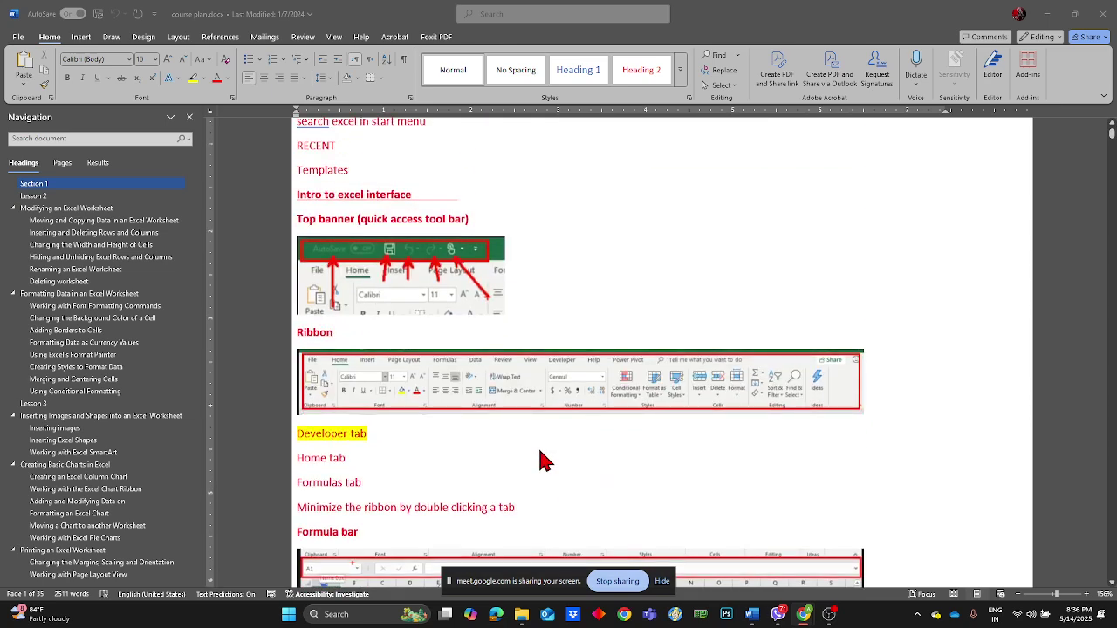
- Minimize the course plan document and launch Excel from the desktop
drag(716, 12, 0, 289)
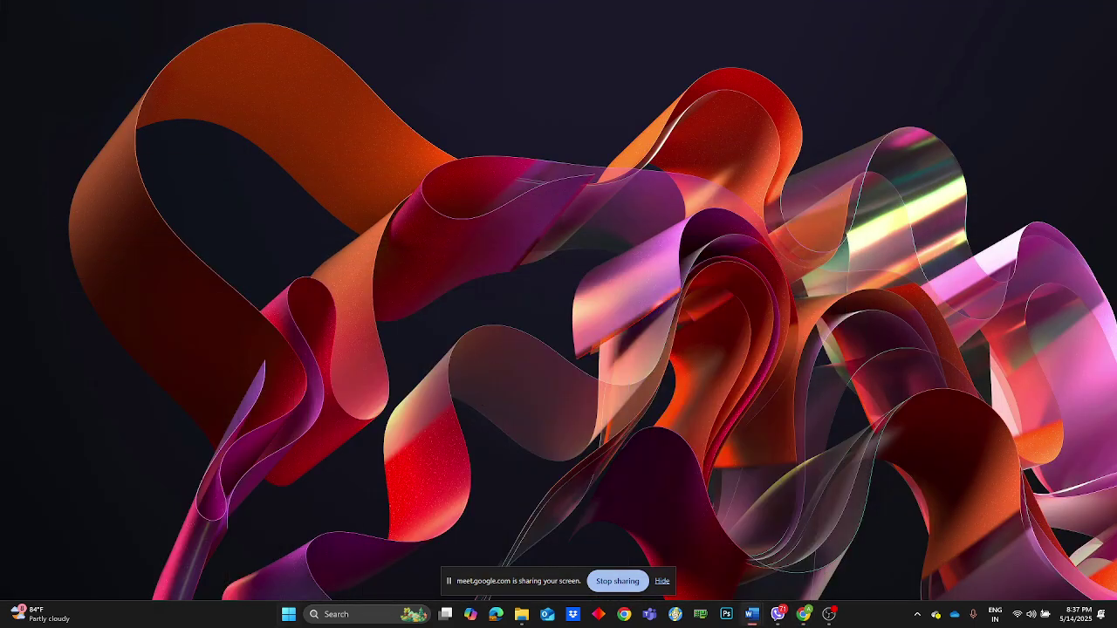
click(287, 614)
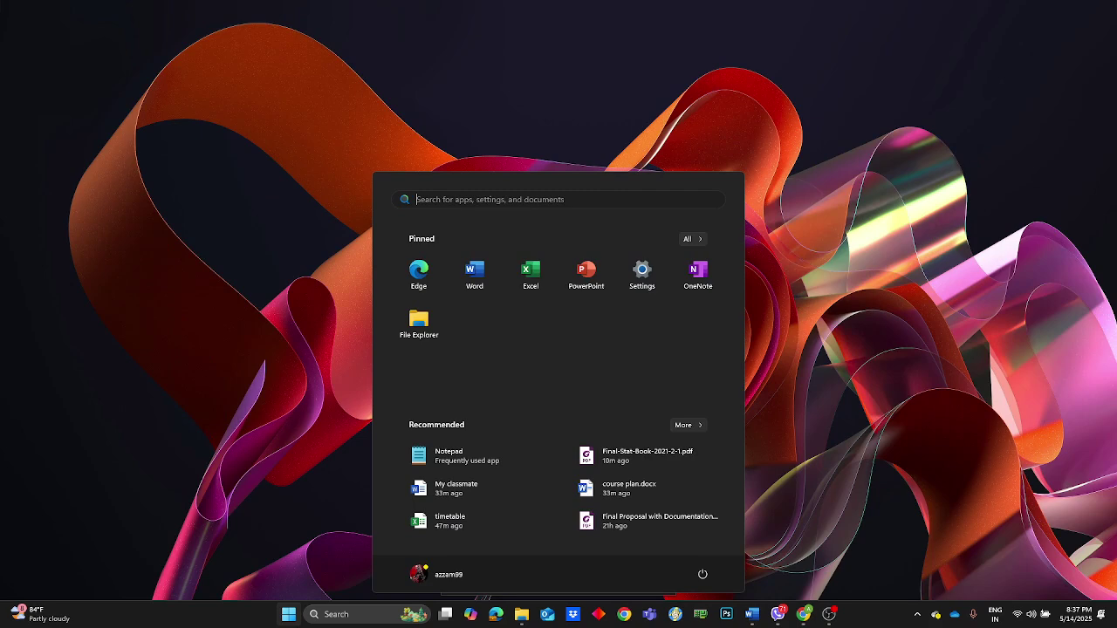
click(288, 614)
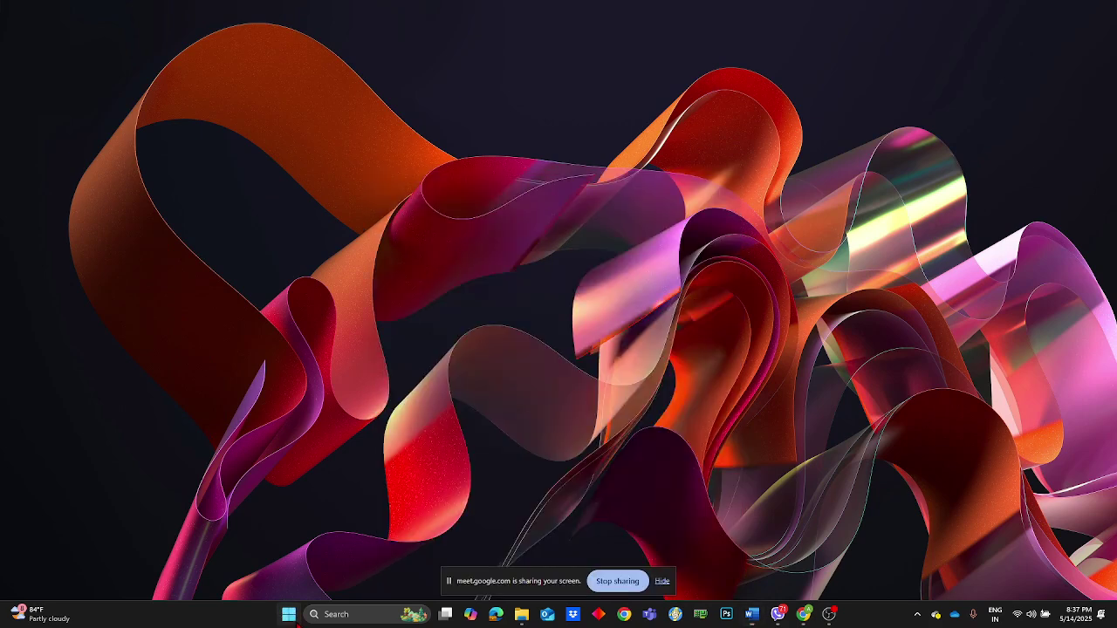
click(288, 615)
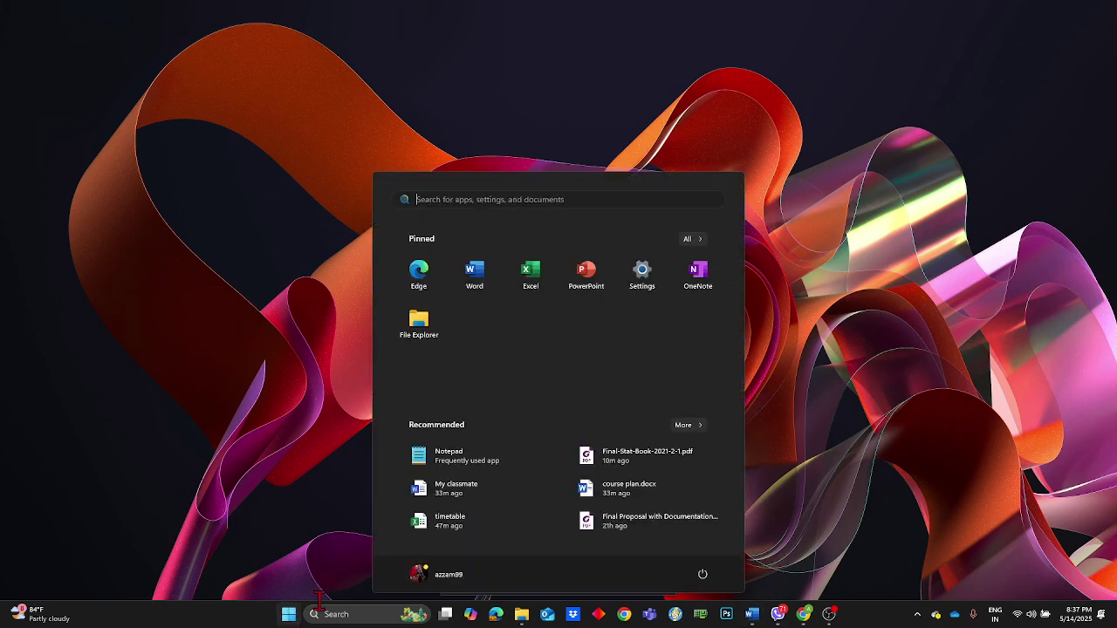
click(531, 278)
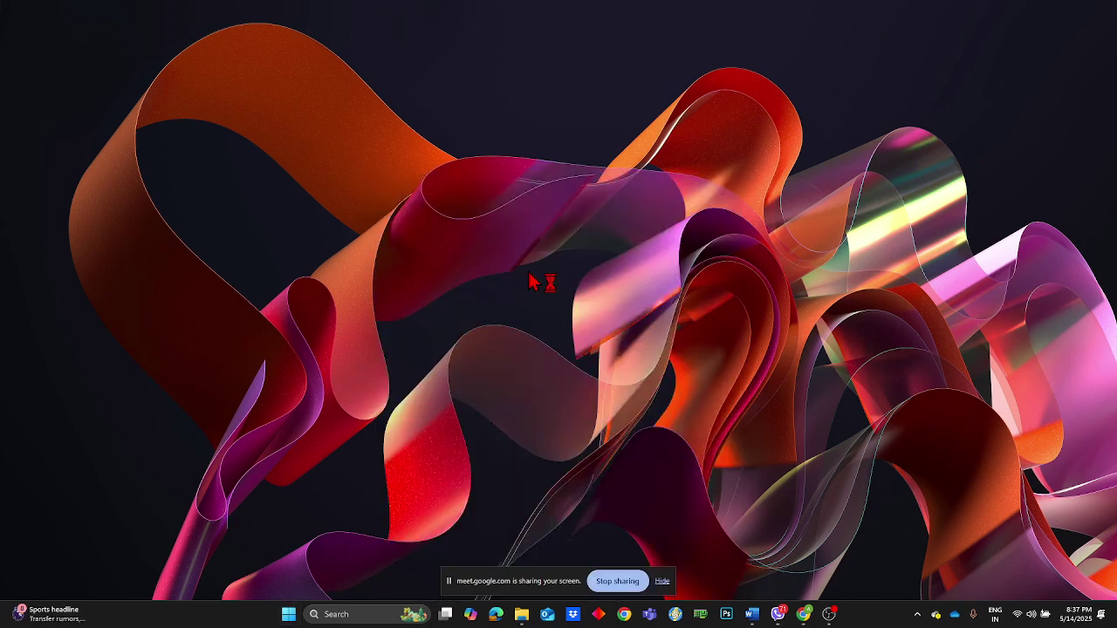
click(289, 615)
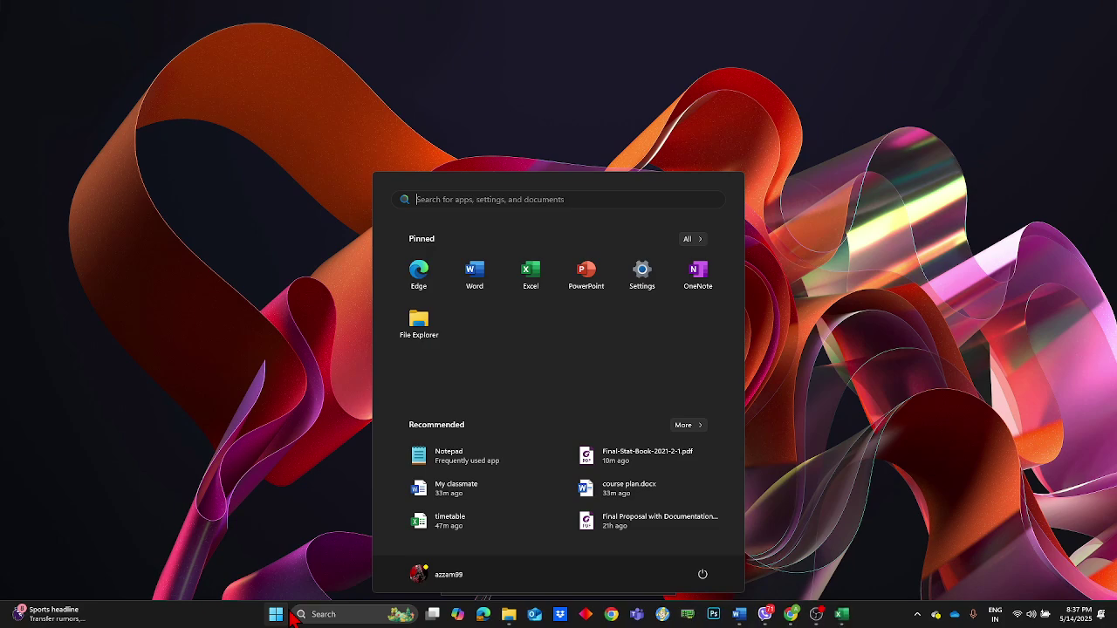
click(276, 614)
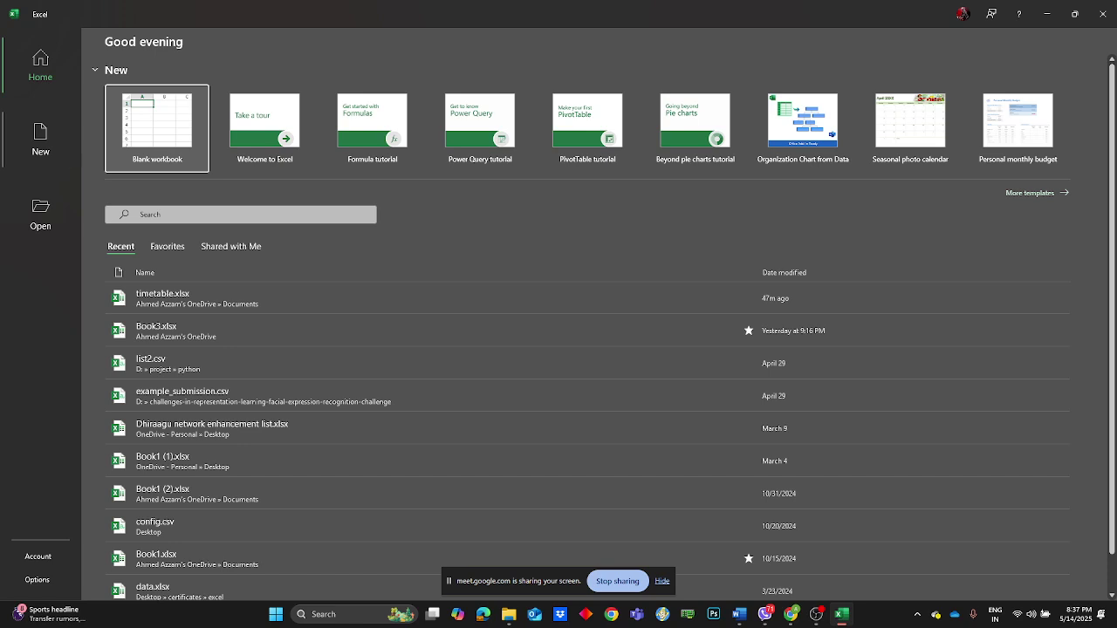
- View the New and Open pages of the Excel start screen and return to Home
click(54, 150)
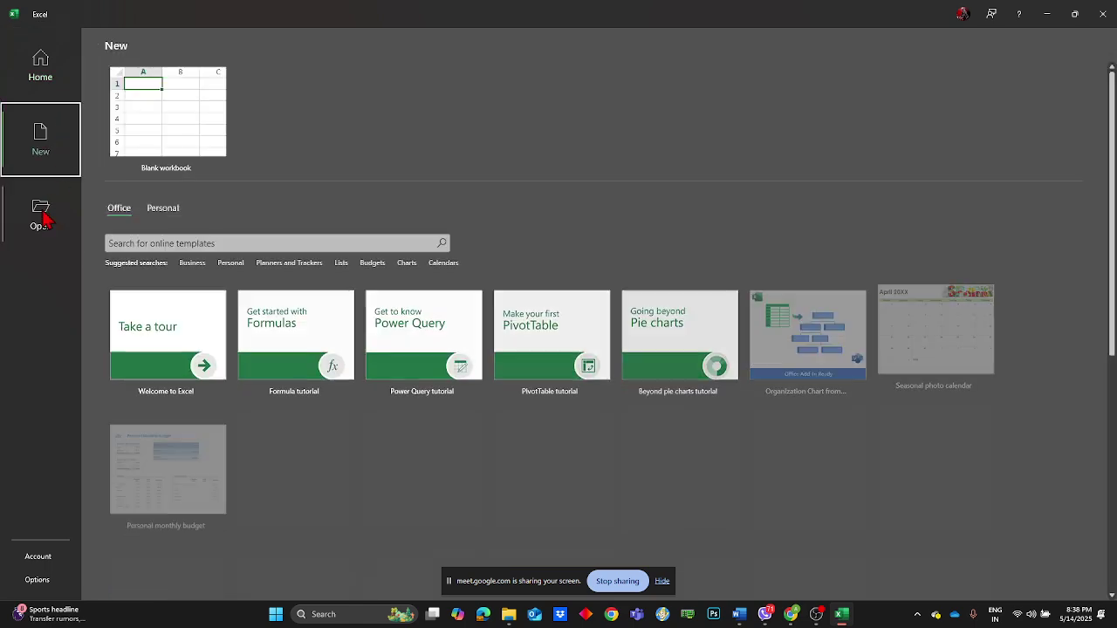
click(42, 217)
click(53, 77)
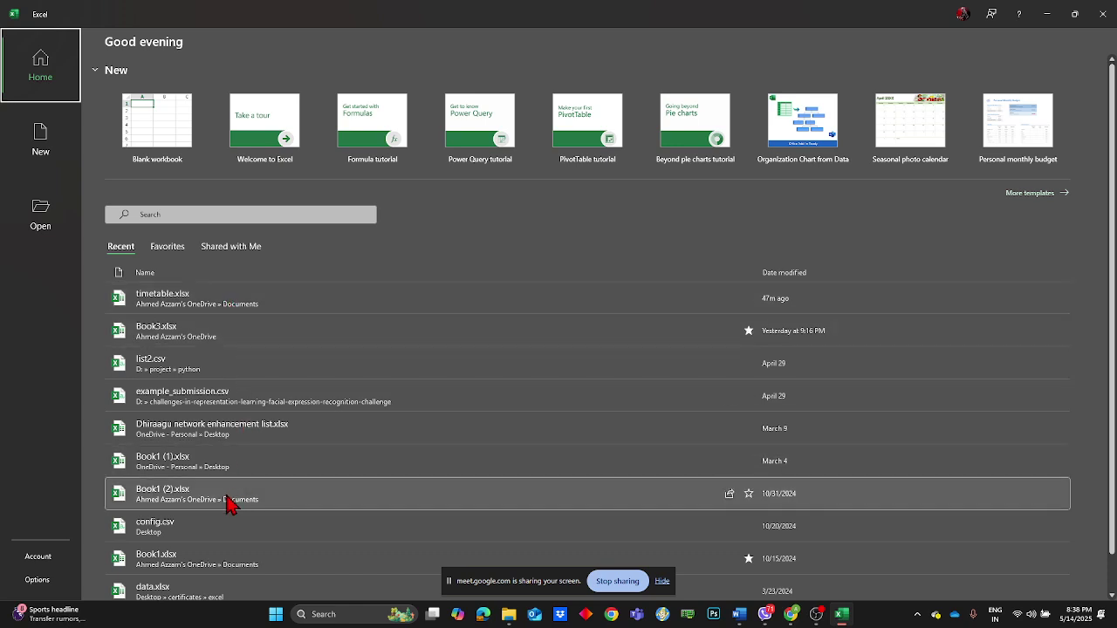
- View the Favorites and Shared with Me workbook lists and return to the Recent list
click(178, 248)
click(216, 250)
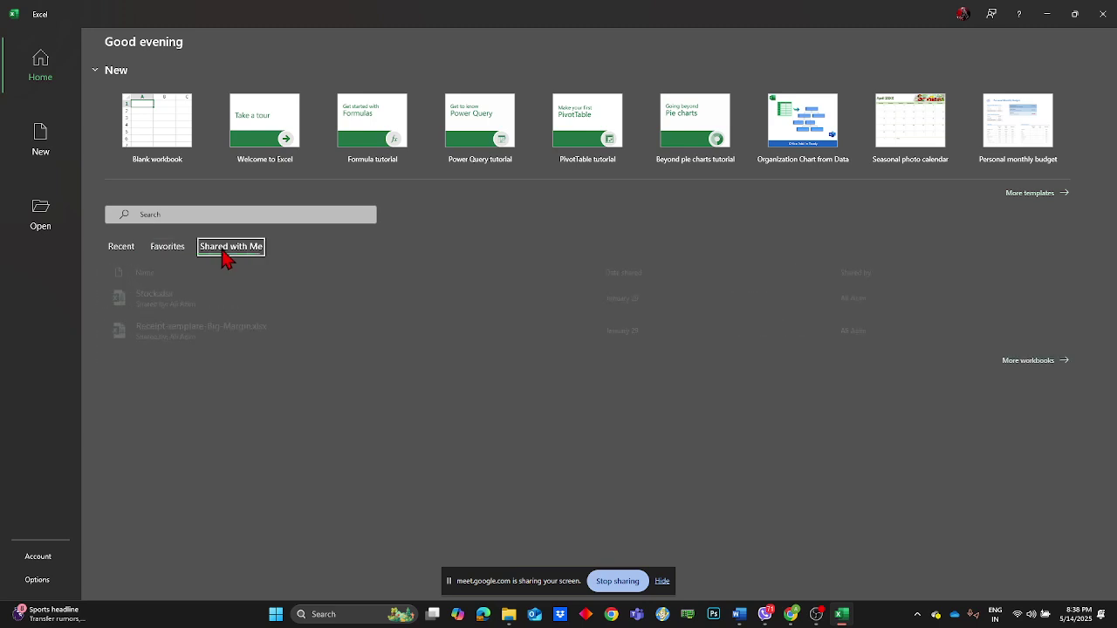
click(179, 249)
click(227, 252)
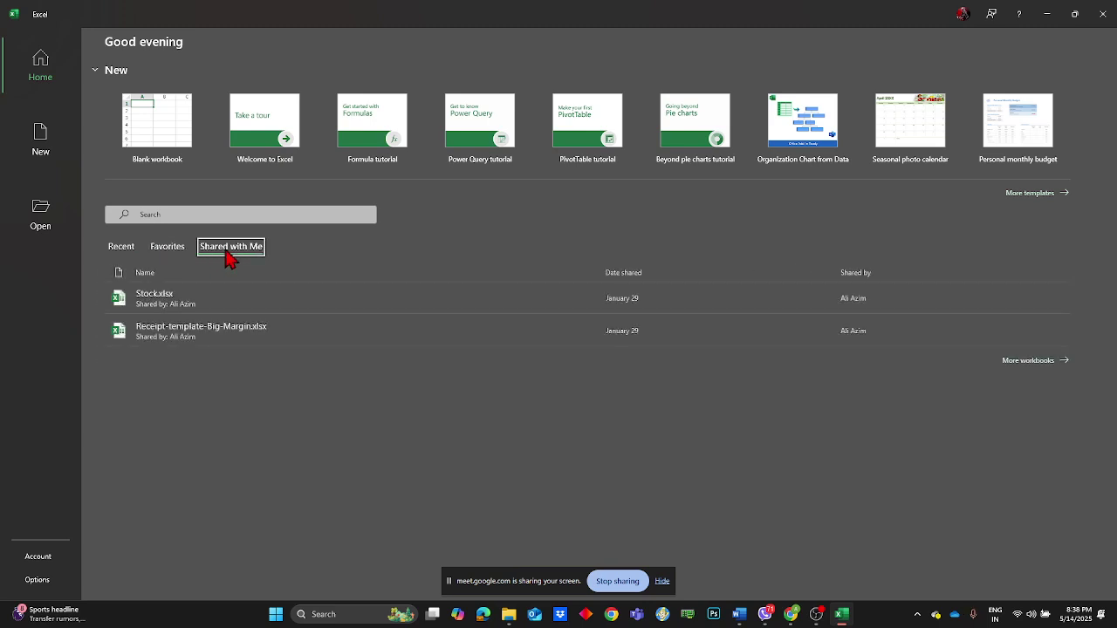
click(173, 258)
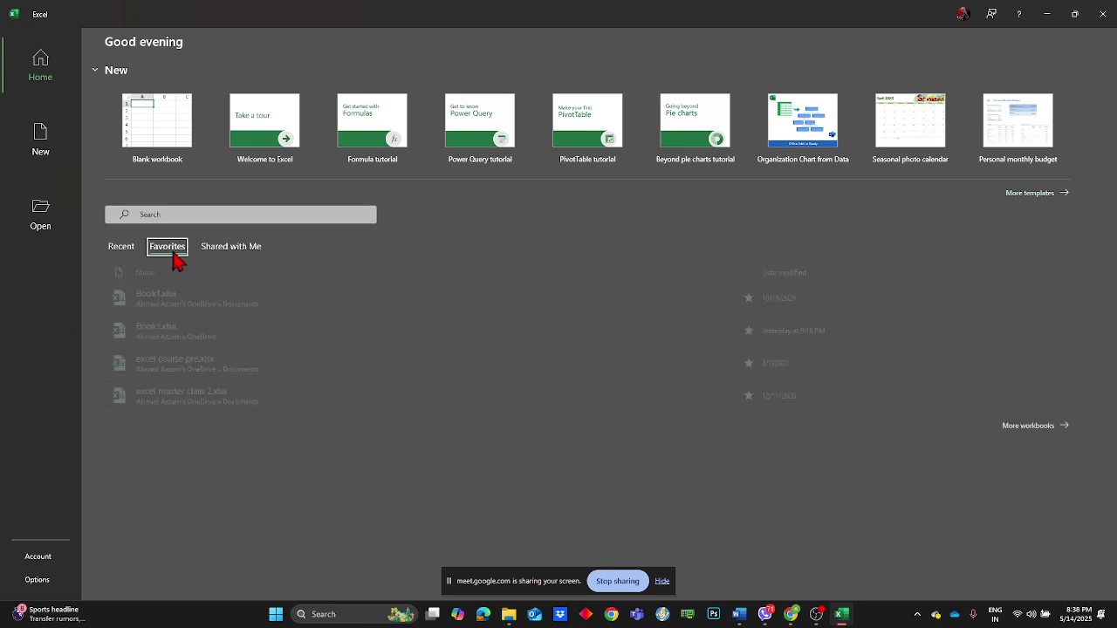
click(127, 250)
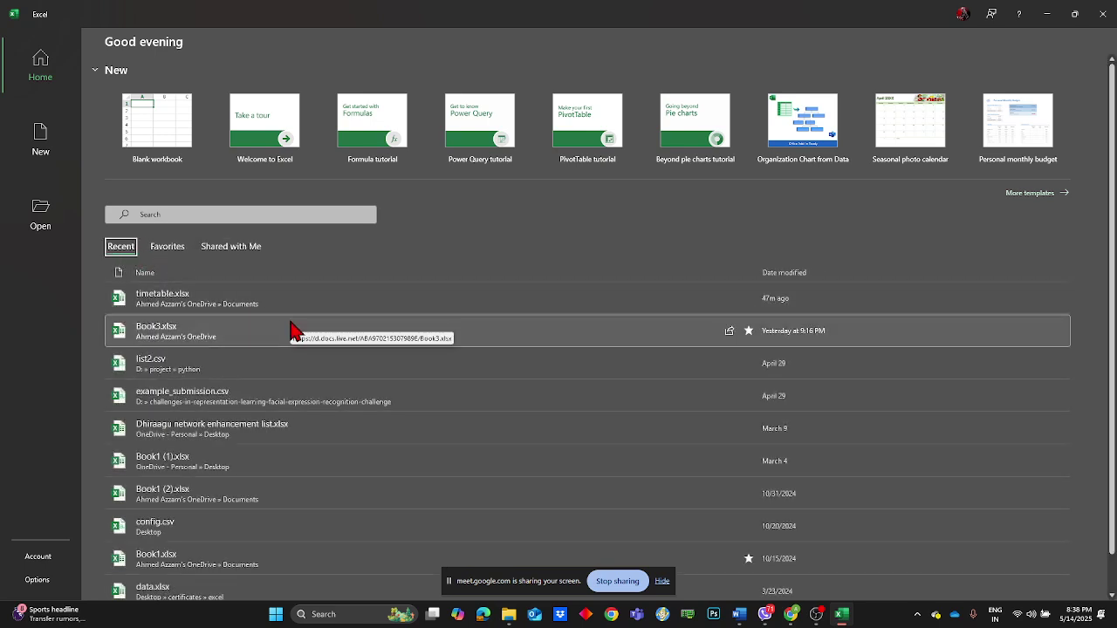
- Browse the Office templates available for new workbooks, from the tutorials down to the Gantt and timeline templates
click(62, 170)
click(56, 83)
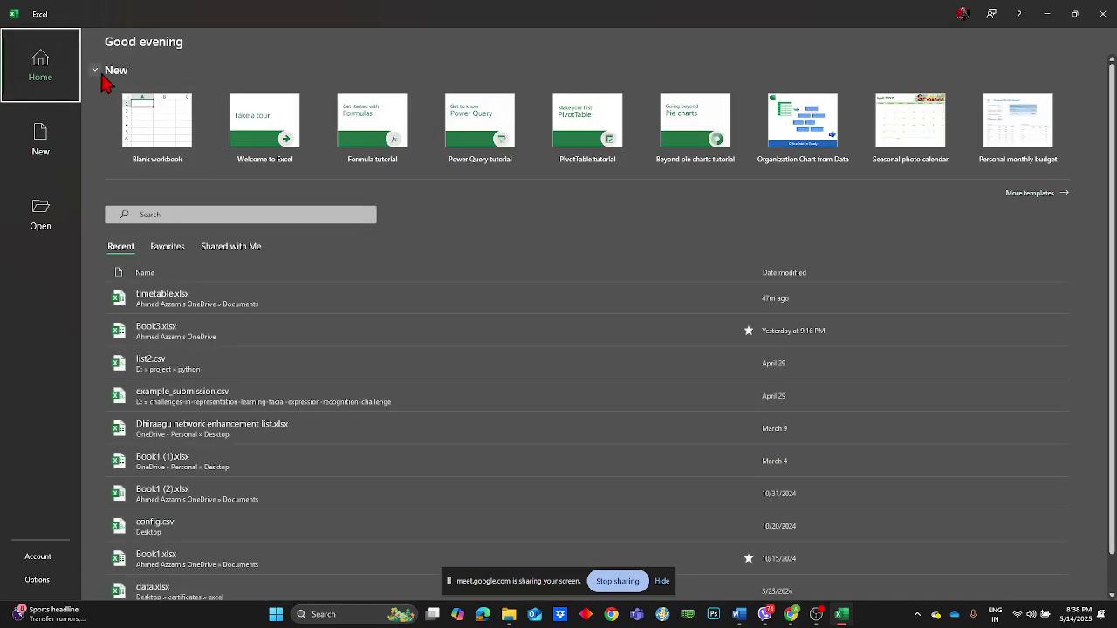
click(46, 156)
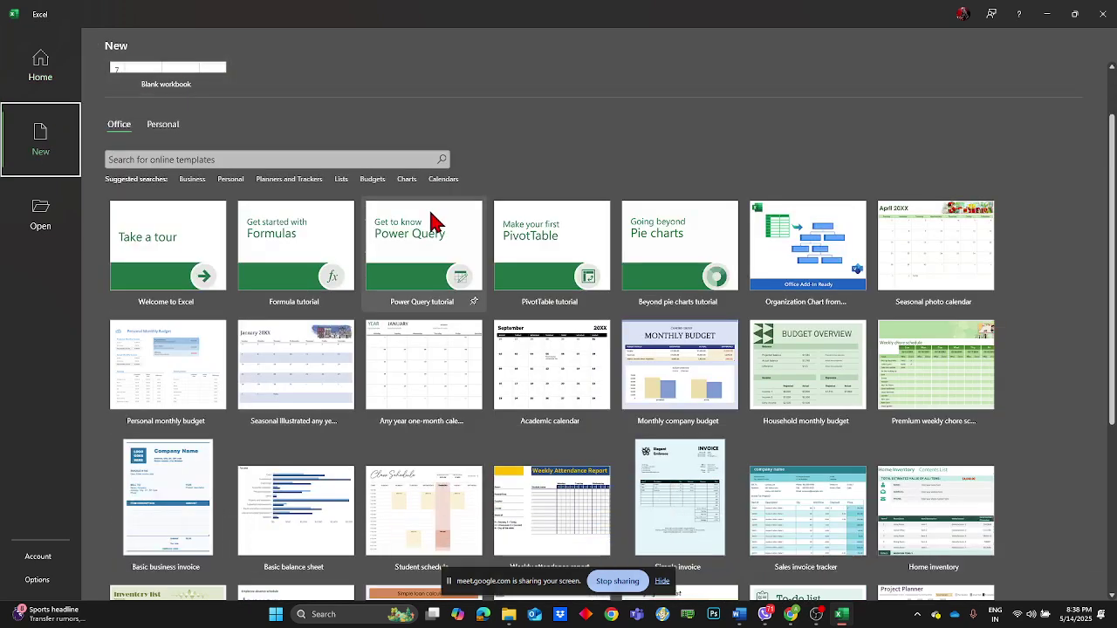
scroll(419, 241, down, 1)
scroll(407, 247, up, 1)
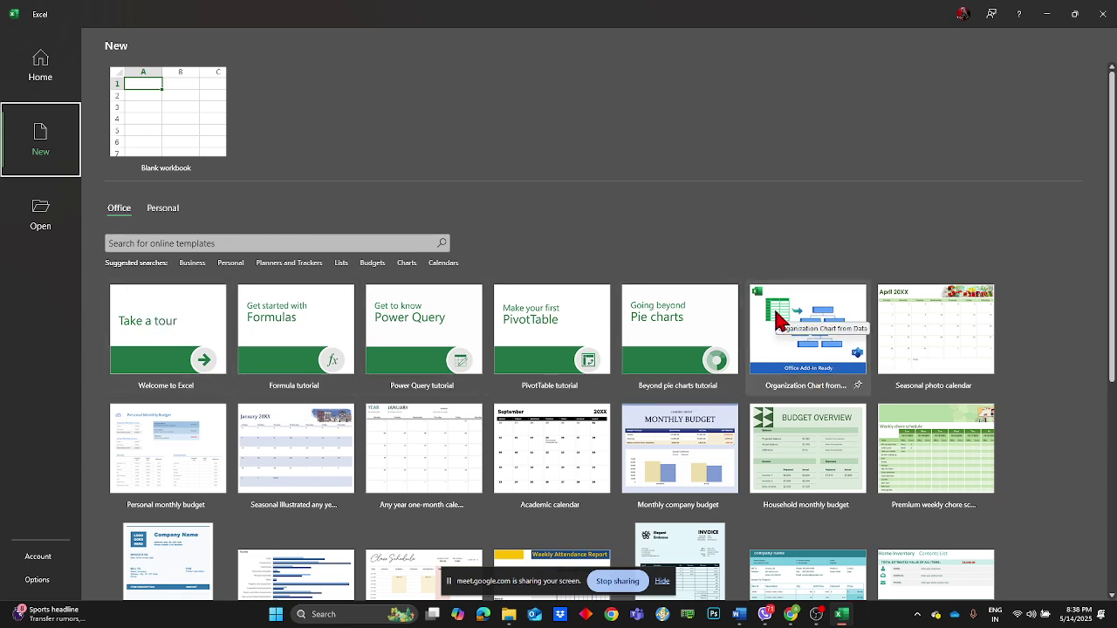
click(178, 243)
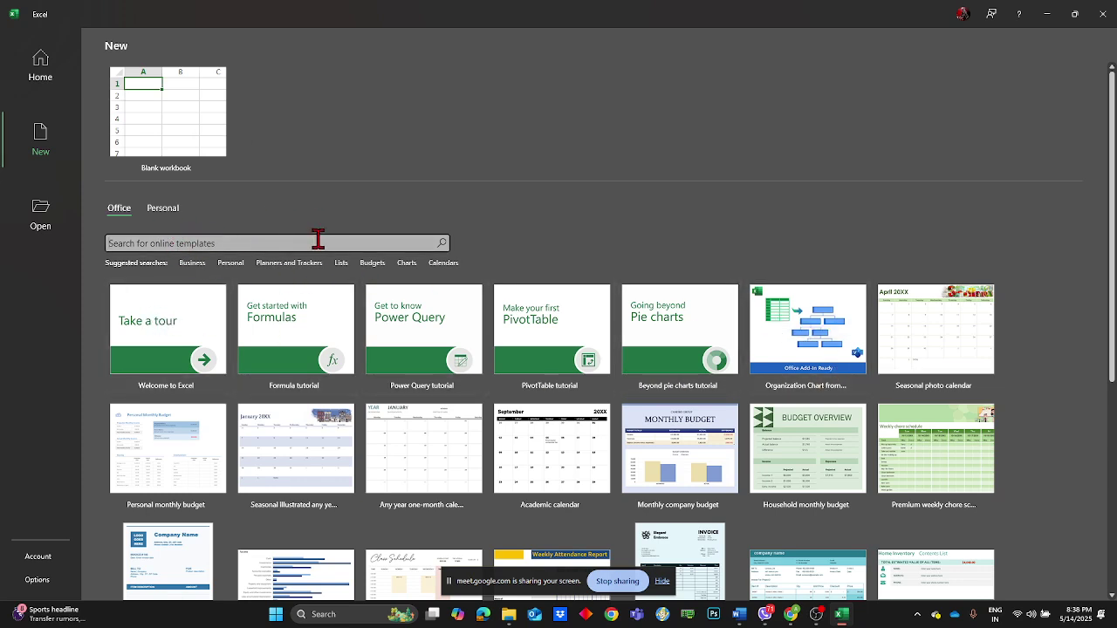
scroll(689, 341, down, 2)
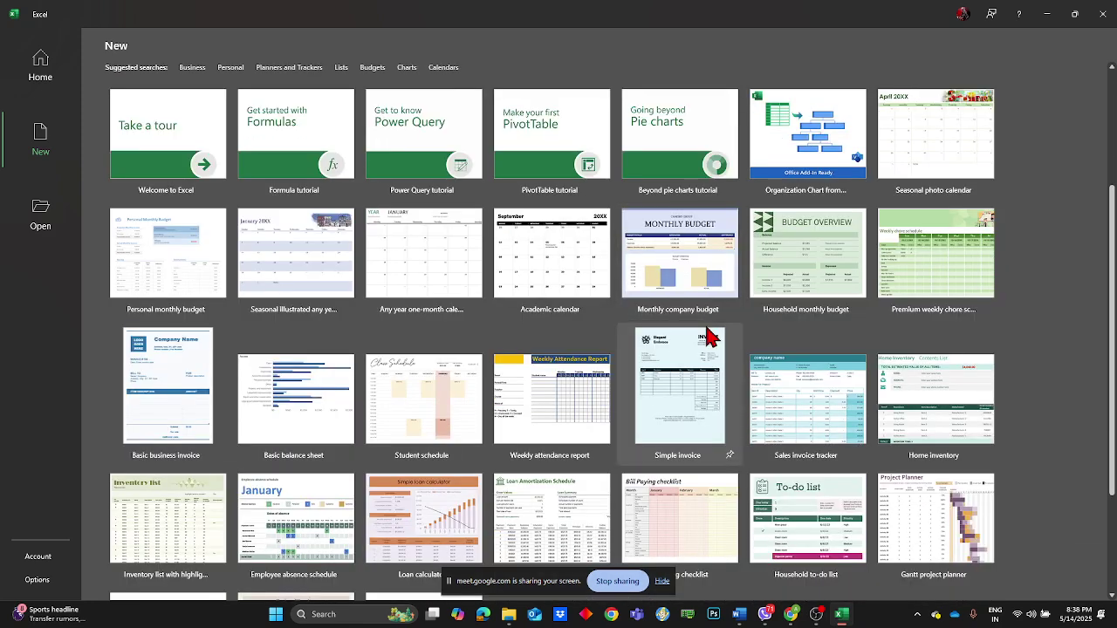
scroll(714, 351, down, 5)
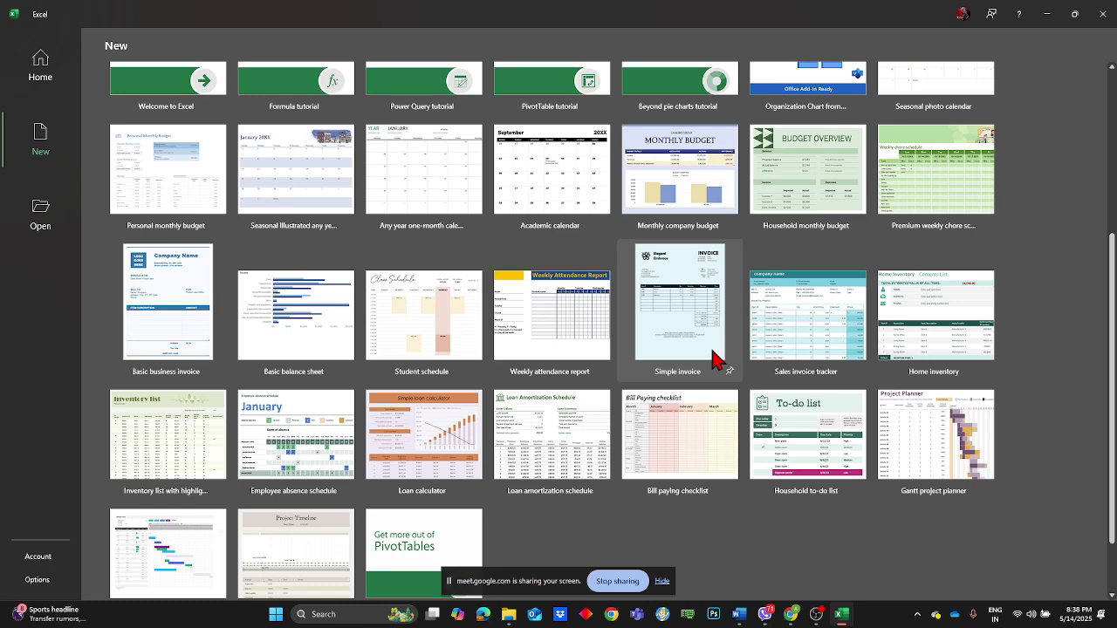
scroll(714, 359, down, 2)
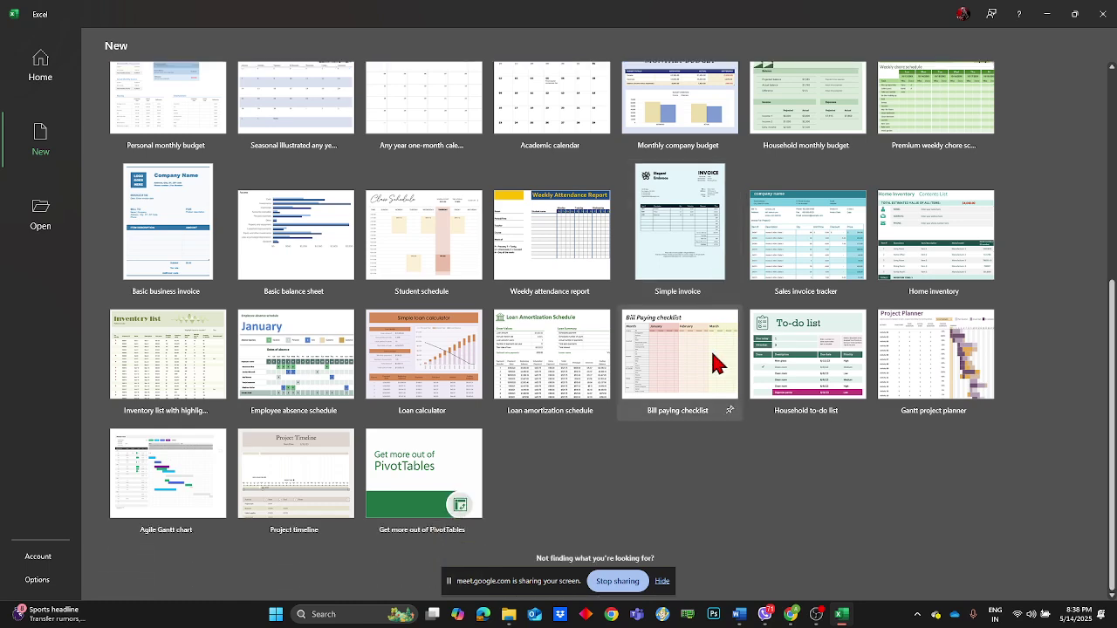
scroll(714, 358, up, 8)
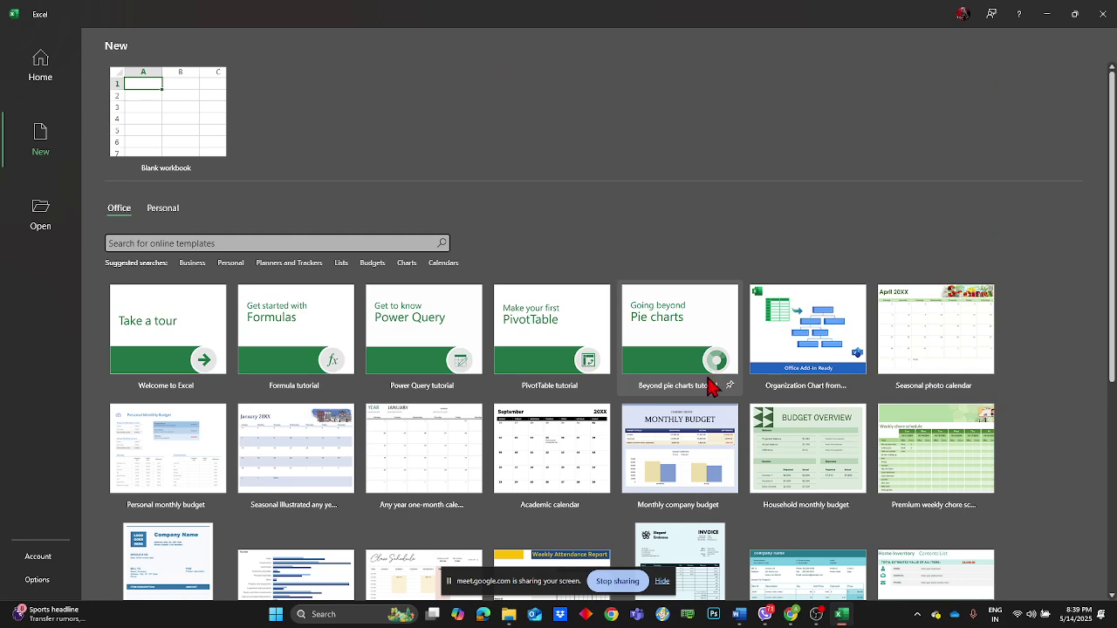
scroll(711, 418, down, 7)
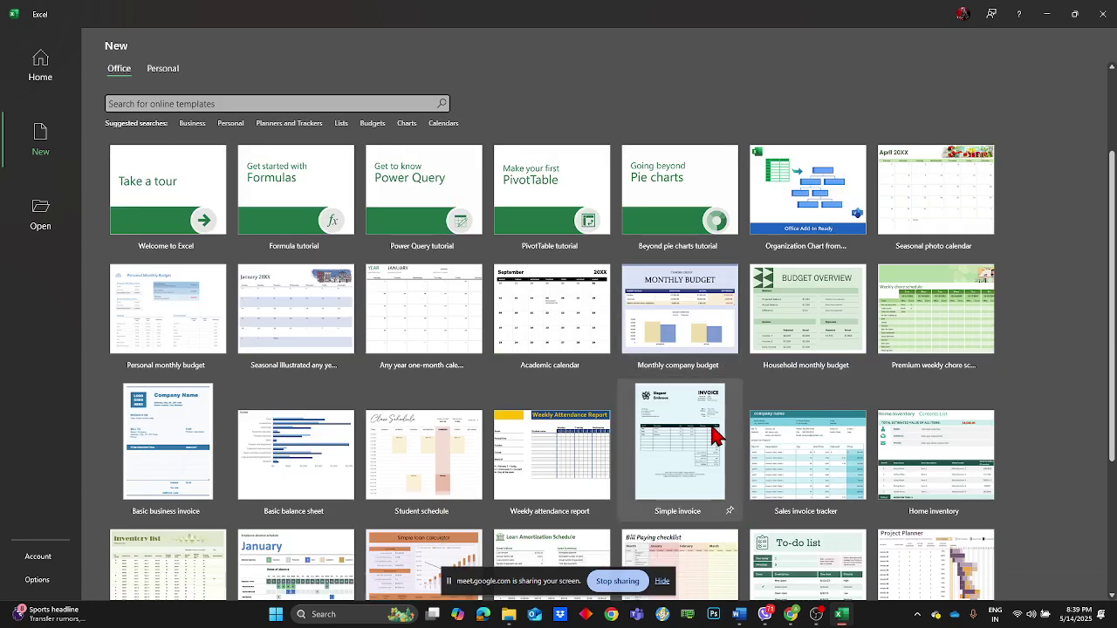
scroll(847, 454, up, 7)
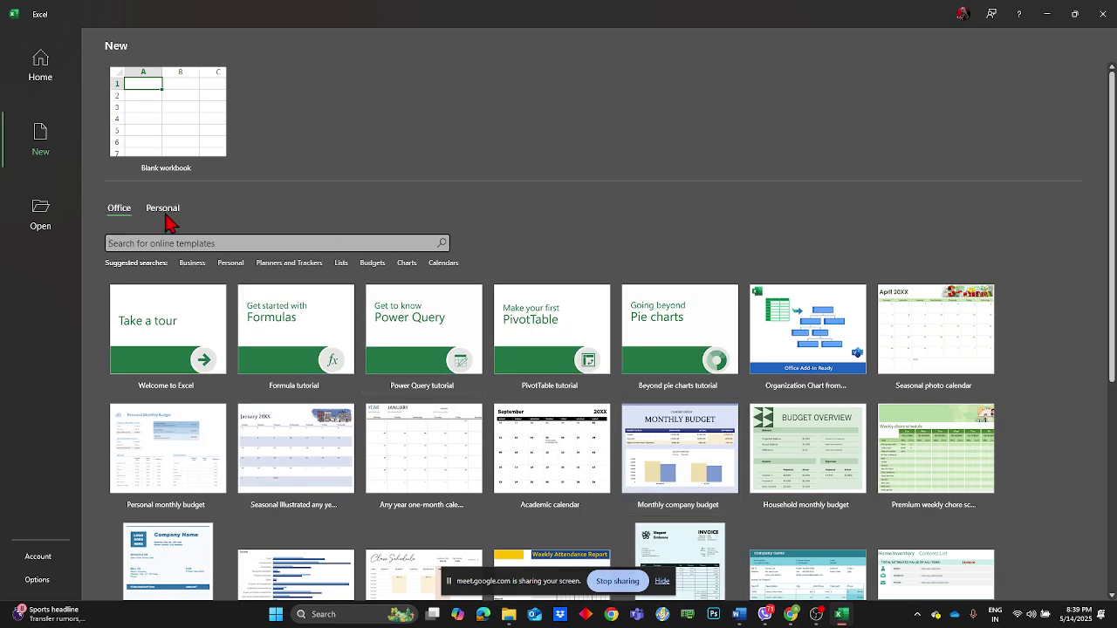
- Compare the Personal templates with the Office templates, finishing on the Personal list
click(166, 213)
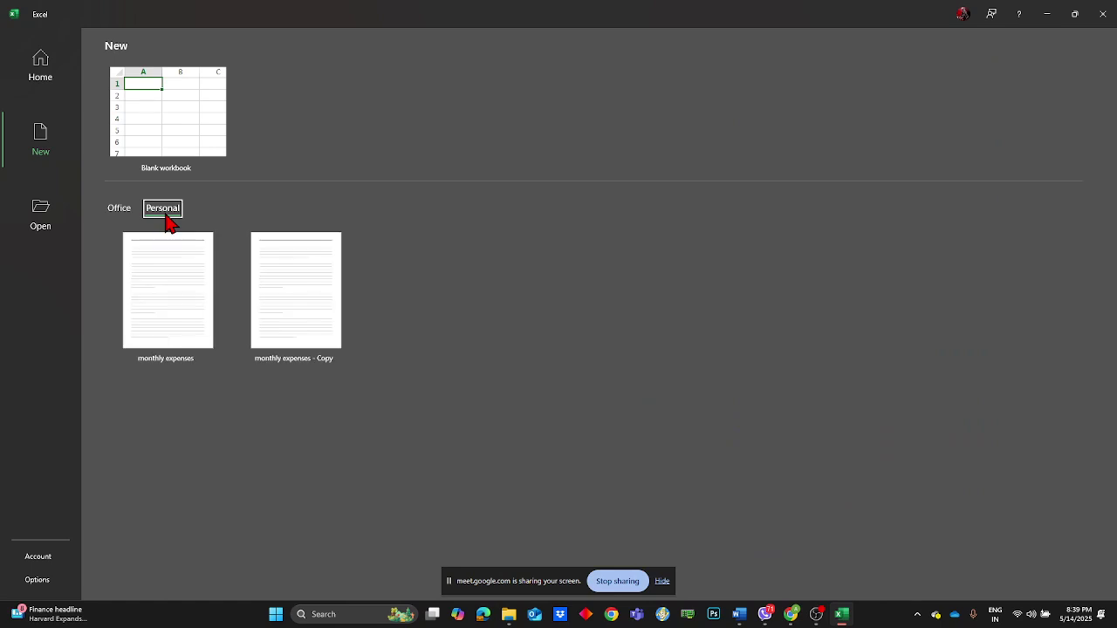
click(128, 213)
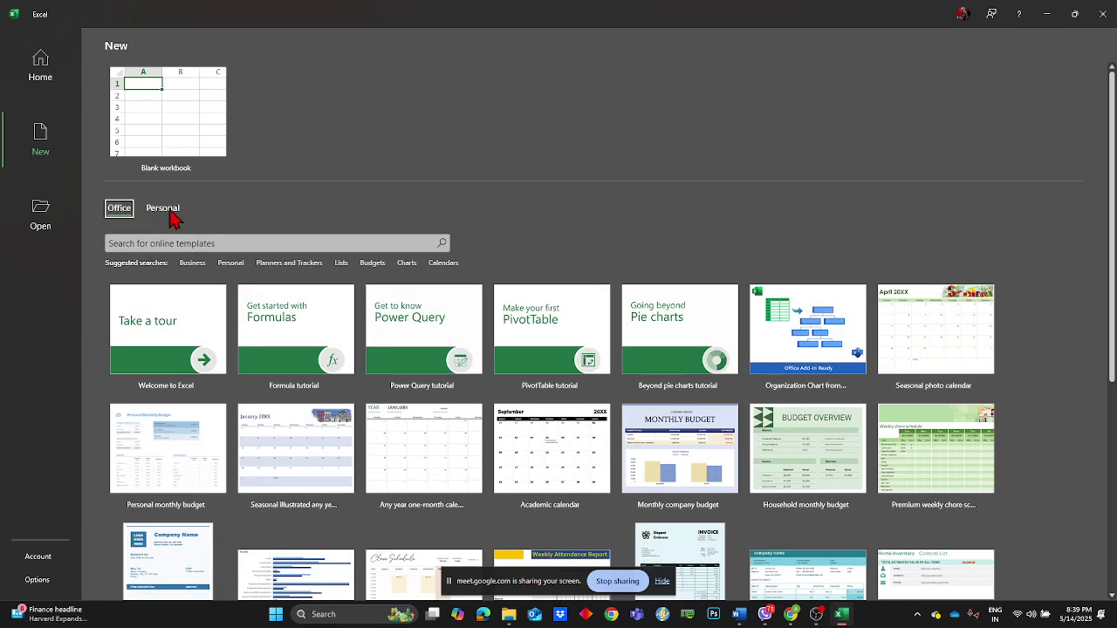
click(170, 216)
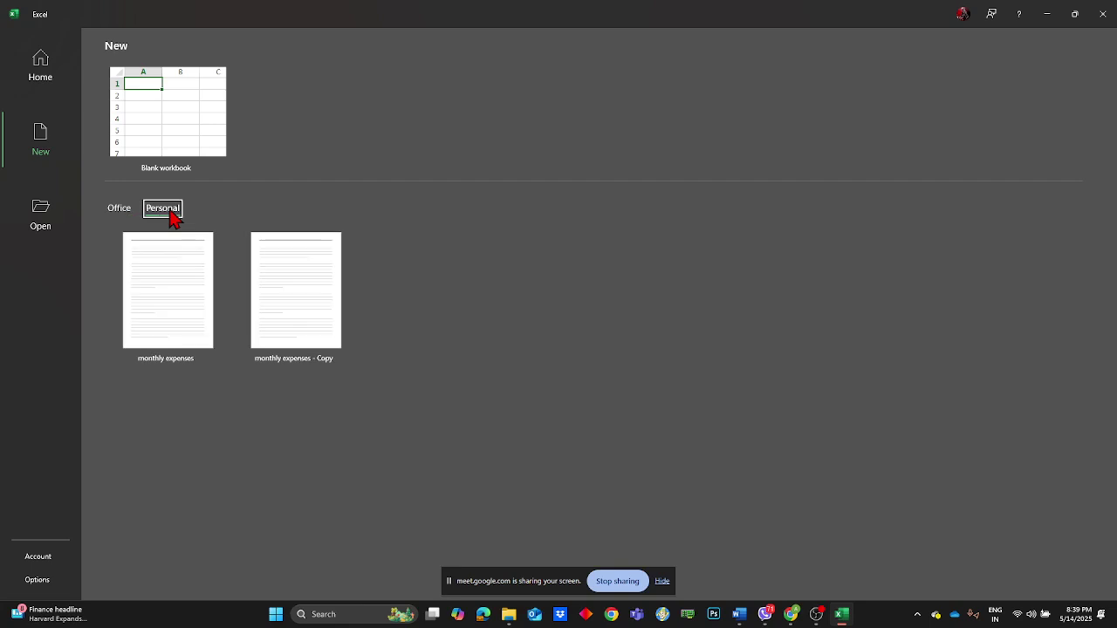
click(117, 215)
click(154, 216)
- Review the recent workbooks available to open, and view the file browsing dialog without opening a file
click(59, 240)
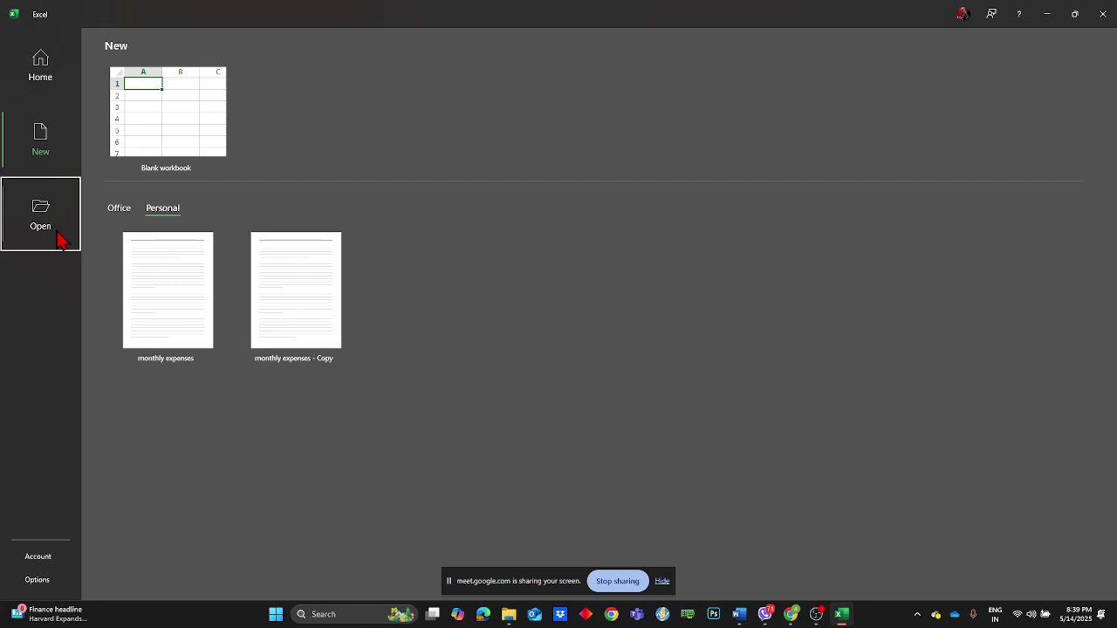
scroll(386, 219, down, 2)
scroll(424, 262, up, 2)
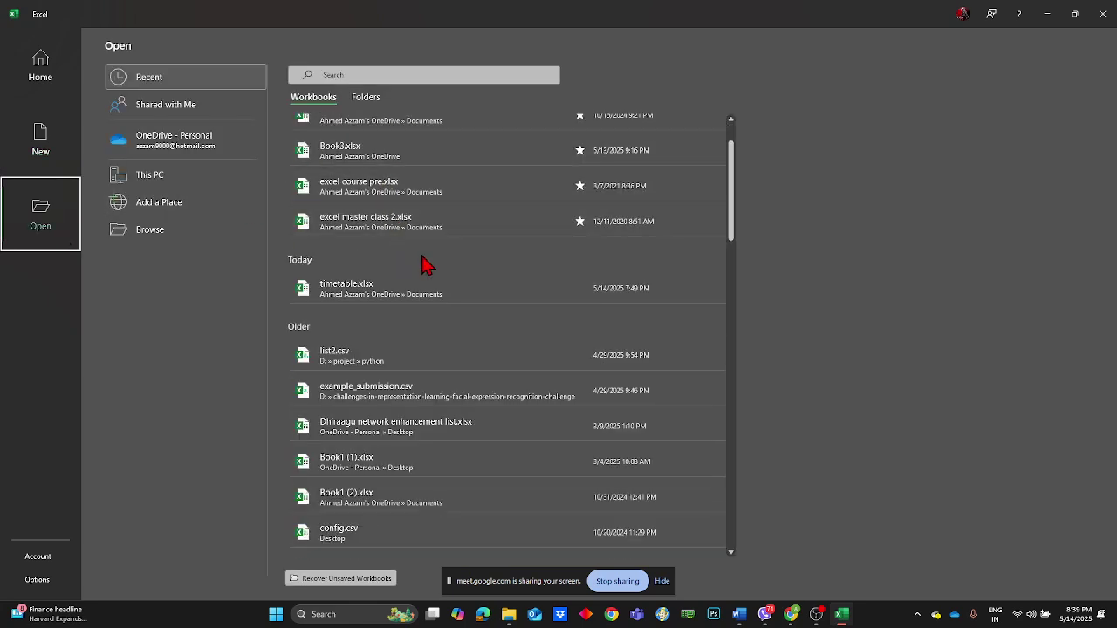
scroll(558, 373, down, 3)
scroll(558, 381, up, 3)
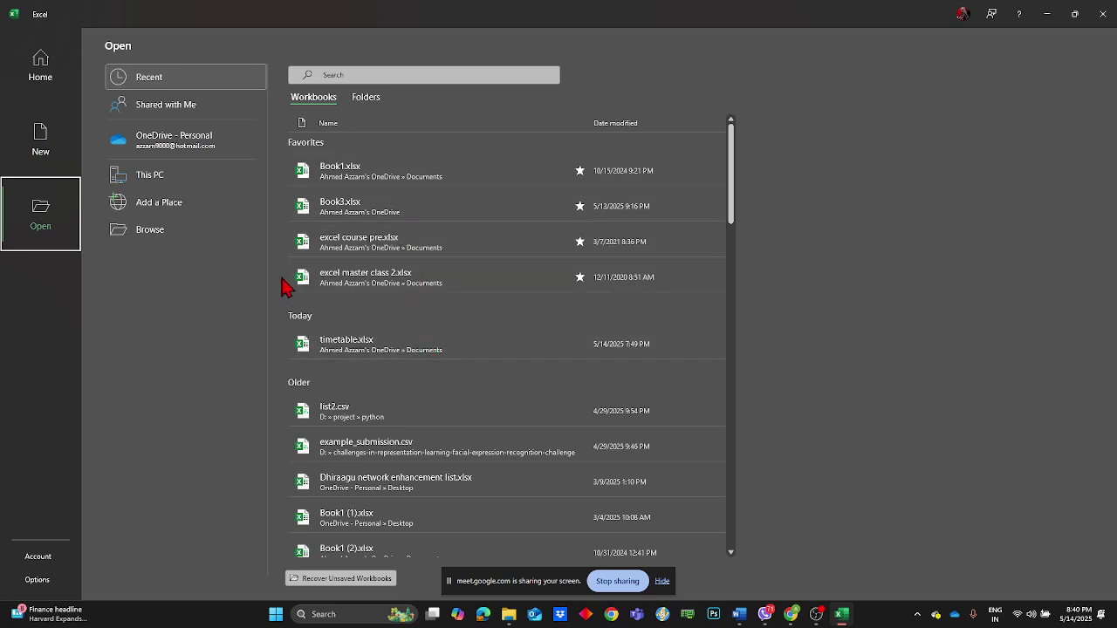
click(161, 239)
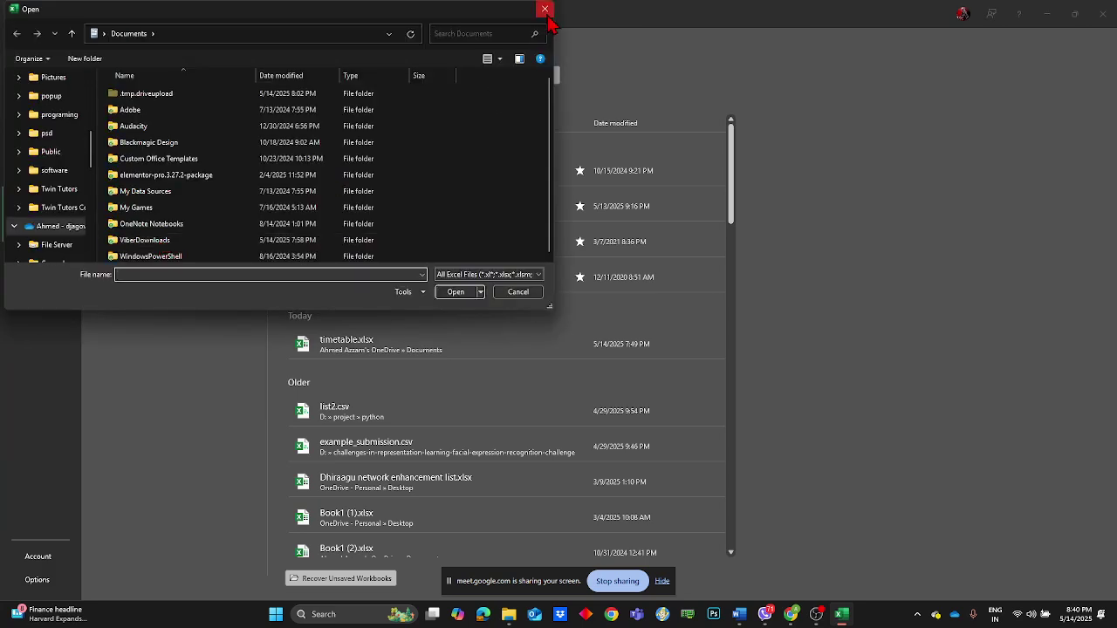
click(545, 10)
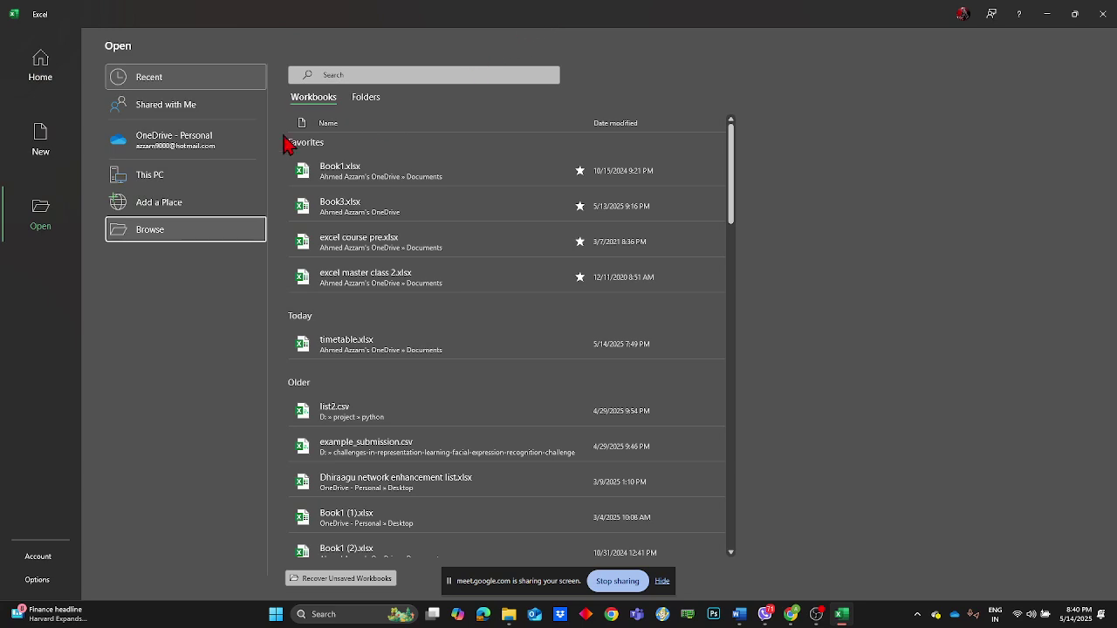
- Examine the folders and workbooks stored in OneDrive - Personal
click(240, 156)
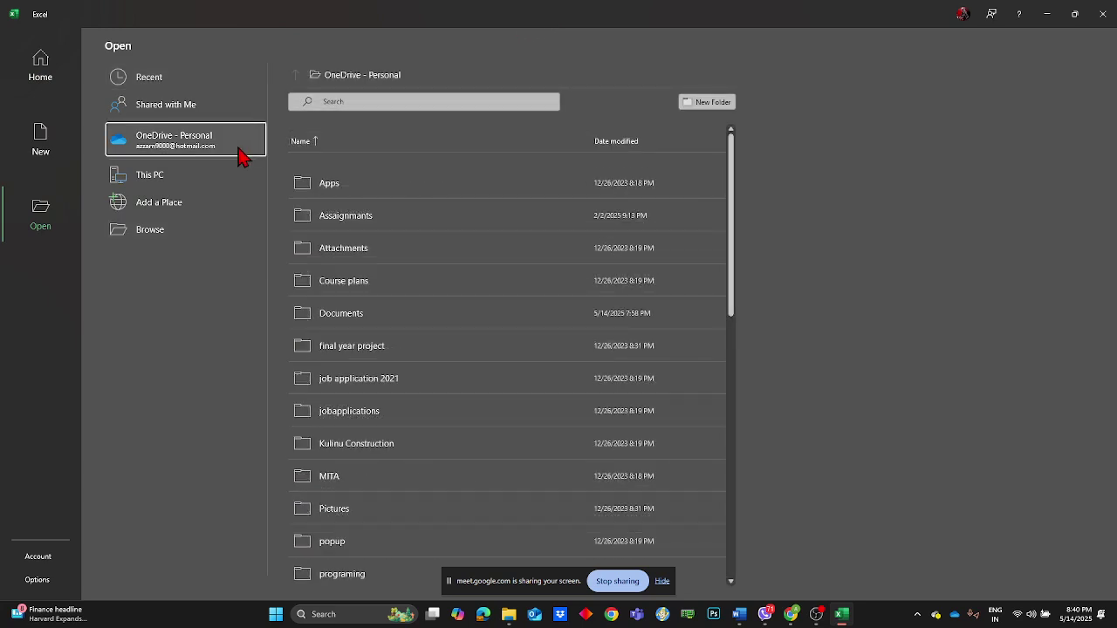
scroll(672, 330, down, 6)
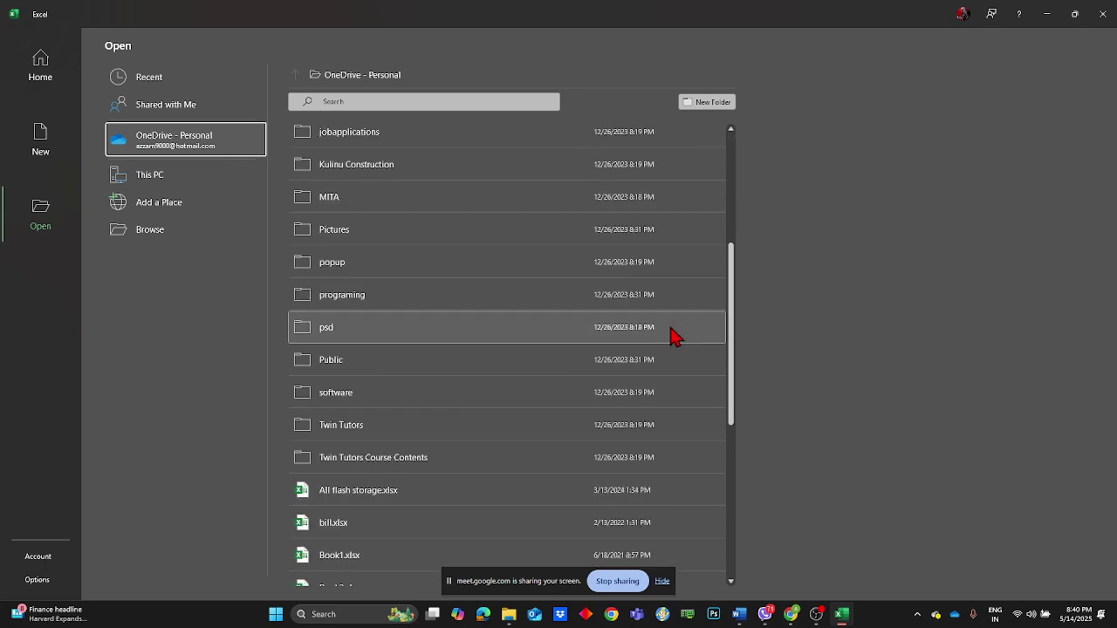
scroll(674, 335, up, 3)
scroll(672, 341, up, 2)
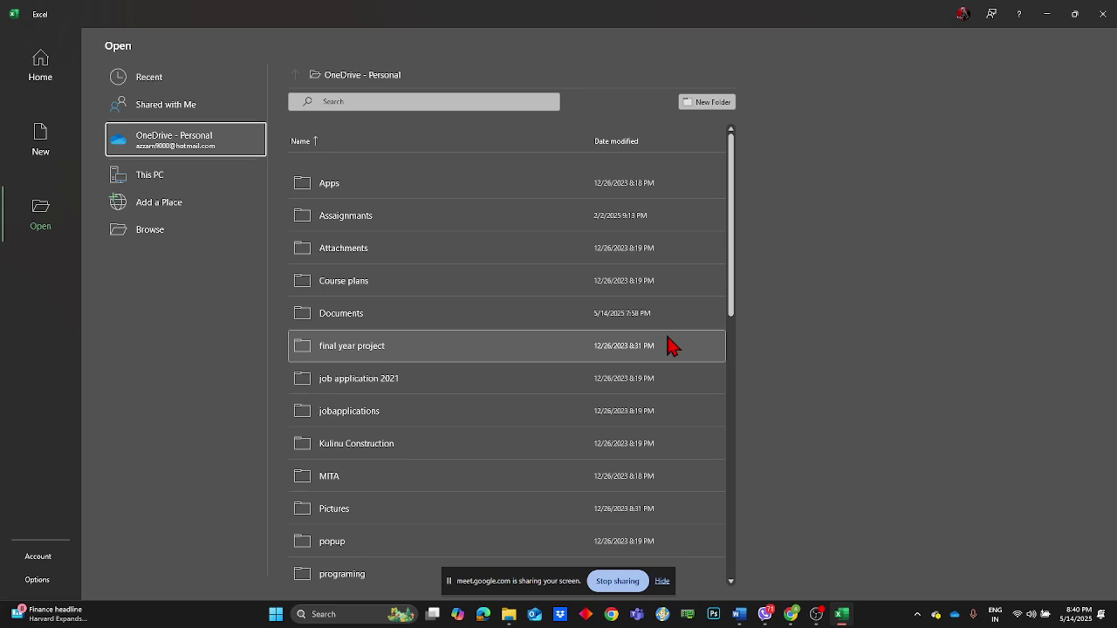
scroll(673, 349, down, 6)
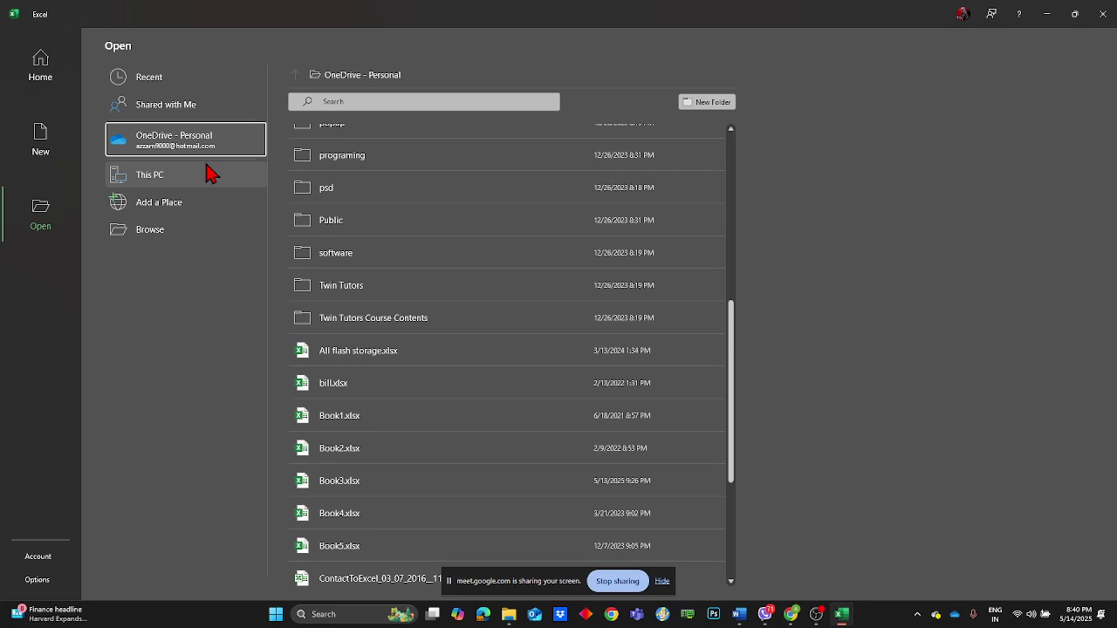
scroll(519, 305, down, 5)
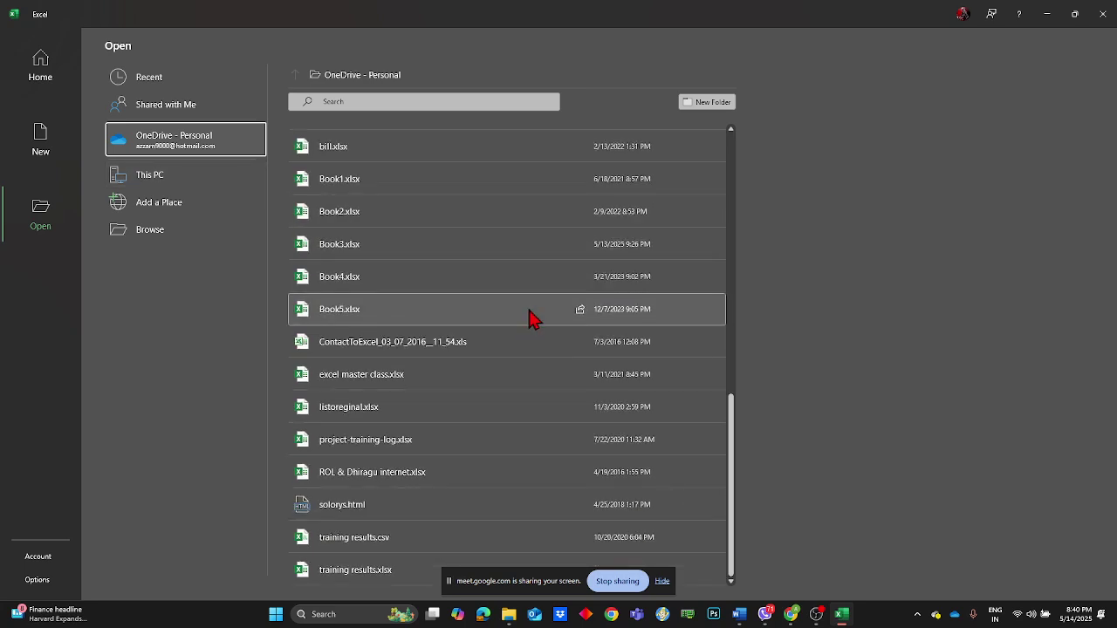
key(shift+Tab)
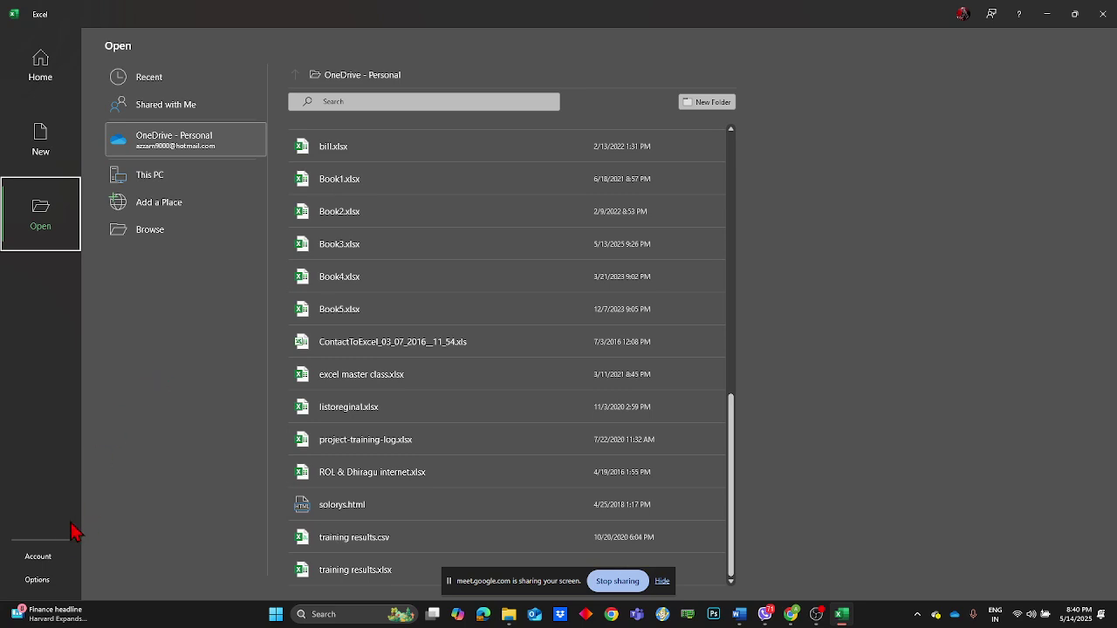
- View the account and product information, and open Excel Options
click(51, 557)
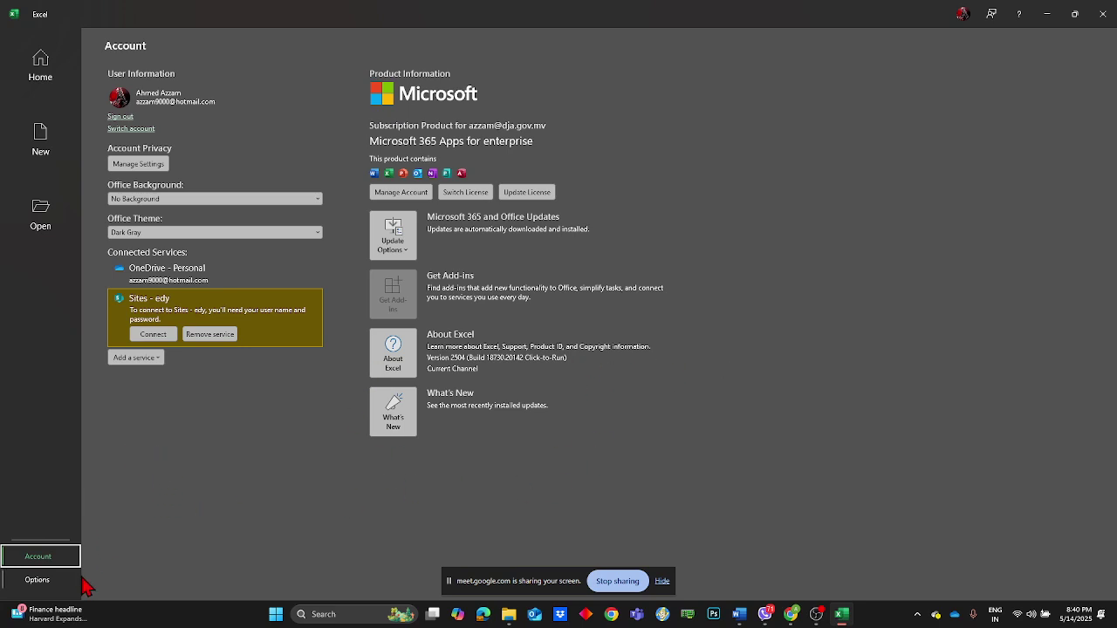
click(54, 584)
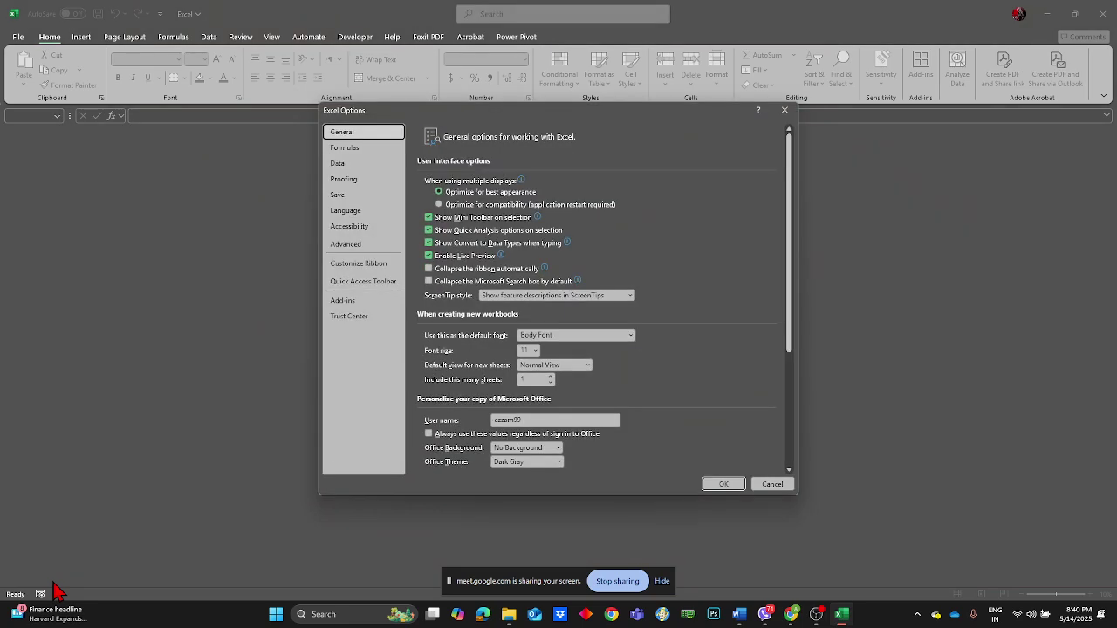
- Look through the Excel Options categories from Formulas to Trust Center, including Language, Advanced and Quick Access Toolbar
click(388, 149)
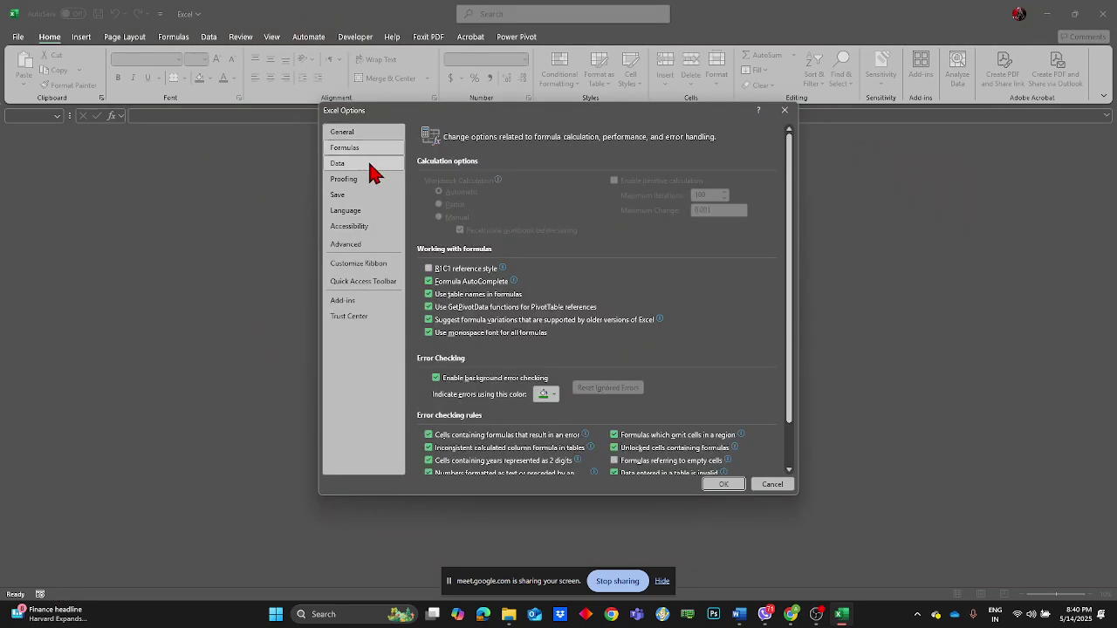
click(374, 164)
click(365, 180)
click(356, 197)
click(355, 212)
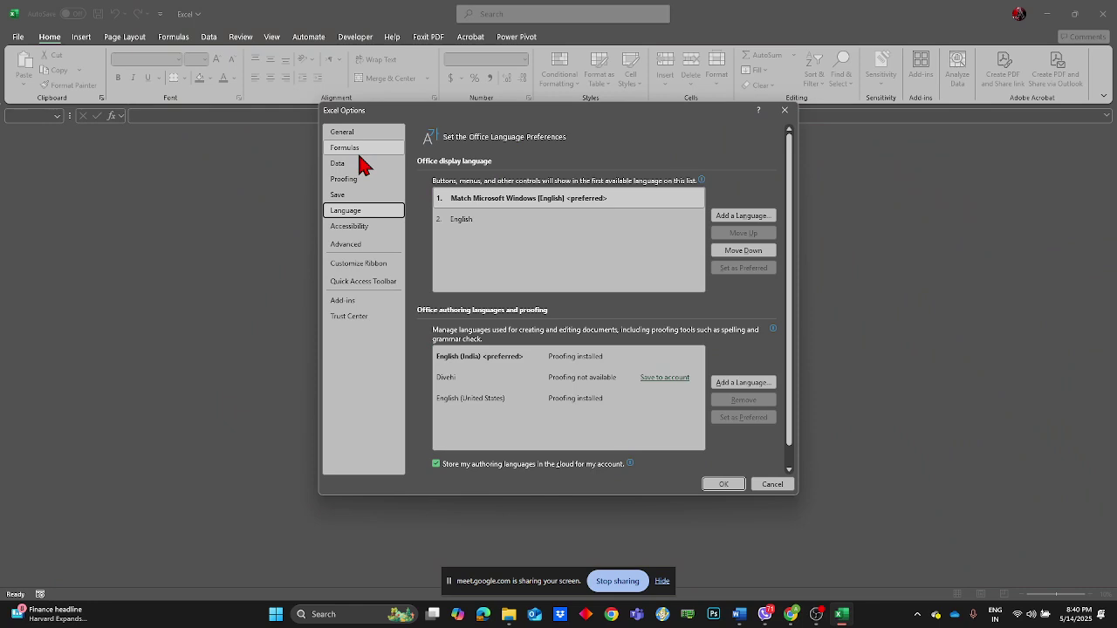
click(367, 247)
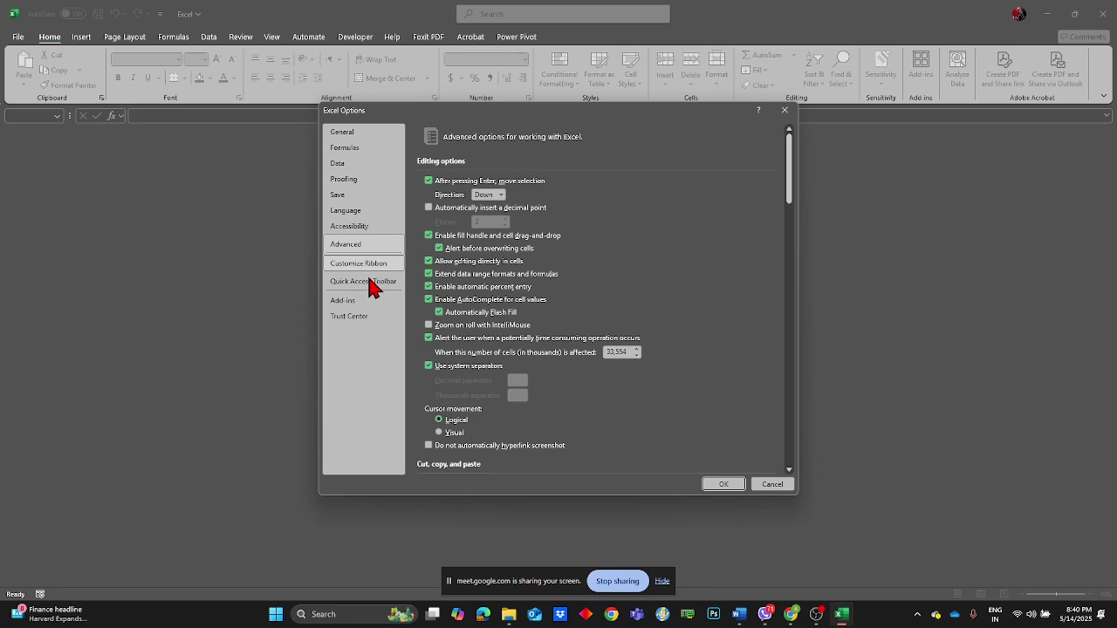
click(369, 282)
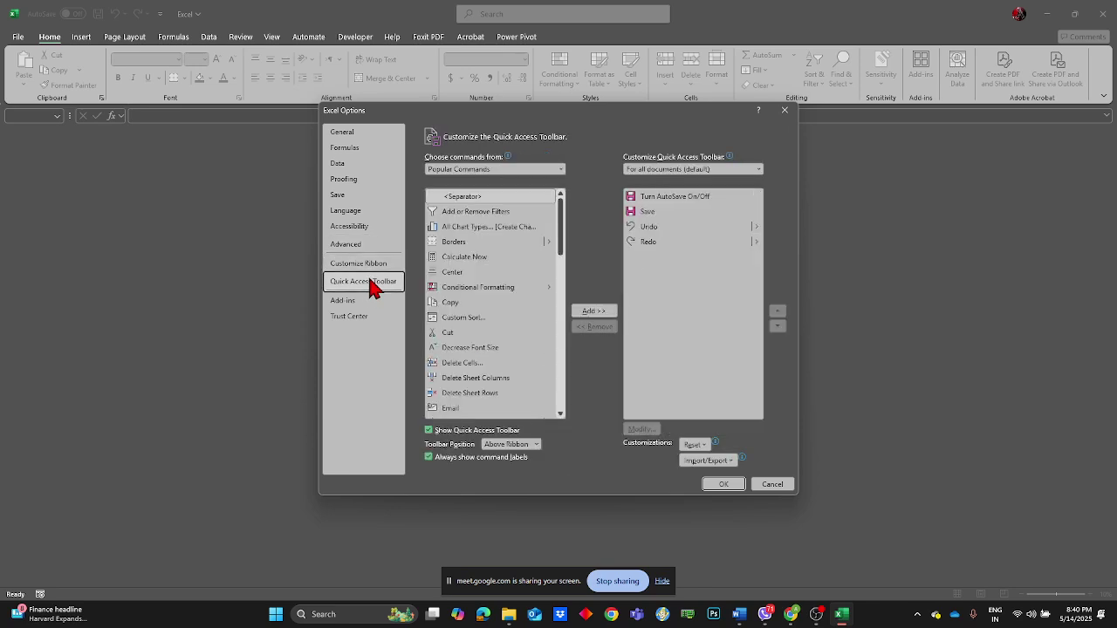
click(352, 320)
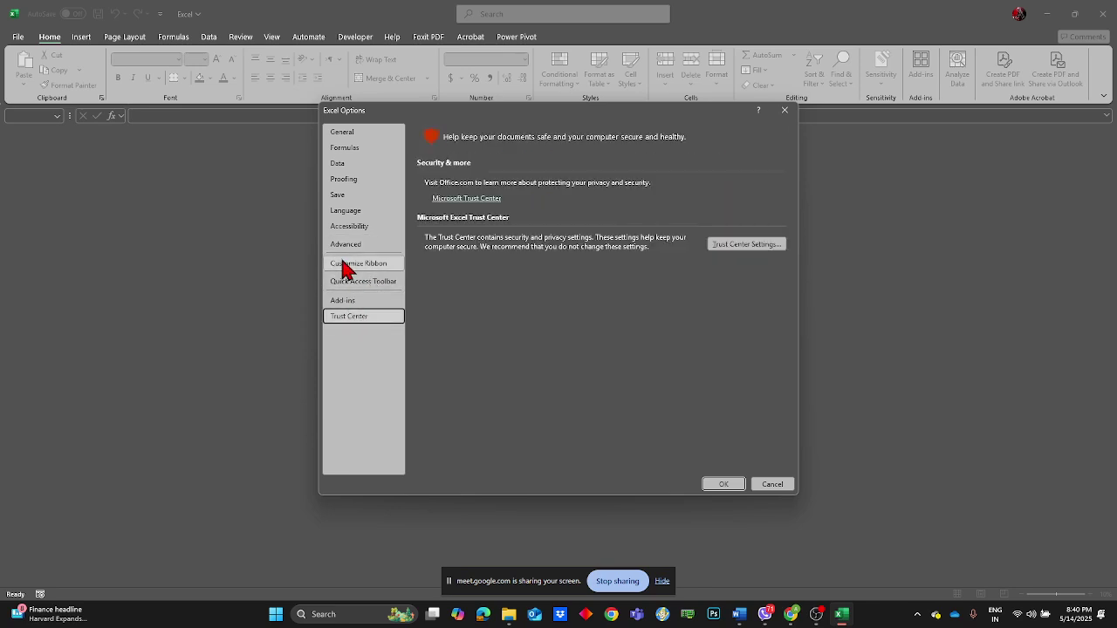
- Review the Excel Options categories in reverse order, from Customize Ribbon back up to Data
click(346, 266)
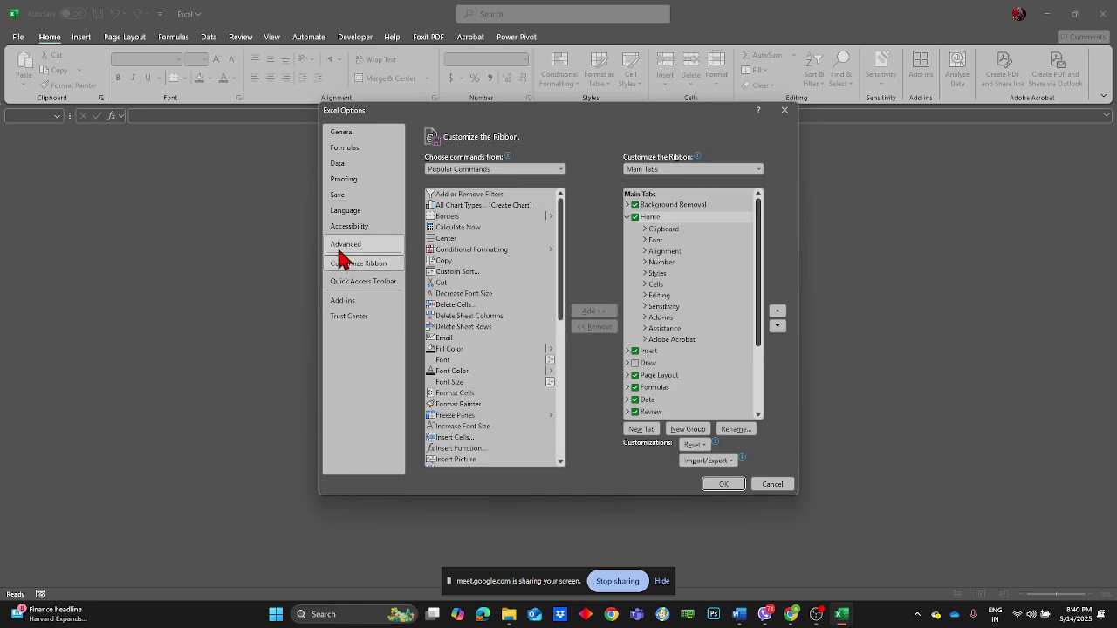
click(344, 246)
click(350, 228)
click(349, 212)
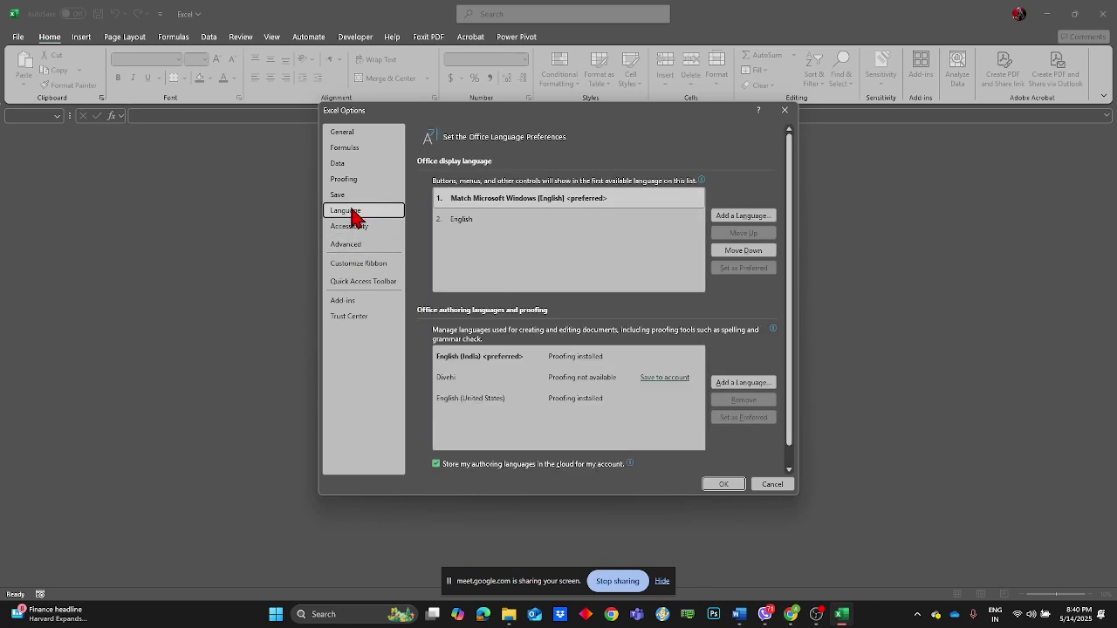
click(353, 199)
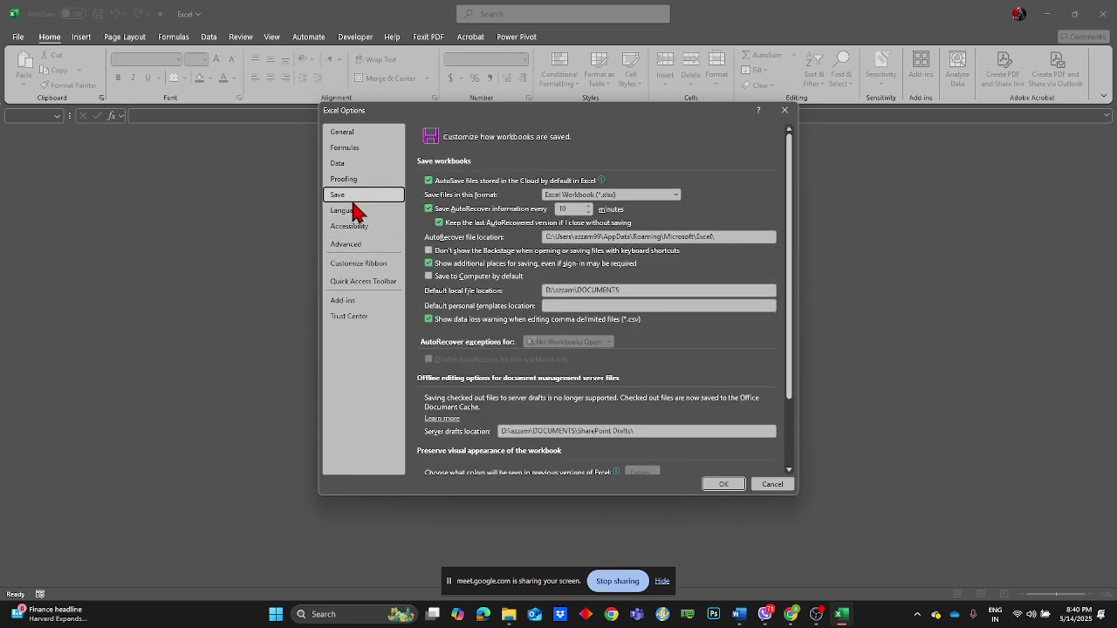
click(356, 180)
click(354, 165)
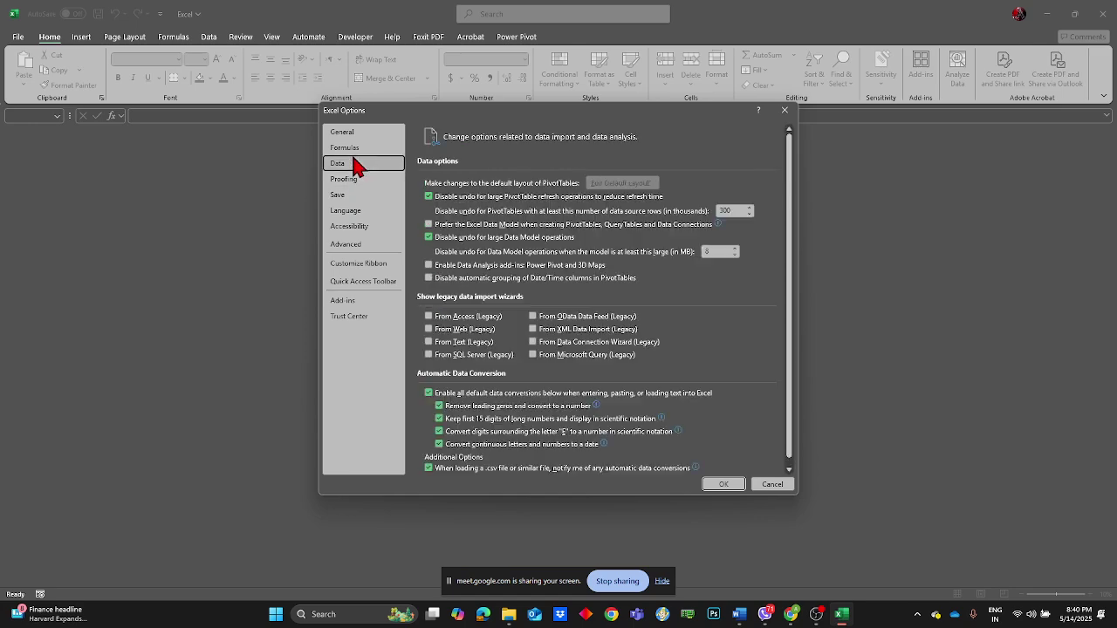
- View the Formulas and General option categories, dismiss Excel Options and exit Excel
click(351, 150)
click(349, 134)
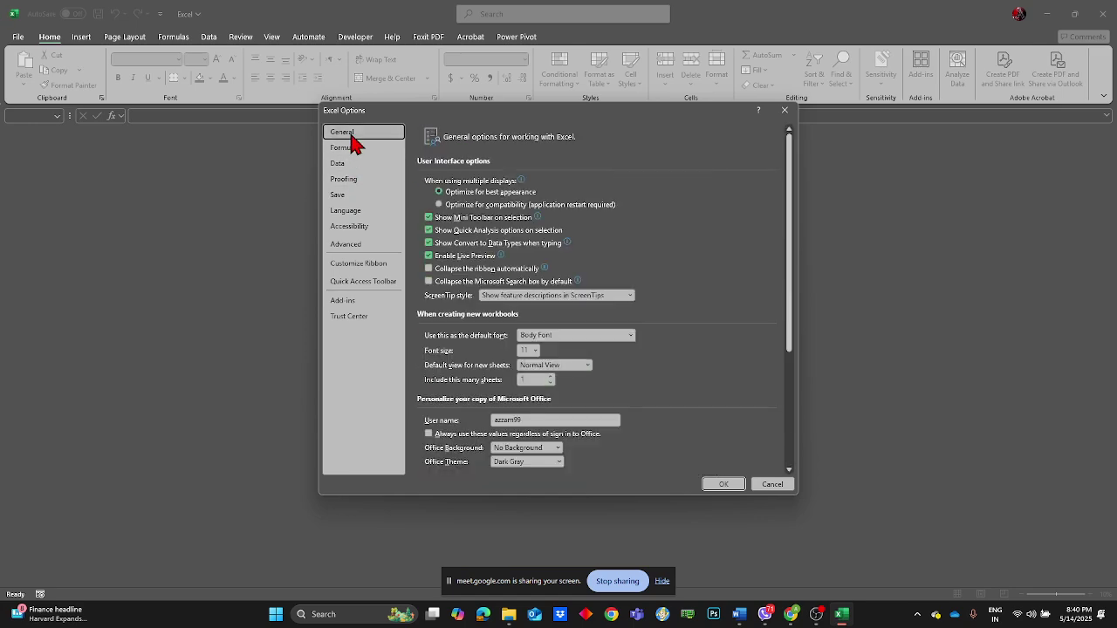
click(785, 111)
click(1101, 13)
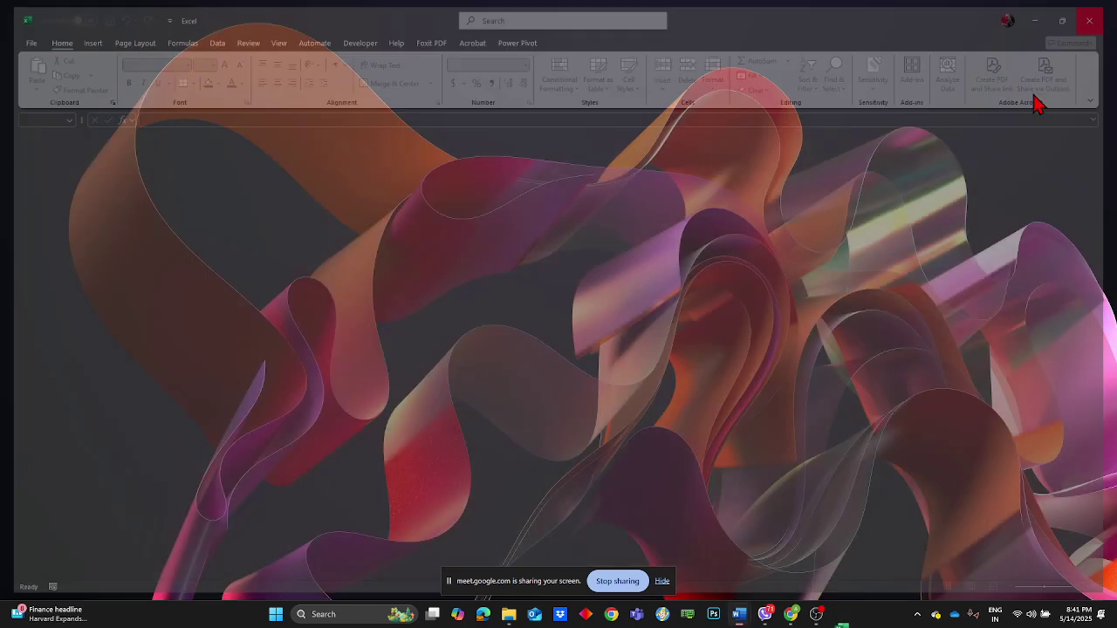
- Search Windows for "excel" and launch the Excel app
click(288, 615)
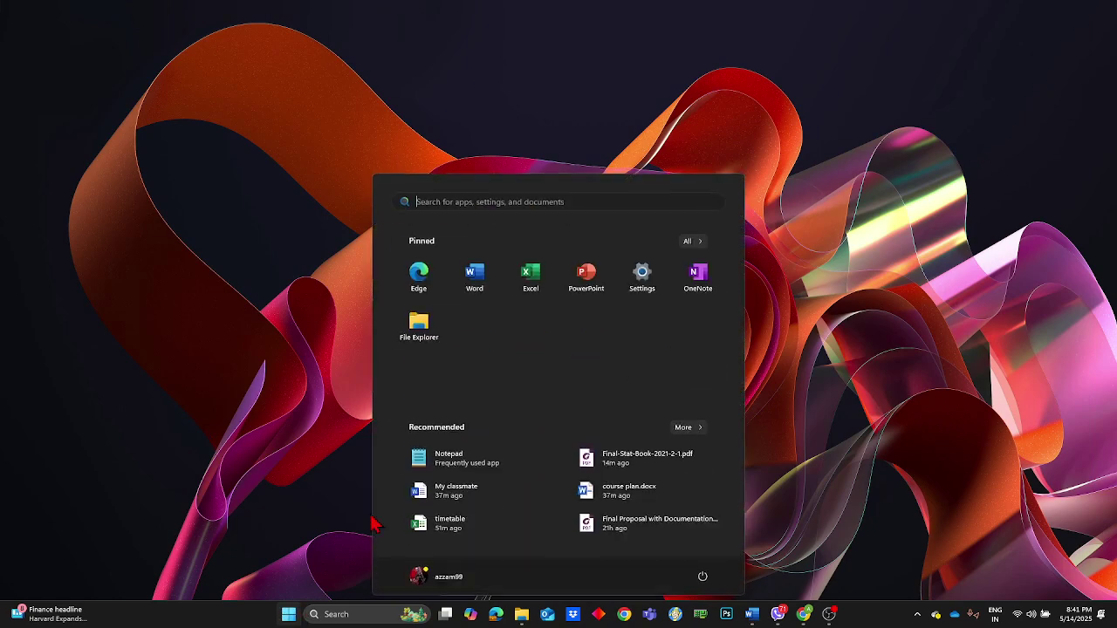
text(excel)
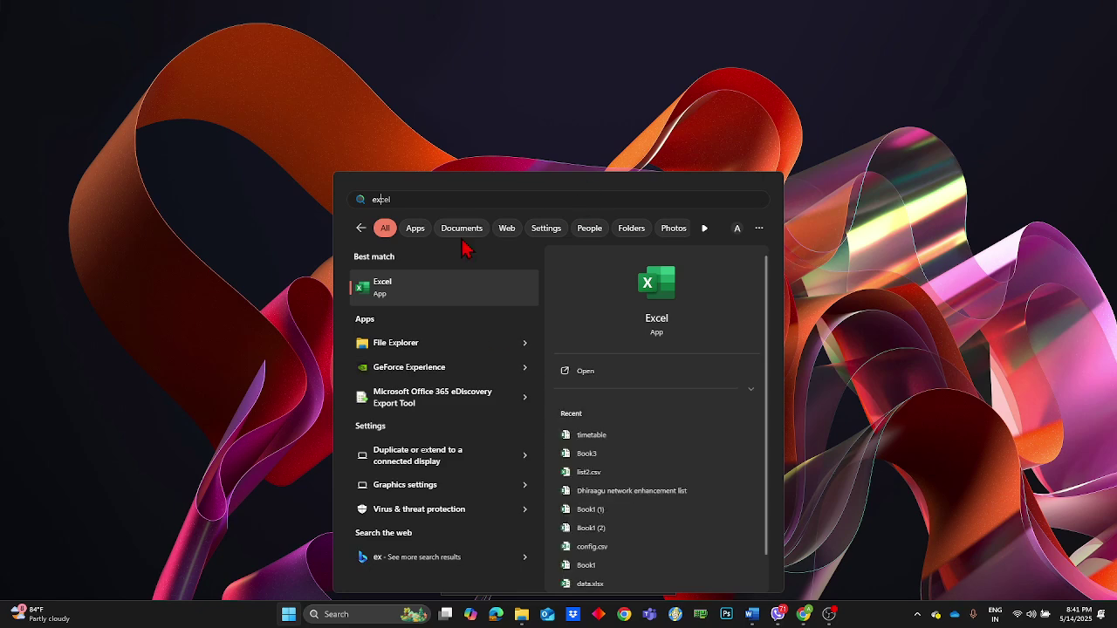
click(437, 284)
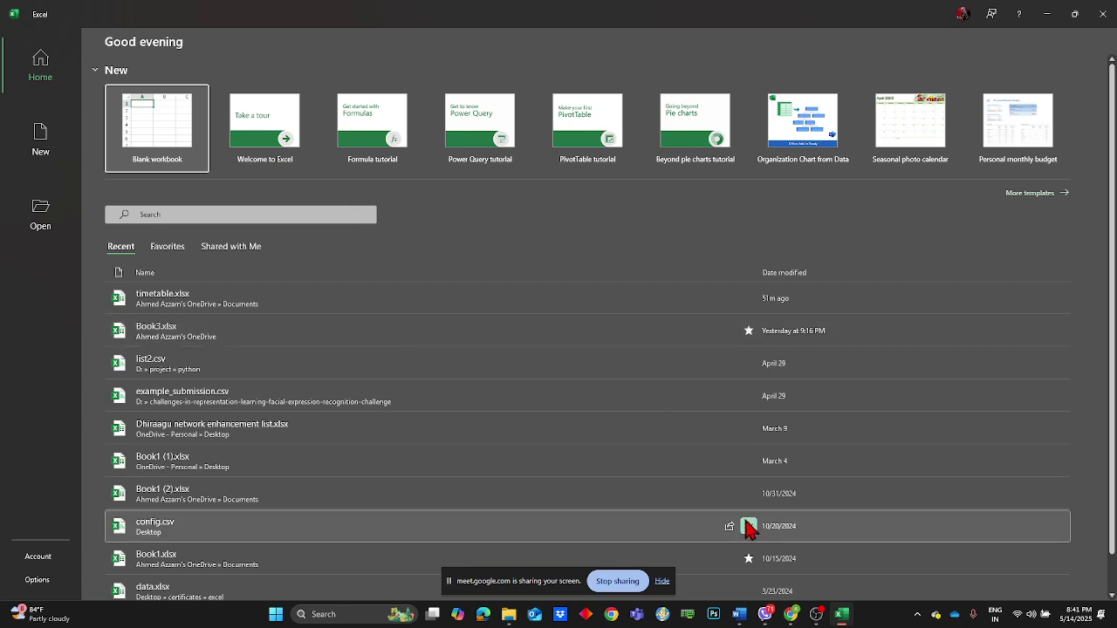
click(817, 618)
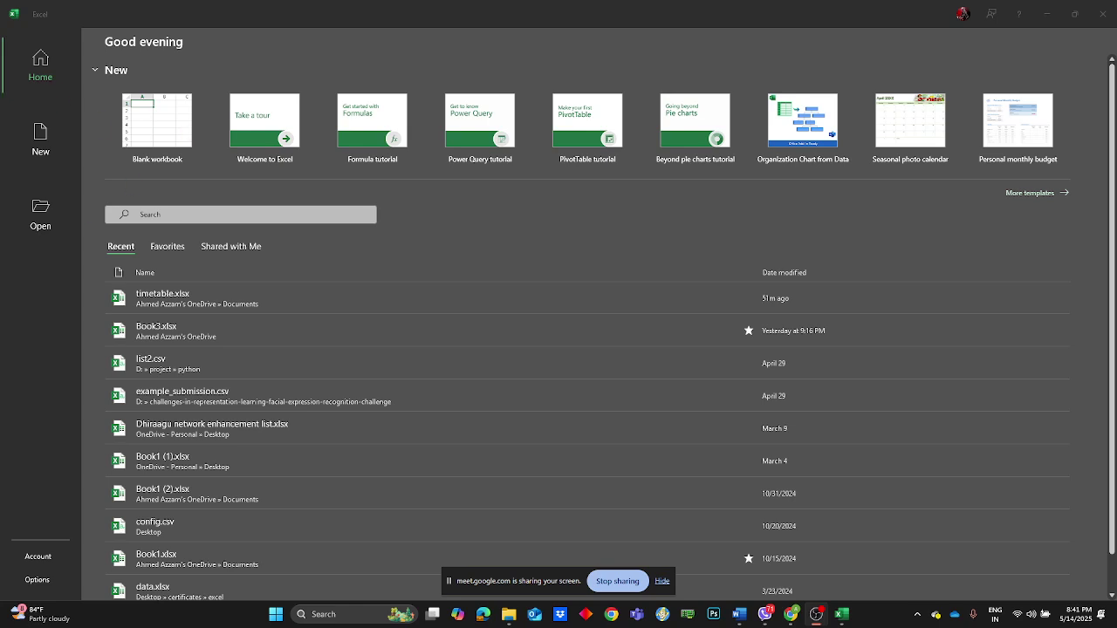
click(157, 122)
- Shrink the Excel window to reach the desktop, and open the Windows Display settings in a maximized window
double_click(506, 12)
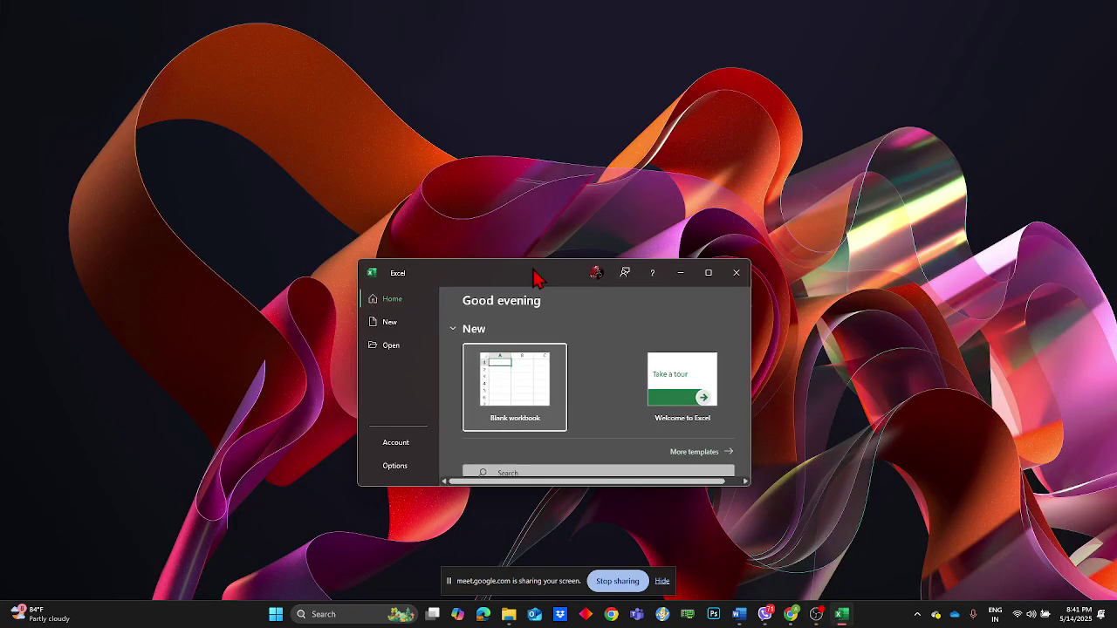
right_click(453, 159)
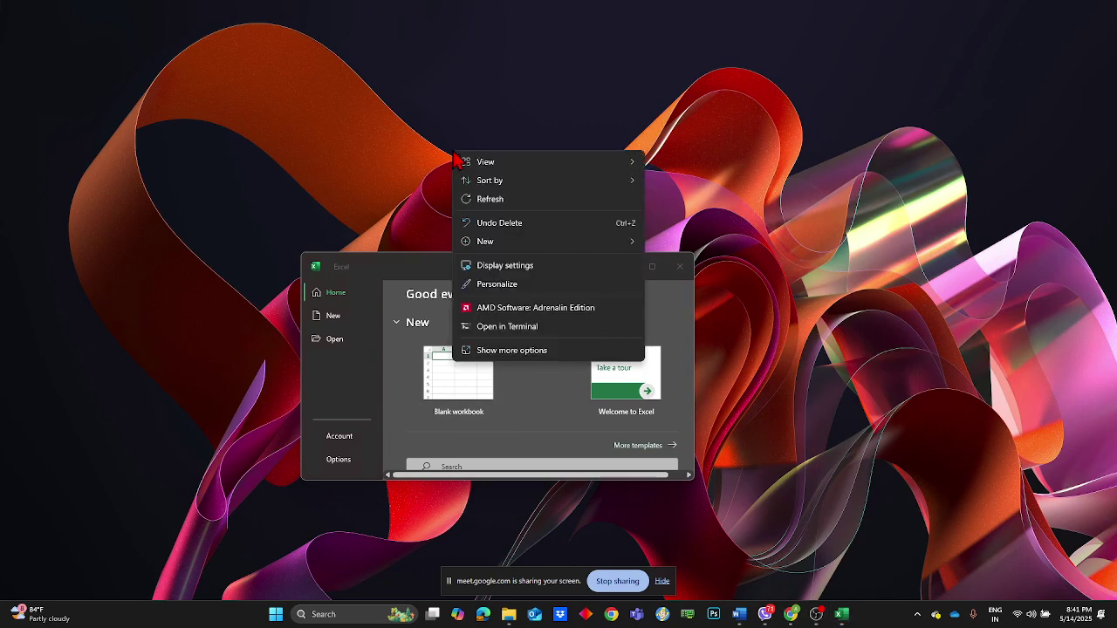
click(532, 262)
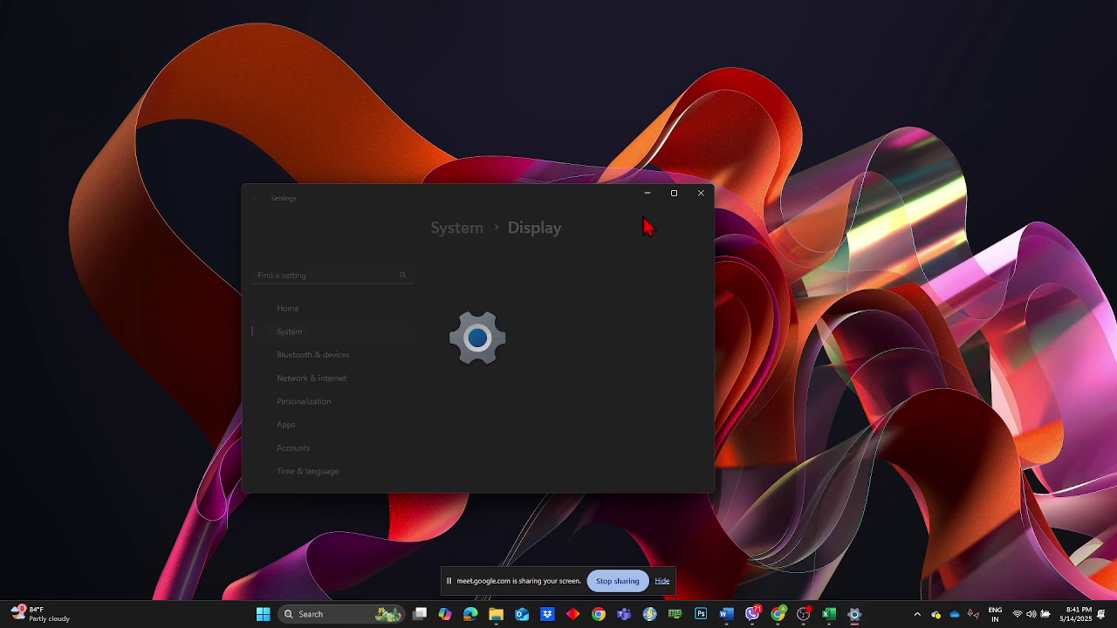
drag(554, 205, 428, 77)
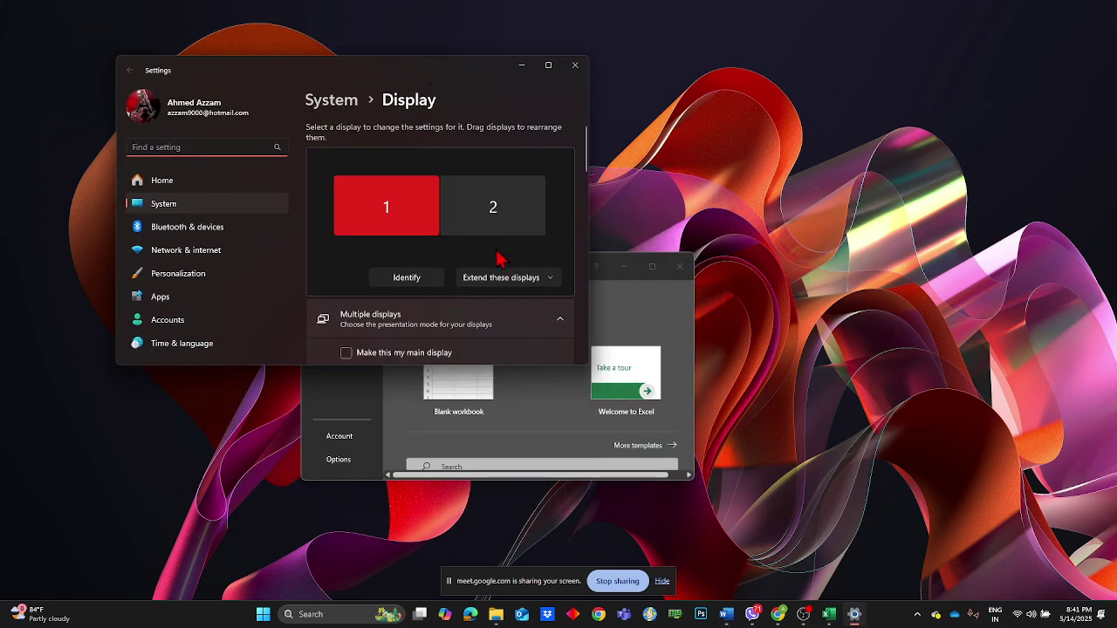
scroll(498, 261, down, 5)
scroll(489, 273, down, 4)
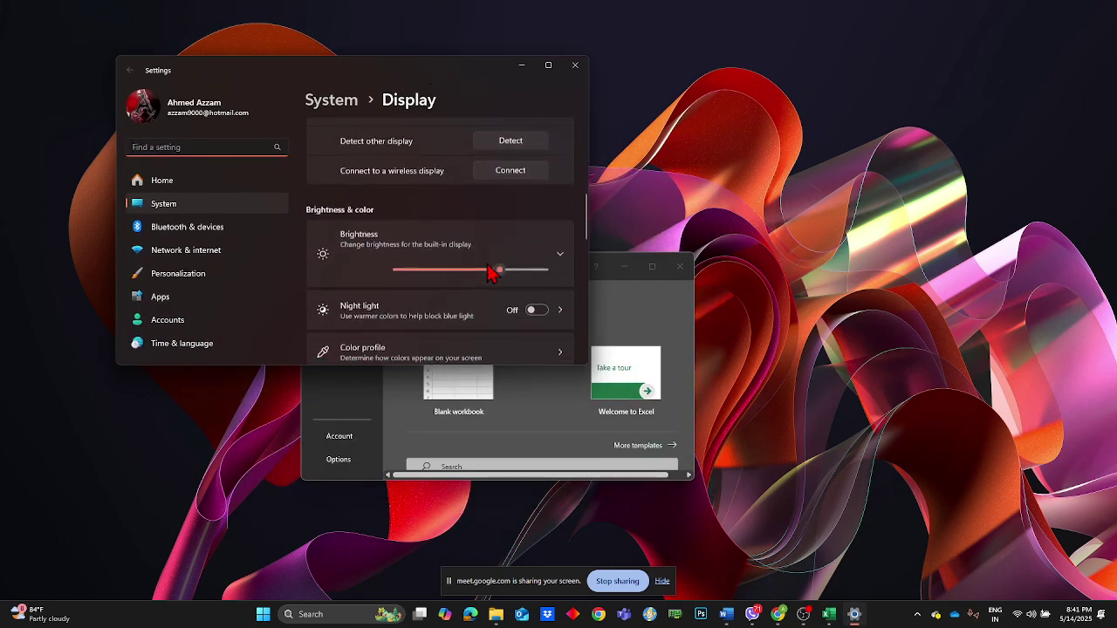
scroll(489, 273, up, 4)
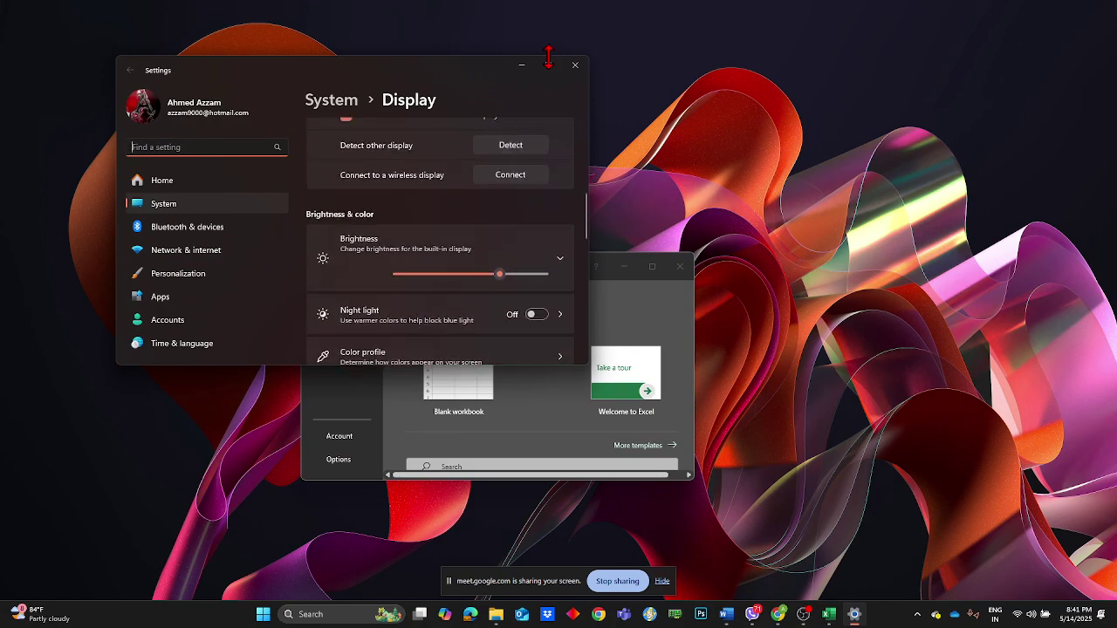
click(548, 66)
scroll(566, 210, up, 3)
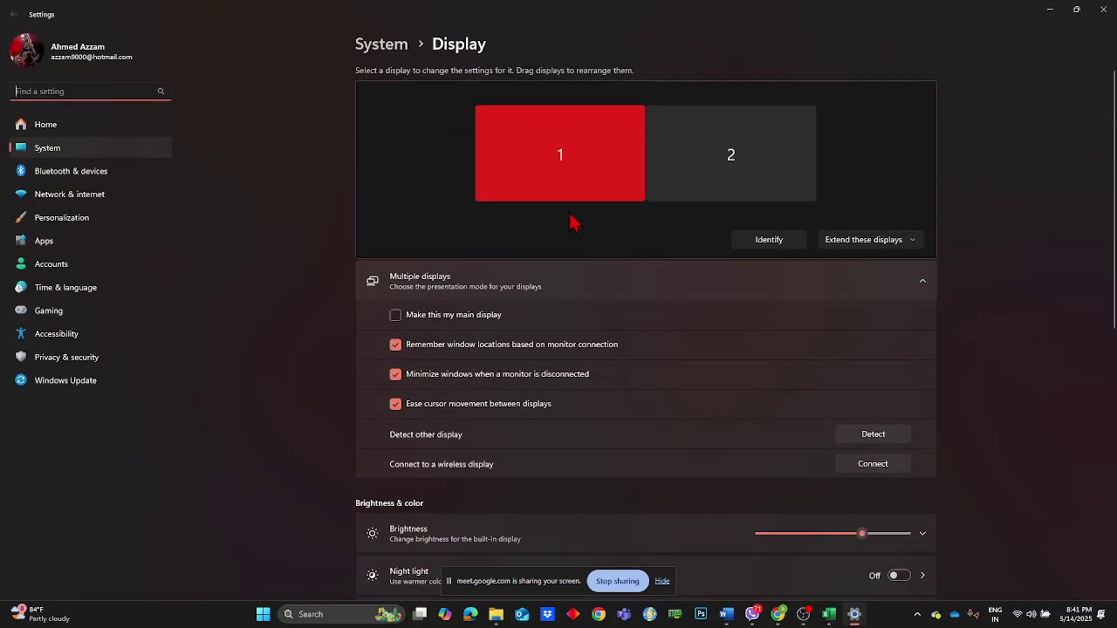
- Look over the custom scaling page and the scale percentages available for display 1
scroll(655, 253, down, 5)
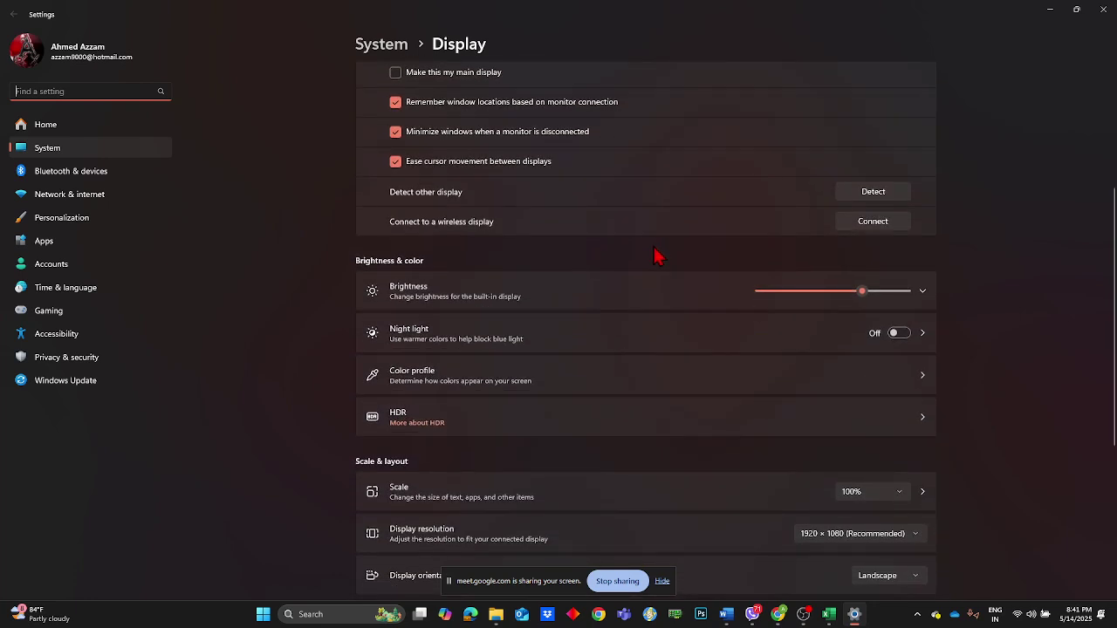
click(885, 246)
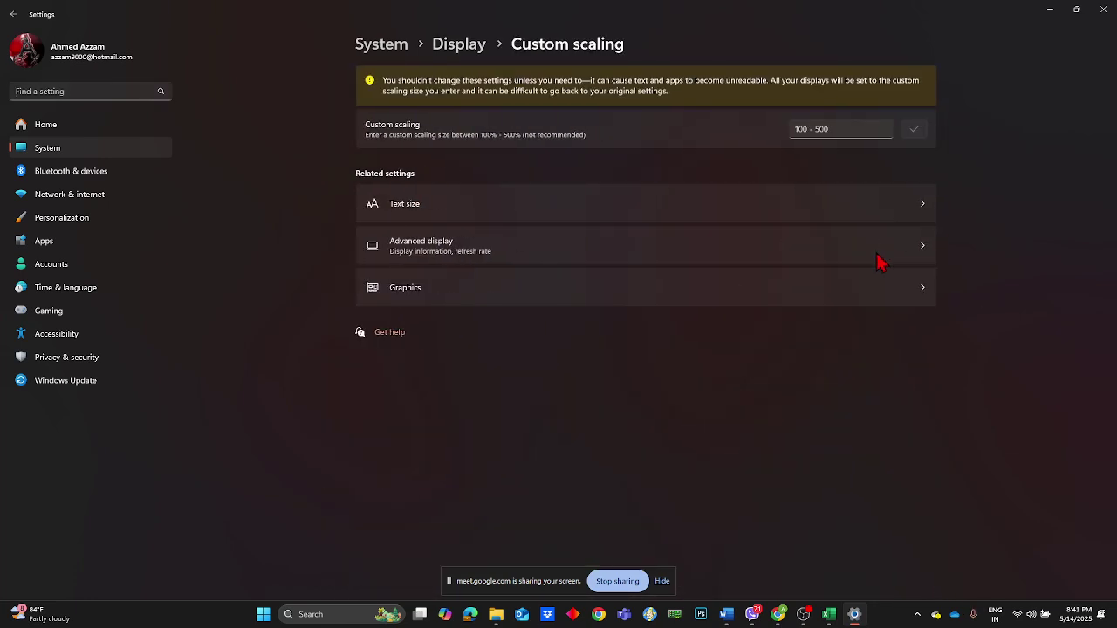
click(13, 14)
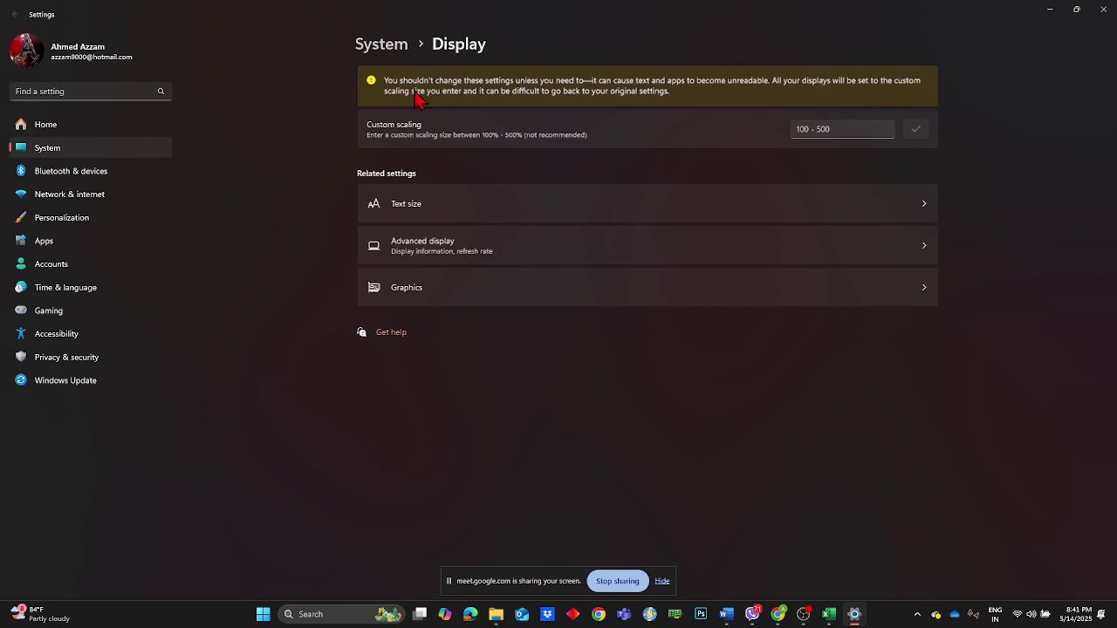
scroll(899, 375, down, 5)
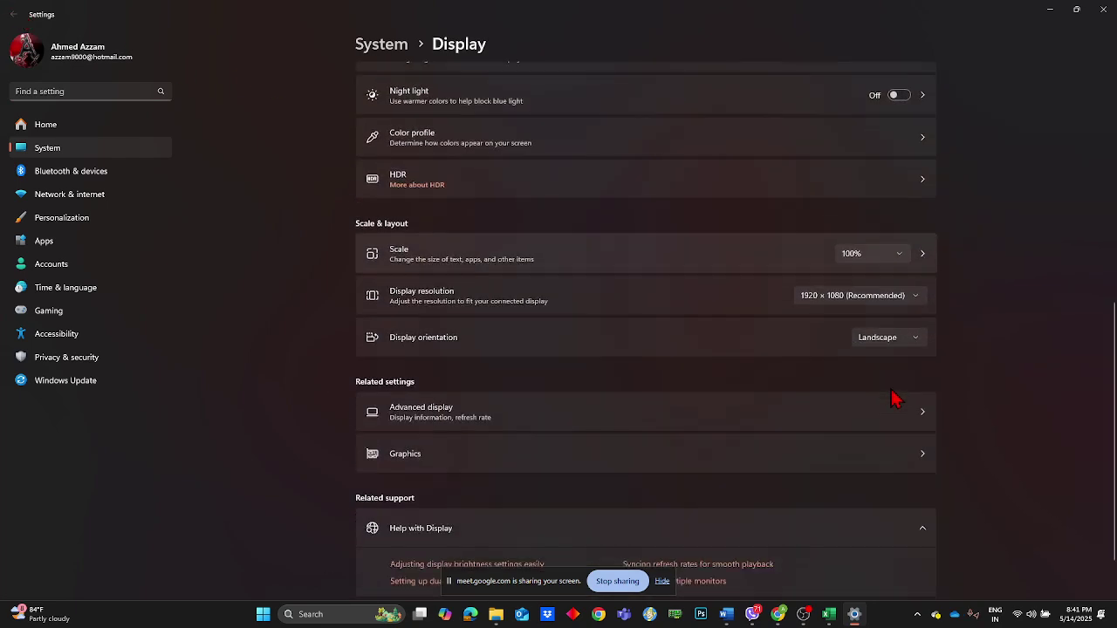
click(879, 253)
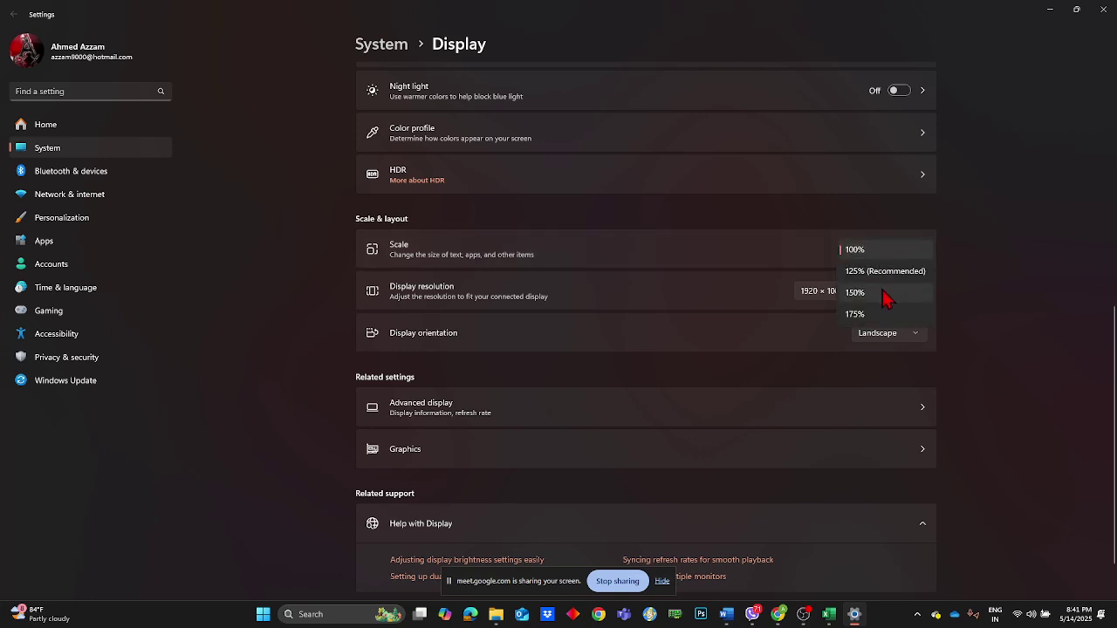
click(704, 251)
scroll(669, 252, up, 5)
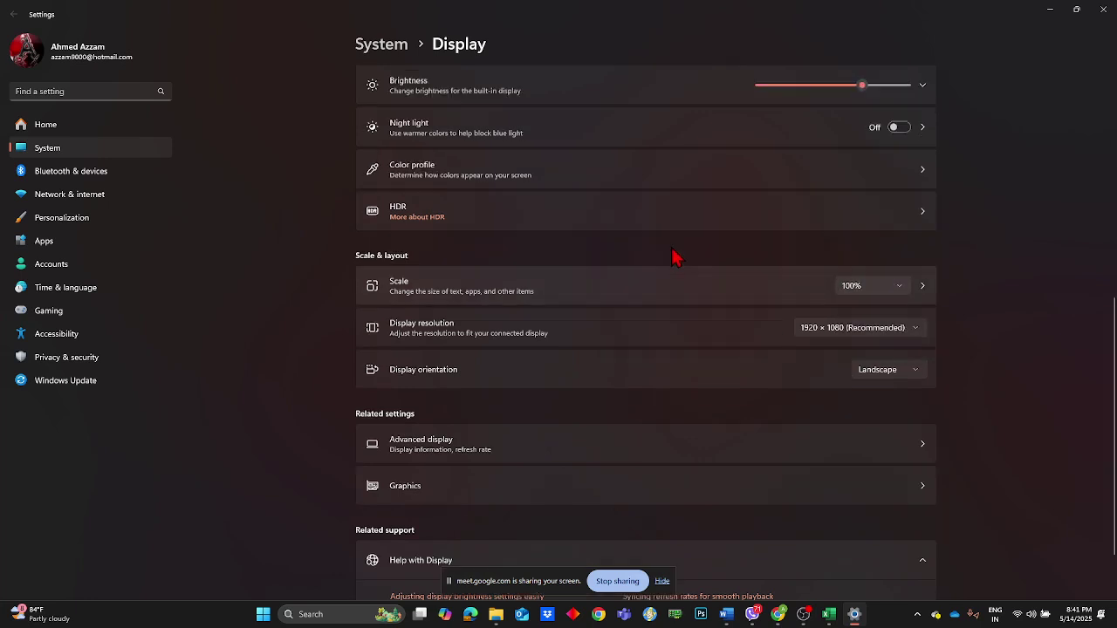
- Identify the connected displays and set the scale of display 2 to 150%
click(797, 240)
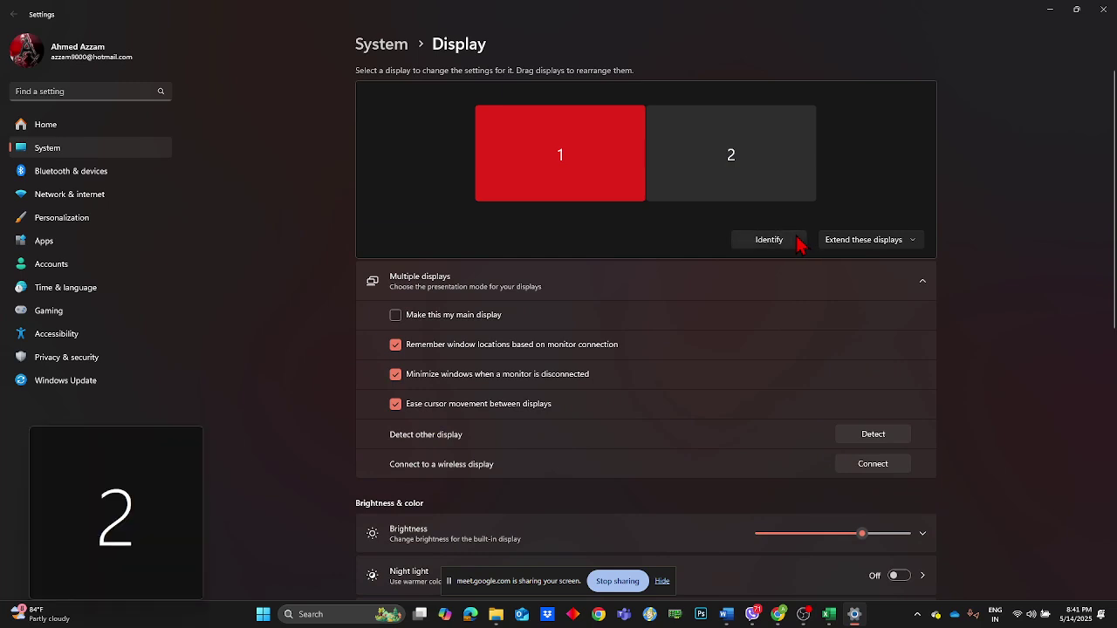
click(772, 243)
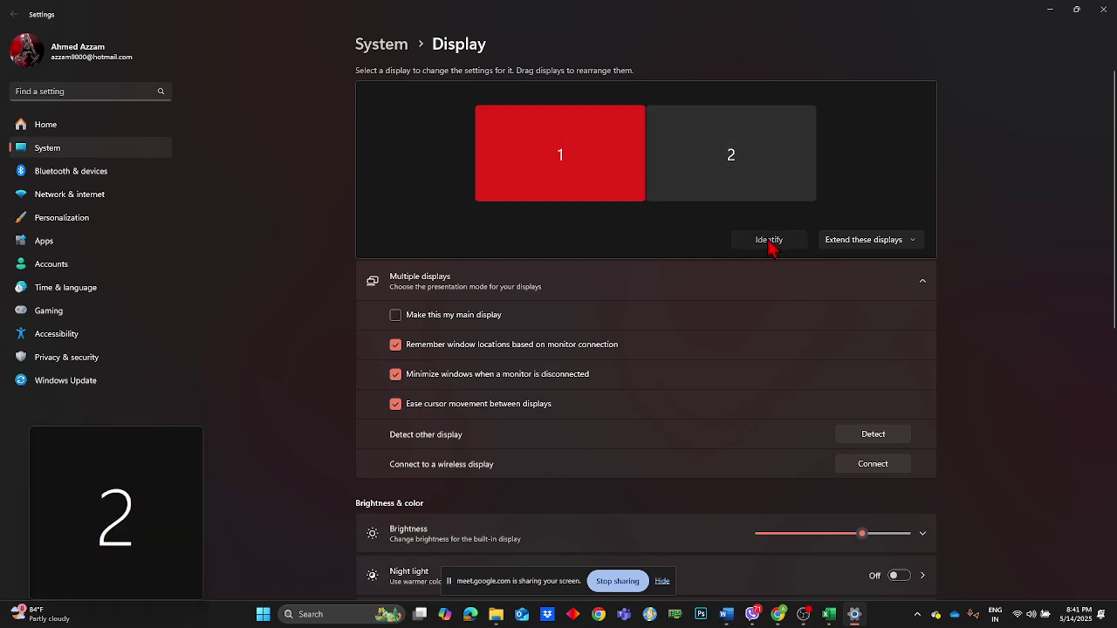
scroll(618, 326, down, 2)
scroll(619, 354, up, 2)
click(733, 174)
scroll(751, 232, down, 4)
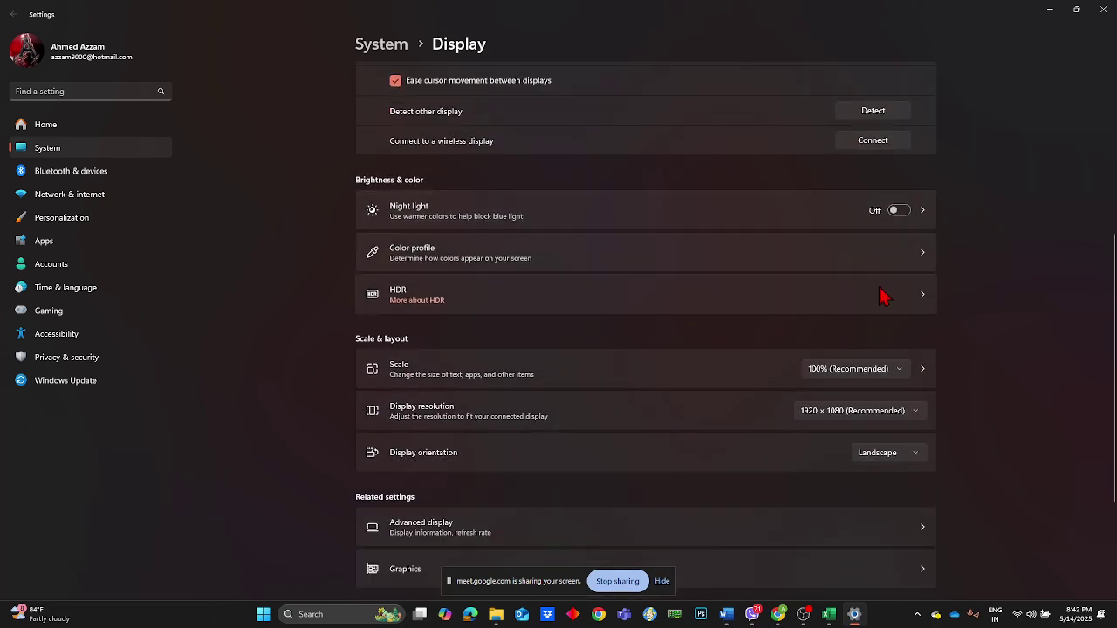
click(864, 369)
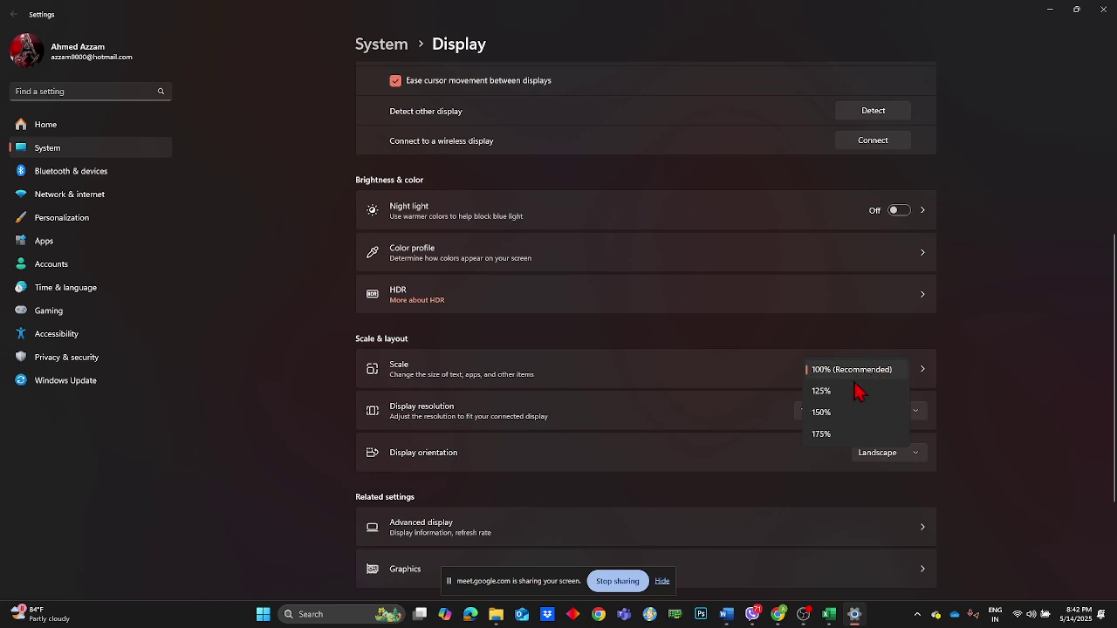
click(843, 417)
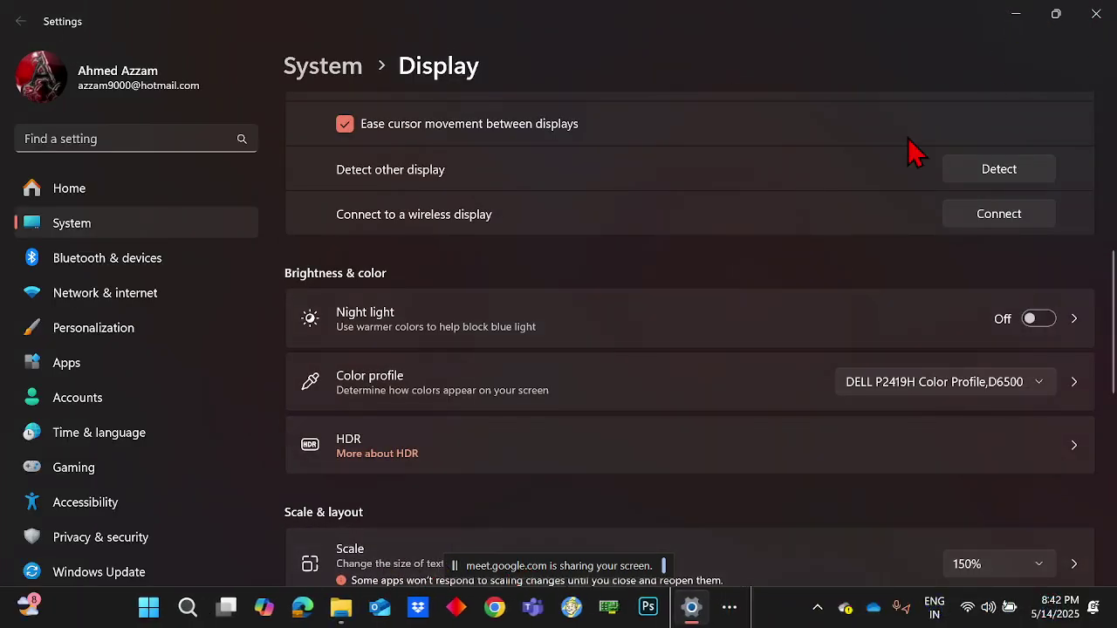
- Switch back to Excel, closing the Settings window, and create a blank workbook in the maximized Excel window
click(729, 615)
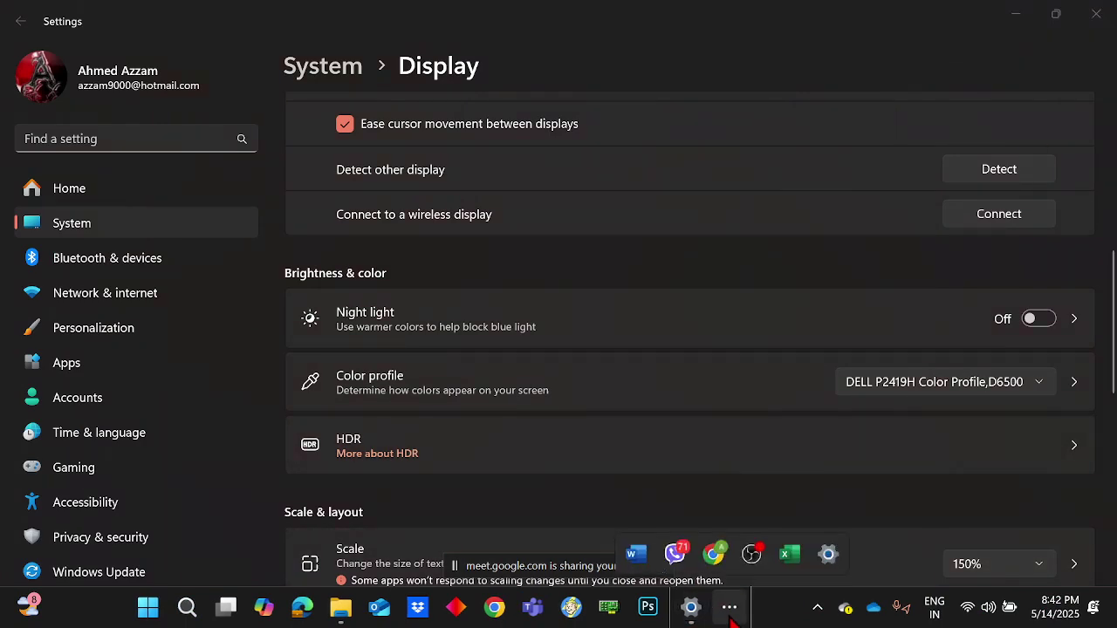
click(800, 561)
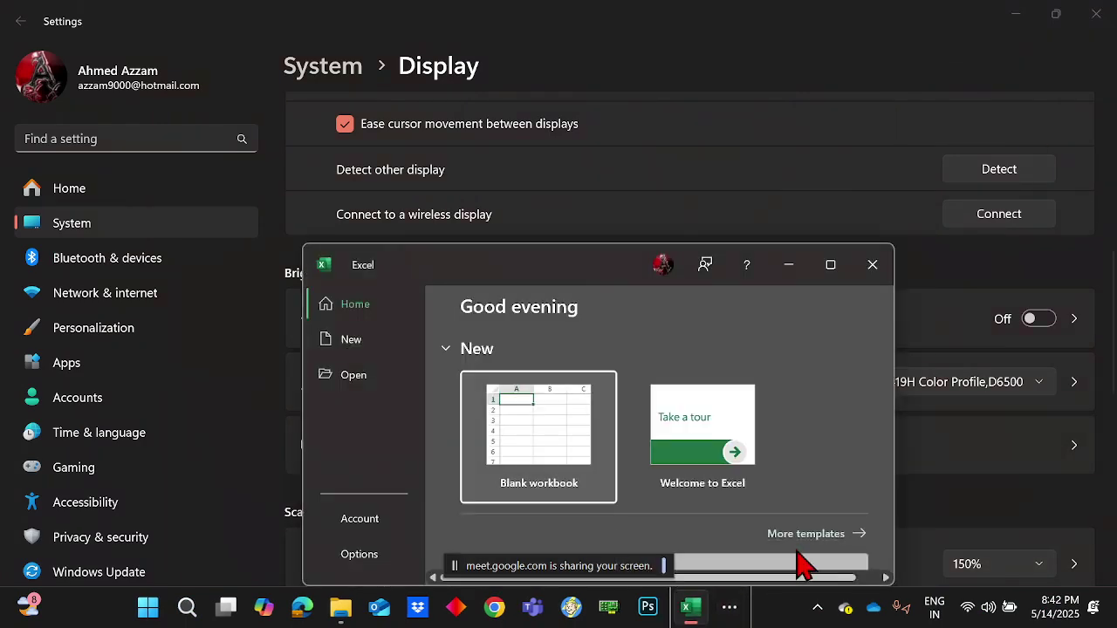
click(835, 269)
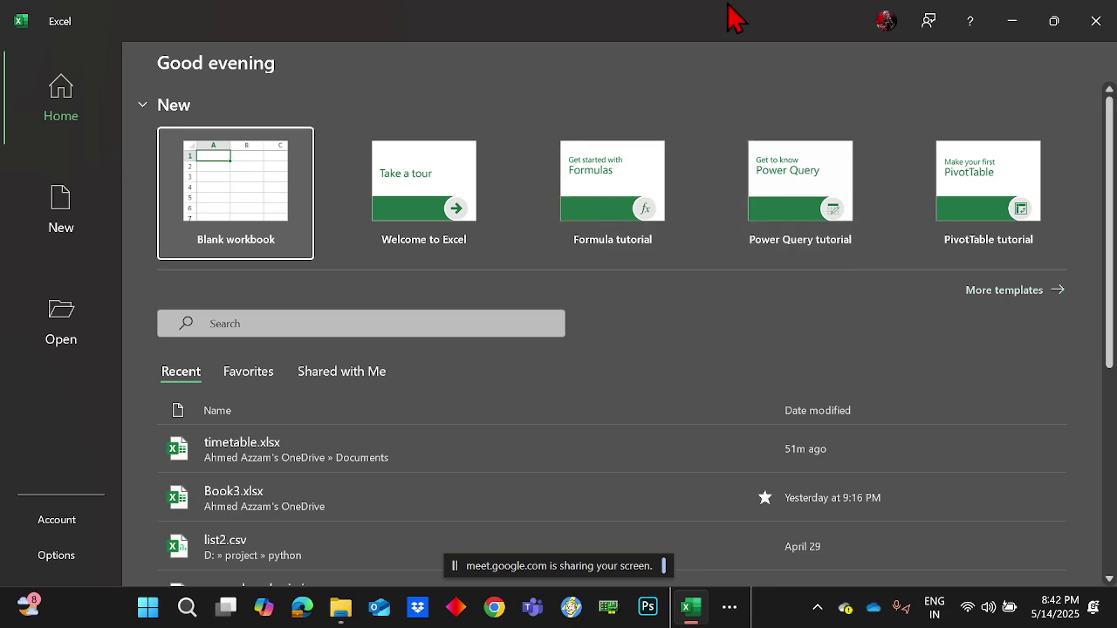
drag(728, 18, 641, 282)
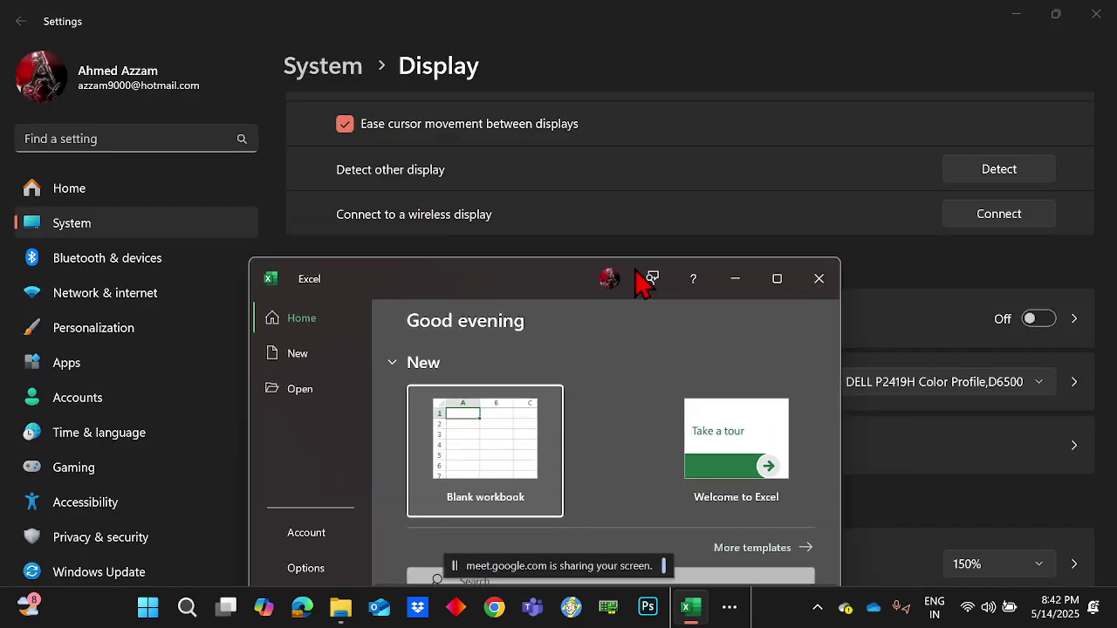
click(1096, 15)
click(776, 279)
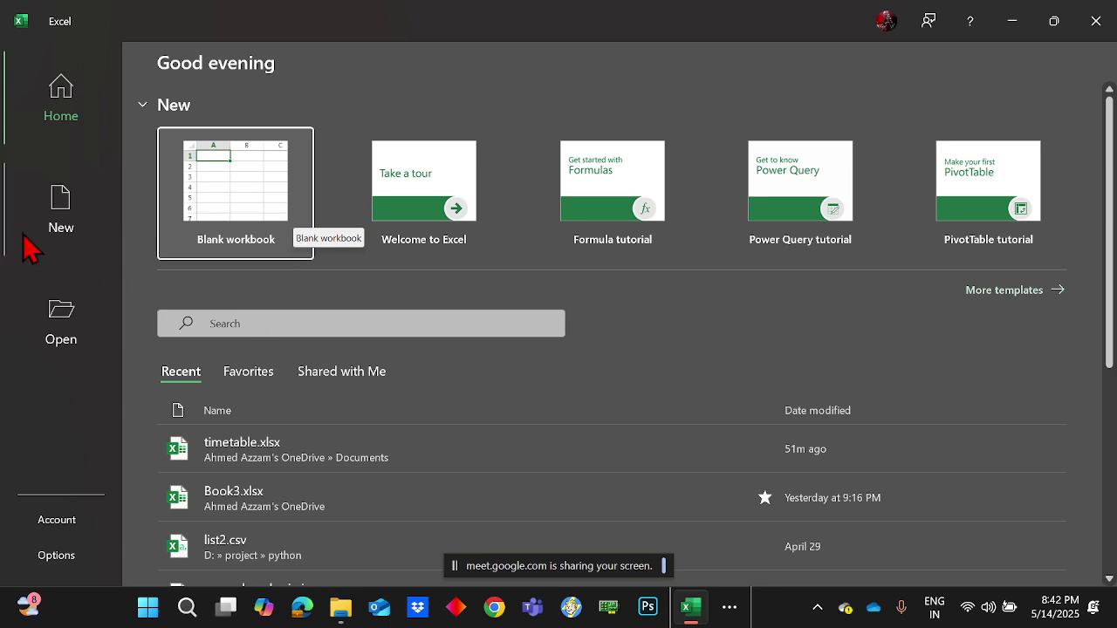
click(201, 209)
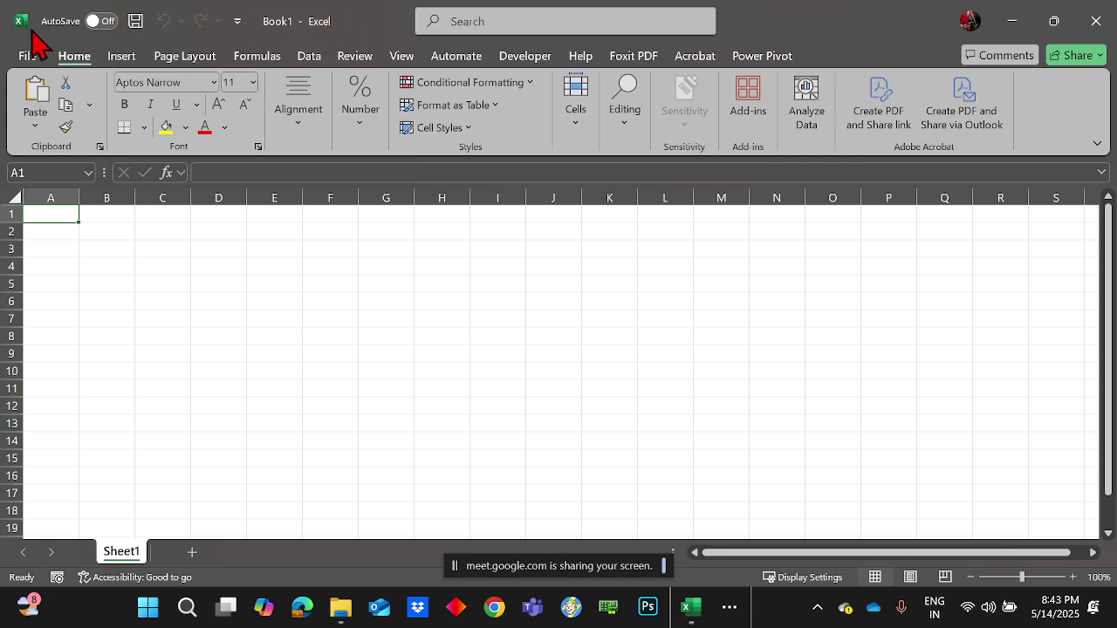
- Check the customization choices of the Quick Access Toolbar and dismiss them
click(242, 25)
click(243, 26)
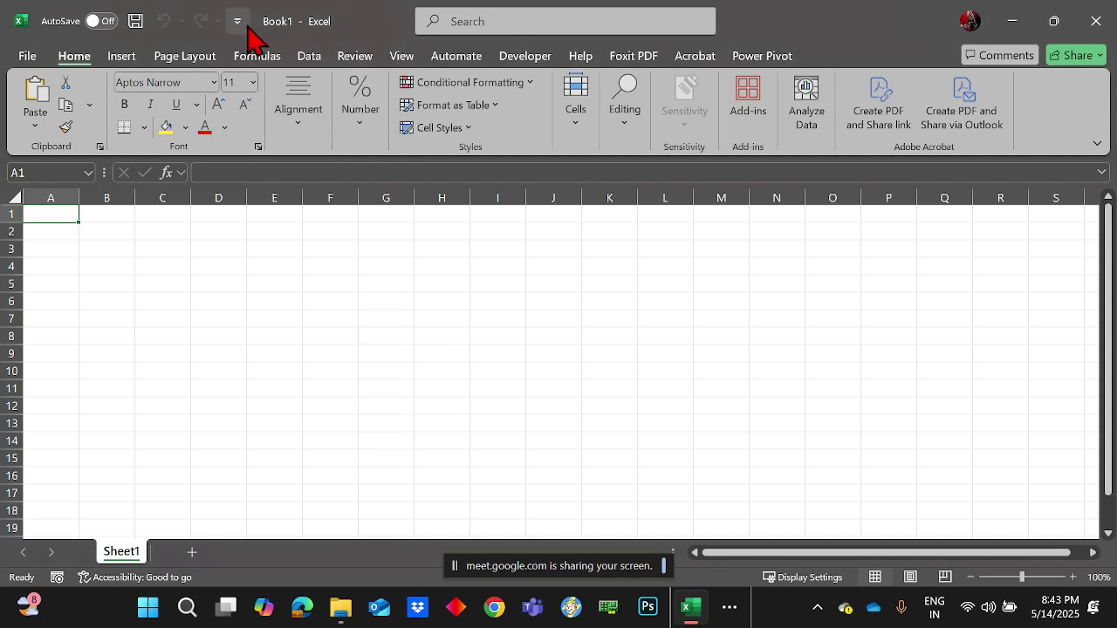
click(236, 26)
click(235, 31)
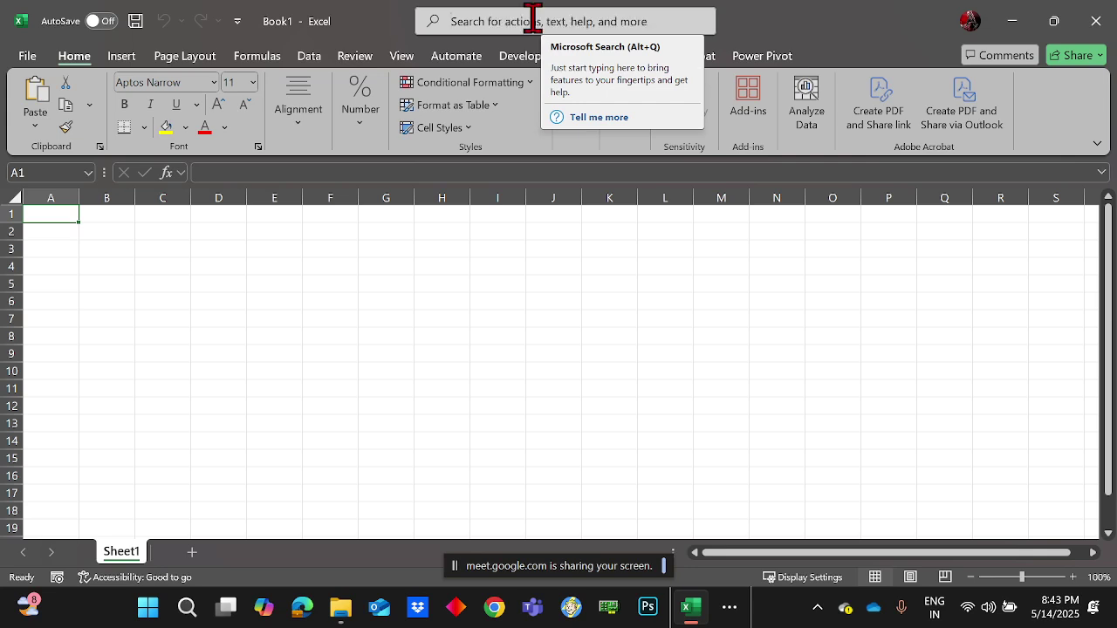
- Show the suggested actions offered by the Microsoft Search box
click(534, 21)
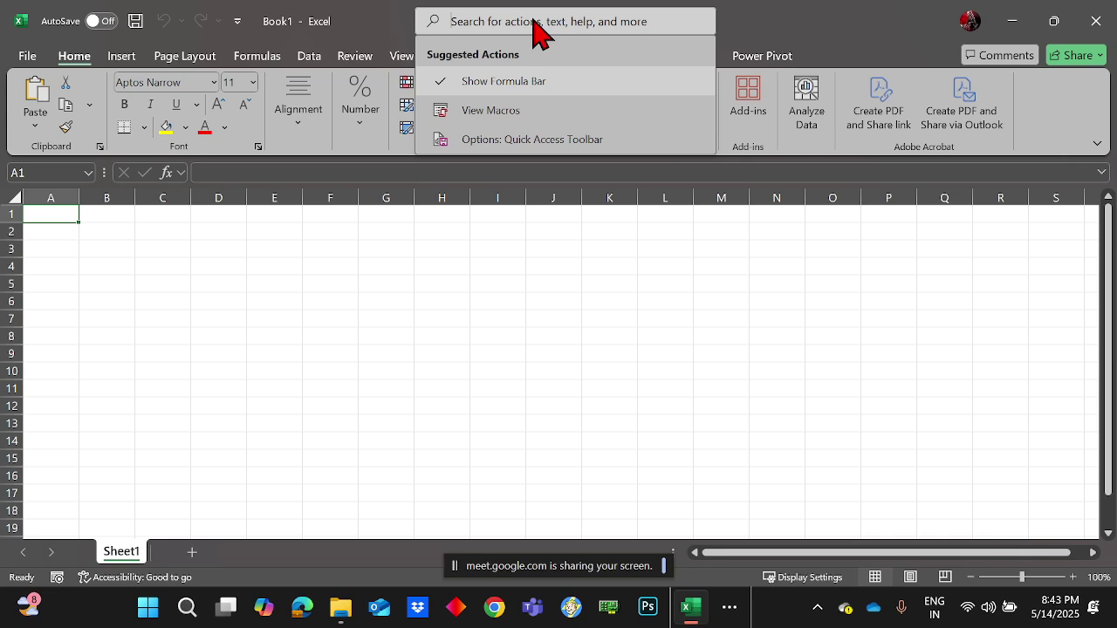
click(347, 389)
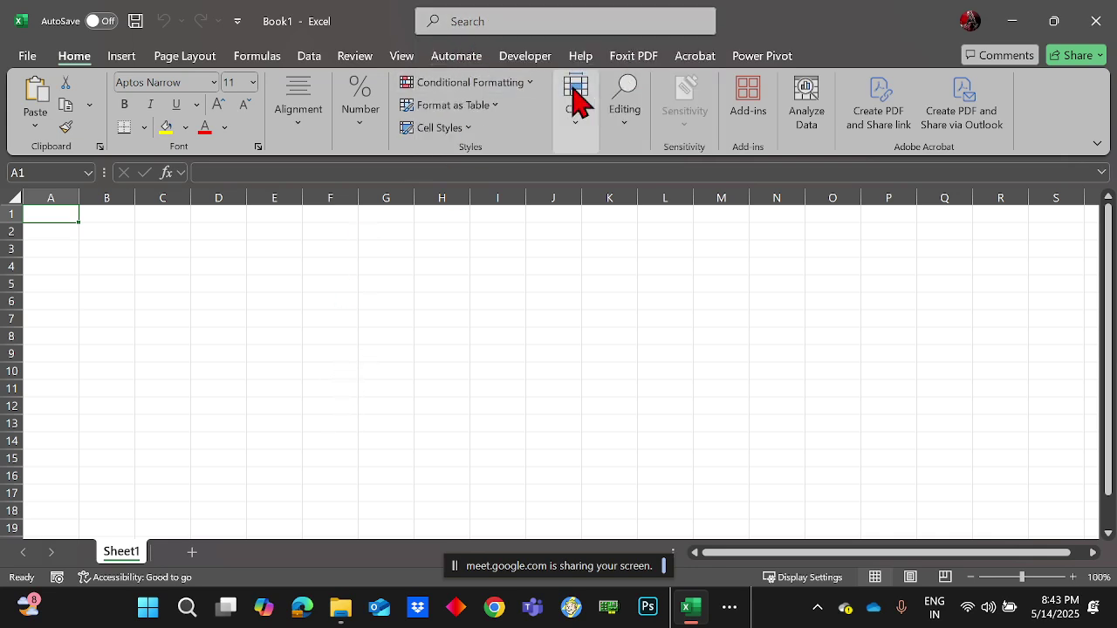
click(590, 25)
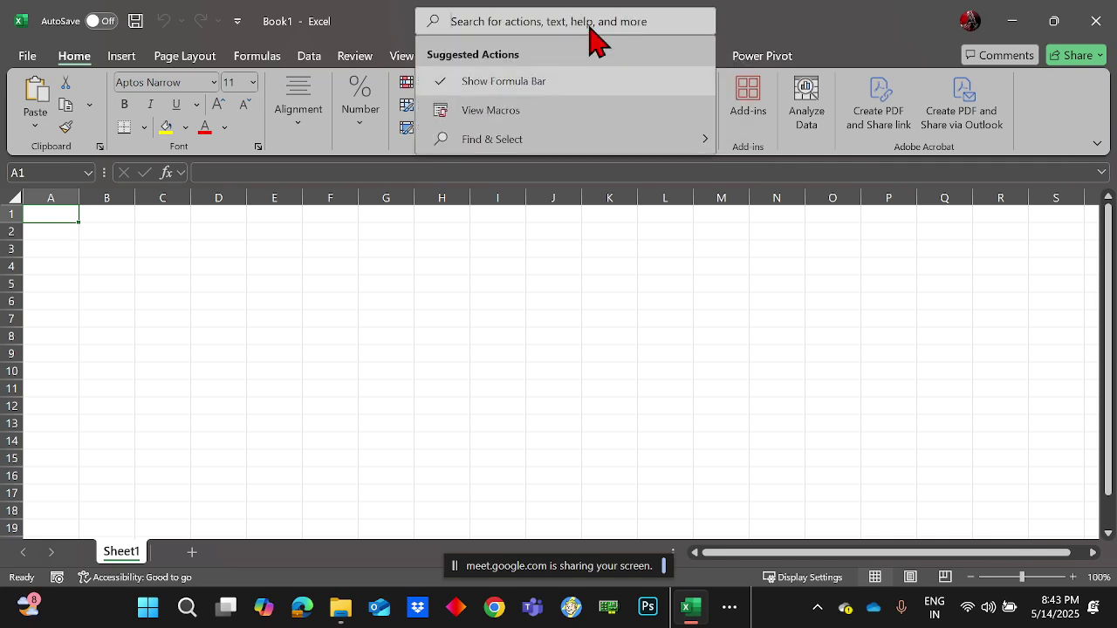
- Show the Find & Select choices among the suggested search actions and dismiss the suggestions
mouse_move(535, 148)
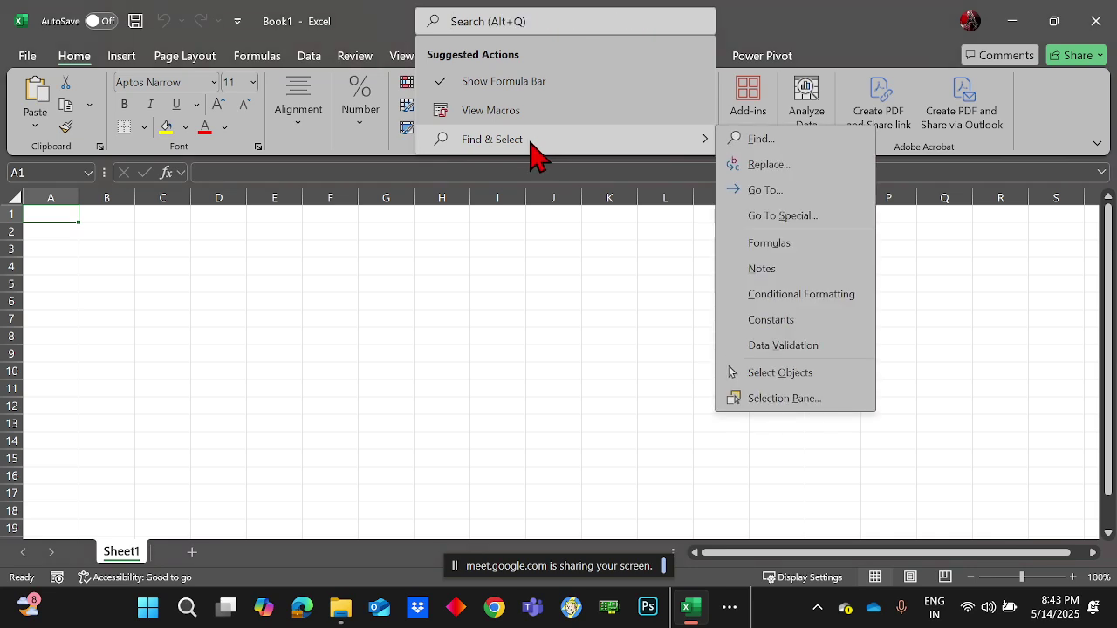
key(Escape)
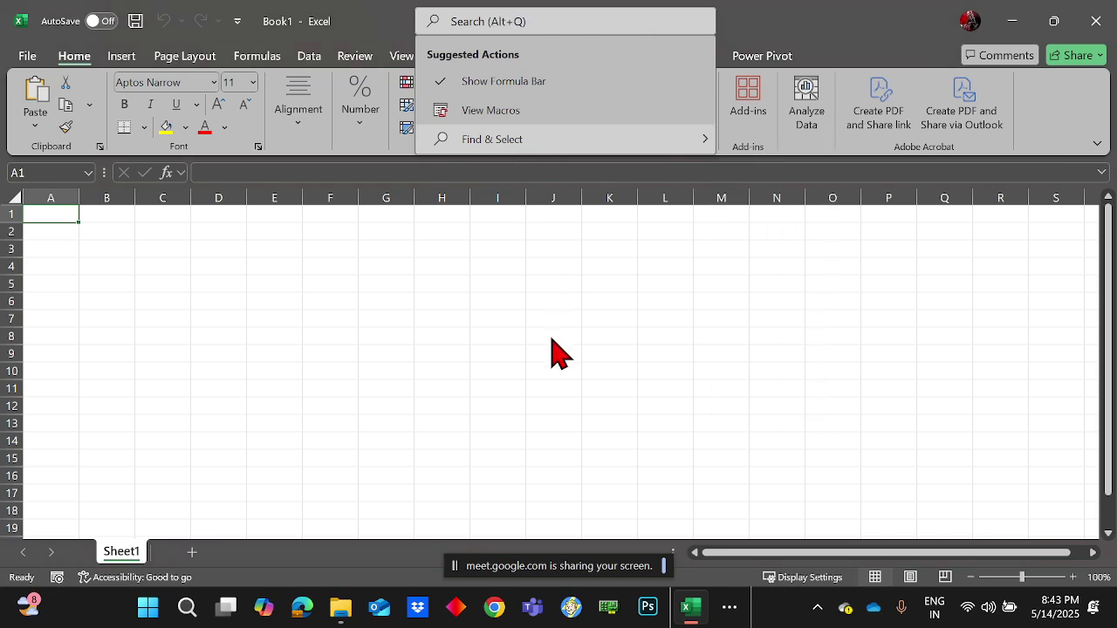
key(Escape)
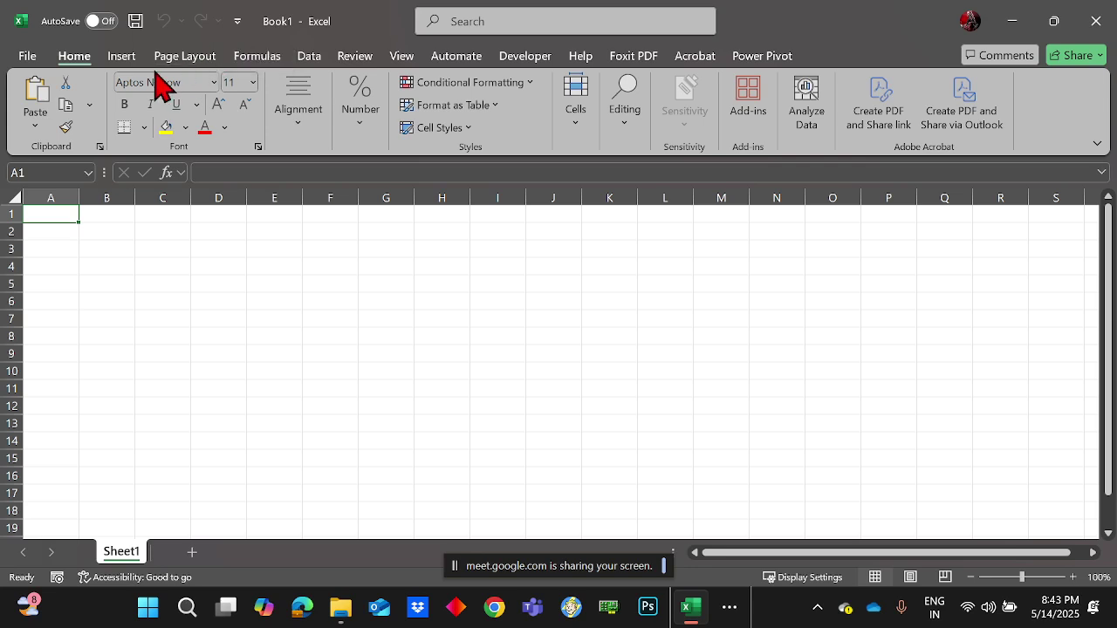
- Add the Quick Print command to the Quick Access Toolbar
click(237, 23)
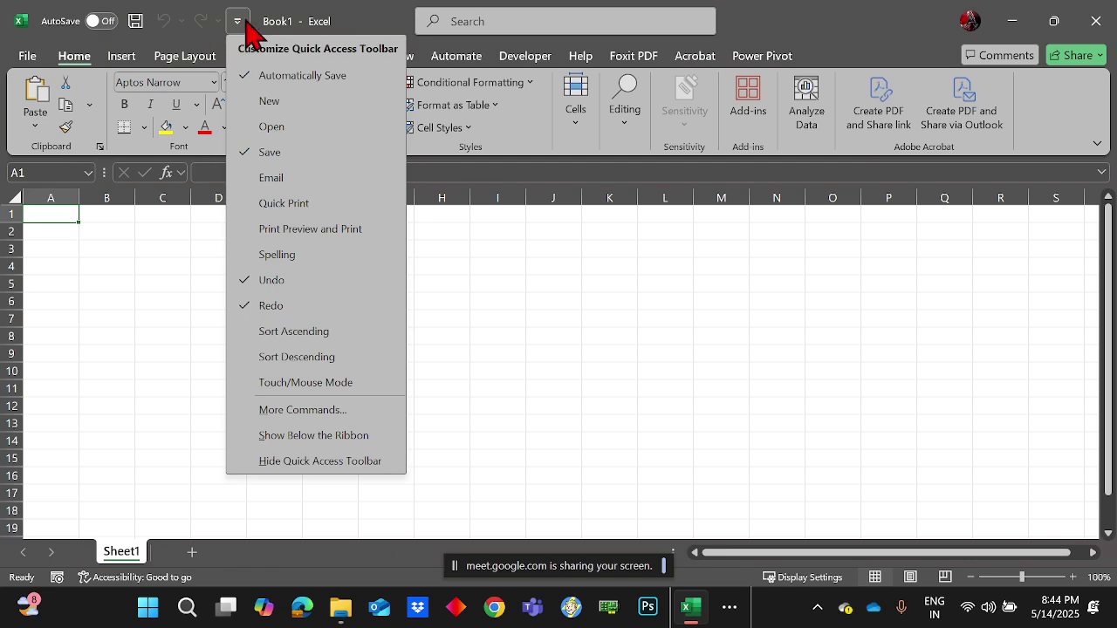
click(237, 23)
click(238, 23)
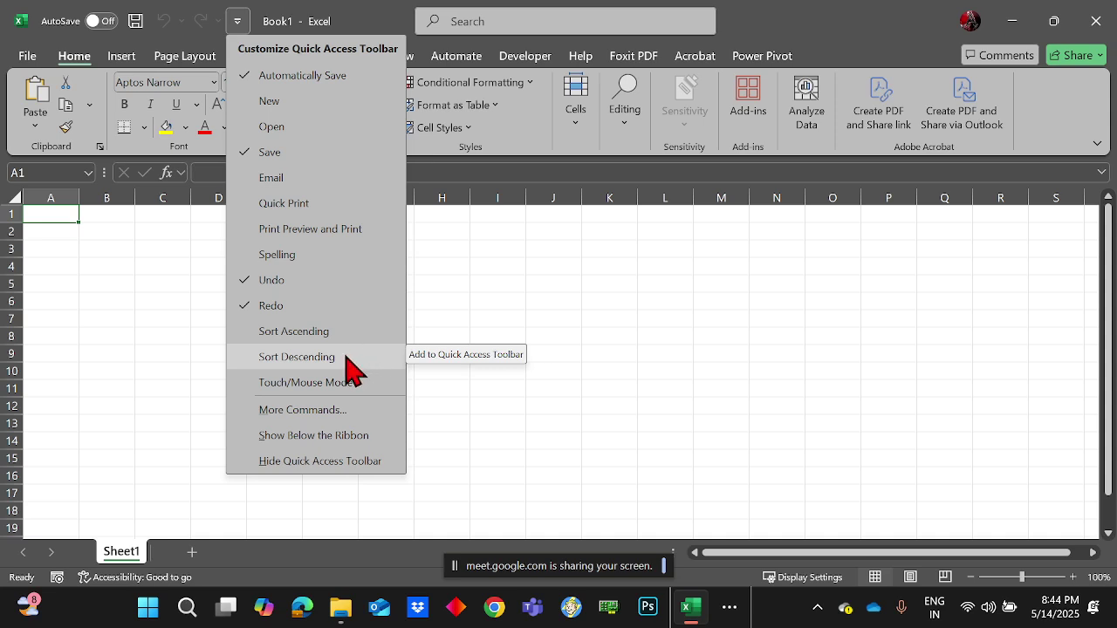
click(341, 206)
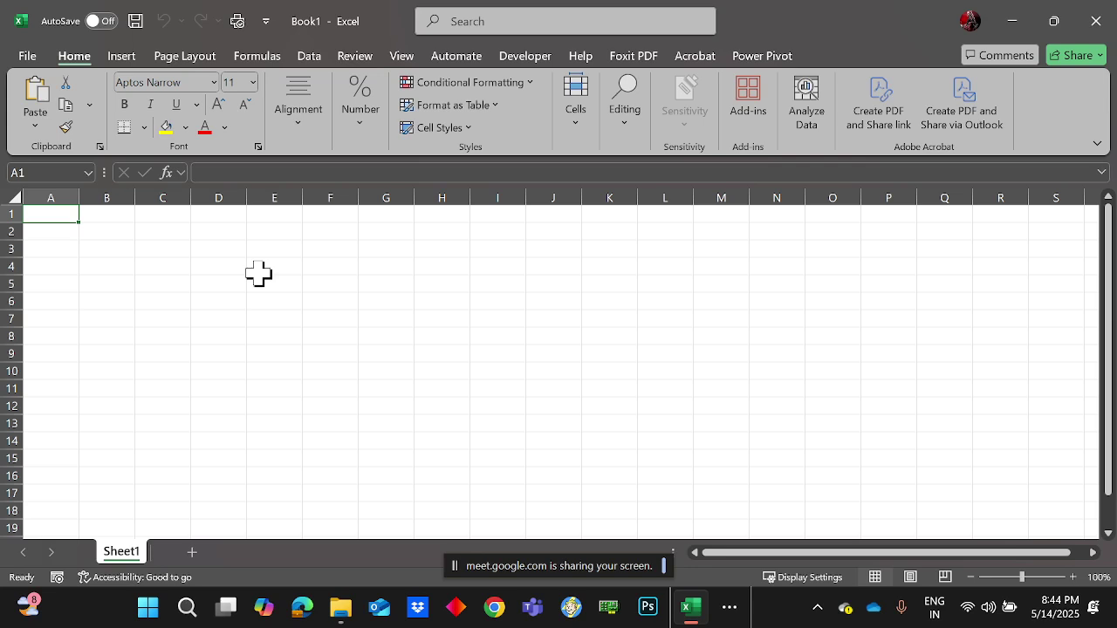
- Look at the Print settings page for the workbook and return to the worksheet
click(27, 58)
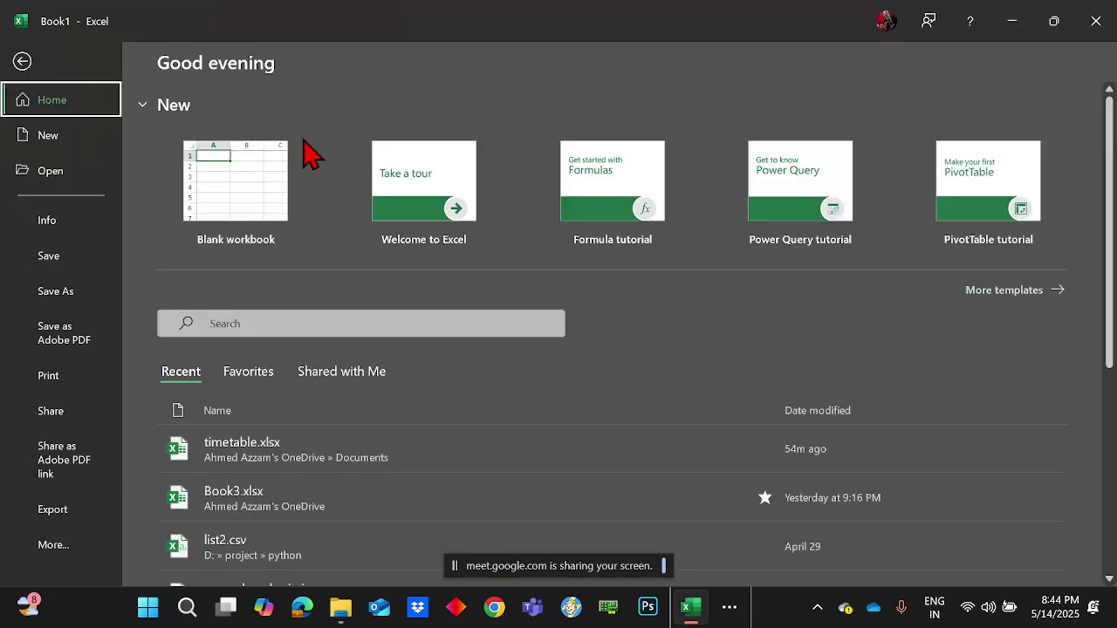
click(24, 60)
click(34, 56)
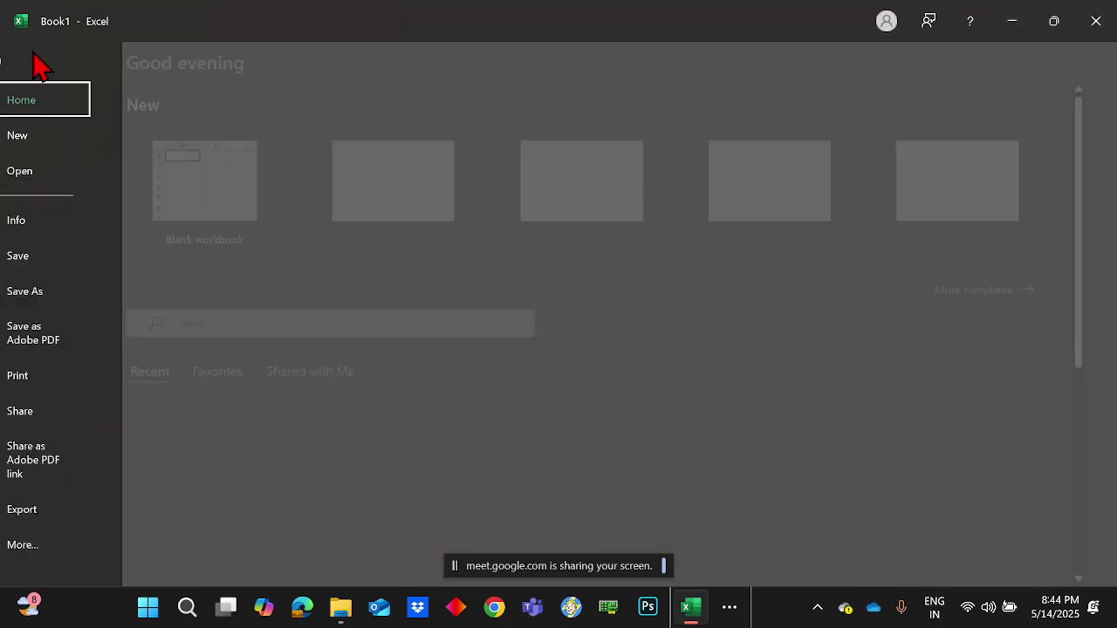
click(63, 387)
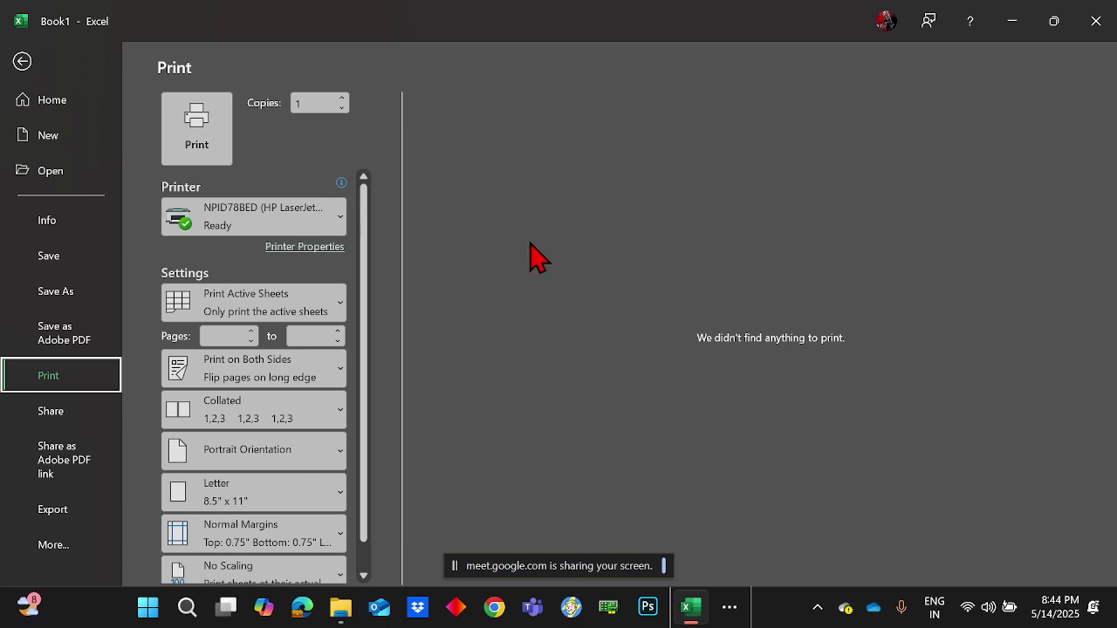
click(22, 61)
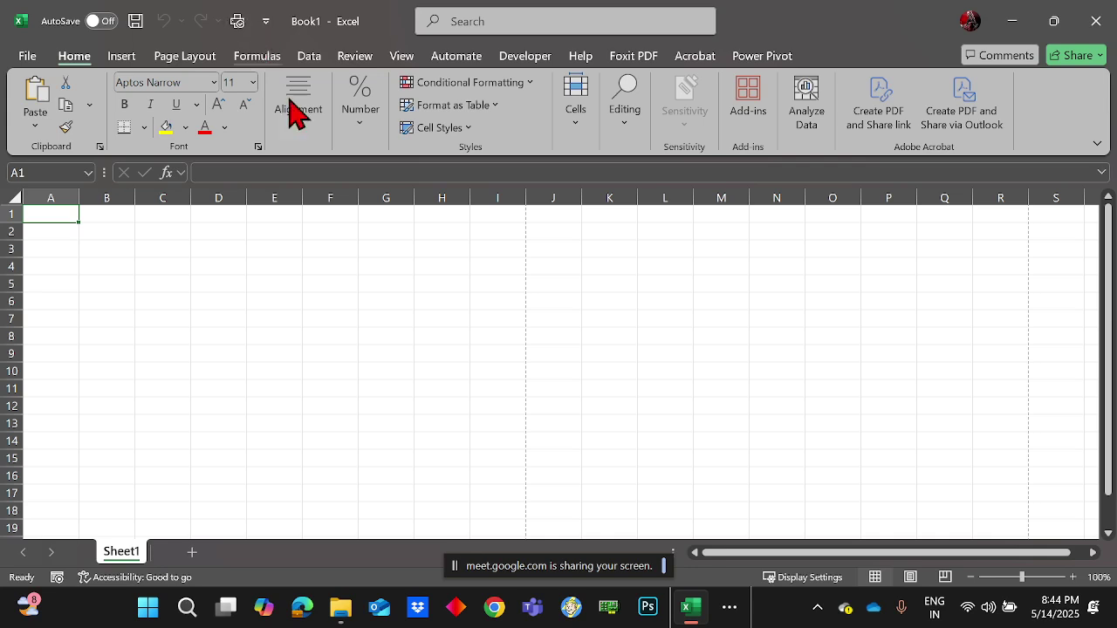
- Review which commands can be added to the Quick Access Toolbar without changing the selection
click(266, 21)
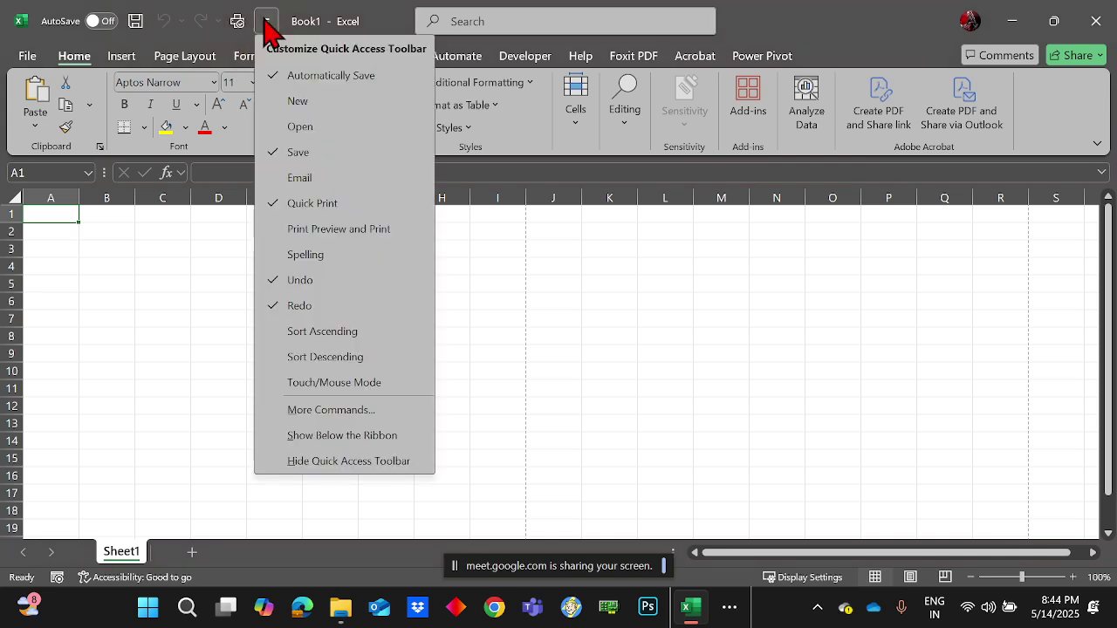
click(124, 306)
click(266, 21)
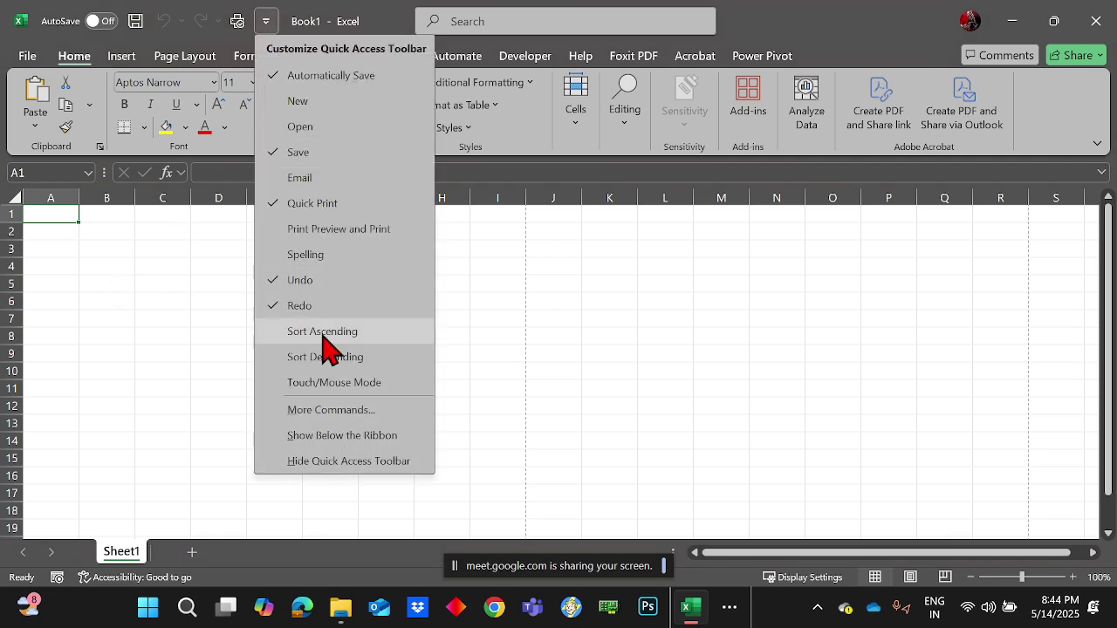
click(623, 319)
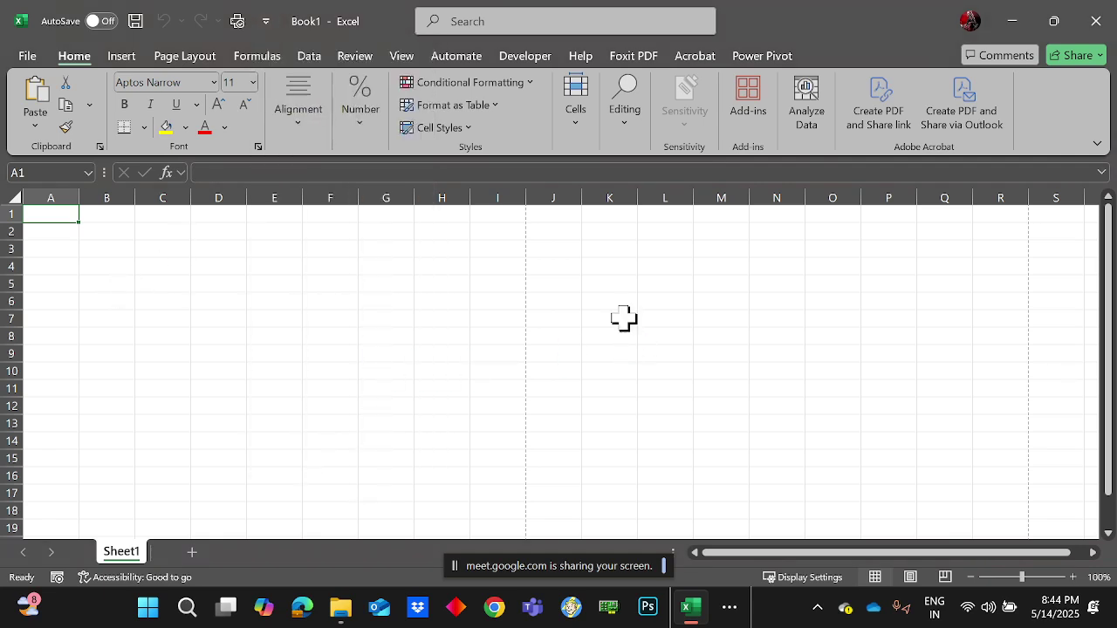
- Add the What-If Analysis data command to the Quick Access Toolbar and check its choices there
click(119, 56)
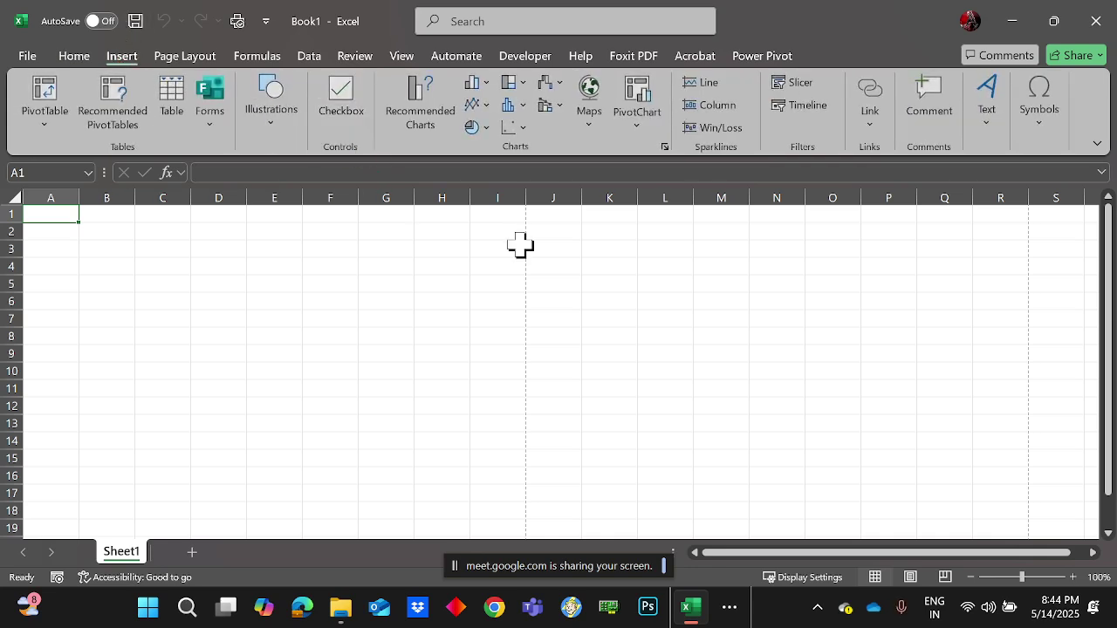
click(168, 59)
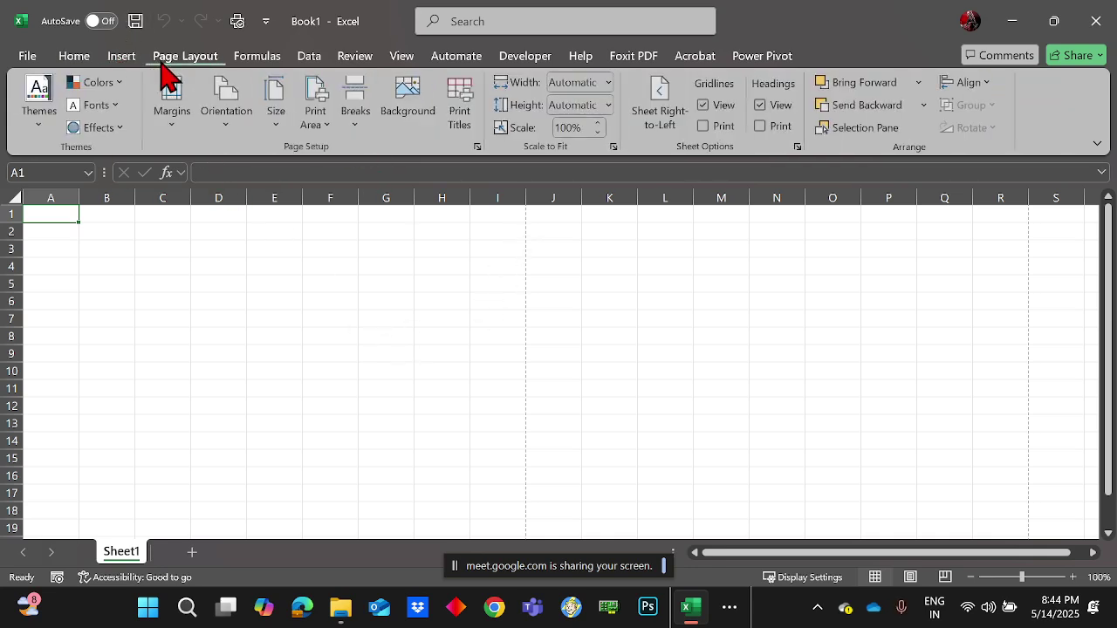
click(306, 58)
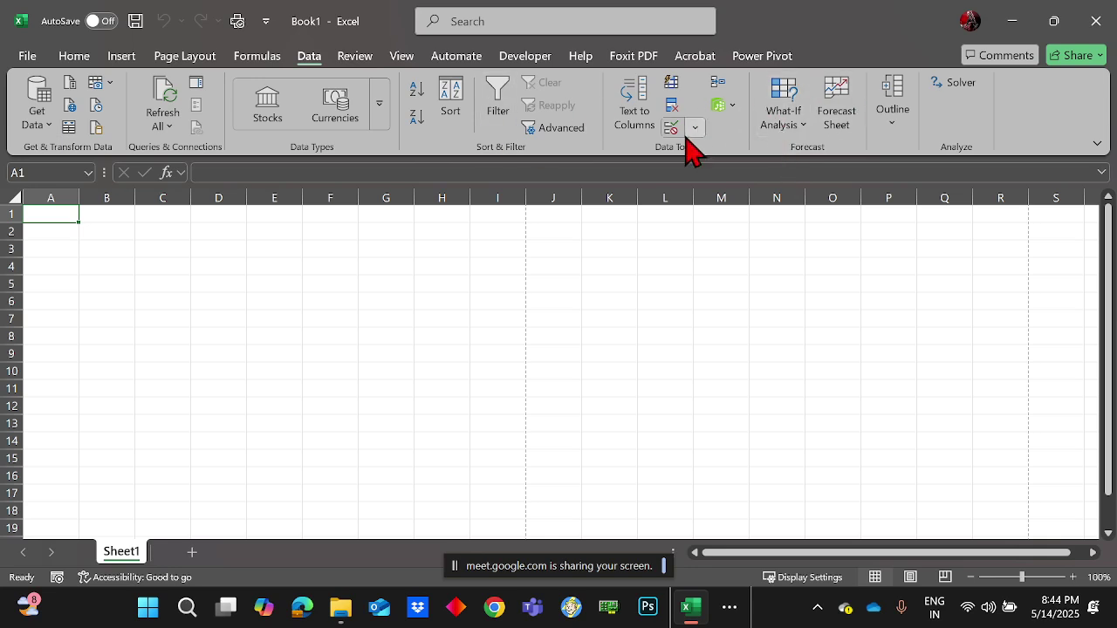
click(785, 109)
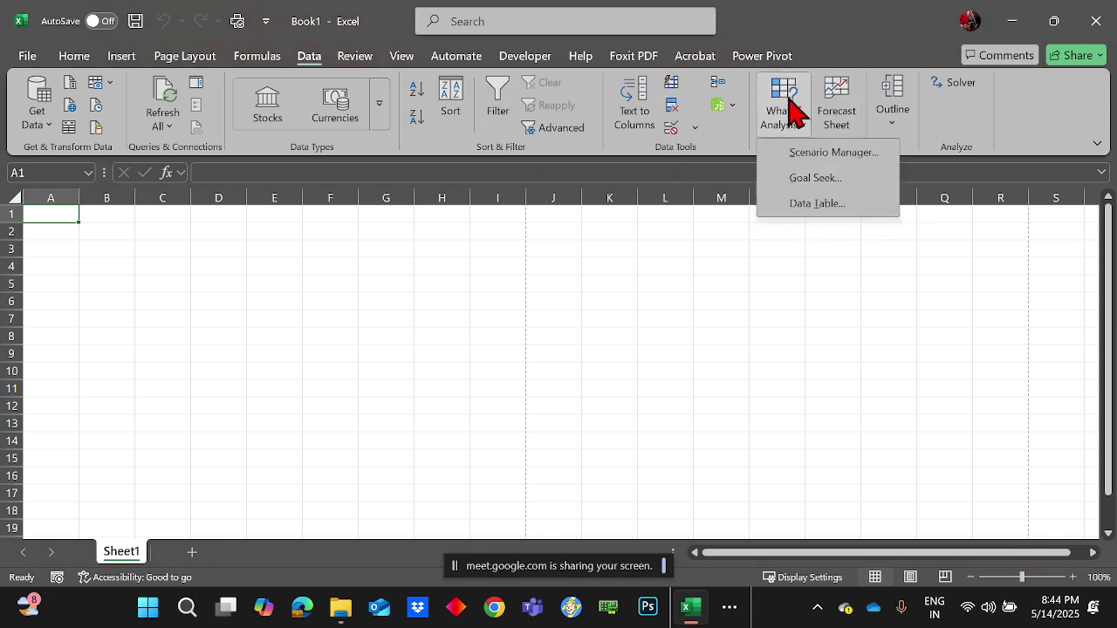
right_click(788, 89)
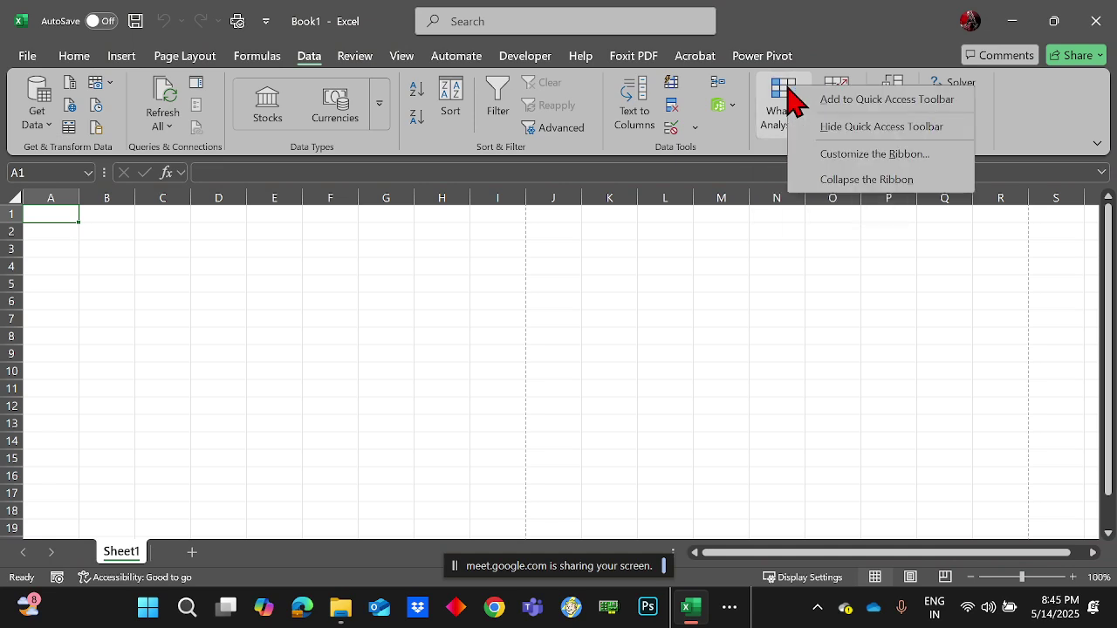
click(885, 101)
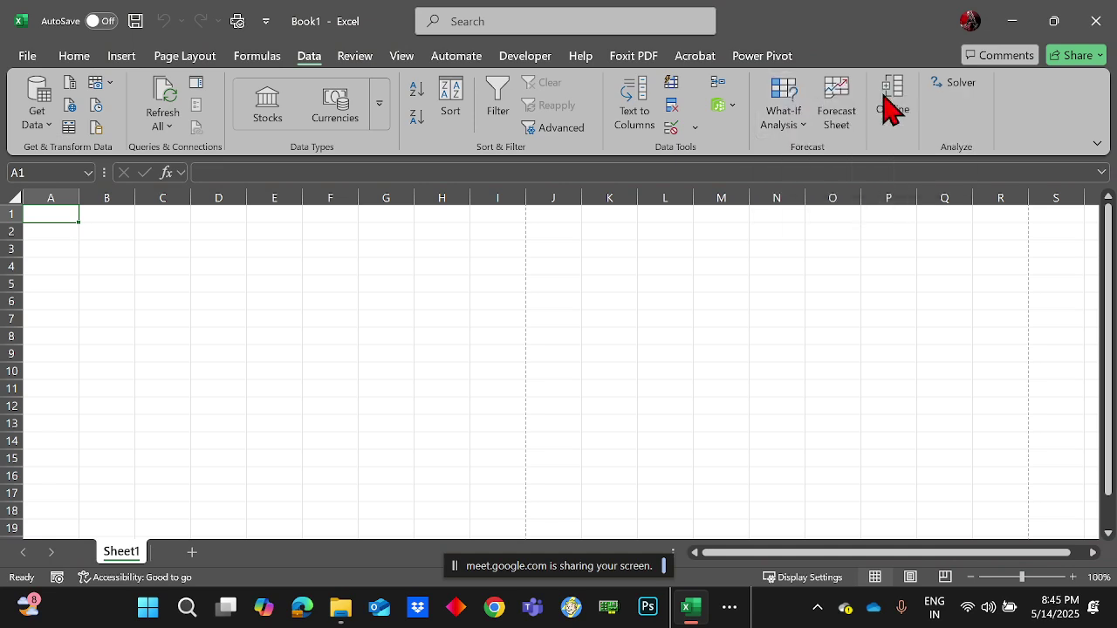
click(272, 22)
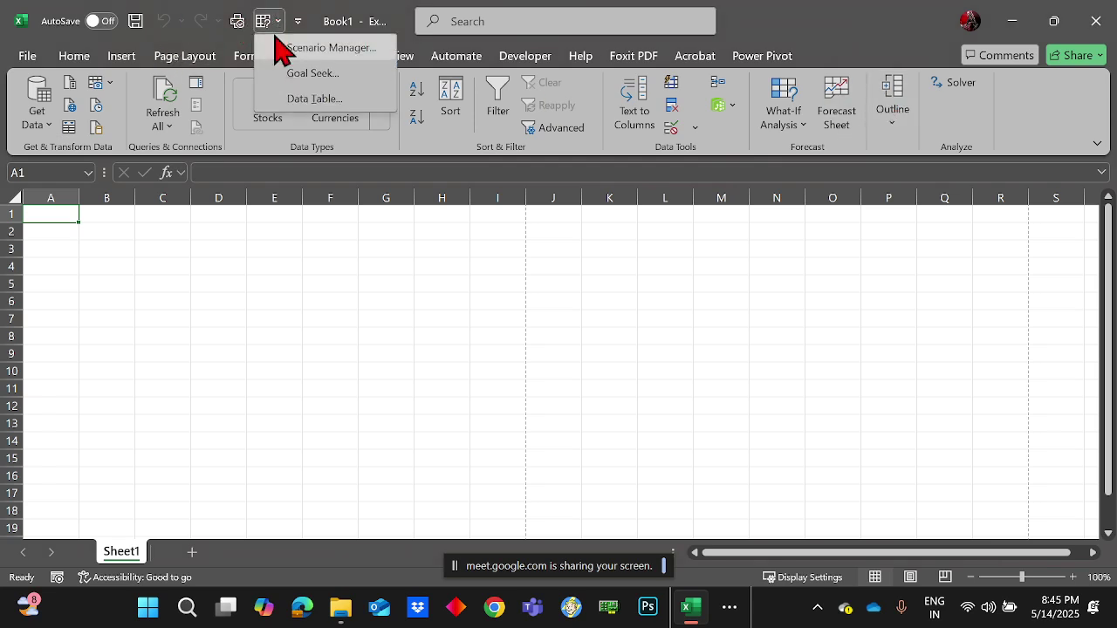
click(316, 329)
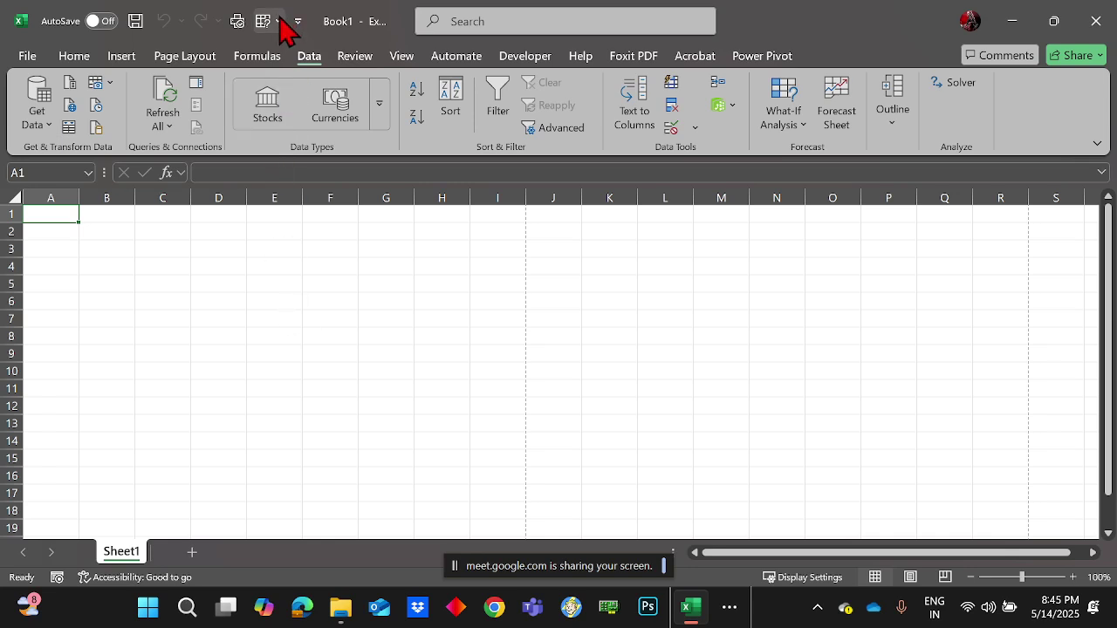
- Show the What-If Analysis choices from the Quick Access Toolbar again and remove that command from it
click(118, 60)
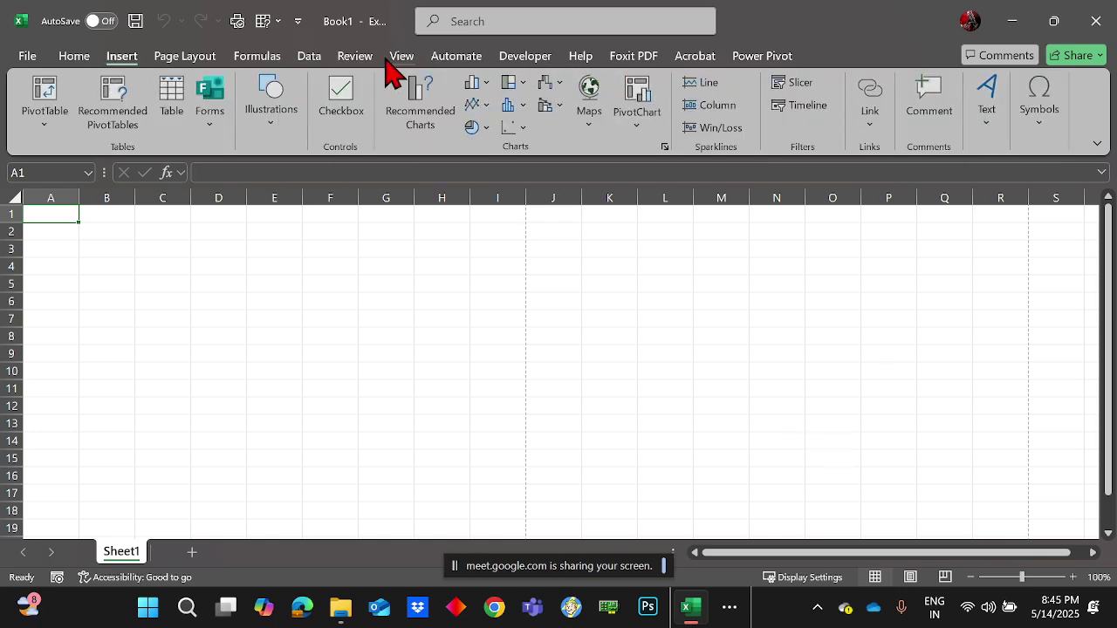
click(312, 57)
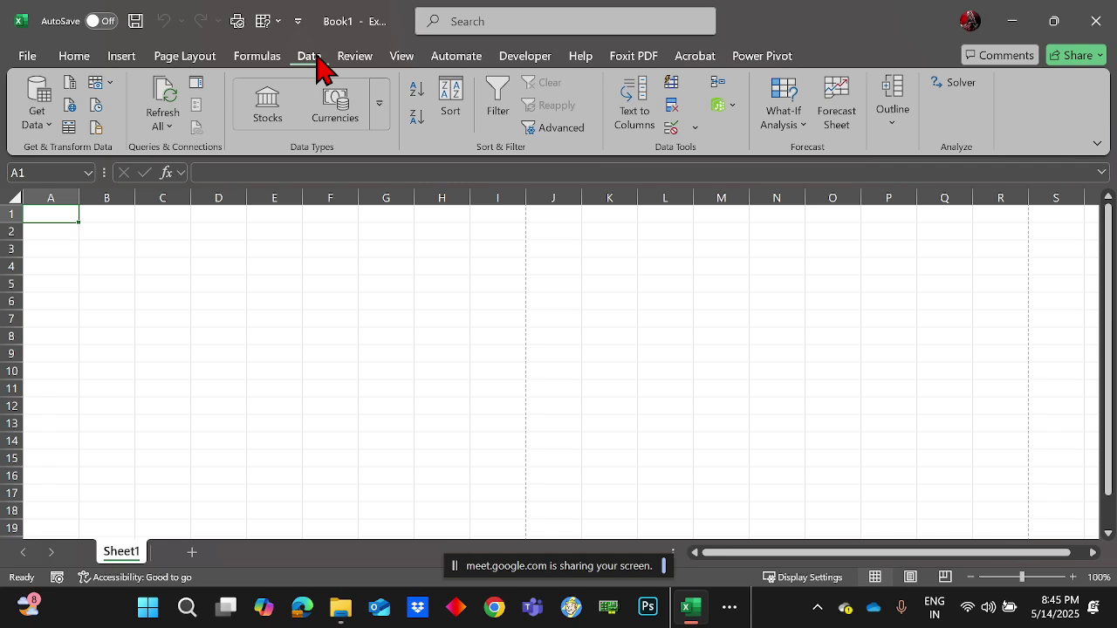
click(265, 23)
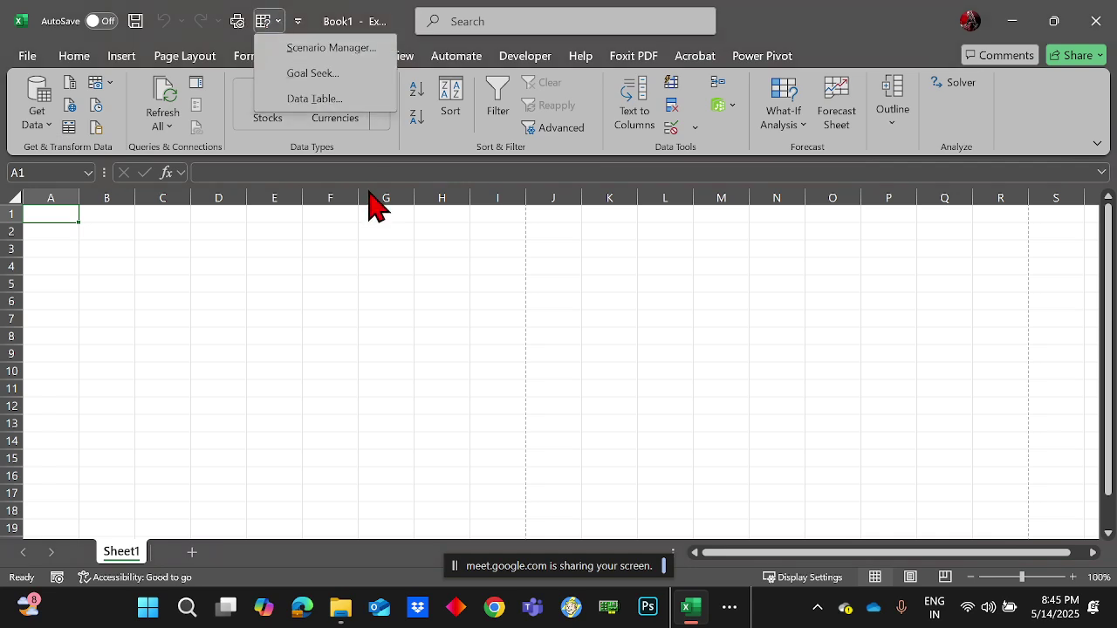
right_click(270, 27)
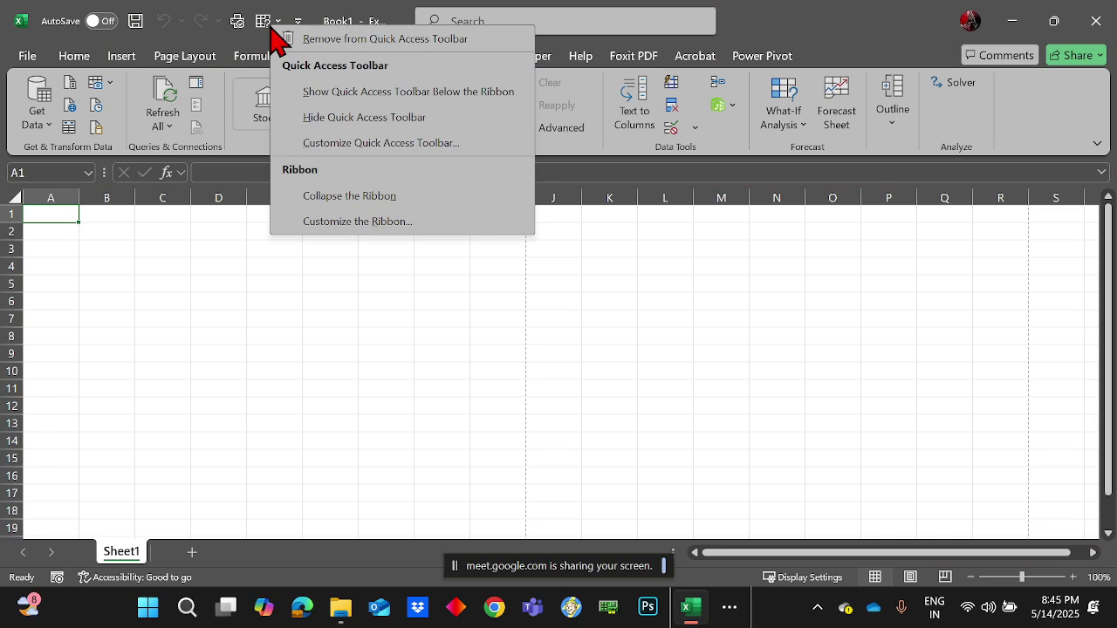
click(296, 39)
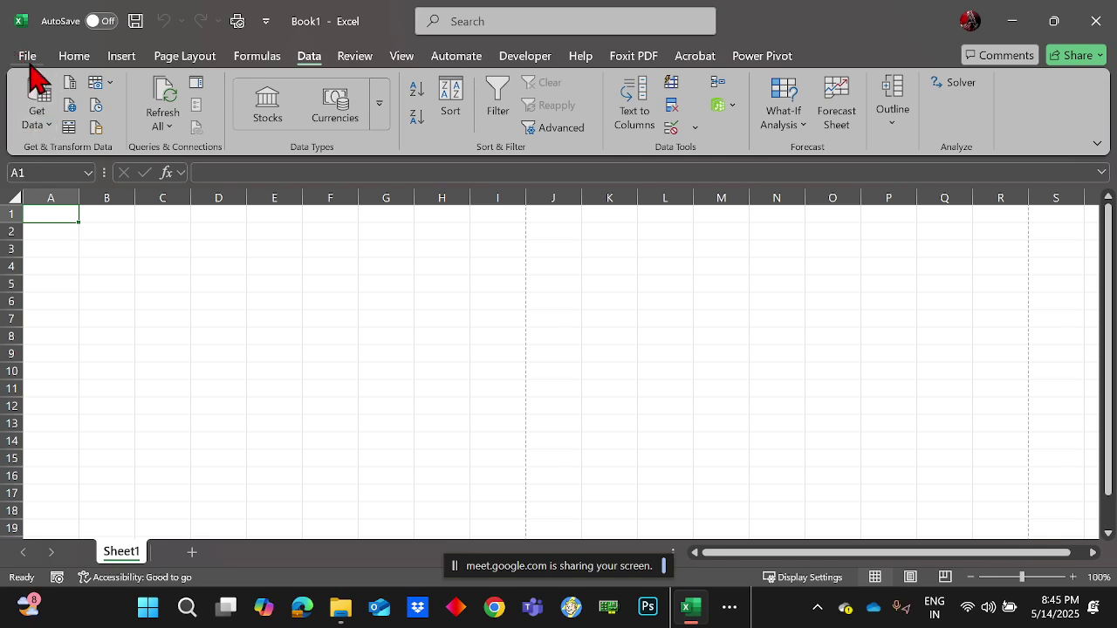
- Examine the ribbon's command groups in order, from Home through Insert, Page Layout, Formulas, Data, Review and View to Automate
click(27, 57)
key(Escape)
click(75, 61)
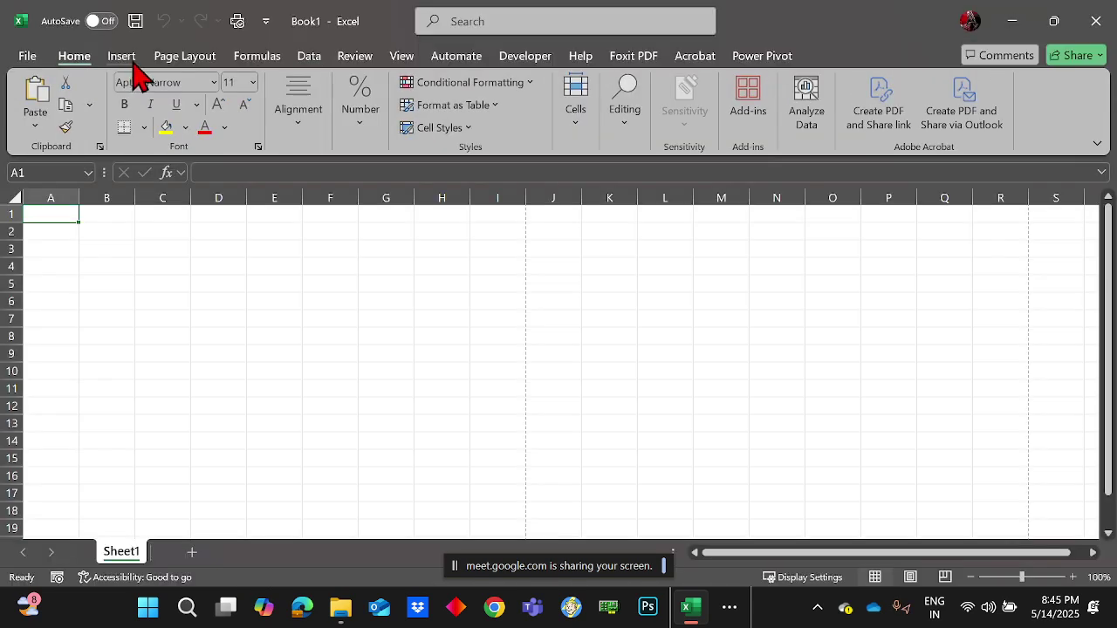
click(126, 59)
click(179, 58)
click(253, 61)
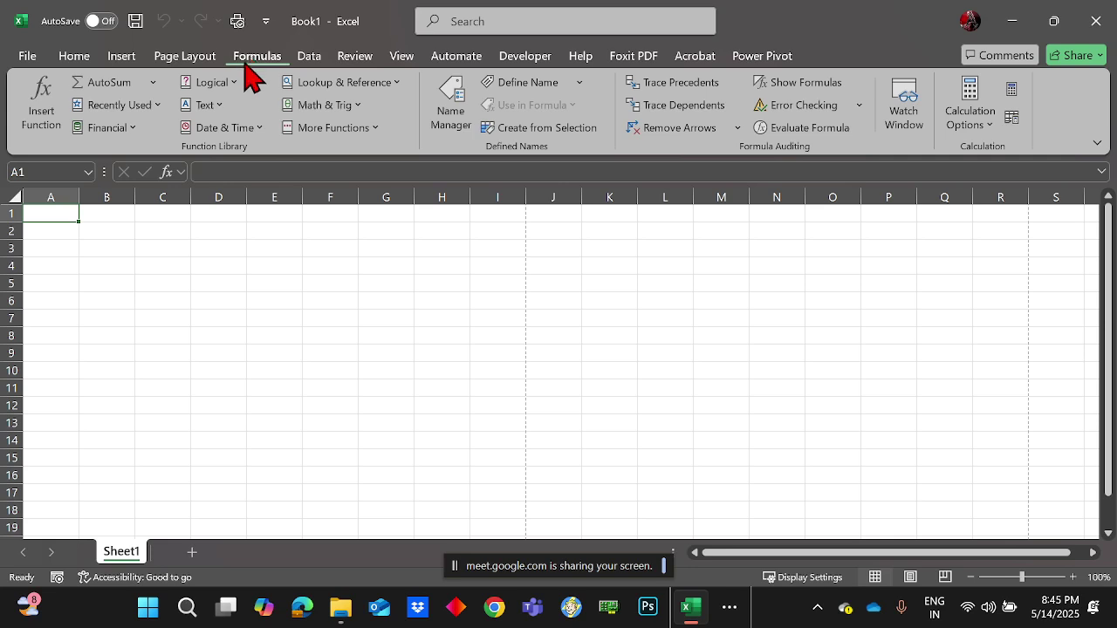
click(313, 64)
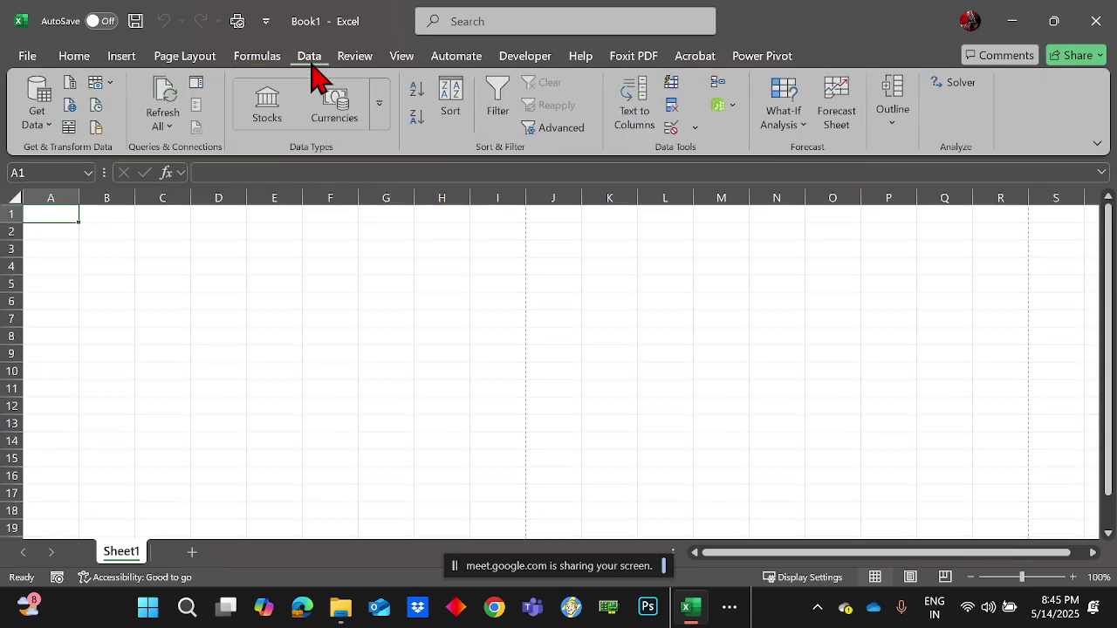
click(353, 62)
click(403, 63)
click(451, 63)
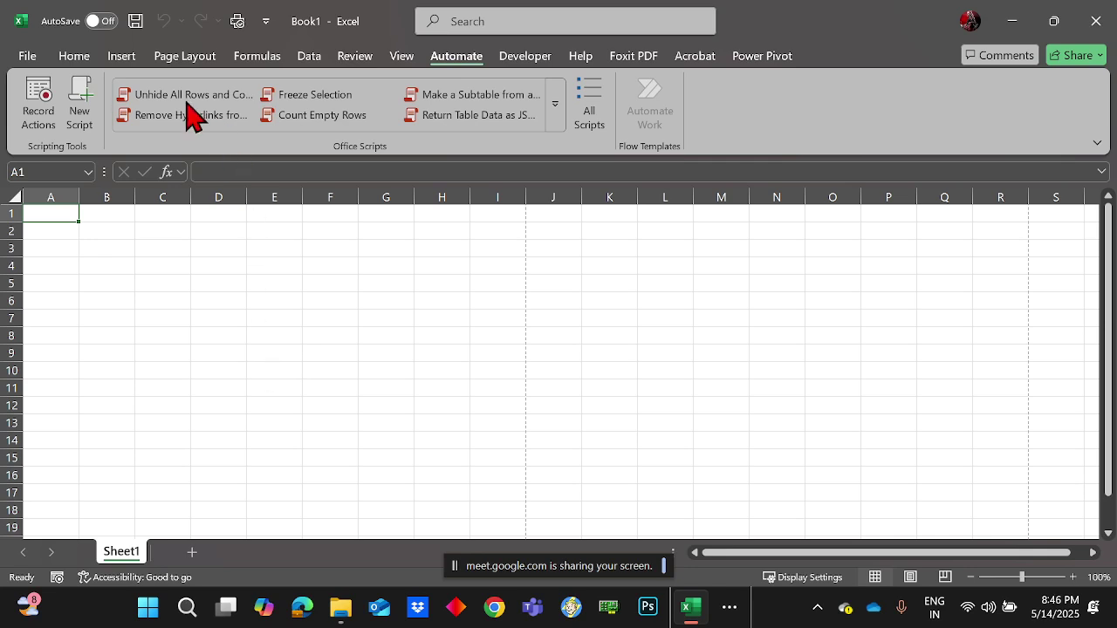
- Examine the Insert commands, including the choices in the Illustrations group
click(95, 56)
click(118, 58)
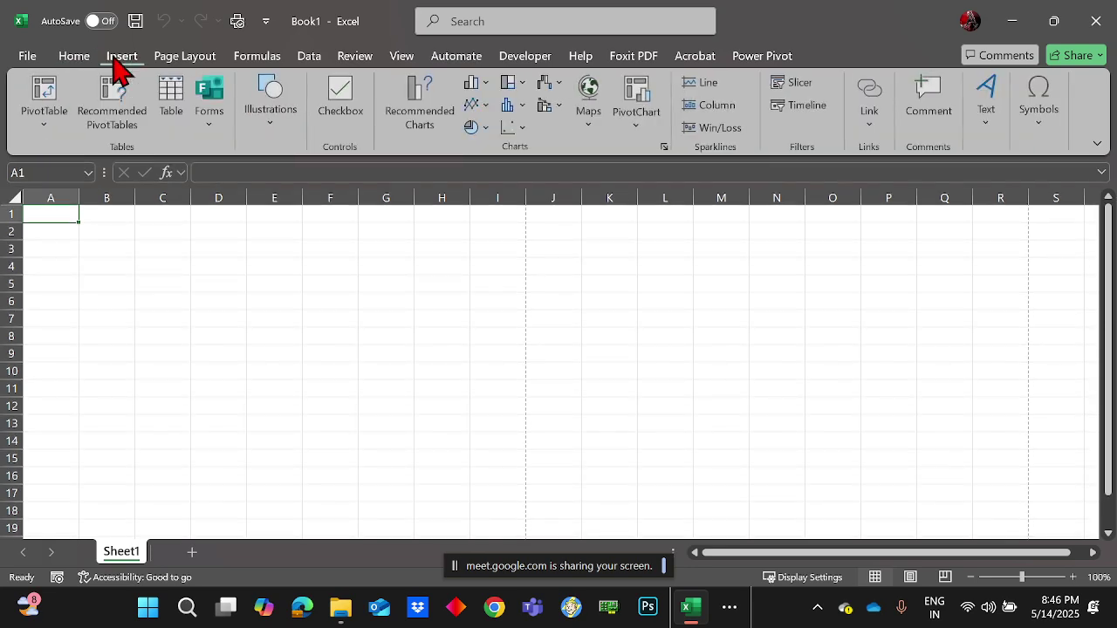
click(277, 122)
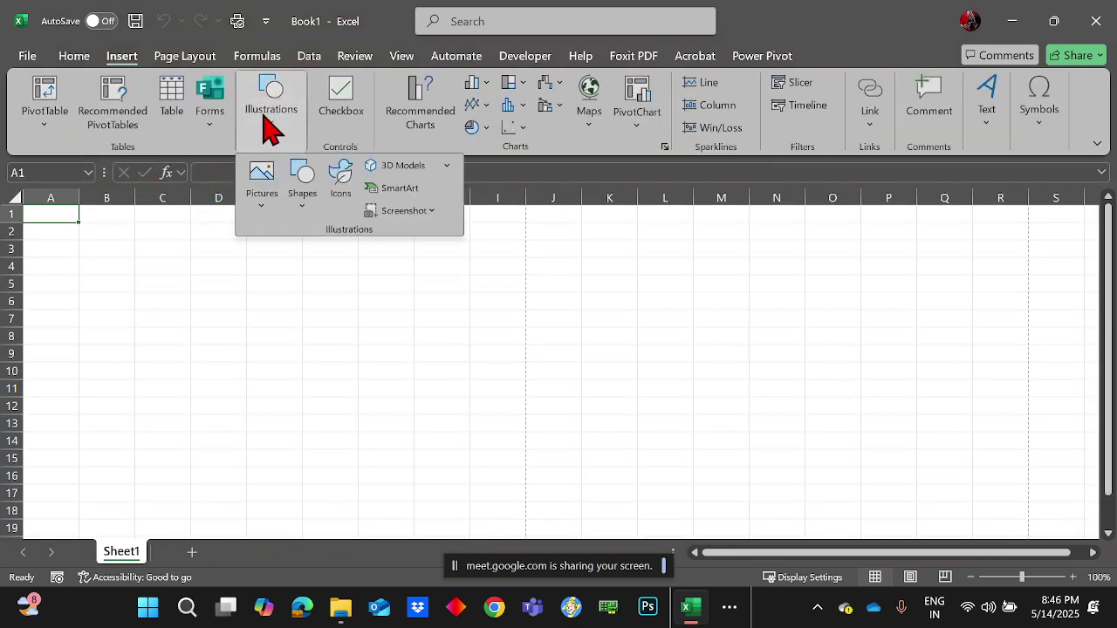
click(44, 122)
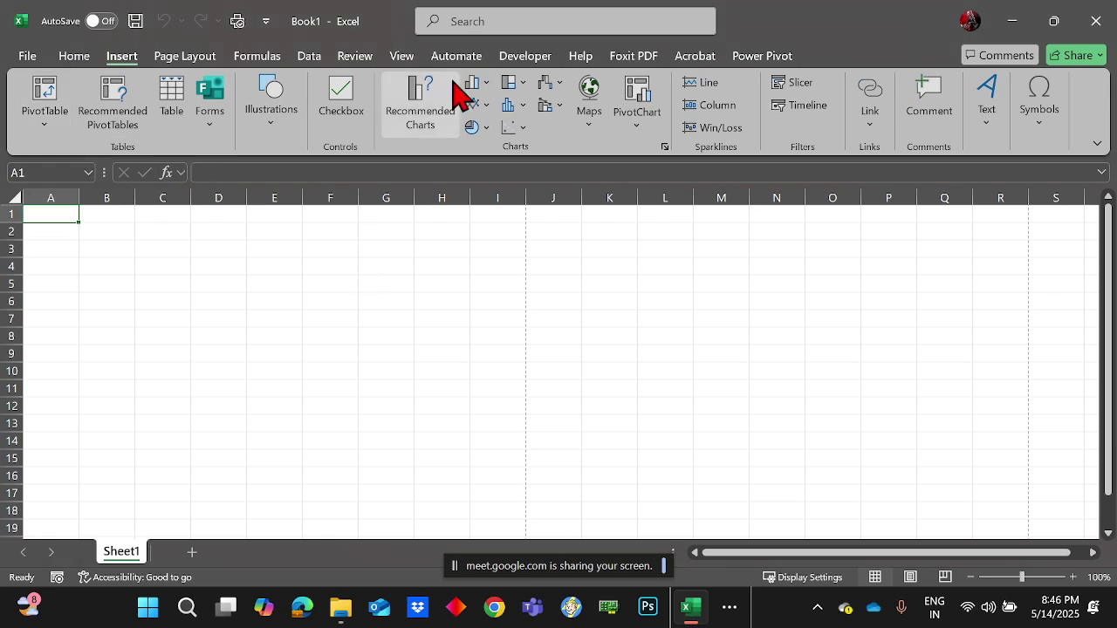
click(80, 56)
click(122, 57)
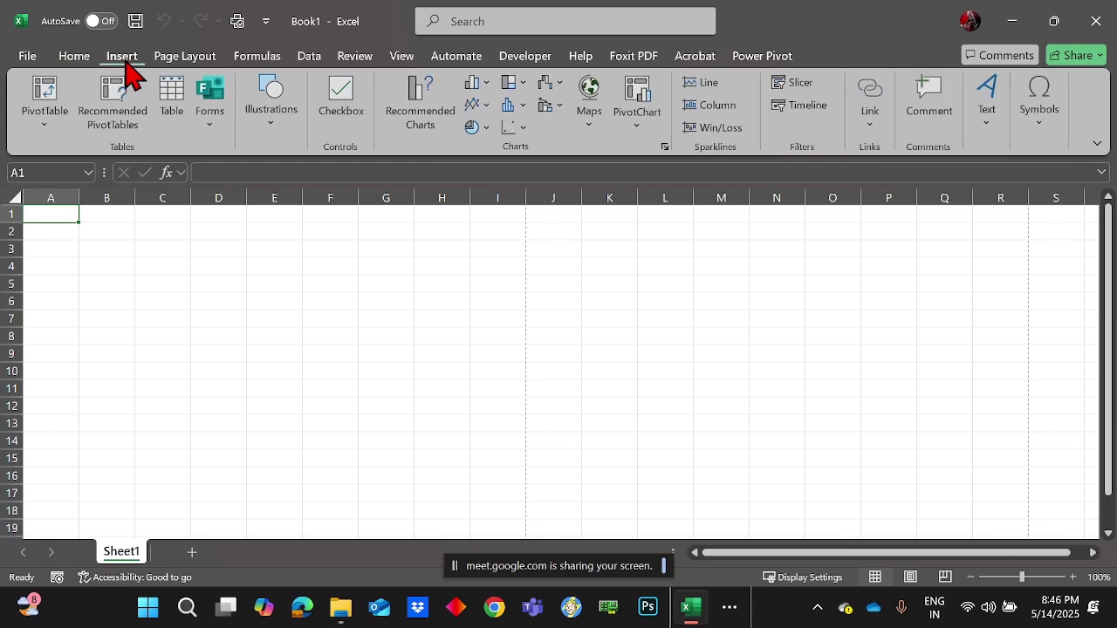
click(279, 155)
click(279, 154)
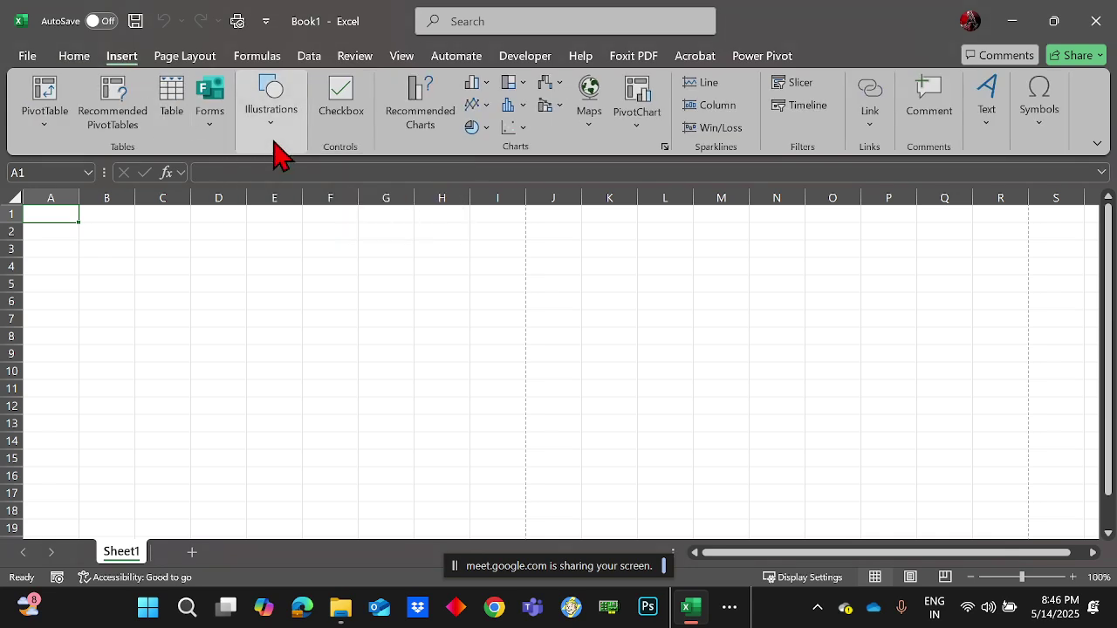
- Examine the Insert chart commands and compare them with the Home command groups
click(482, 87)
click(483, 87)
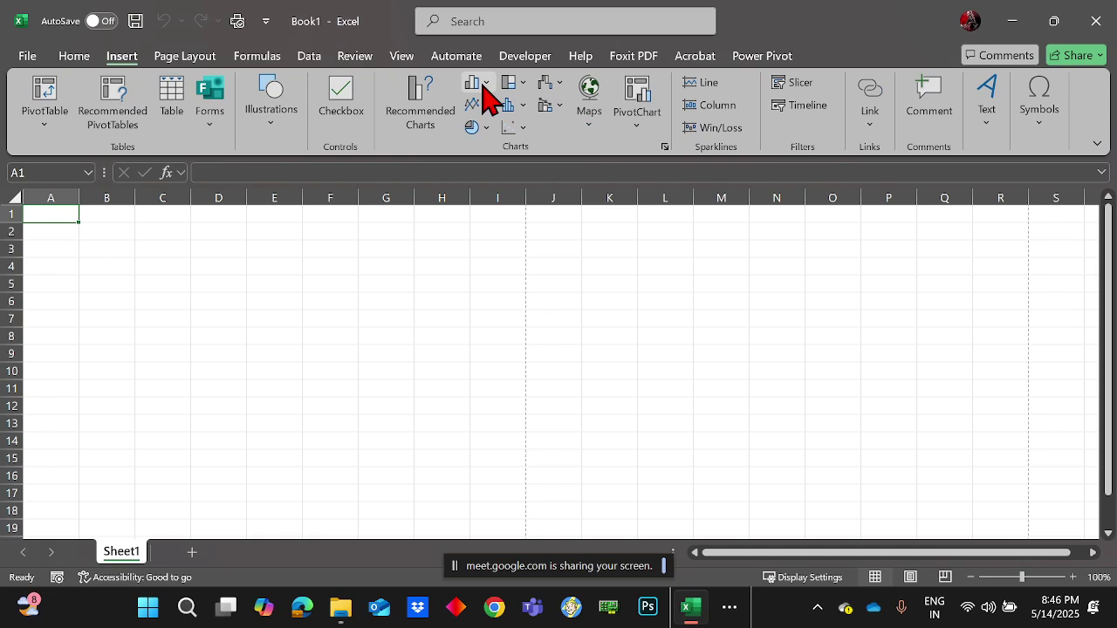
click(77, 59)
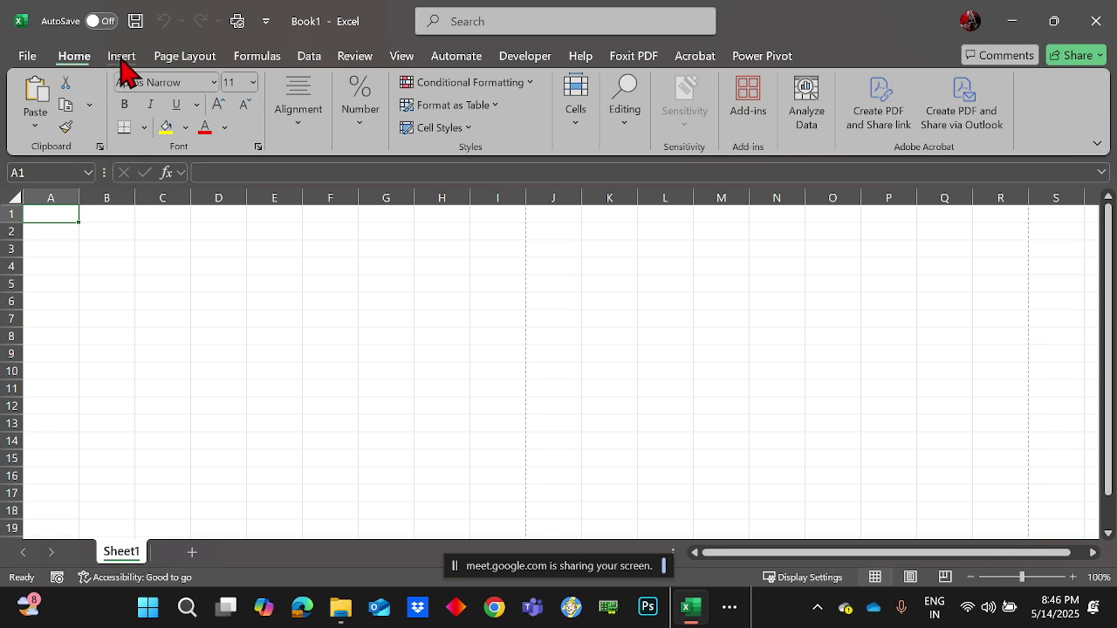
click(121, 58)
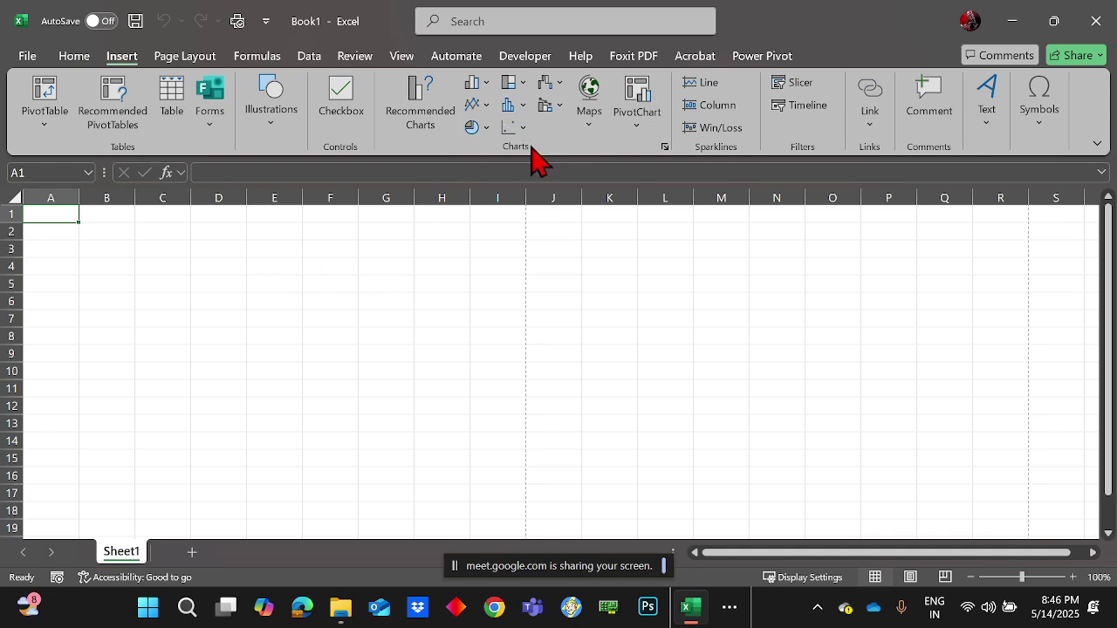
- Draw a rectangle shape over the cells from about C4 to I11 and reduce it to about 3.67" wide by 1.41" high
click(273, 138)
click(299, 203)
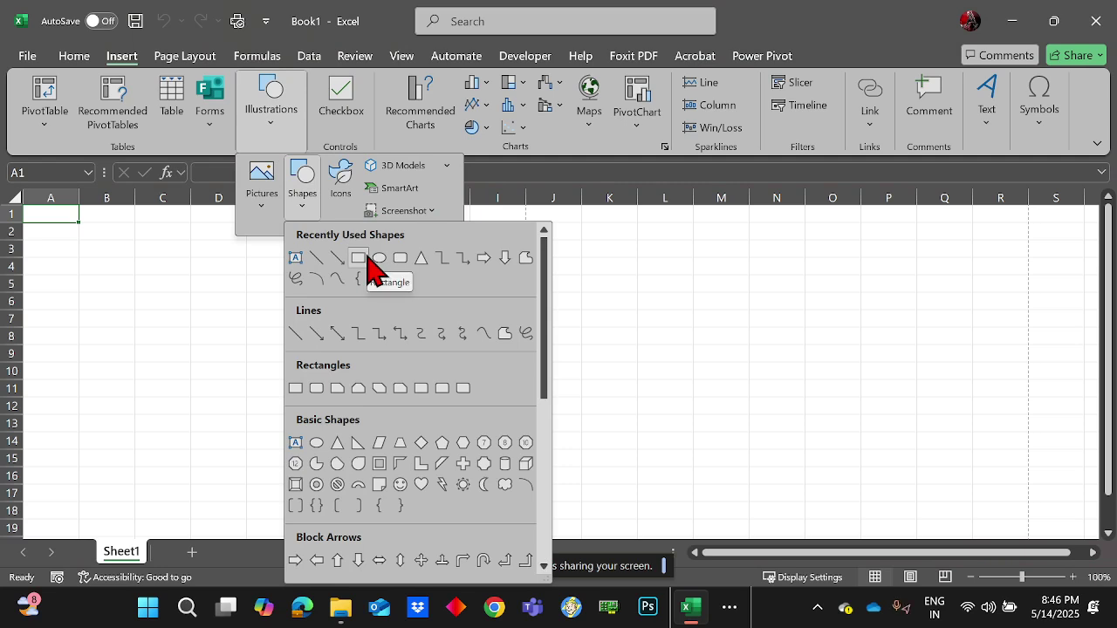
click(356, 259)
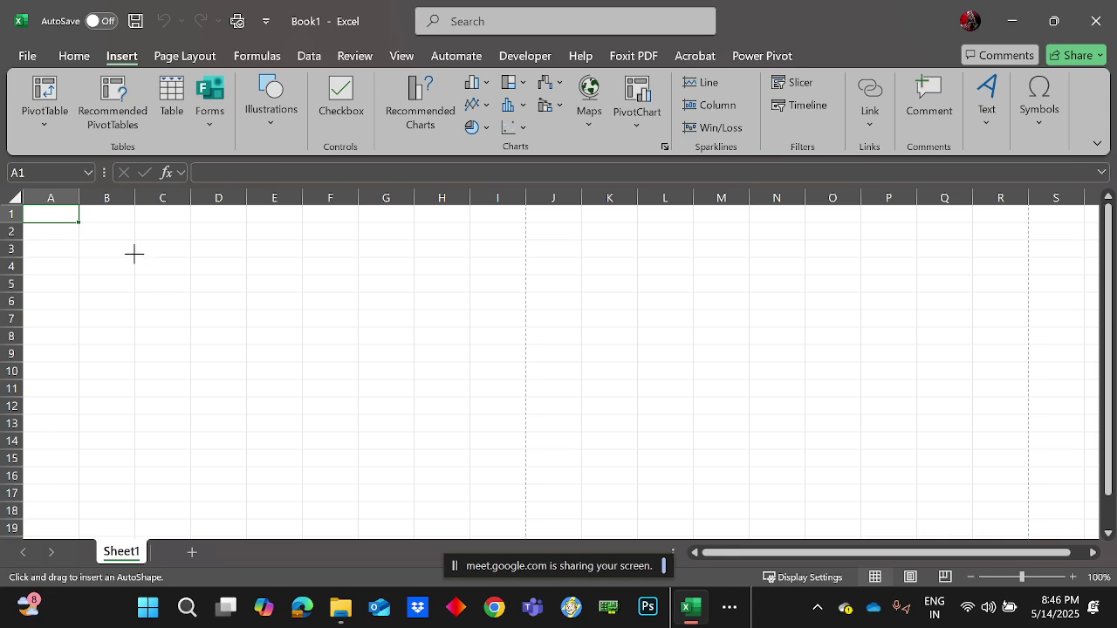
drag(165, 264, 494, 400)
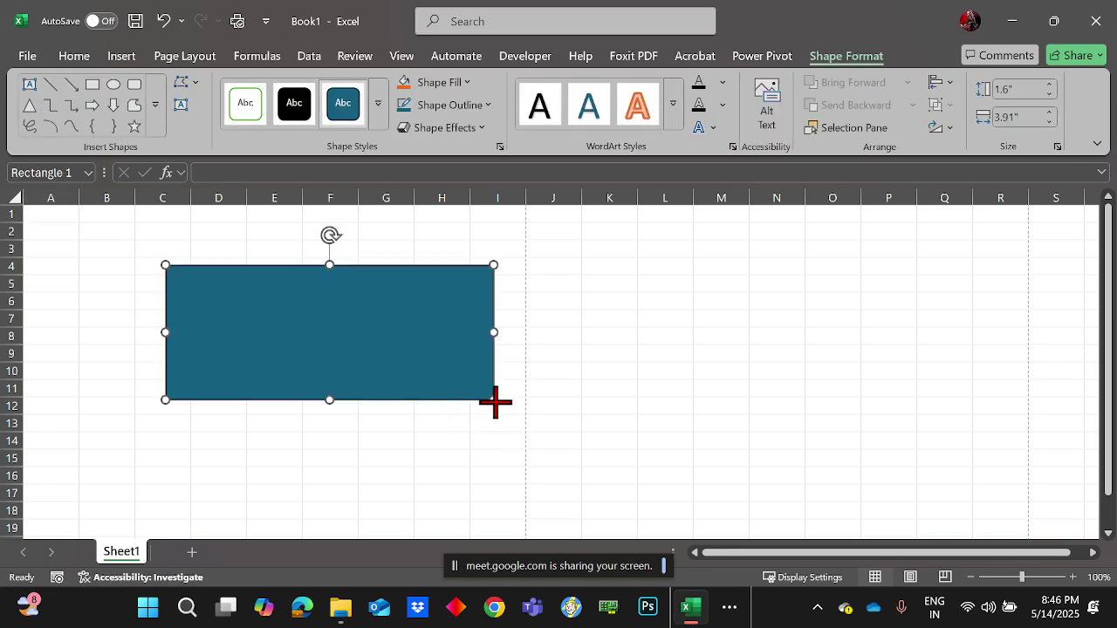
drag(494, 401, 473, 384)
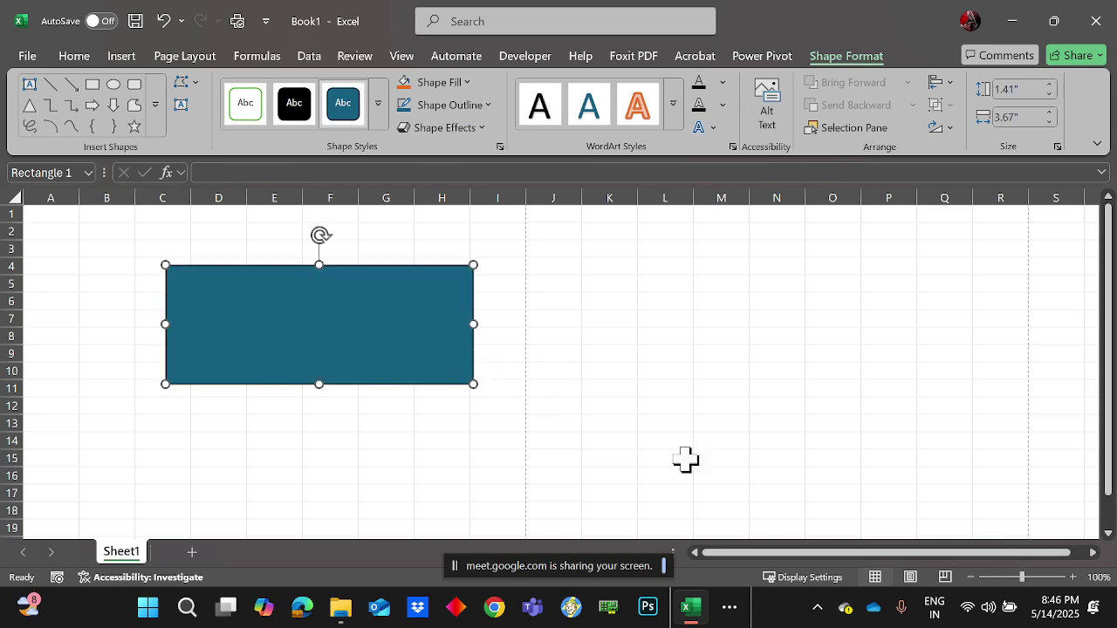
- Set the scale of display 2 to 125% in the Windows display settings and return to the maximized Excel workbook
double_click(888, 19)
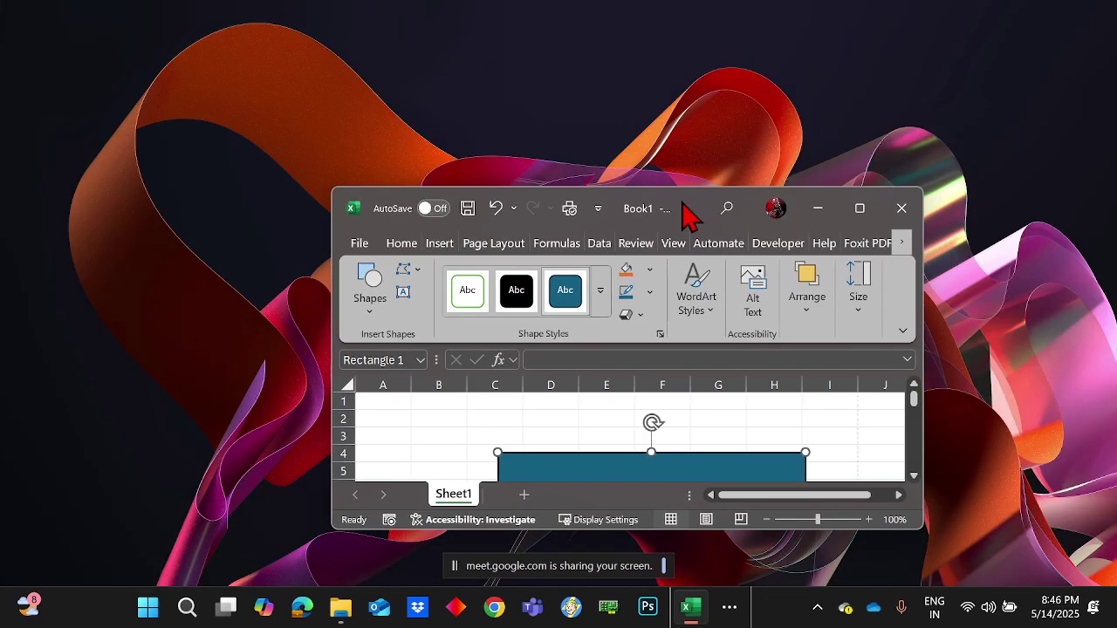
right_click(663, 113)
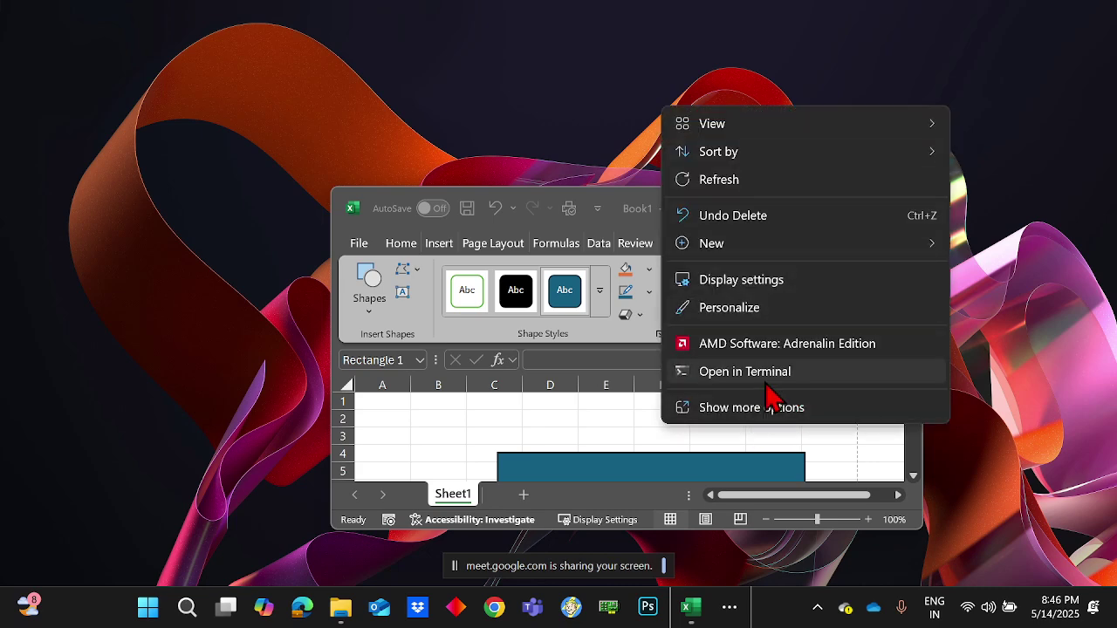
click(751, 284)
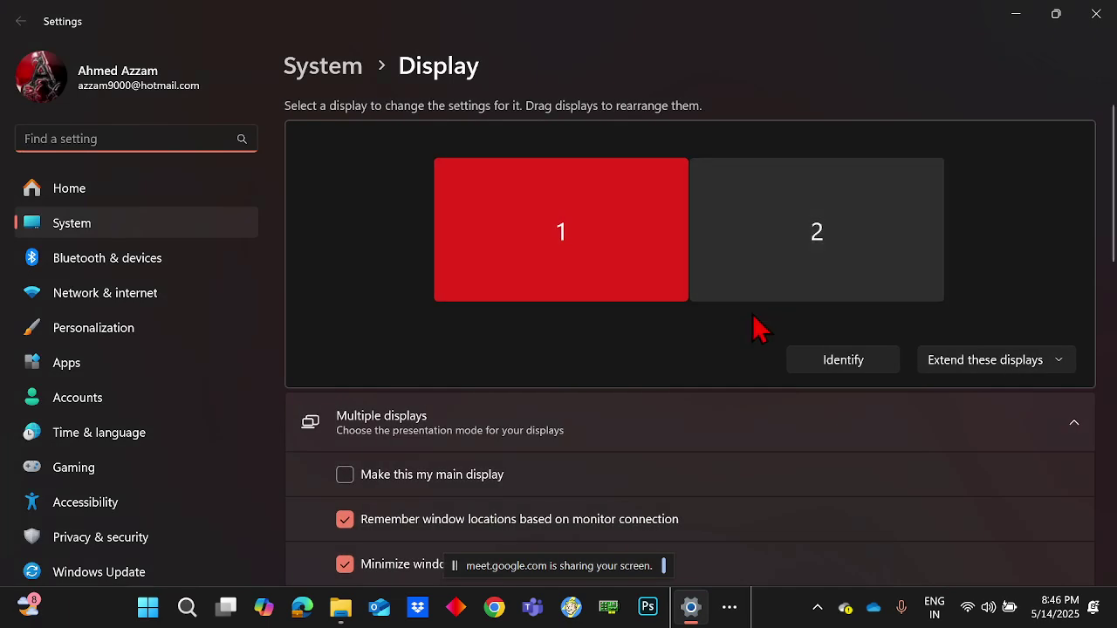
scroll(835, 362, down, 10)
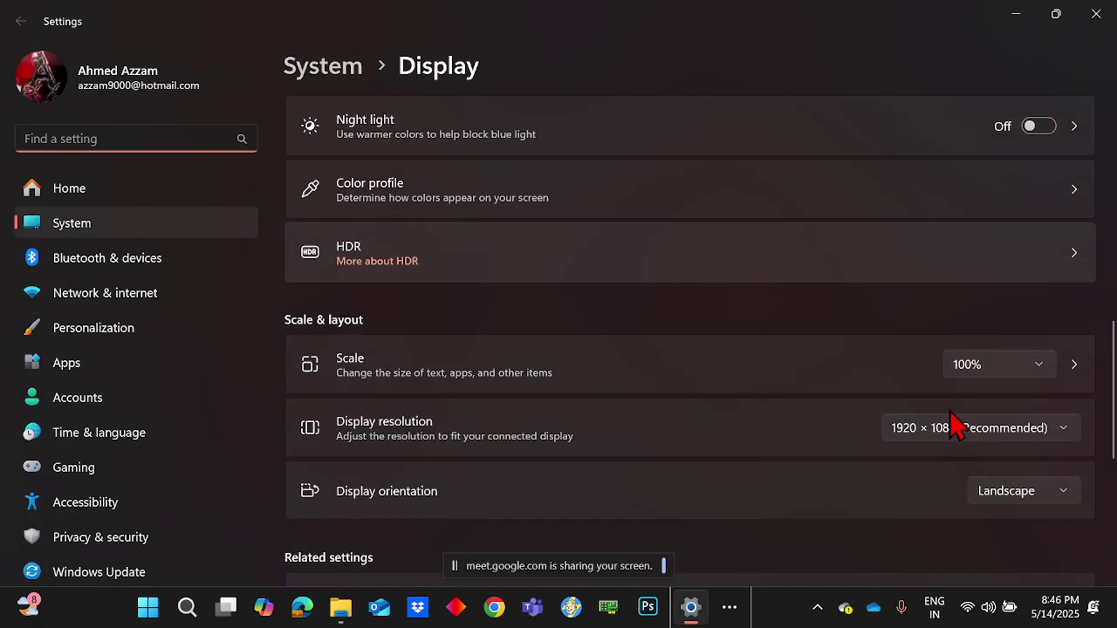
scroll(968, 428, up, 10)
click(762, 219)
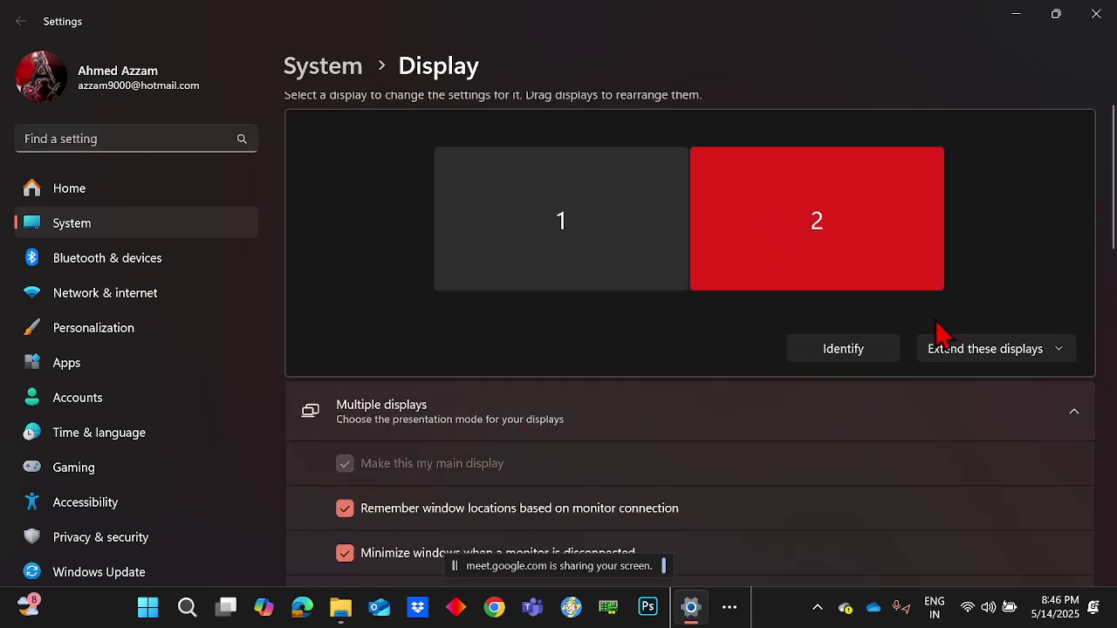
scroll(1003, 401, down, 8)
click(1000, 448)
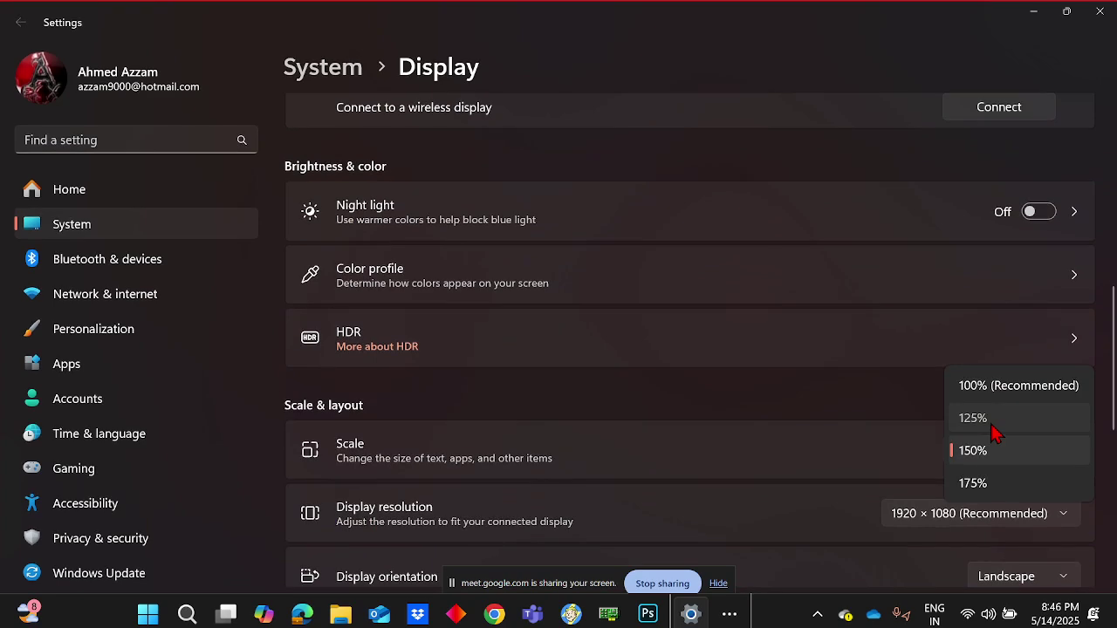
click(990, 421)
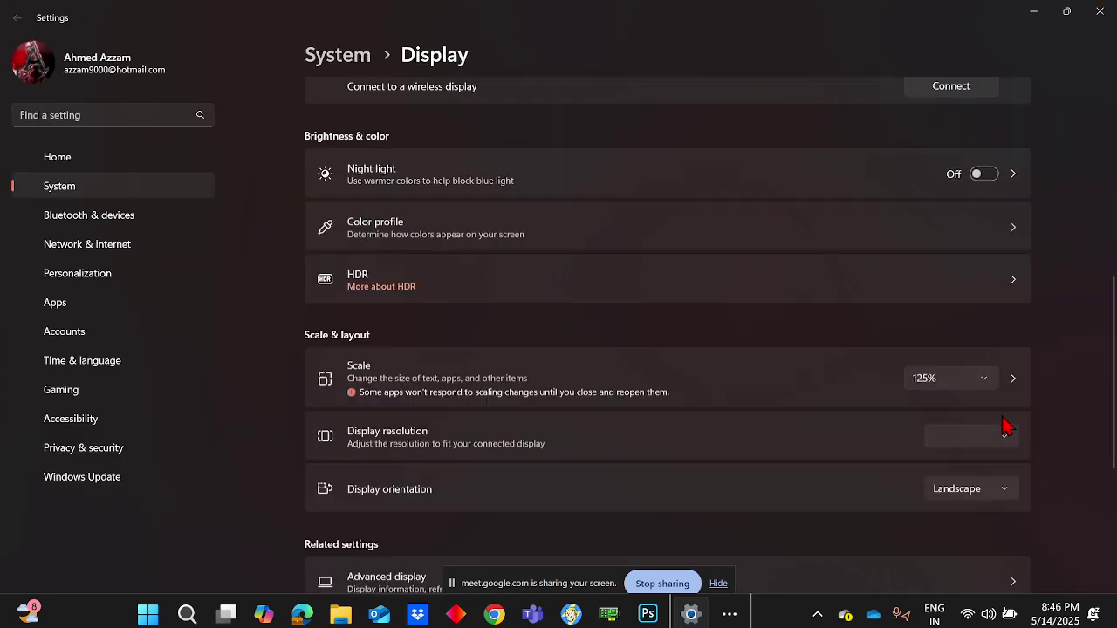
click(1035, 12)
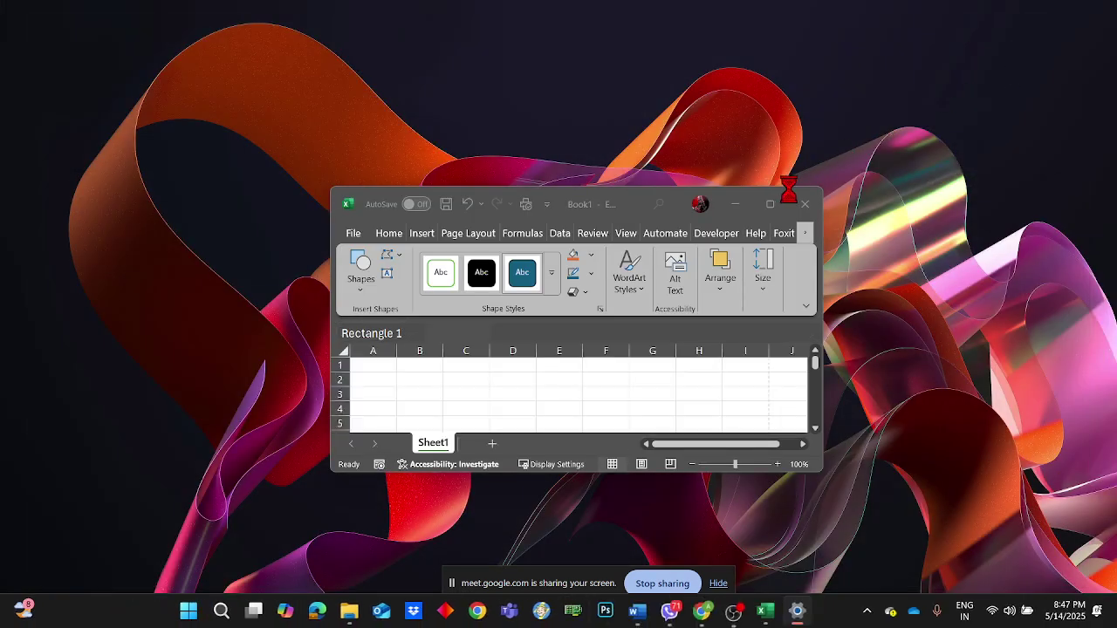
click(770, 203)
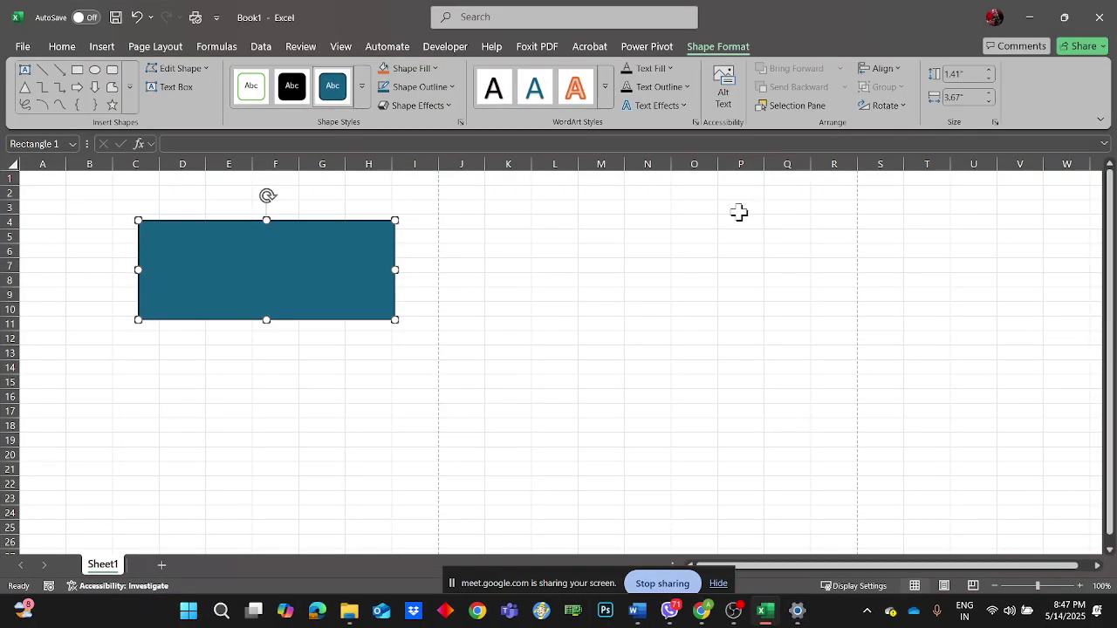
- Show the Insert commands again and shrink the rectangle to about 3.41" wide by 1.29" high
click(103, 47)
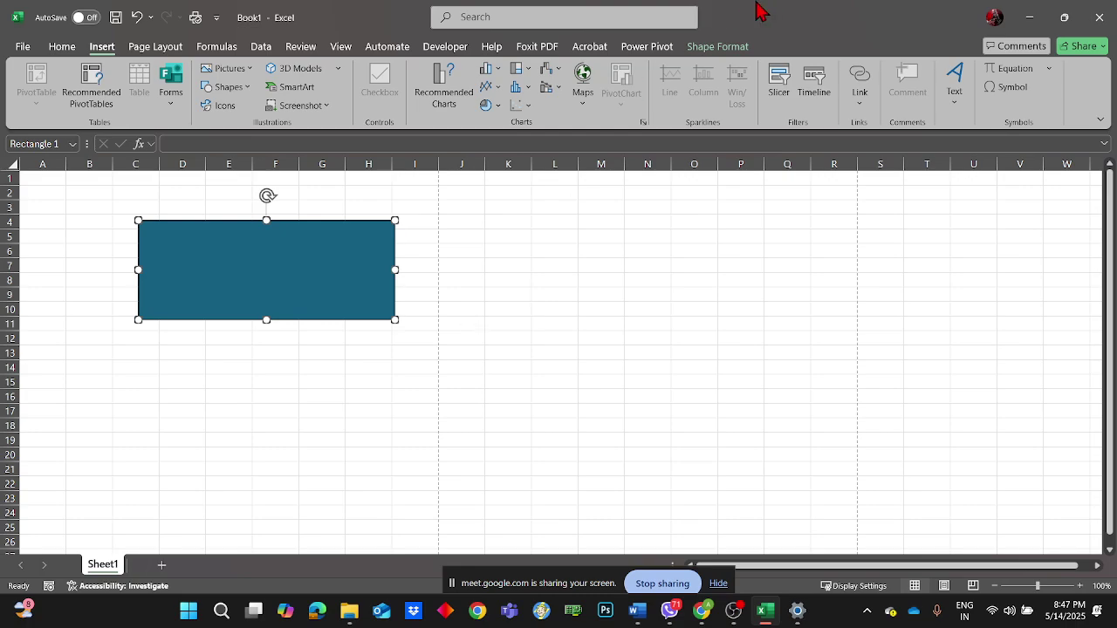
drag(757, 5, 718, 1)
scroll(315, 291, down, 1)
scroll(315, 288, up, 1)
drag(393, 318, 376, 310)
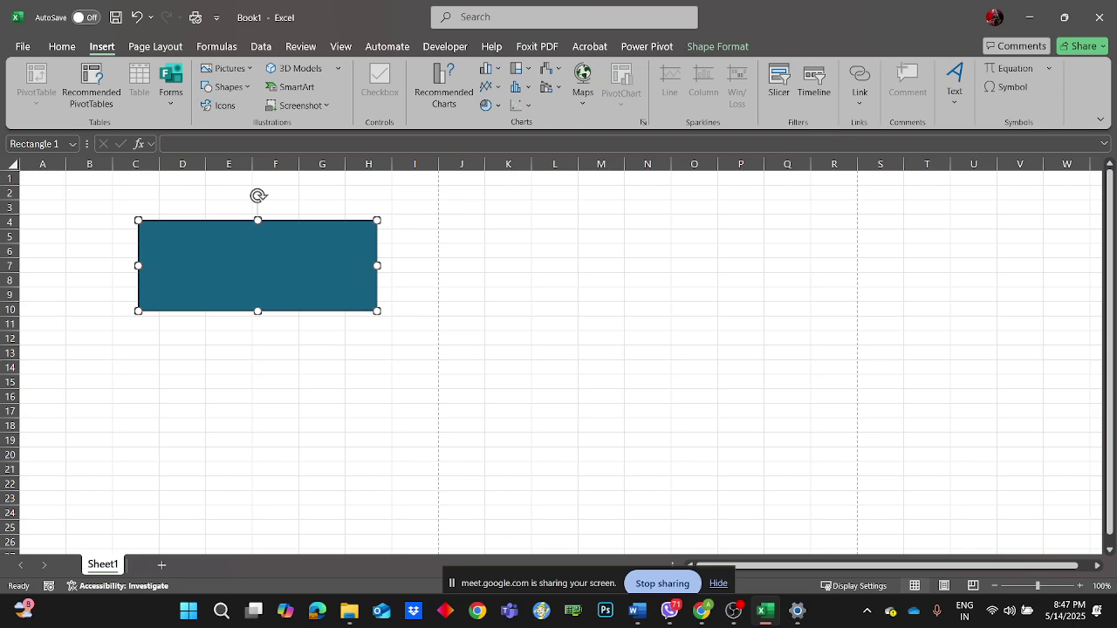
- Deselect and reselect the rectangle to examine its Shape Format commands, and leave it by selecting cell K15
click(603, 329)
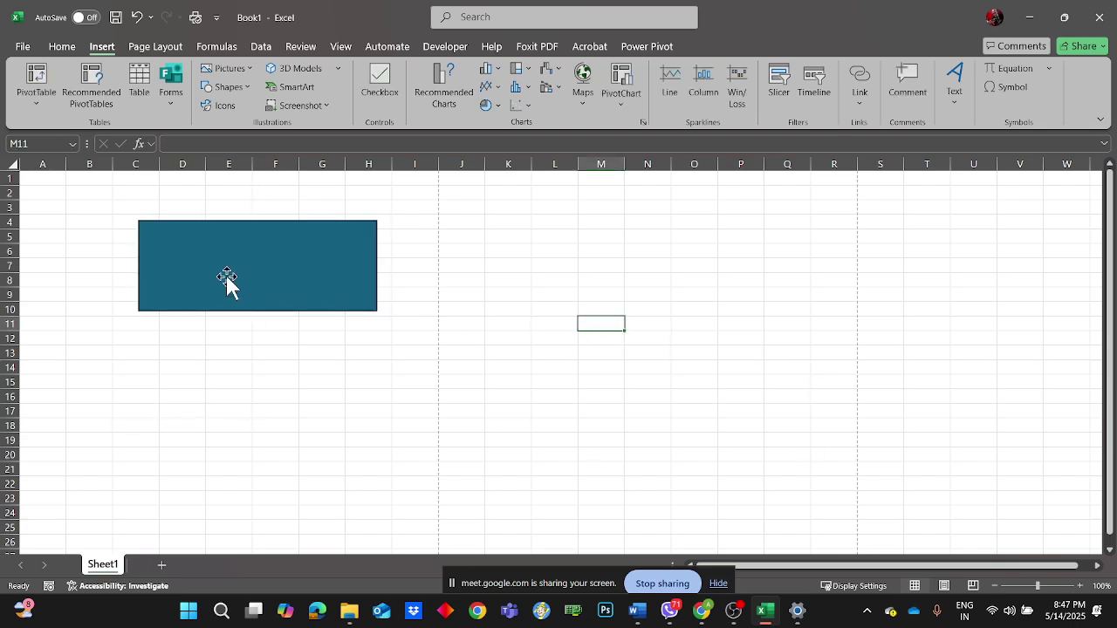
click(230, 282)
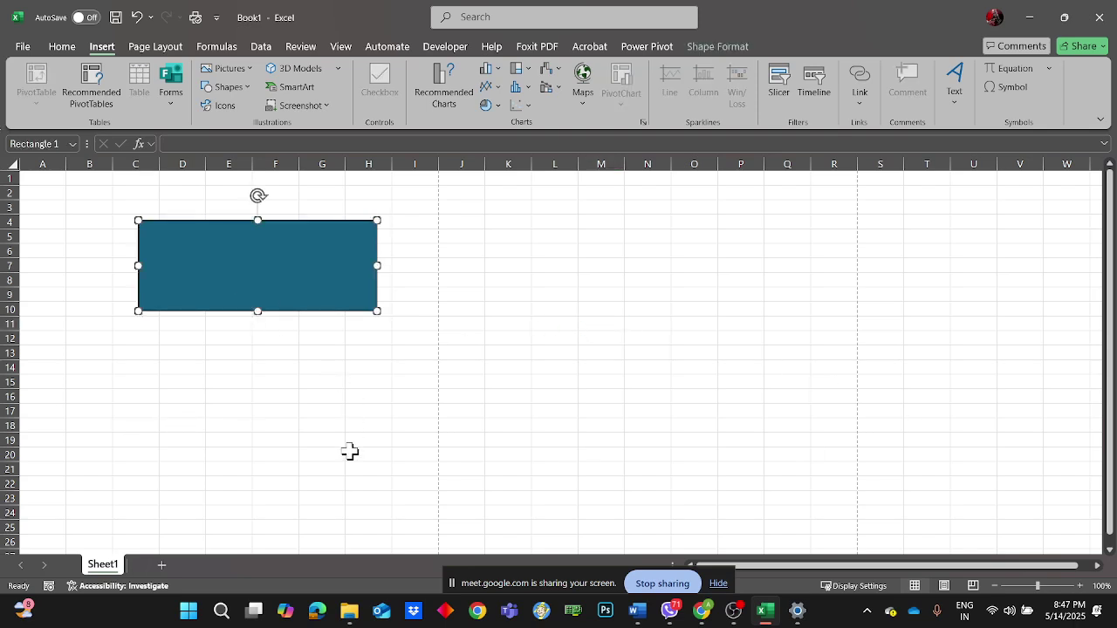
click(715, 47)
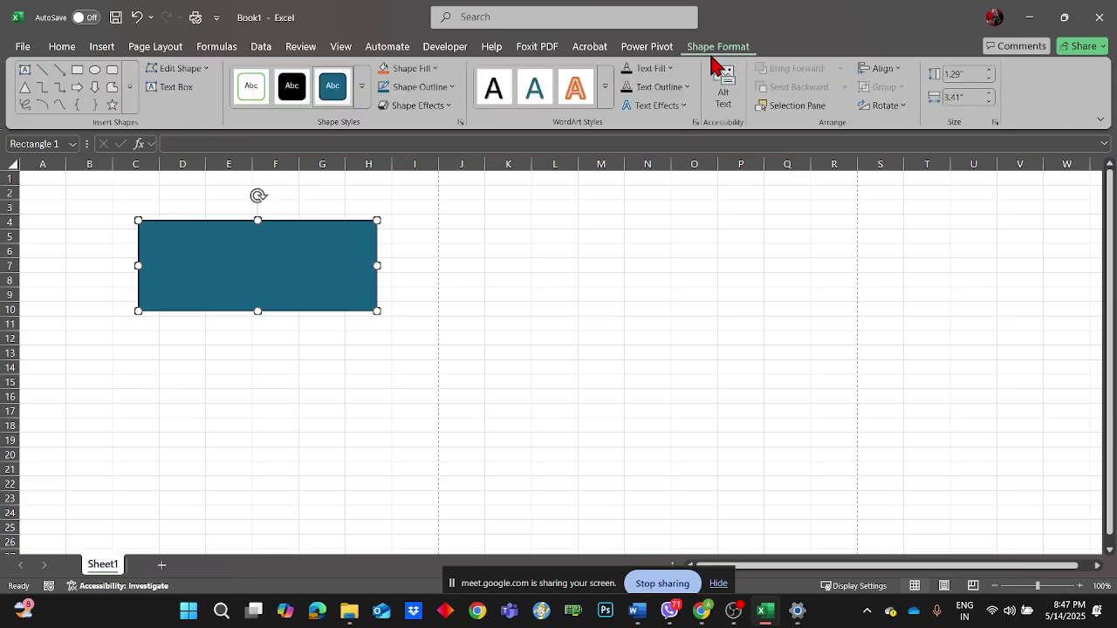
click(526, 375)
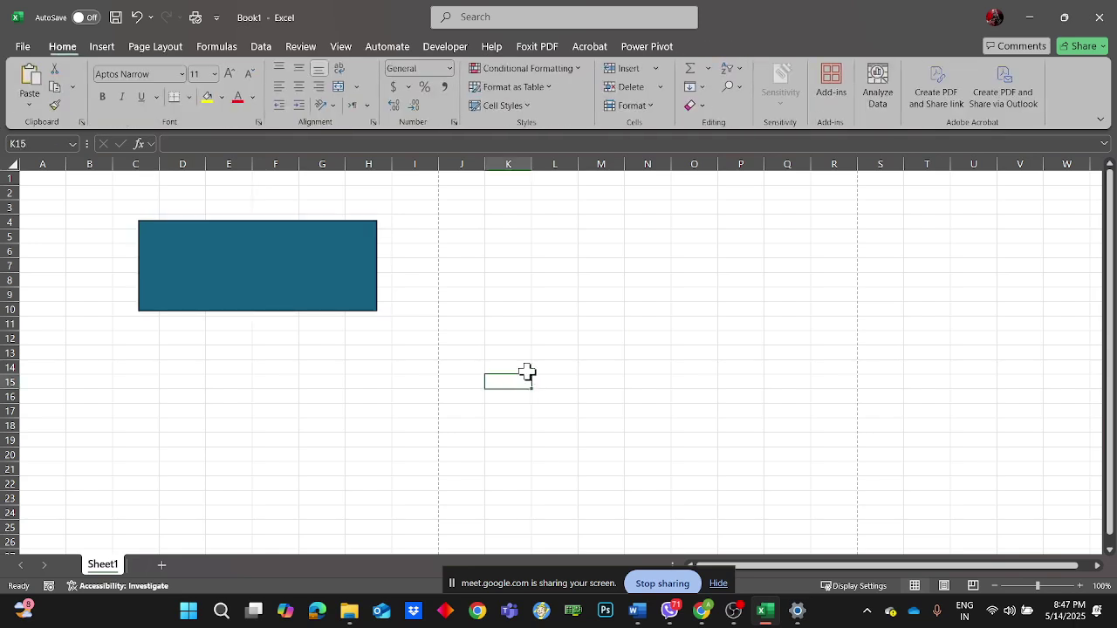
- Insert the stock image of the woman holding a cup over the cells and move it up to start near cell I10
click(97, 49)
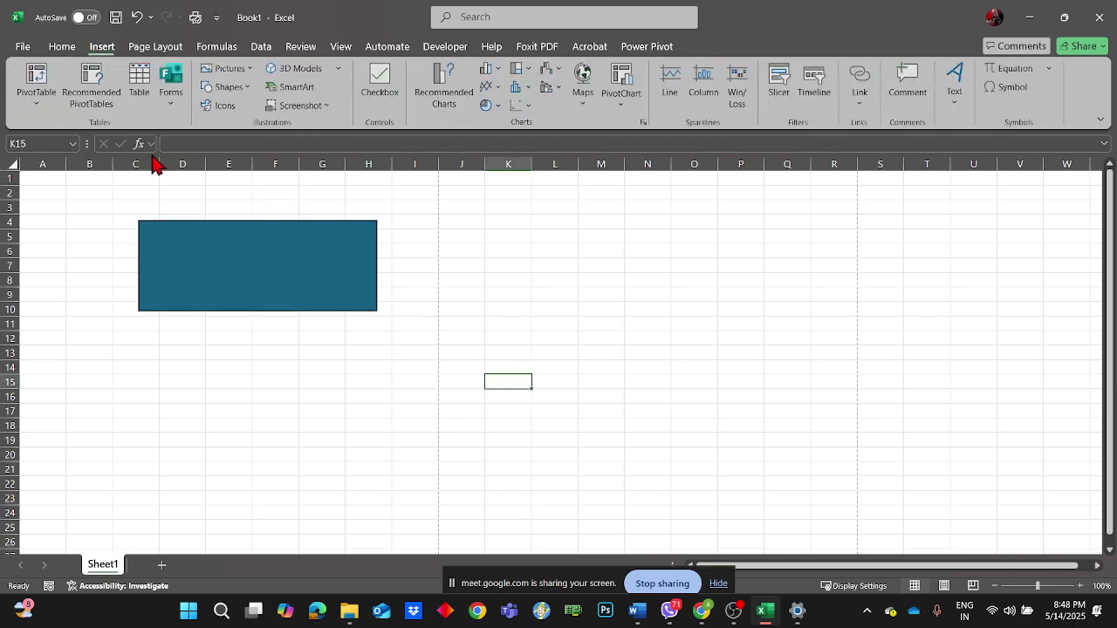
click(229, 69)
mouse_move(255, 101)
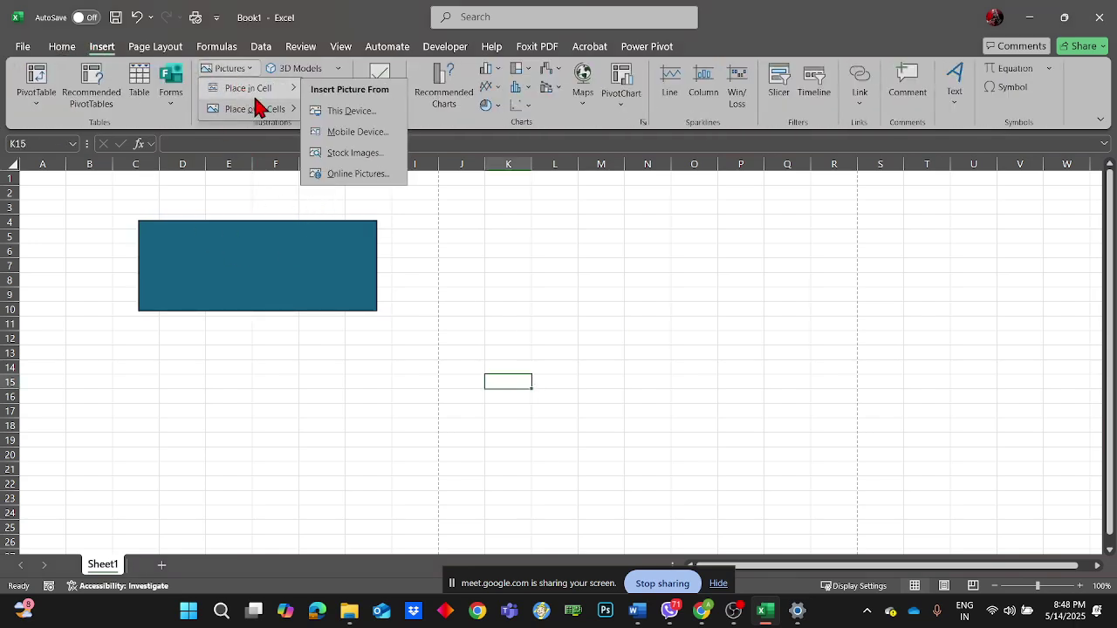
mouse_move(279, 118)
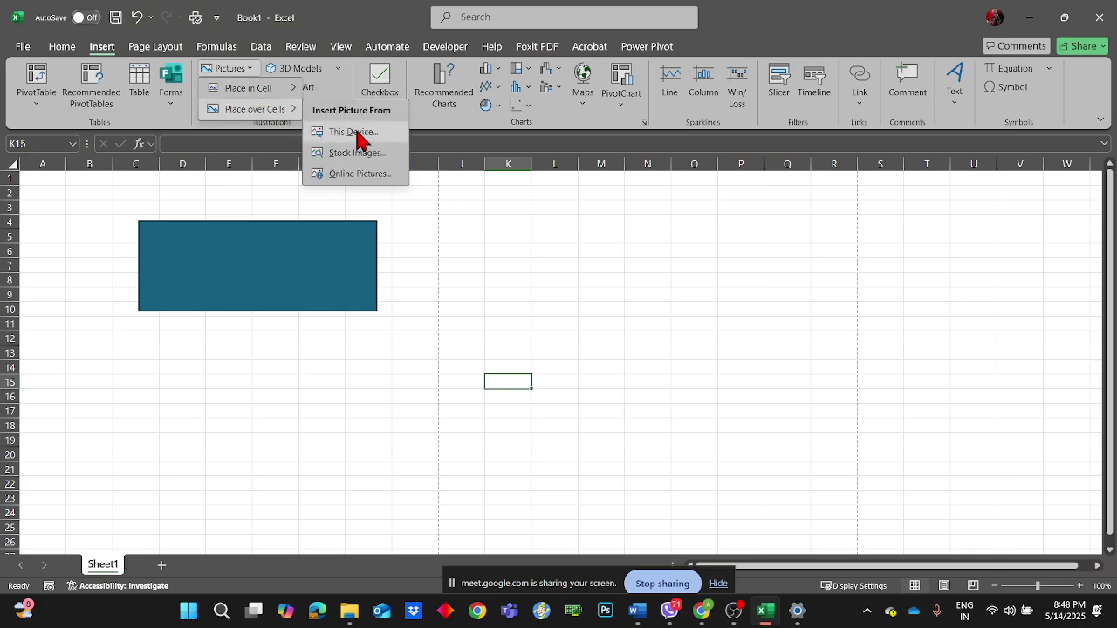
click(367, 174)
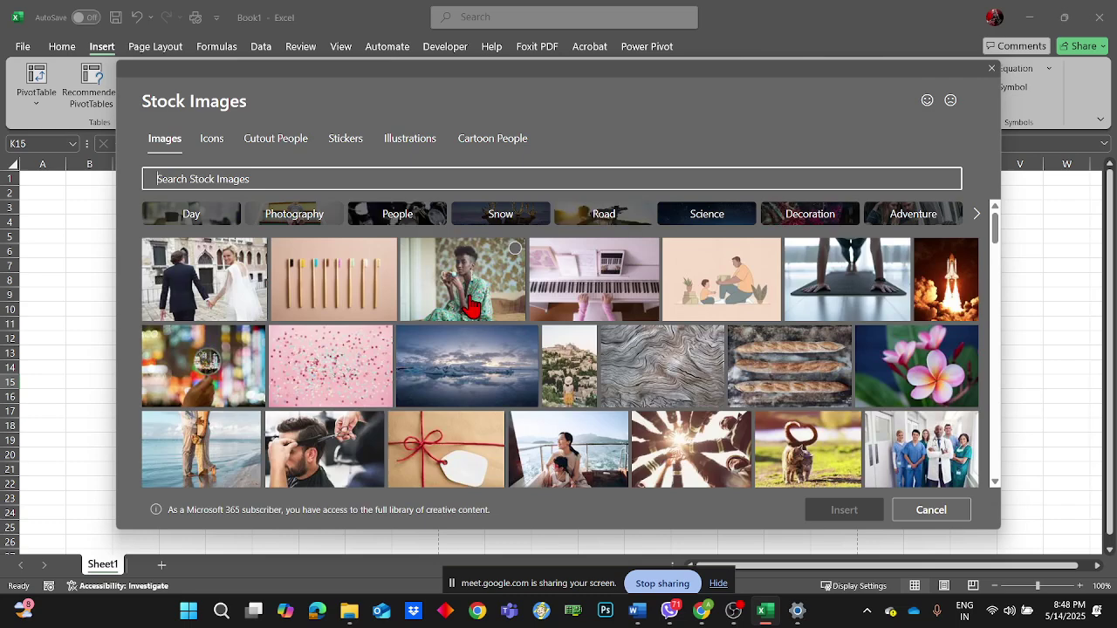
click(485, 307)
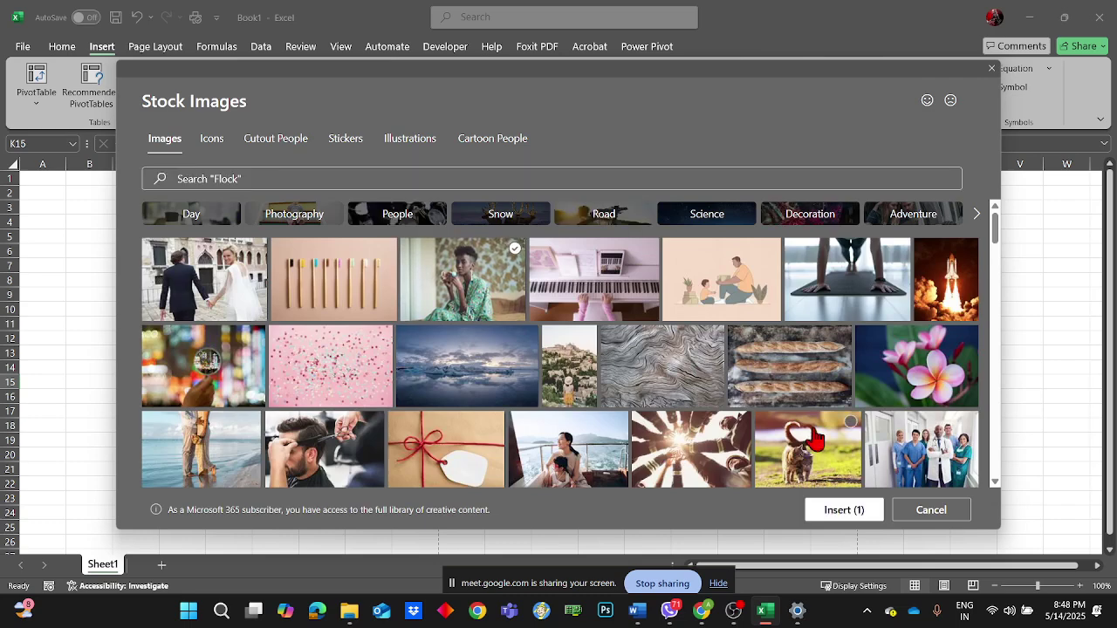
click(855, 512)
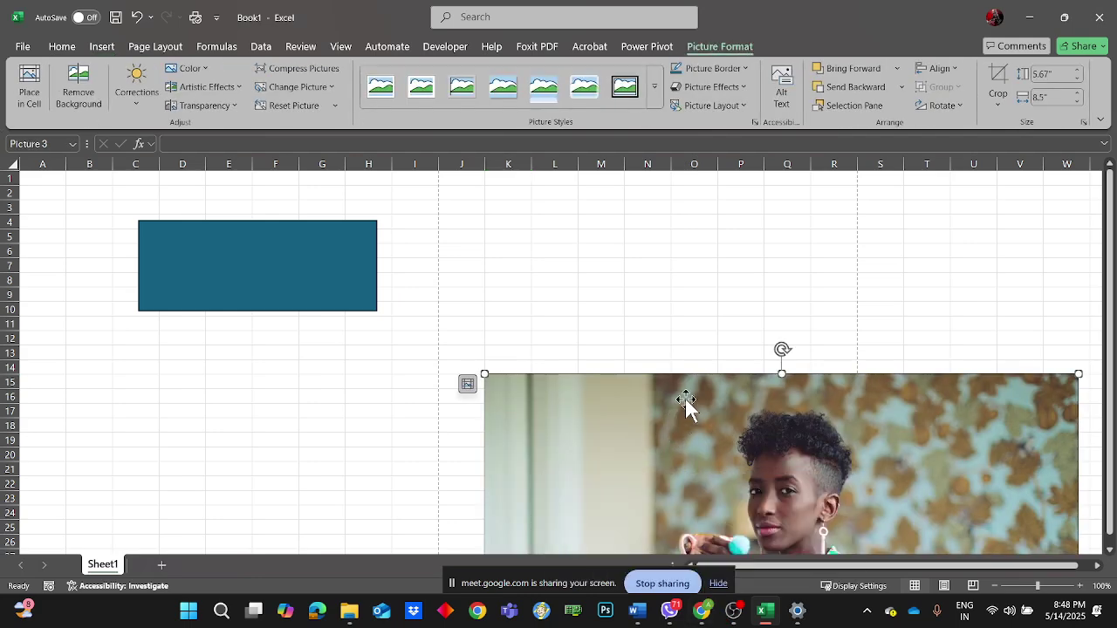
drag(703, 419, 622, 393)
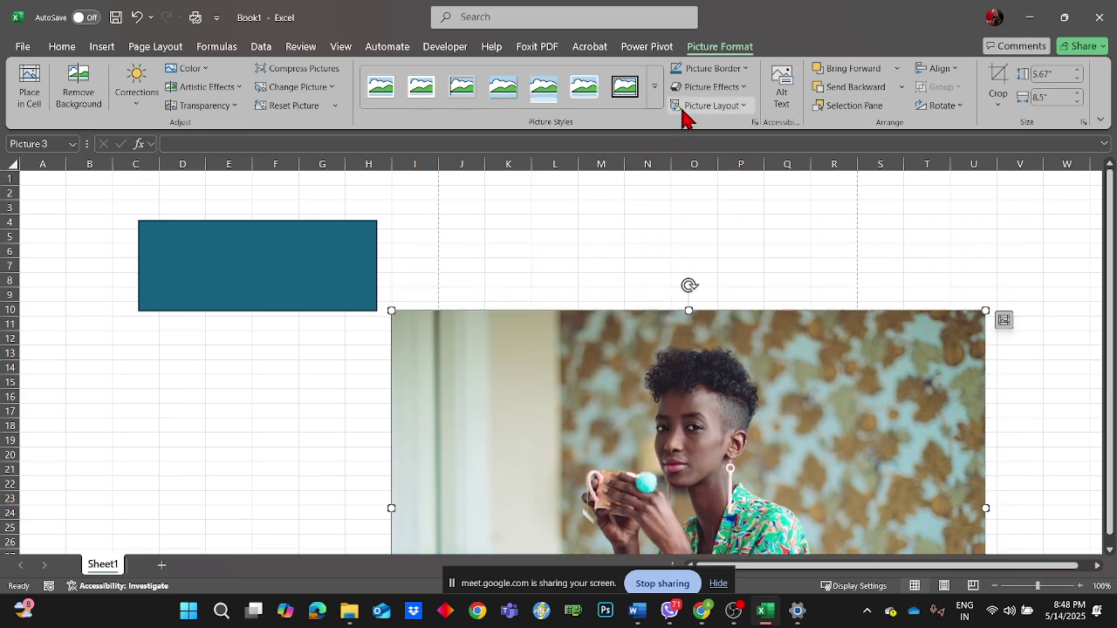
- Select the rectangle and the picture in turn to compare their contextual format commands, and delete both objects
click(303, 278)
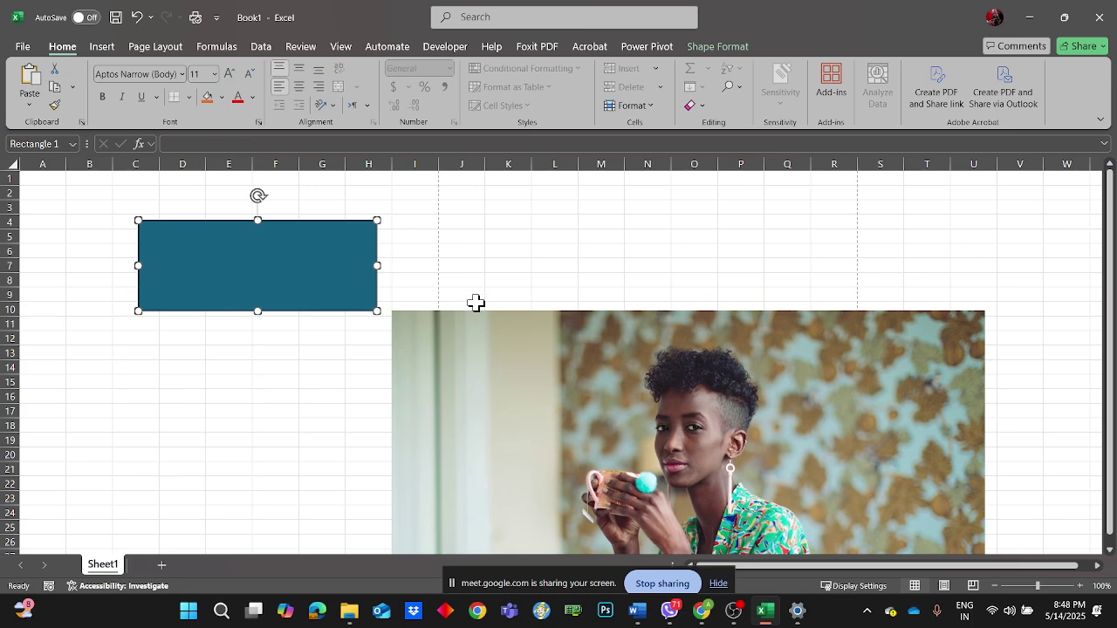
click(515, 324)
click(365, 264)
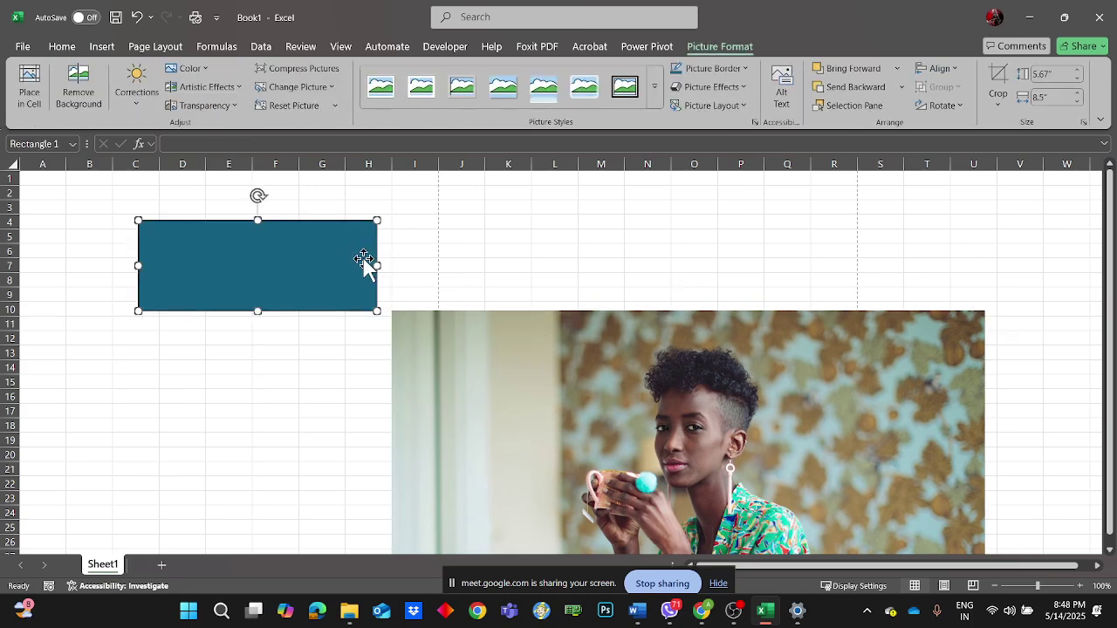
key(Delete)
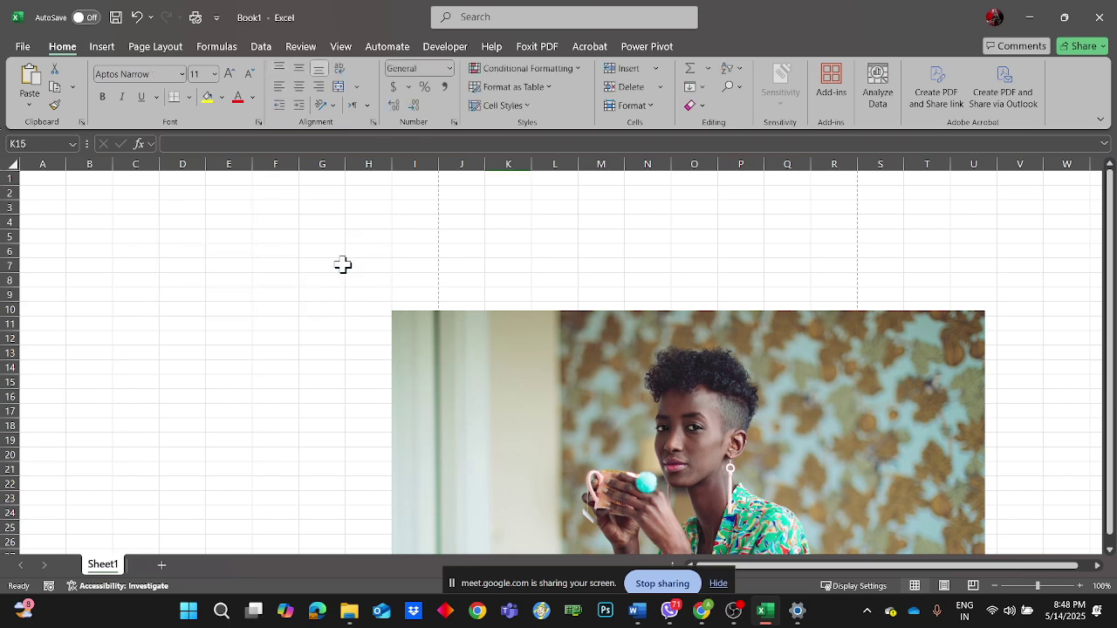
click(460, 328)
key(Delete)
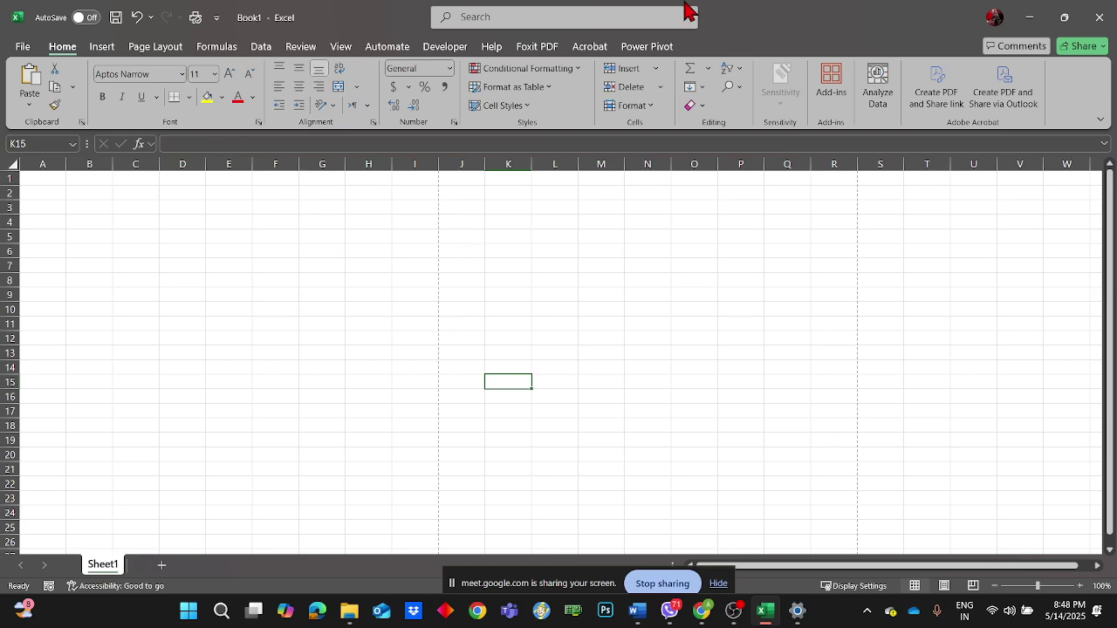
- Examine the Acrobat and Power Pivot command groups on the ribbon
click(653, 51)
click(599, 50)
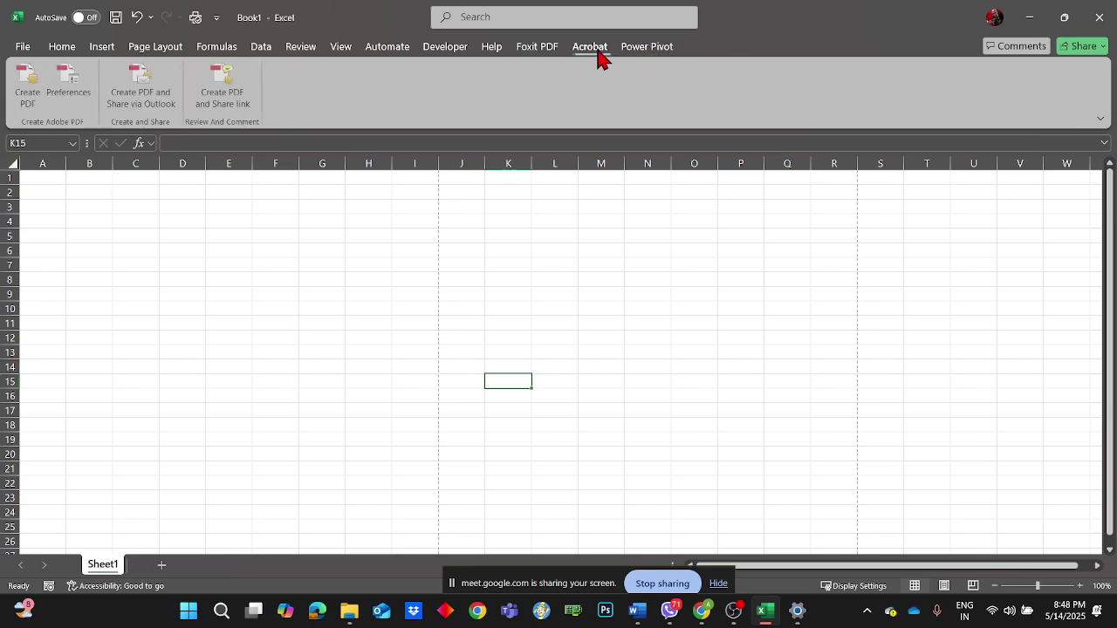
click(623, 51)
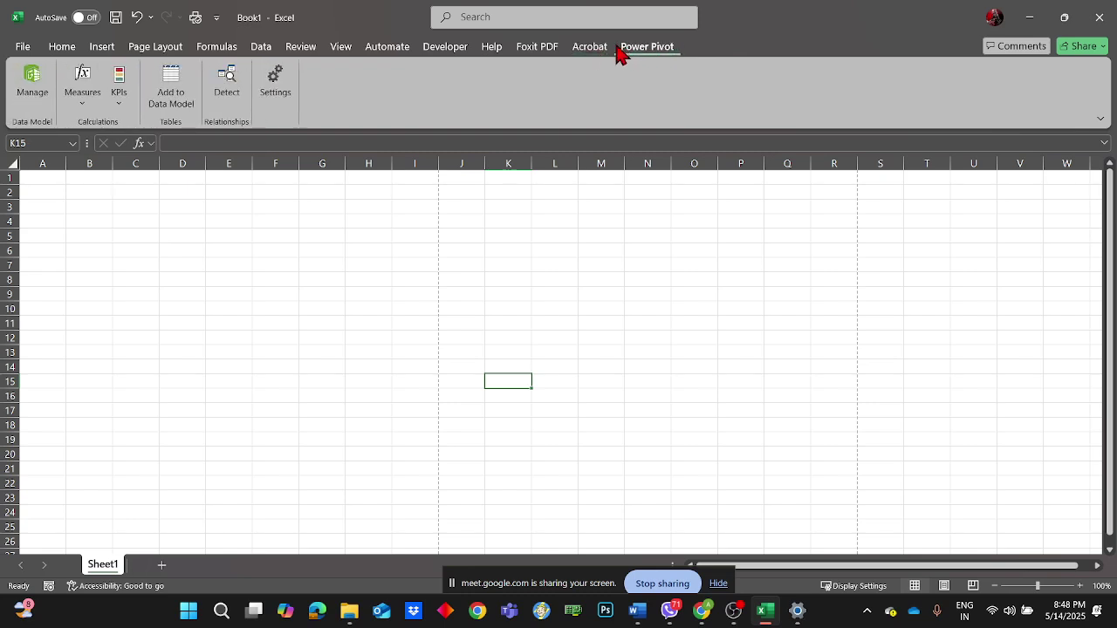
- Open the program options and look through the General, Formulas and Quick Access Toolbar pages
click(596, 52)
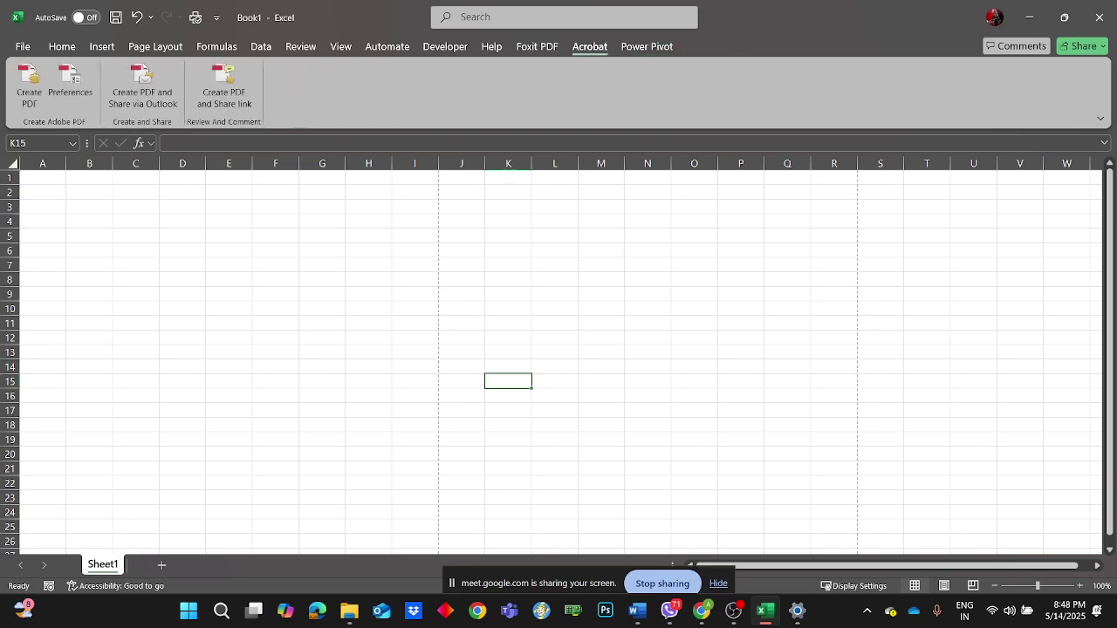
click(24, 51)
click(59, 576)
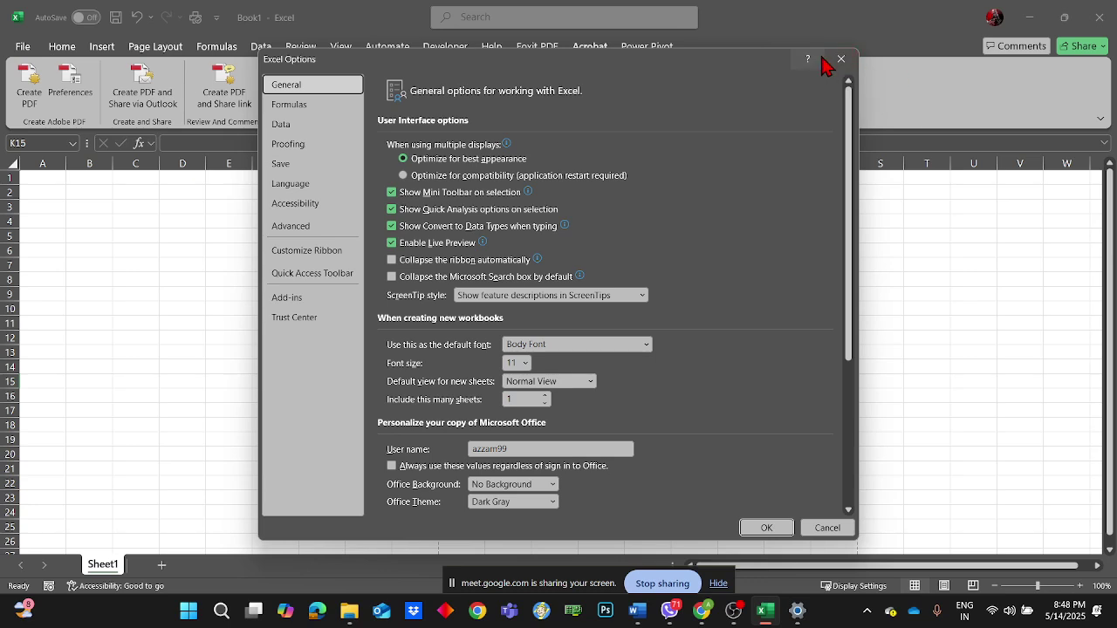
click(298, 279)
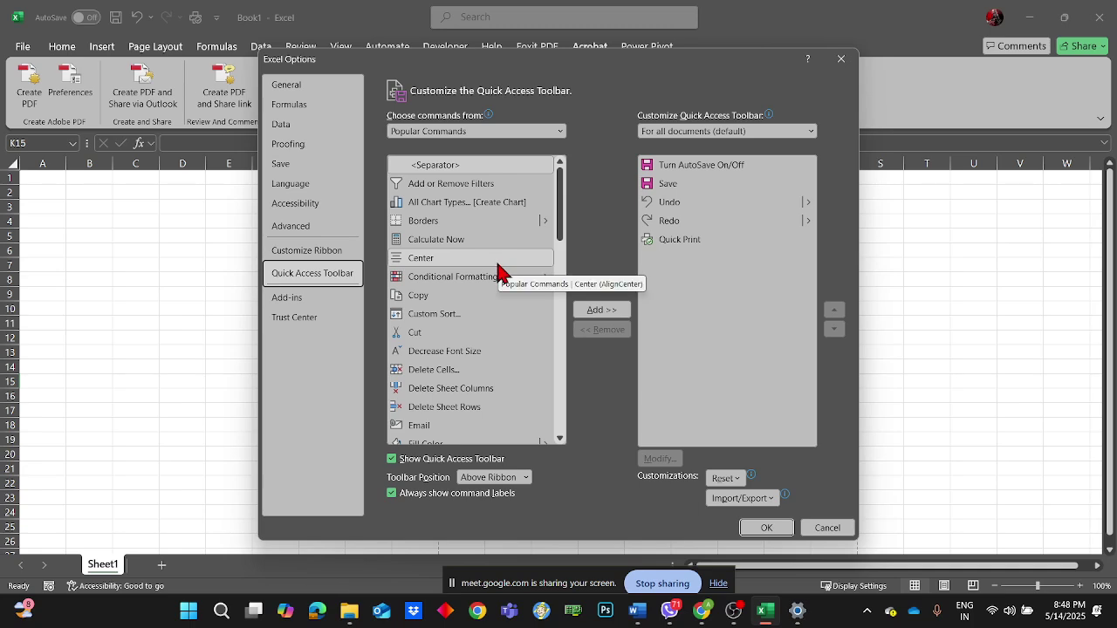
click(287, 85)
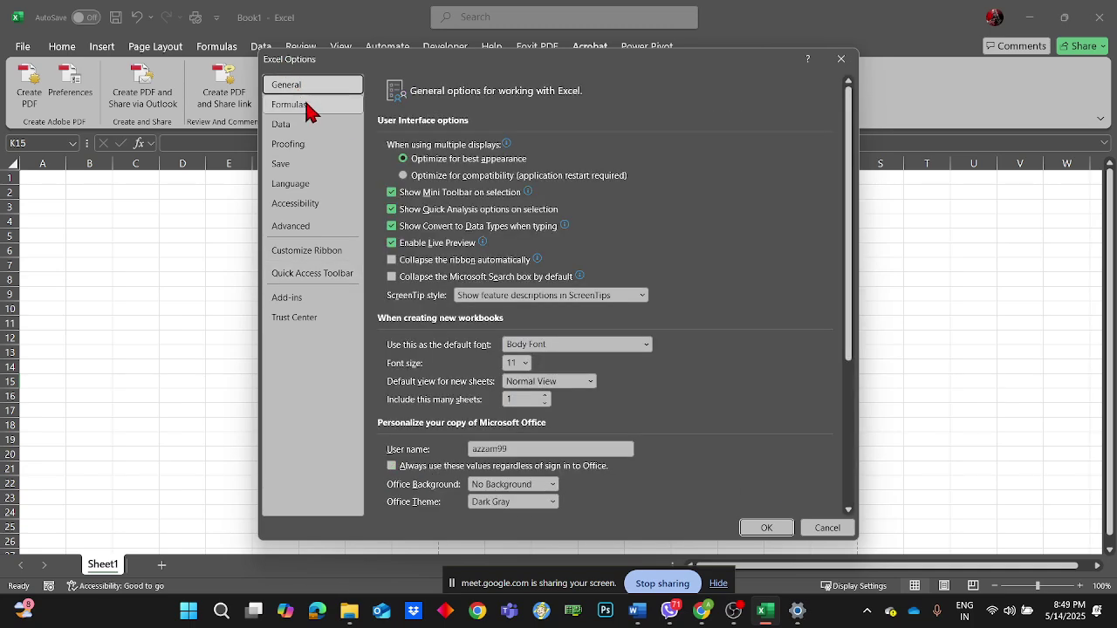
click(306, 109)
click(316, 276)
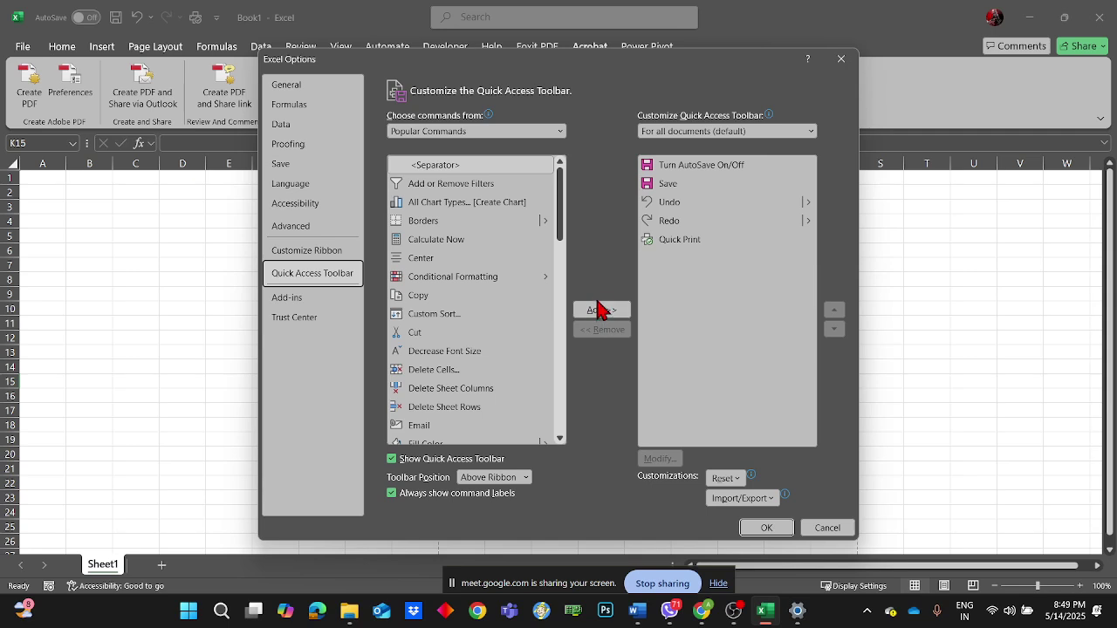
- Compare the Quick Access Toolbar command lists for all documents and for Book1, leaving the Book1 list shown
click(703, 131)
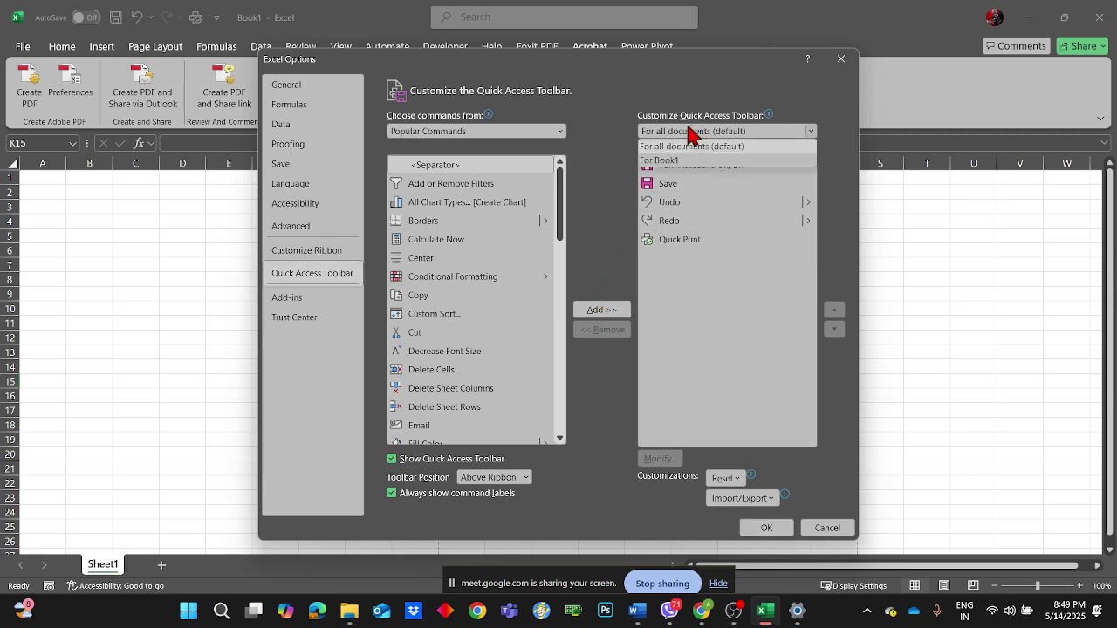
click(666, 162)
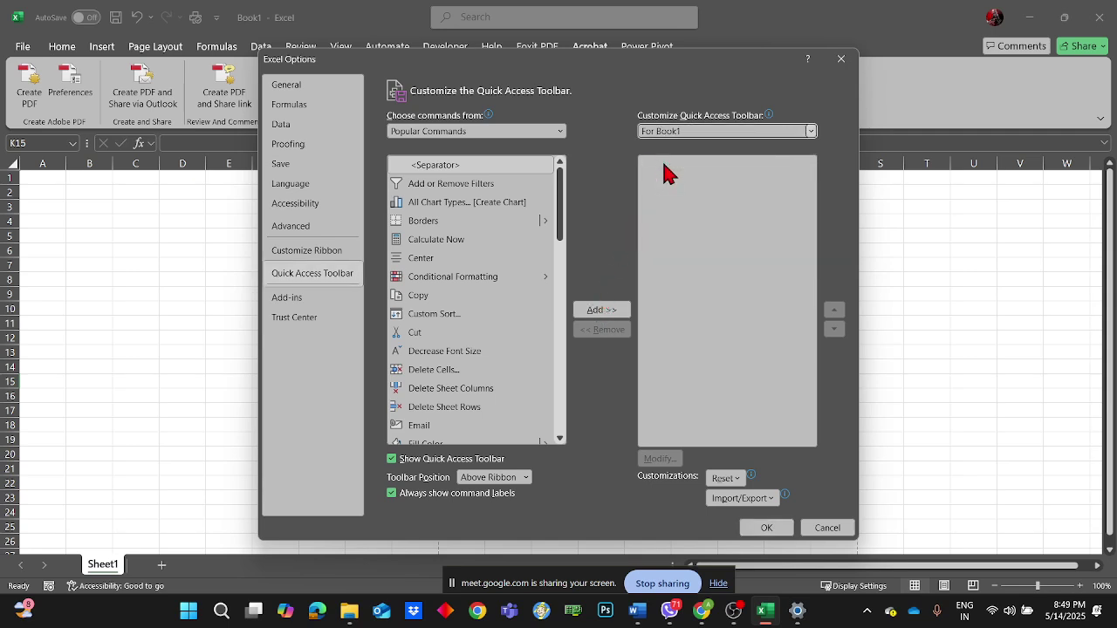
click(672, 131)
click(694, 147)
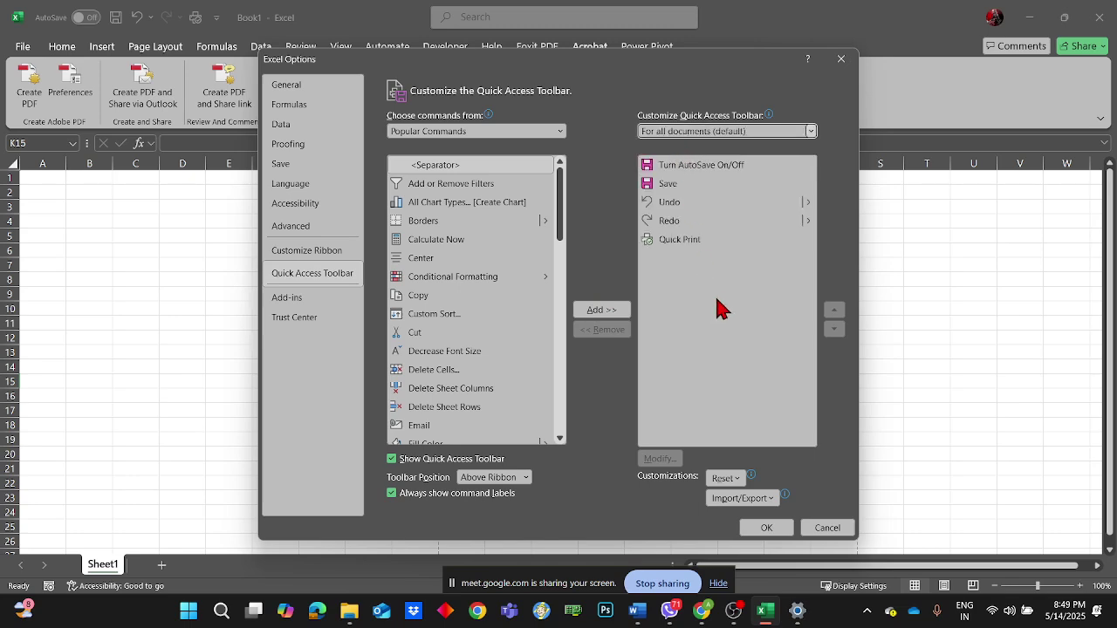
click(685, 133)
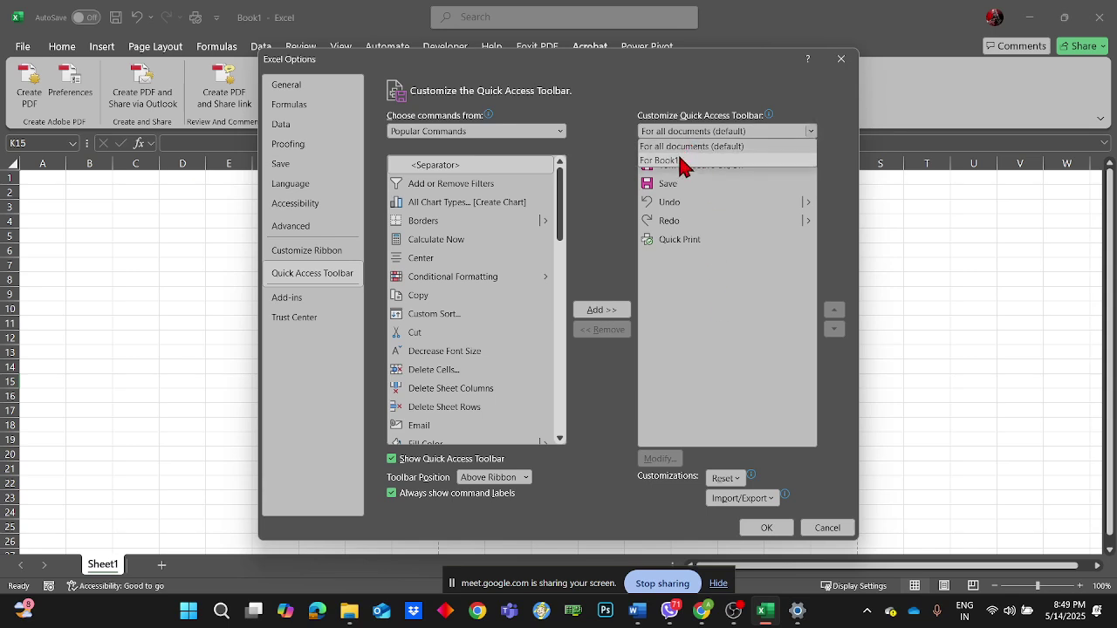
click(679, 162)
click(700, 132)
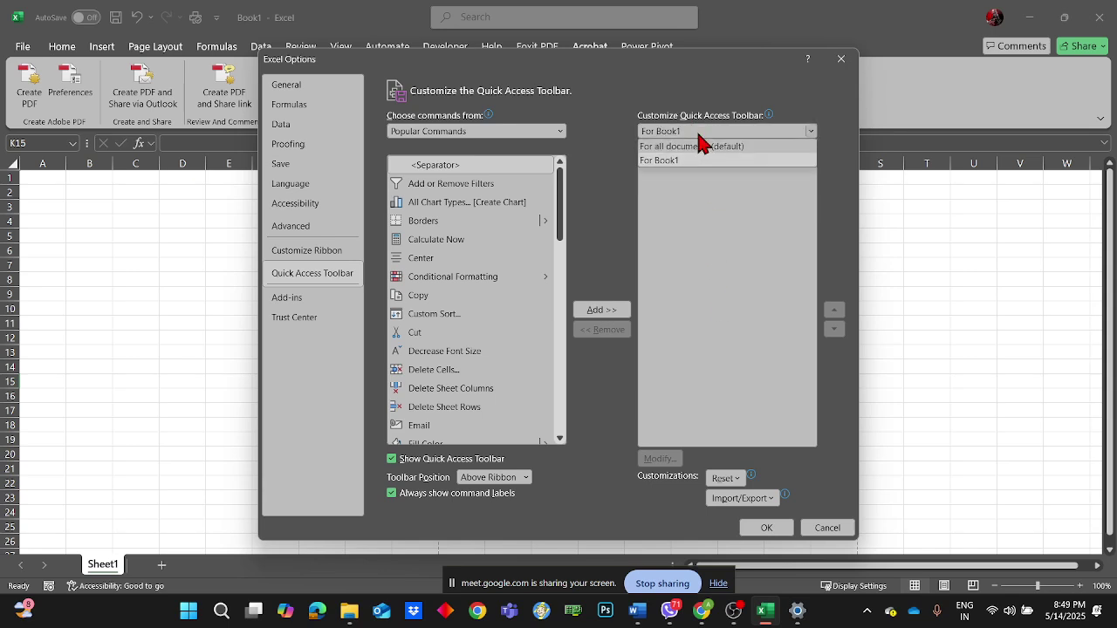
click(665, 163)
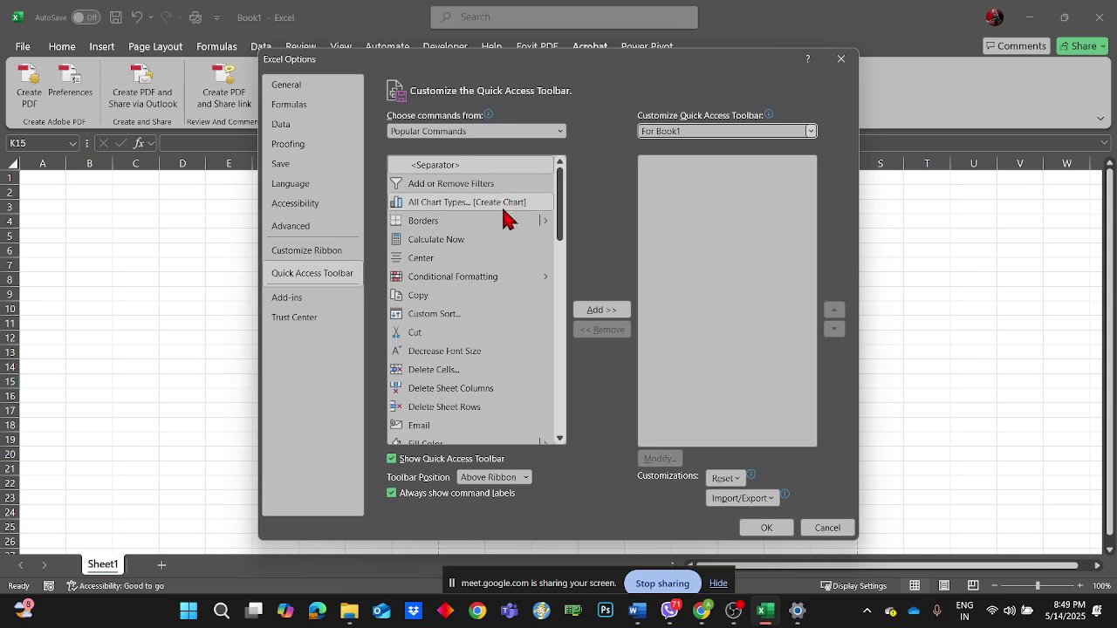
- Try adding the Custom Sort and Calculate Now commands to the Quick Access Toolbar for Book1 only
scroll(499, 250, down, 3)
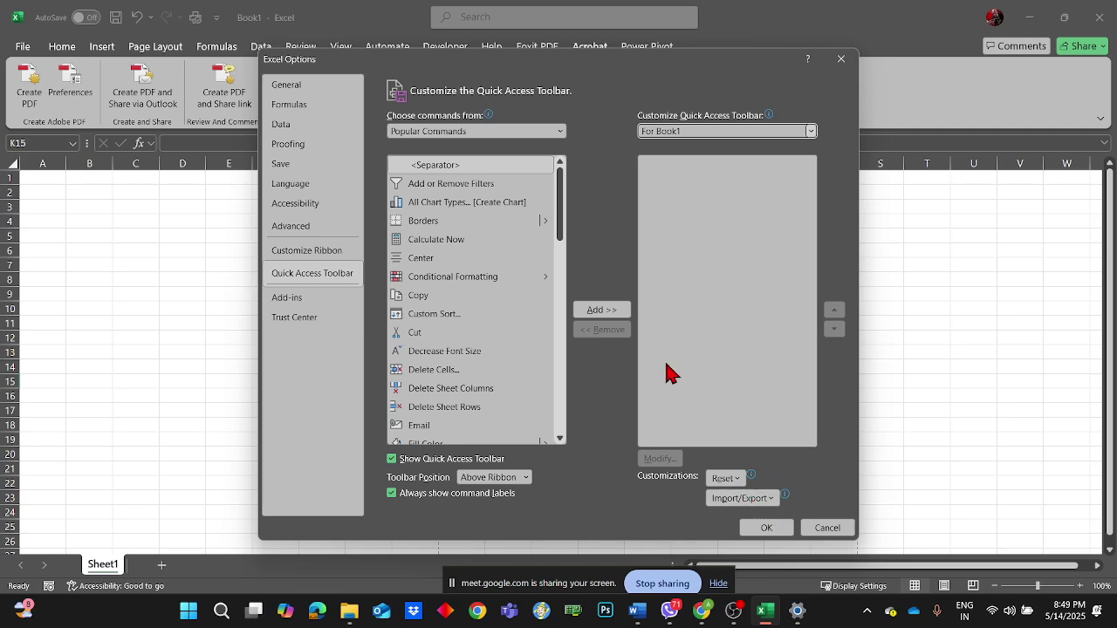
click(496, 316)
click(602, 311)
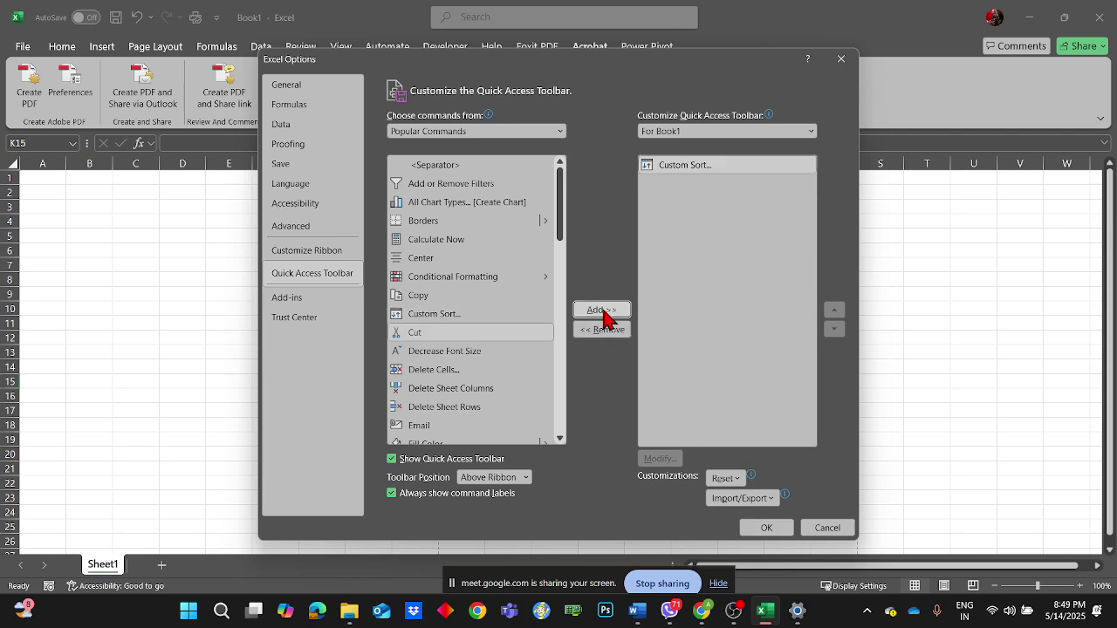
click(499, 241)
click(599, 312)
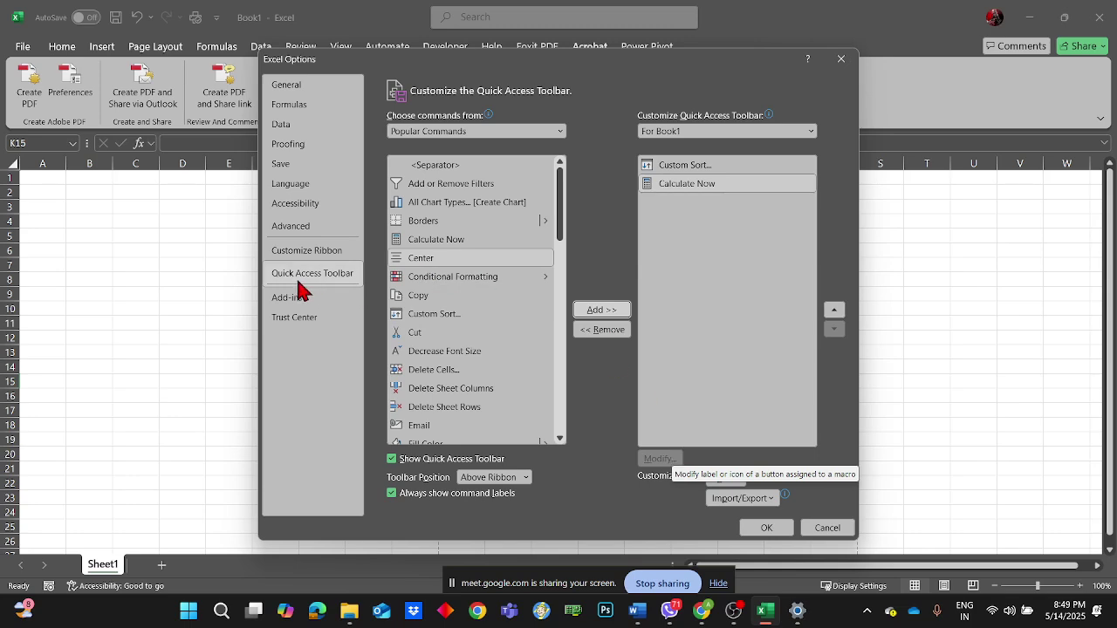
click(706, 188)
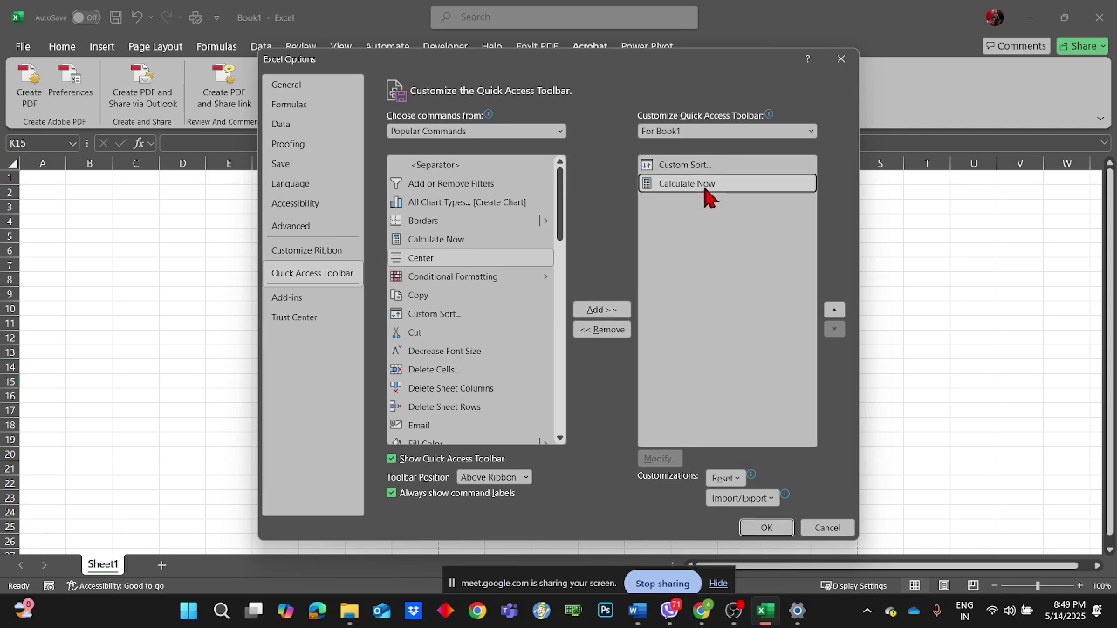
click(704, 165)
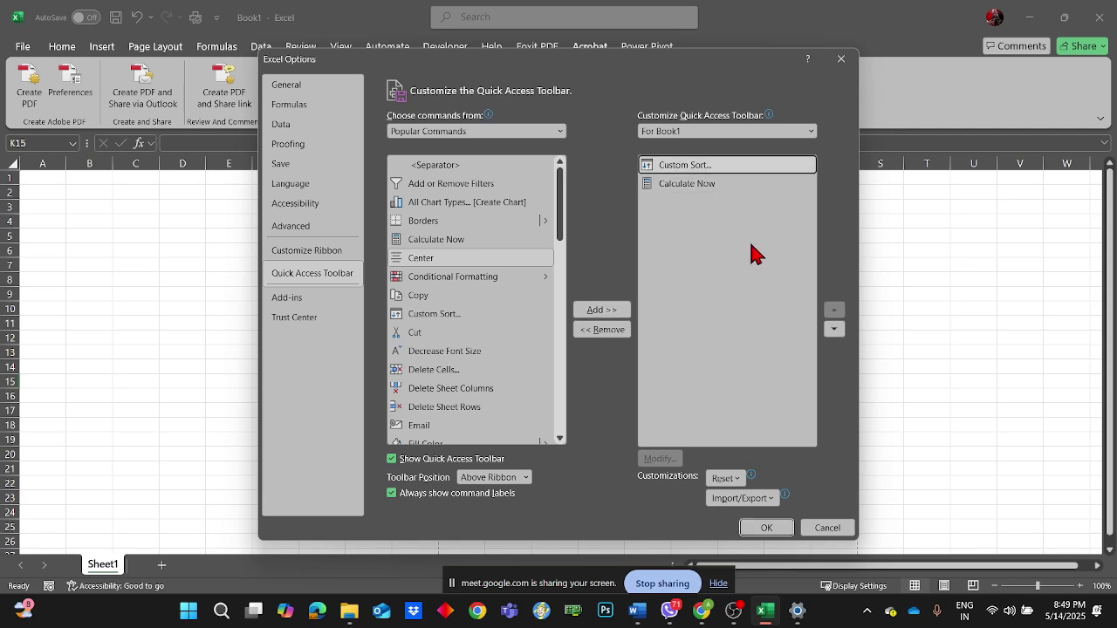
- Examine the main tabs listed in the ribbon customization settings and close the options without saving
click(316, 252)
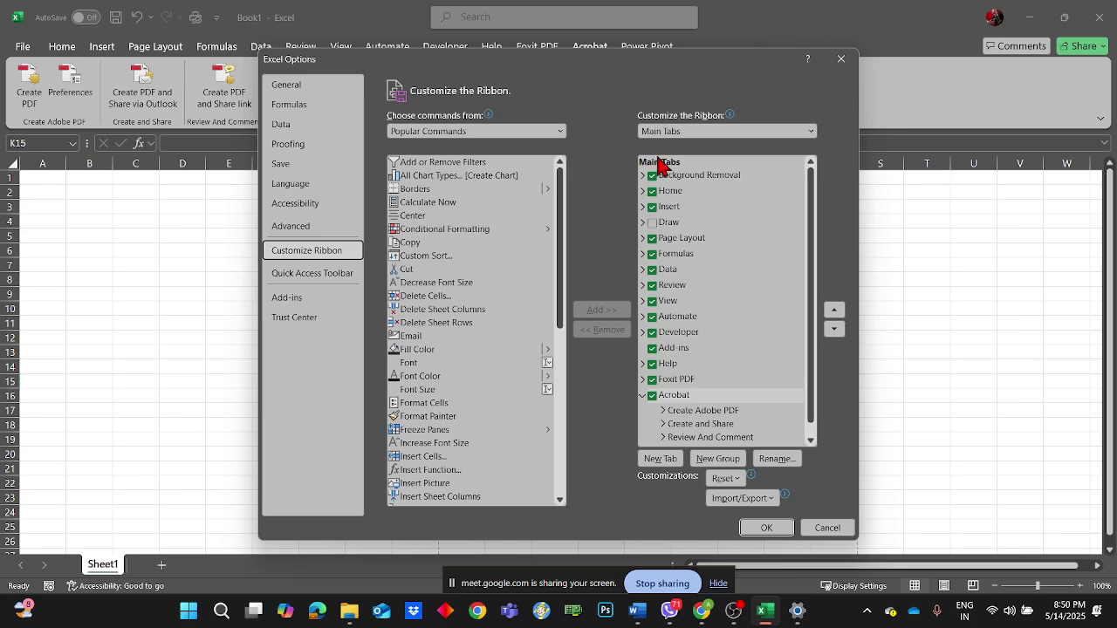
scroll(685, 280, down, 1)
drag(595, 63, 546, 123)
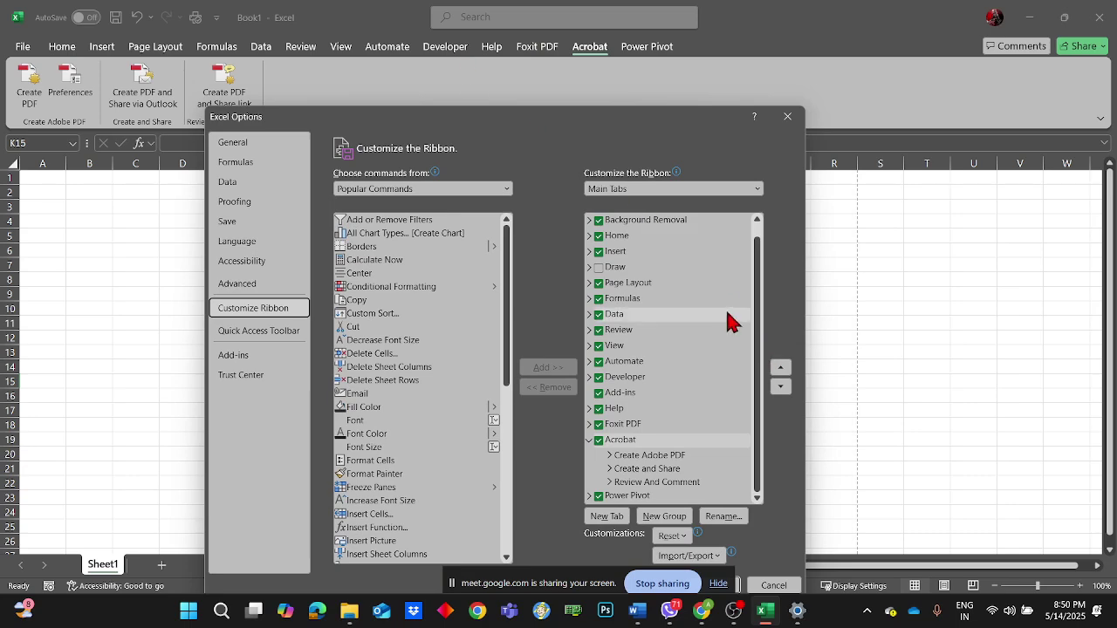
scroll(731, 322, up, 1)
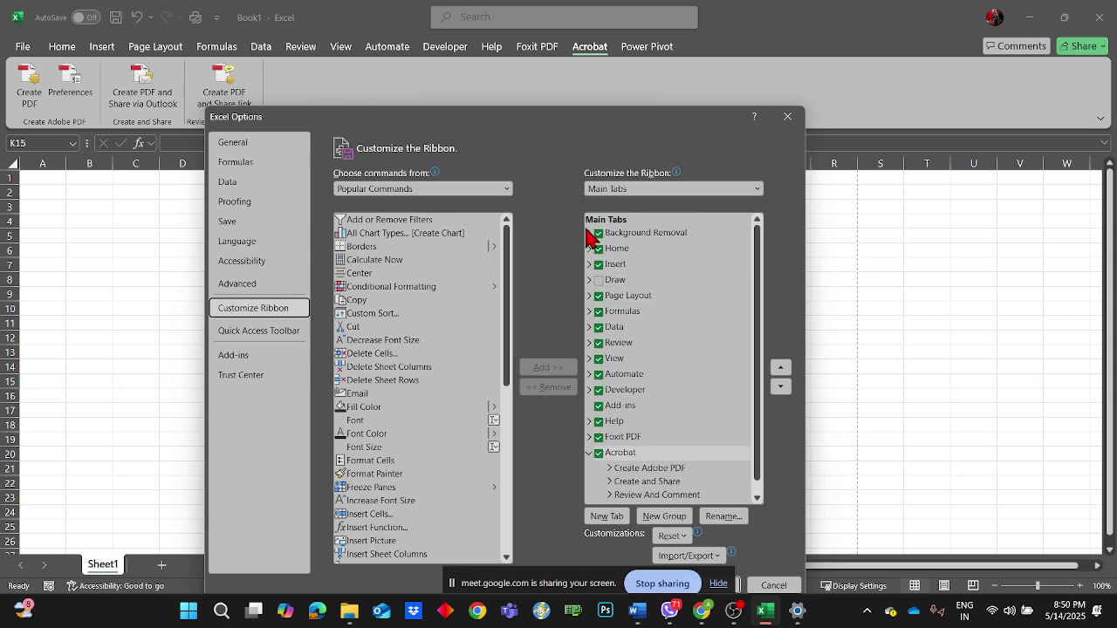
click(781, 117)
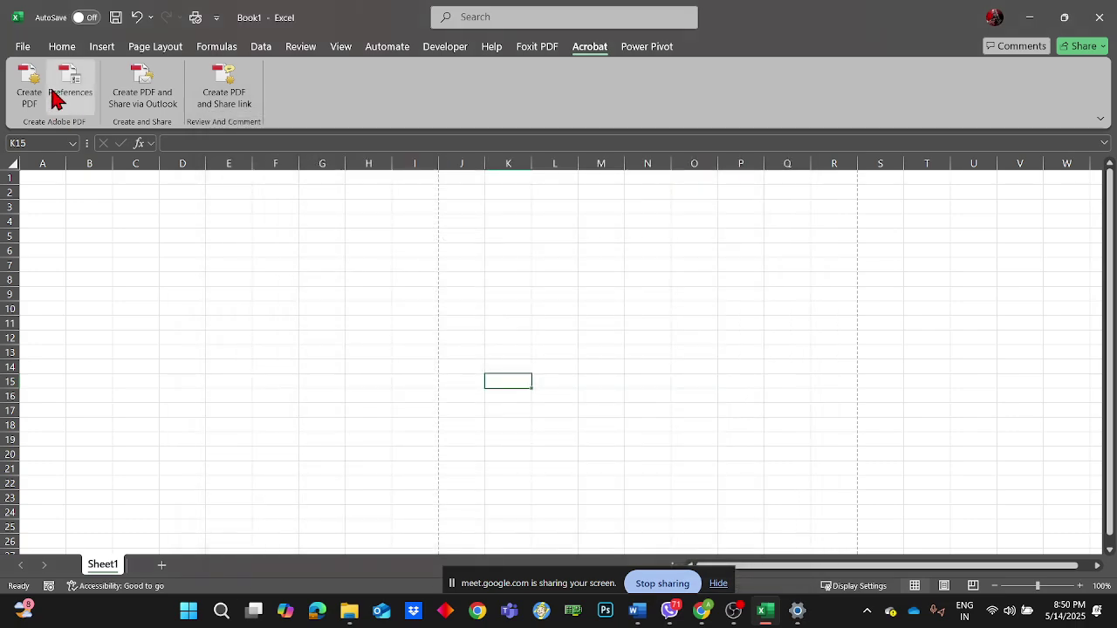
click(30, 48)
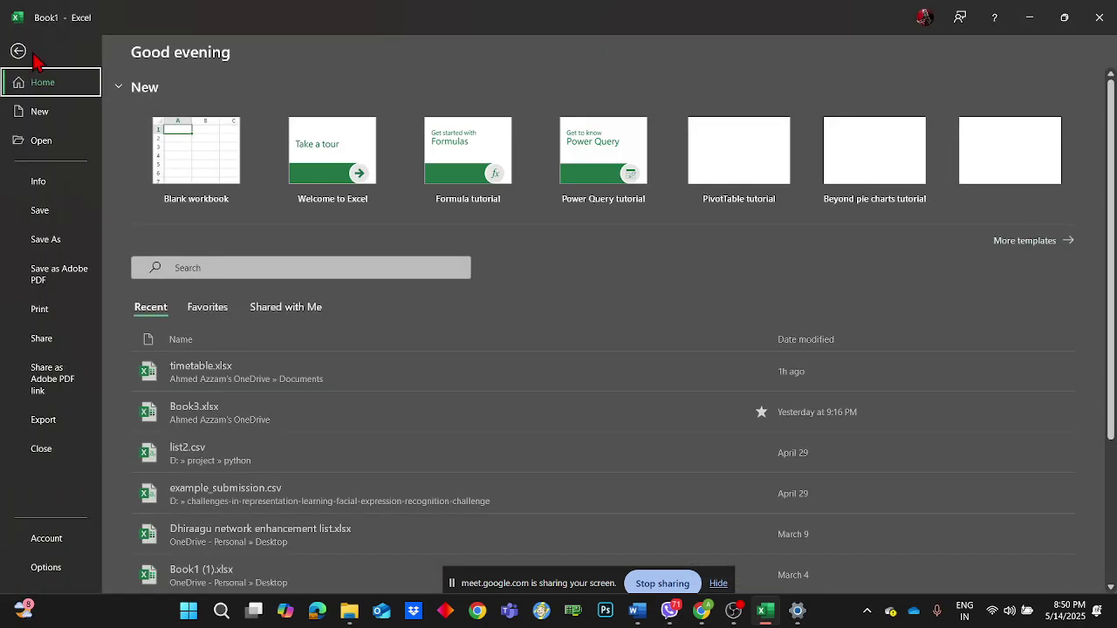
click(67, 570)
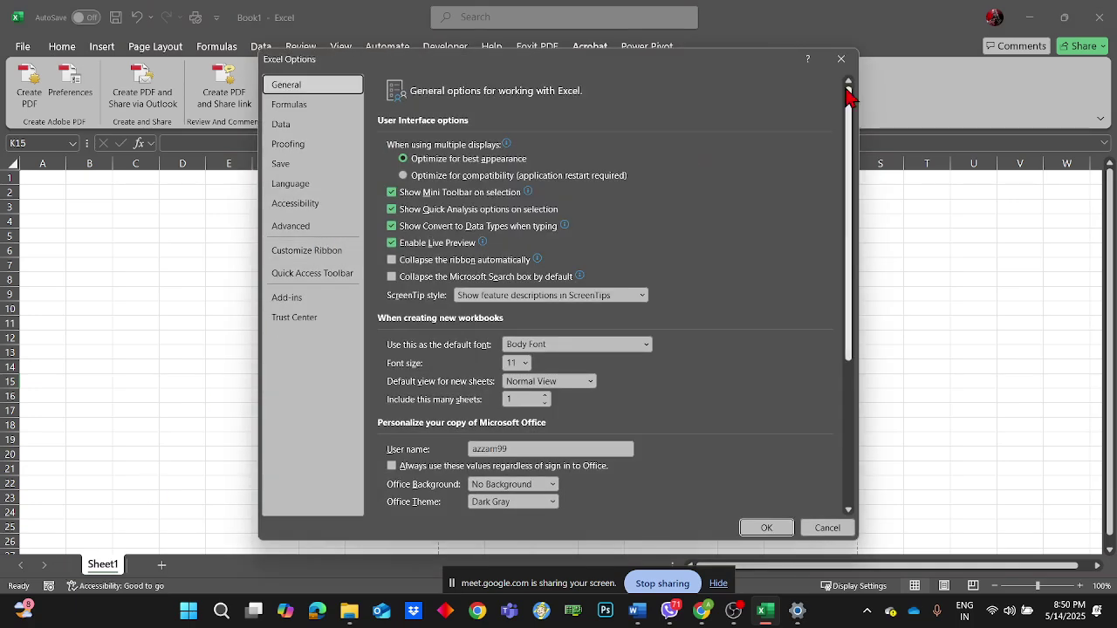
click(843, 59)
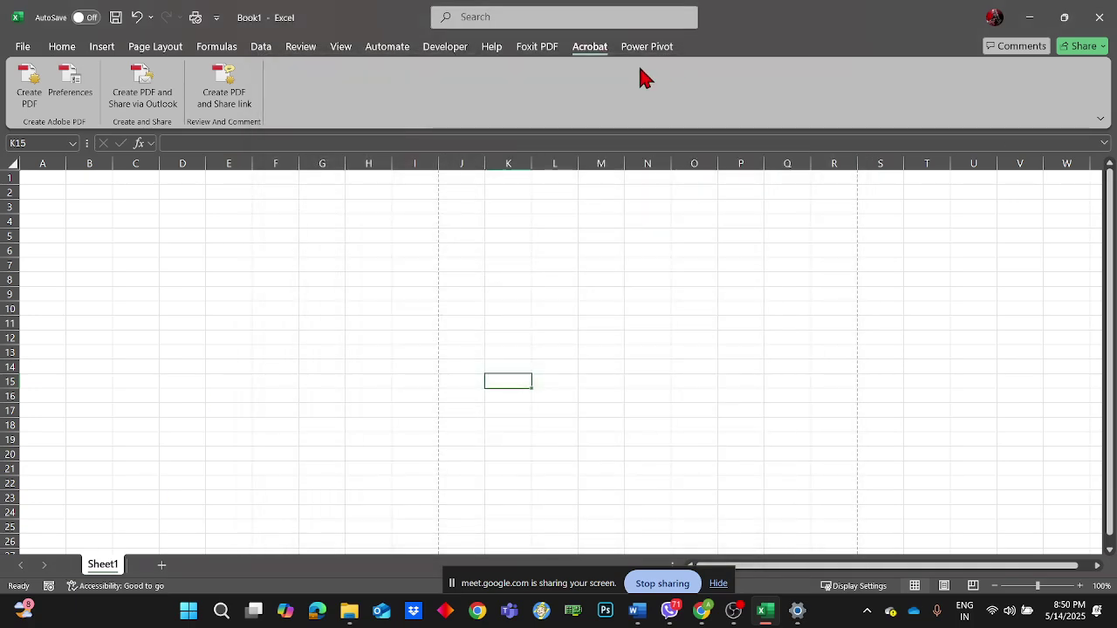
right_click(643, 49)
key(Escape)
- Show the Power Pivot commands and open the ribbon customization settings from there
click(632, 54)
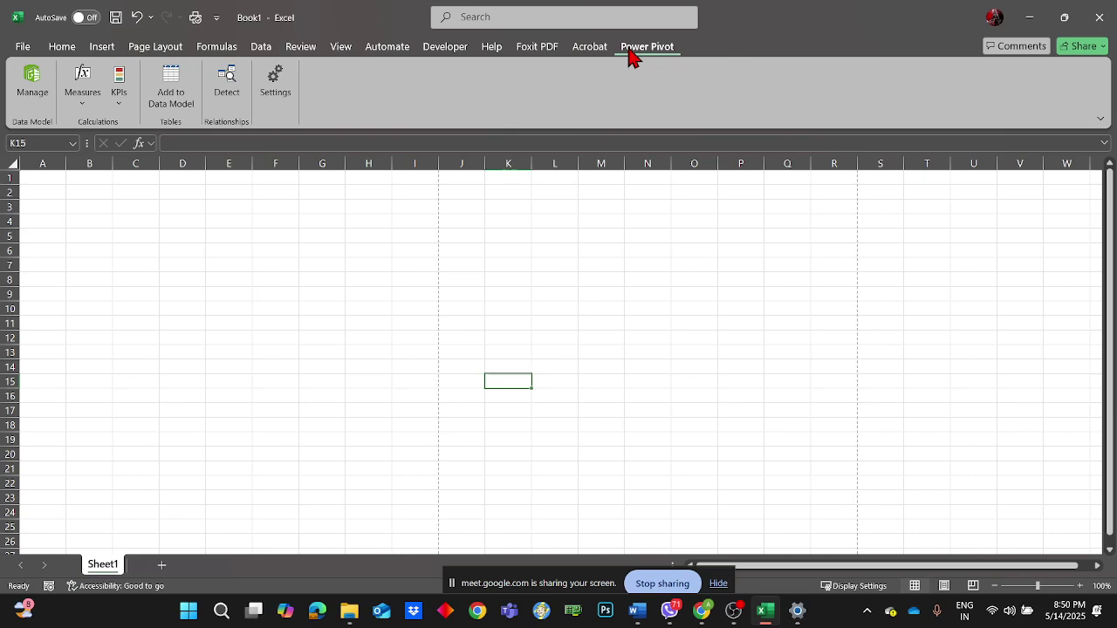
right_click(632, 54)
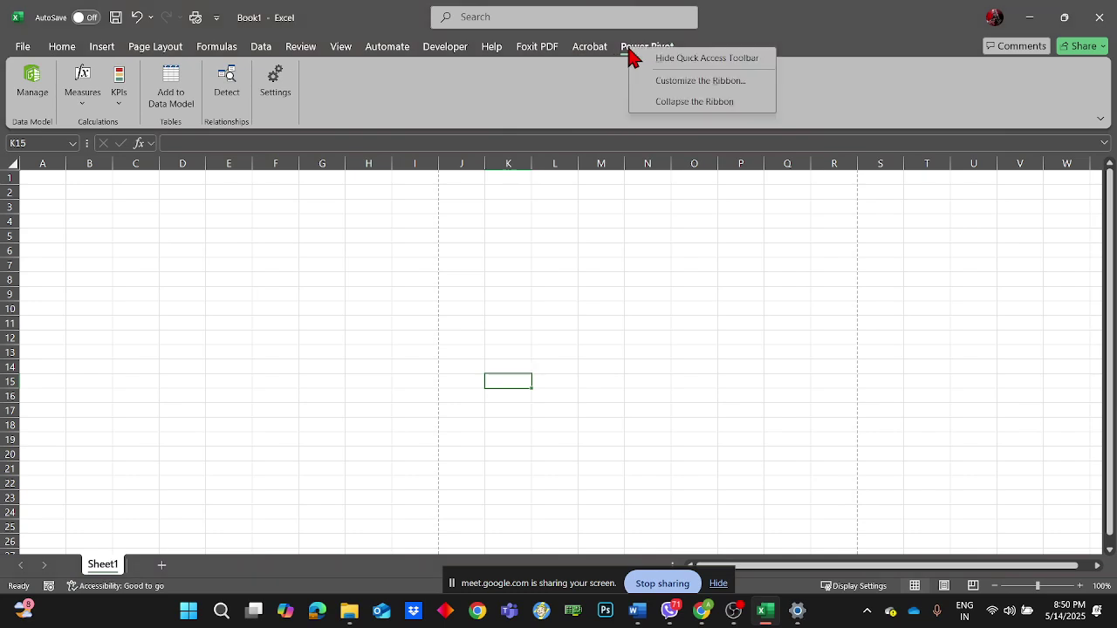
click(681, 80)
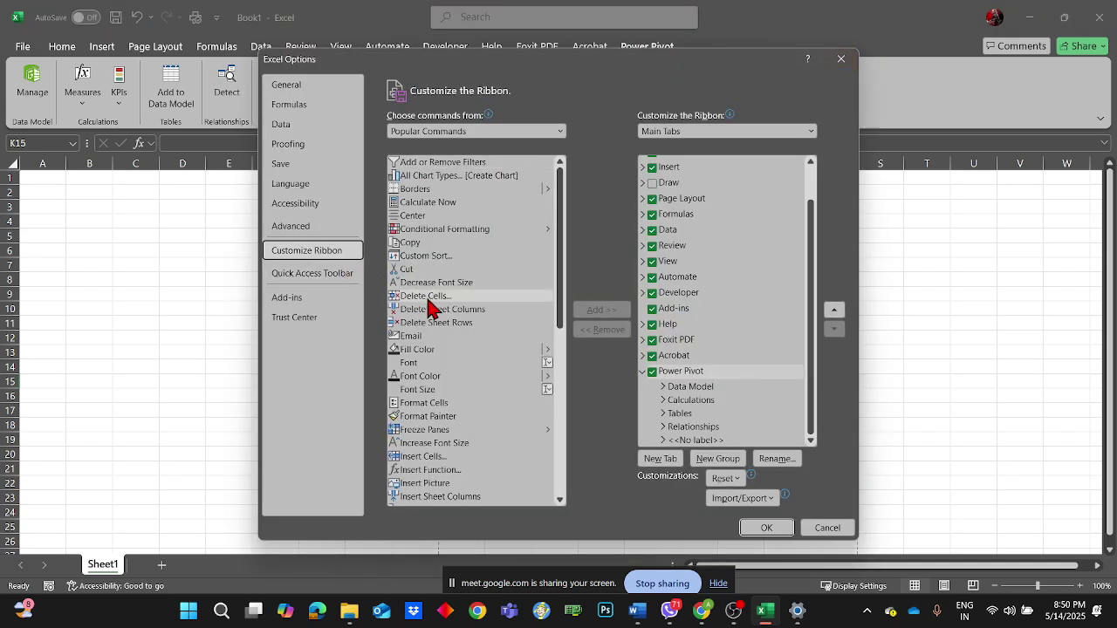
- Examine the available commands and main tabs, including the commands in Background Removal's Refine group
scroll(508, 363, down, 2)
scroll(497, 373, up, 2)
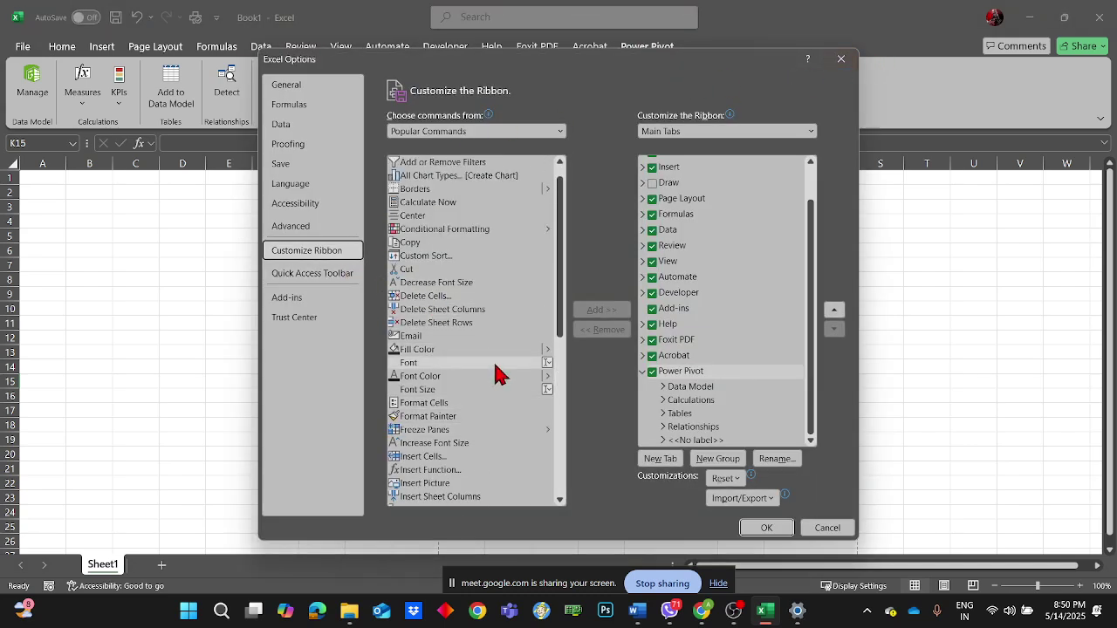
scroll(729, 229, up, 1)
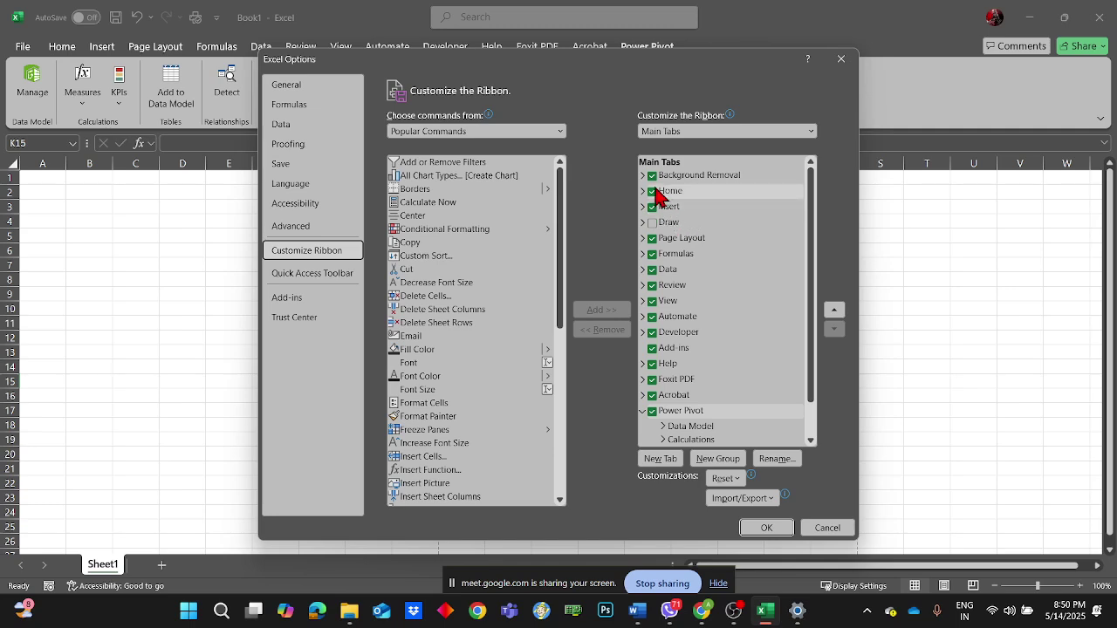
drag(559, 63, 546, 119)
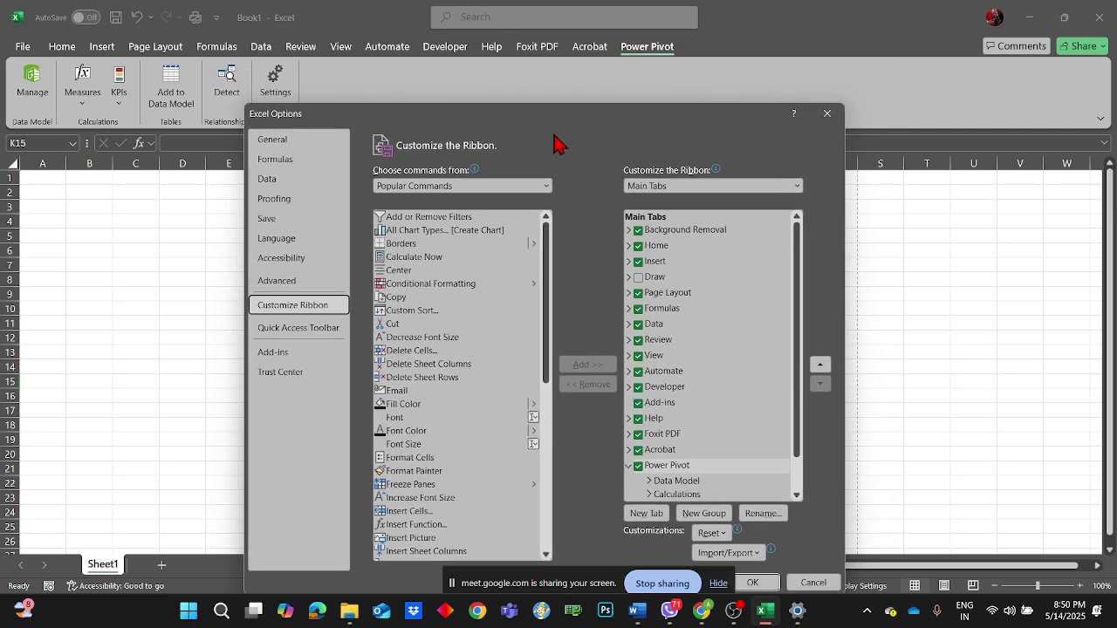
click(628, 231)
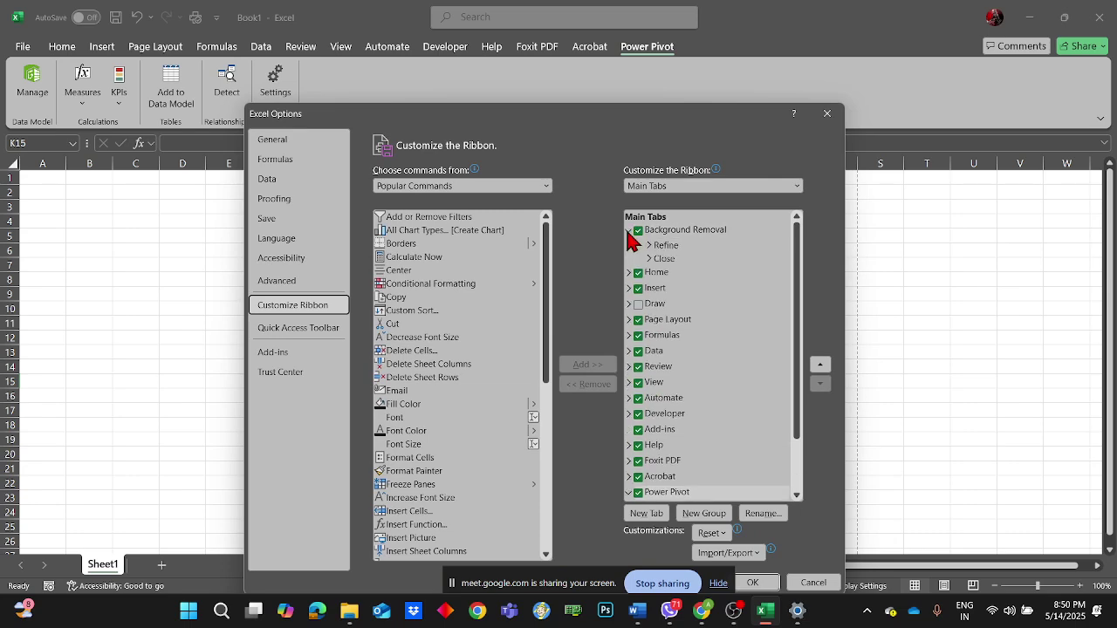
click(648, 246)
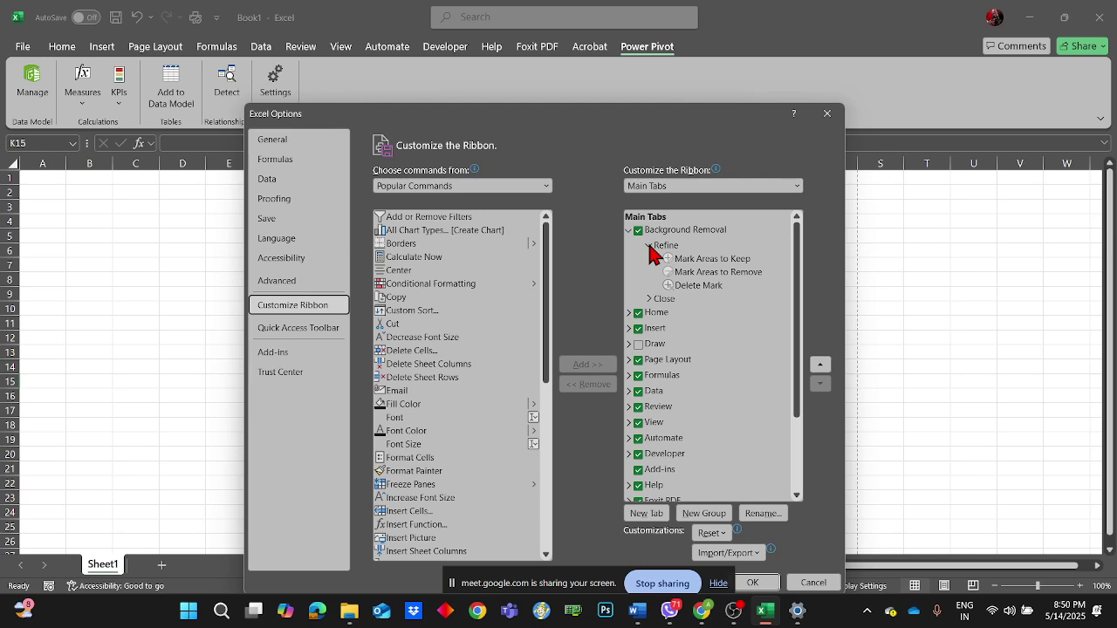
click(649, 246)
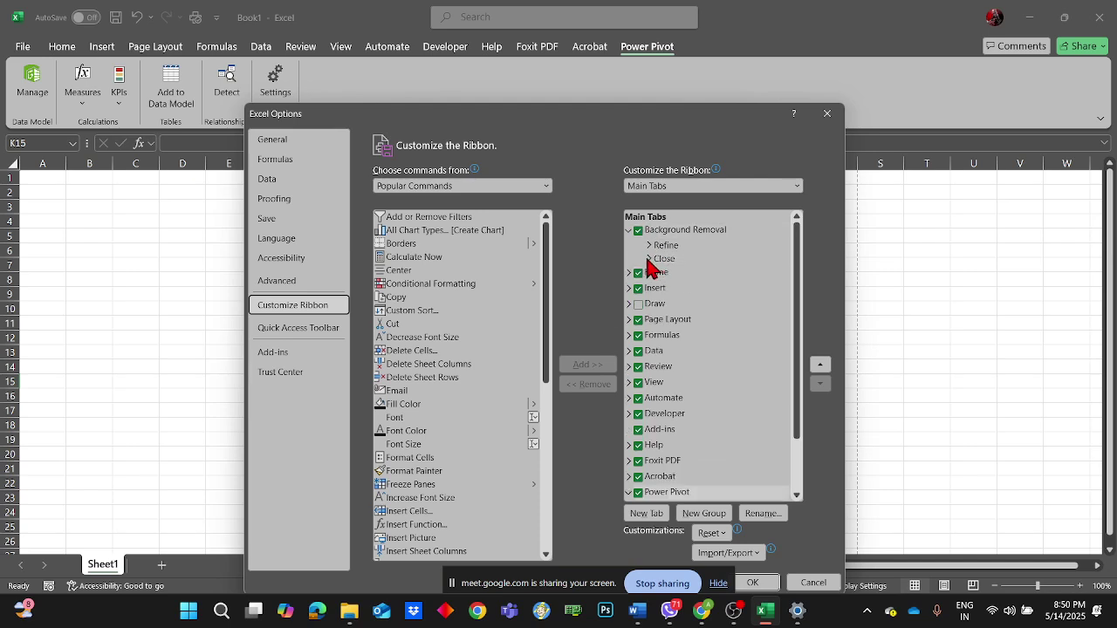
- Enable the Draw tab among the main ribbon tabs and apply the change
scroll(711, 277, down, 2)
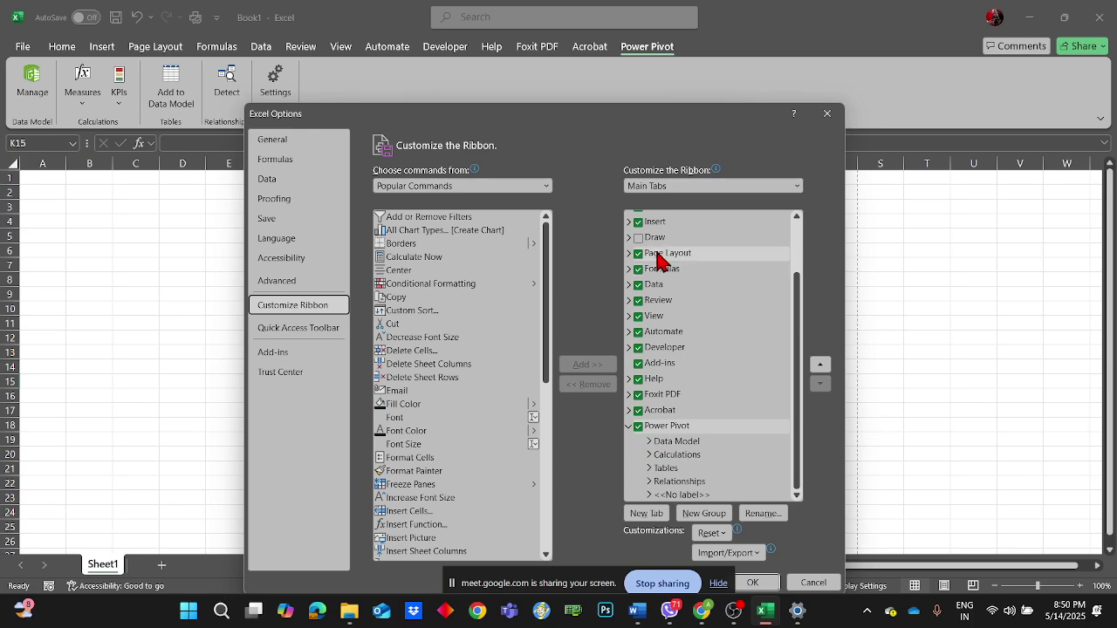
click(638, 239)
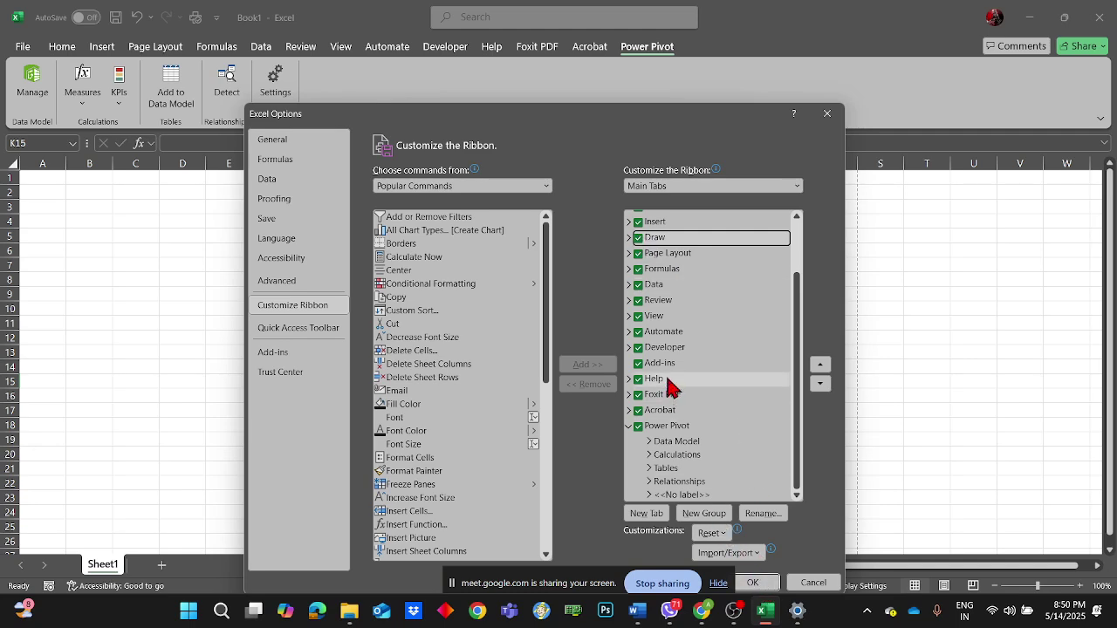
click(754, 584)
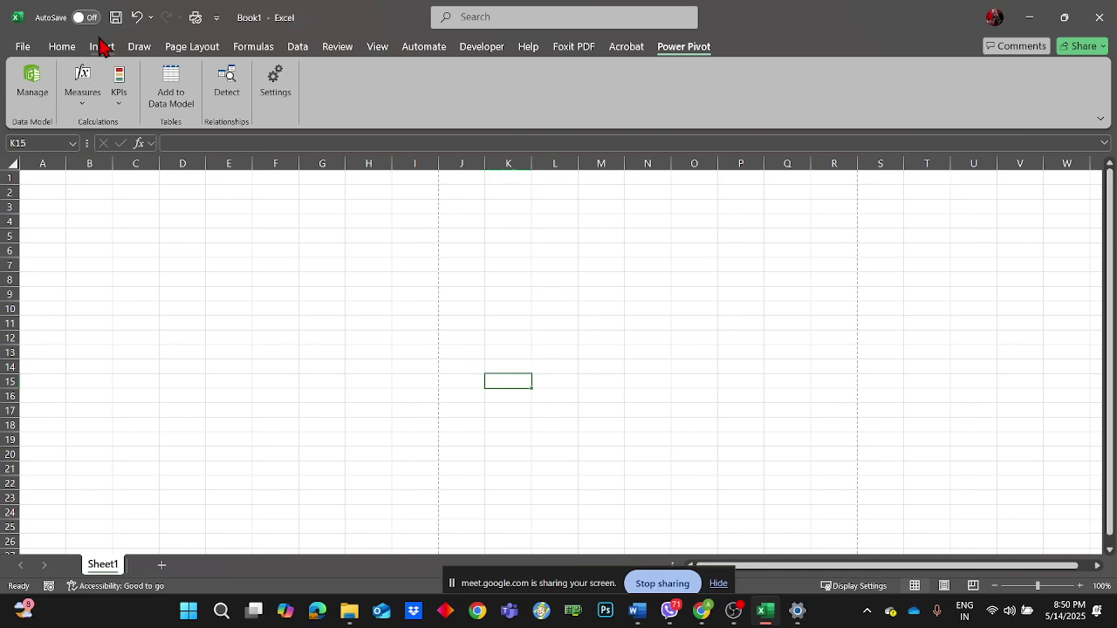
- Draw freehand yellow highlighter strokes across the sheet, spanning about columns C to N and rows 6 to 19
click(144, 50)
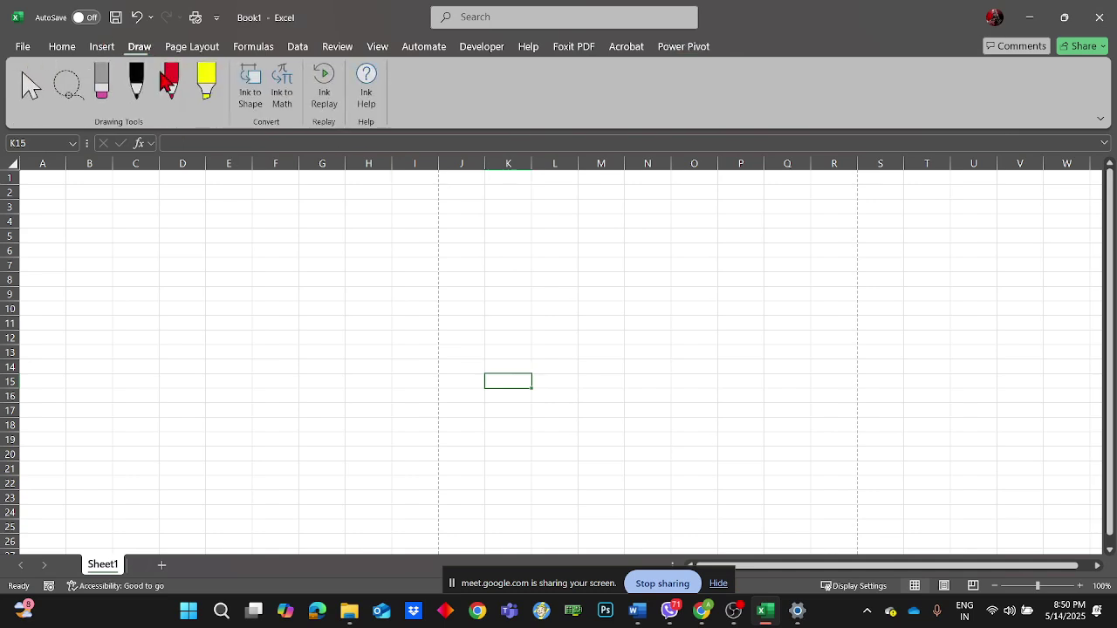
click(209, 87)
drag(231, 207, 366, 232)
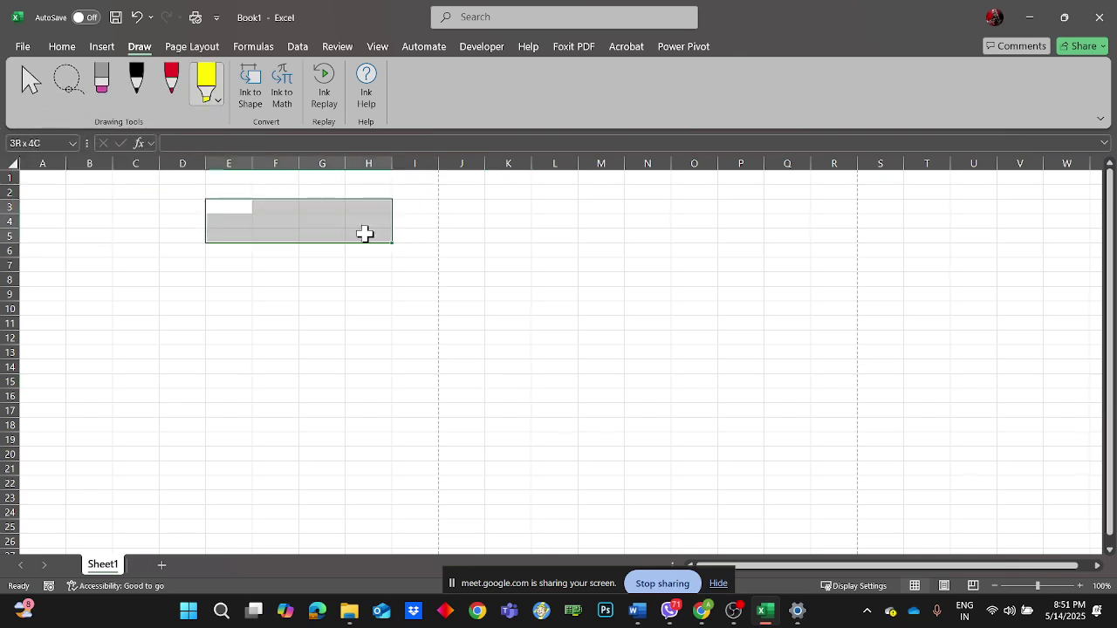
click(207, 83)
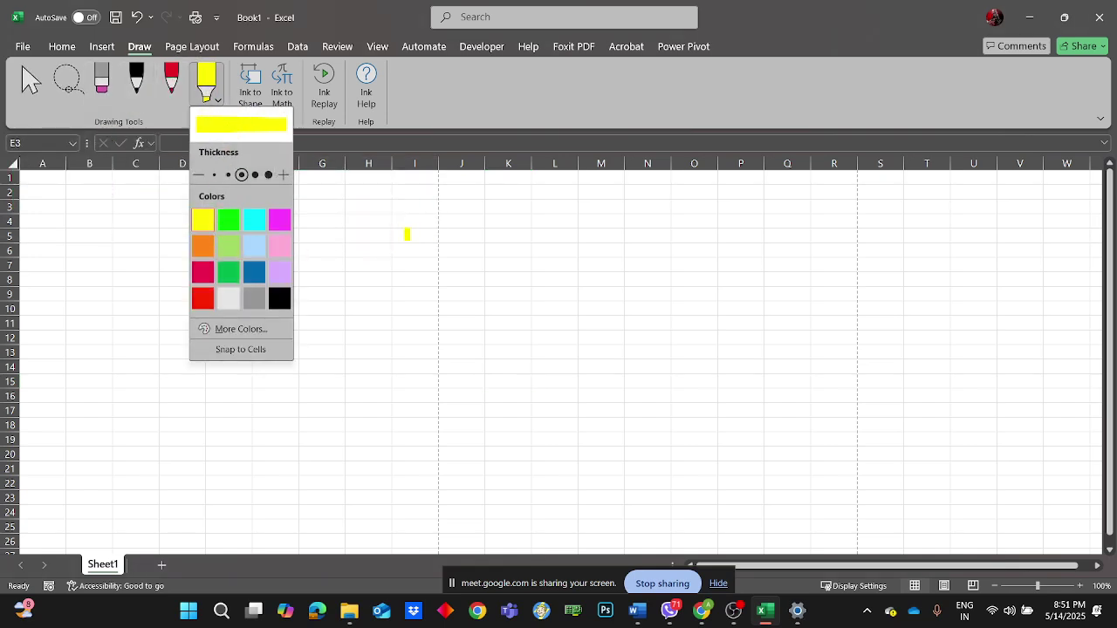
mouse_move(506, 244)
mouse_down()
mouse_move(472, 349)
mouse_move(397, 379)
mouse_move(306, 307)
mouse_move(471, 281)
mouse_move(417, 259)
mouse_up()
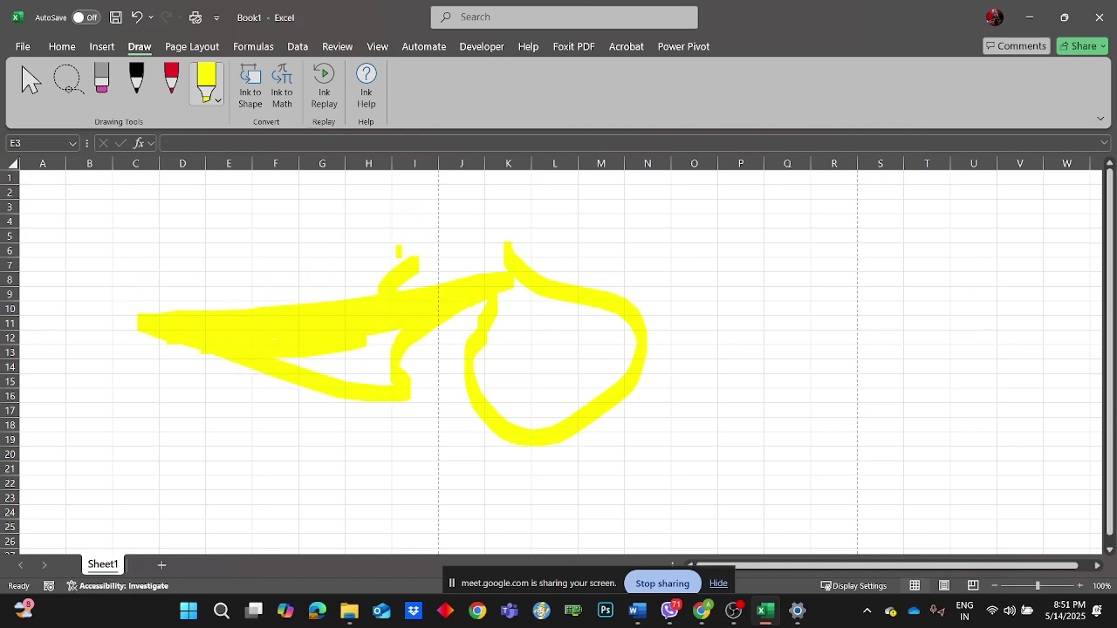
- Try to draw on the sheet with the red pen and the black pen, checking the black pen's thickness and color options
click(171, 80)
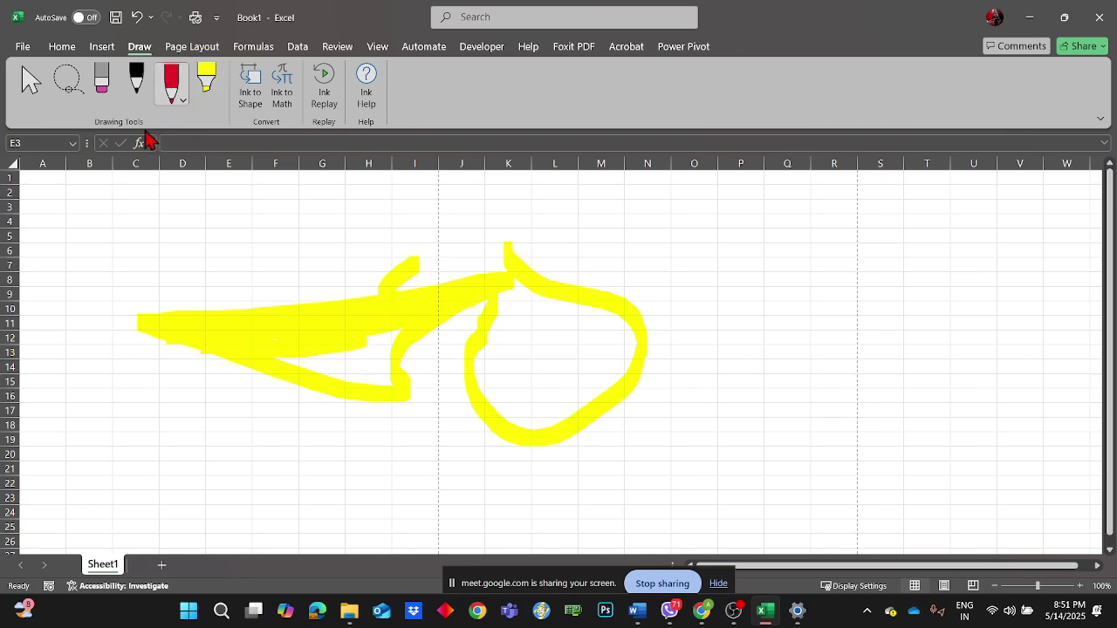
drag(317, 212, 461, 294)
click(136, 81)
mouse_move(179, 178)
mouse_down()
mouse_move(167, 189)
mouse_move(240, 262)
mouse_up()
click(145, 98)
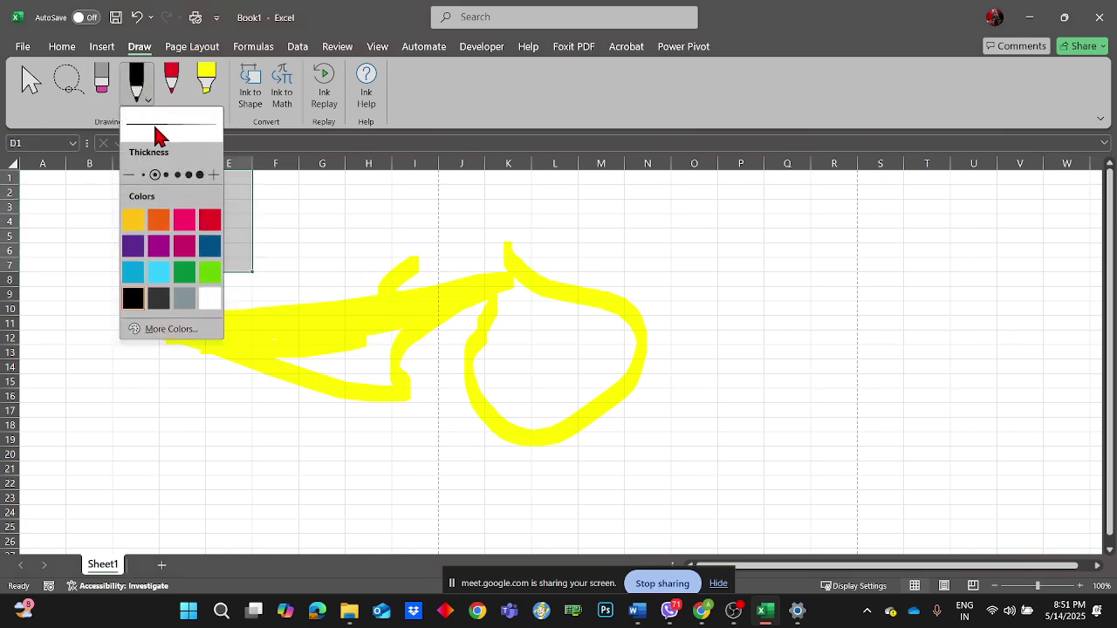
click(323, 212)
drag(278, 205, 323, 295)
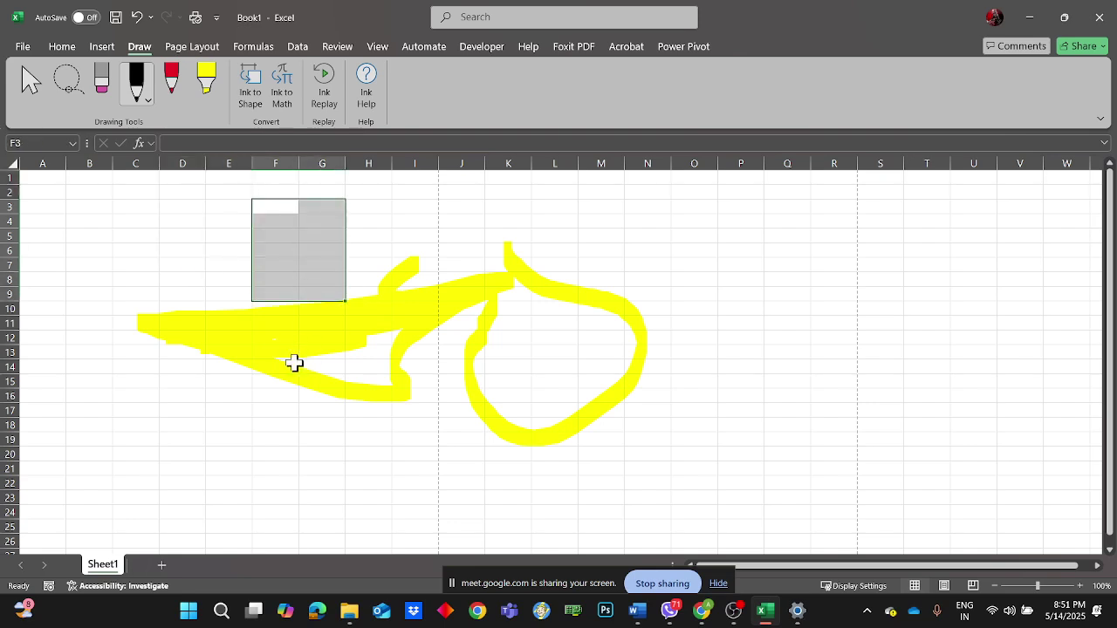
click(274, 360)
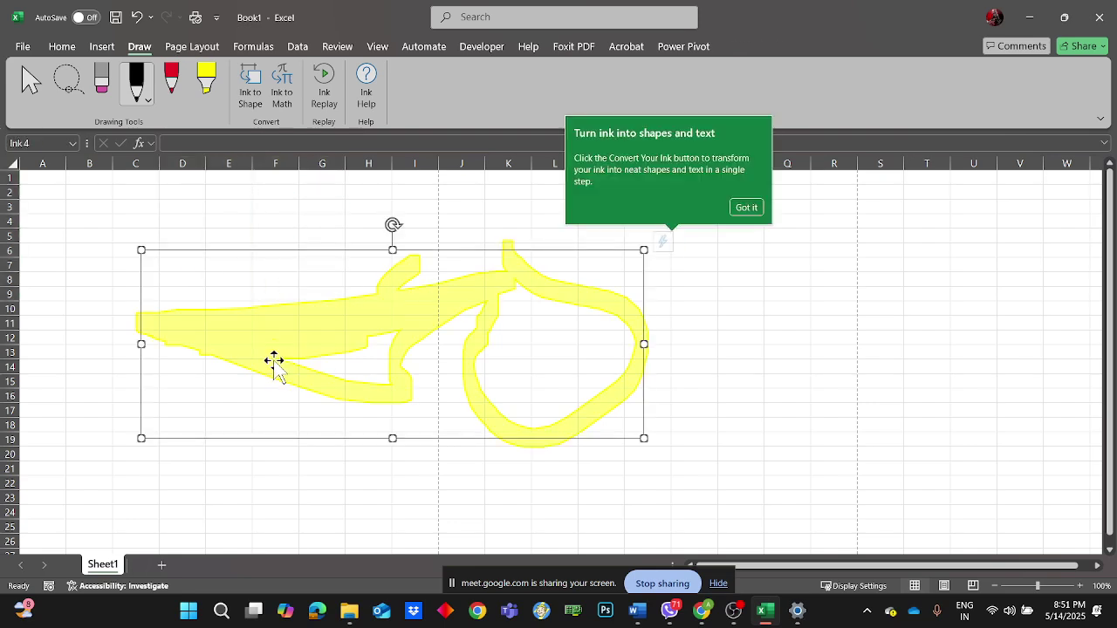
click(149, 101)
click(825, 288)
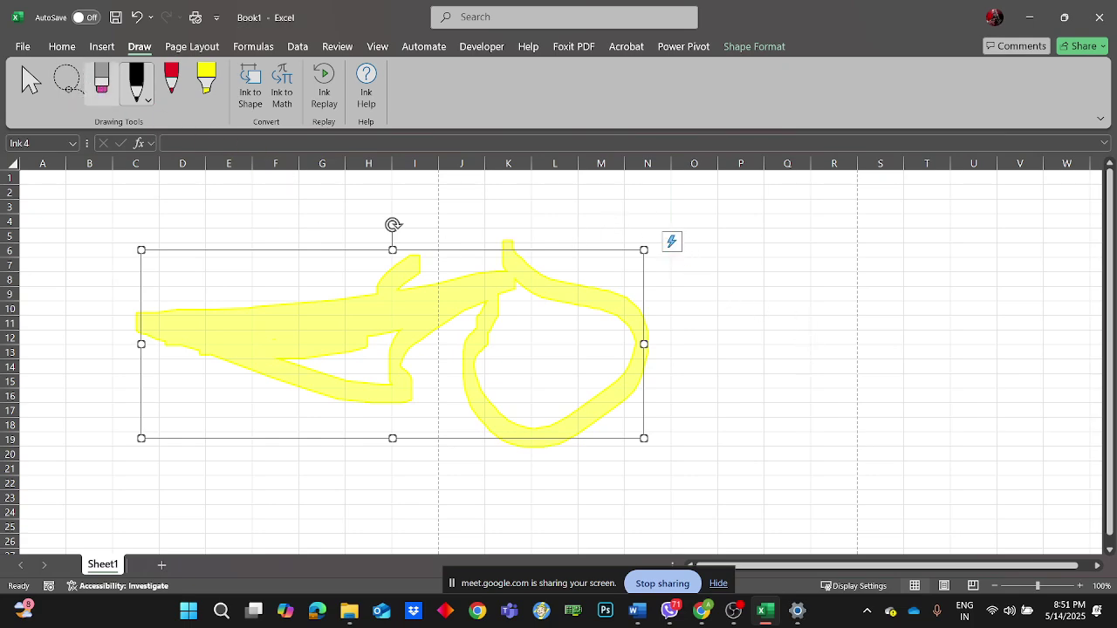
- Select the Eraser and delete the yellow highlighter drawing from the sheet
click(102, 80)
click(276, 334)
drag(276, 334, 267, 339)
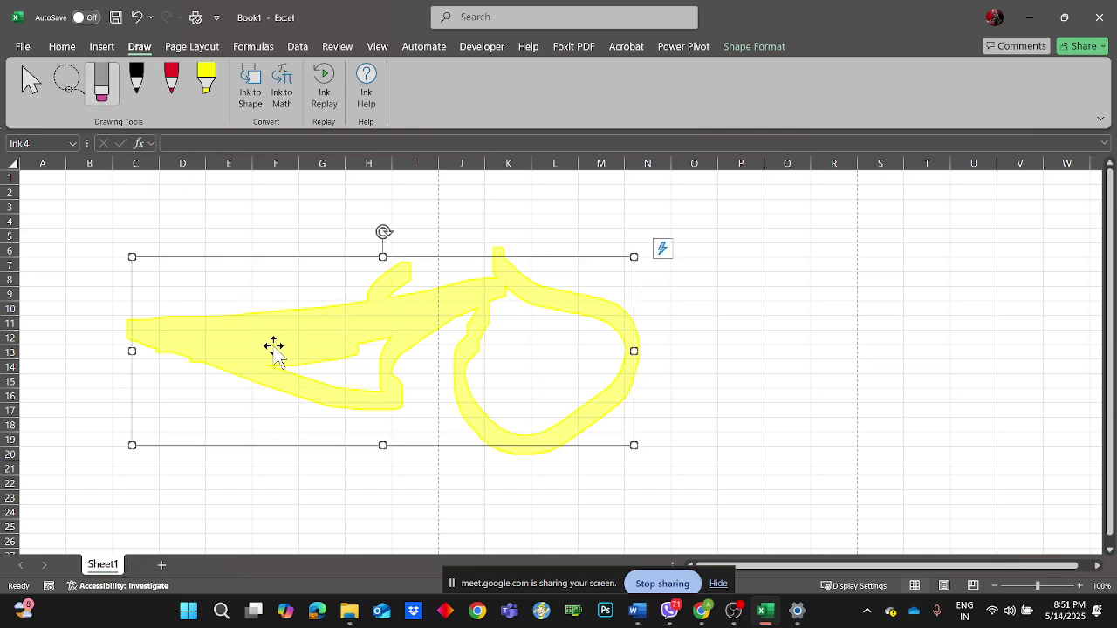
key(Delete)
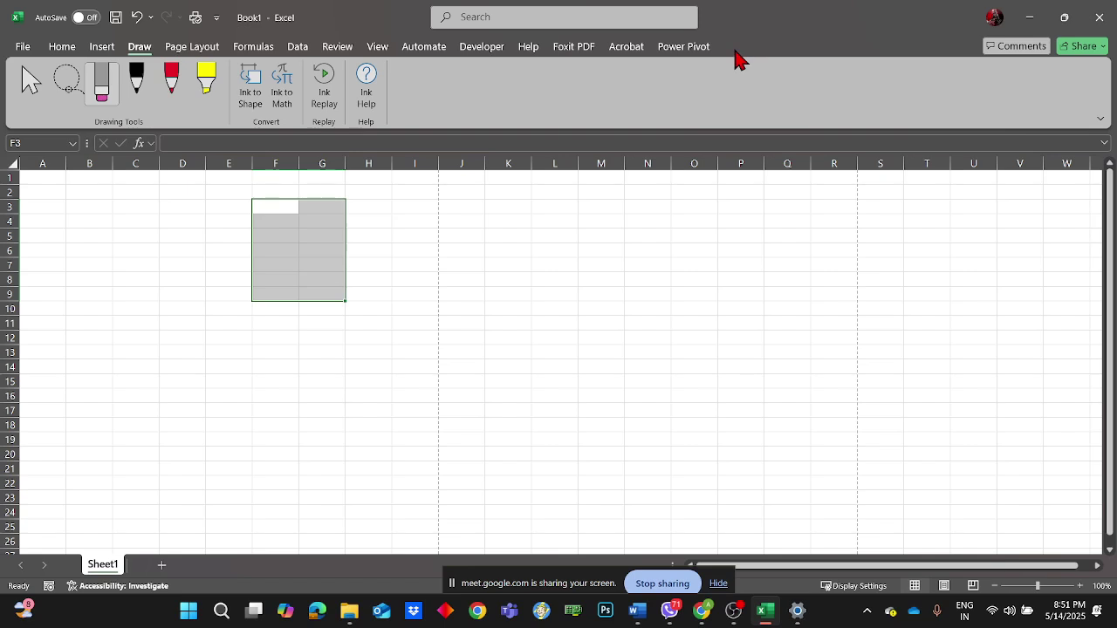
- Show the Developer commands, open the ribbon customization settings and collapse the Developer entry in the main tabs list
click(472, 56)
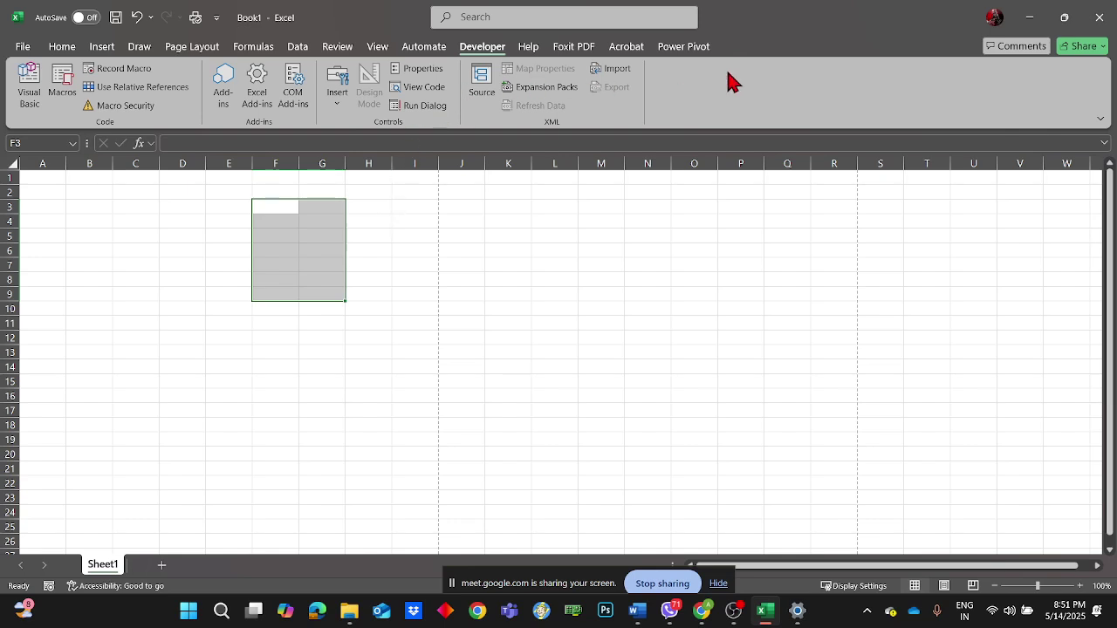
right_click(683, 49)
click(698, 51)
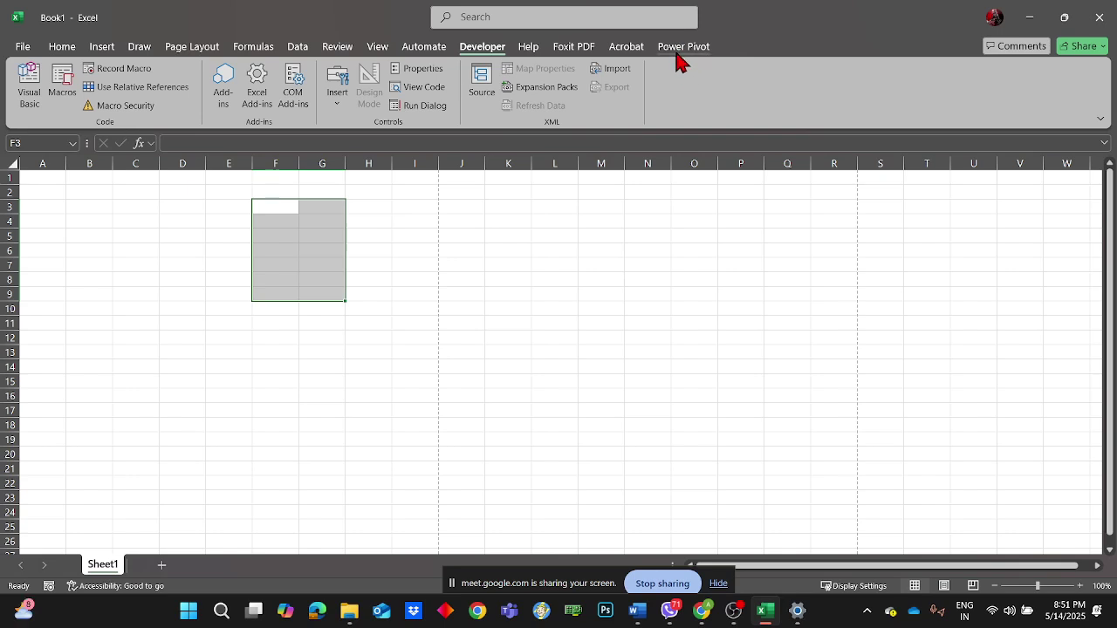
right_click(679, 54)
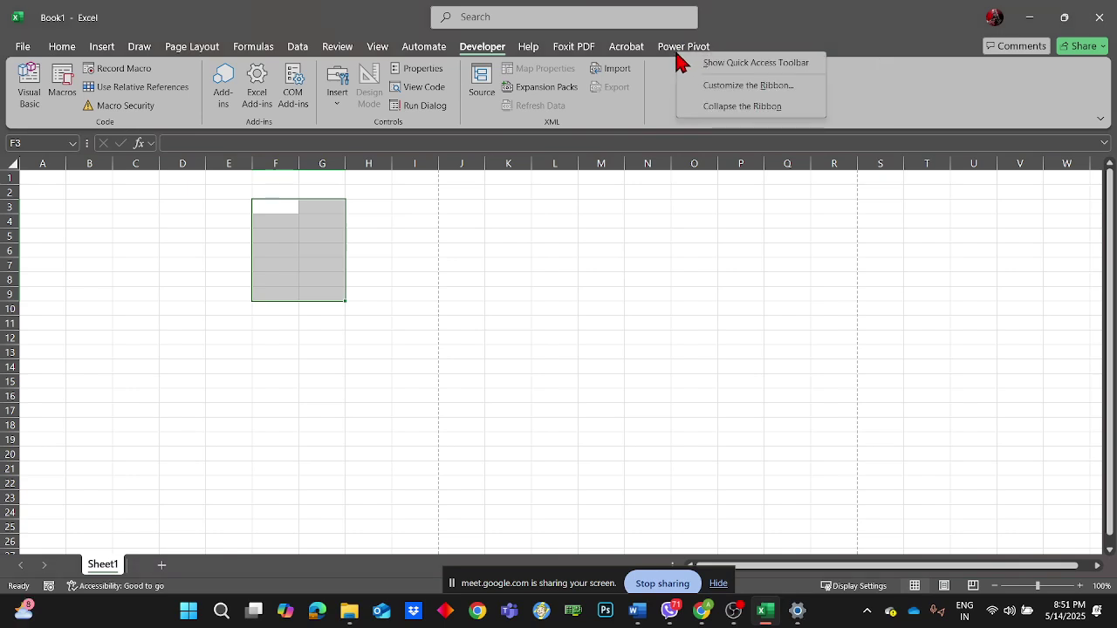
click(725, 87)
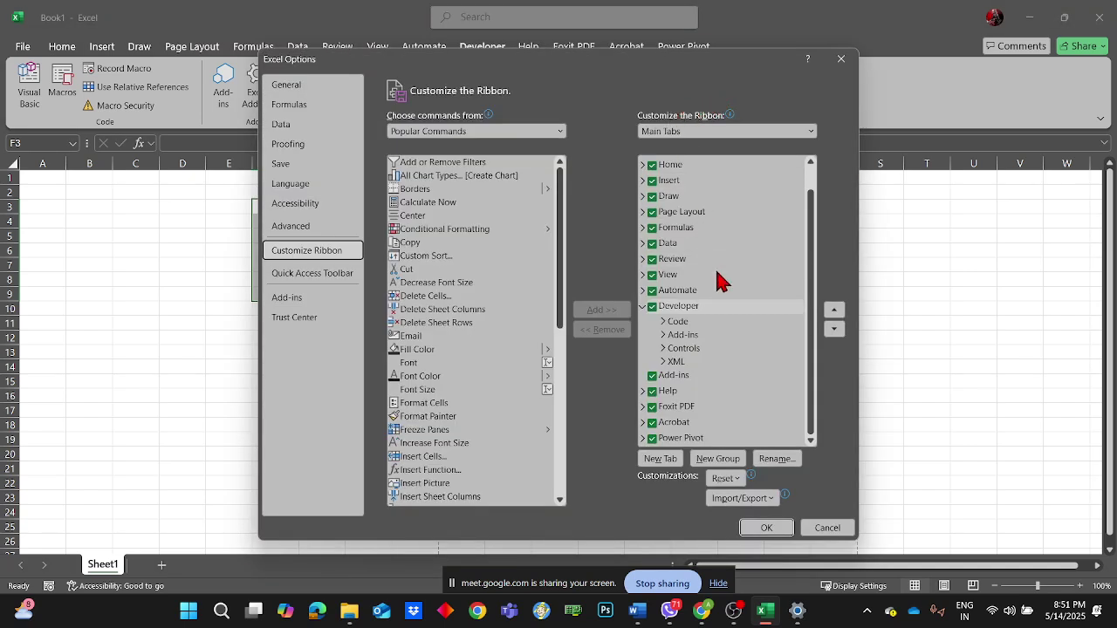
scroll(679, 368, up, 1)
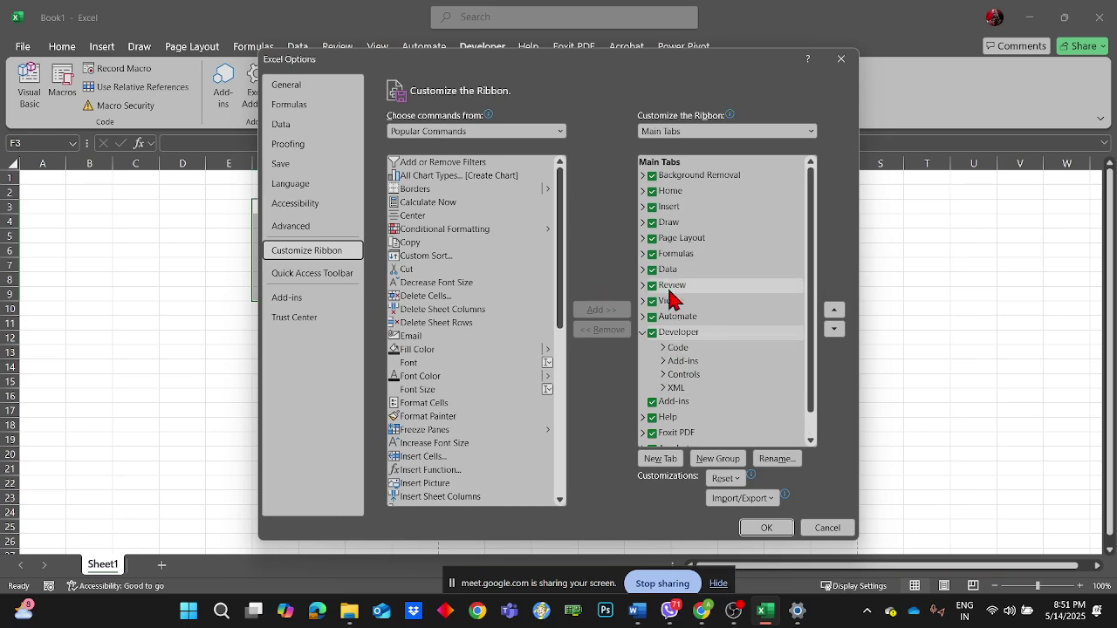
click(642, 332)
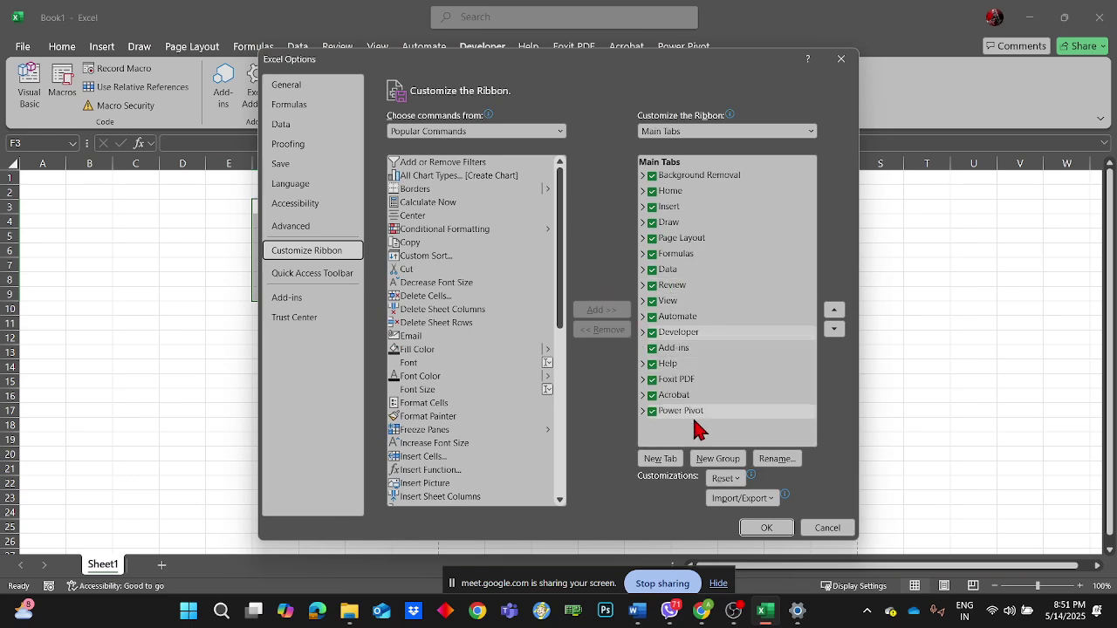
- Add a new custom tab to the ribbon and place it after Power Pivot in the main tabs list
click(689, 133)
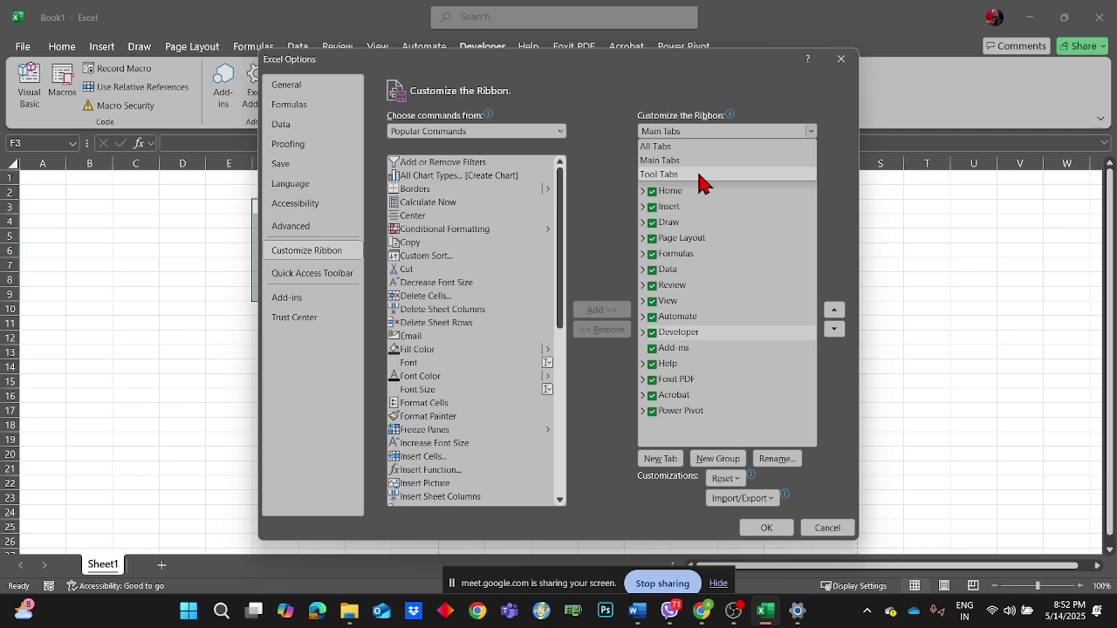
click(602, 445)
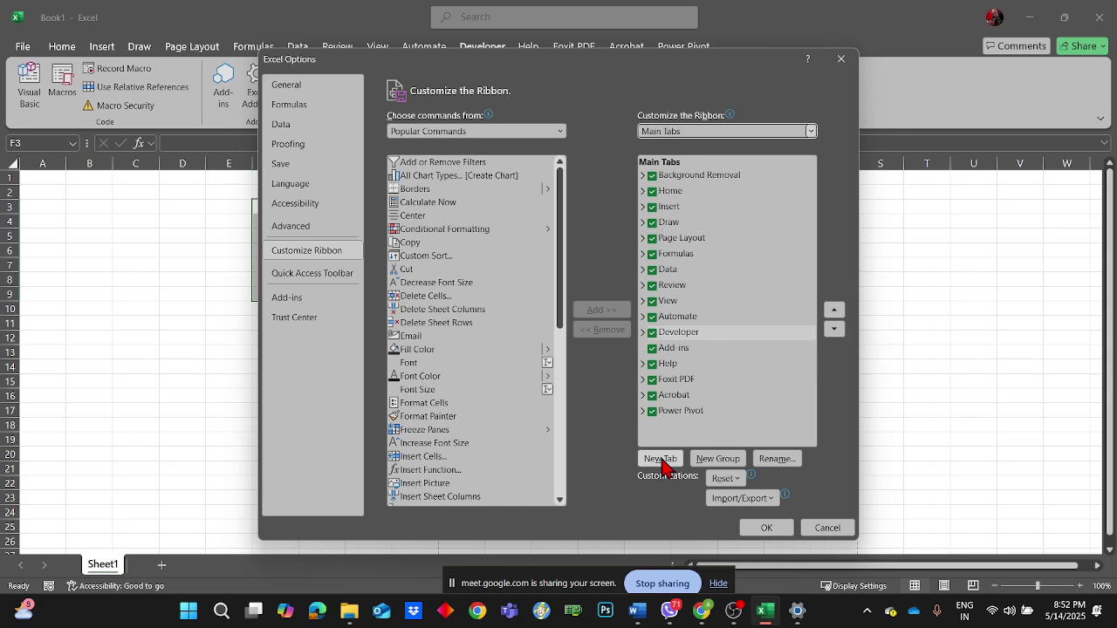
click(660, 462)
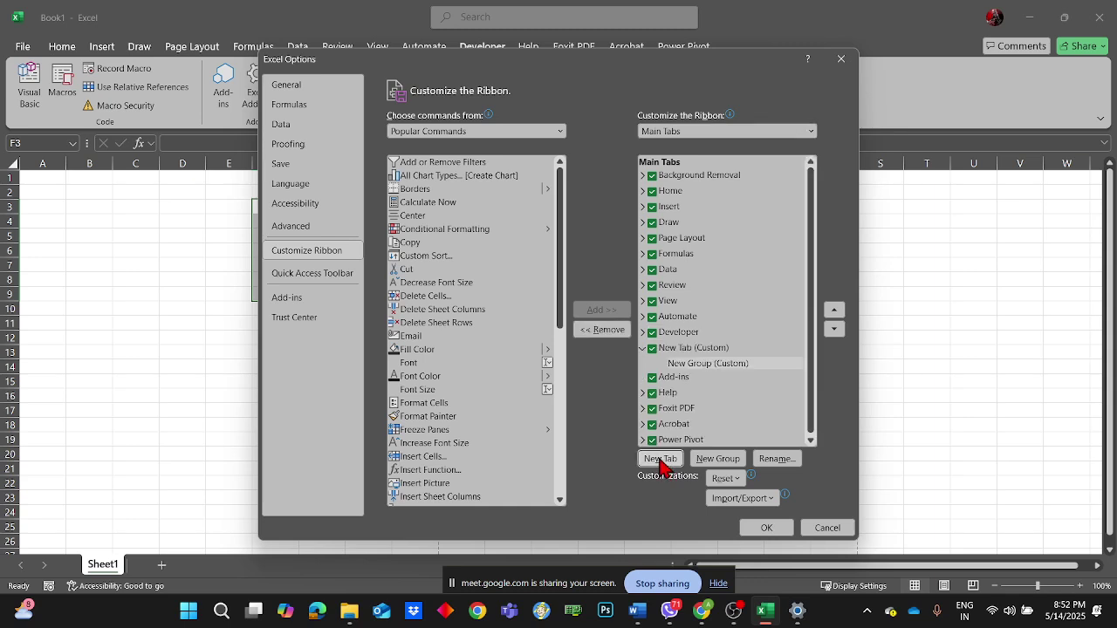
click(698, 352)
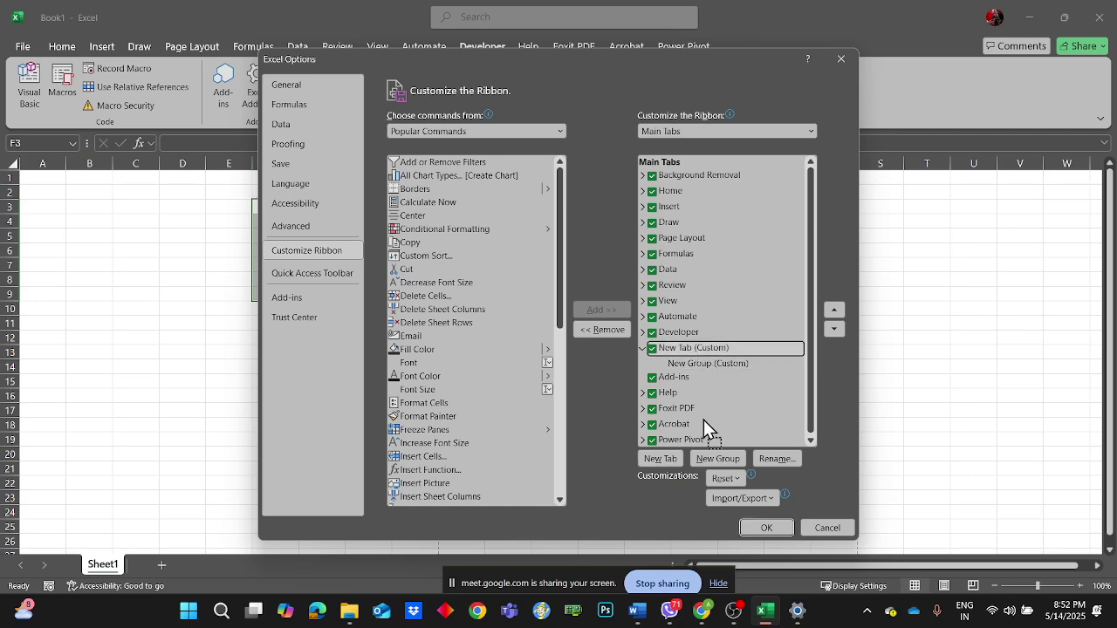
scroll(703, 420, down, 1)
drag(681, 446, 679, 444)
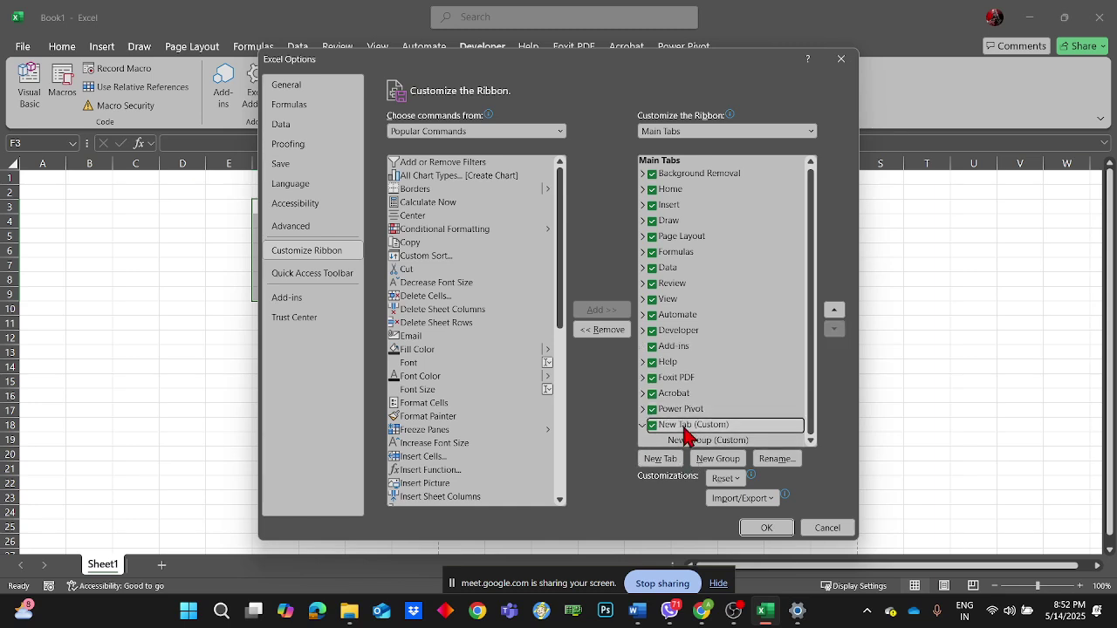
- Rename the new custom ribbon tab with a person's first name
right_click(686, 429)
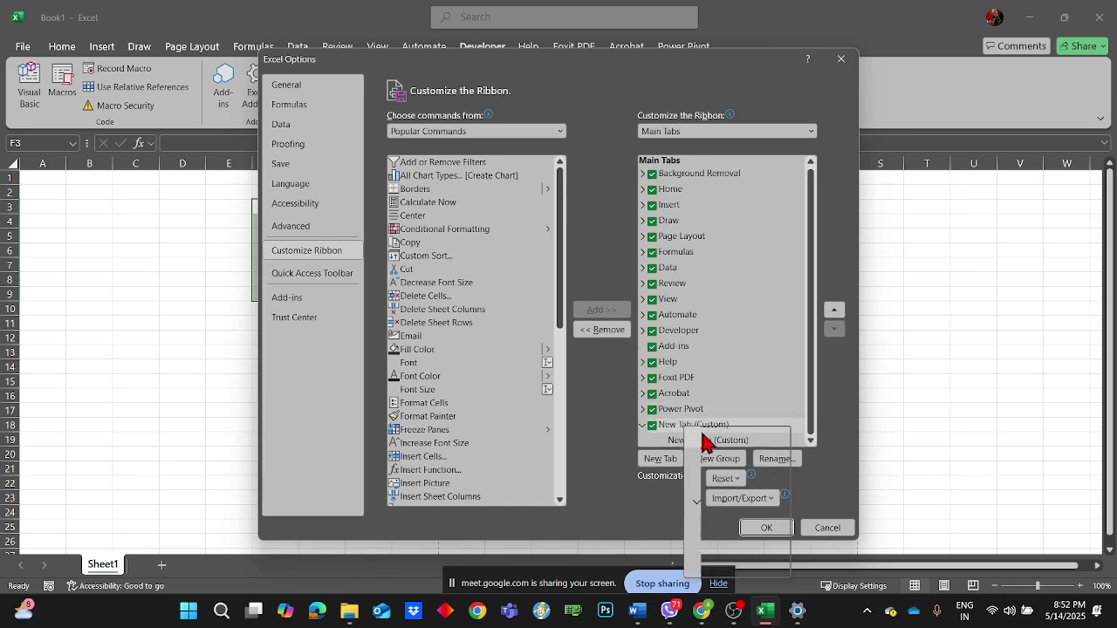
click(756, 485)
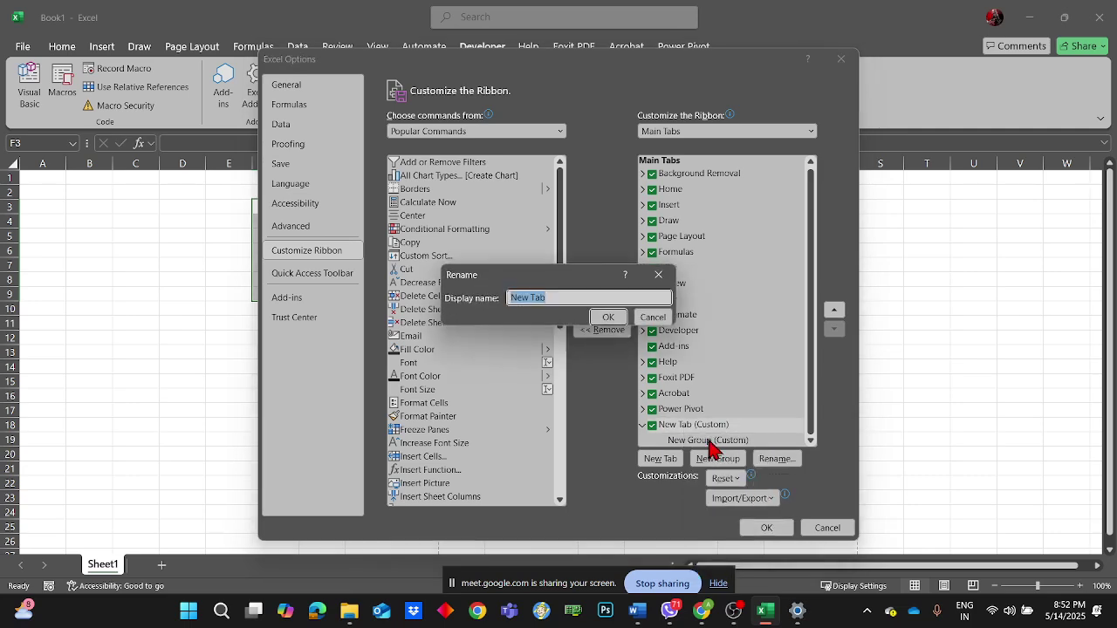
text(Azzam)
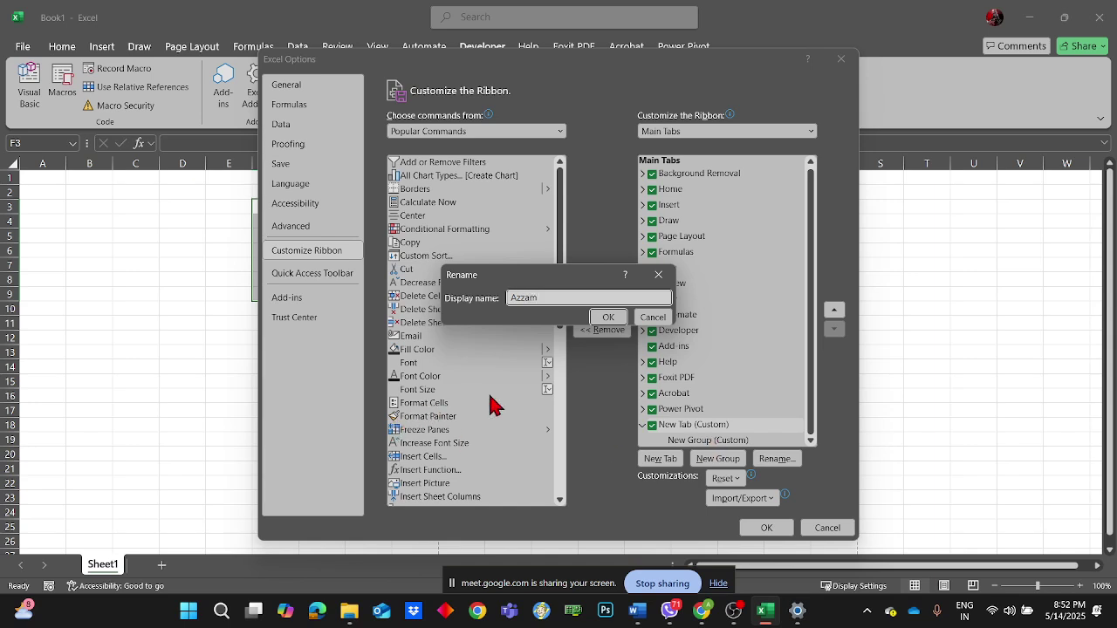
click(610, 320)
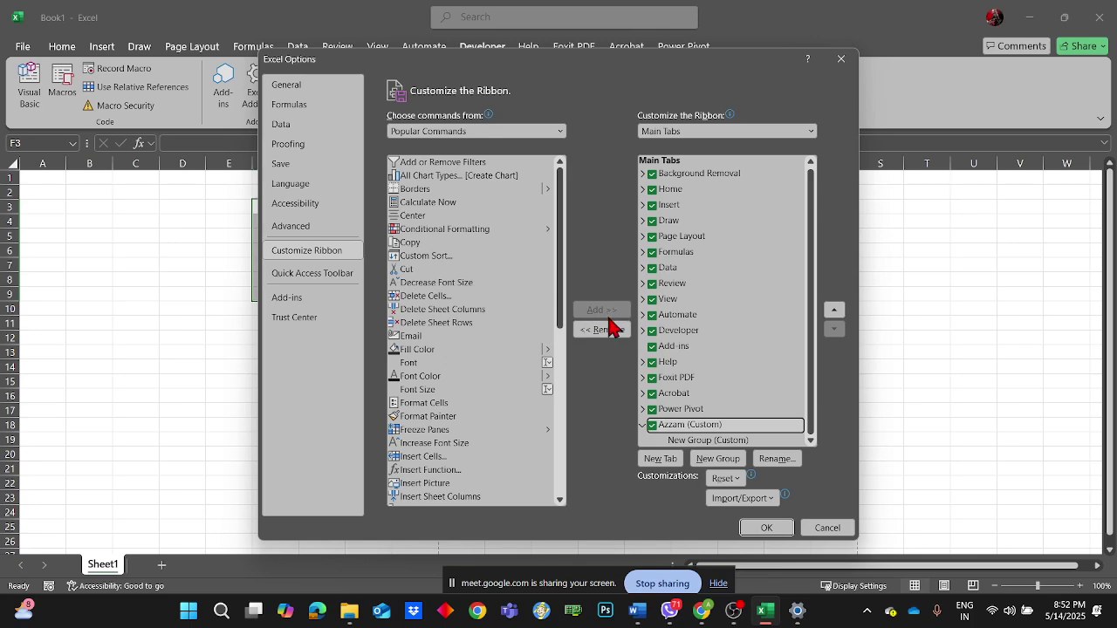
- Rename the custom tab's new group as Creative and give it the orange square symbol
click(719, 440)
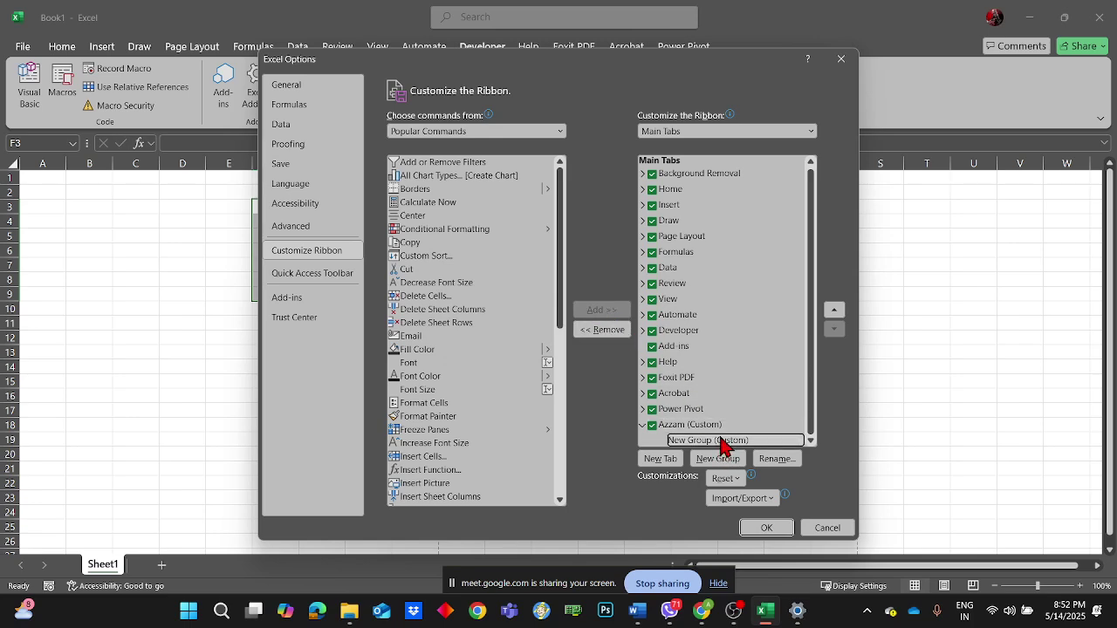
right_click(722, 447)
click(712, 440)
click(776, 459)
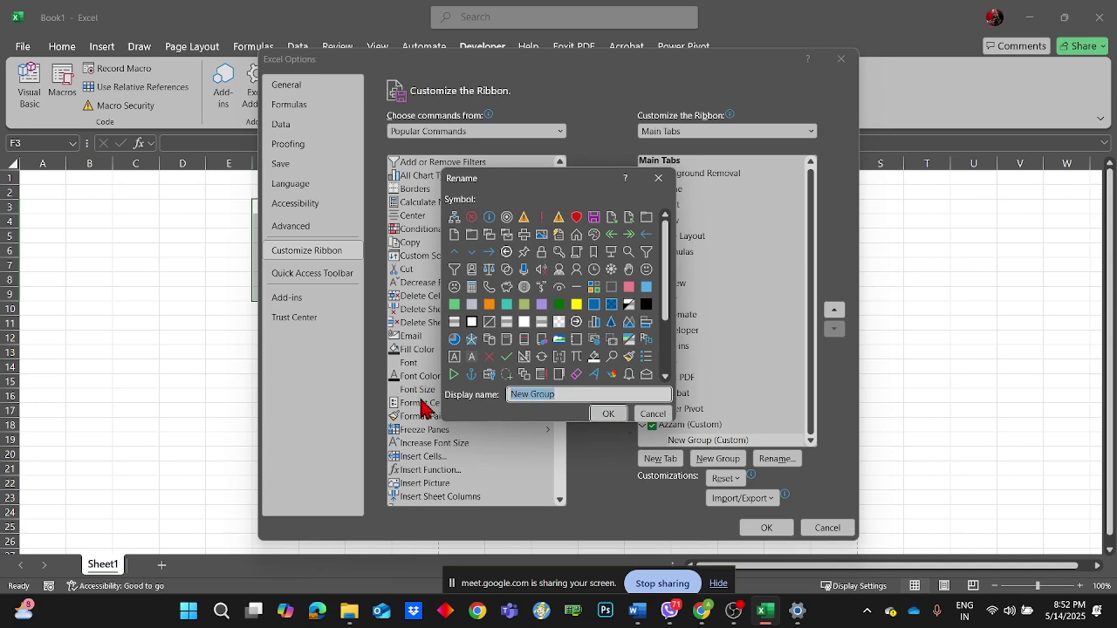
text(Creative)
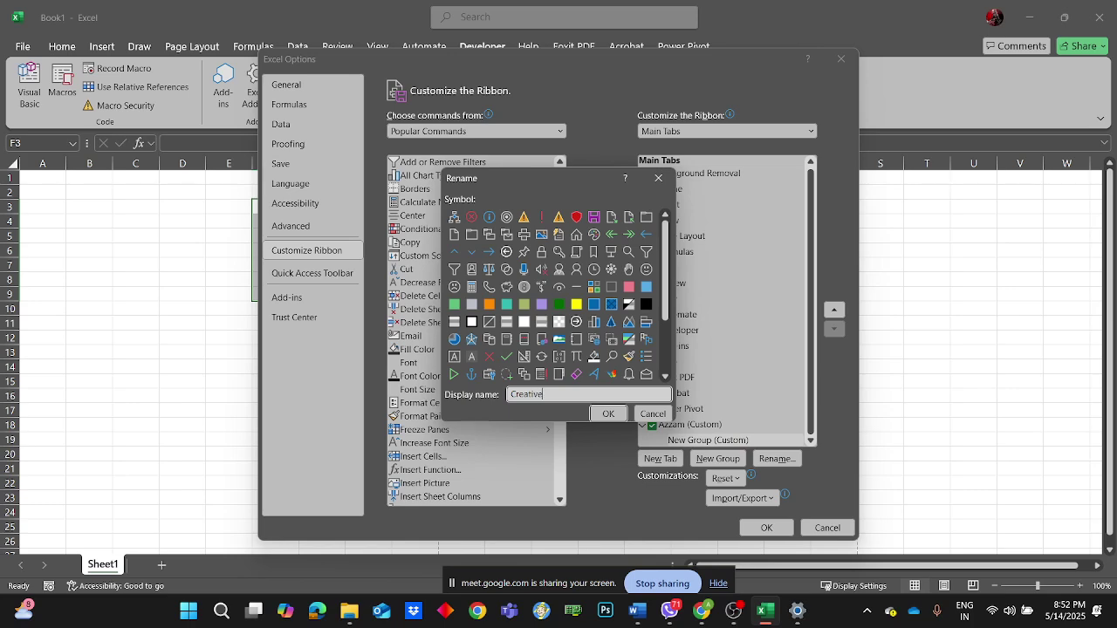
click(489, 306)
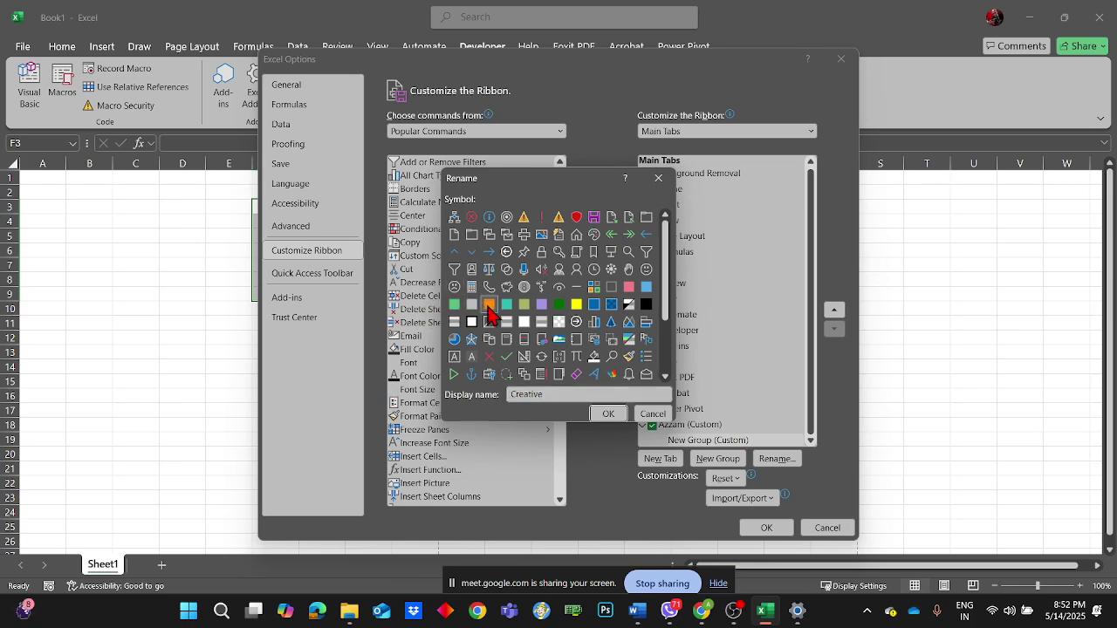
click(607, 416)
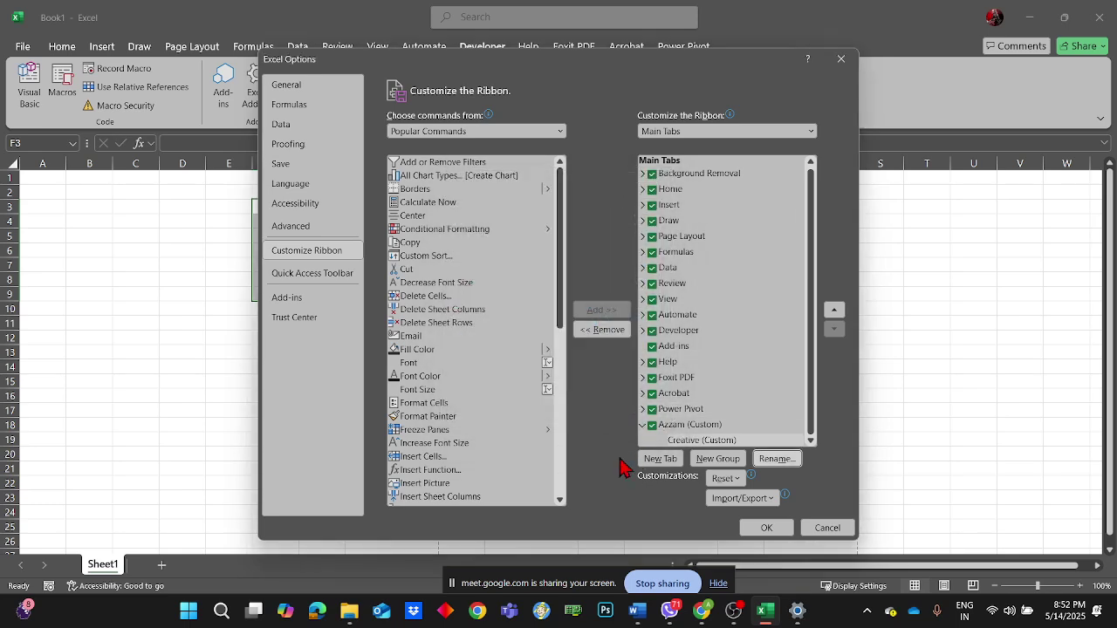
- List all commands and add the text Align Left command to the custom tab's Creative group
click(717, 440)
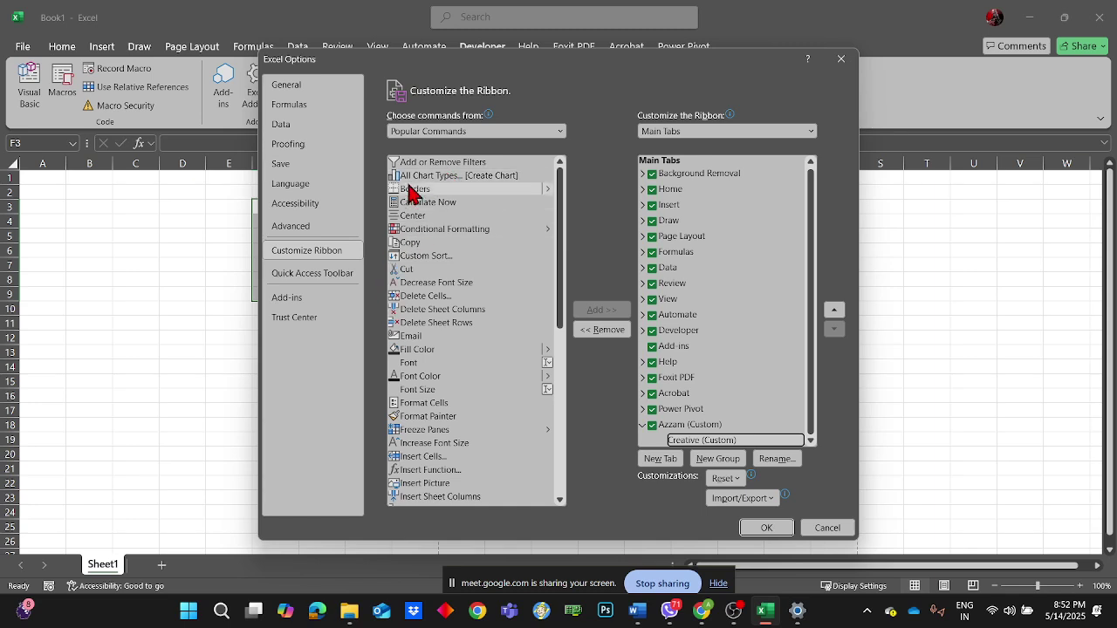
click(428, 132)
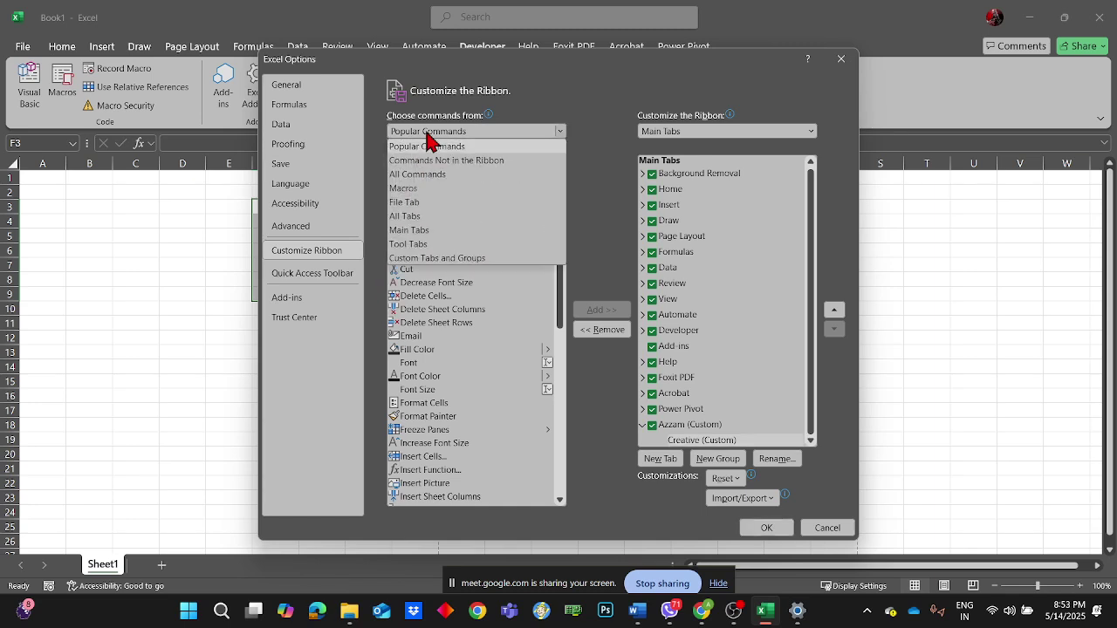
click(428, 179)
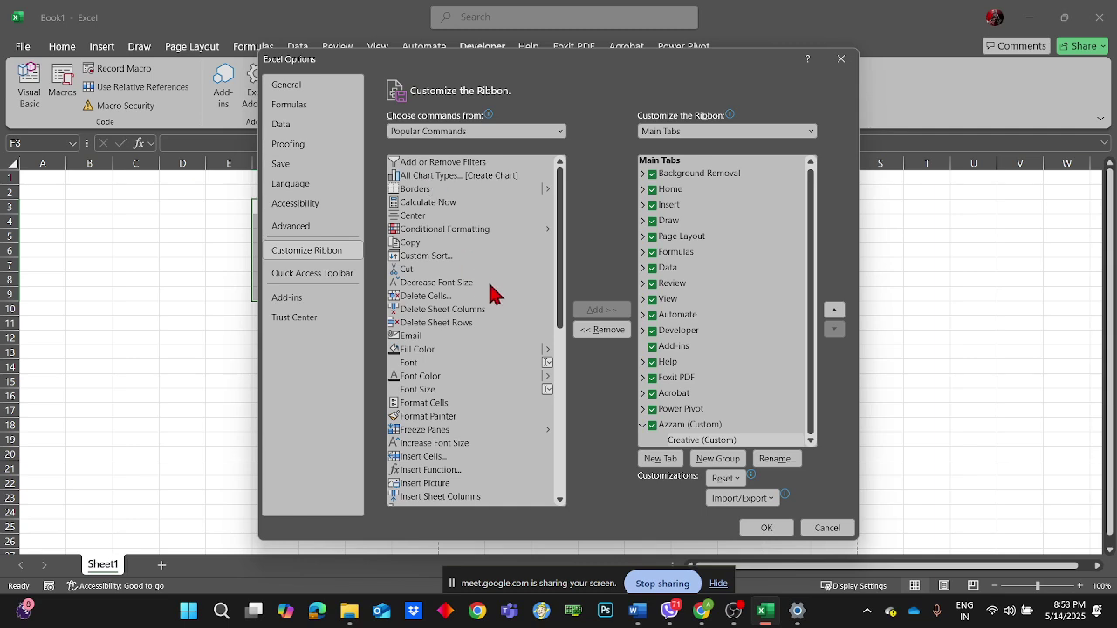
scroll(541, 314, down, 8)
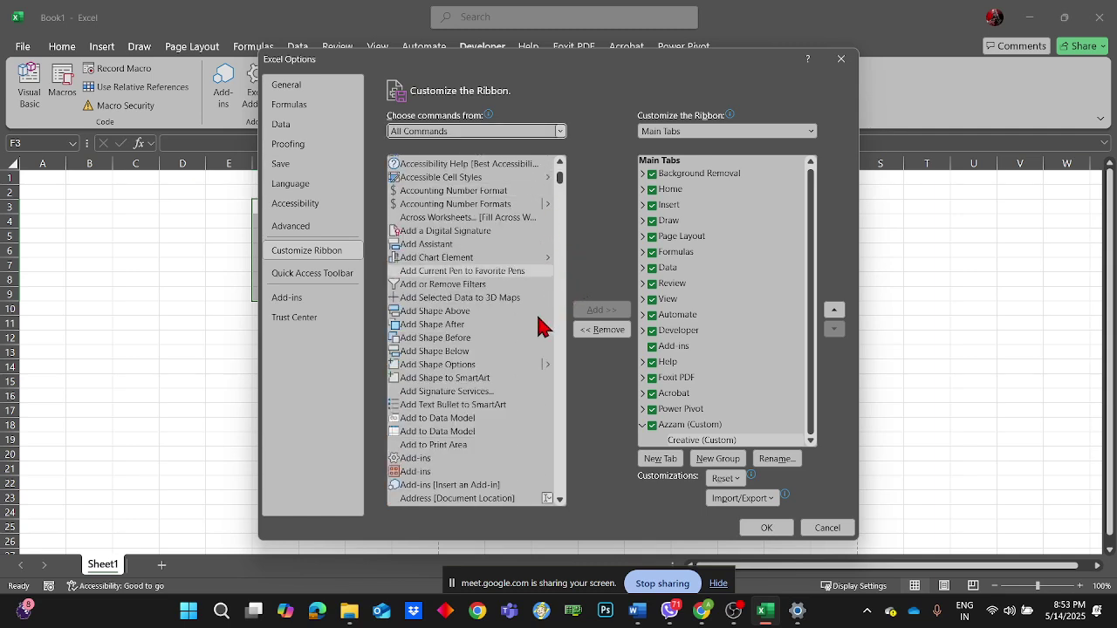
scroll(539, 329, down, 9)
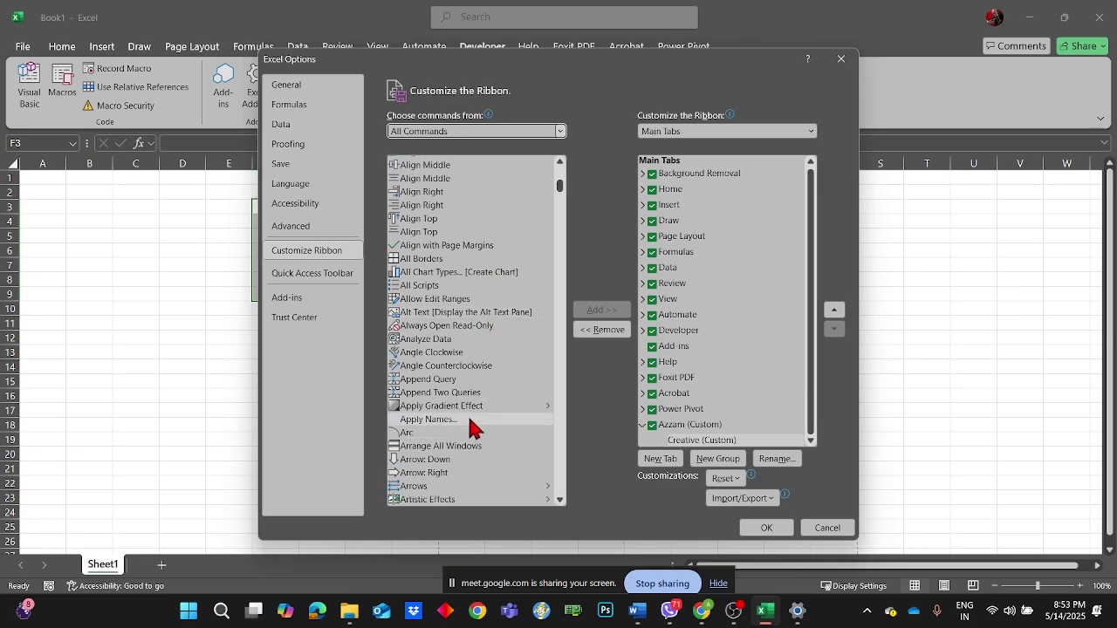
scroll(469, 404, up, 3)
click(434, 242)
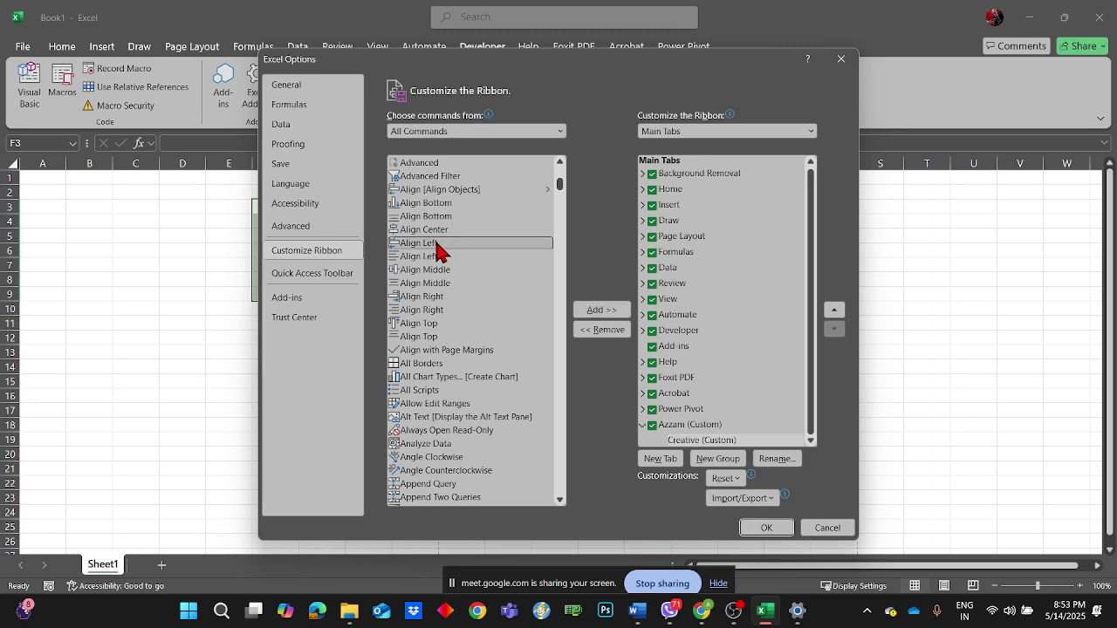
click(435, 257)
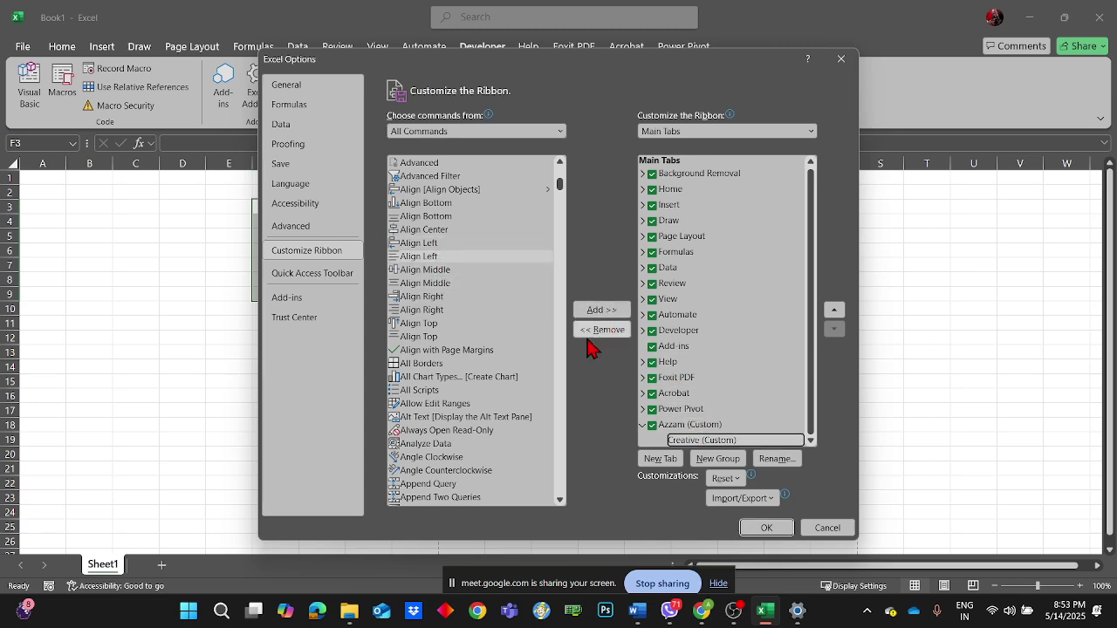
click(589, 310)
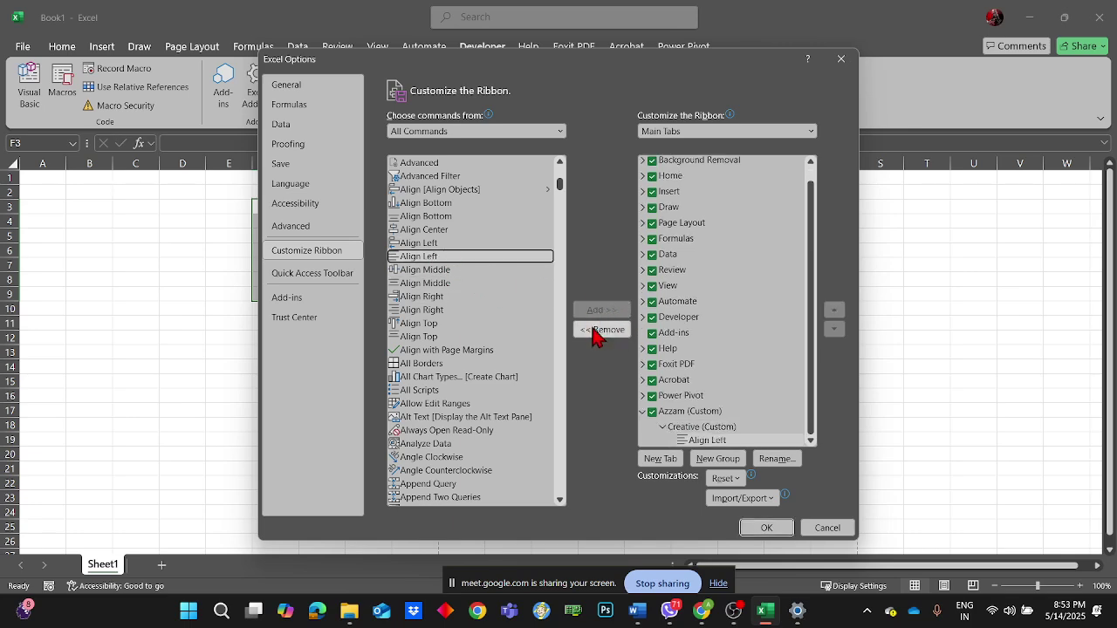
- Add the object Align Left, Align Center and Align Middle commands to the Creative group
click(437, 244)
click(596, 311)
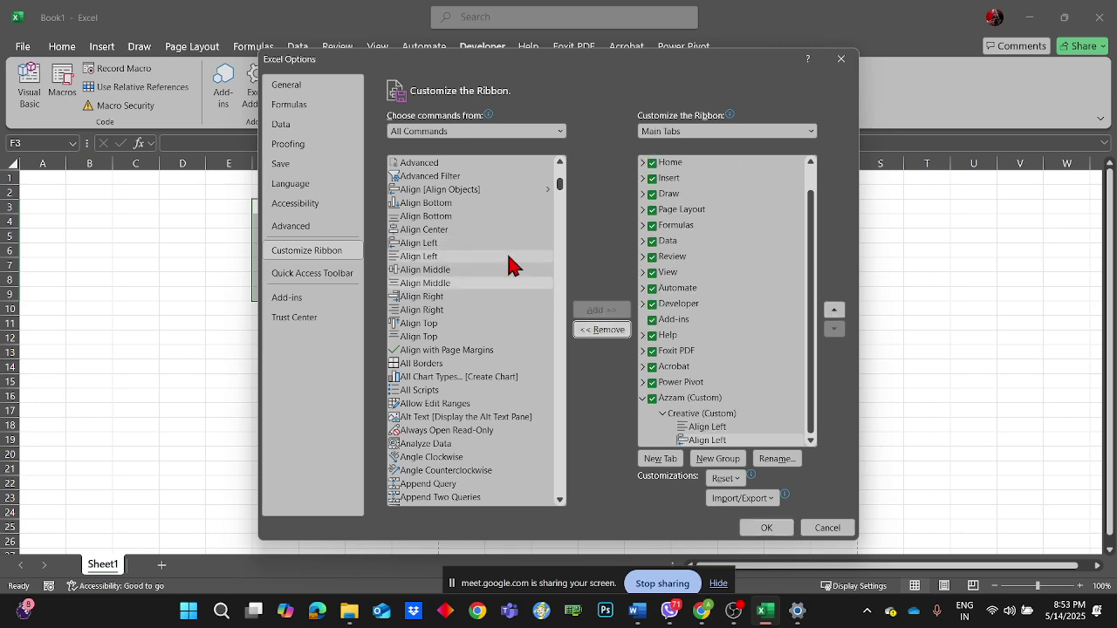
click(452, 230)
click(602, 310)
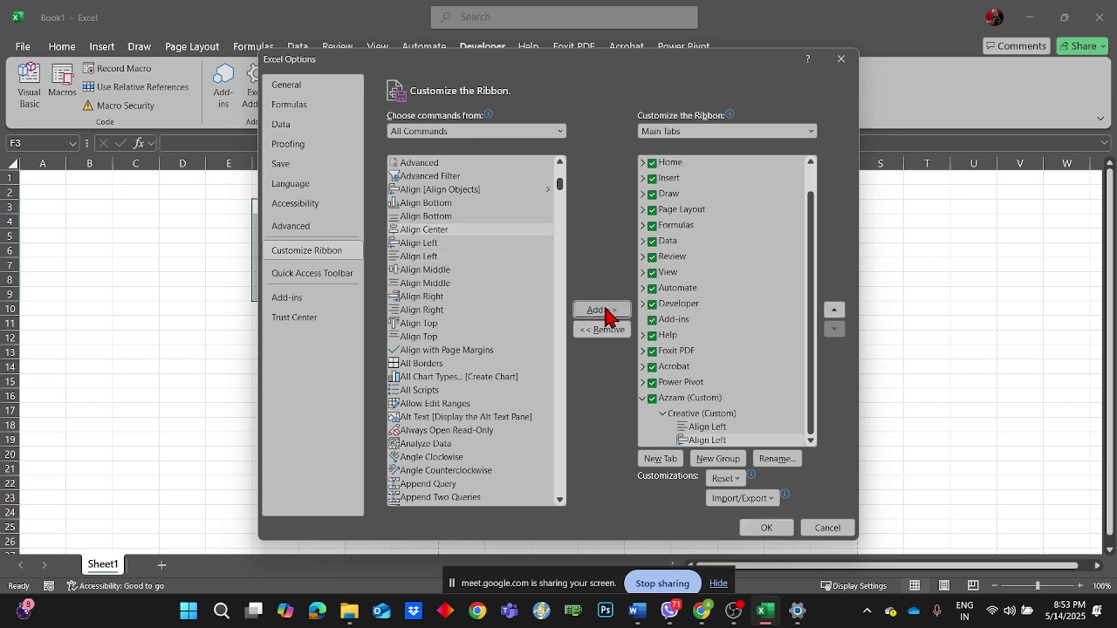
click(472, 270)
click(598, 311)
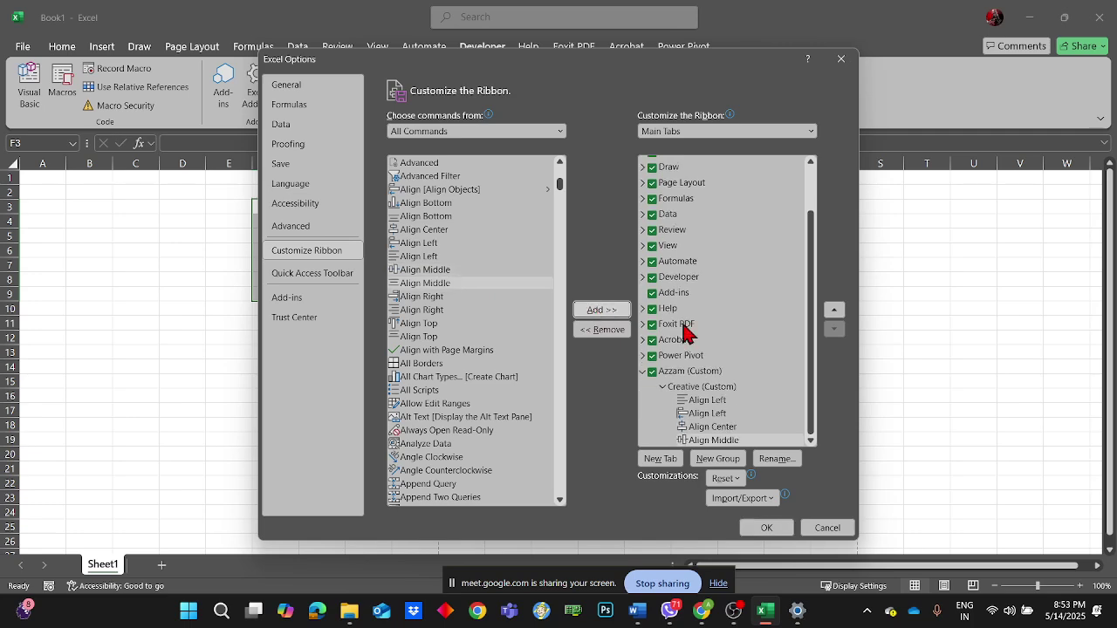
- Add a second group to the custom tab and rename it Art
click(718, 463)
click(719, 445)
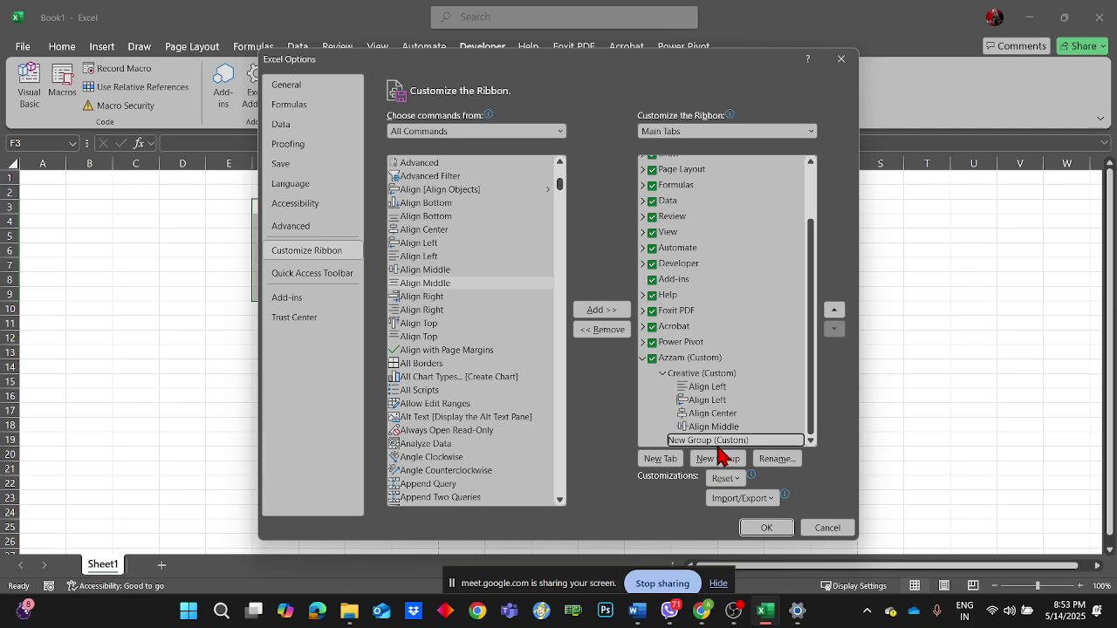
click(773, 459)
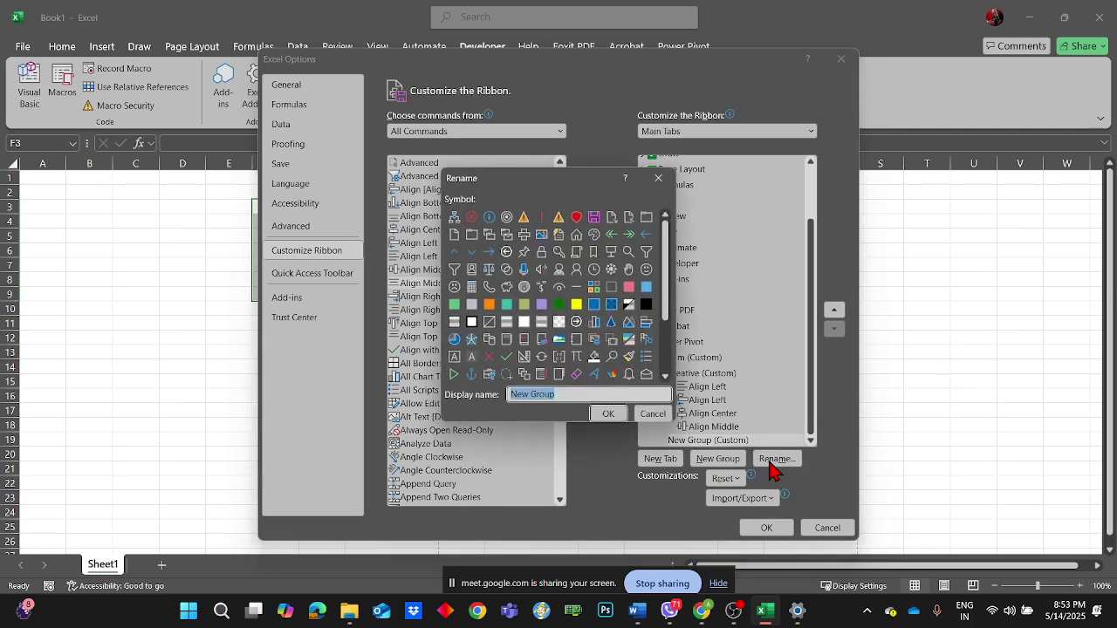
text(A)
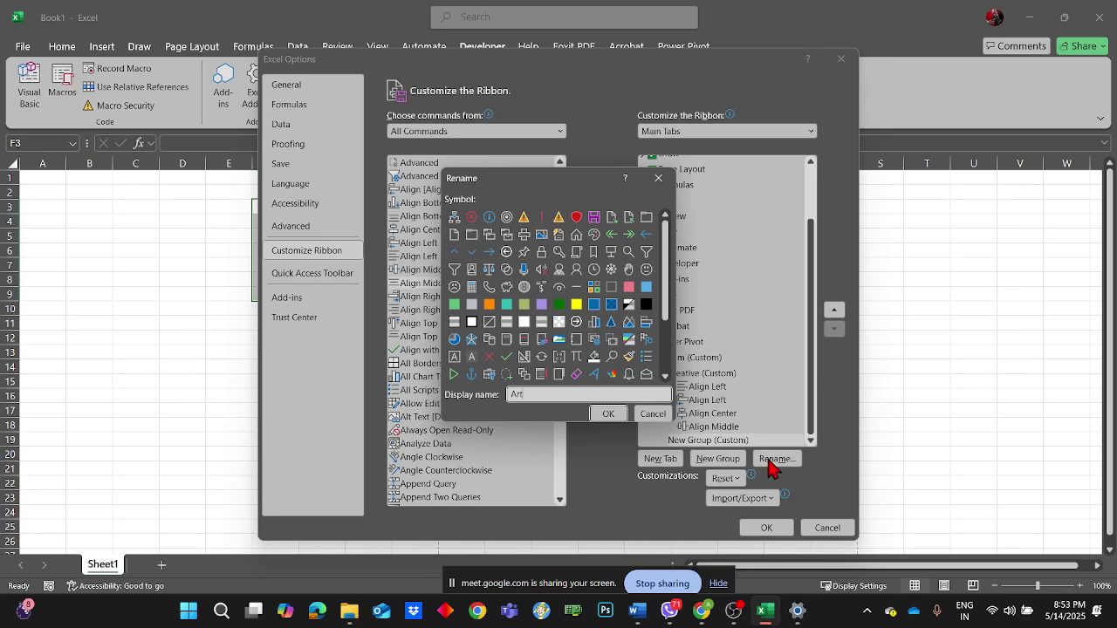
text(rt)
click(610, 416)
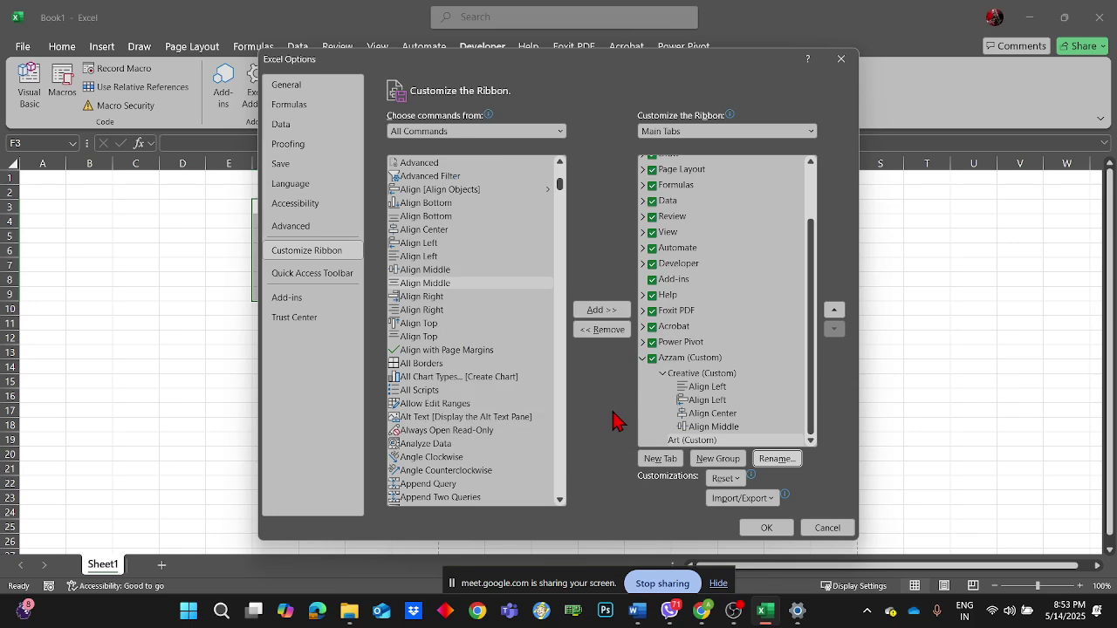
- Add All Scripts, Alt Text, Always Open Read-Only and Analyze Data to the Art group and apply the ribbon customization
click(494, 391)
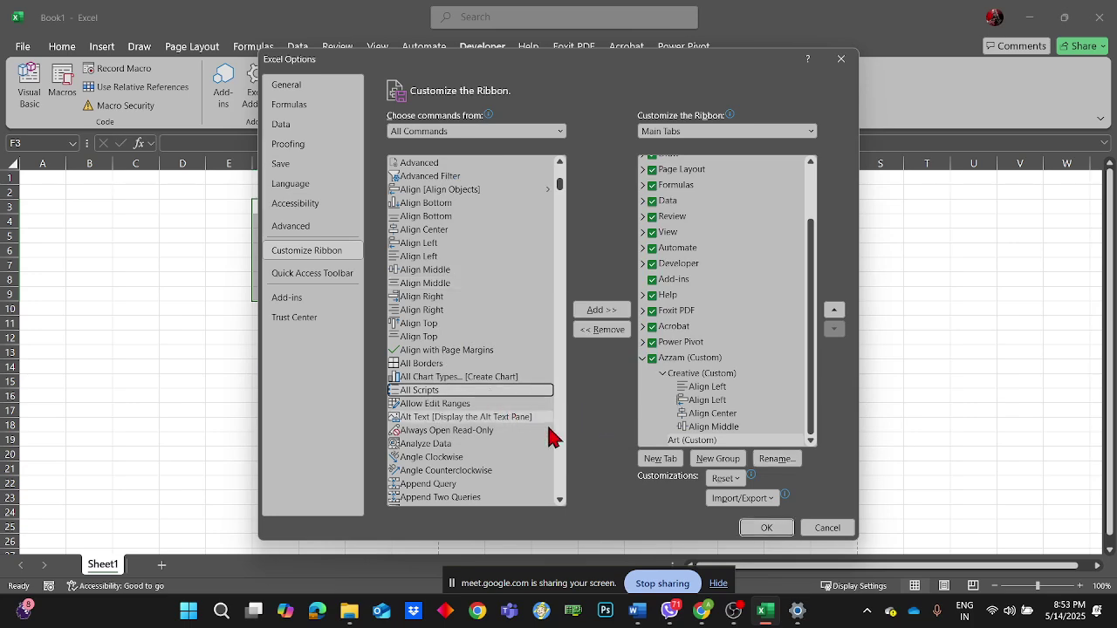
click(584, 314)
click(467, 417)
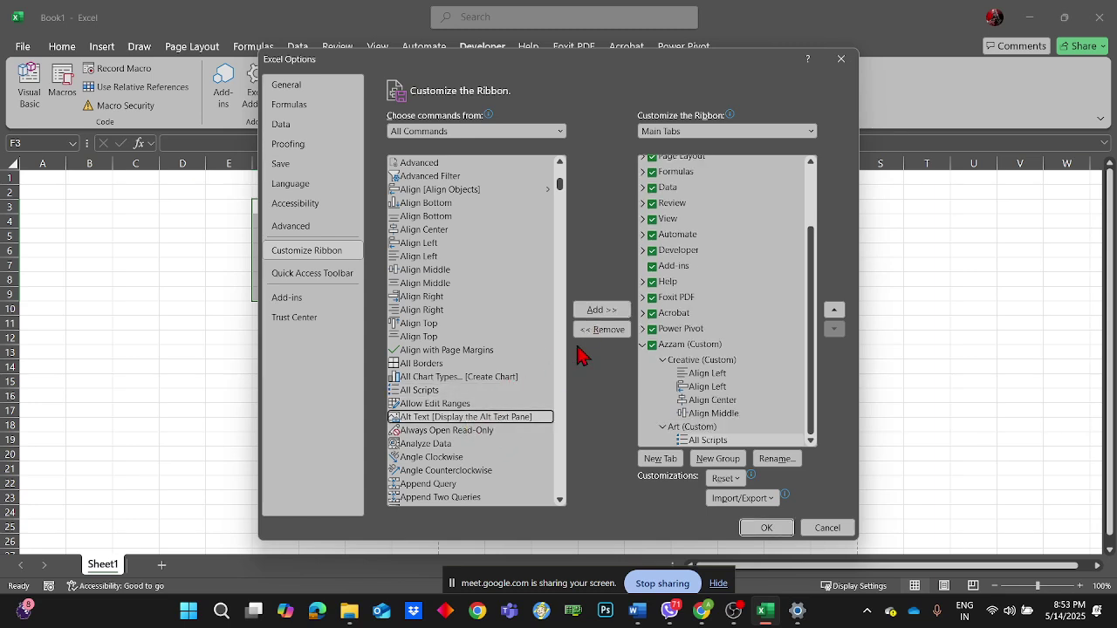
click(601, 314)
click(488, 431)
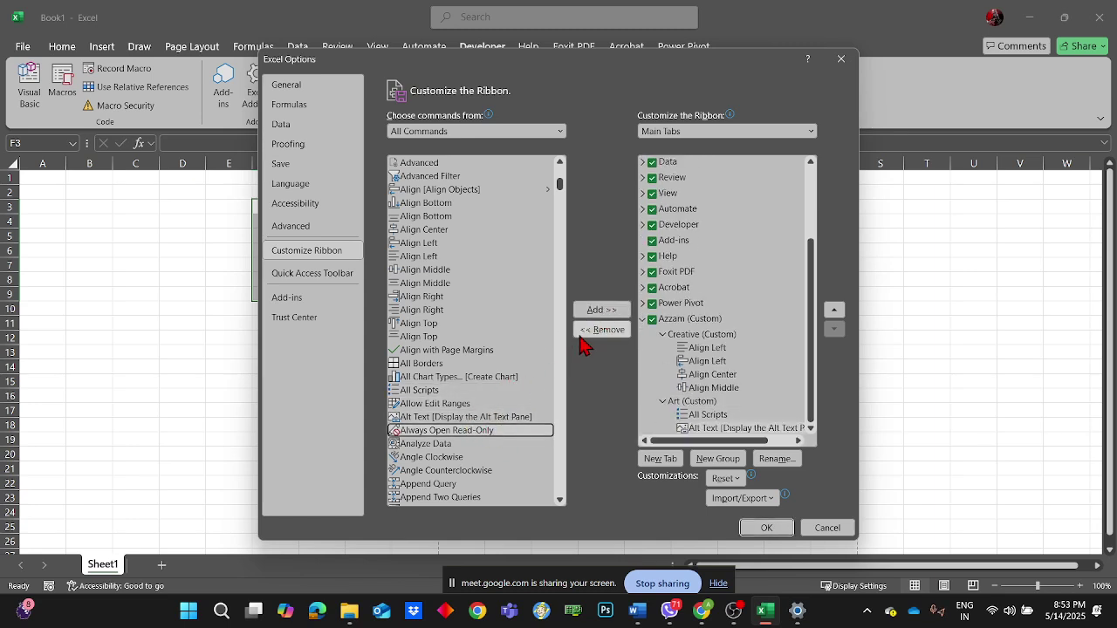
click(601, 311)
click(601, 311)
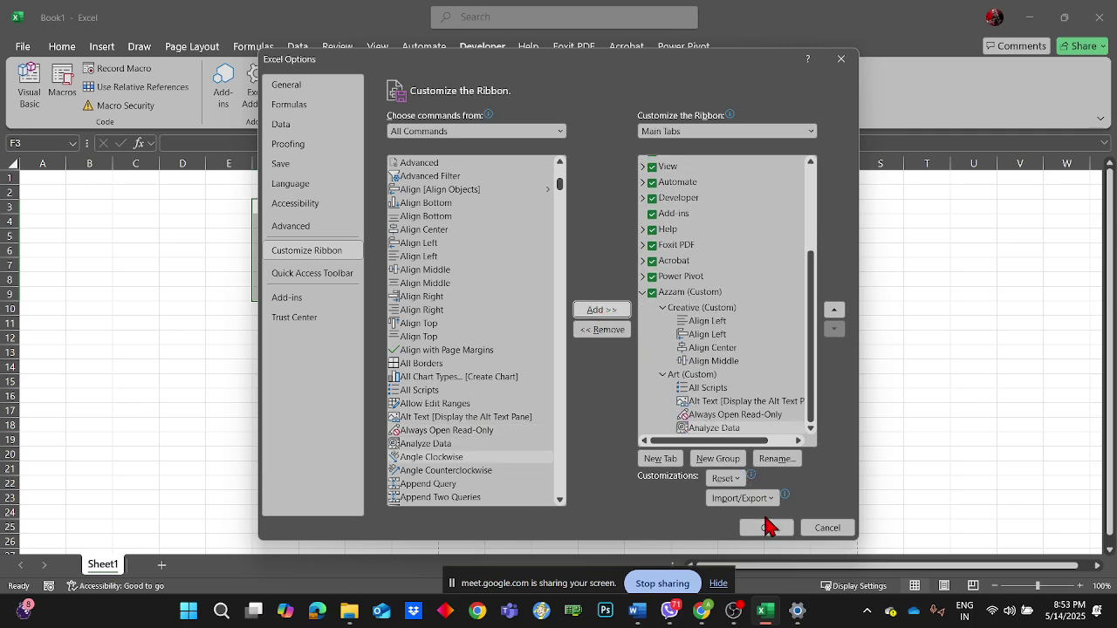
click(766, 528)
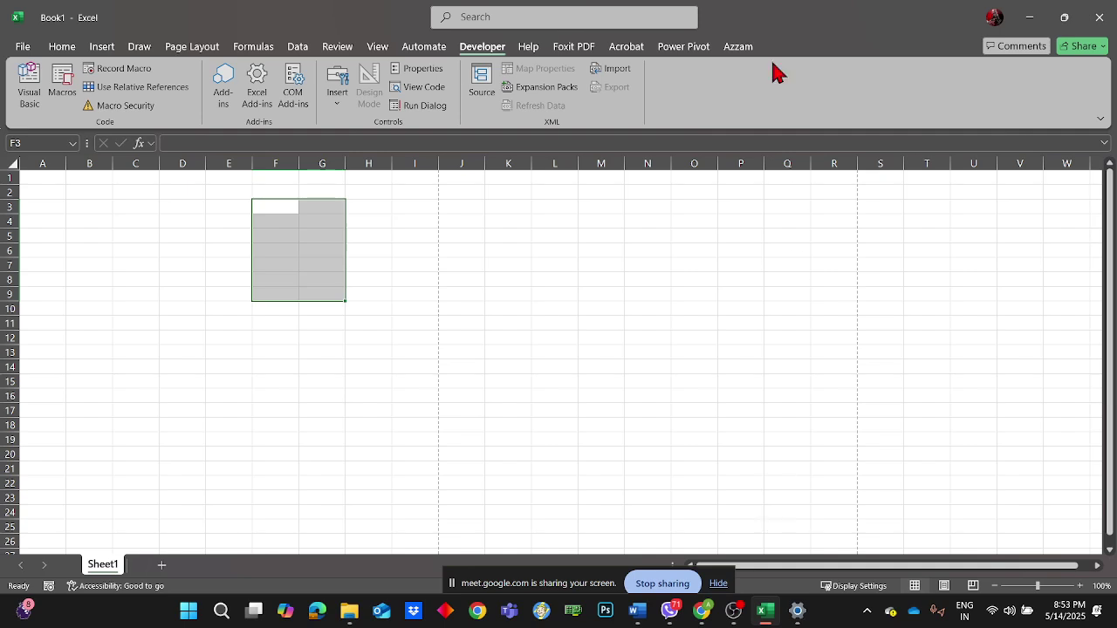
- Show the new custom tab with its Creative and Art groups, and briefly view the Power Pivot commands
click(739, 48)
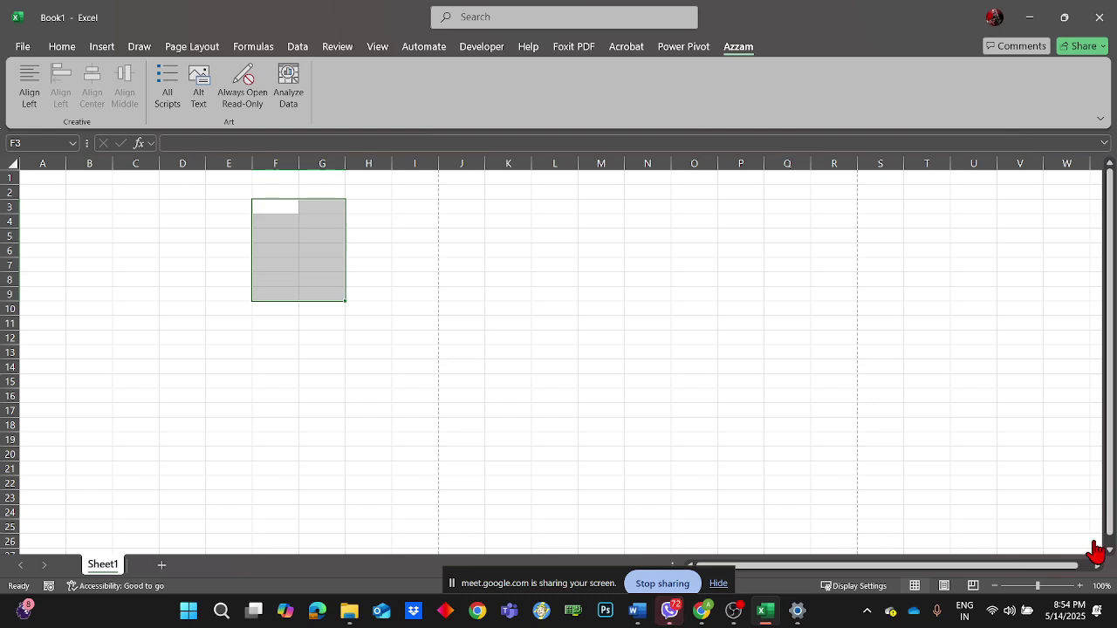
click(548, 252)
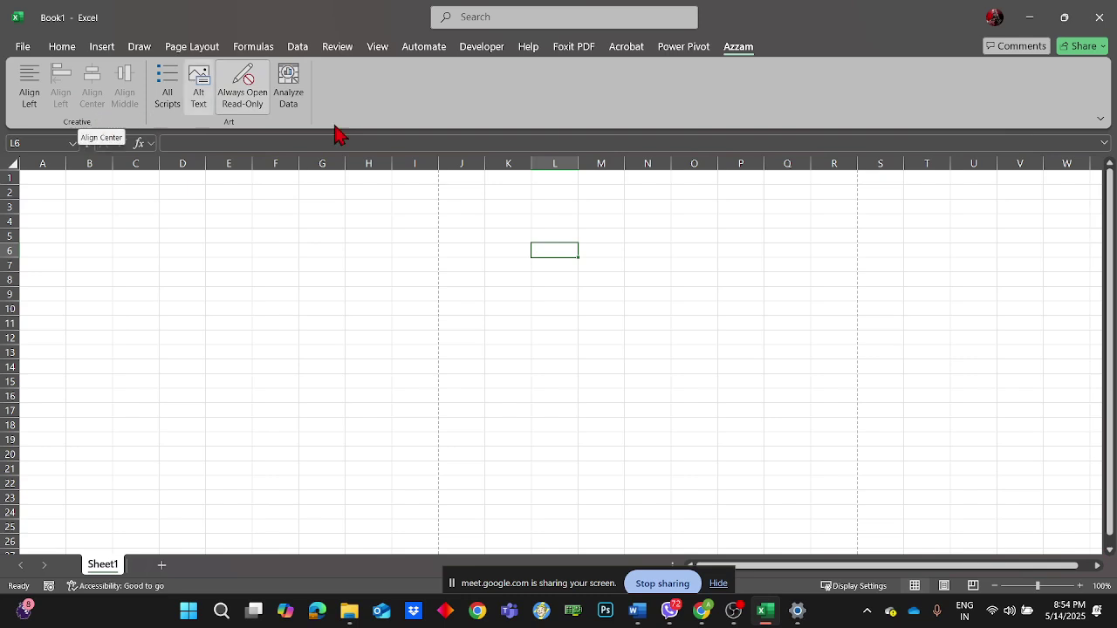
click(680, 49)
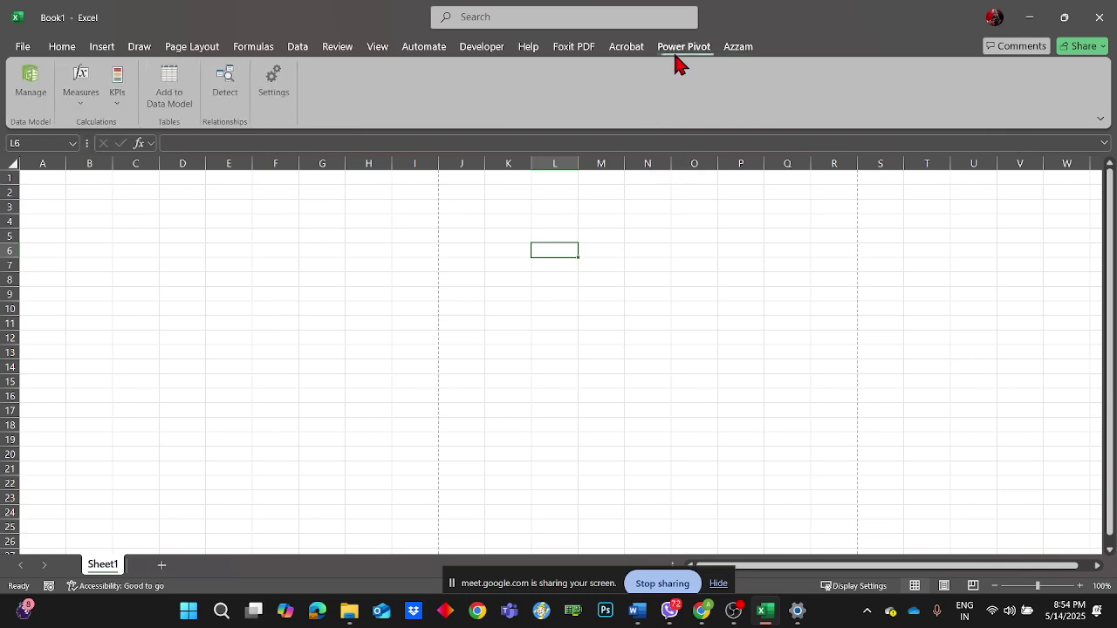
click(736, 49)
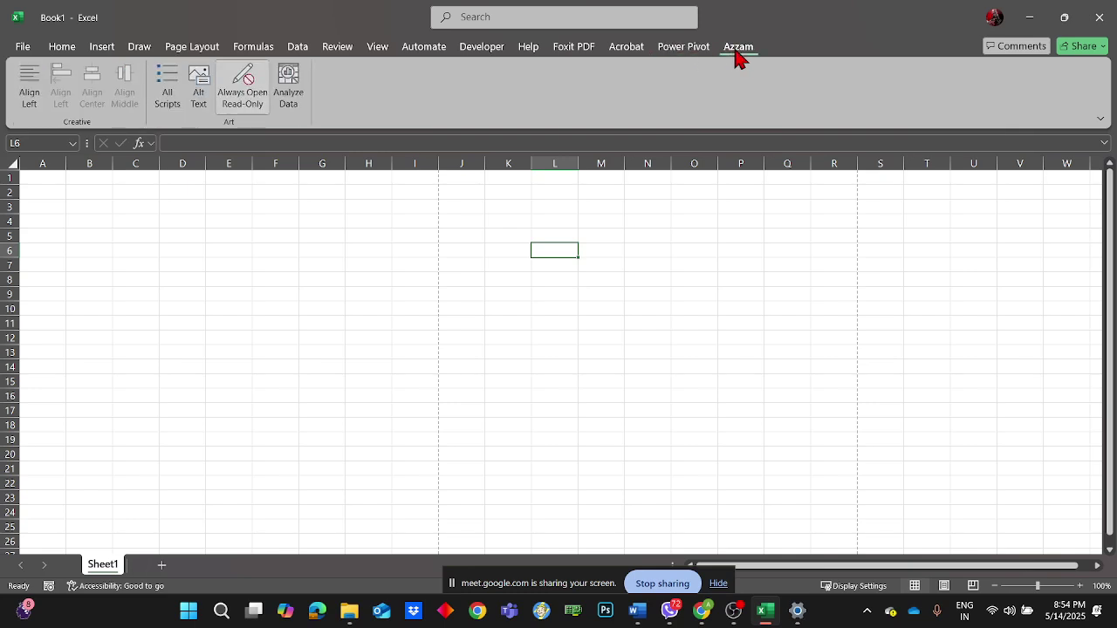
double_click(737, 48)
double_click(738, 48)
- Hide the Home, Insert, Draw, Page Layout and Formulas tabs from the ribbon and apply the change
right_click(735, 53)
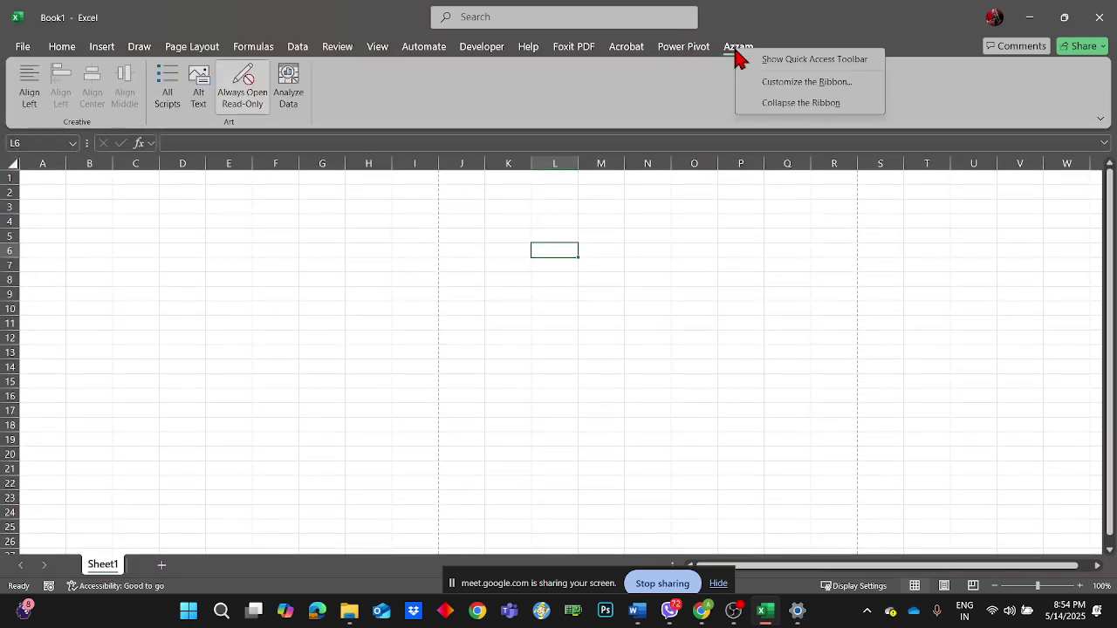
click(809, 83)
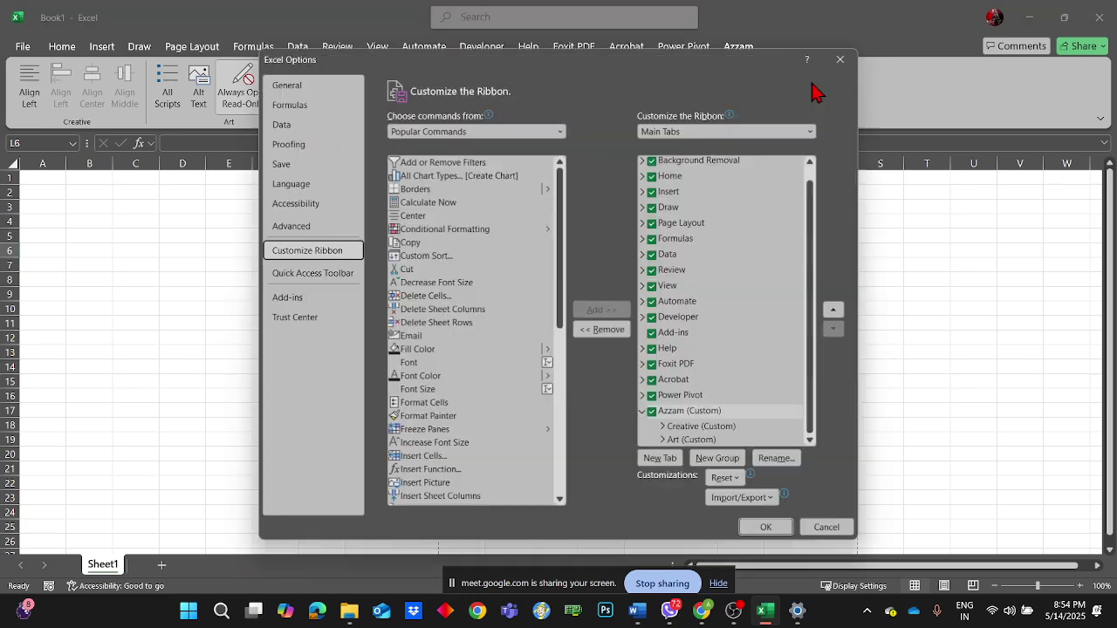
click(651, 176)
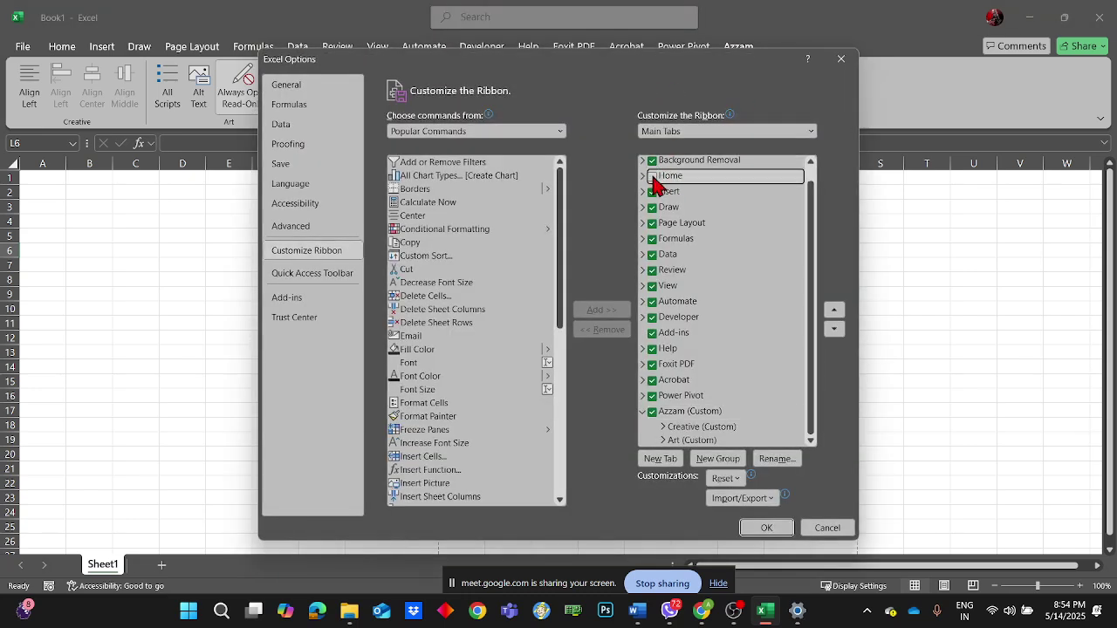
click(653, 191)
click(652, 207)
click(652, 223)
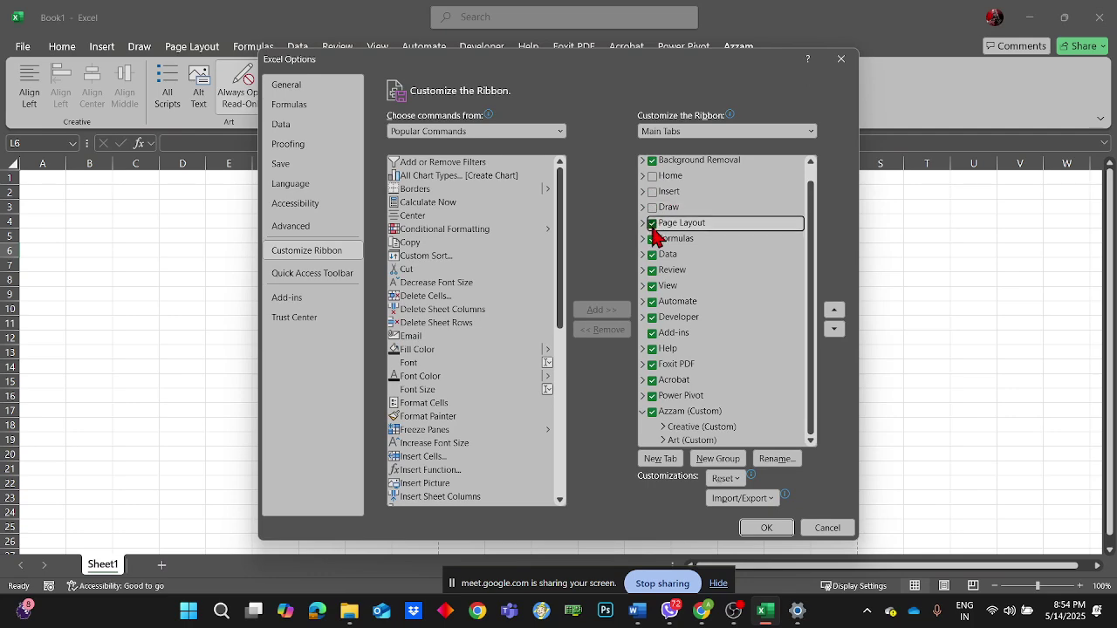
click(653, 240)
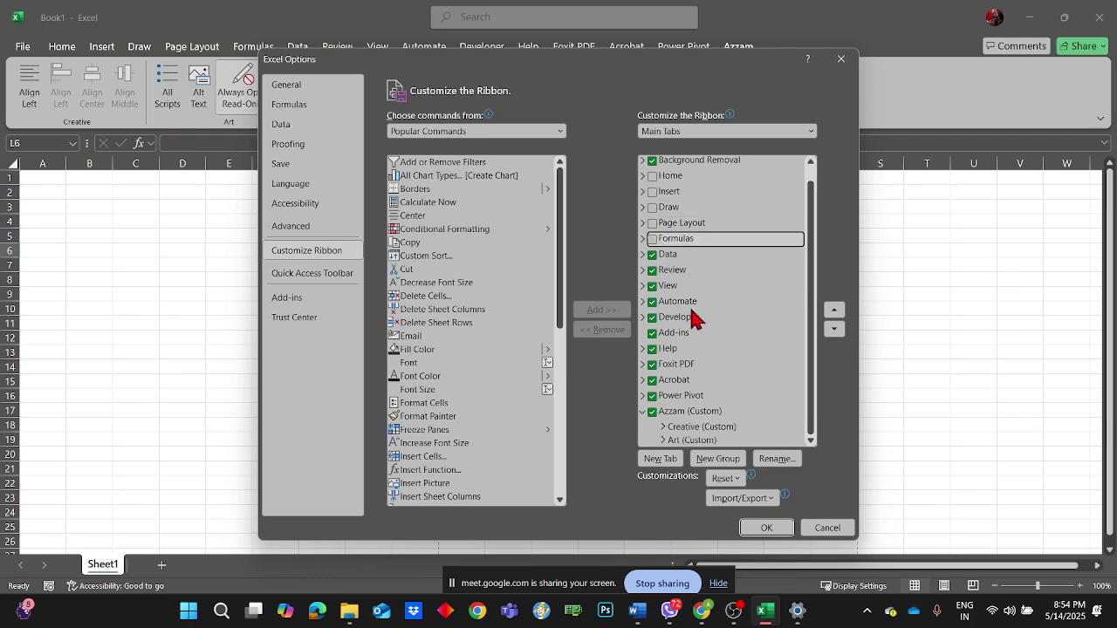
click(766, 528)
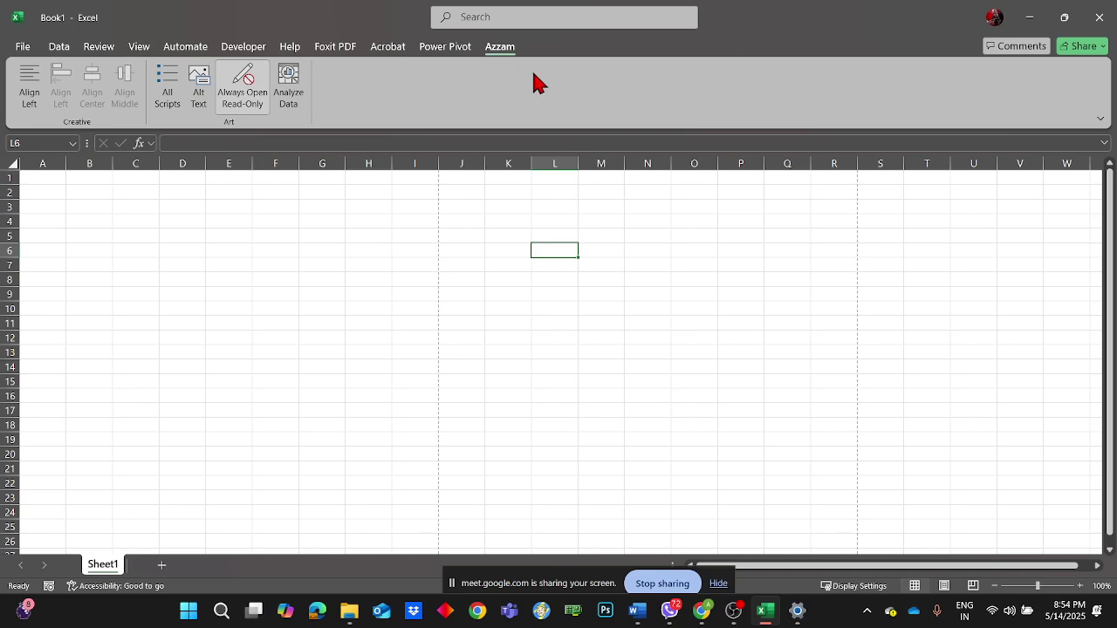
right_click(544, 49)
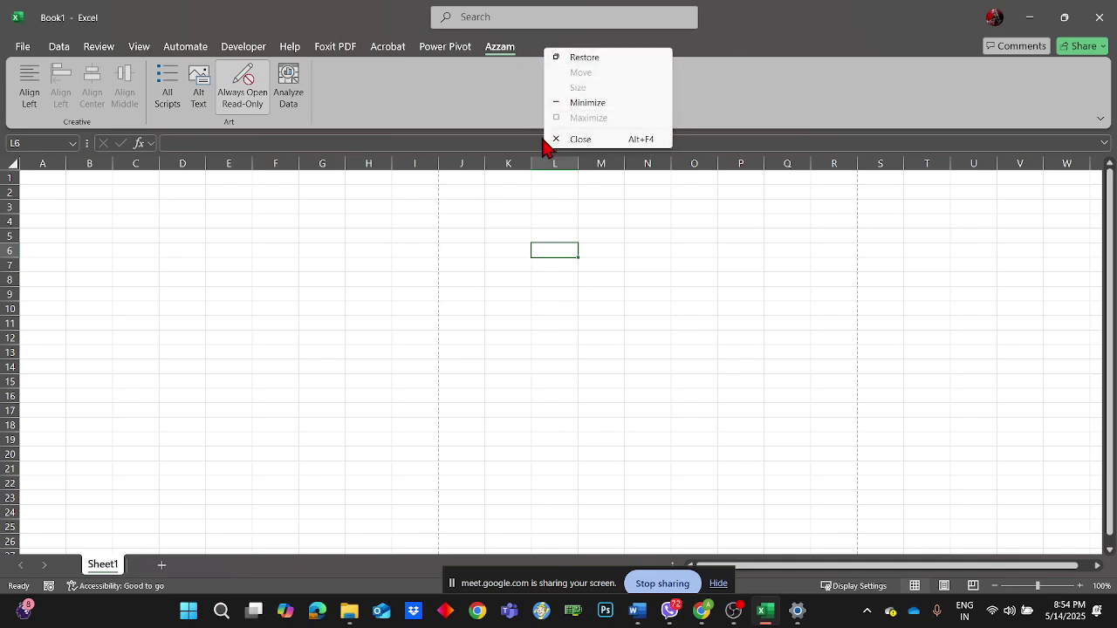
double_click(501, 53)
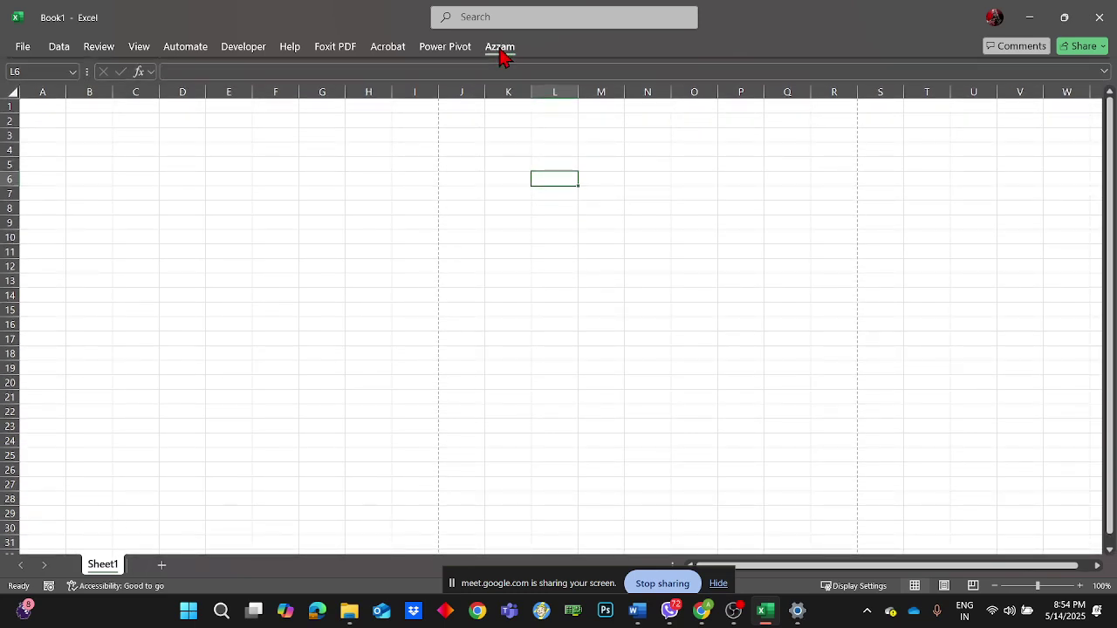
double_click(502, 52)
- Restore the Home, Draw, Page Layout and Formulas tabs in the ribbon customization settings
right_click(502, 52)
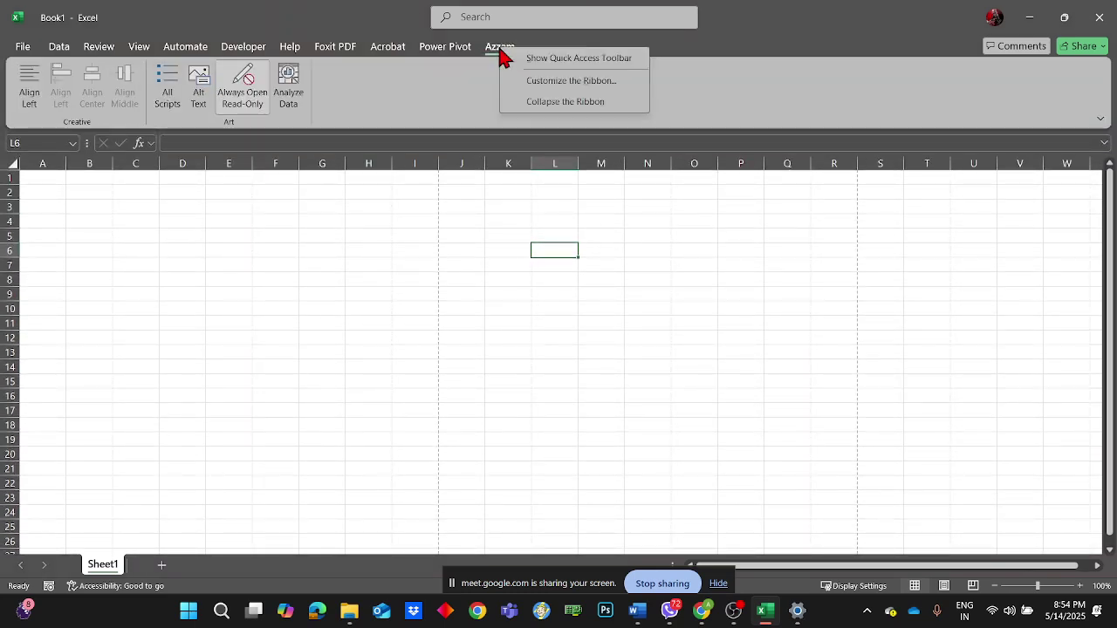
click(578, 87)
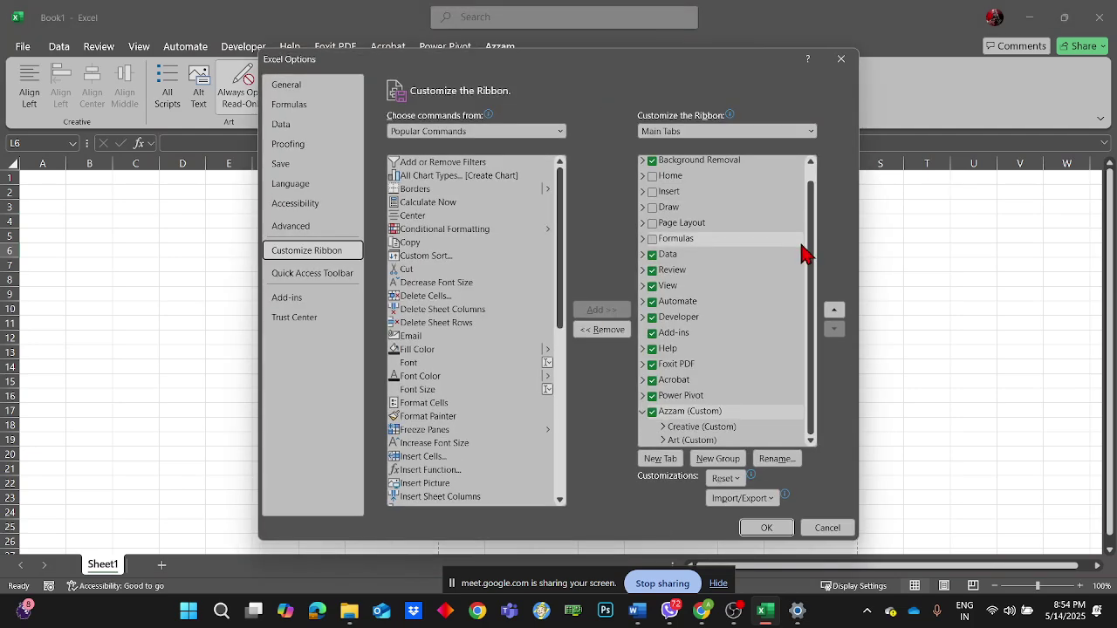
click(652, 175)
click(652, 207)
click(657, 224)
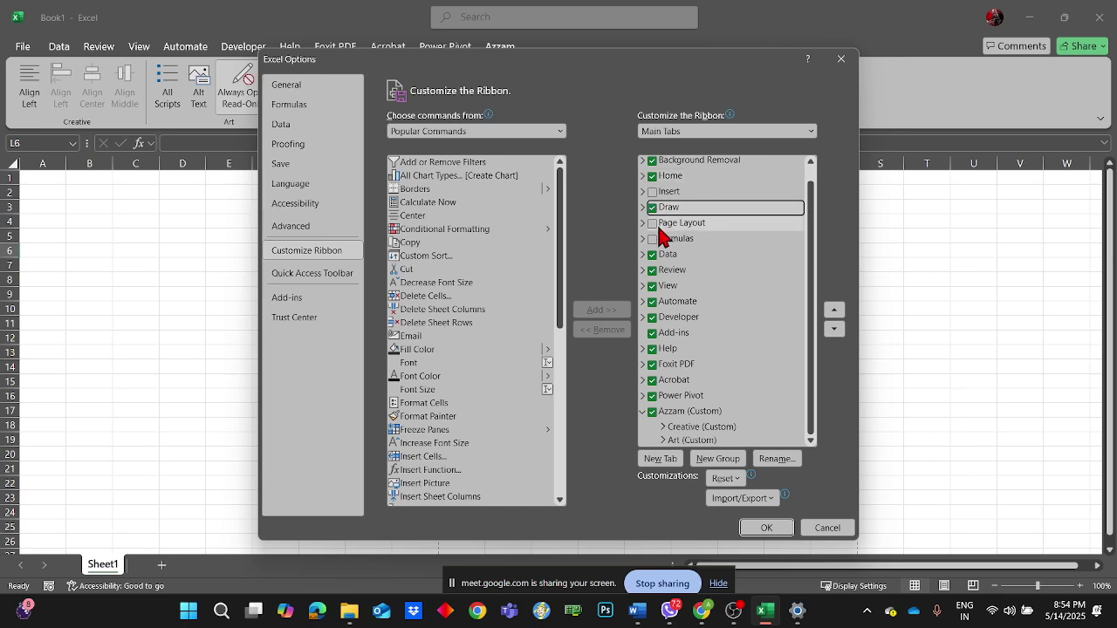
click(652, 224)
click(653, 238)
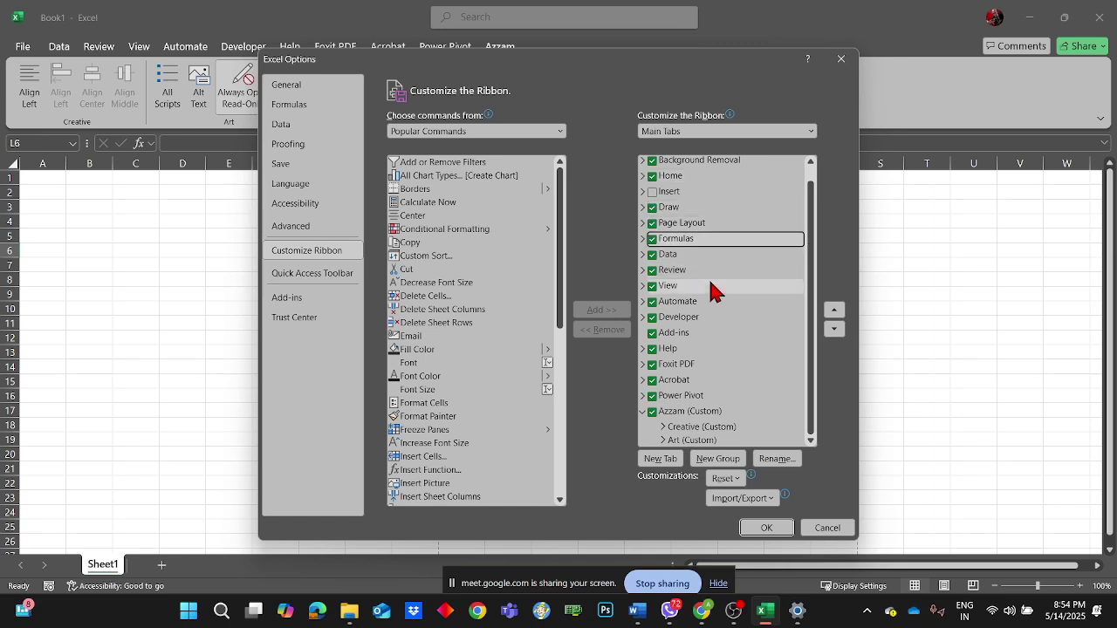
- Review the tab set choices and the Popular Commands list, and apply the ribbon customization
click(673, 133)
click(674, 135)
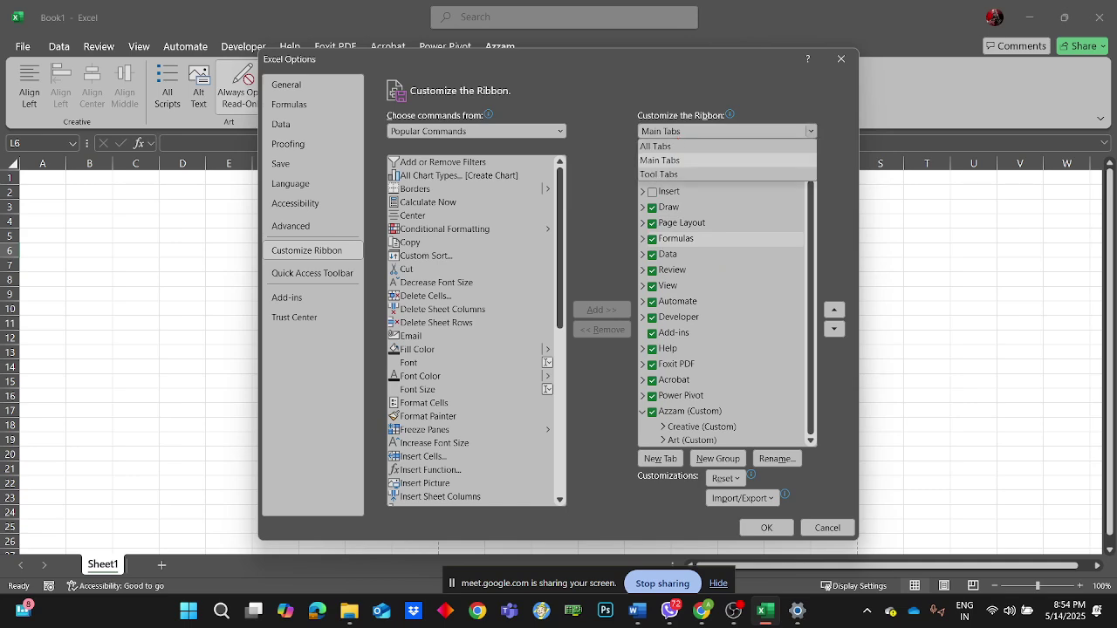
click(599, 165)
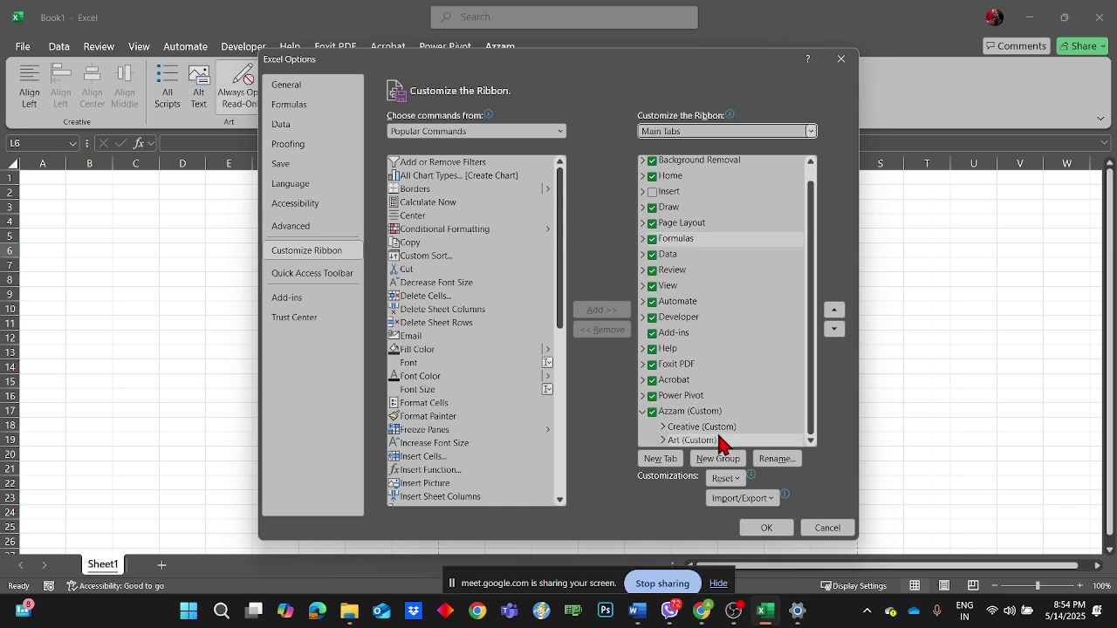
scroll(429, 392, down, 9)
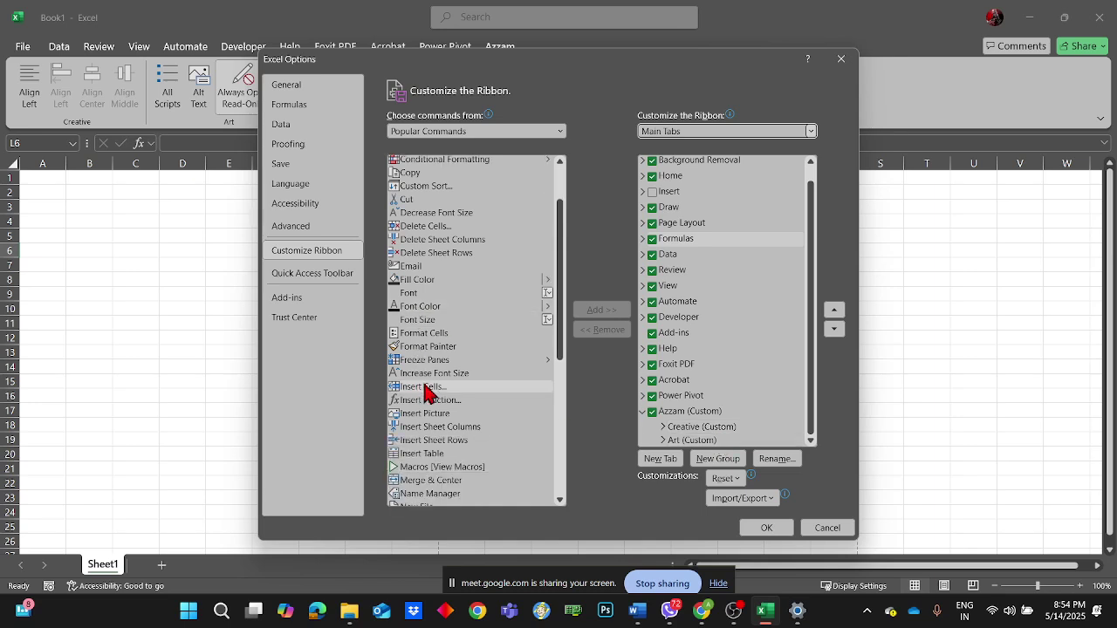
scroll(469, 428, down, 1)
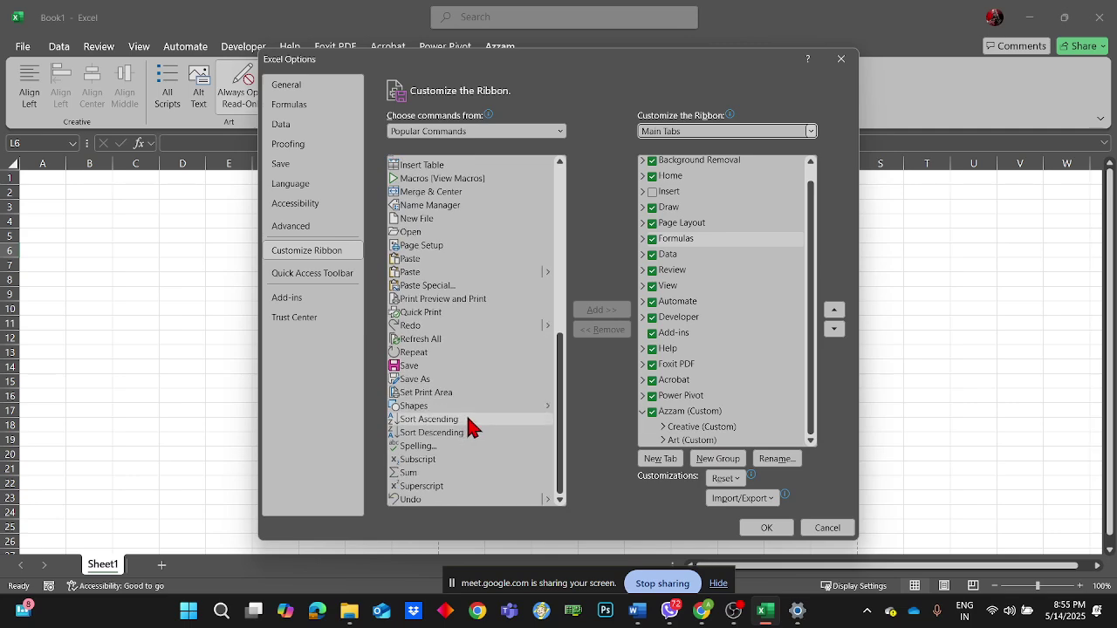
scroll(469, 427, up, 9)
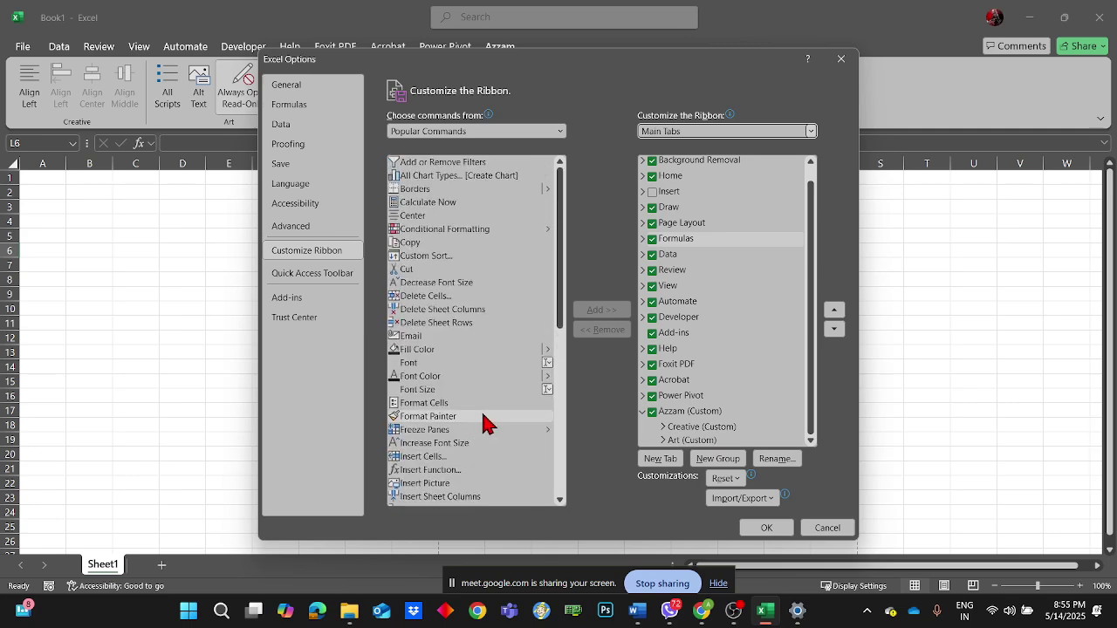
click(756, 530)
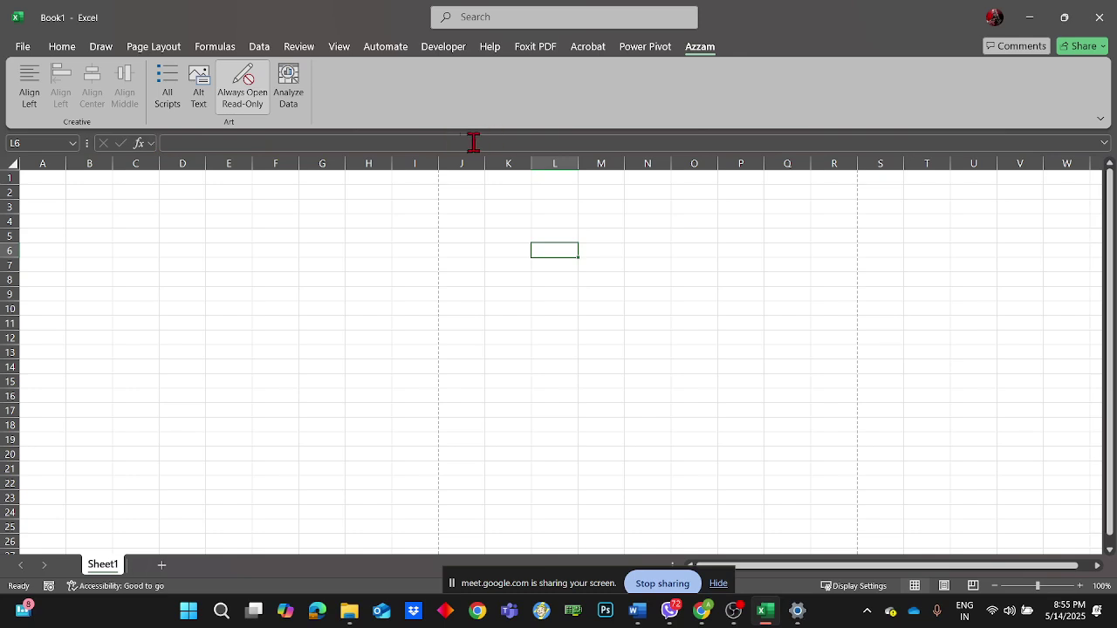
- Activate the formula bar and select various cells, including E8 and J8, to show their addresses in the Name Box
click(246, 141)
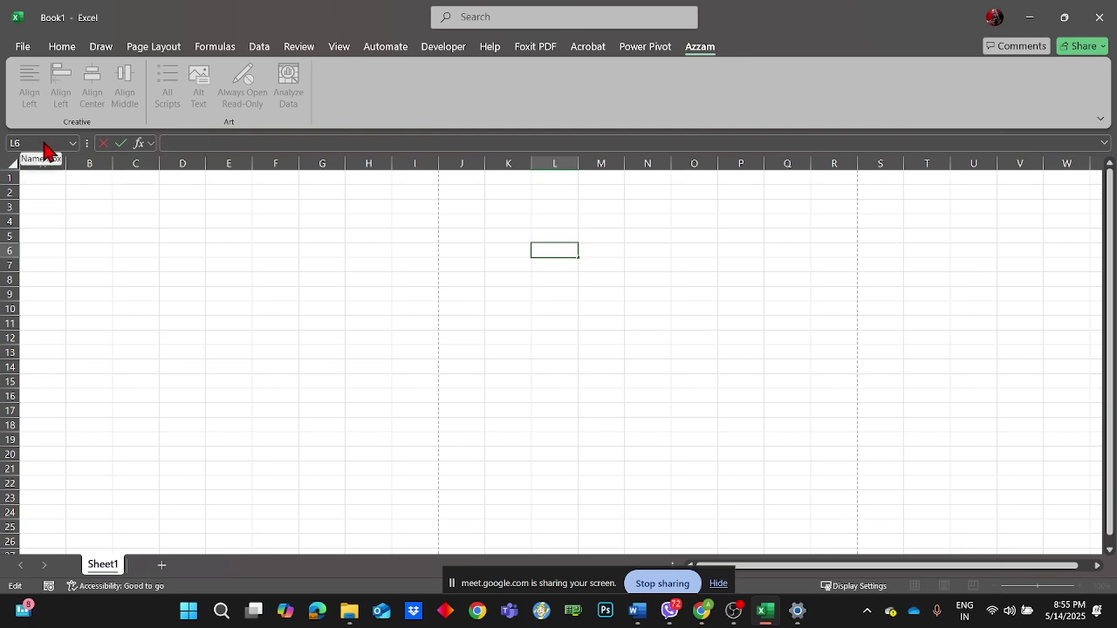
click(240, 272)
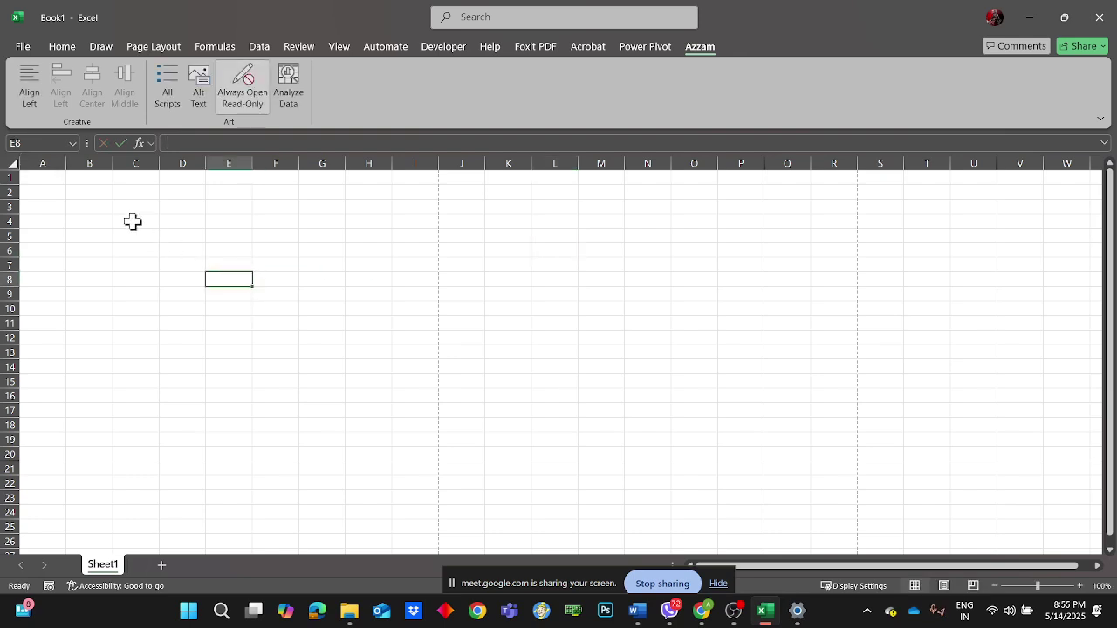
click(72, 204)
click(364, 319)
drag(301, 234, 298, 234)
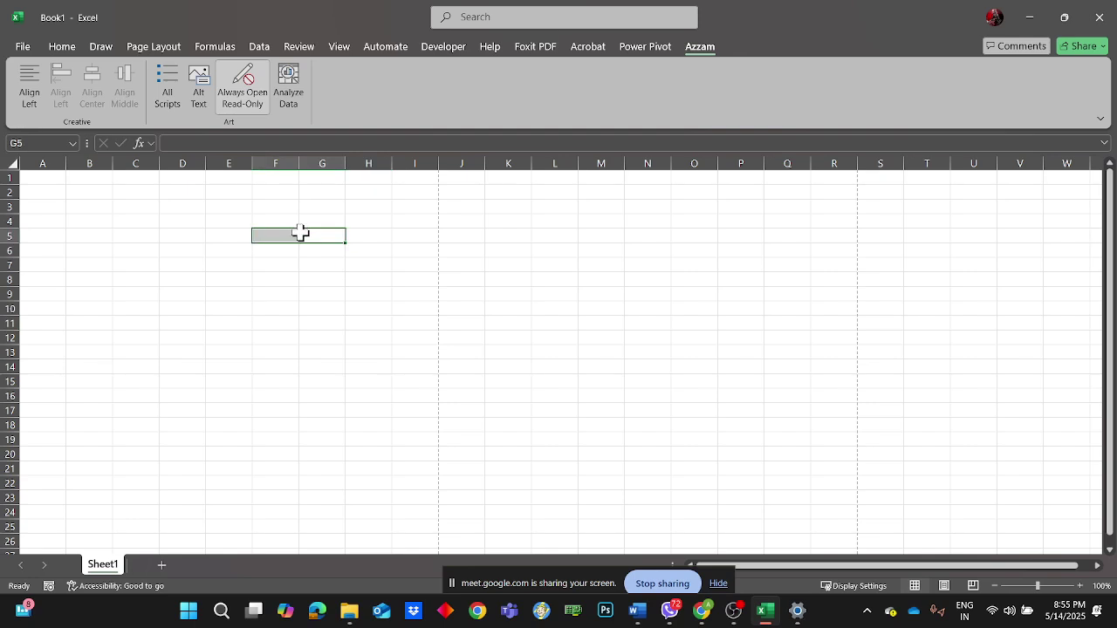
click(443, 218)
click(444, 274)
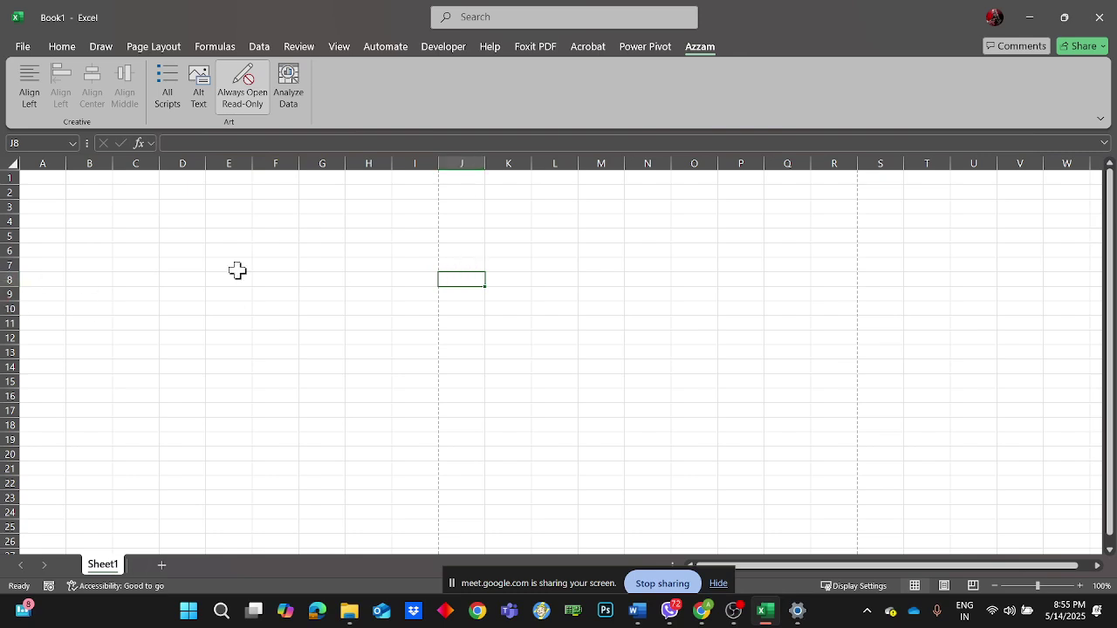
- Trace from cell J8 across its row to column A, and select cell J6 to illustrate column and row references
drag(454, 284, 35, 276)
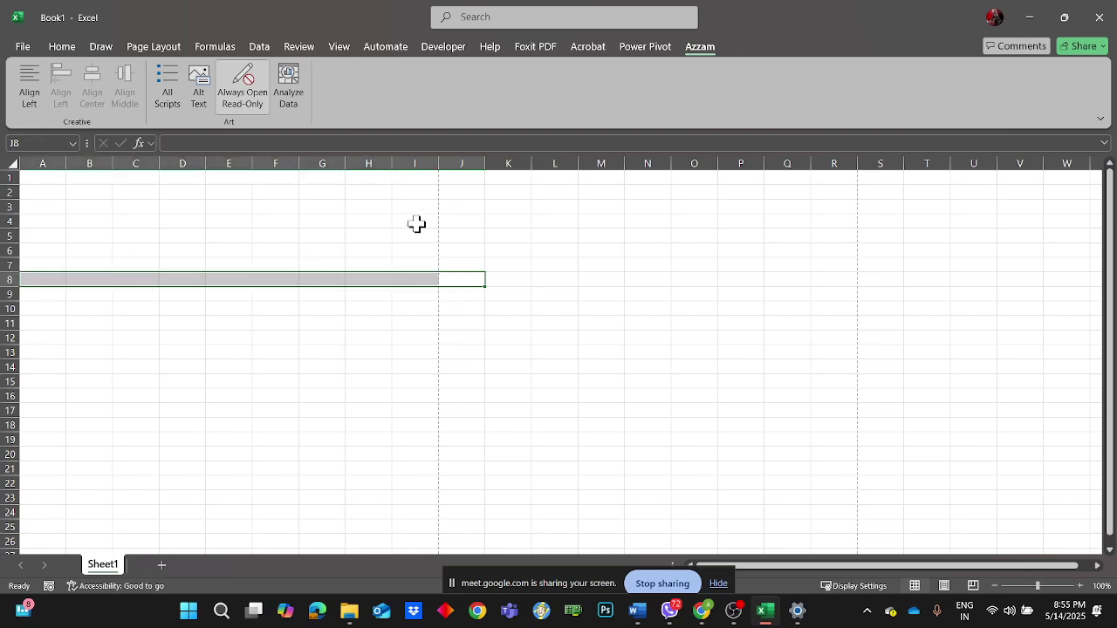
click(460, 158)
drag(459, 252, 459, 266)
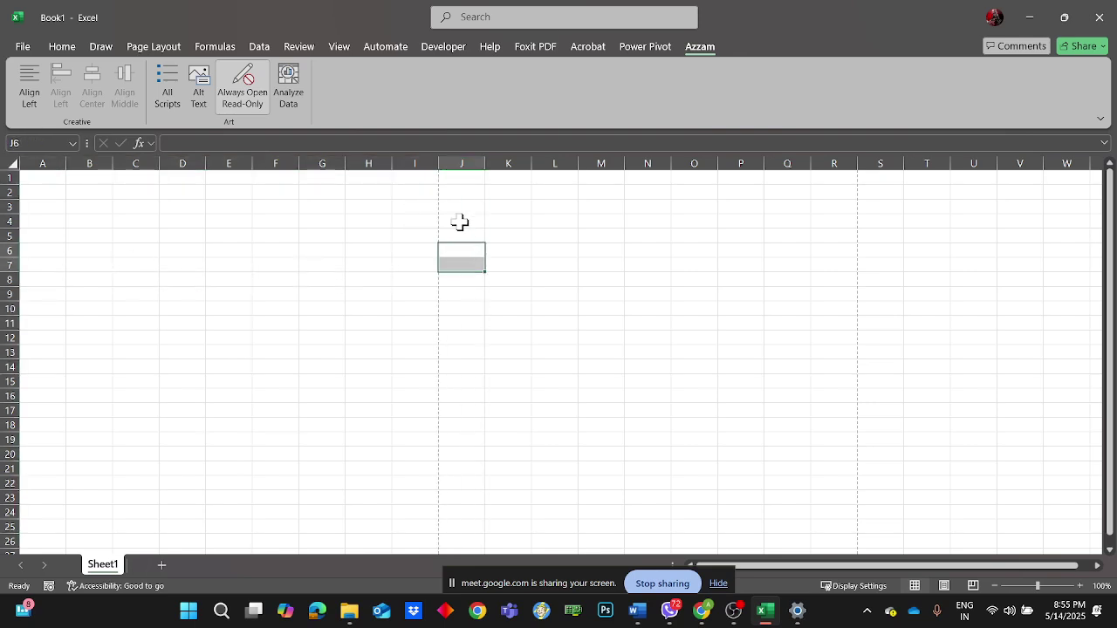
click(455, 253)
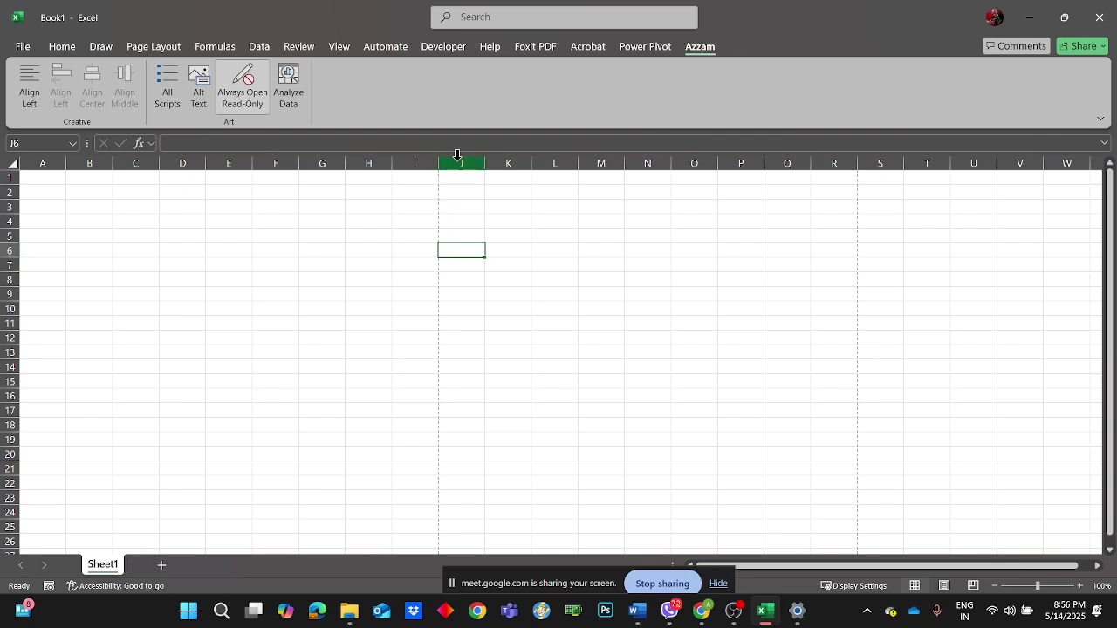
- Select row 6, column J and row 5 in turn, and return to single cells I5 and J5
click(7, 252)
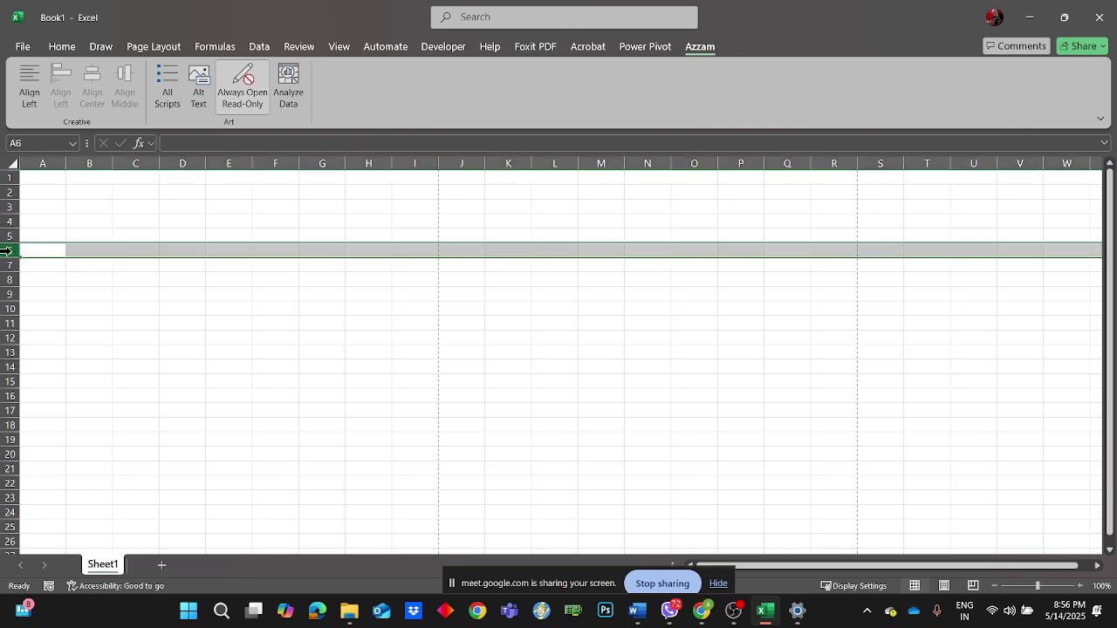
click(449, 164)
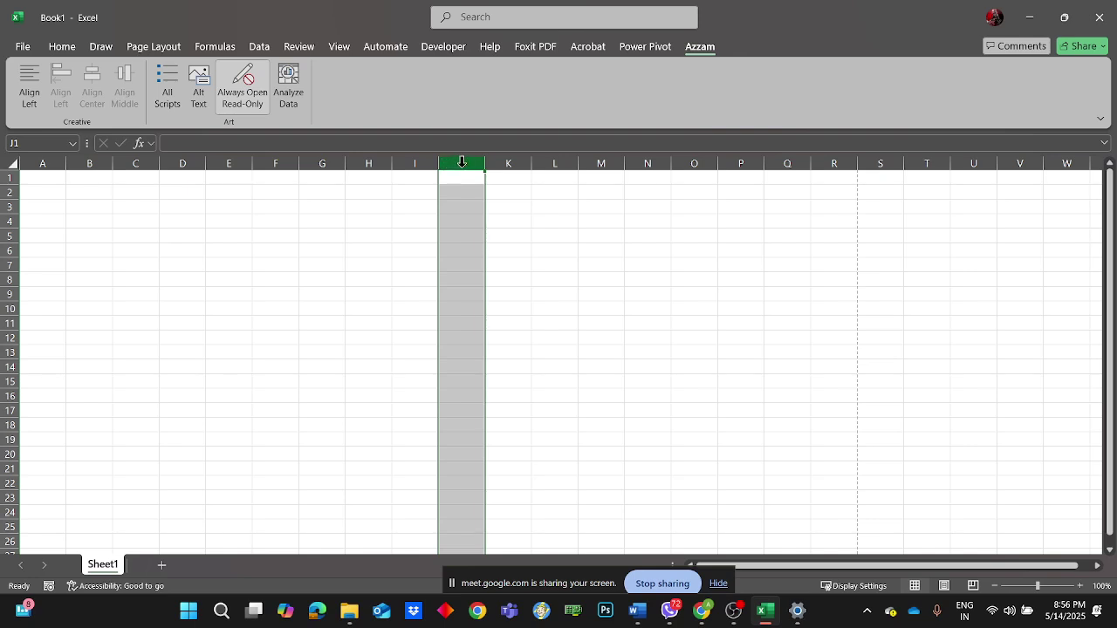
click(7, 234)
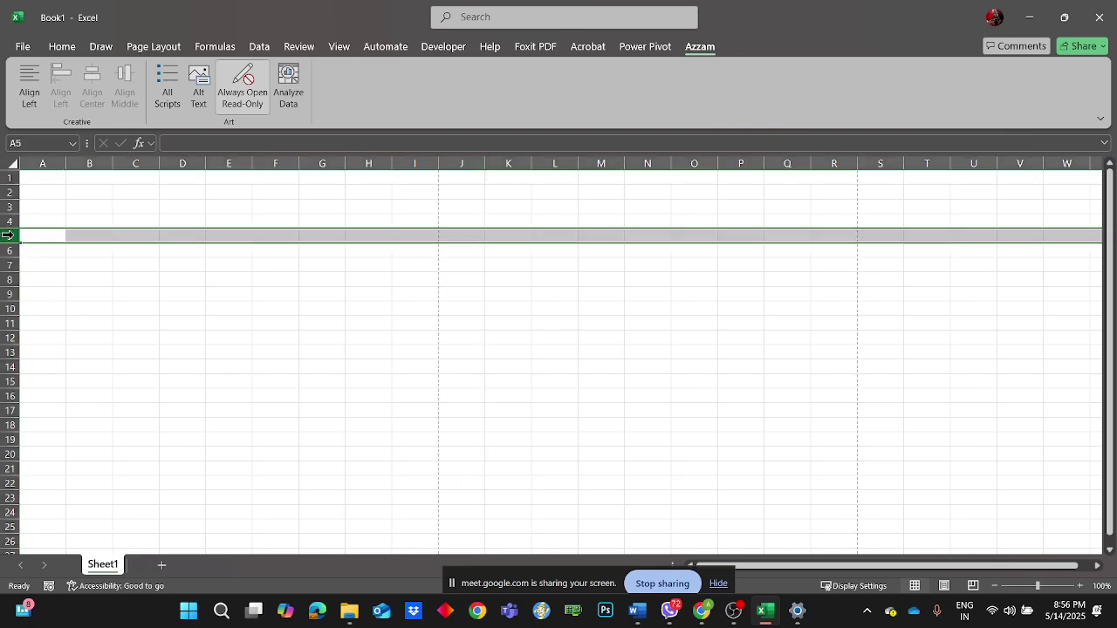
click(409, 236)
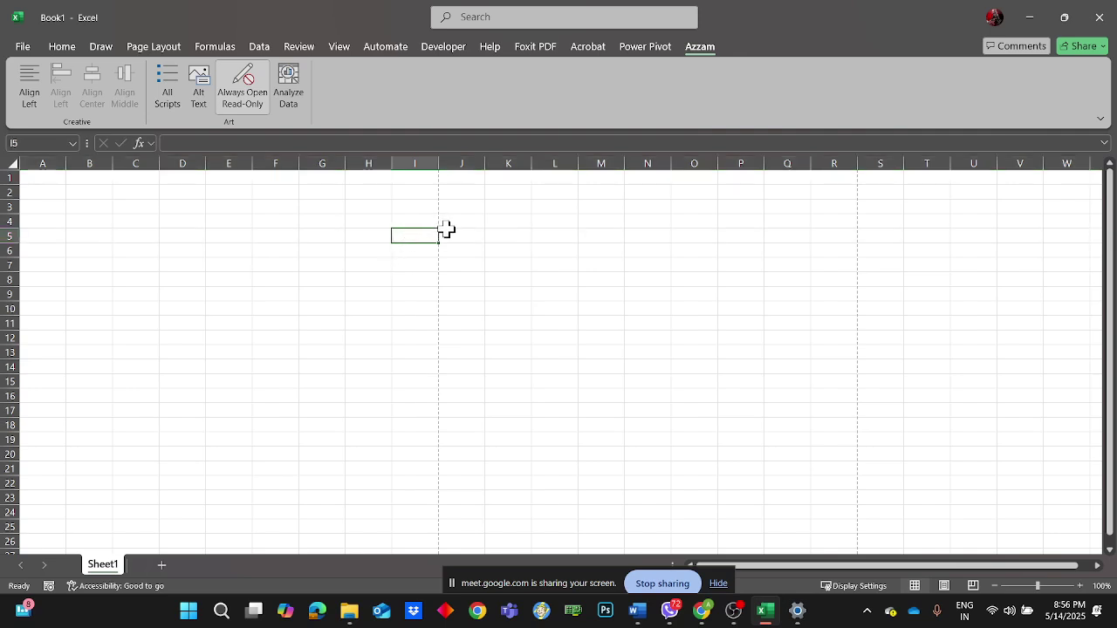
click(445, 230)
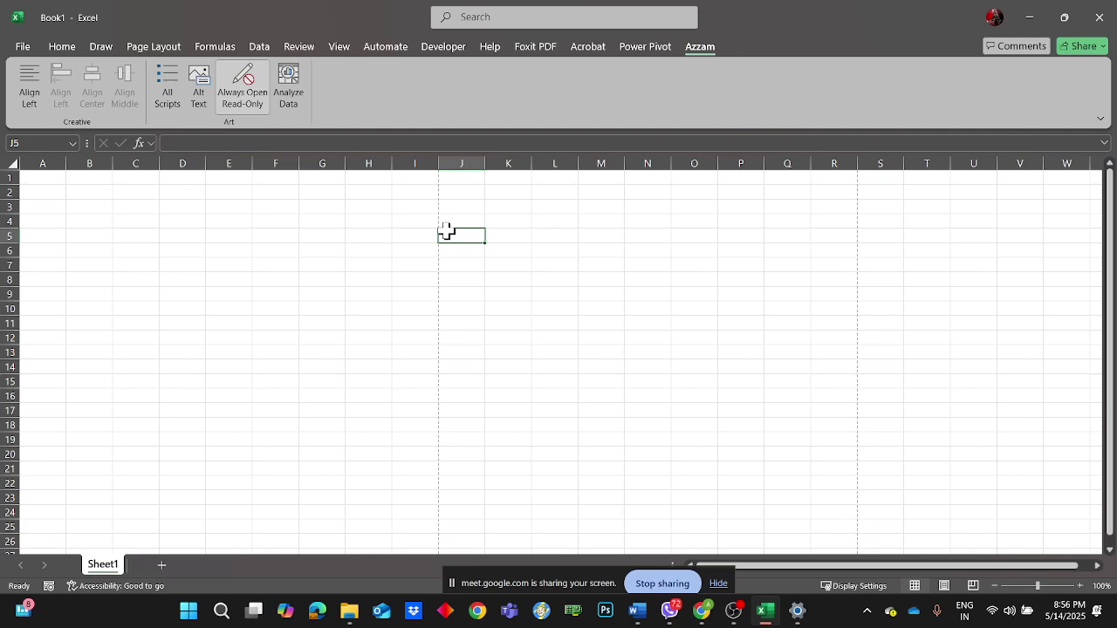
- Select several scattered cells, including H5 and H10, to show how the cell address changes
drag(441, 324, 398, 328)
click(293, 321)
click(221, 292)
click(235, 241)
click(347, 238)
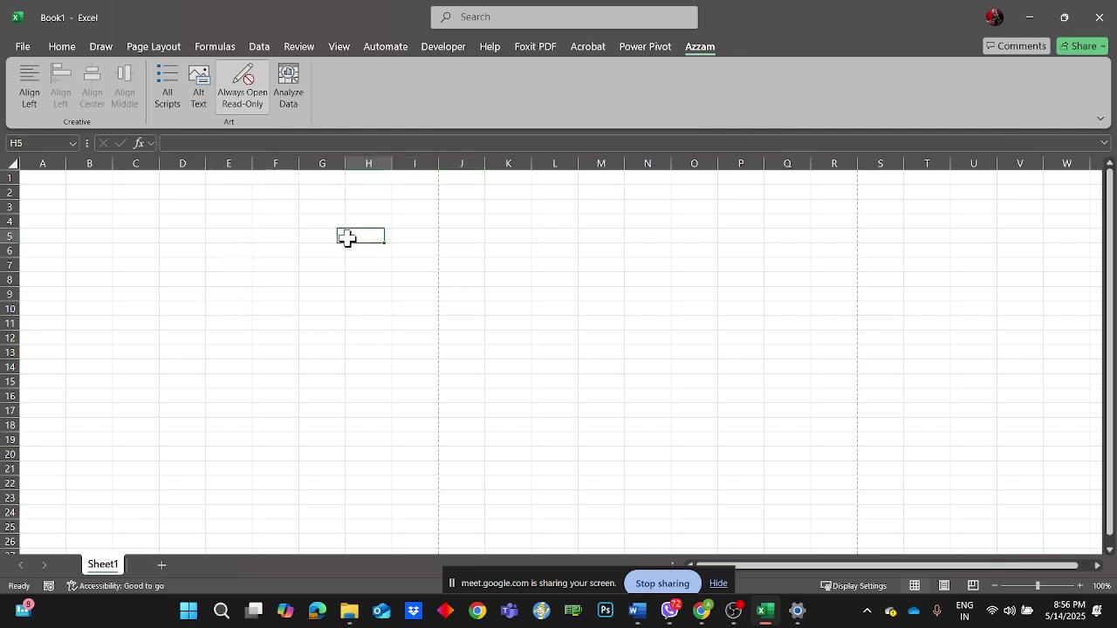
click(384, 307)
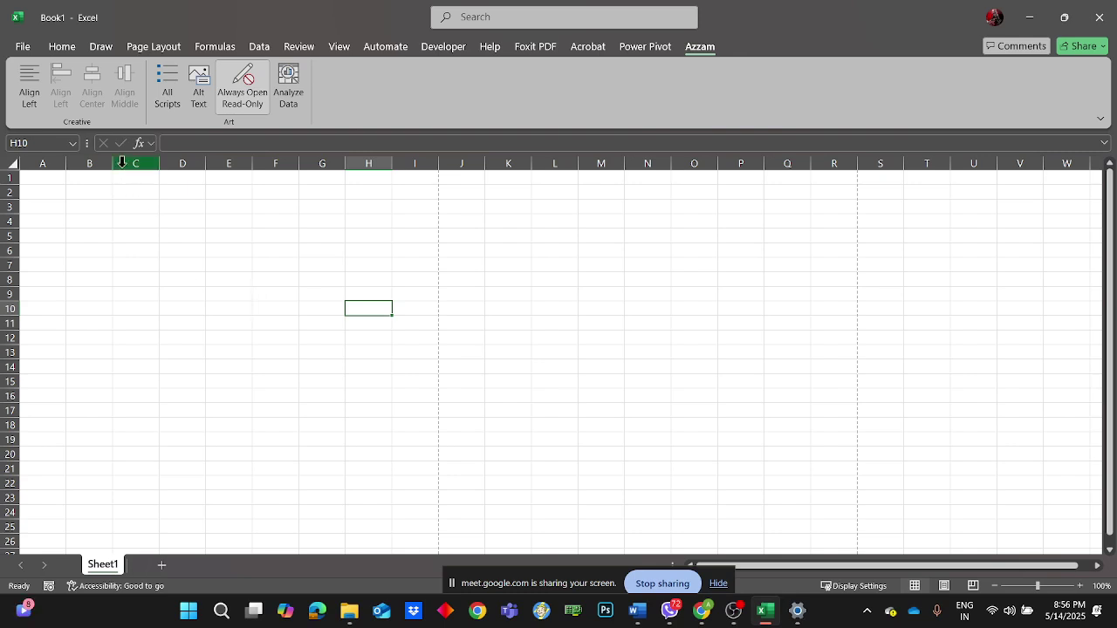
- View the Insert Function dialog for cell H10 and close it without inserting a function
click(138, 142)
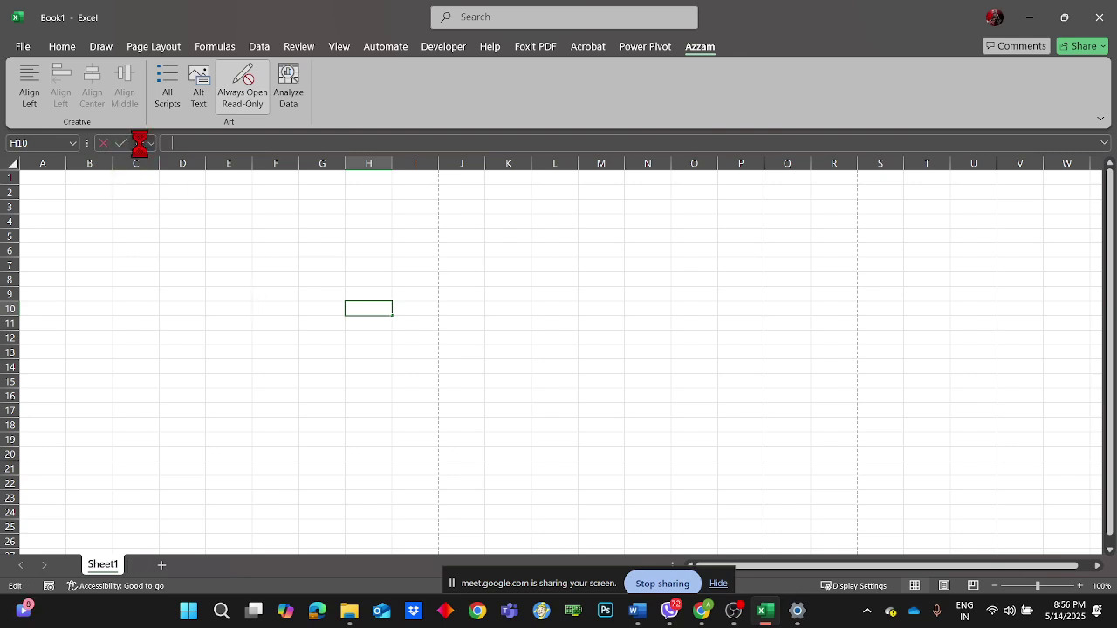
click(680, 223)
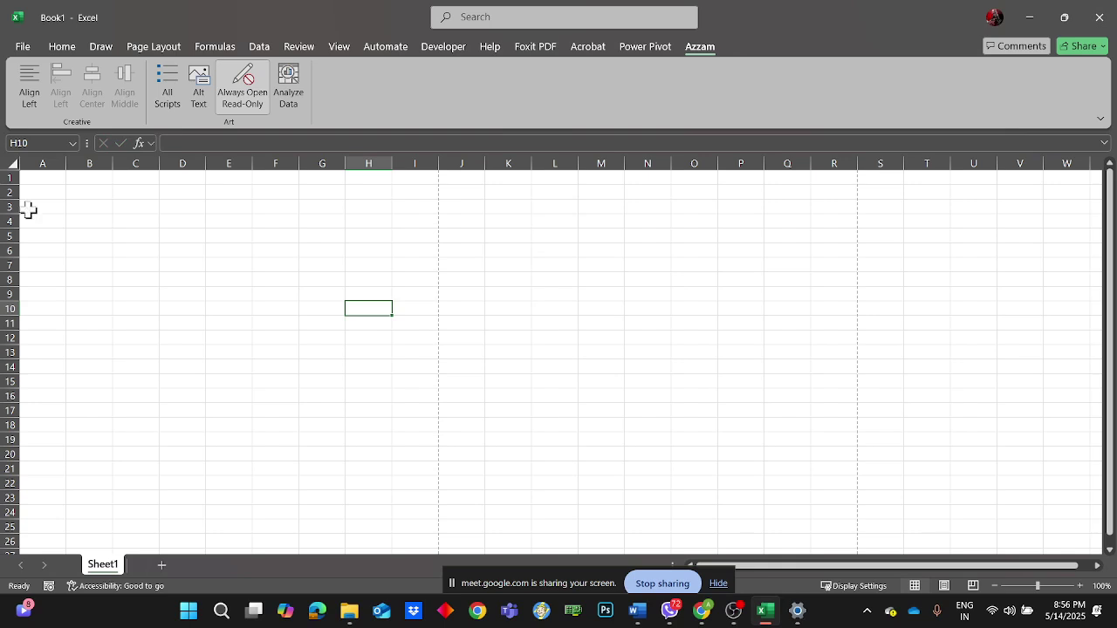
click(139, 143)
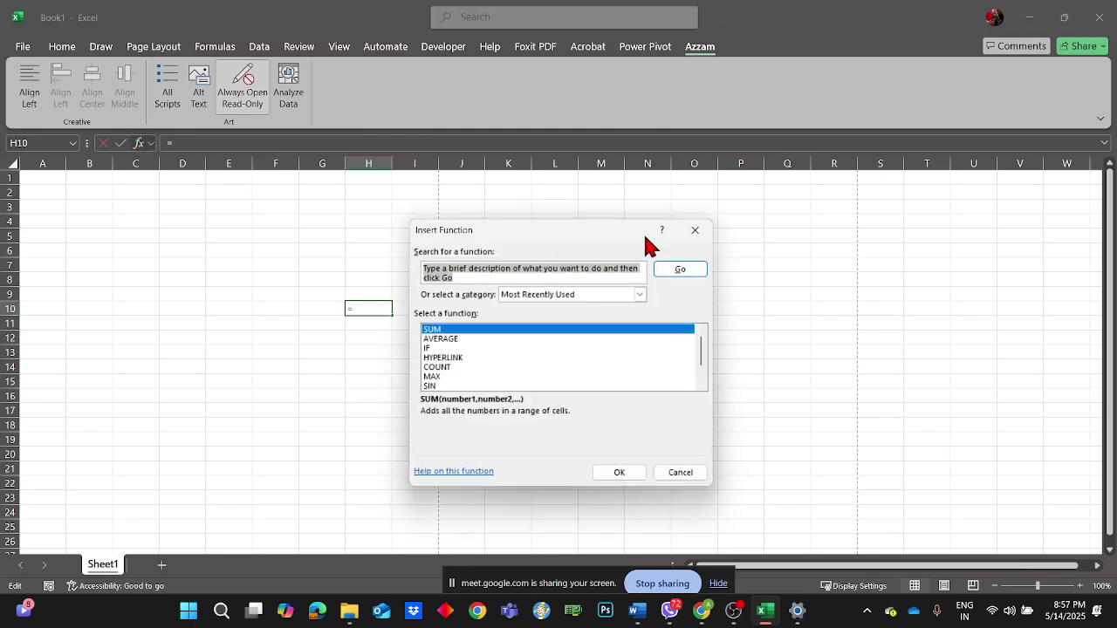
click(696, 230)
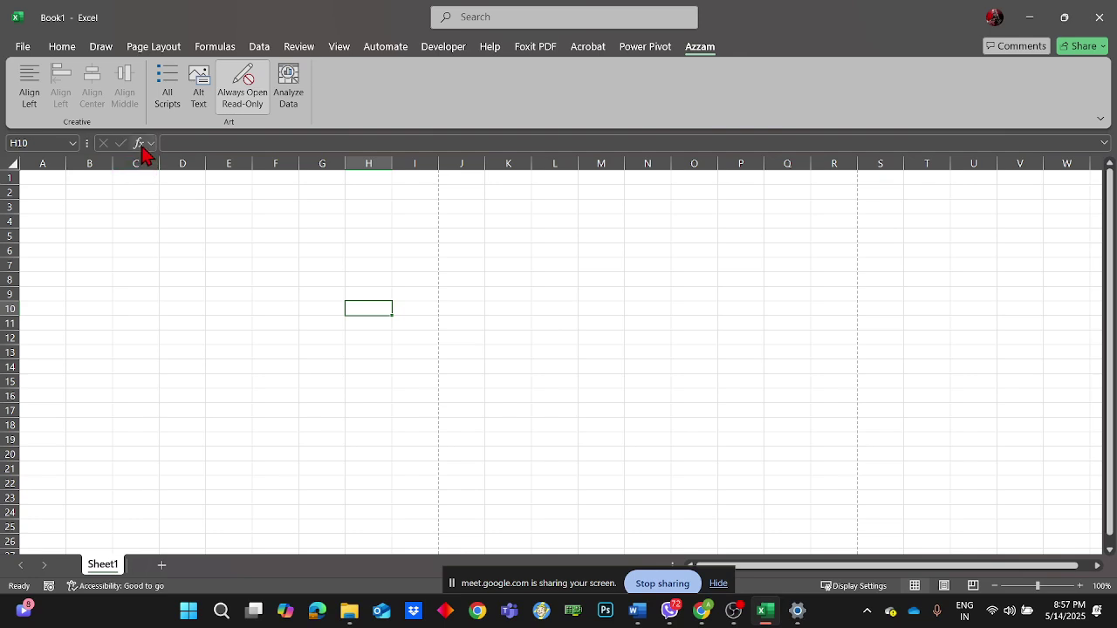
- Start a =sum formula directly in cell I5 to demonstrate manual function entry, and erase it
click(401, 240)
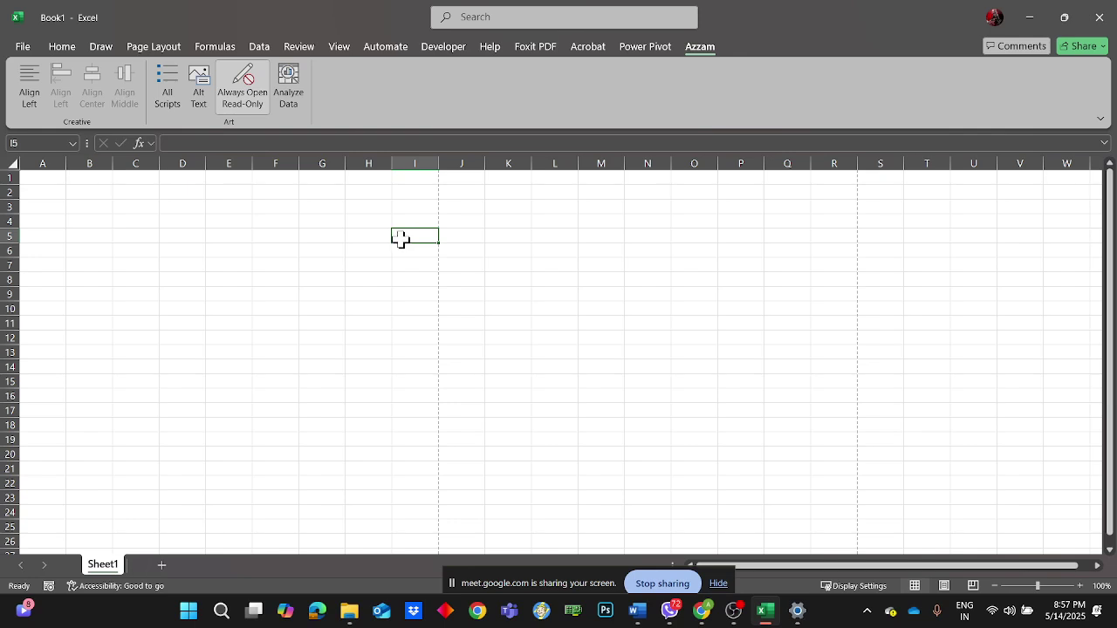
text(=)
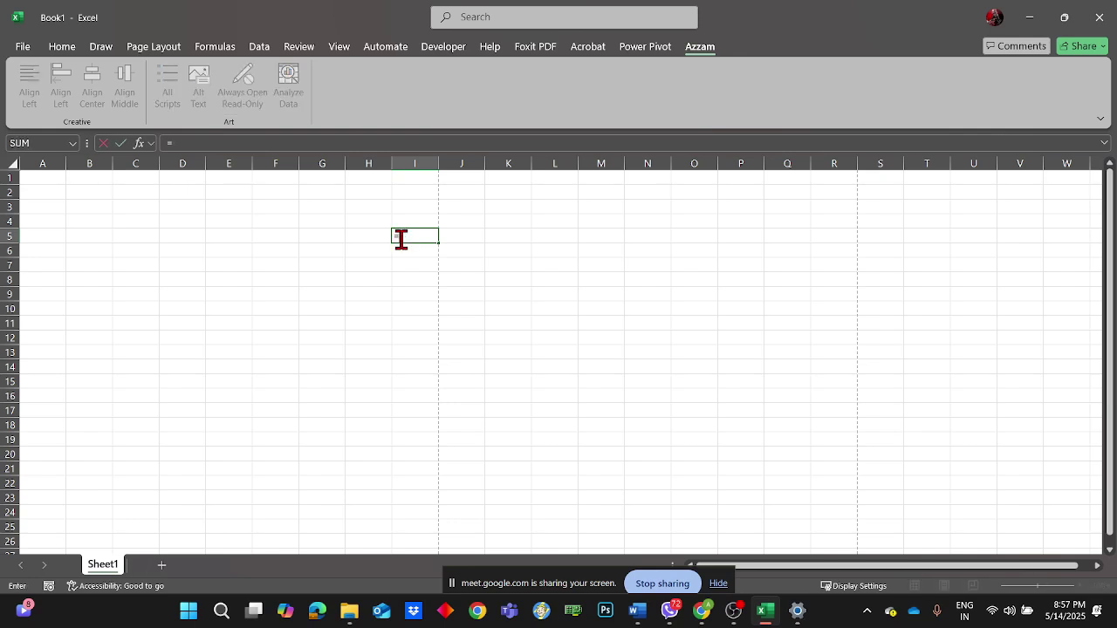
text(sum())
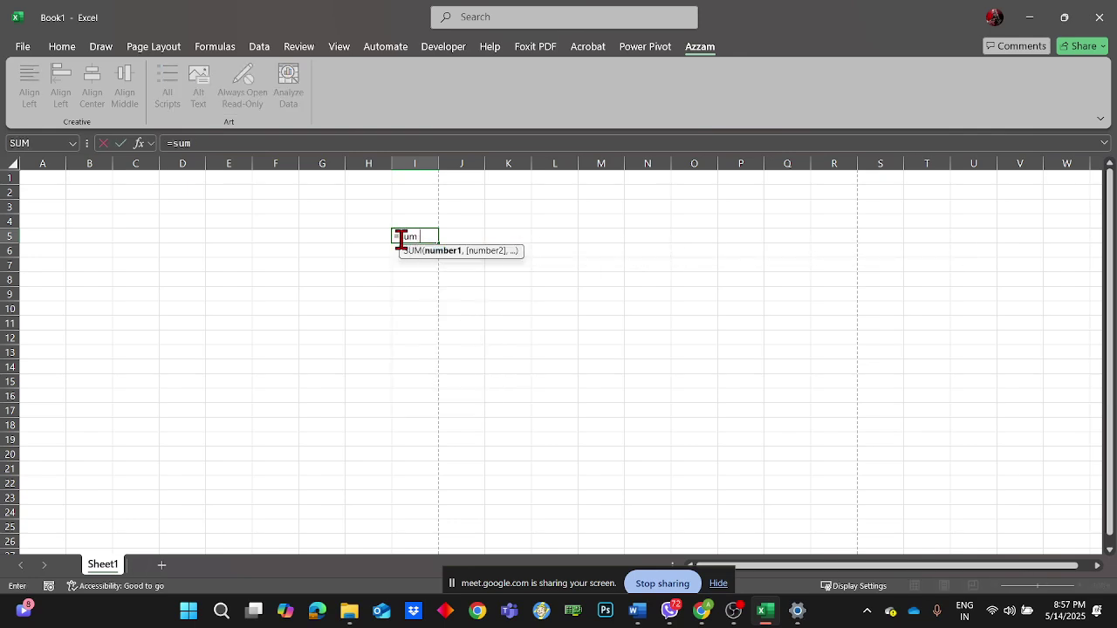
key(BackSpace)
key(BackSpace)
key(BackSpace)
key(BackSpace)
key(BackSpace)
key(BackSpace)
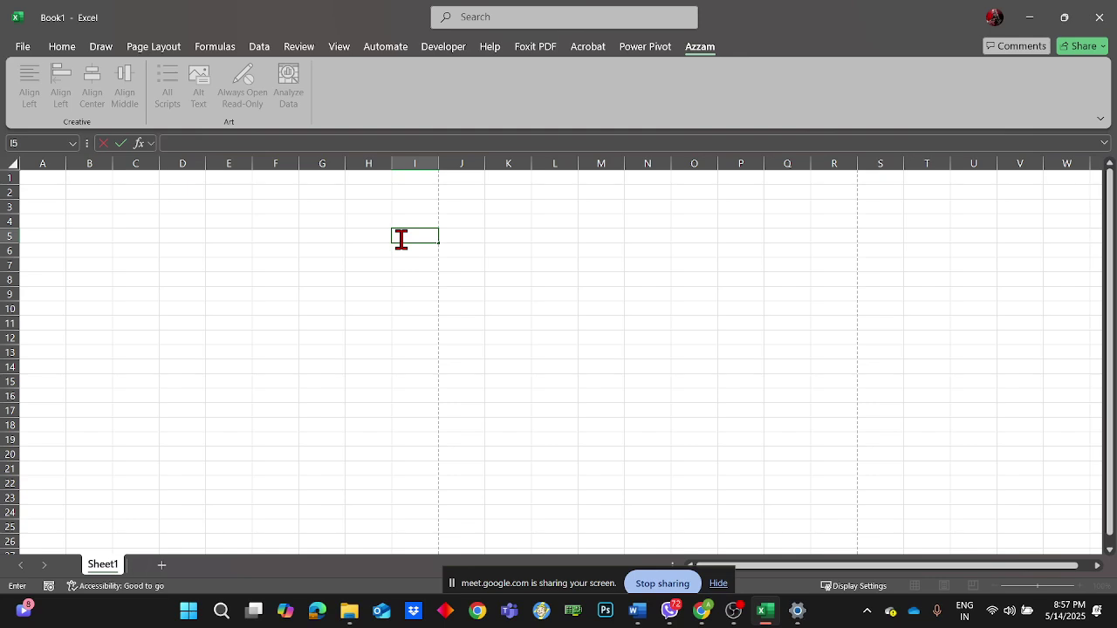
- Briefly show the desktop, return to the workbook and select cell B2
click(400, 239)
key(super+d)
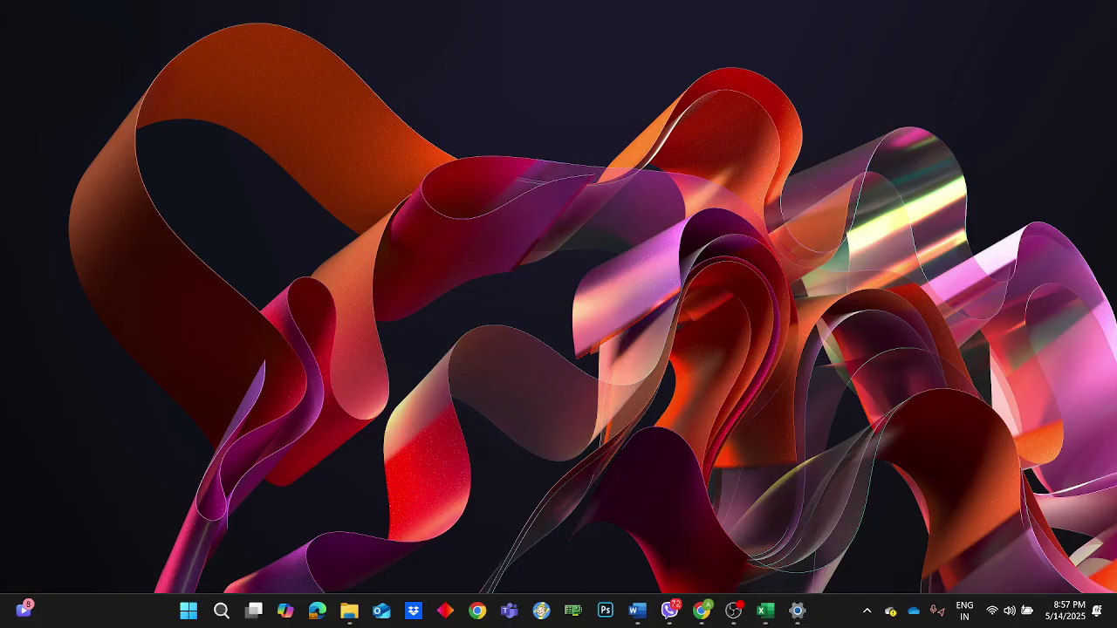
key(super+d)
click(480, 365)
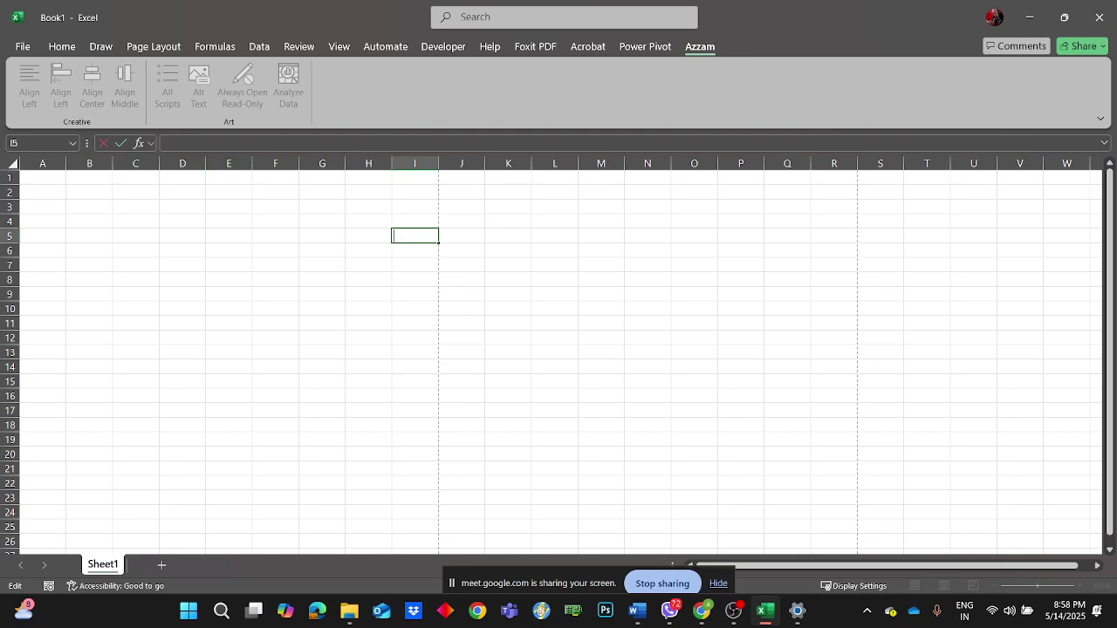
click(90, 207)
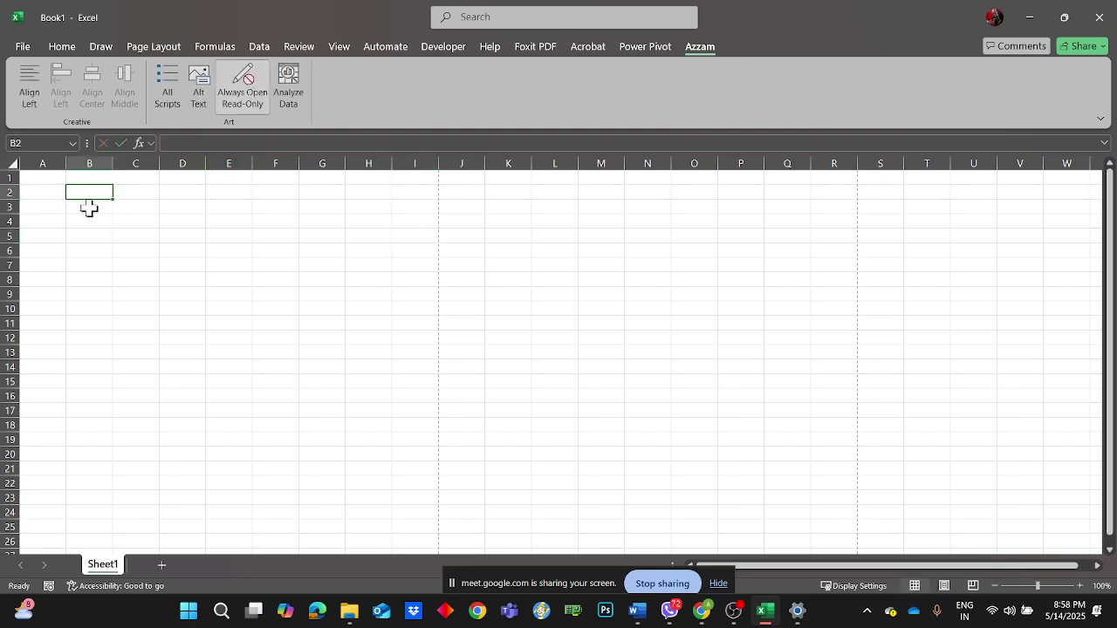
- Hide the meeting's screen-sharing bar that covers part of the worksheet window
drag(94, 202, 475, 485)
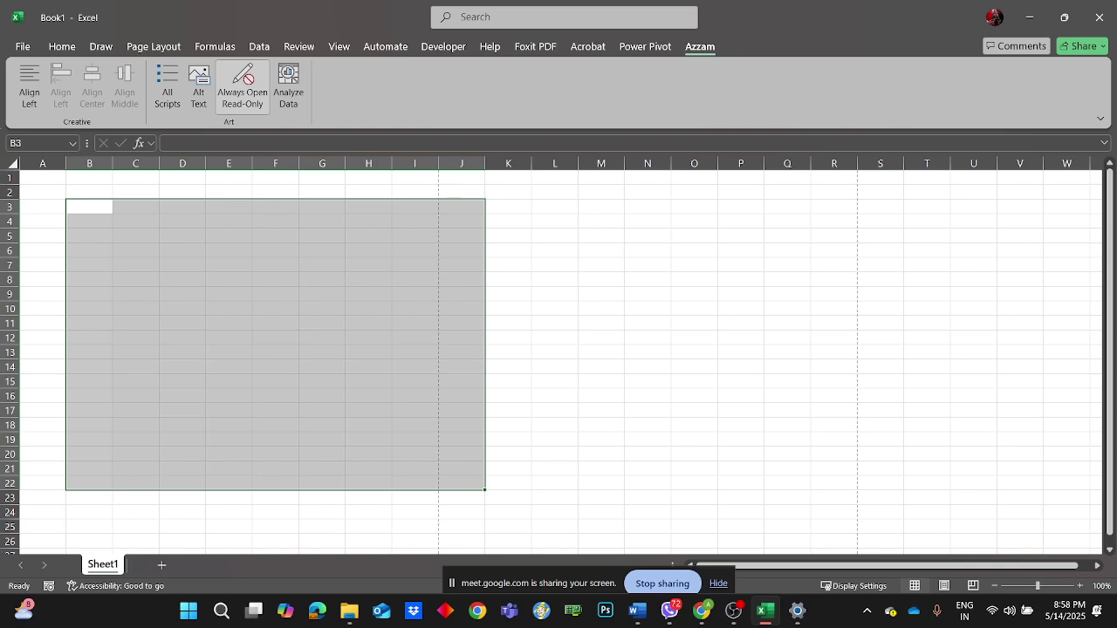
click(180, 279)
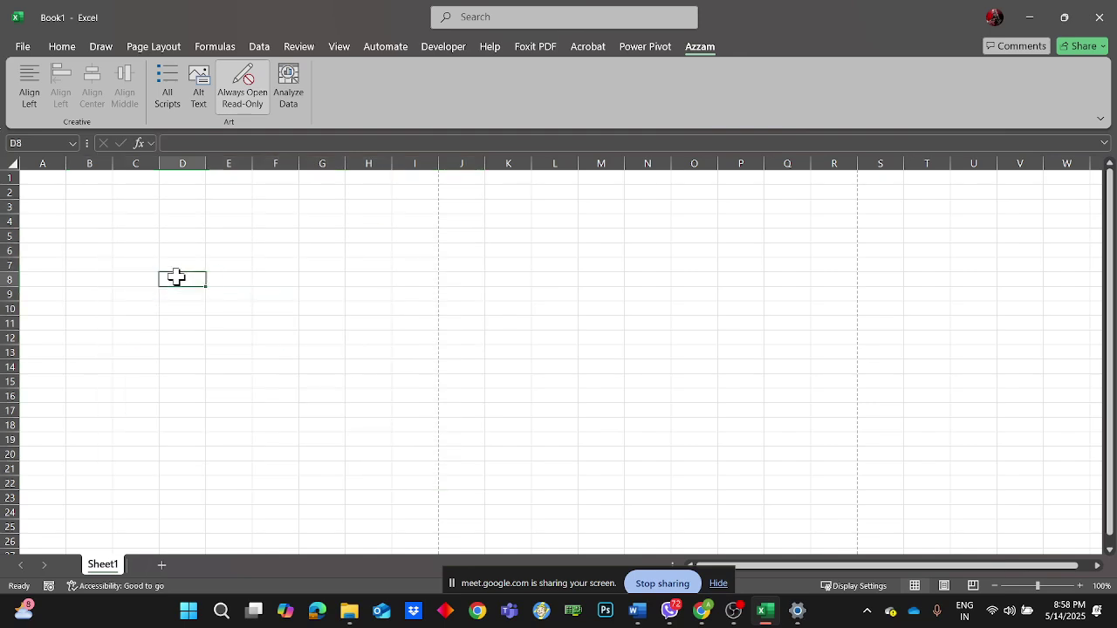
click(719, 584)
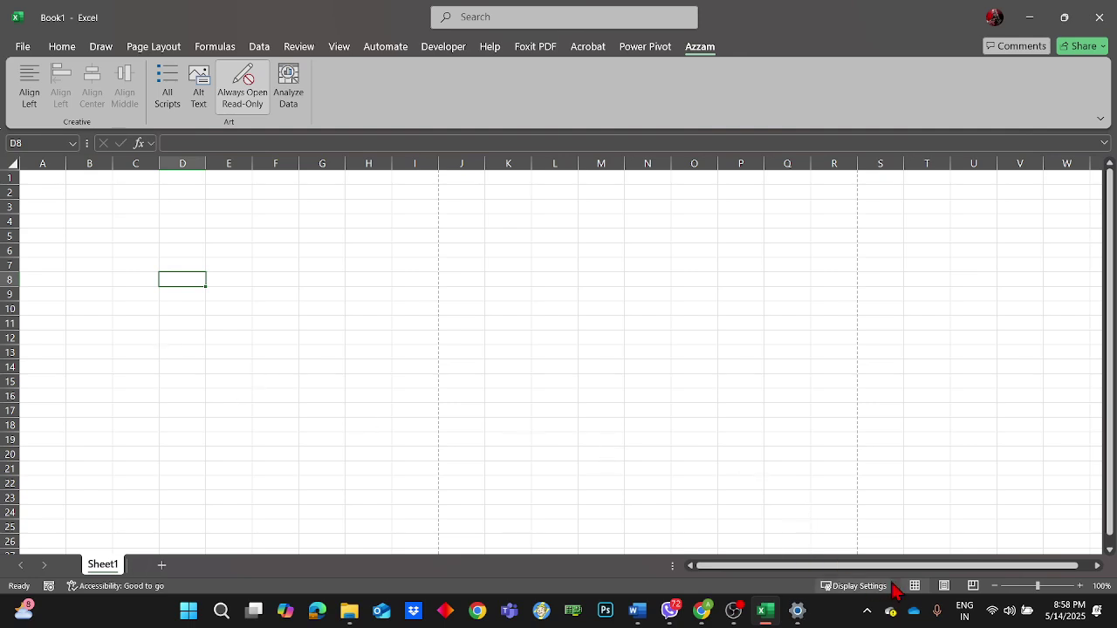
- Preview the empty worksheet in Page Layout view and return to Normal view
click(944, 586)
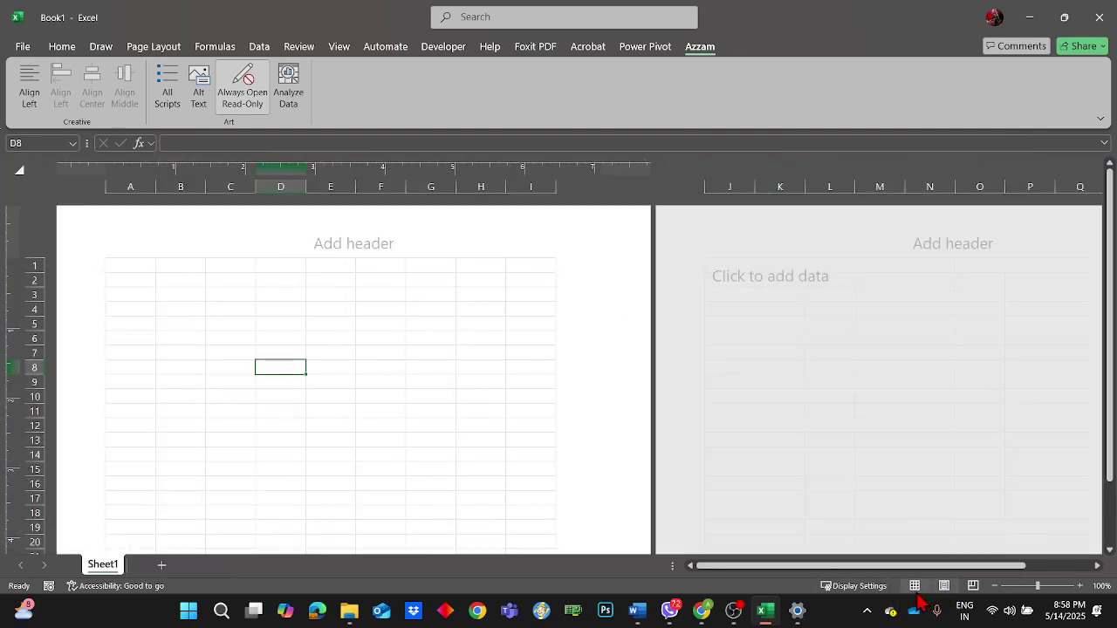
click(915, 585)
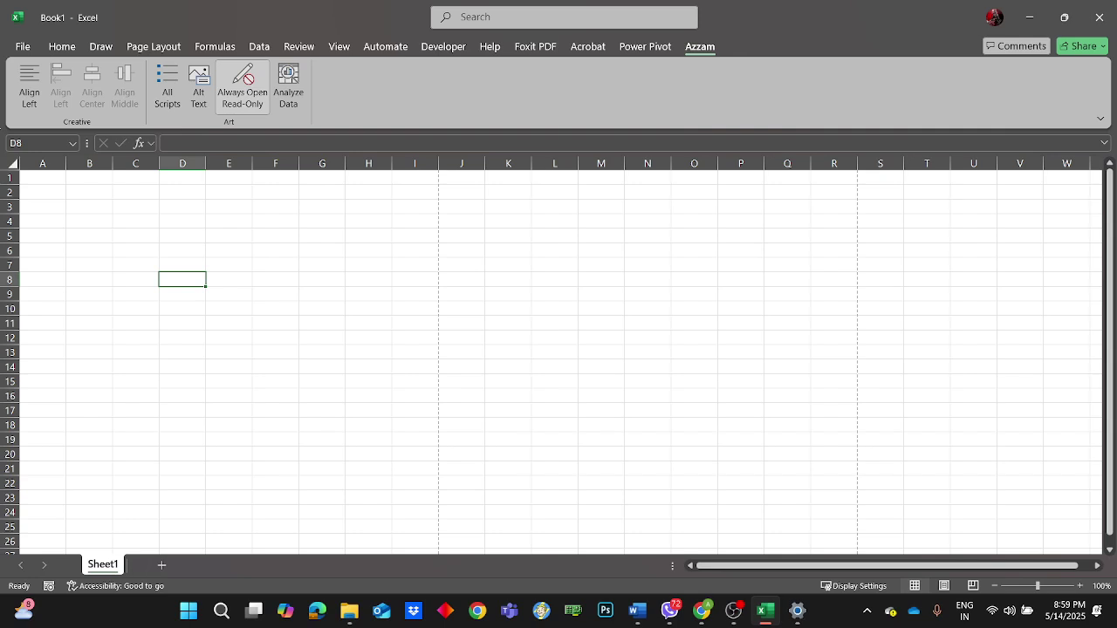
click(169, 237)
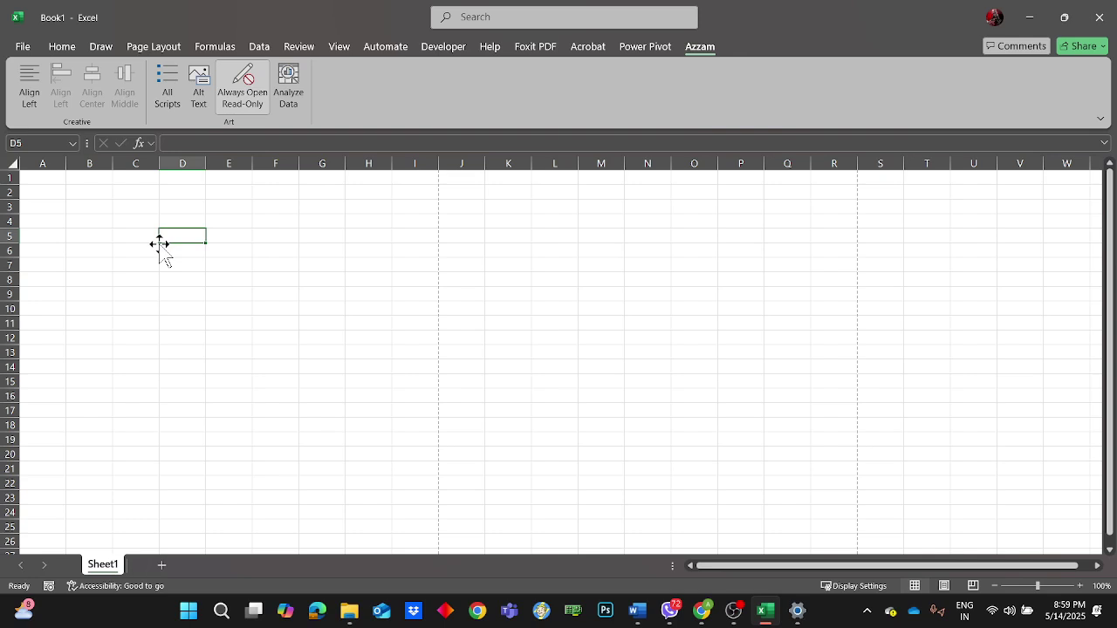
- Enter the heading Bills in cell A4 and go to the cell below it
click(34, 223)
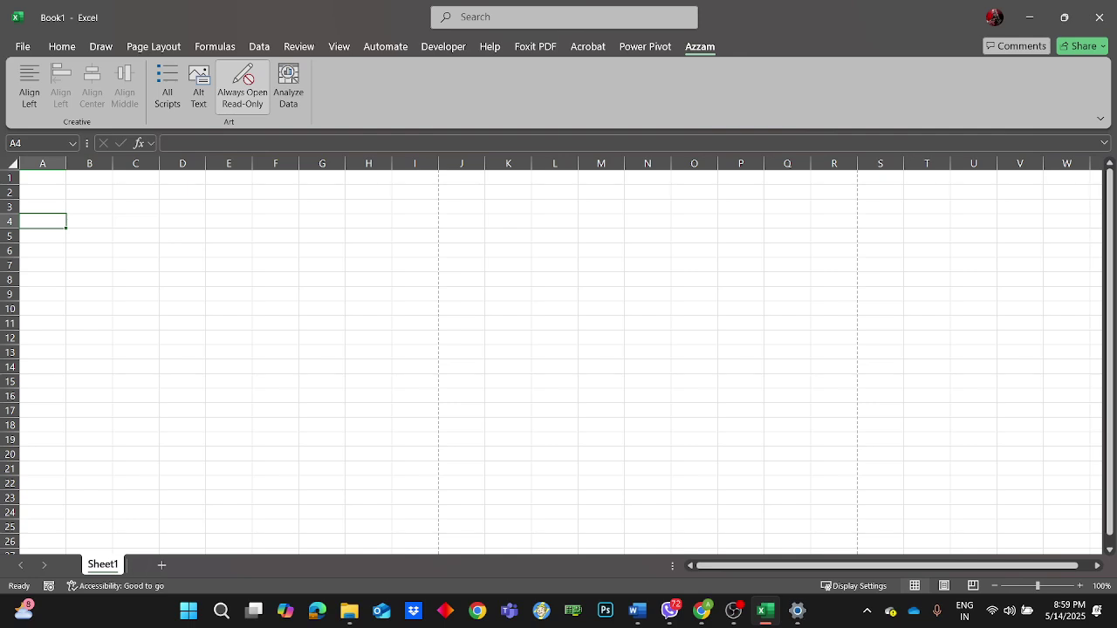
text(E)
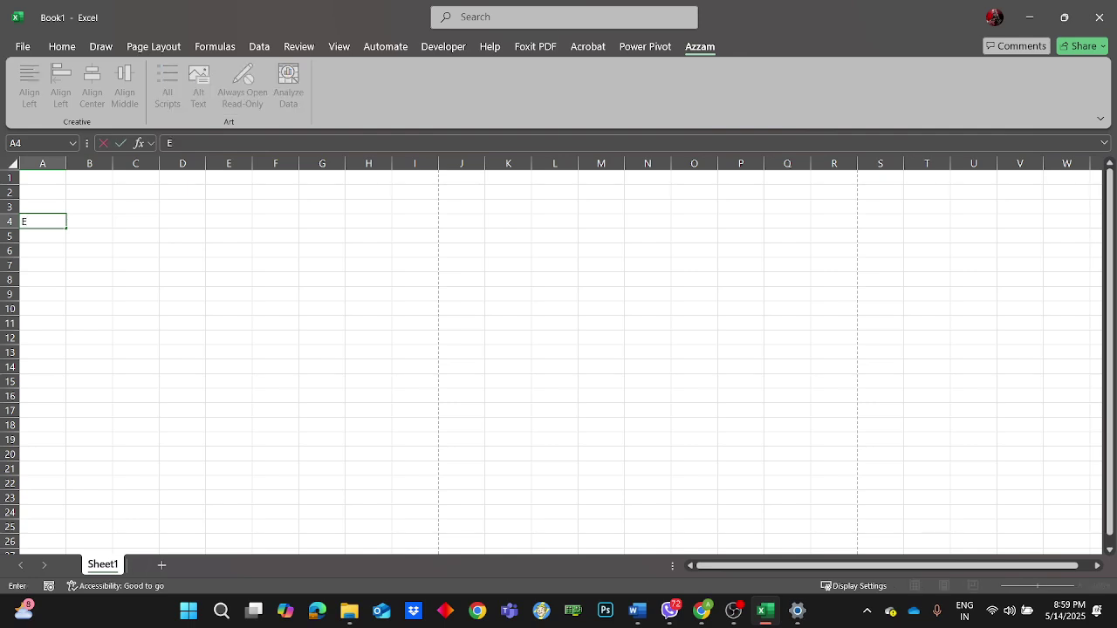
key(BackSpace)
text(Ex)
key(BackSpace)
key(BackSpace)
text(Bills)
key(Tab)
key(Left)
key(Down)
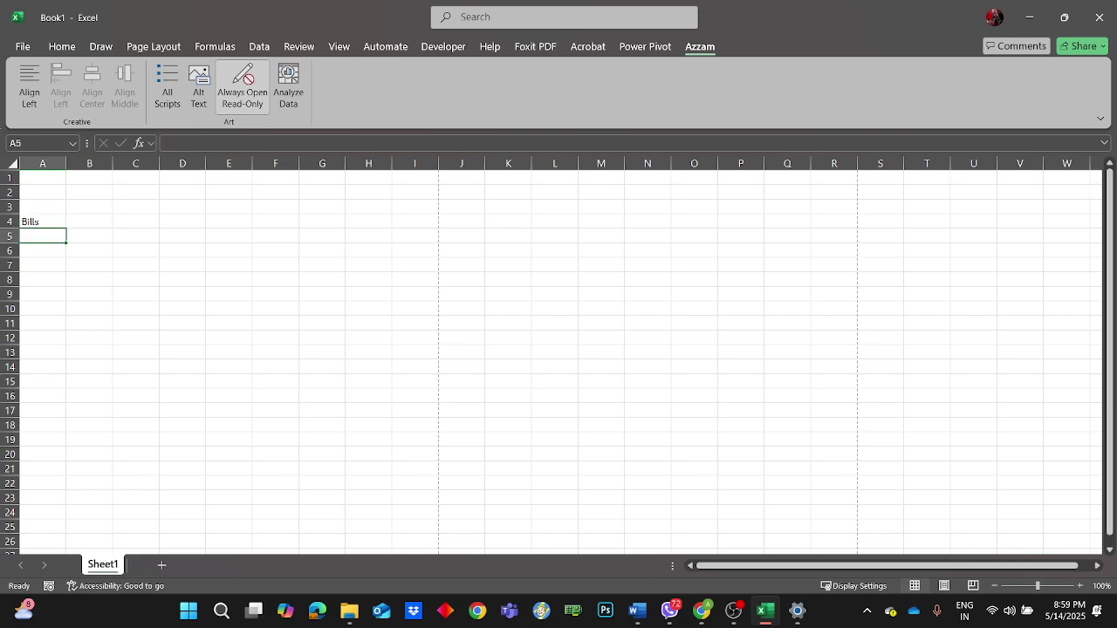
- Enter Rent in cell A5 as the first item under Bills
text(R)
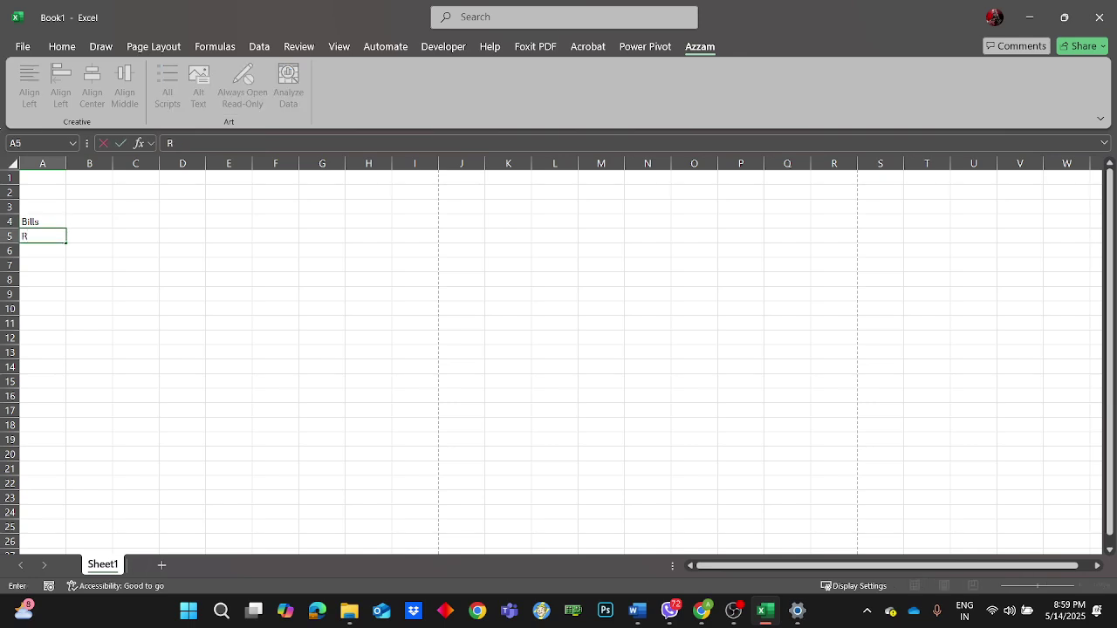
text(en)
text(t)
key(Return)
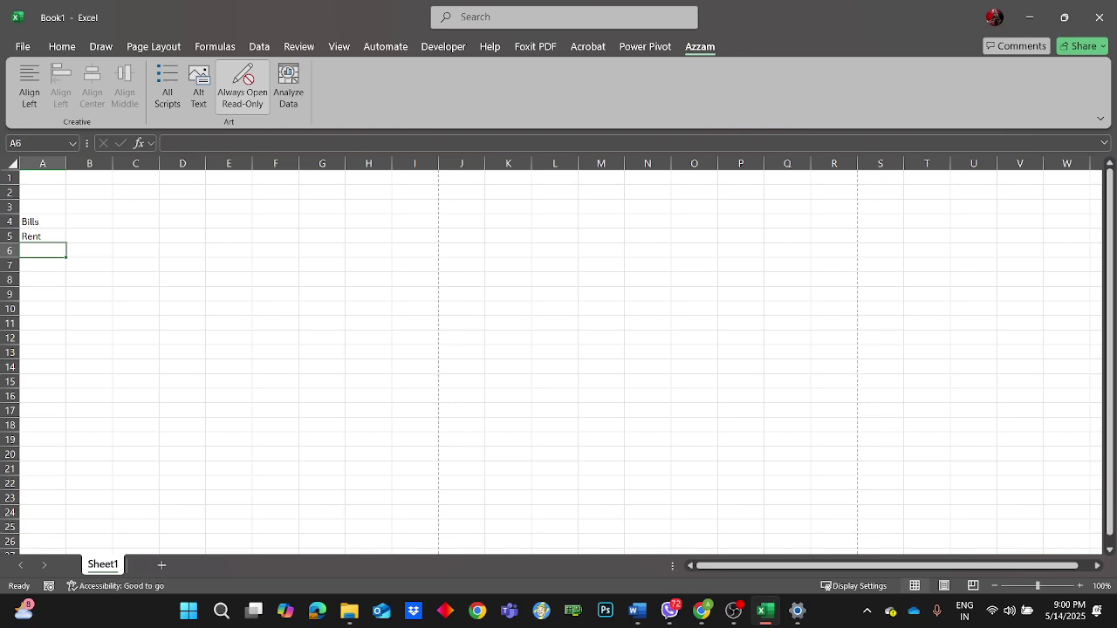
- Open the Rent entry in cell A5 for in-cell editing and leave it without changing the text
click(43, 236)
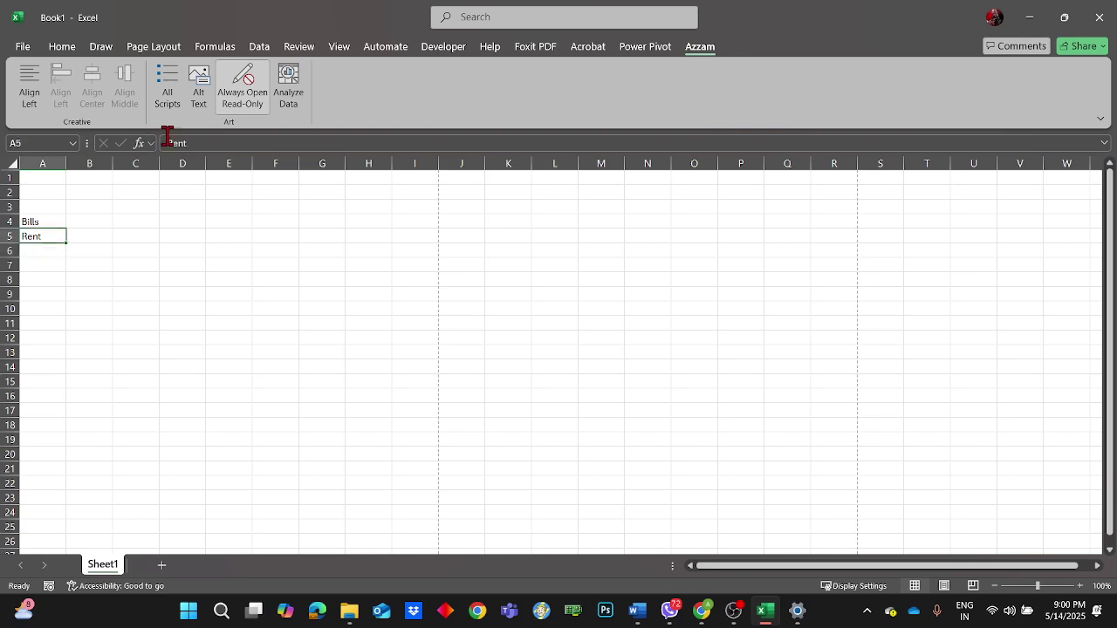
double_click(56, 236)
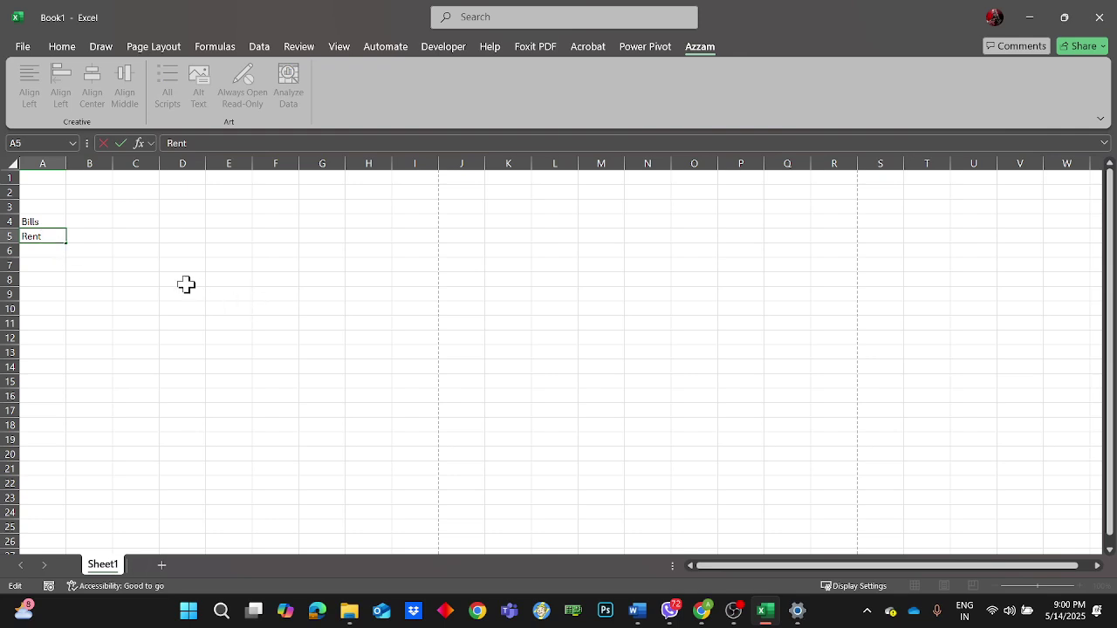
click(44, 253)
click(50, 236)
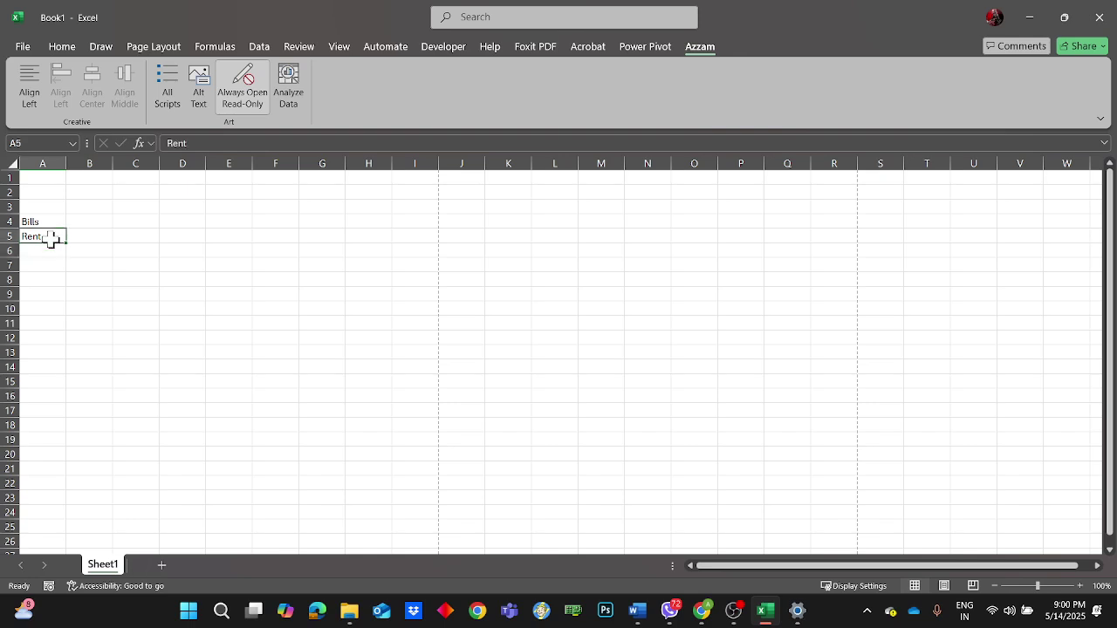
- Enter Phone in cell A6, directly below Rent
click(50, 253)
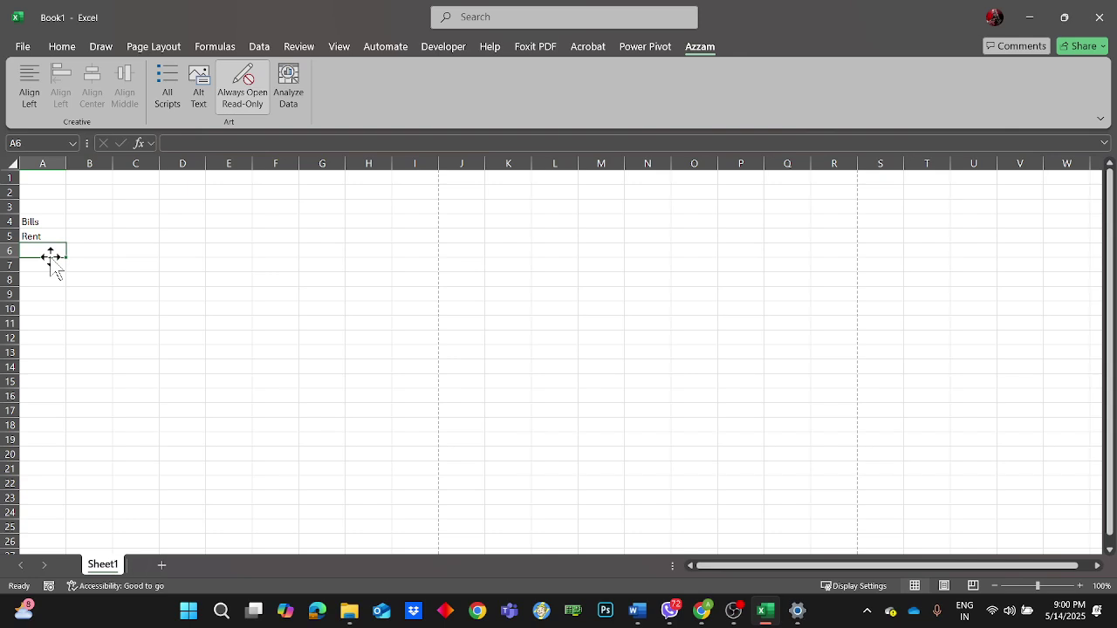
text(Phome)
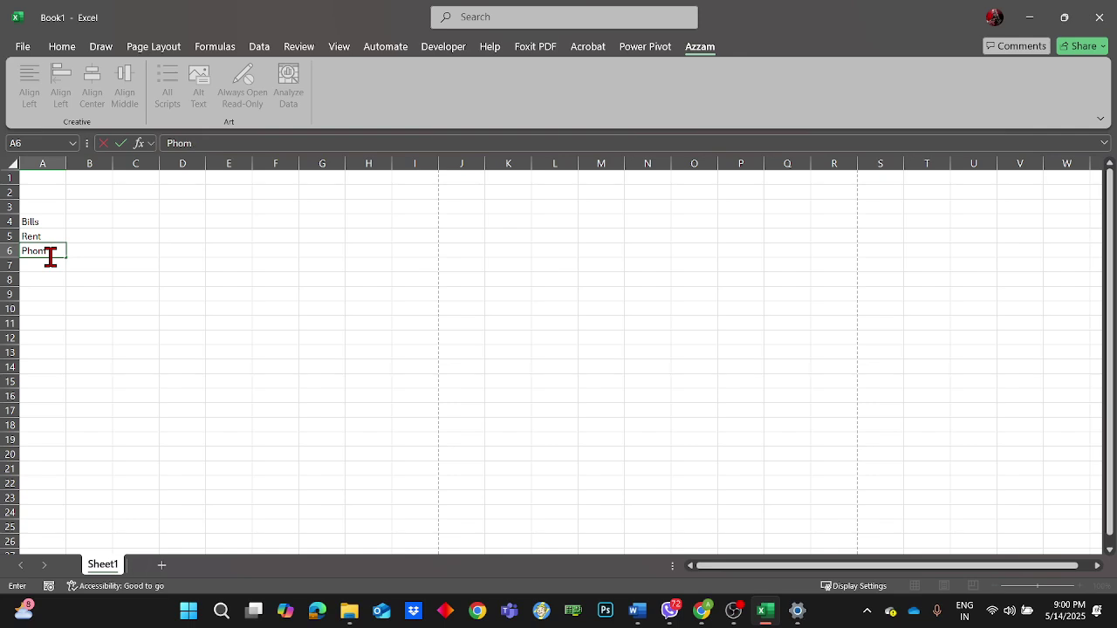
key(BackSpace)
text(ne)
key(Tab)
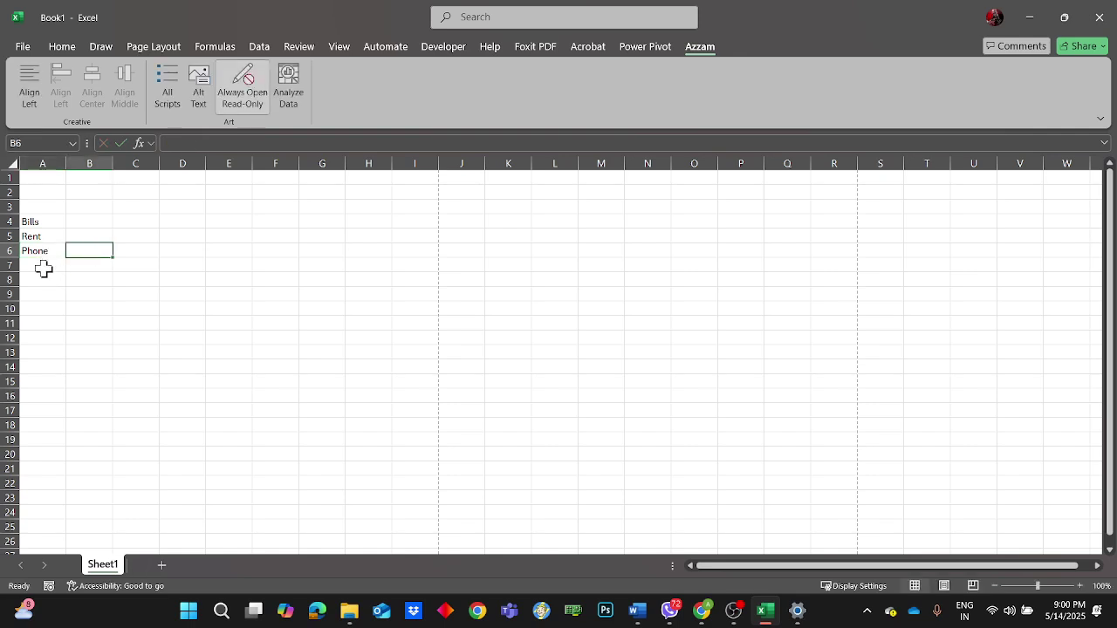
- Enter Temu in cell A7, directly below Phone
click(41, 266)
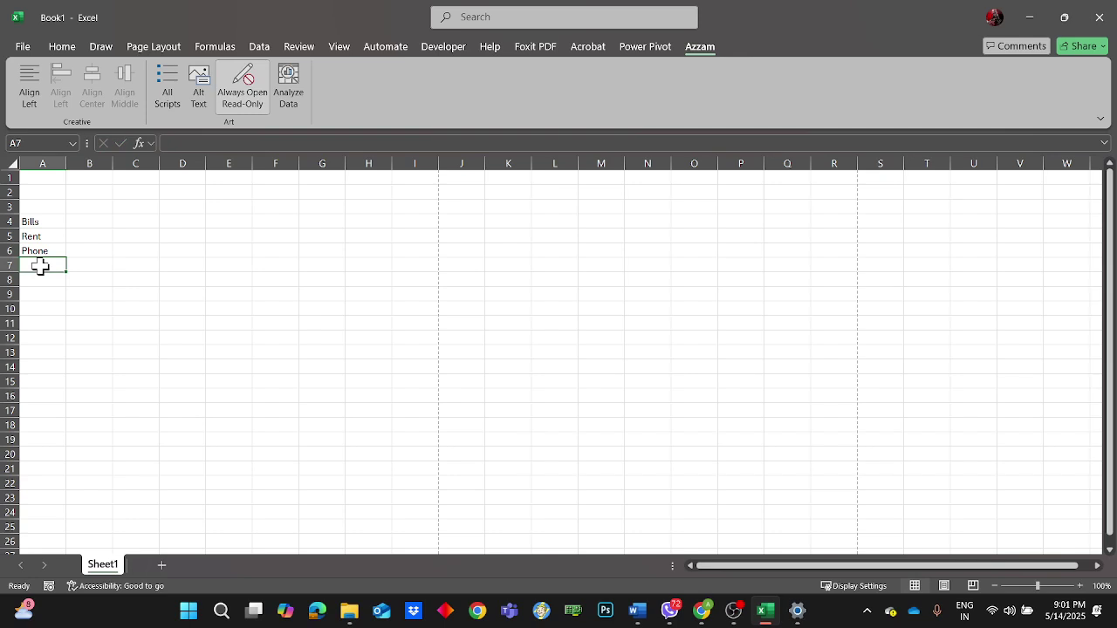
text(C)
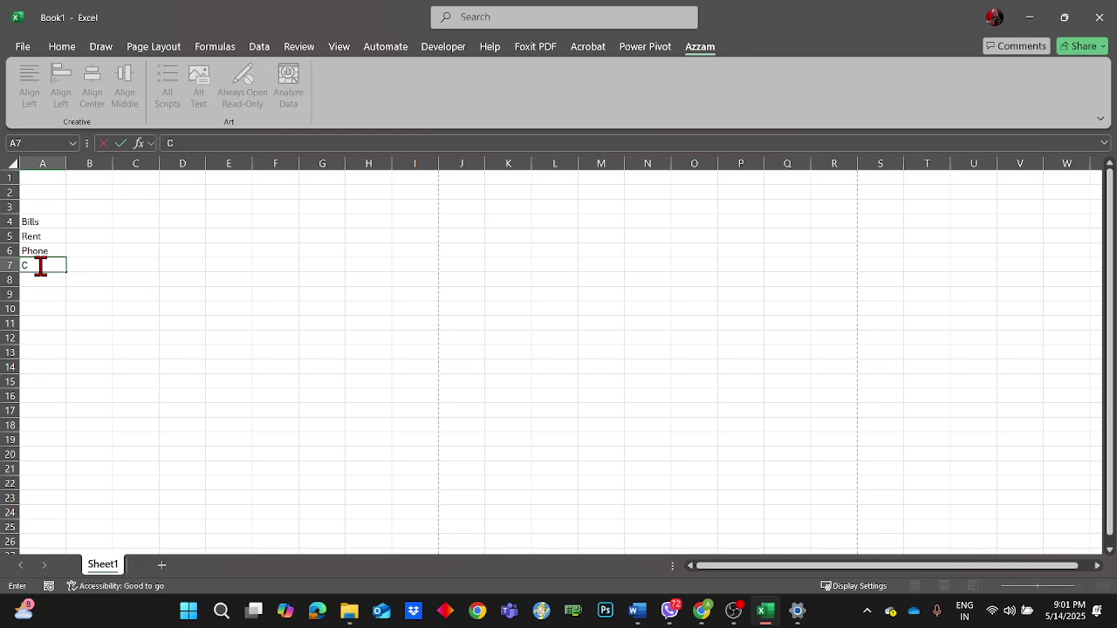
key(BackSpace)
text(Temu)
key(Return)
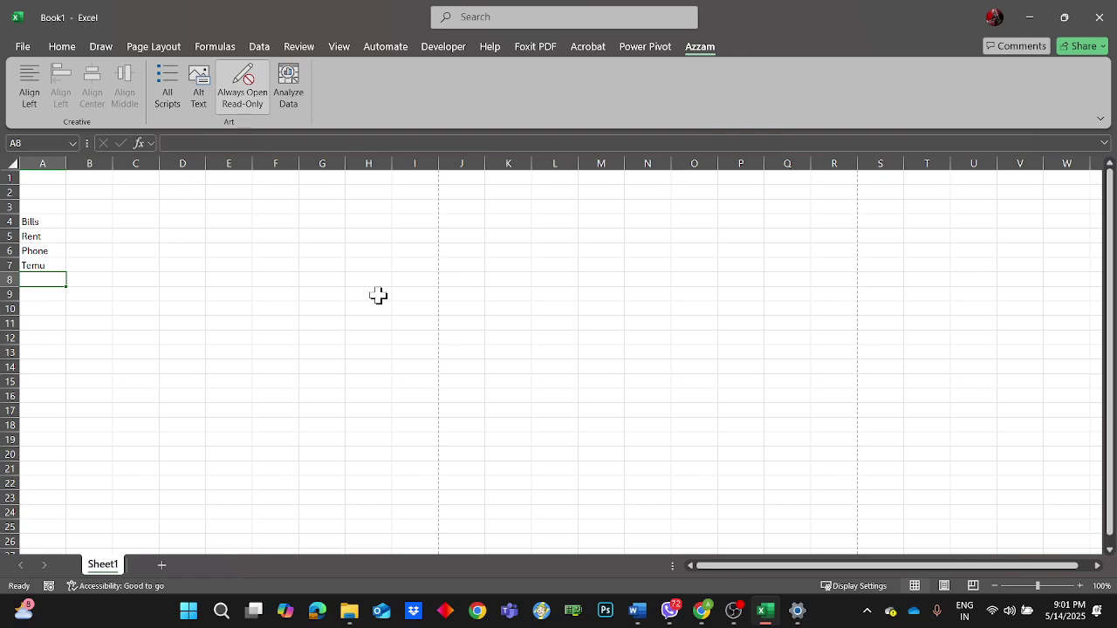
- Add Food in cell A8 and Sweets in cell A9 to complete the list of bills
text(Food)
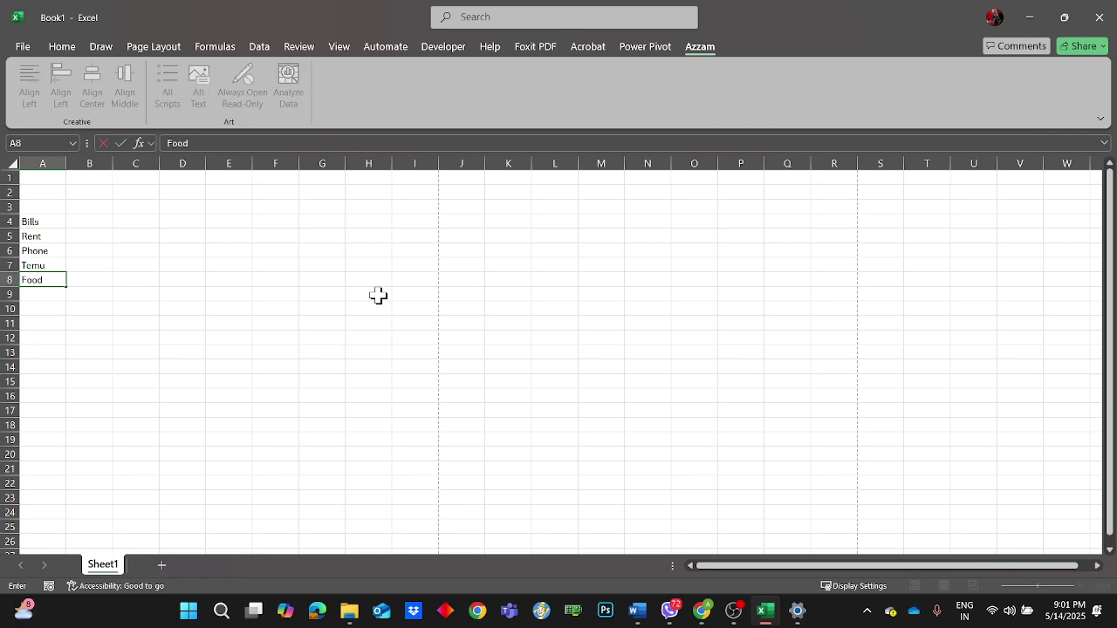
key(Return)
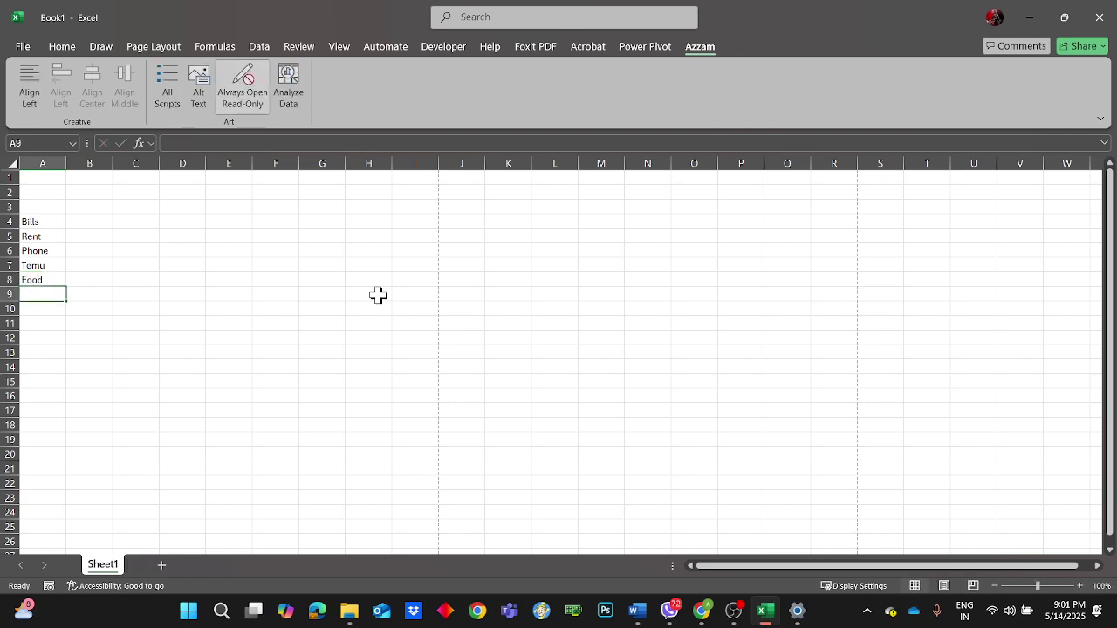
text(A)
key(BackSpace)
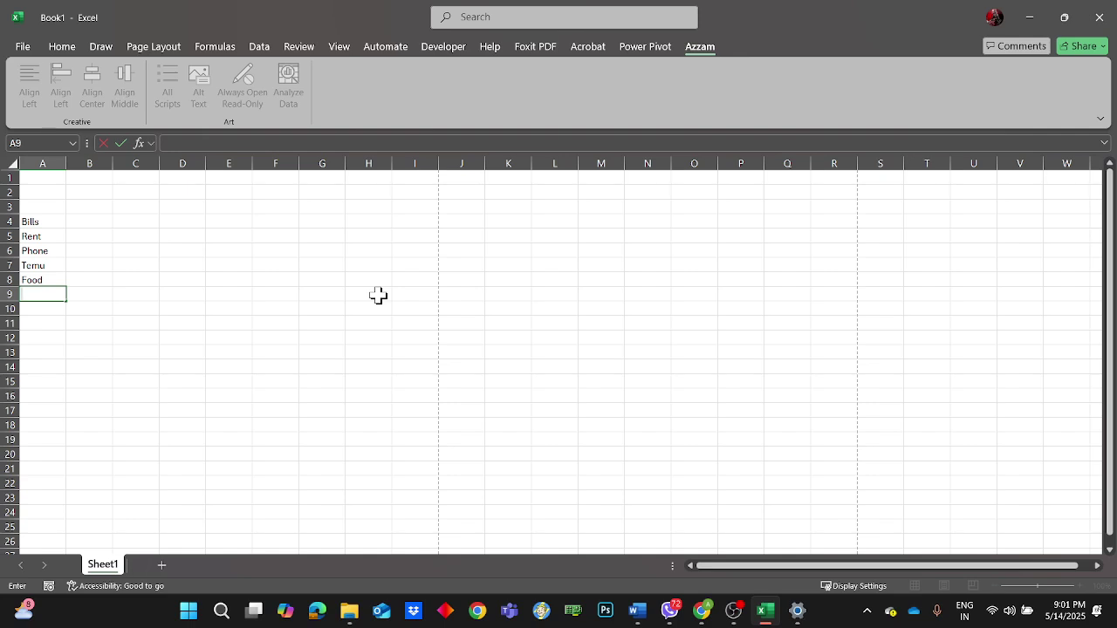
text(Sweets)
click(98, 210)
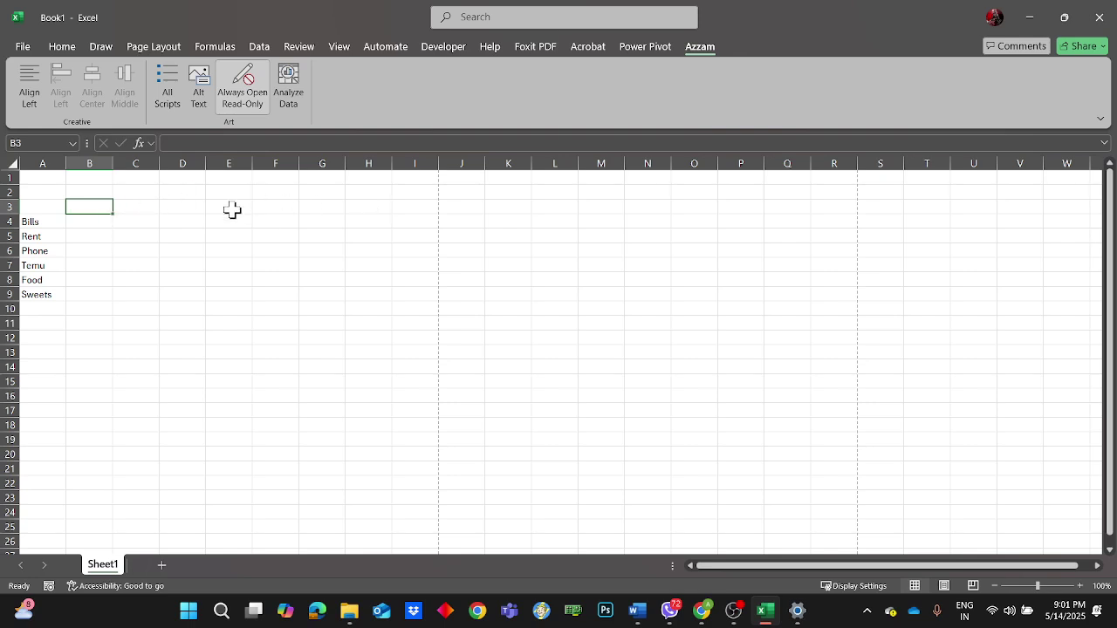
- Enter the month jan-2025 in cell B3 as a column heading
text(6)
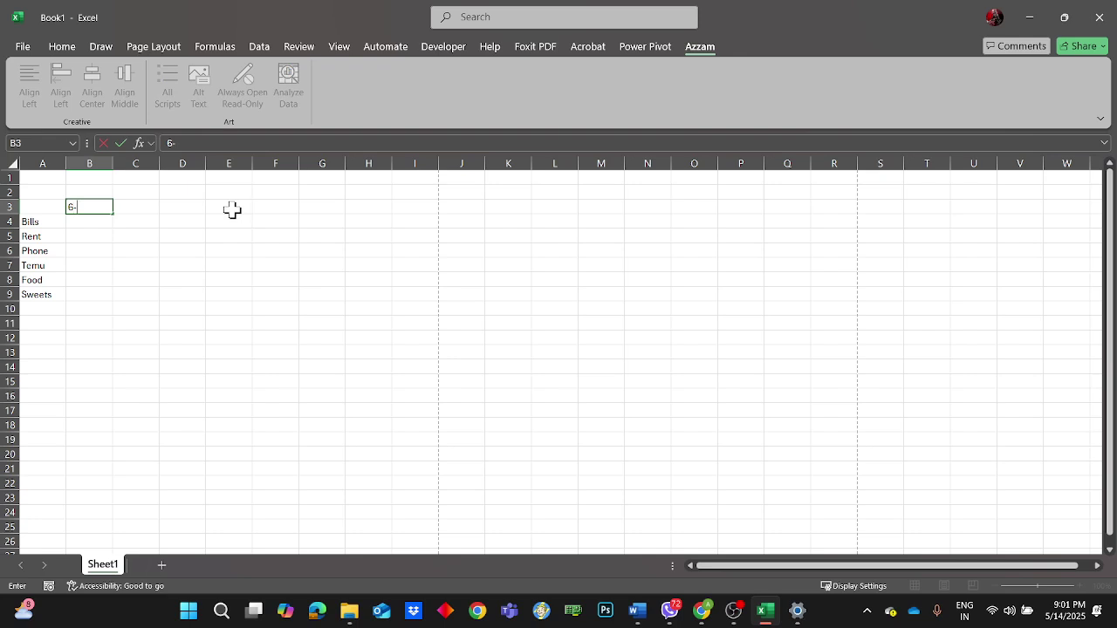
key(BackSpace)
text(j)
text(jan)
text(-20)
text(2)
text(5)
key(Return)
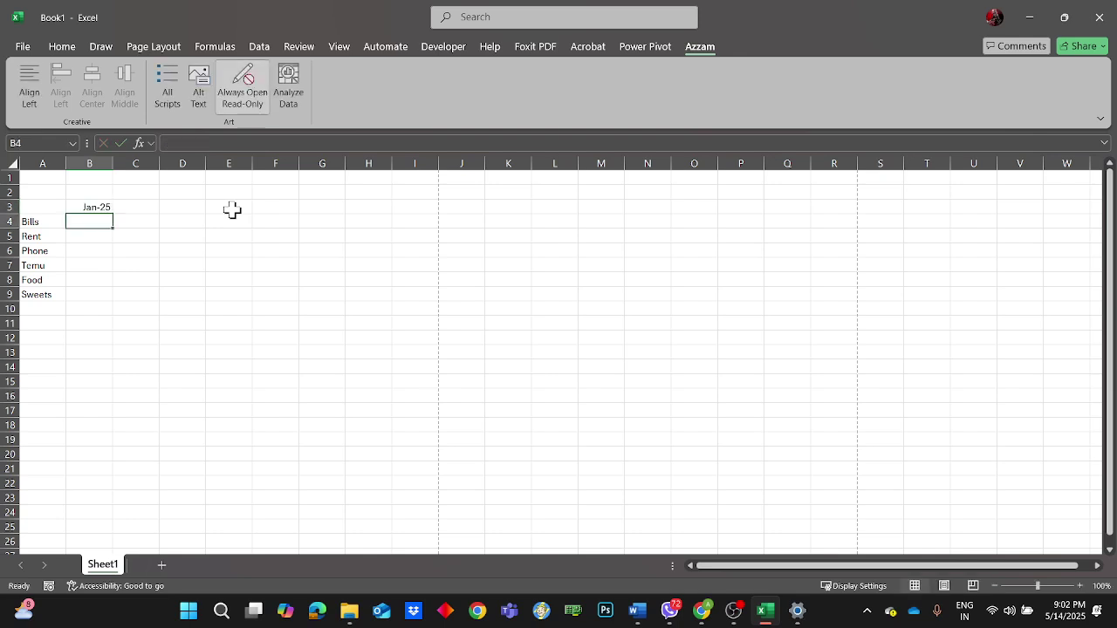
- Replace the month heading in cell B3 with january-2025 and reselect the cell
key(Up)
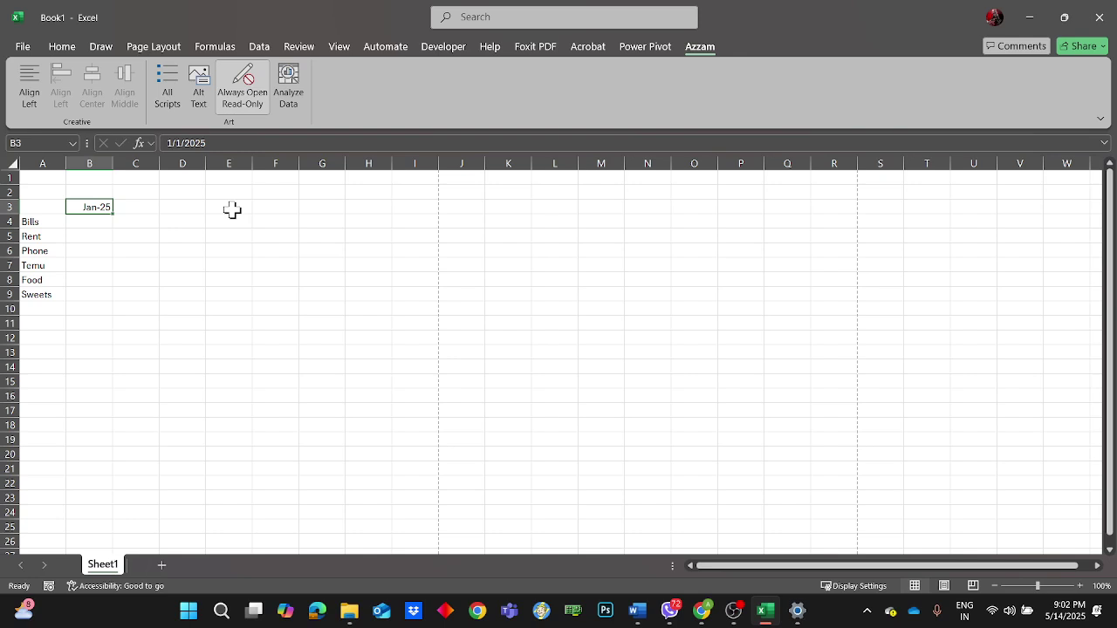
key(BackSpace)
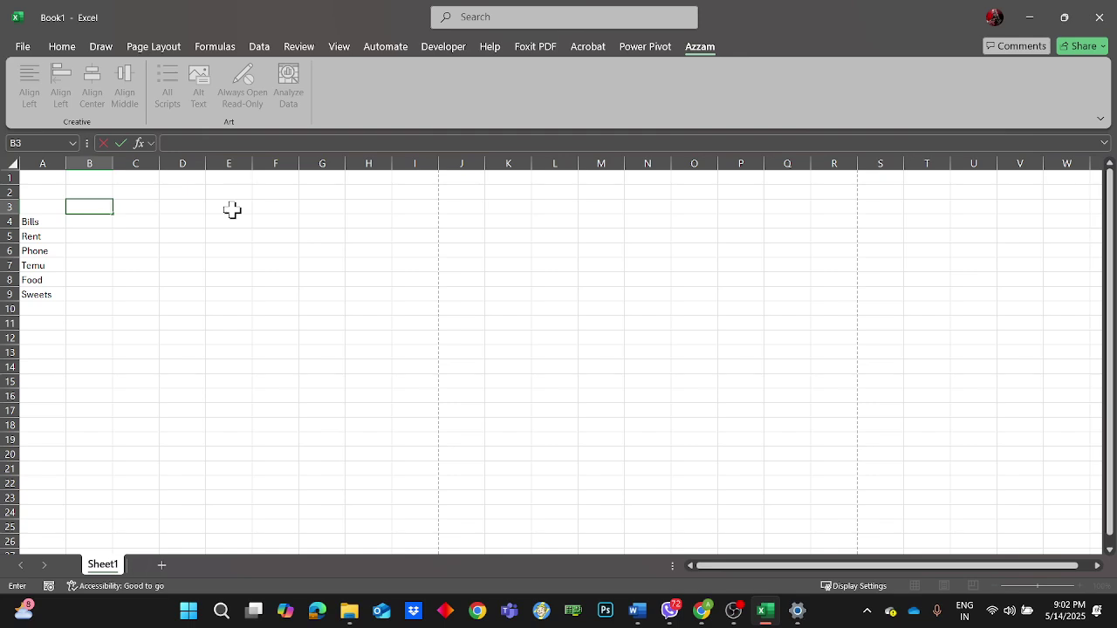
text(january-2025)
key(Return)
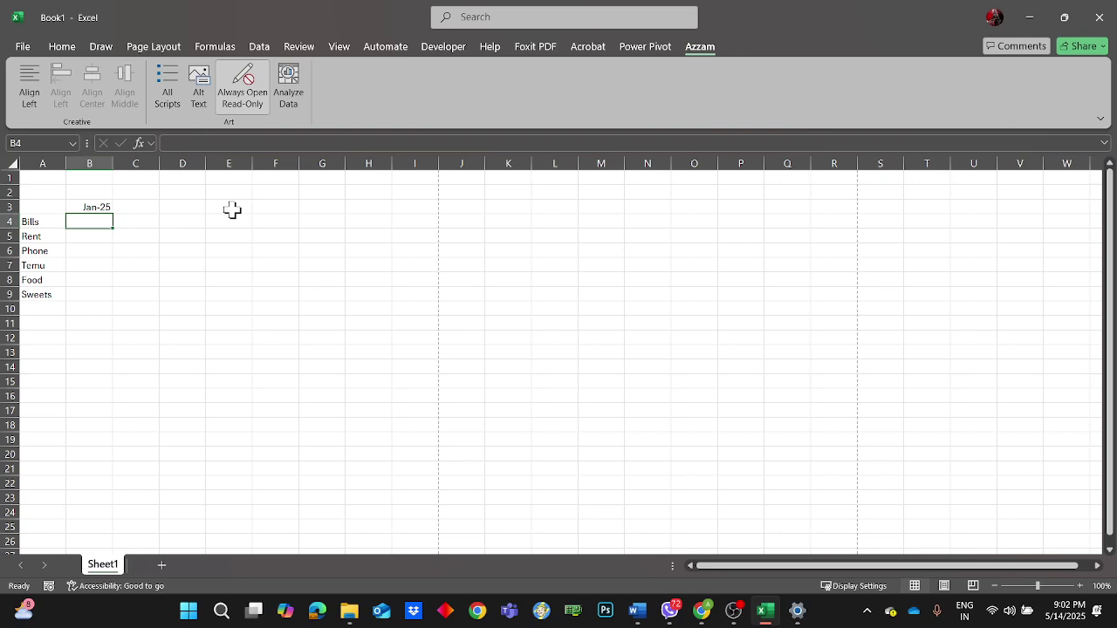
key(Up)
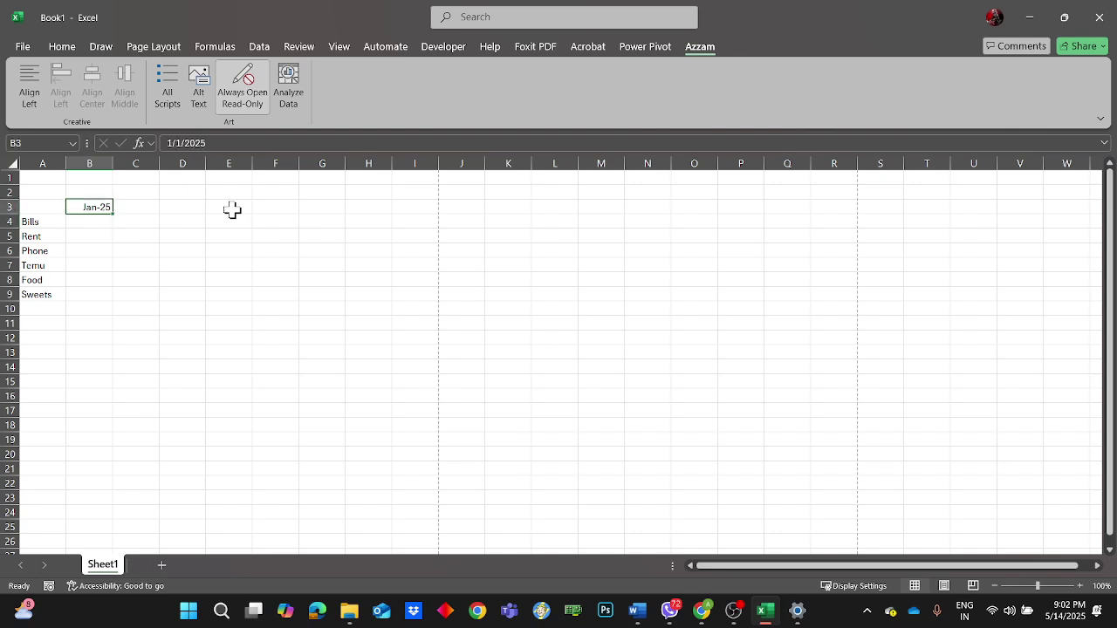
- Open the Windows display settings from the desktop and set the display scale to 150%
drag(836, 9, 728, 307)
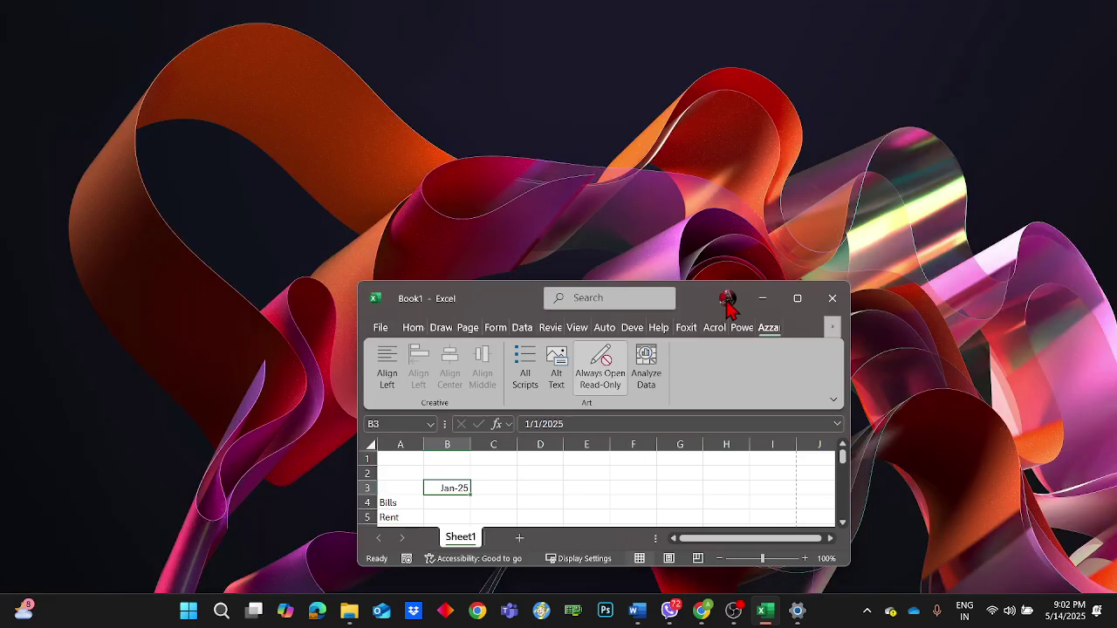
click(697, 120)
right_click(697, 120)
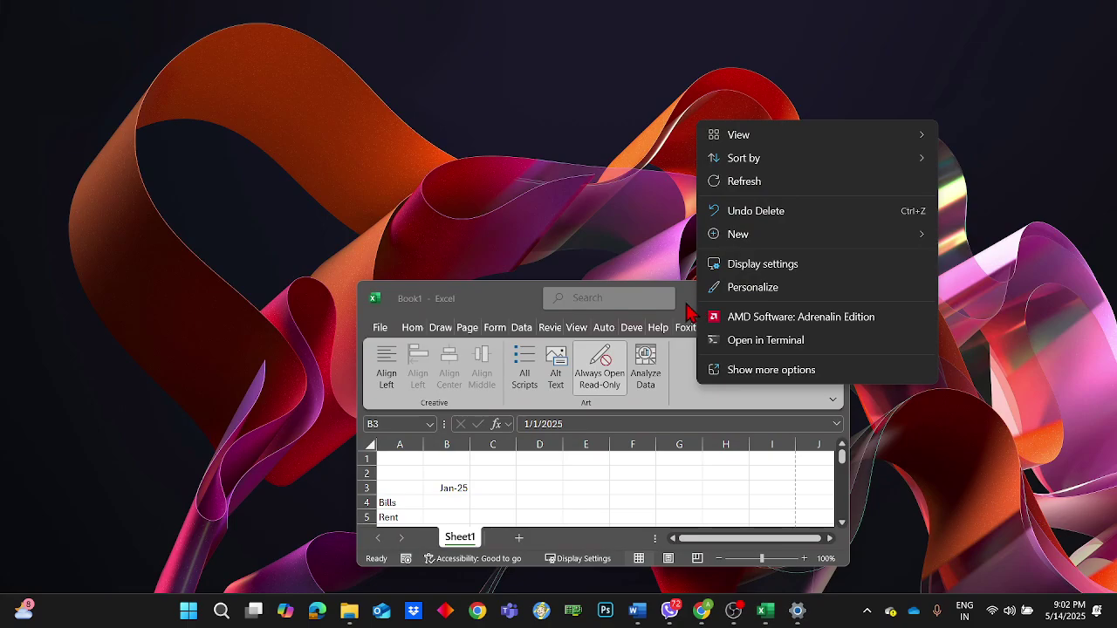
drag(690, 307, 643, 9)
drag(713, 10, 720, 192)
right_click(646, 123)
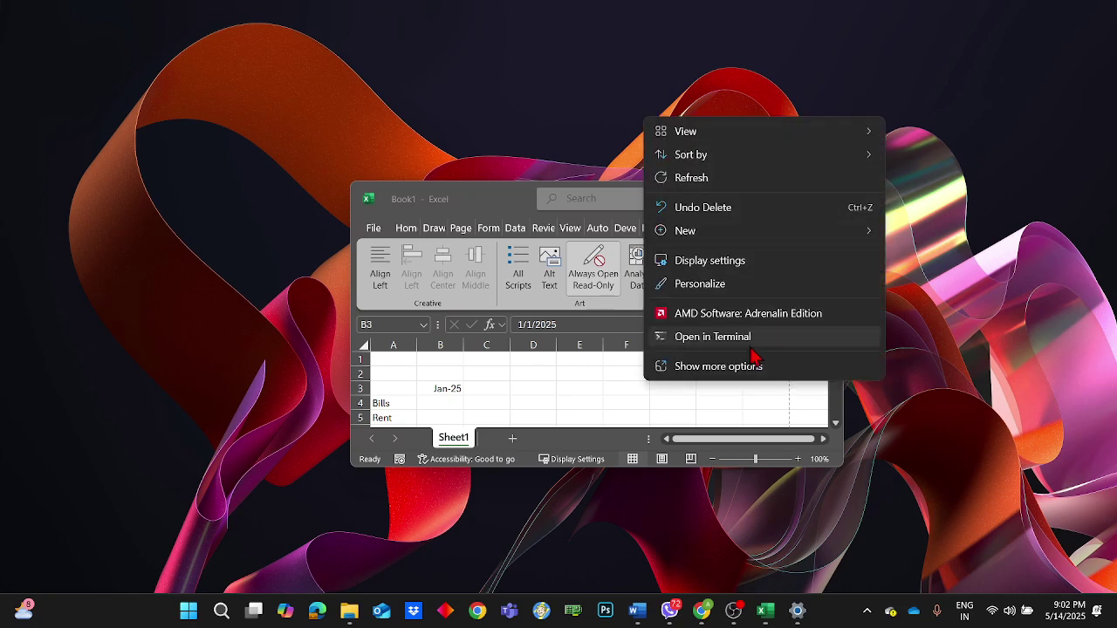
click(740, 259)
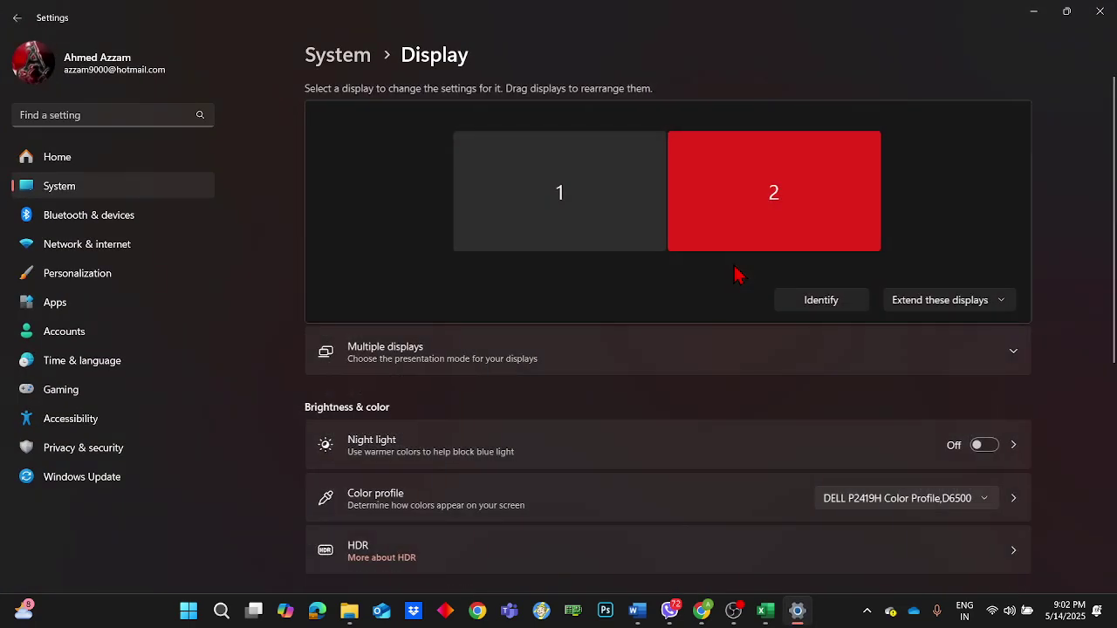
scroll(959, 406, down, 3)
click(966, 428)
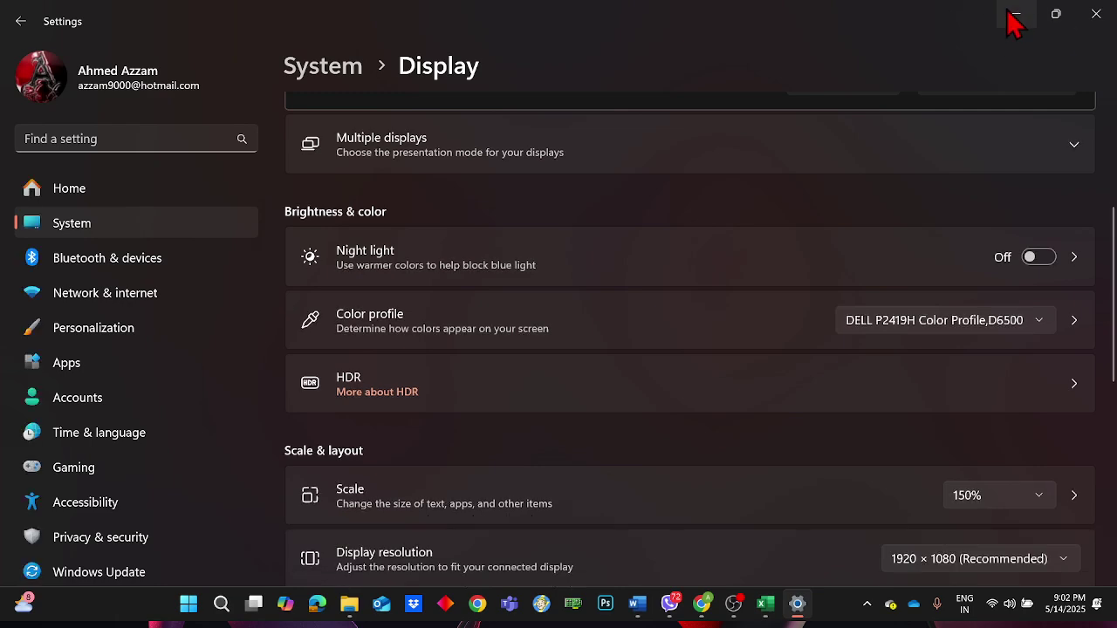
- Minimize the display settings and return to the Excel workbook in a maximized window
click(1012, 15)
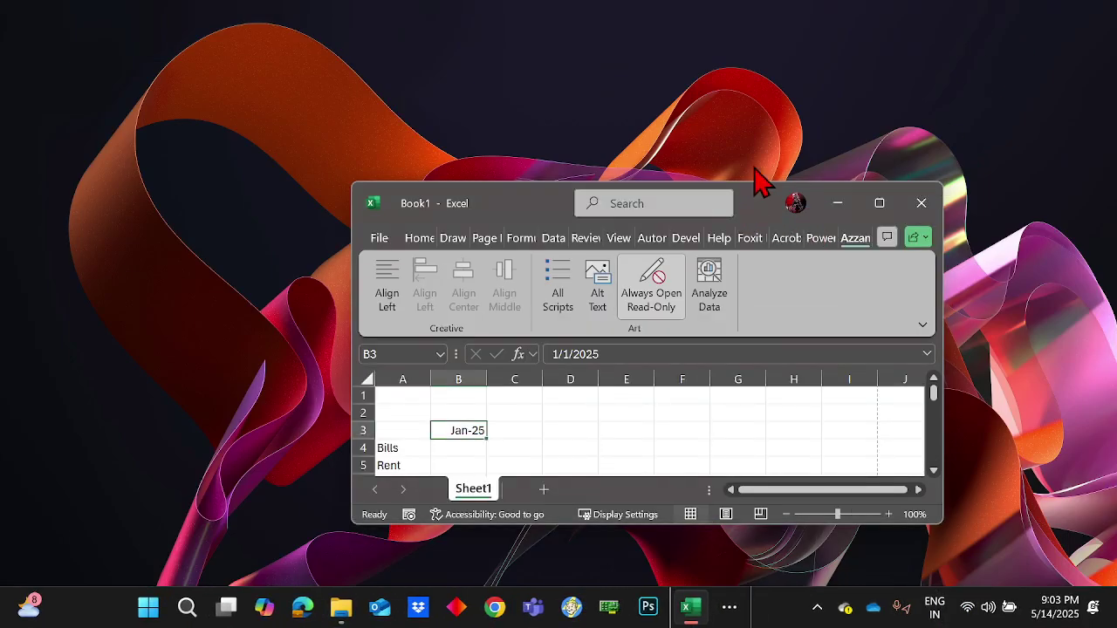
double_click(753, 197)
click(75, 371)
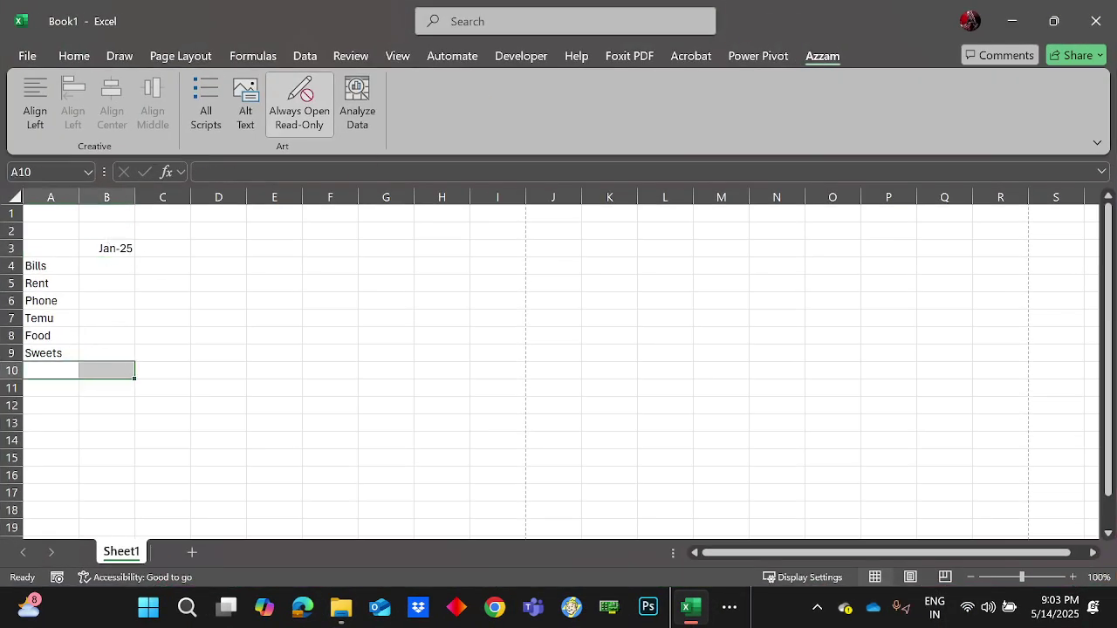
- Re-enter the month heading in cell B3 as january 2025 and reselect the cell
click(114, 248)
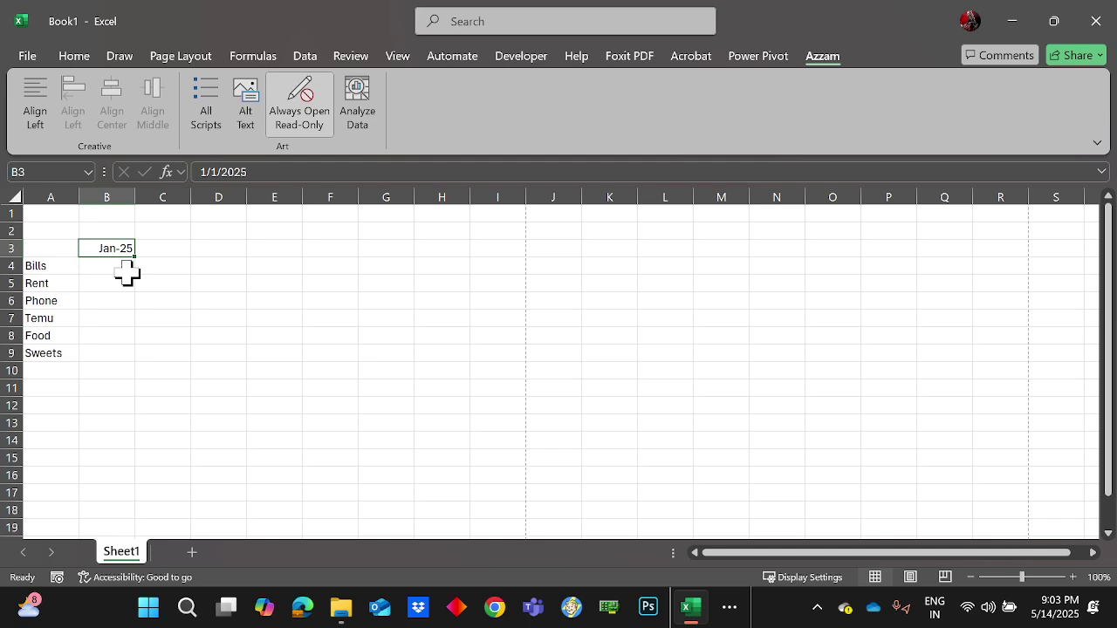
text(janua)
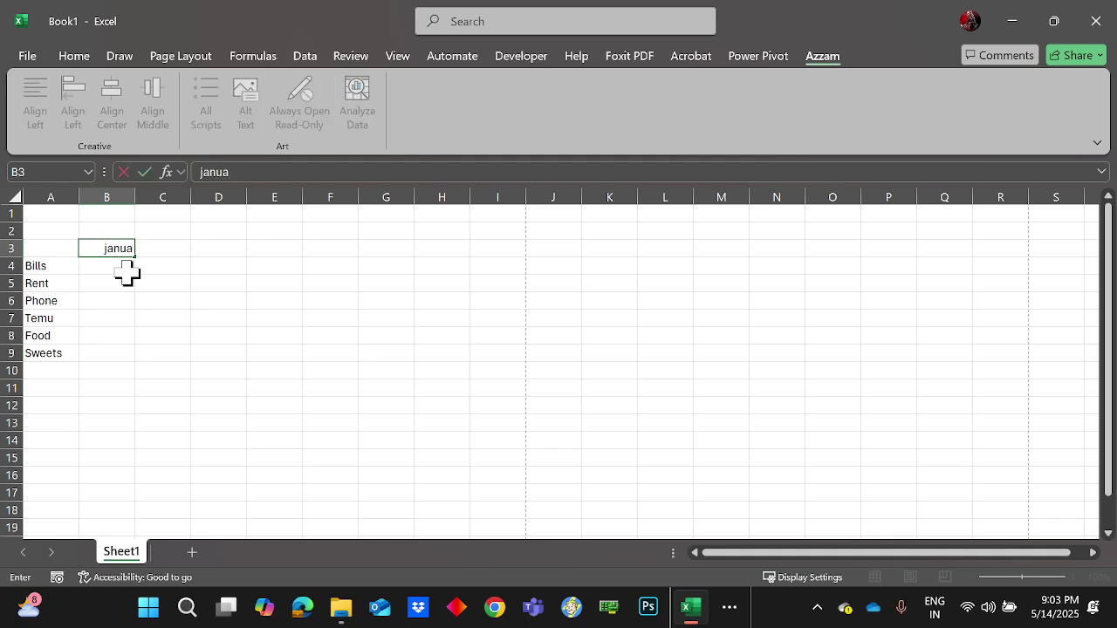
text(ry 2025)
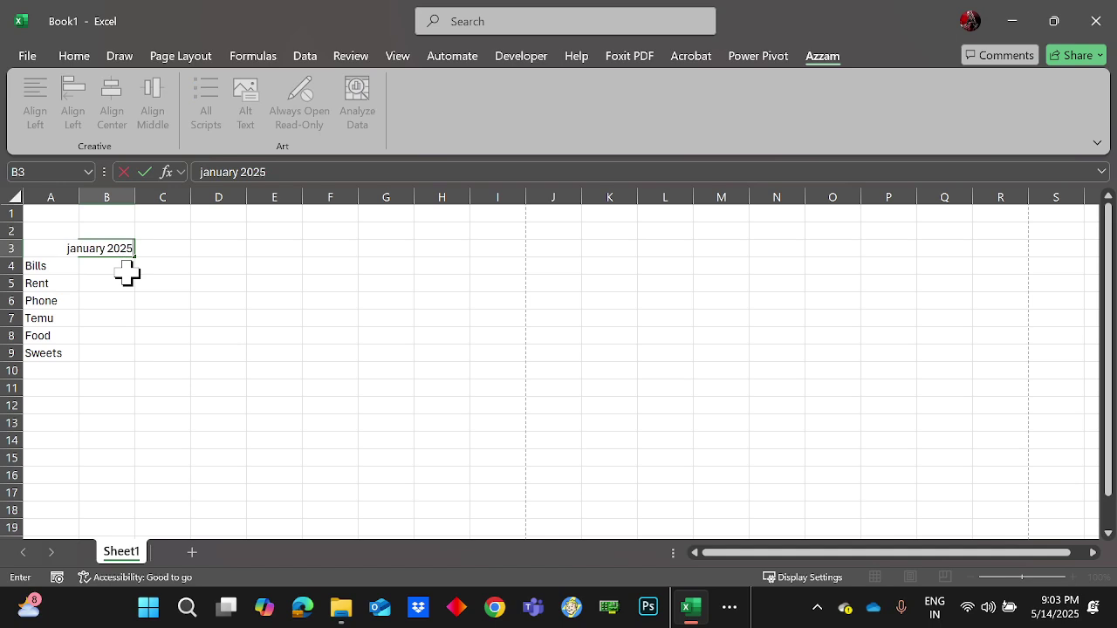
key(Left)
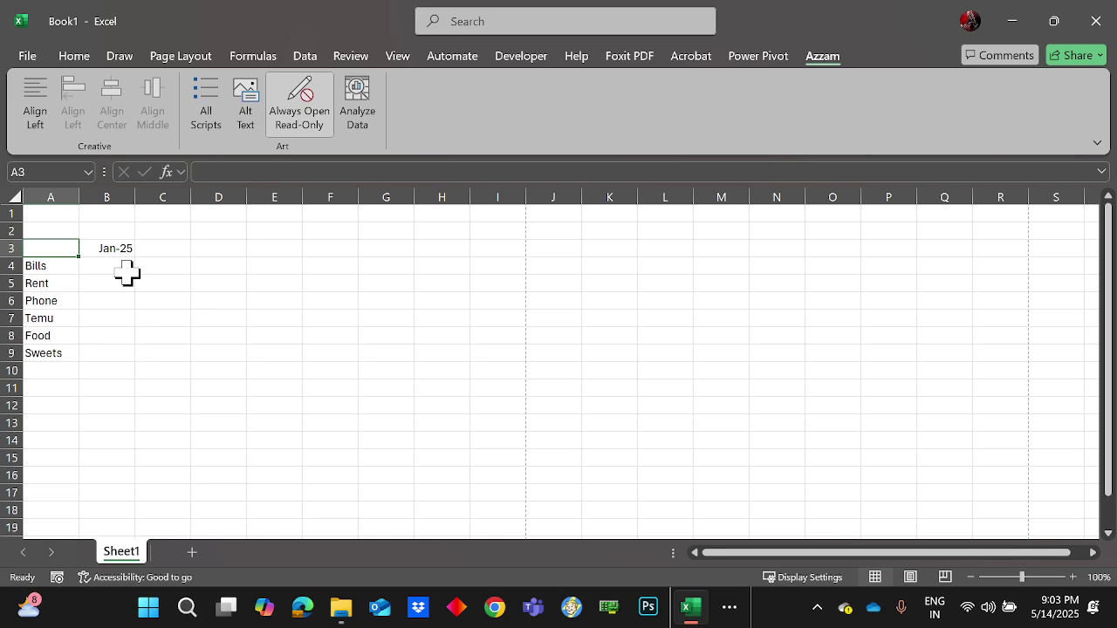
key(Right)
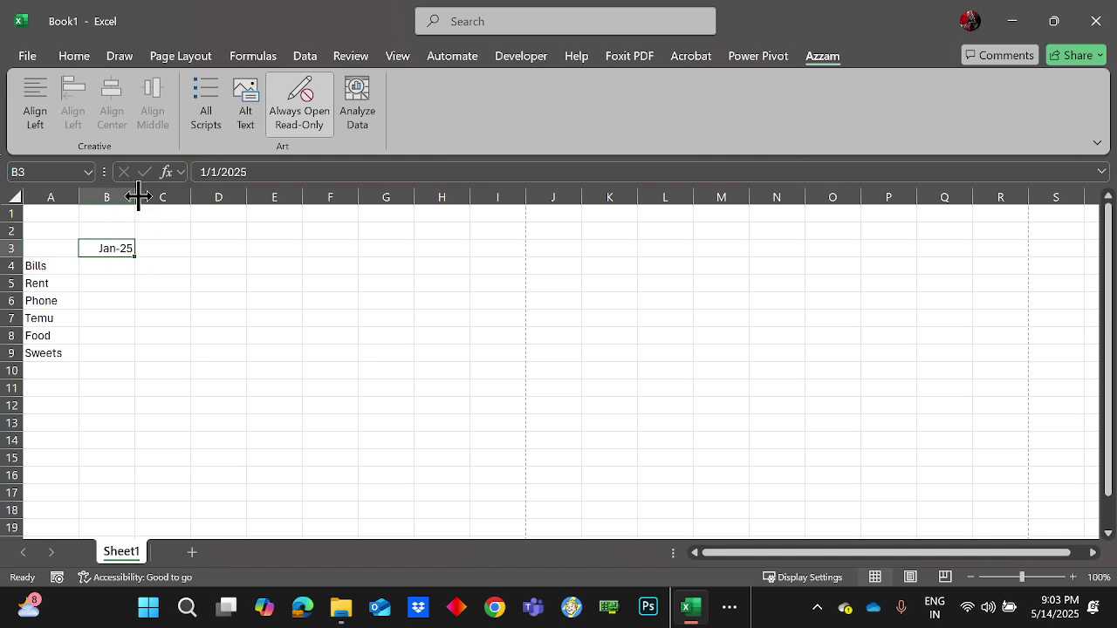
- Widen column B slightly and select the month heading in cell B3
drag(134, 197, 154, 197)
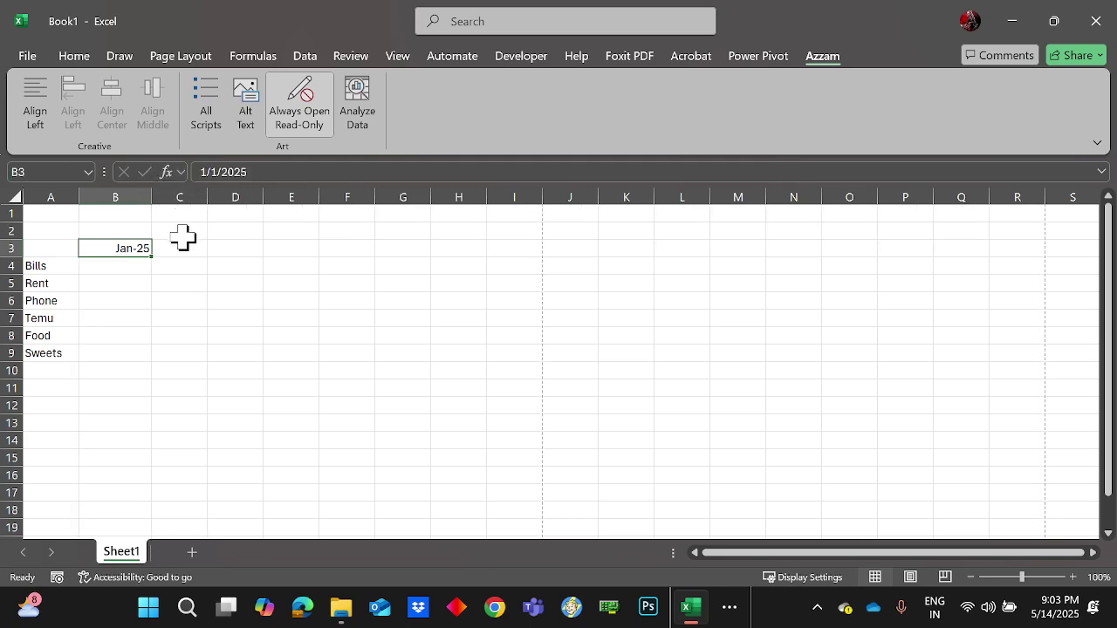
double_click(153, 197)
click(203, 296)
drag(120, 200, 143, 199)
click(122, 251)
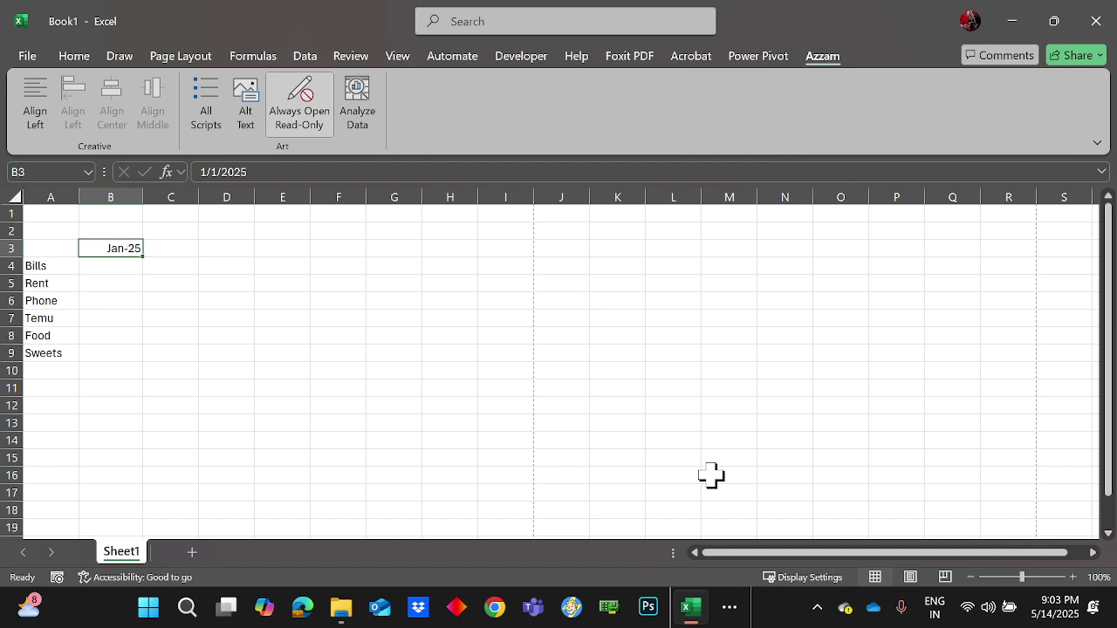
- Inspect the underlying value of the month heading in cell B3 without changing it
click(281, 353)
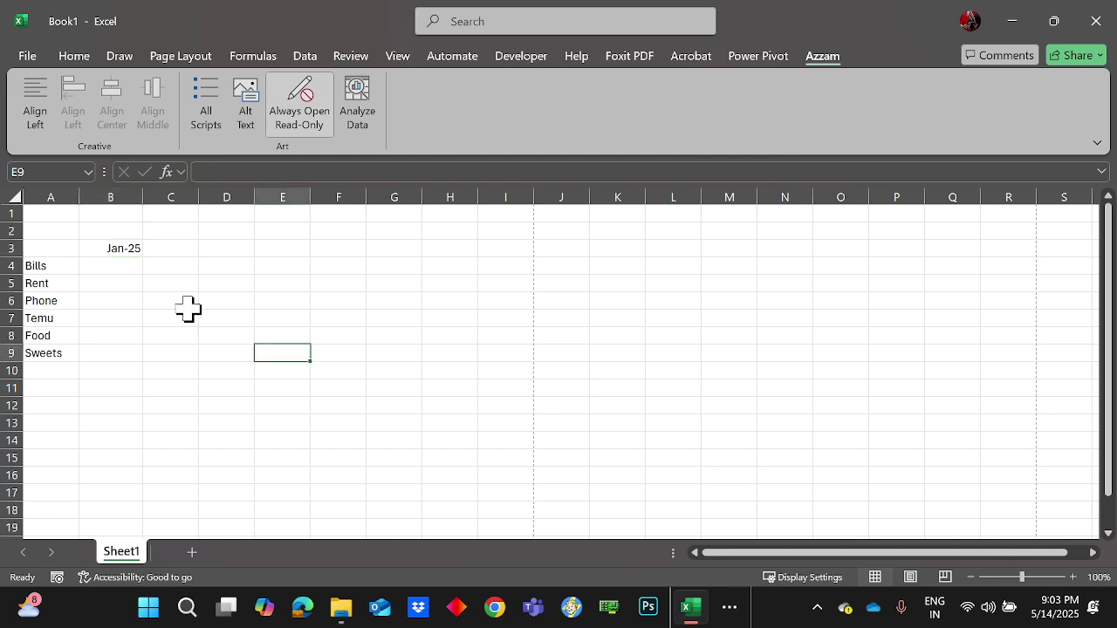
click(117, 247)
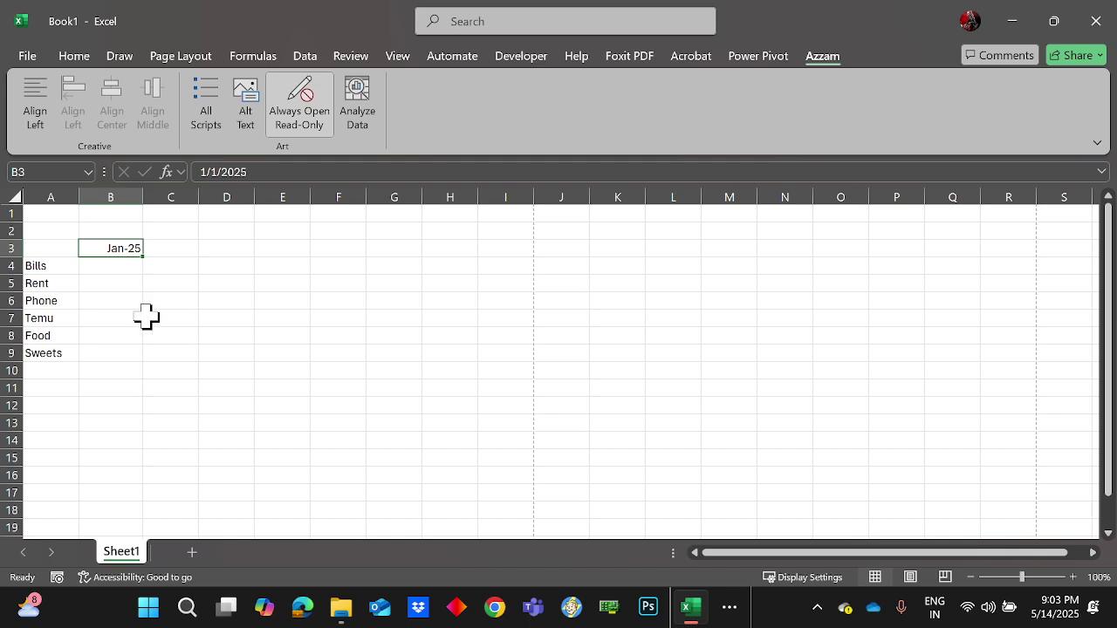
click(272, 175)
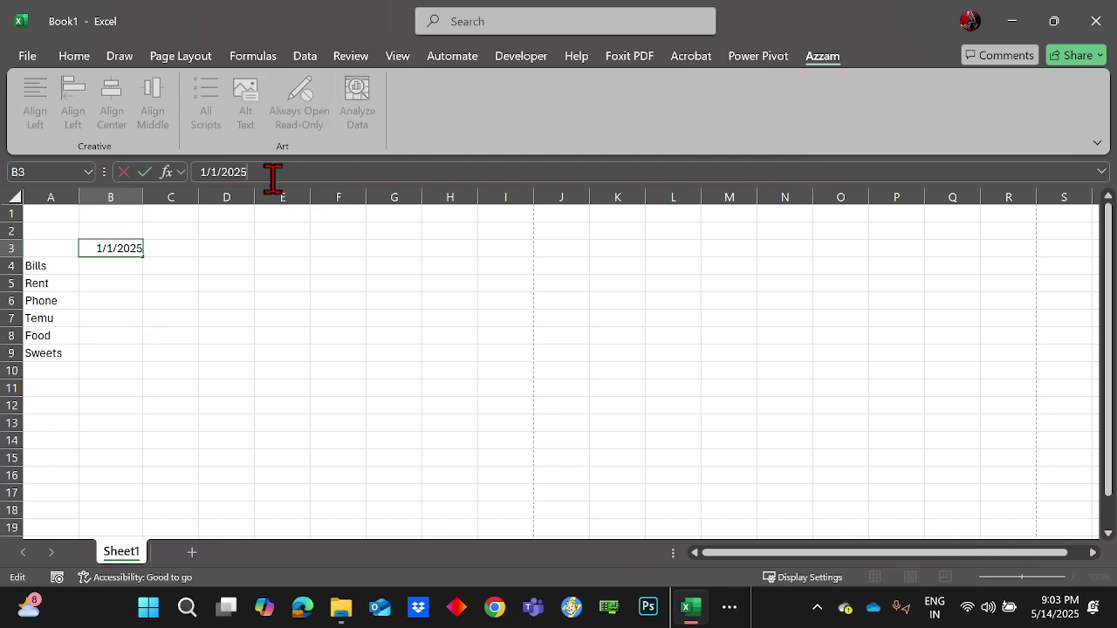
click(225, 301)
click(97, 248)
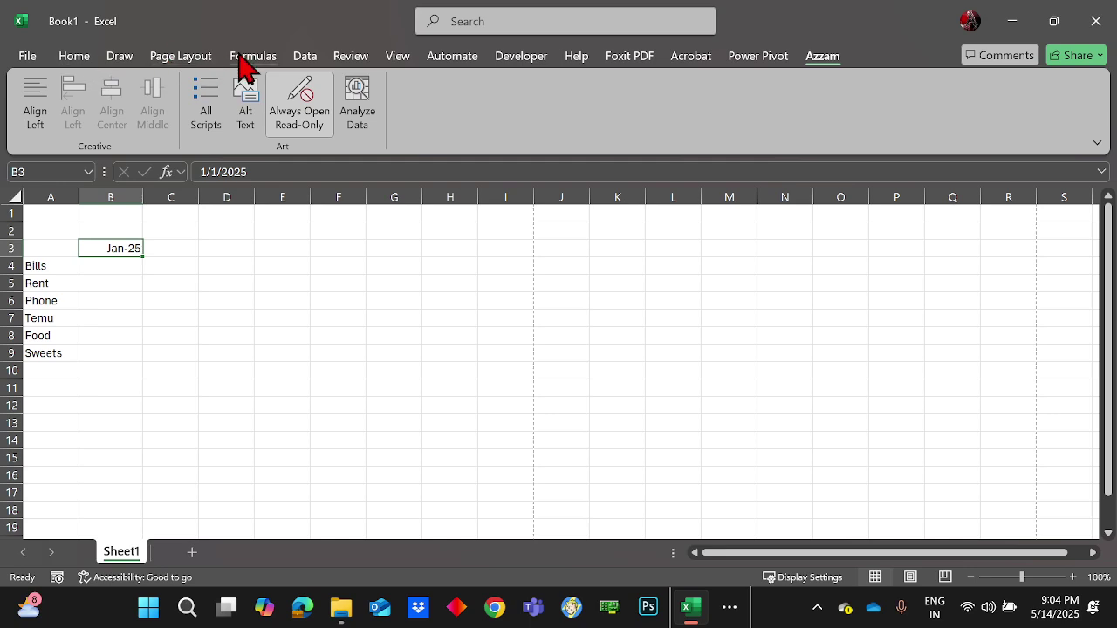
click(295, 60)
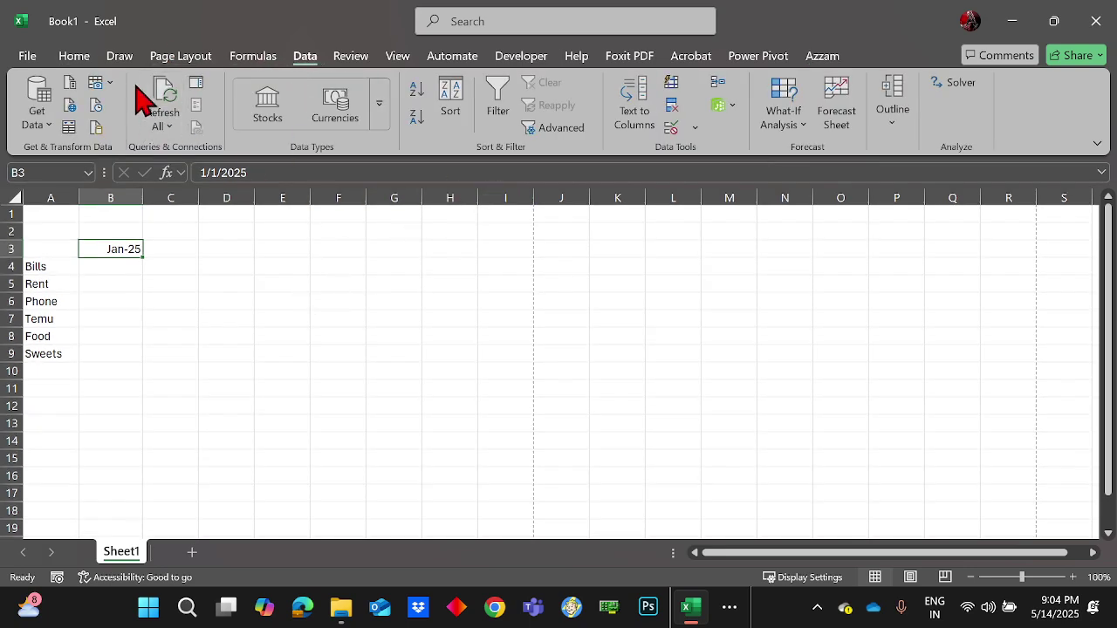
click(74, 58)
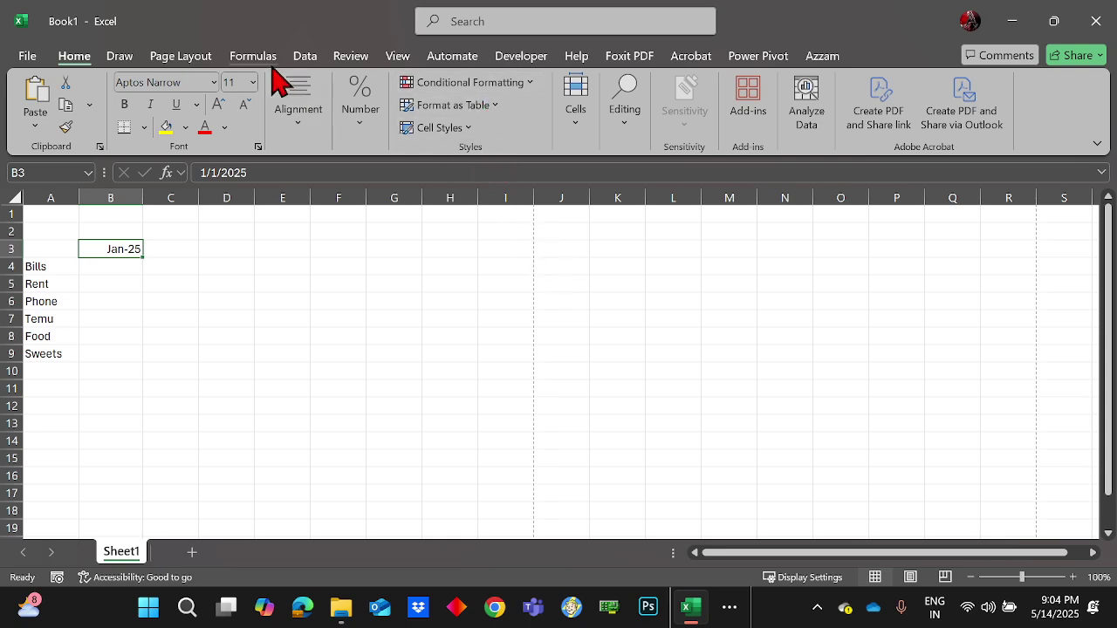
click(303, 63)
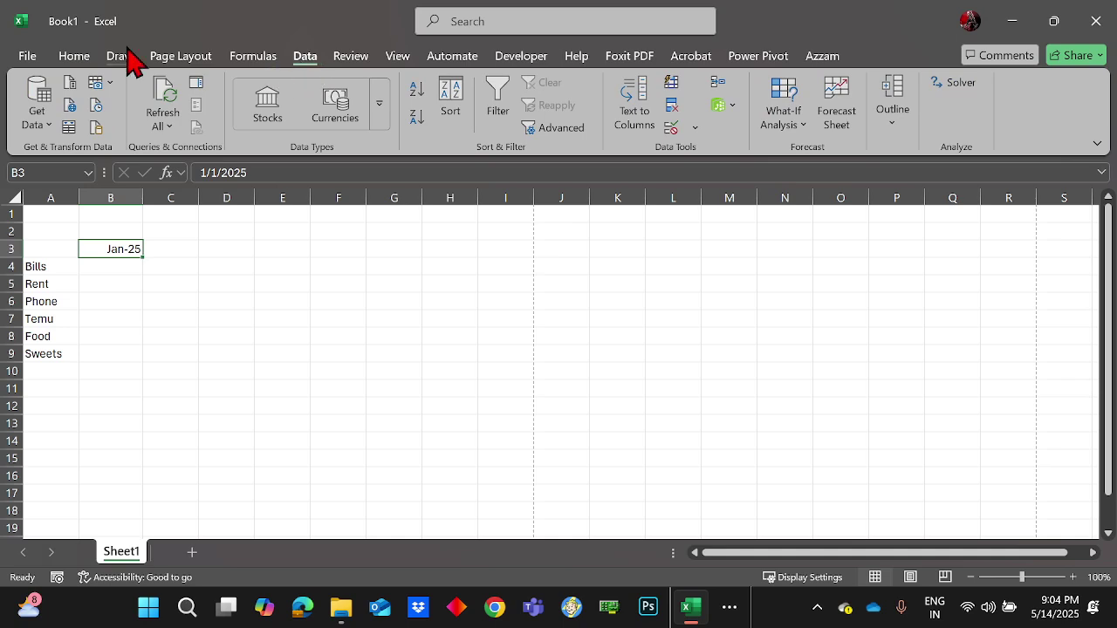
click(83, 54)
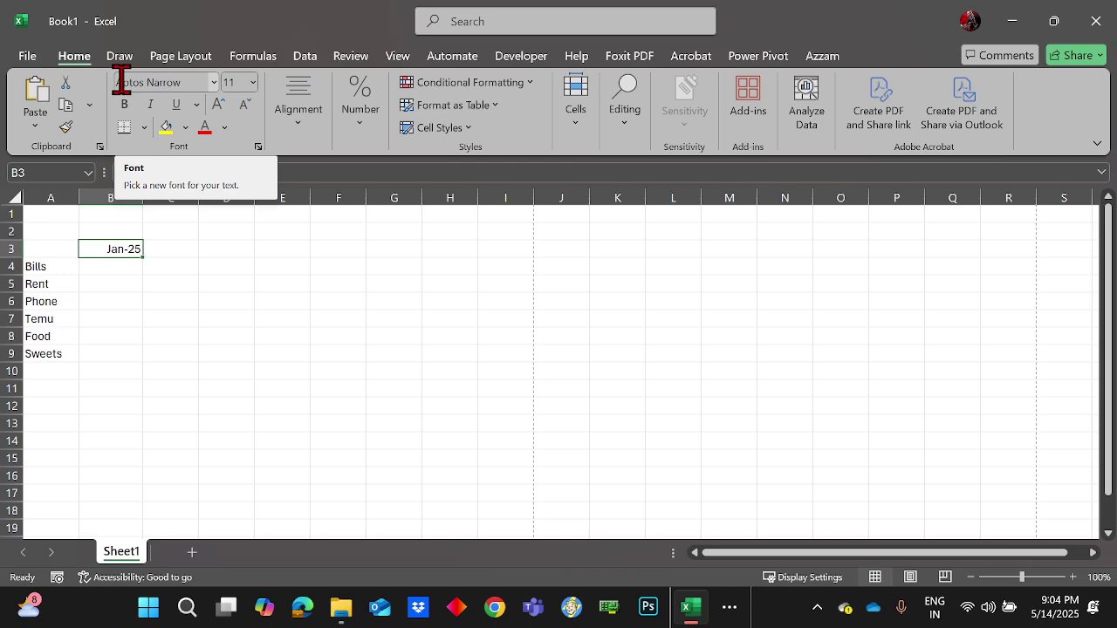
- Set the Windows display scale to 125% from the desktop, and return to the Excel workbook in a maximized window
double_click(760, 20)
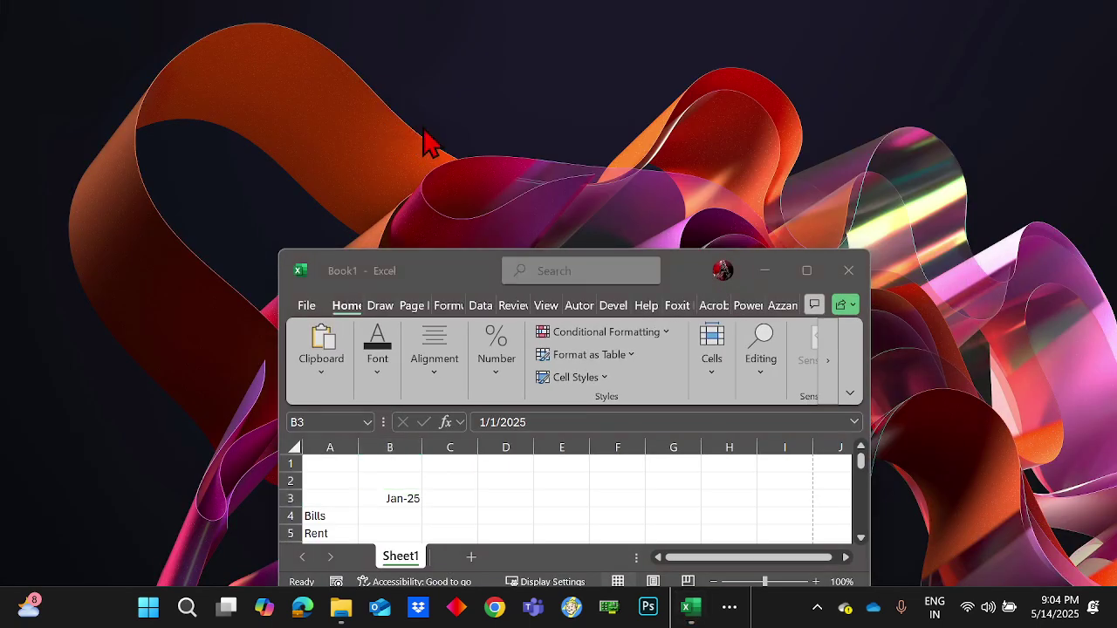
right_click(426, 142)
click(518, 301)
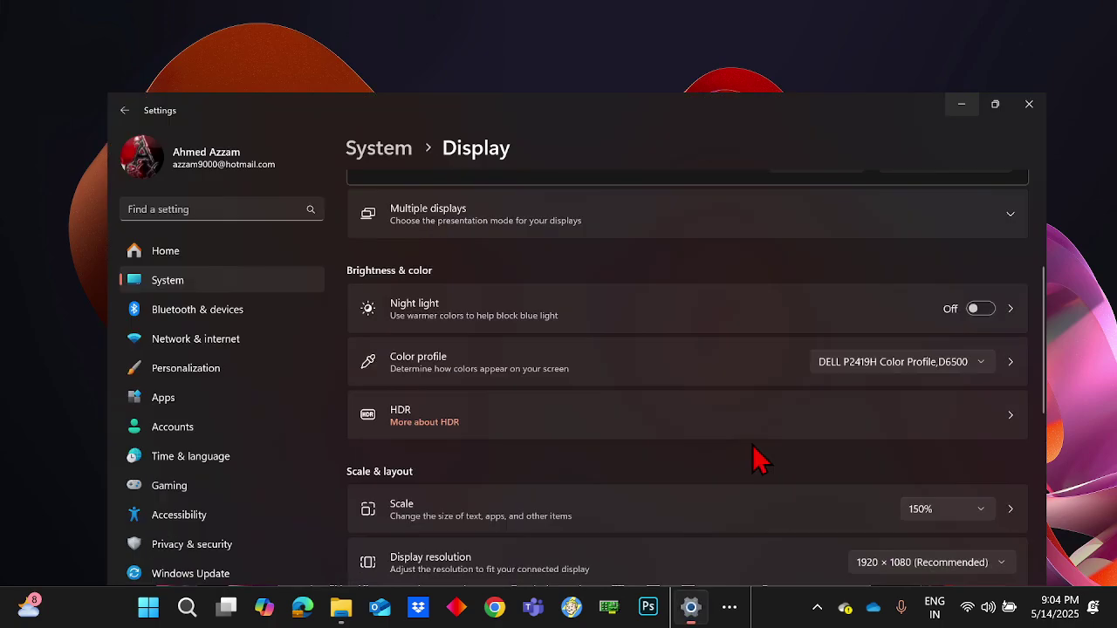
scroll(1012, 459, down, 3)
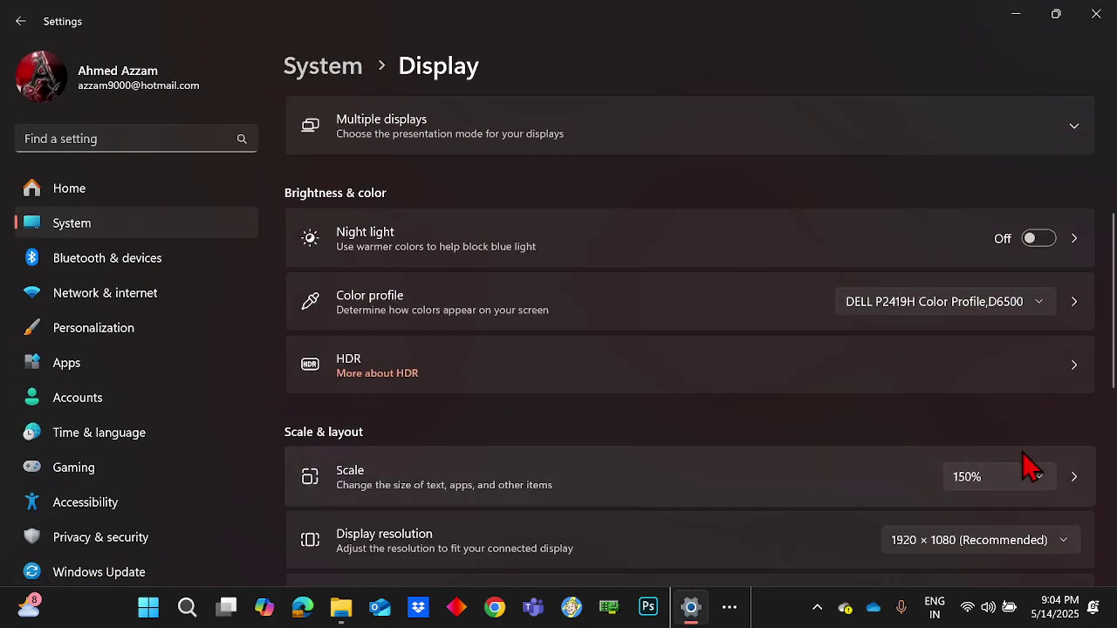
click(1033, 468)
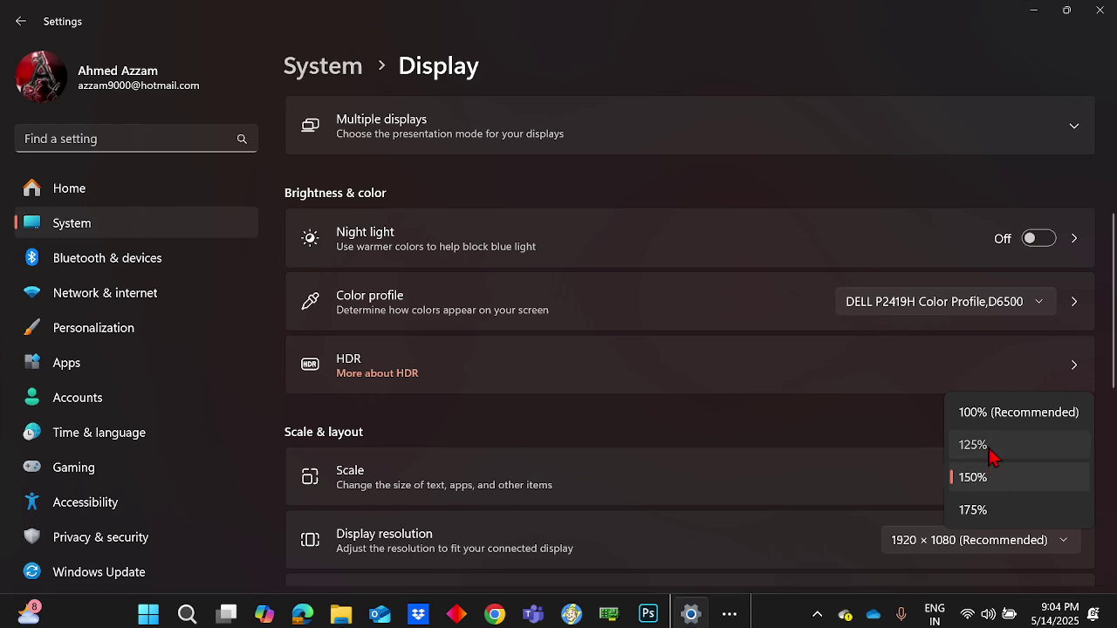
click(992, 456)
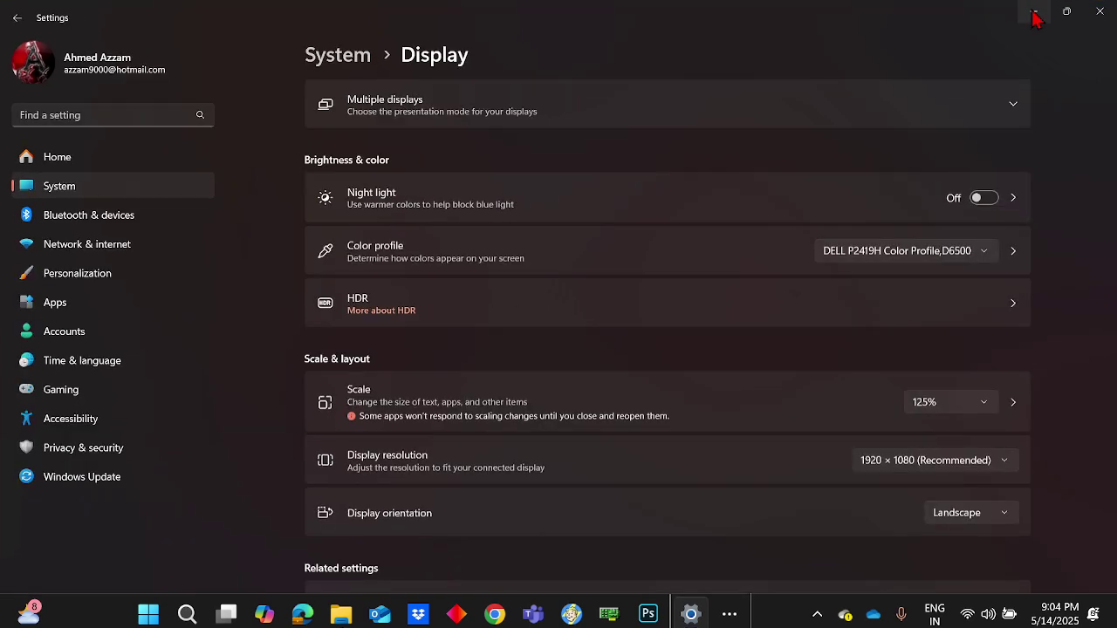
click(1035, 18)
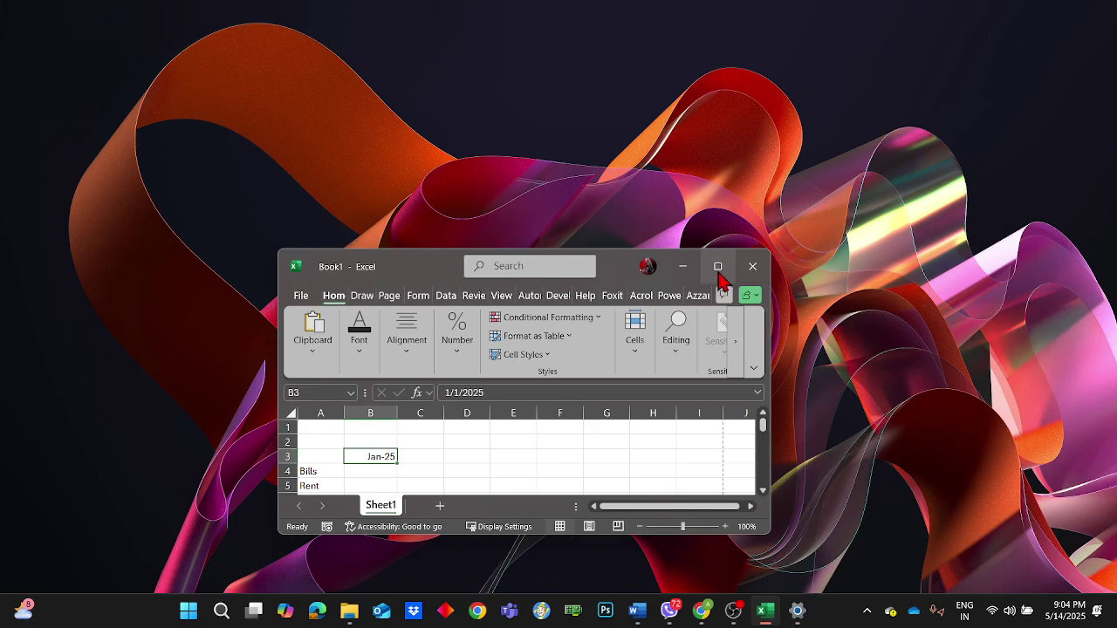
click(719, 273)
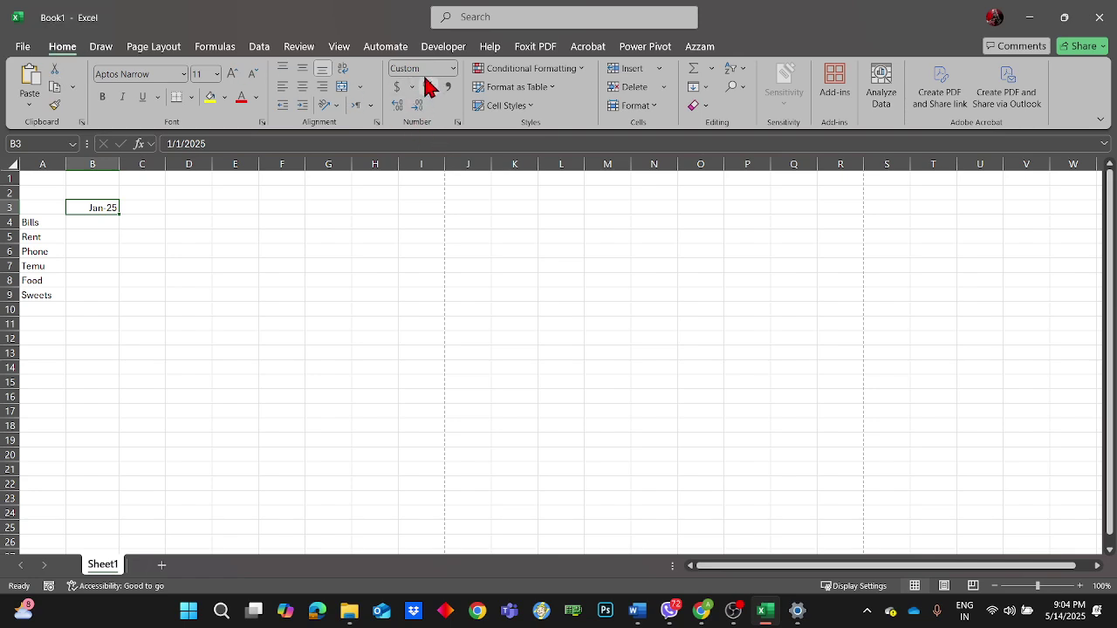
- Clear the month heading from cell B3 and reselect the empty cell
click(454, 70)
click(454, 70)
key(BackSpace)
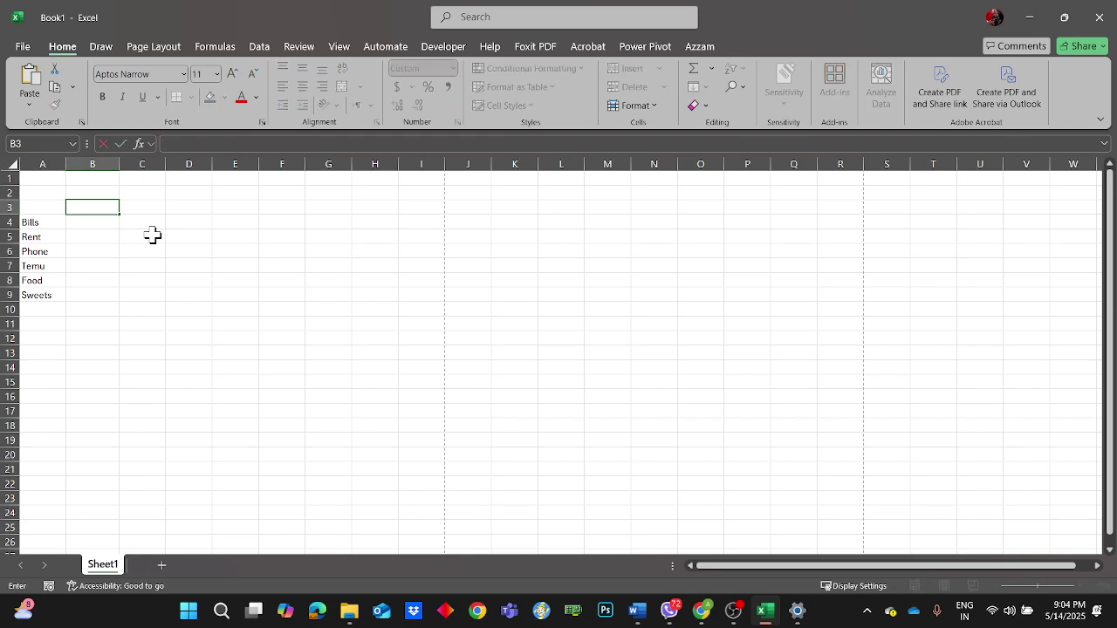
click(375, 326)
click(89, 203)
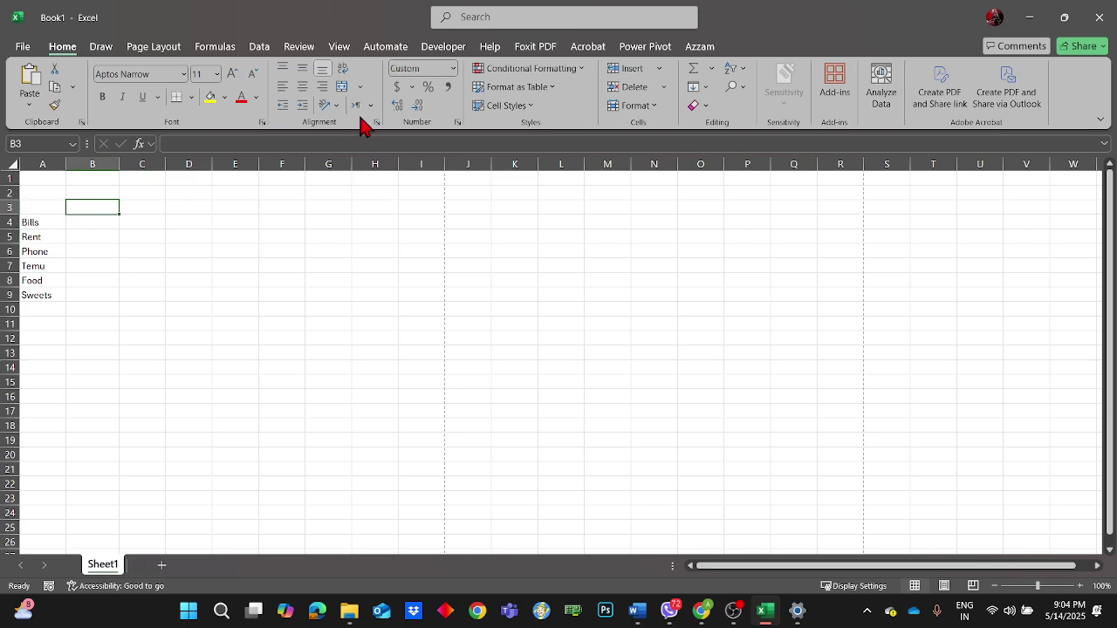
- Set the number format of cell B3 to Text
click(453, 69)
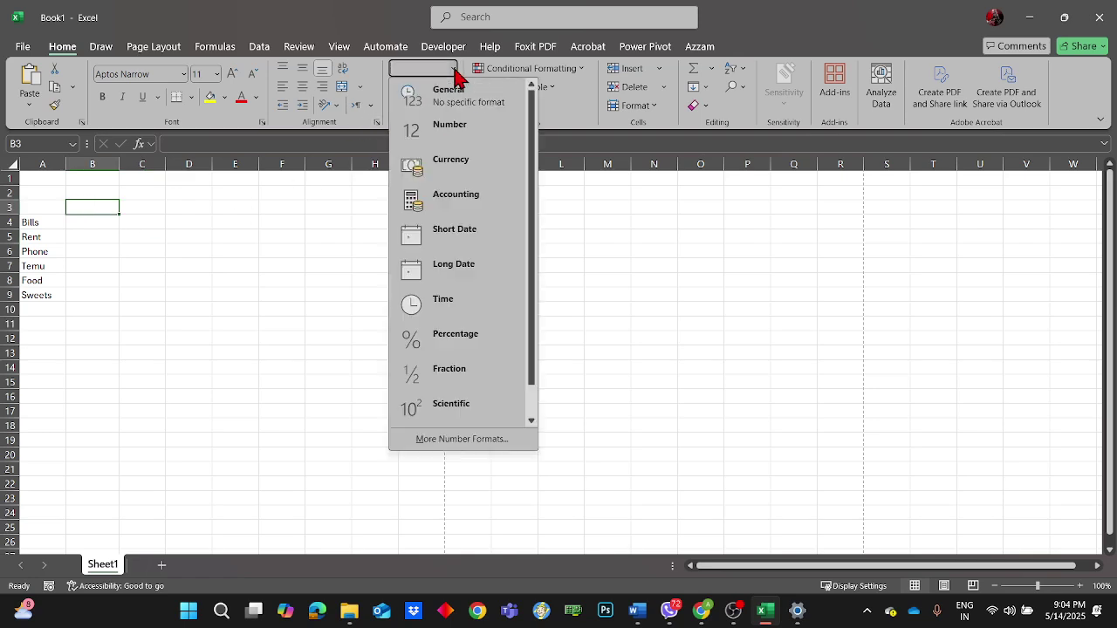
click(631, 303)
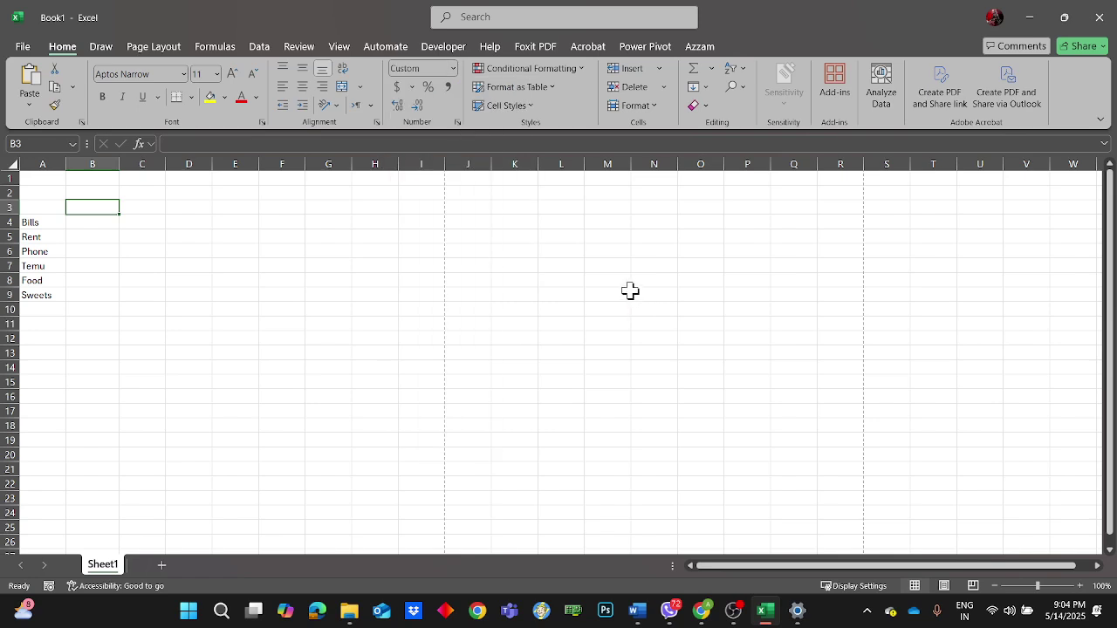
click(453, 69)
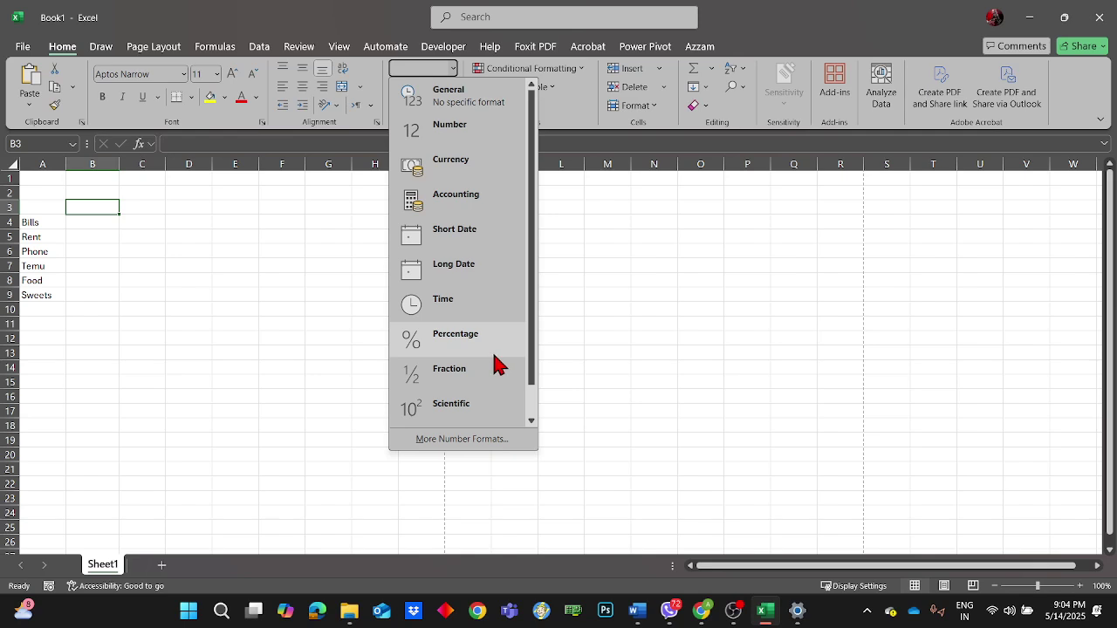
scroll(498, 363, down, 1)
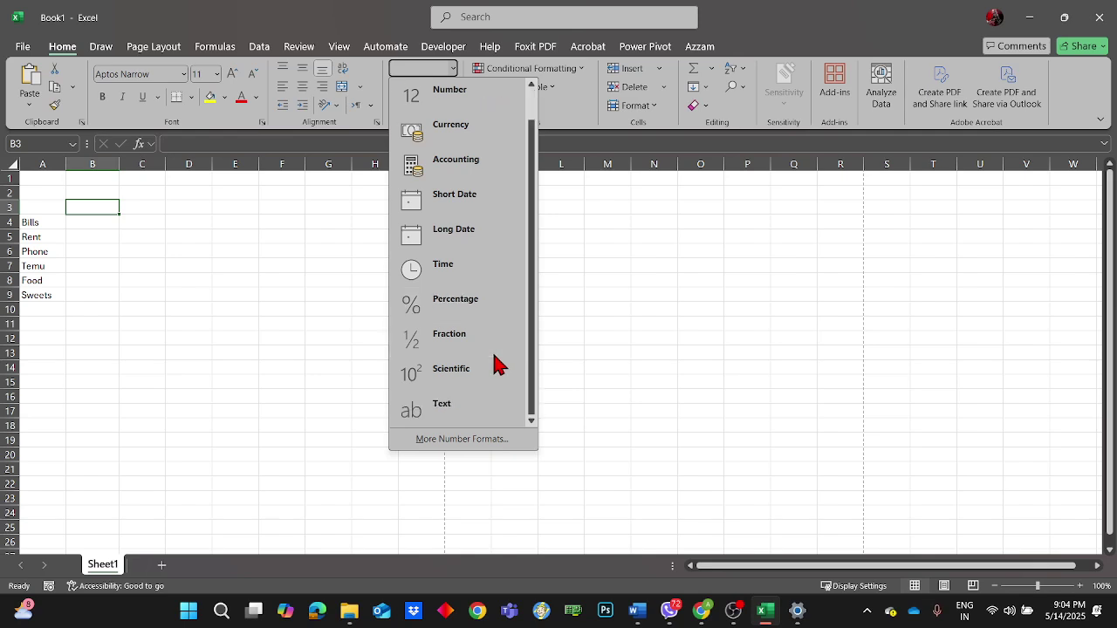
click(464, 407)
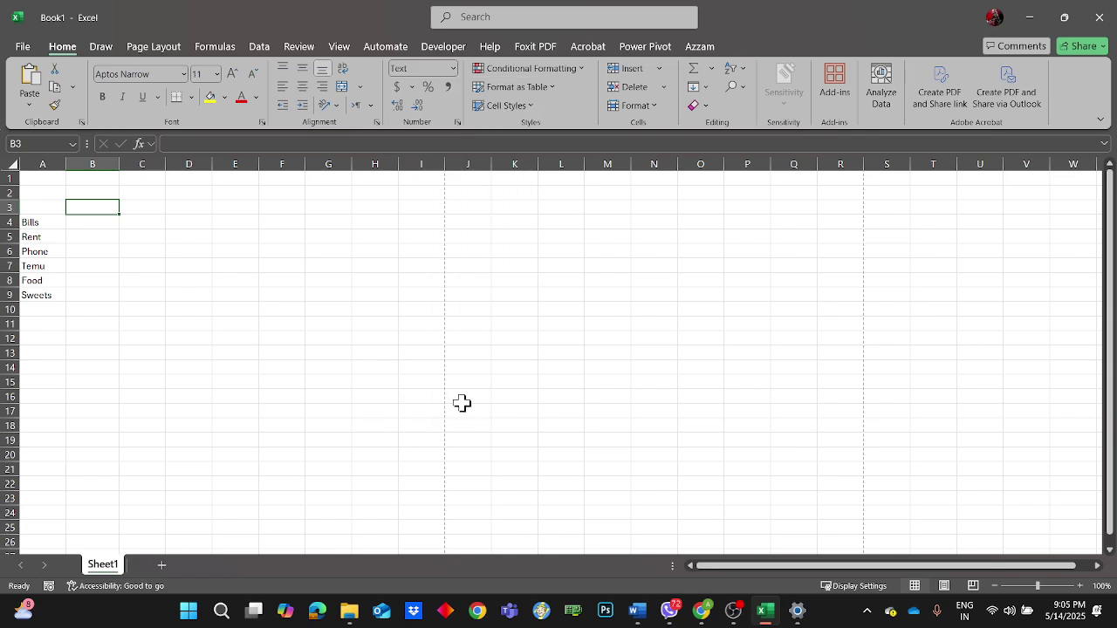
- Enter January 2025 in cell B3 as the first month heading
text(Janu)
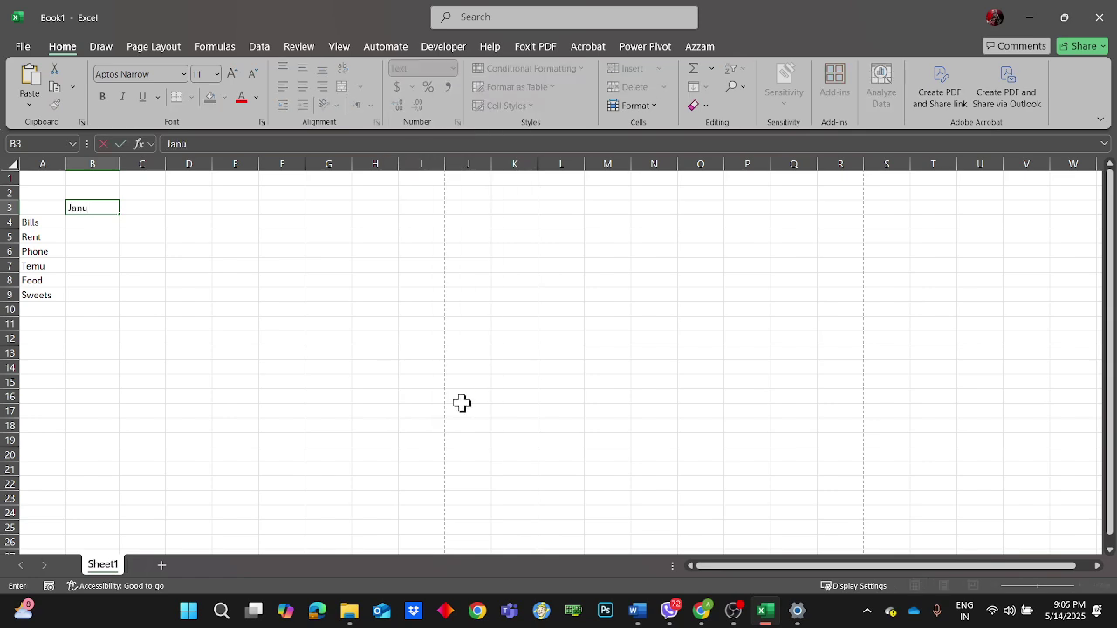
text(ary 2025)
key(Return)
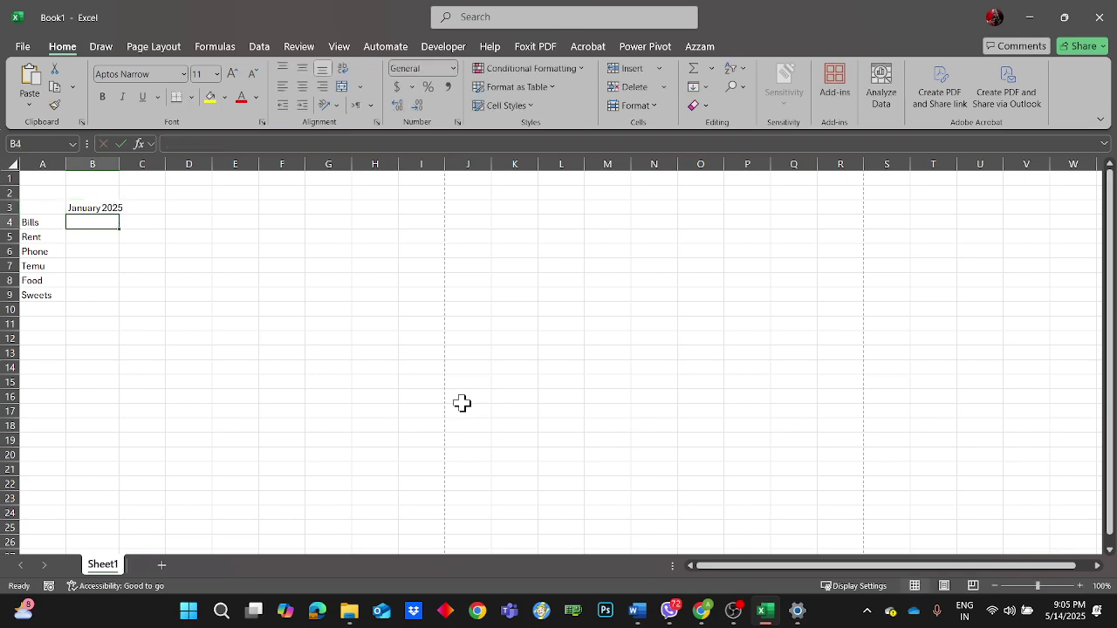
- Widen column B so the whole January 2025 heading fits within it
click(224, 249)
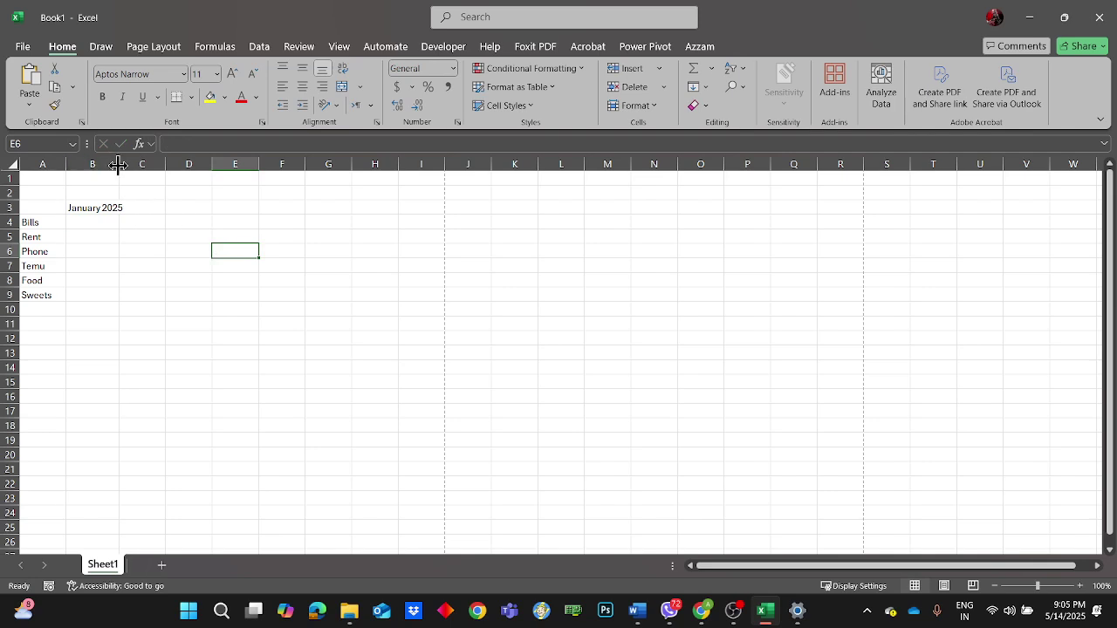
drag(119, 165, 129, 165)
click(180, 236)
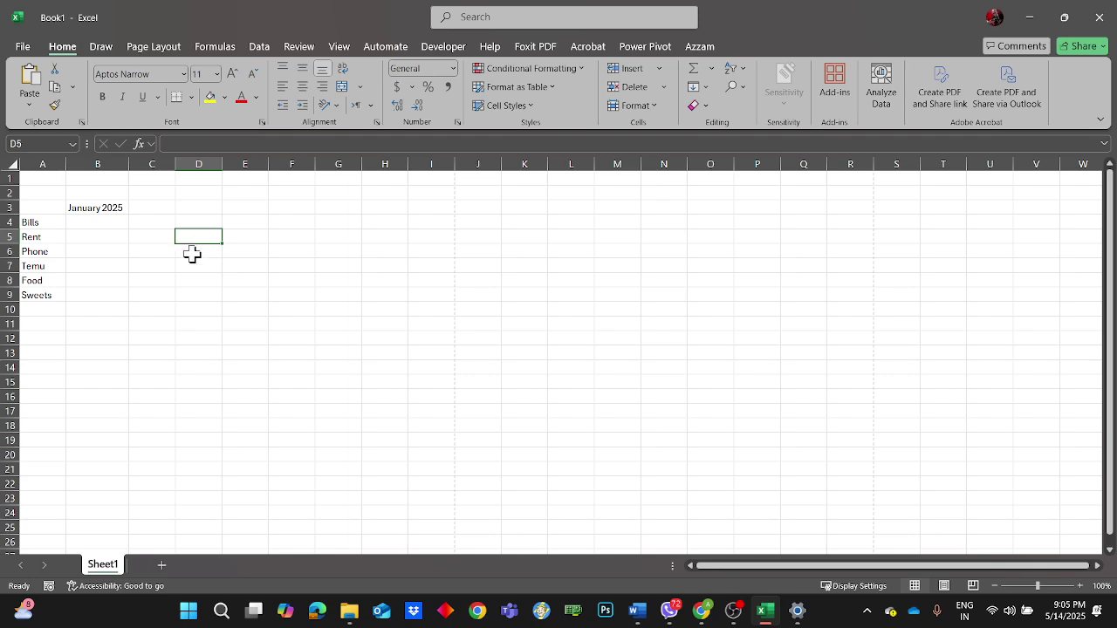
- Clear the January 2025 text heading from cell B3
click(111, 208)
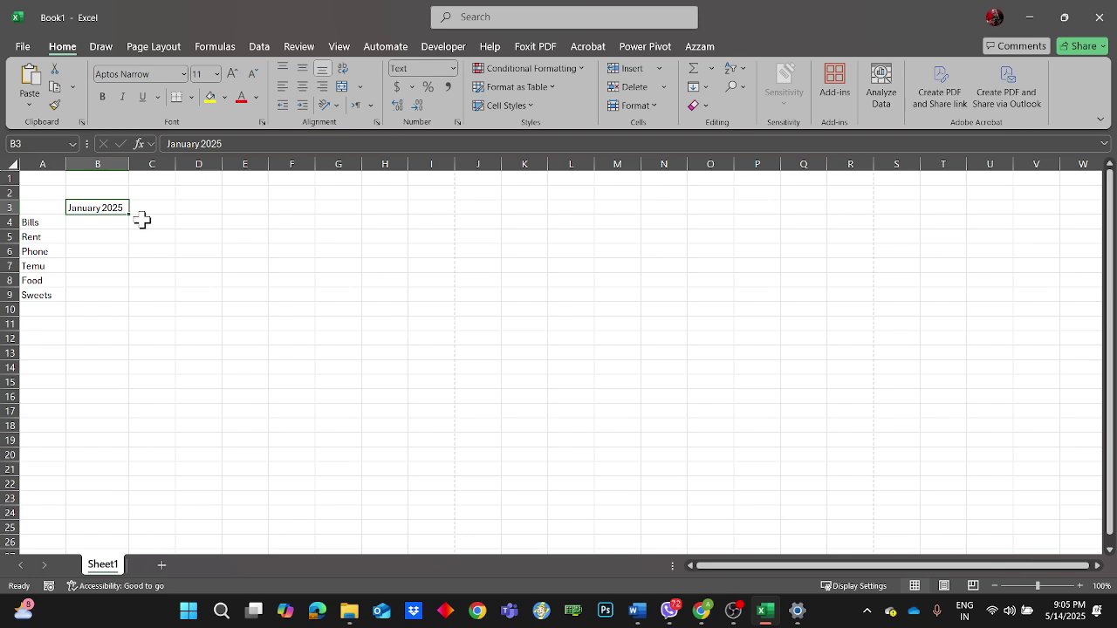
mouse_move(130, 213)
mouse_down()
mouse_move(192, 207)
mouse_move(127, 206)
mouse_up()
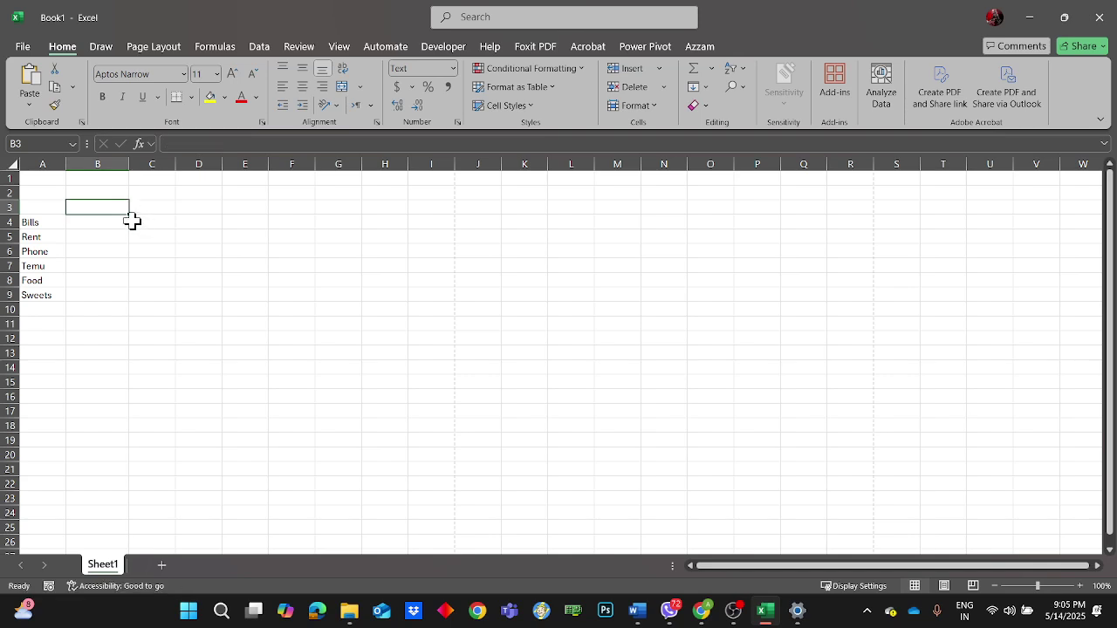
key(ctrl+z)
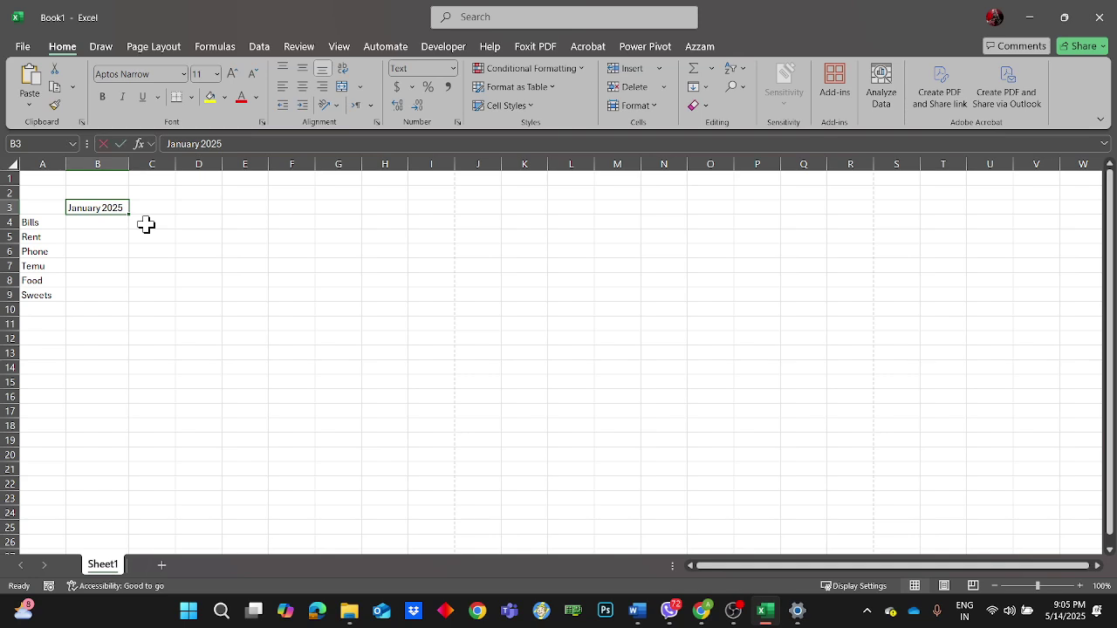
key(BackSpace)
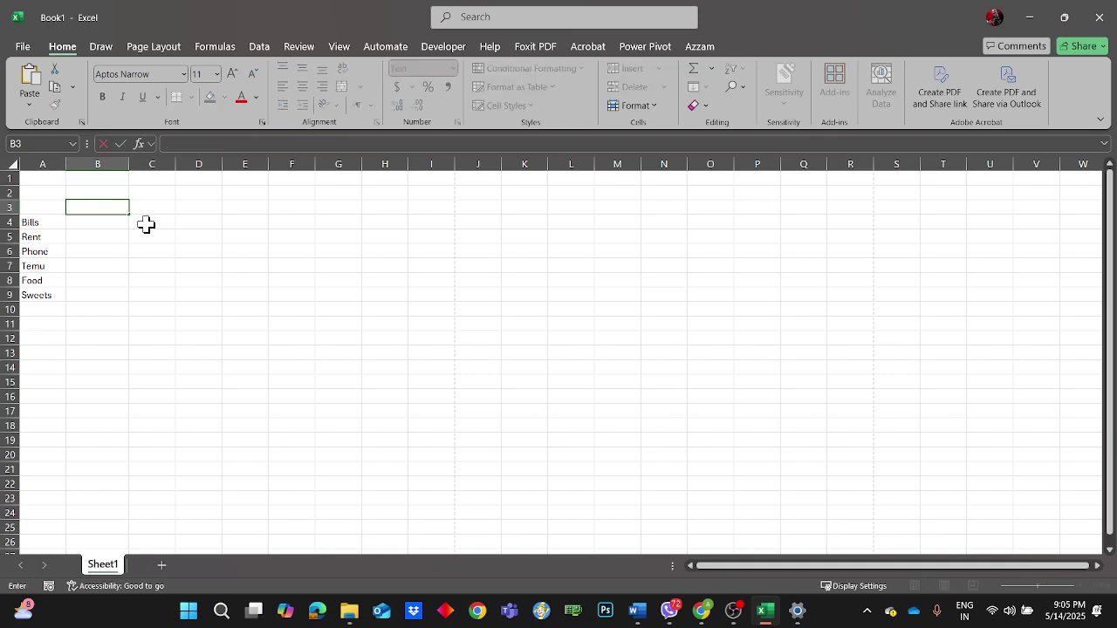
click(292, 264)
- Set the number format of cell B3 to General
click(103, 204)
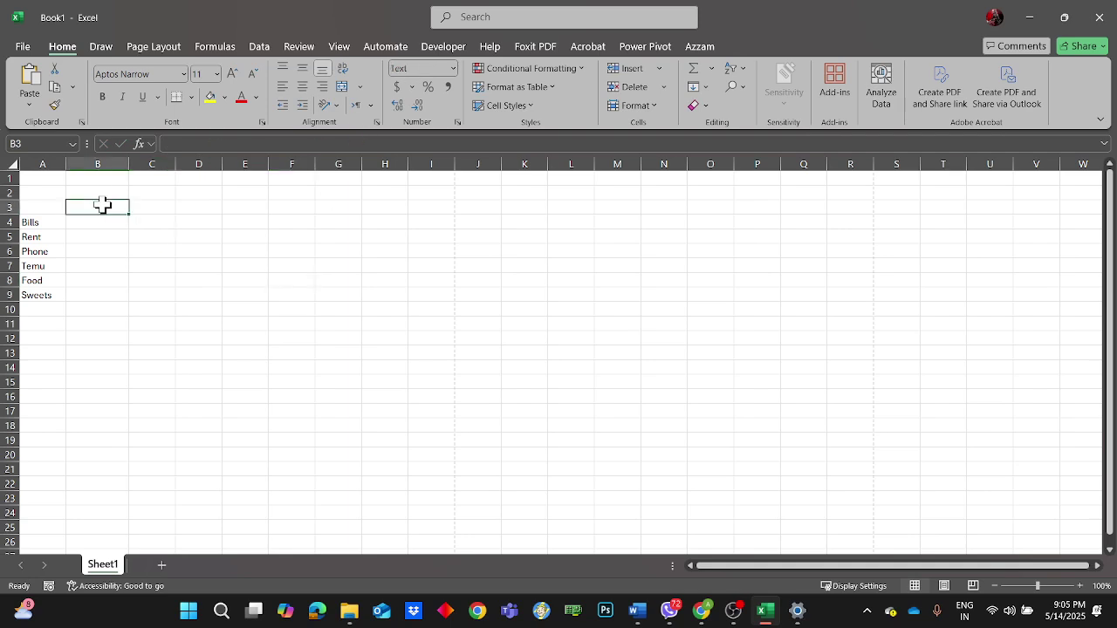
click(453, 68)
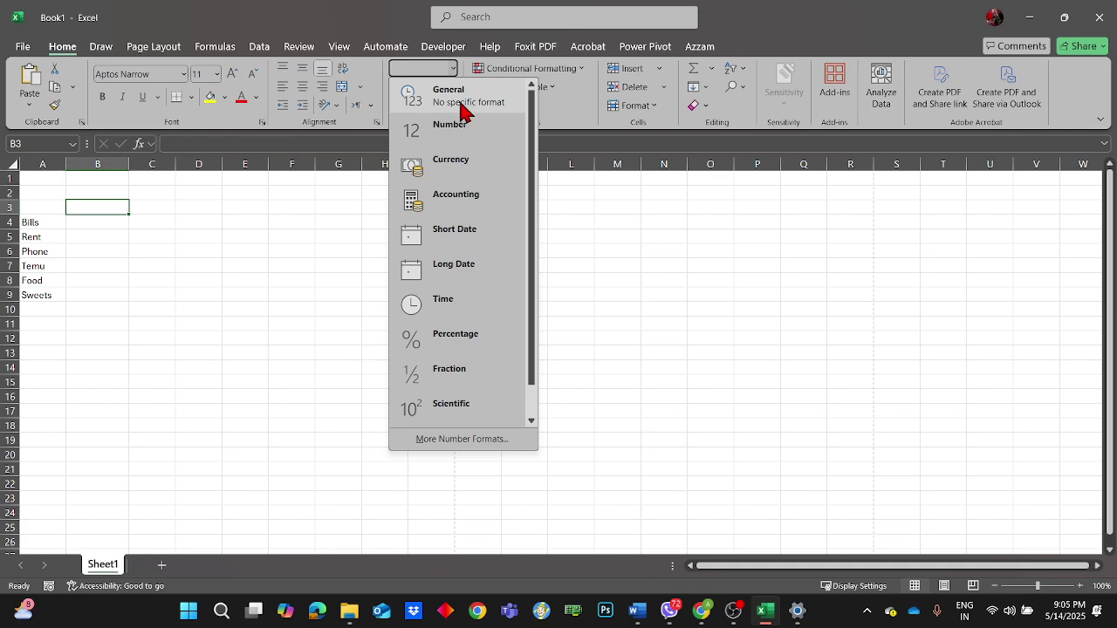
click(462, 103)
click(209, 379)
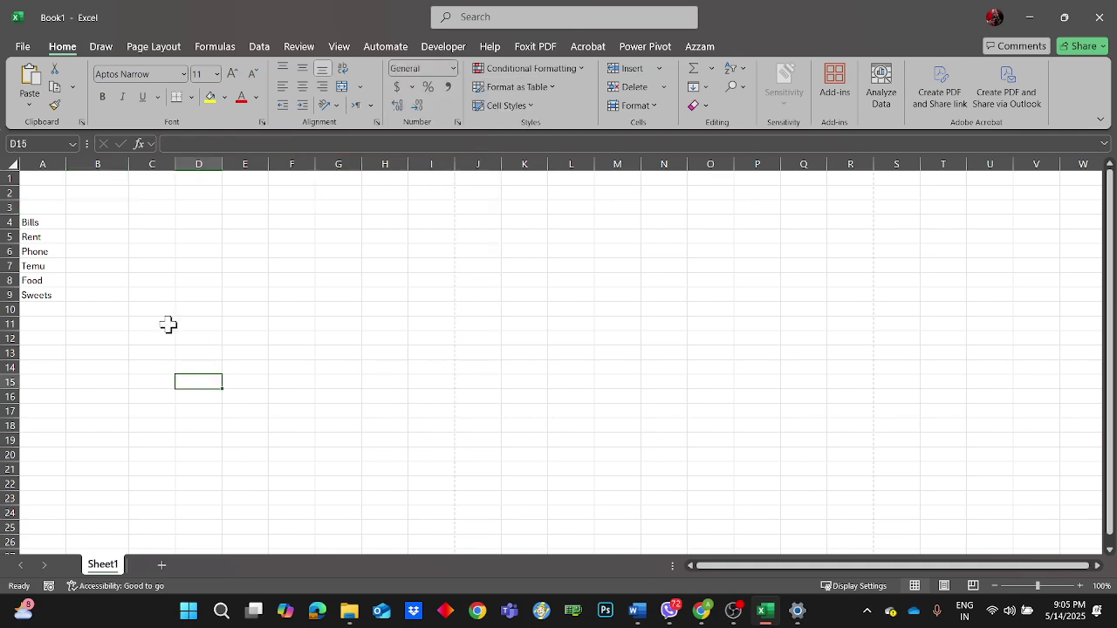
- Enter january-2025 in cell B3 as a date-based month heading
click(77, 202)
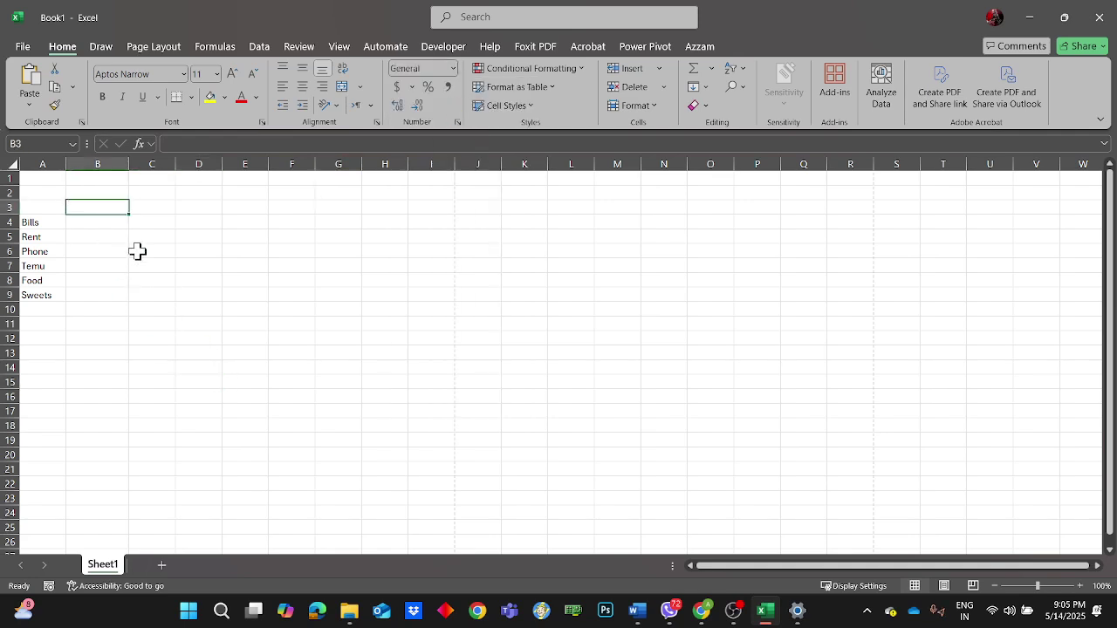
text(janua)
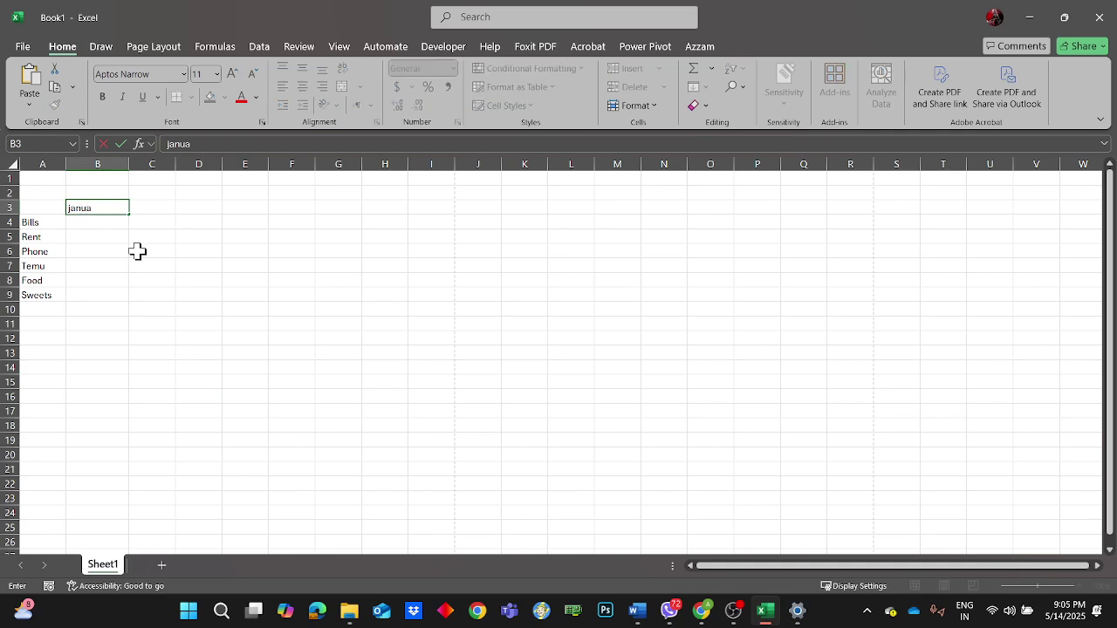
text(ry-2025)
key(Return)
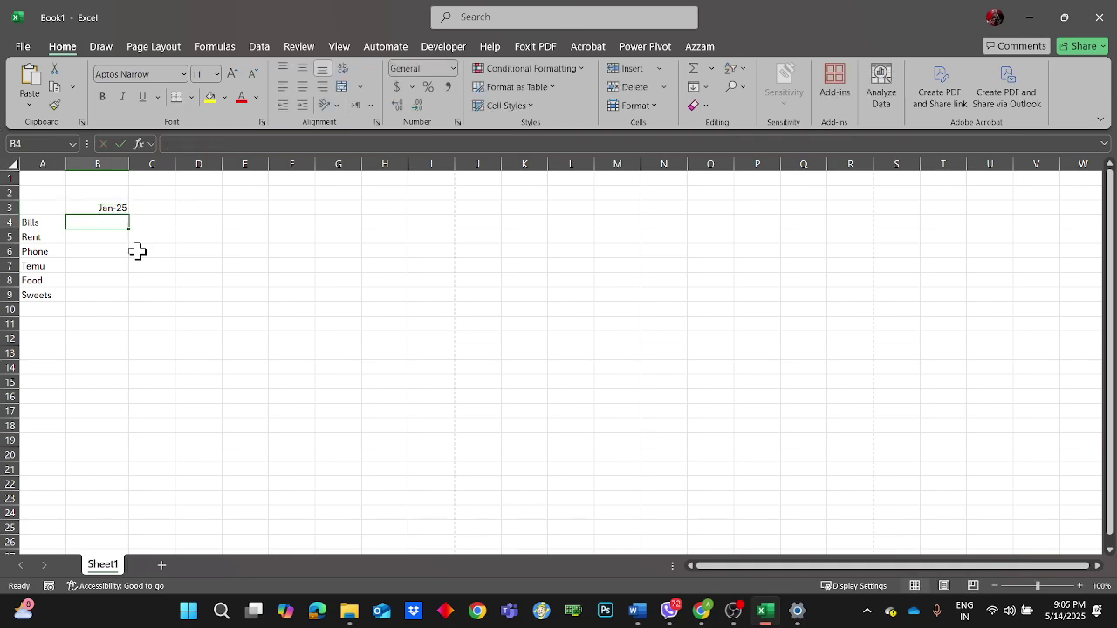
click(110, 207)
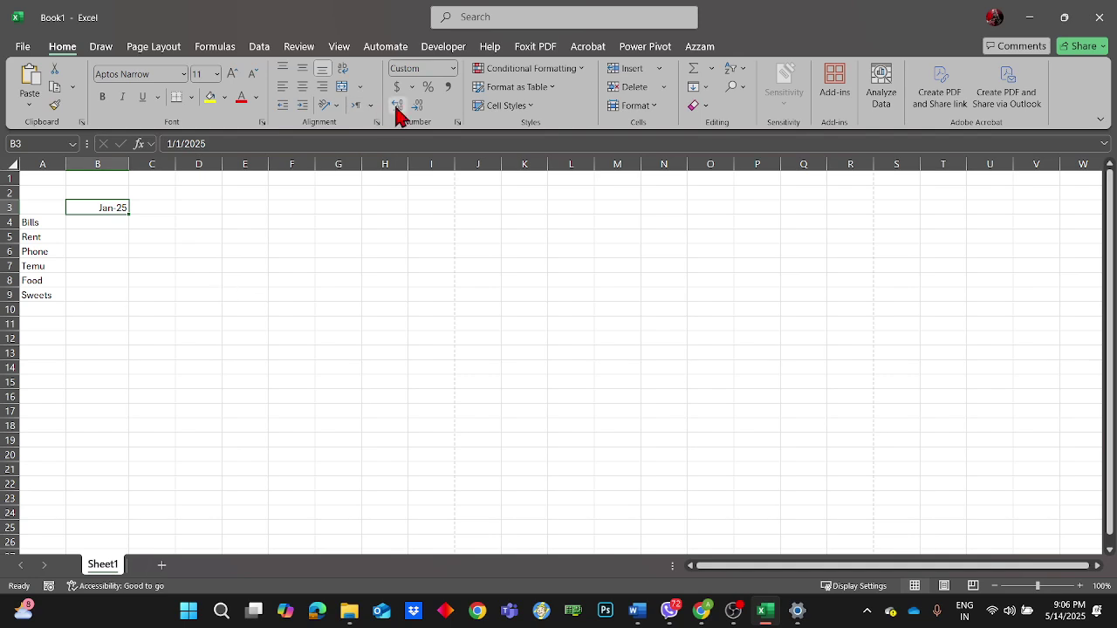
click(452, 70)
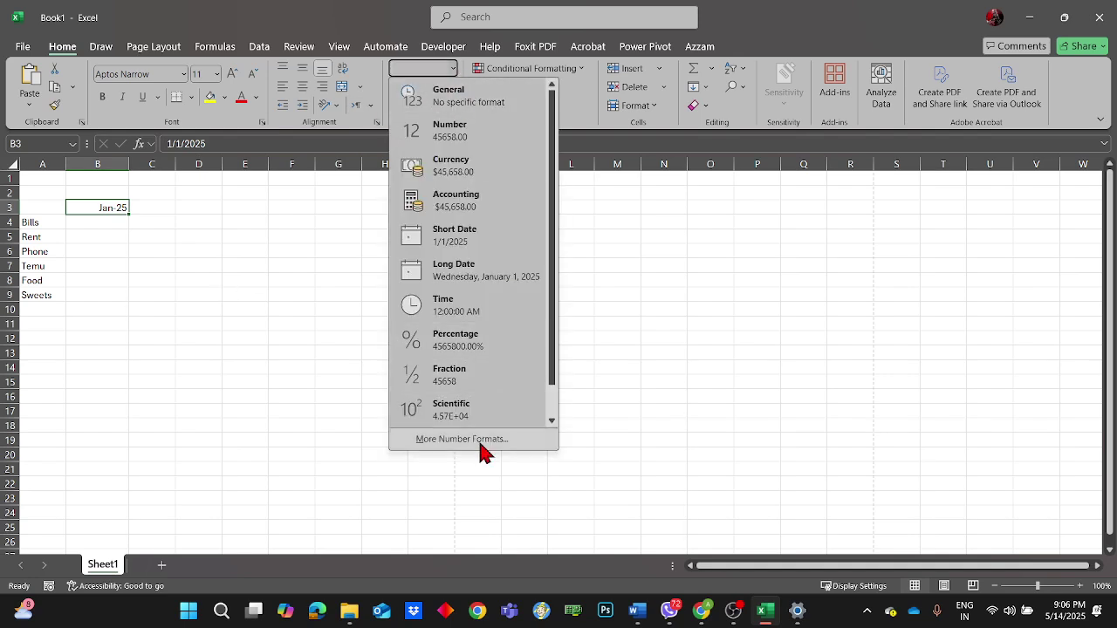
key(ctrl+1)
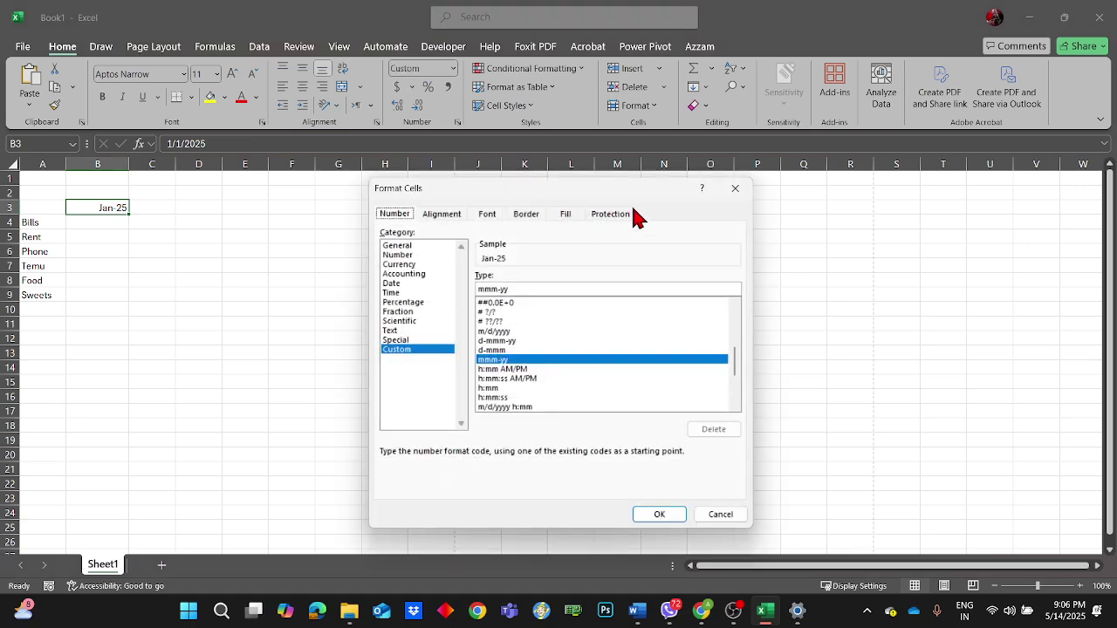
click(734, 188)
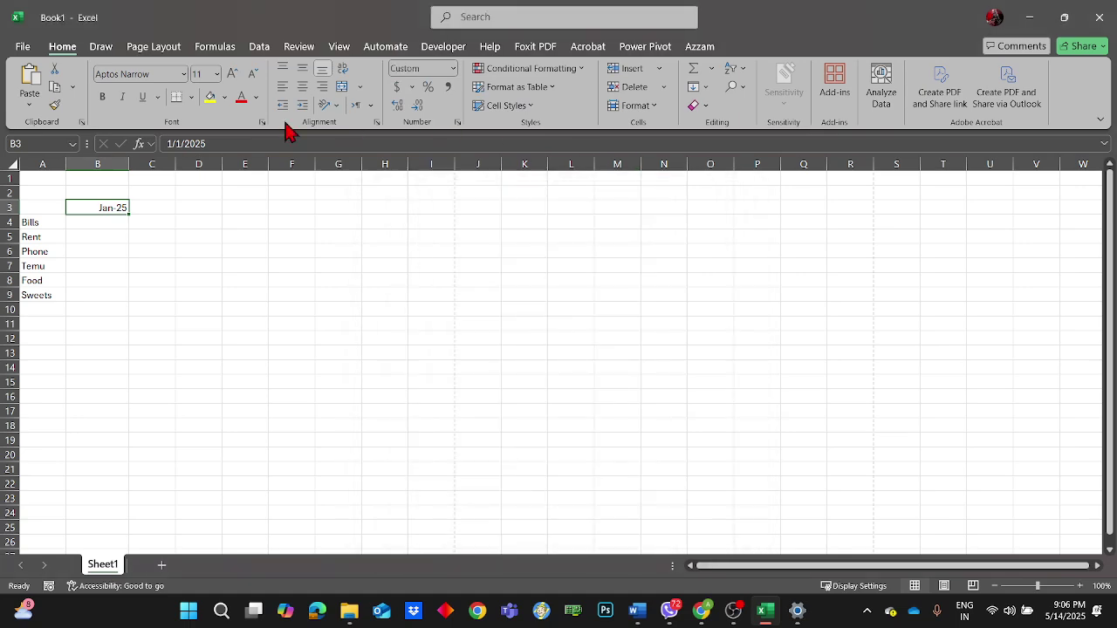
- Open the custom number formats for cell B3 and preview the d-mmm-yy, d-mmm and mmm-yy types
click(453, 69)
scroll(494, 369, down, 1)
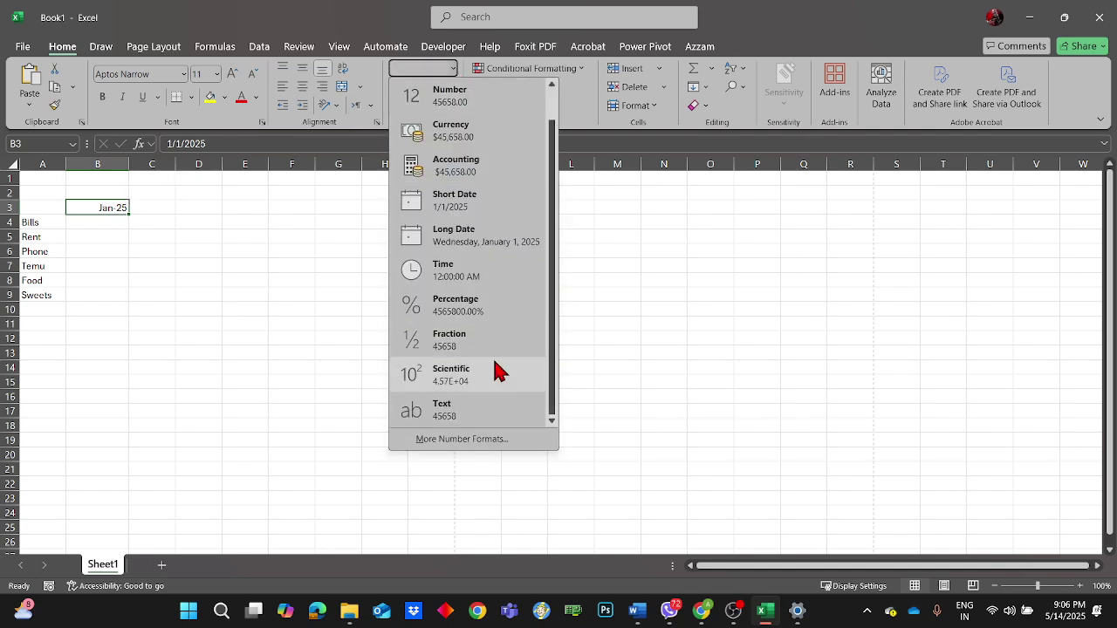
click(471, 445)
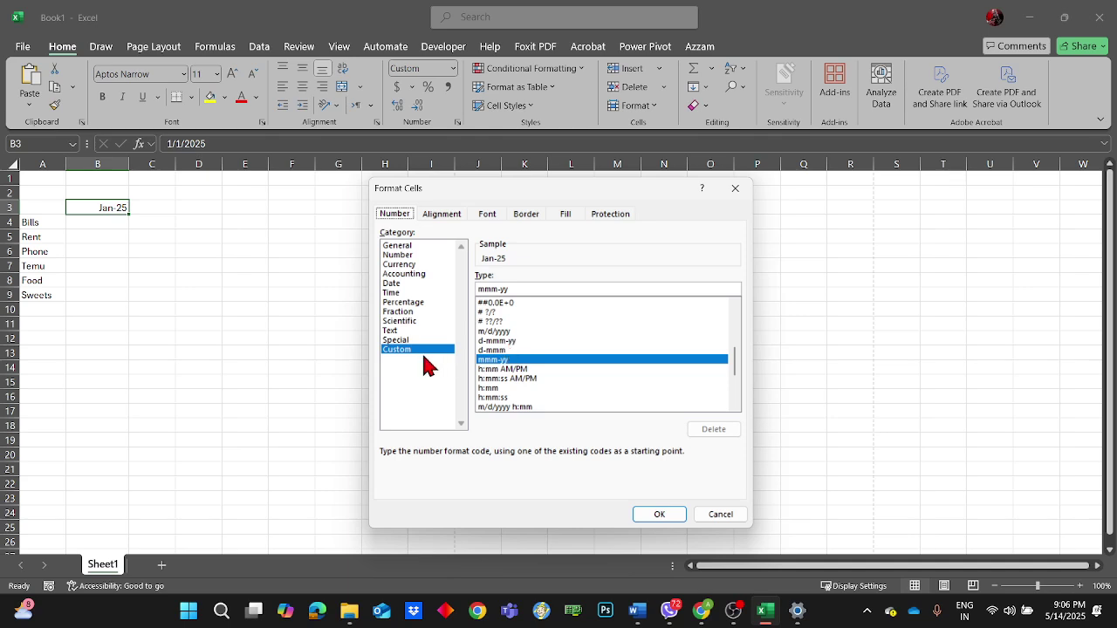
click(403, 350)
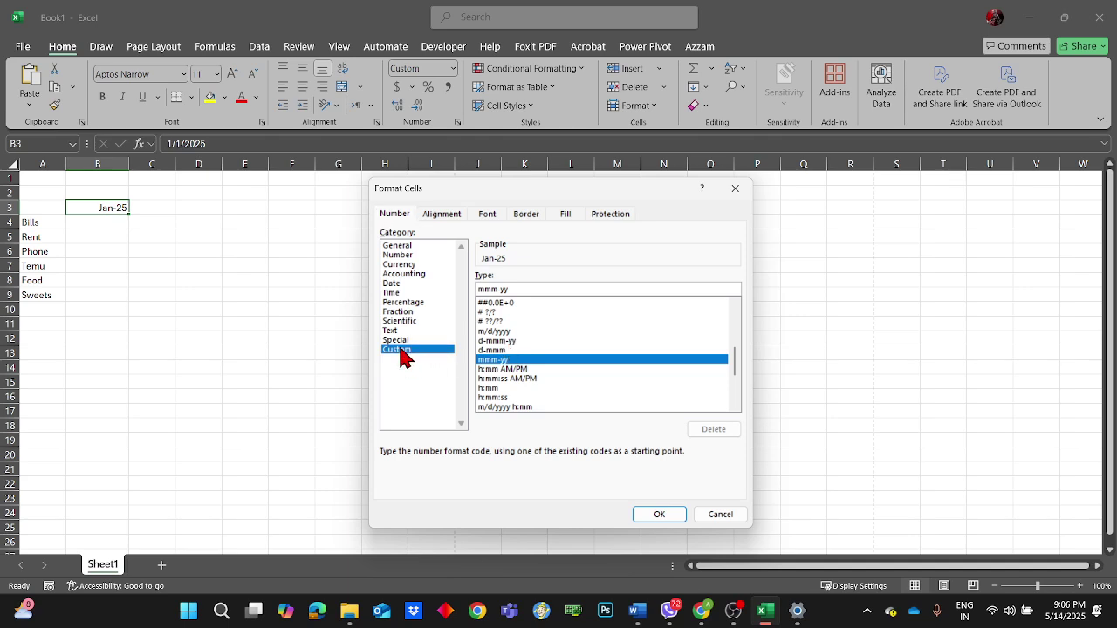
click(504, 342)
click(497, 350)
click(499, 341)
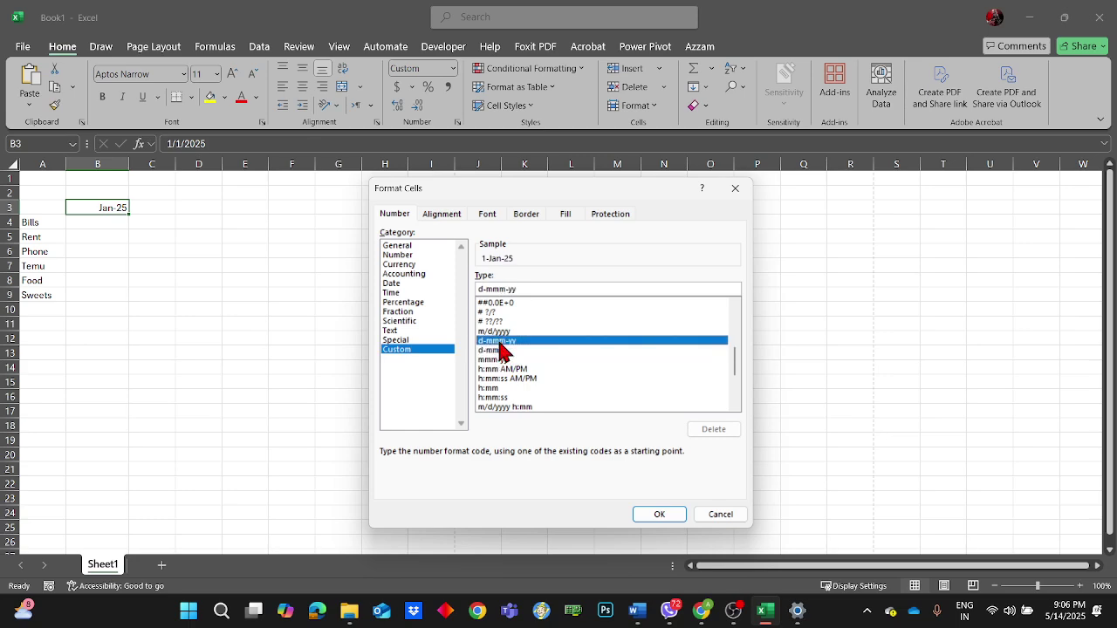
click(501, 359)
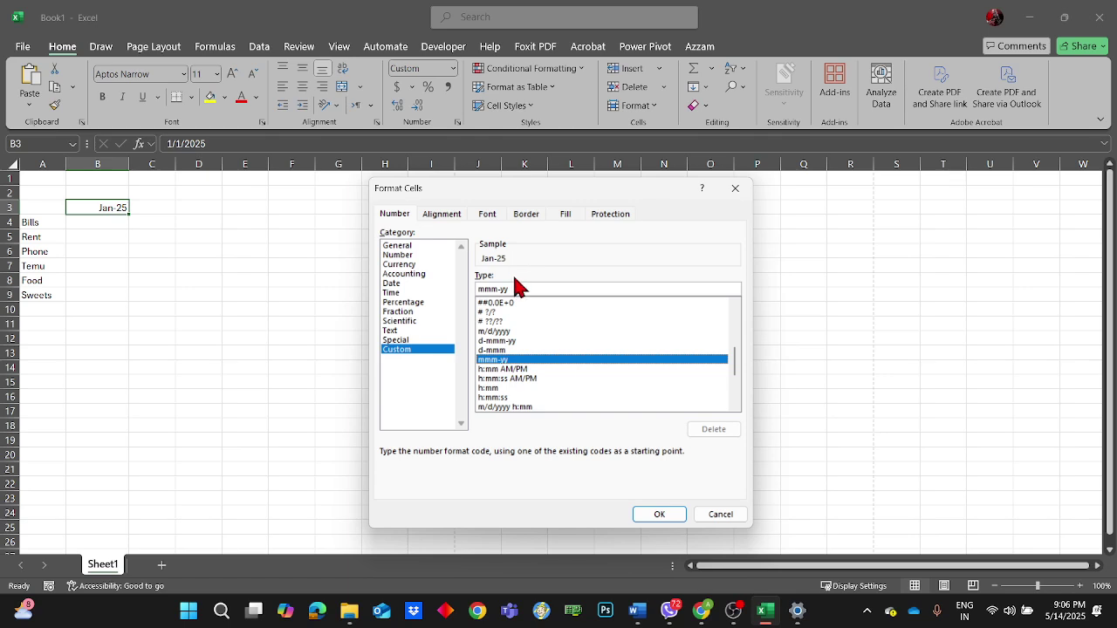
- Replace the custom format code for cell B3 with dd-mmmm, covering the two-digit day and full month name
drag(526, 289, 454, 301)
key(BackSpace)
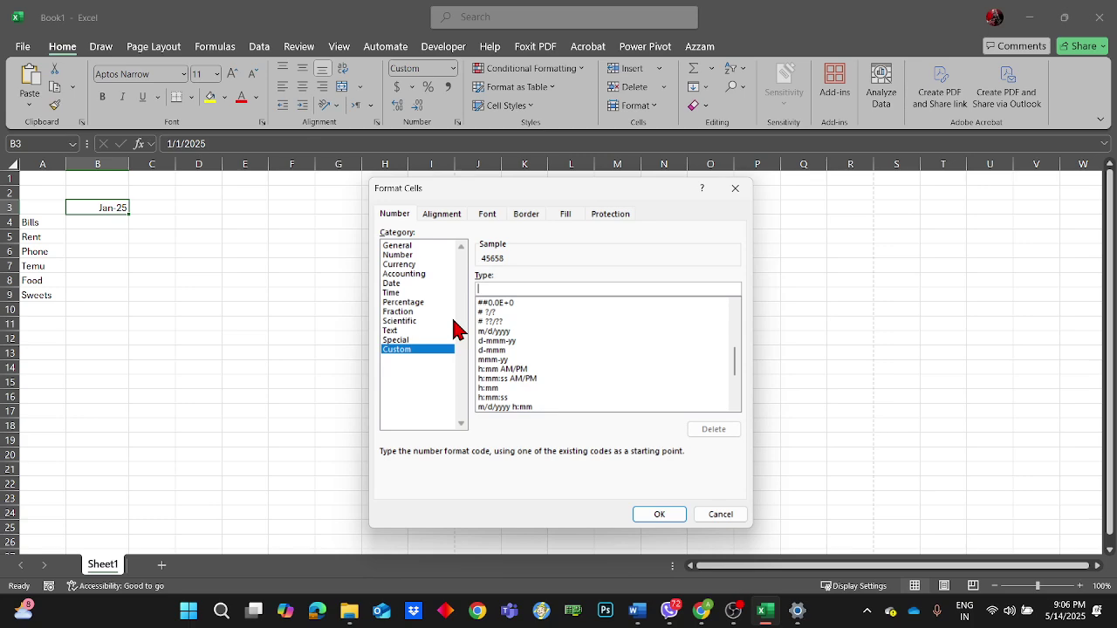
text(dd)
key(BackSpace)
key(BackSpace)
text(dd)
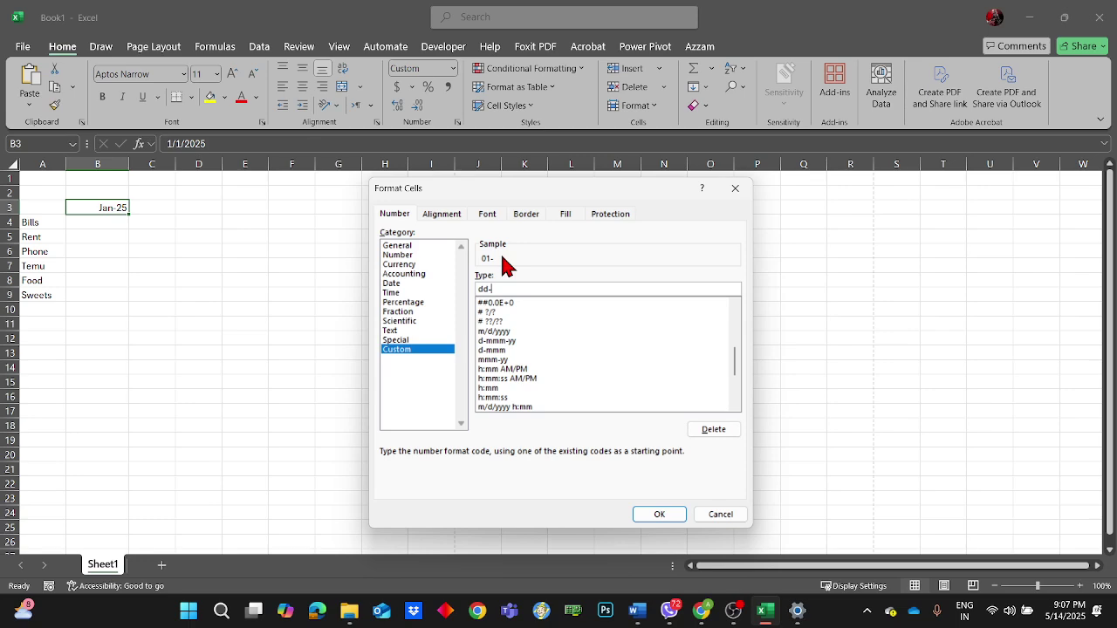
text(-m)
text(mmm)
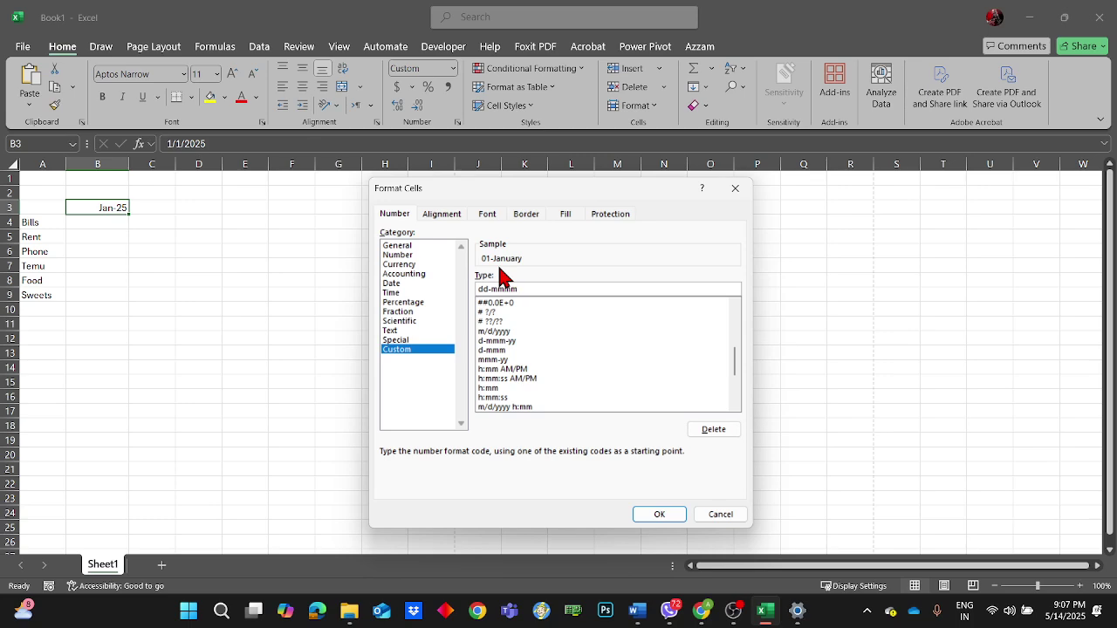
- Add -yyy for the year, remove the day part so the code reads mmmm-yyy, and apply it to cell B3
text(-yyy)
key(Left)
key(Left)
key(Right)
key(Right)
key(Right)
key(BackSpace)
key(BackSpace)
key(BackSpace)
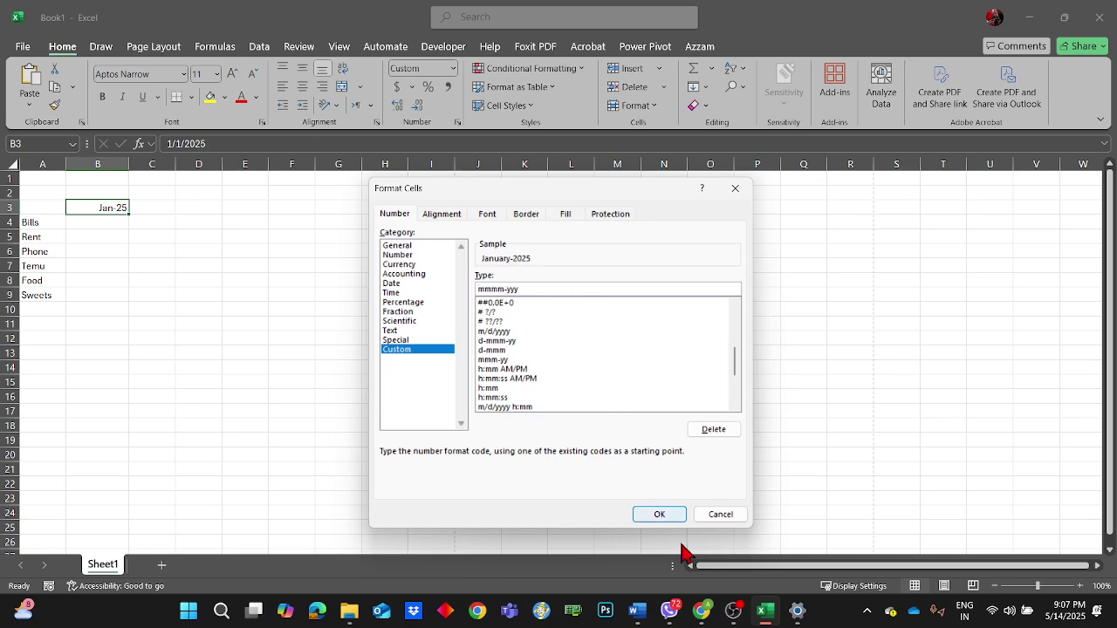
click(660, 515)
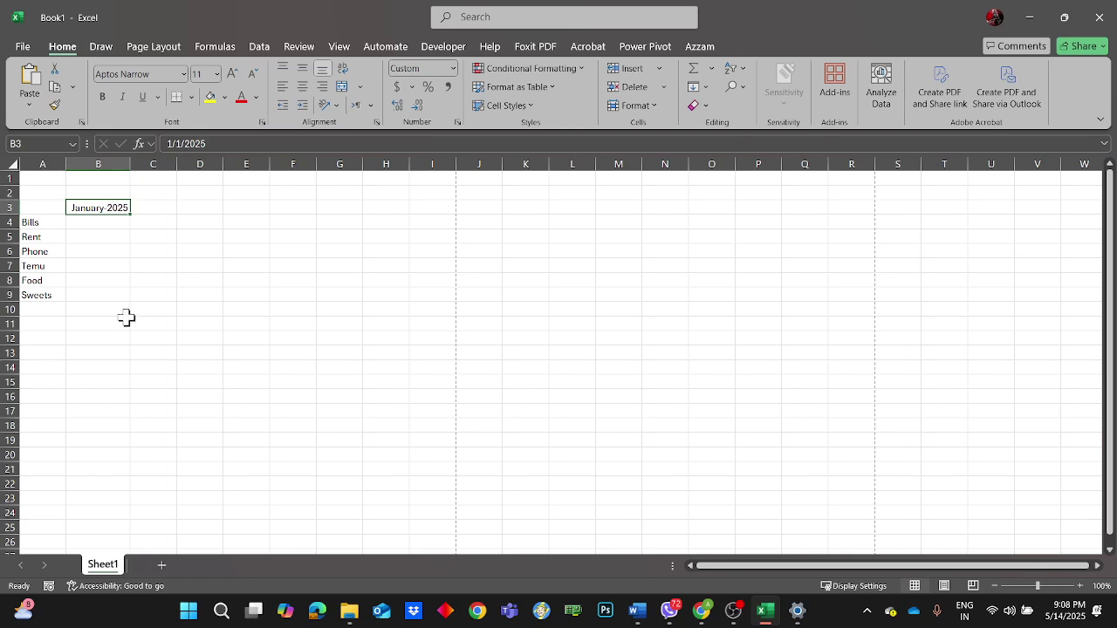
- Enter MVR 100 in cell B10 as a trial amount with its currency prefix
double_click(93, 311)
text(m)
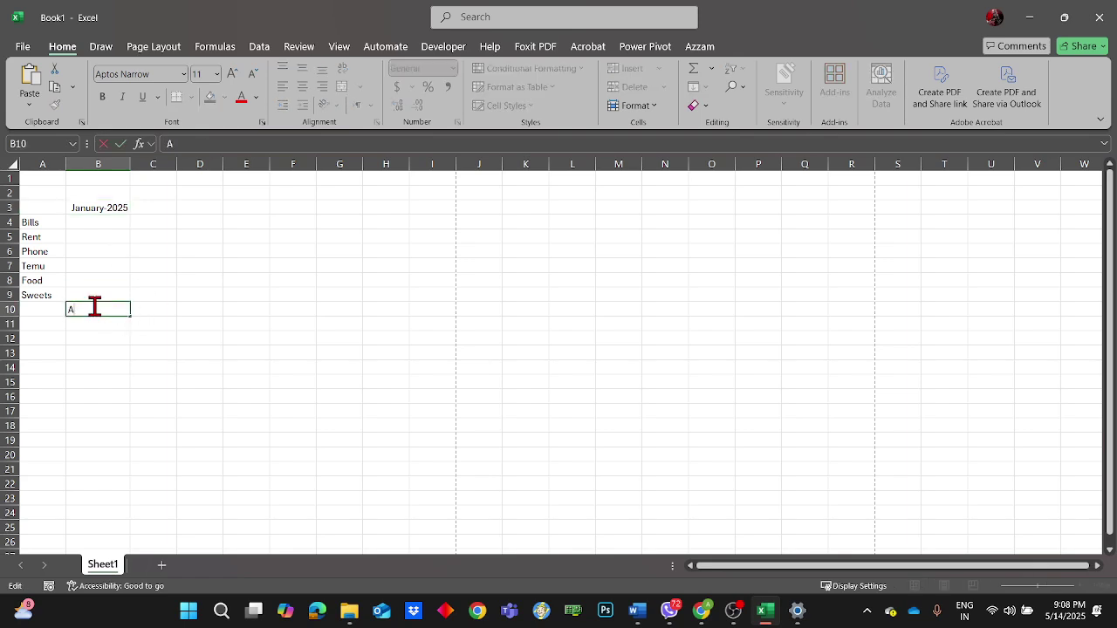
key(BackSpace)
text(MVR 100)
key(Return)
click(114, 296)
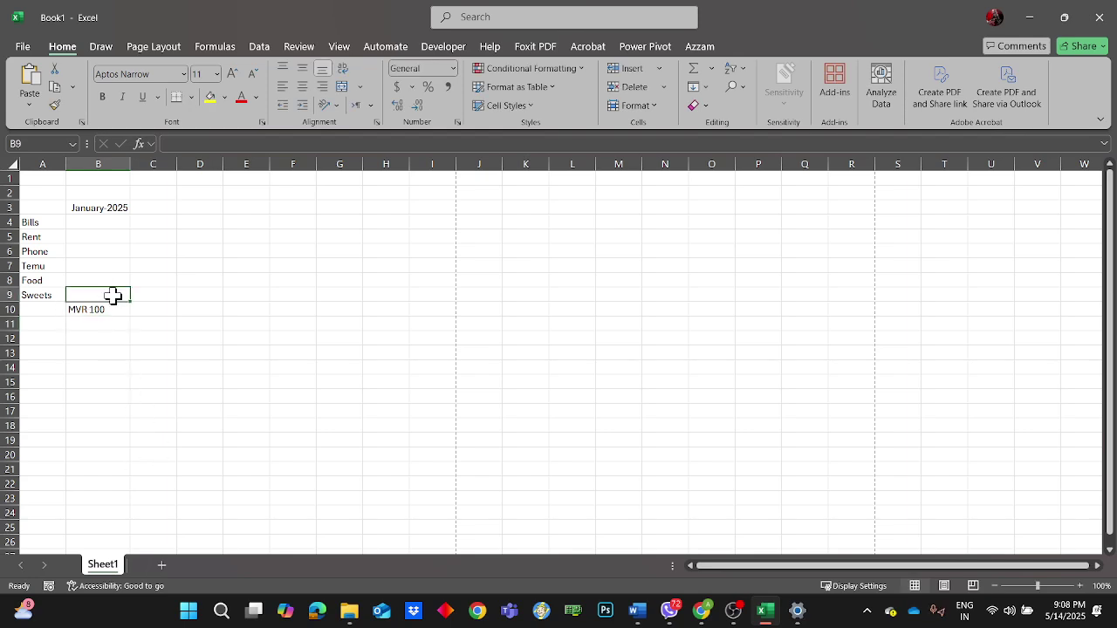
- Copy the MVR 100 amount from cell B10 into cell B11
click(114, 310)
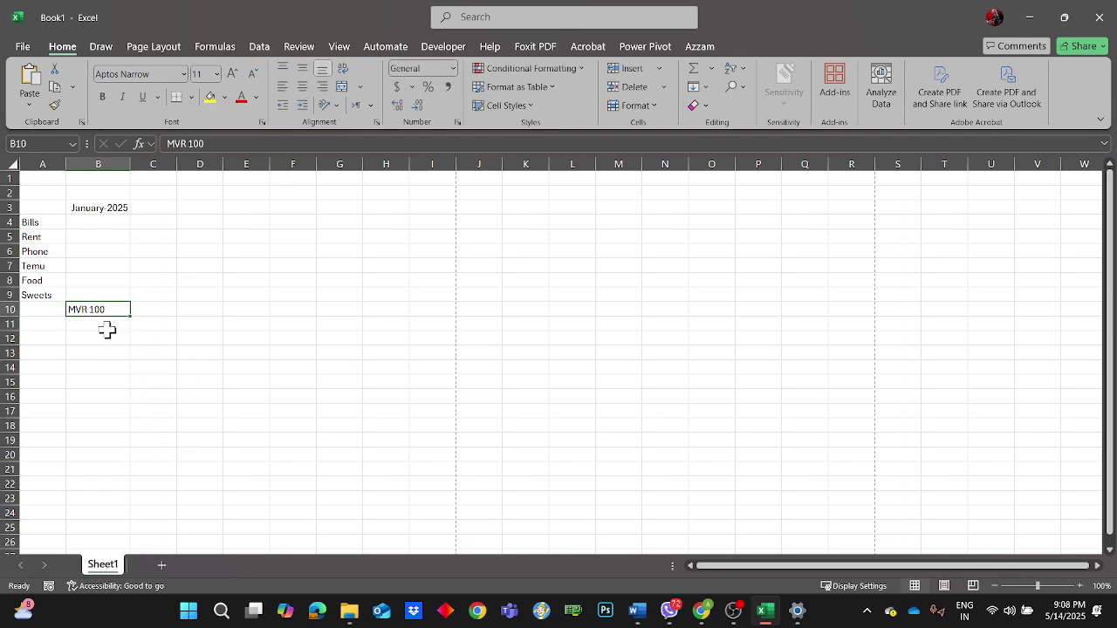
key(ctrl+c)
click(106, 329)
key(ctrl+v)
click(240, 330)
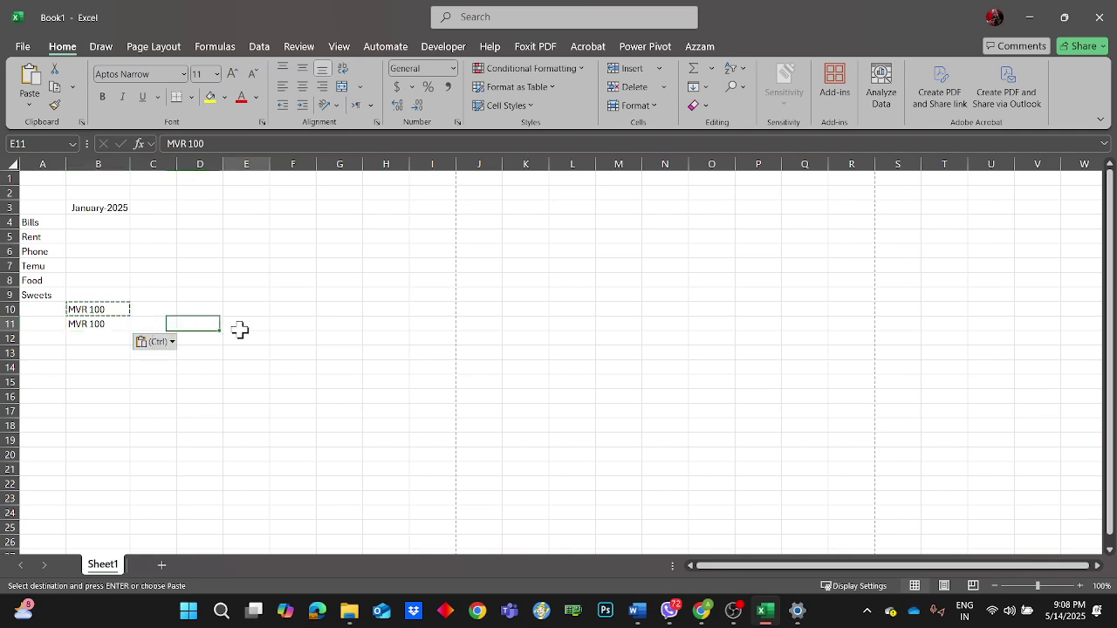
- Enter the formula =SUM(B10:B11) in cell B12 to add the two trial amounts, and check its result
double_click(96, 338)
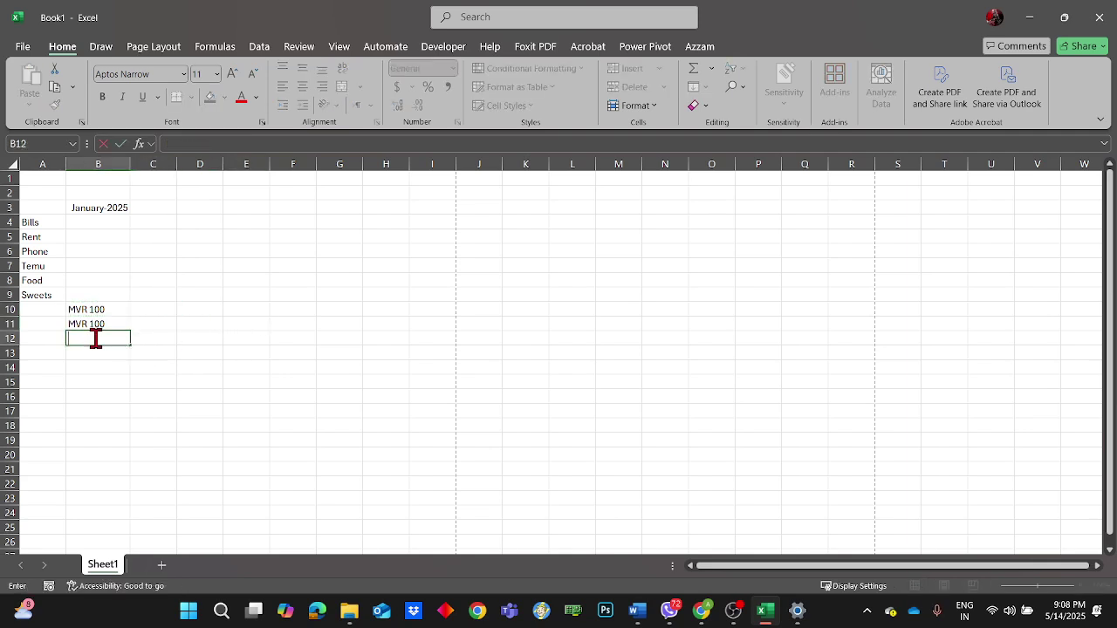
text(=)
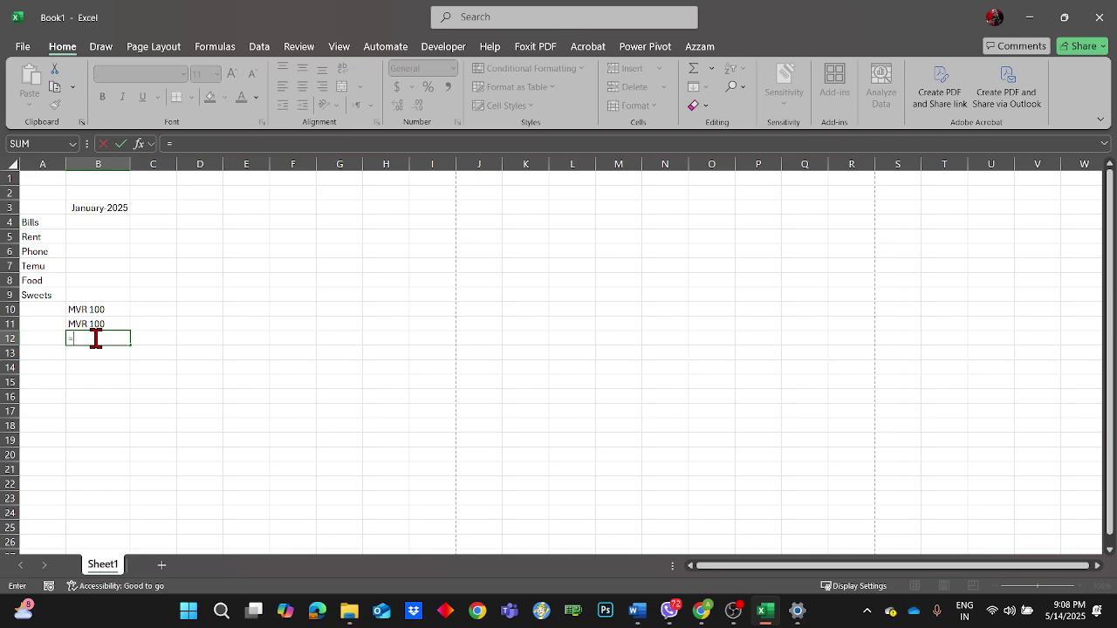
text(sum()
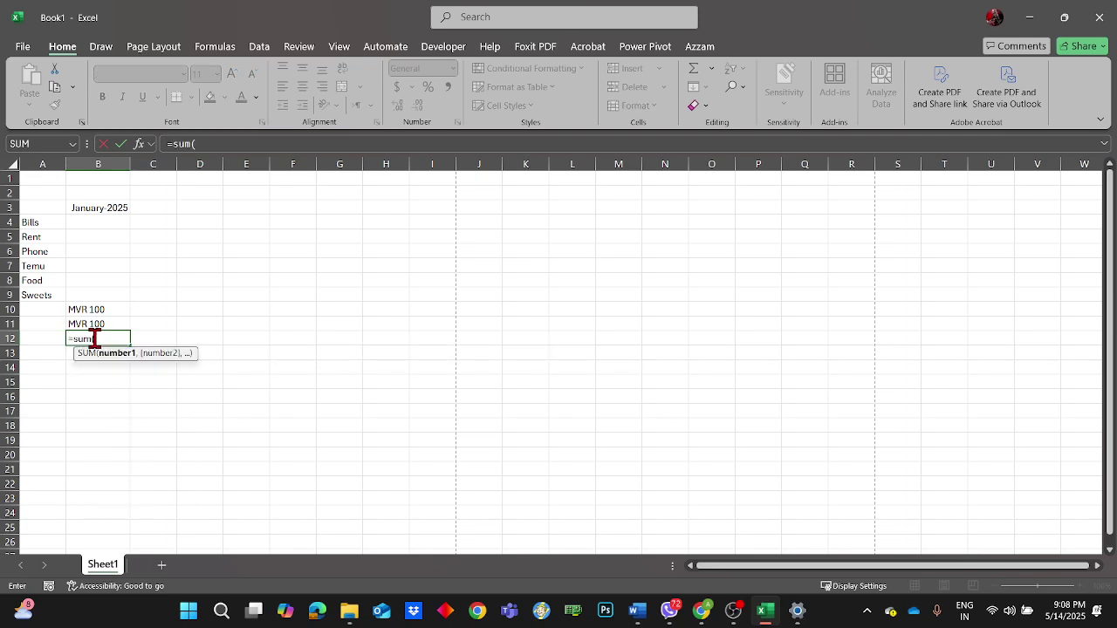
drag(94, 308, 101, 327)
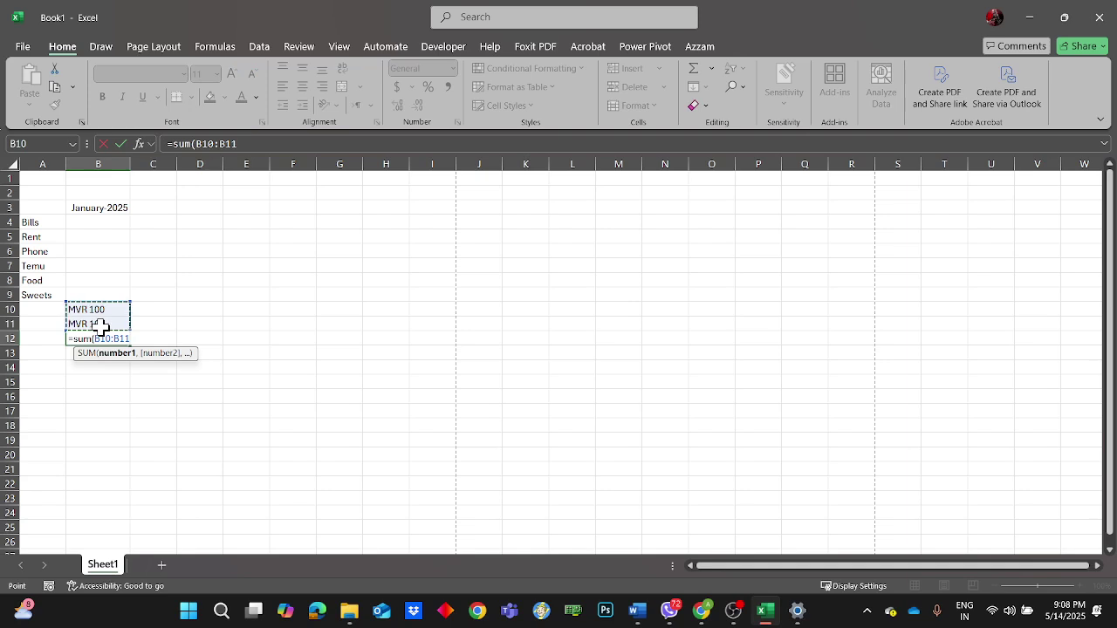
key(Return)
double_click(113, 338)
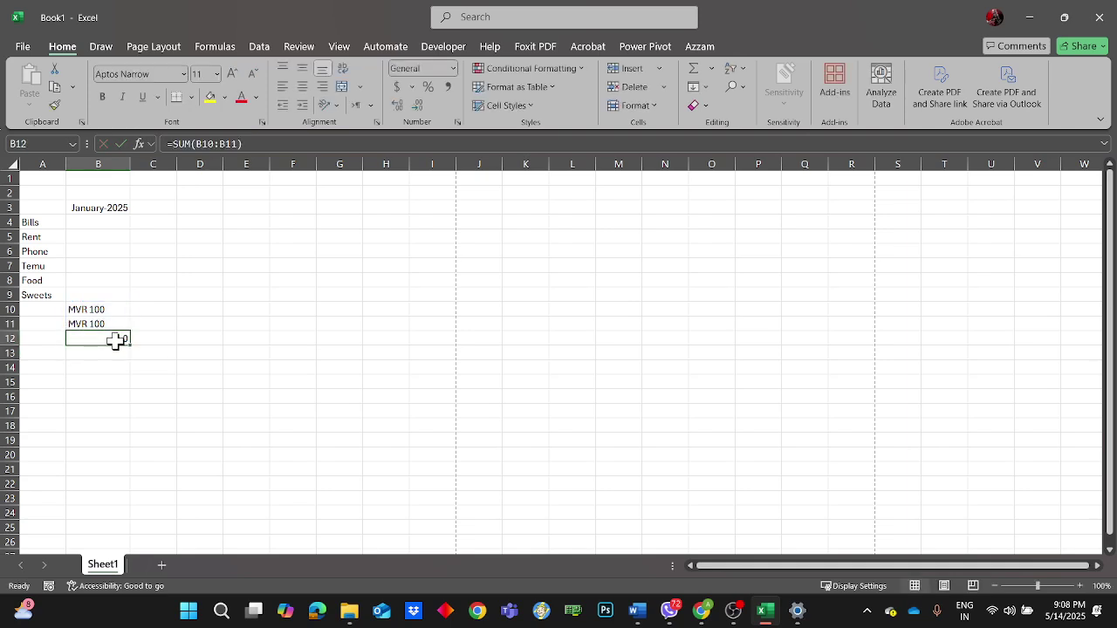
click(120, 421)
key(Escape)
click(140, 394)
click(88, 337)
- Clear the trial MVR 100 amounts from cells B10 and B11
double_click(103, 309)
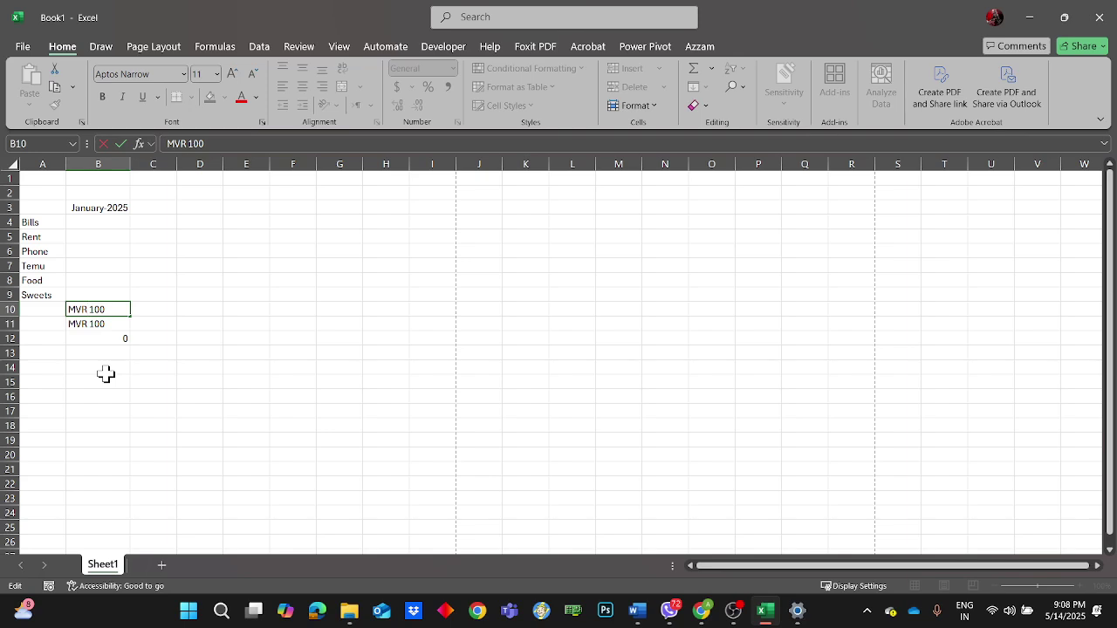
key(BackSpace)
key(BackSpace)
key(BackSpace)
key(BackSpace)
key(BackSpace)
key(BackSpace)
key(BackSpace)
double_click(111, 326)
key(shift+Home)
key(BackSpace)
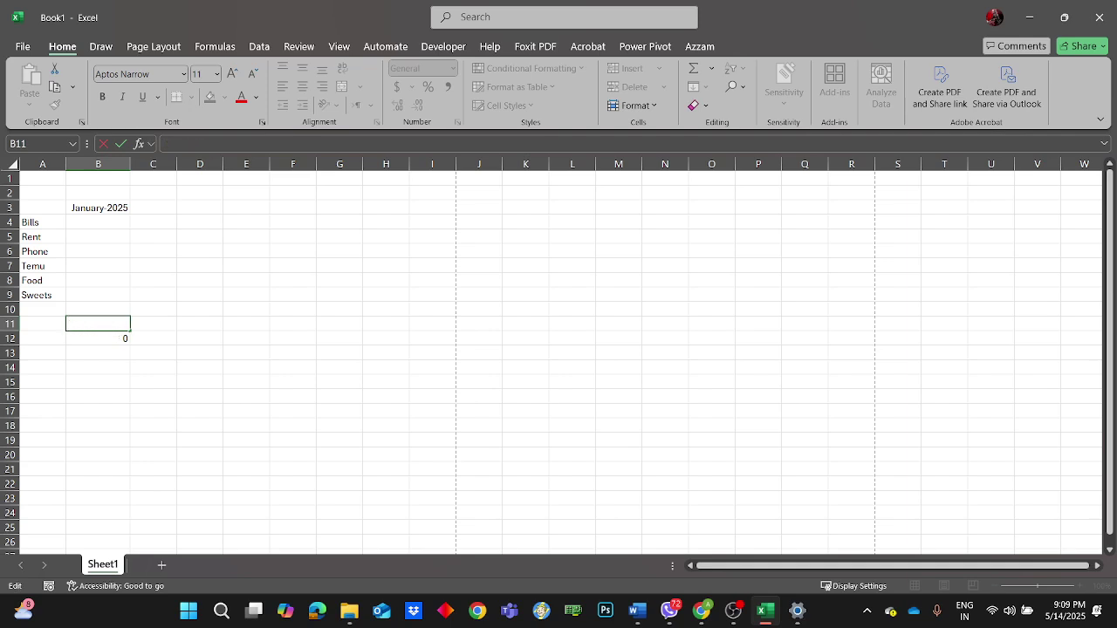
- Remove the trial SUM formula from cell B12, leaving the cell empty
click(108, 339)
double_click(108, 338)
key(shift+Home)
key(BackSpace)
click(170, 394)
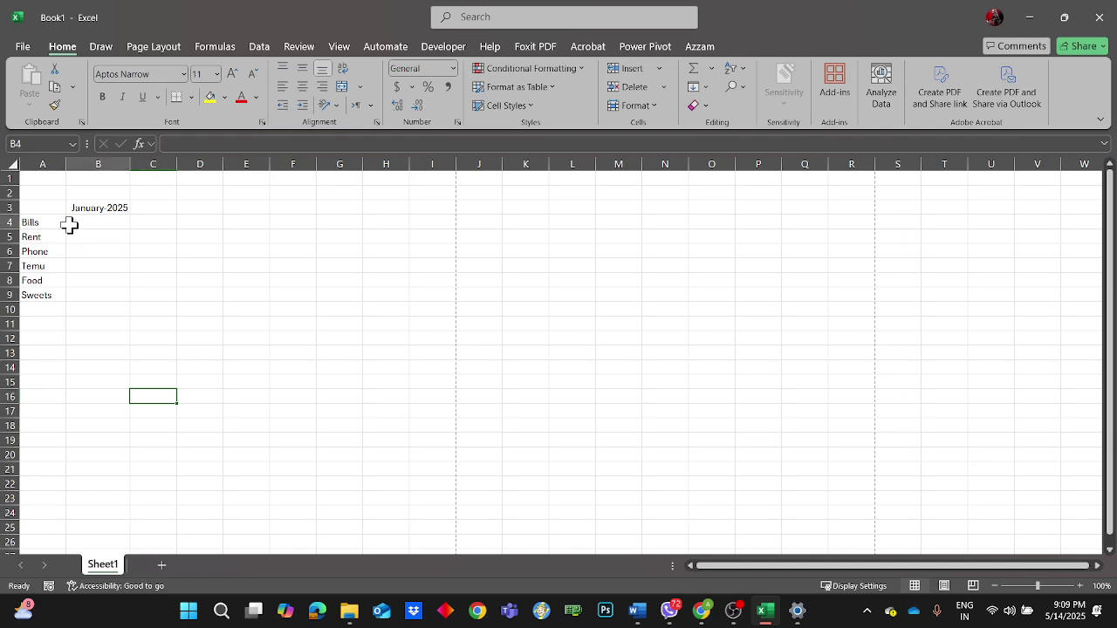
- Fill the January-2025 date from B3 across to F3 and widen columns D to F to fit the headings
click(70, 224)
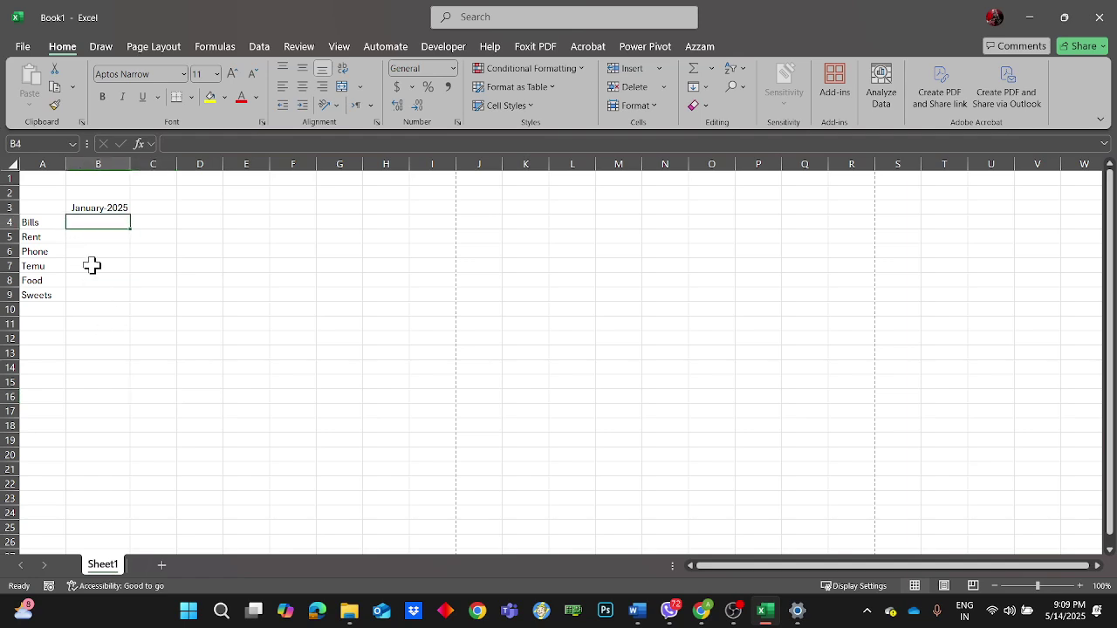
click(105, 211)
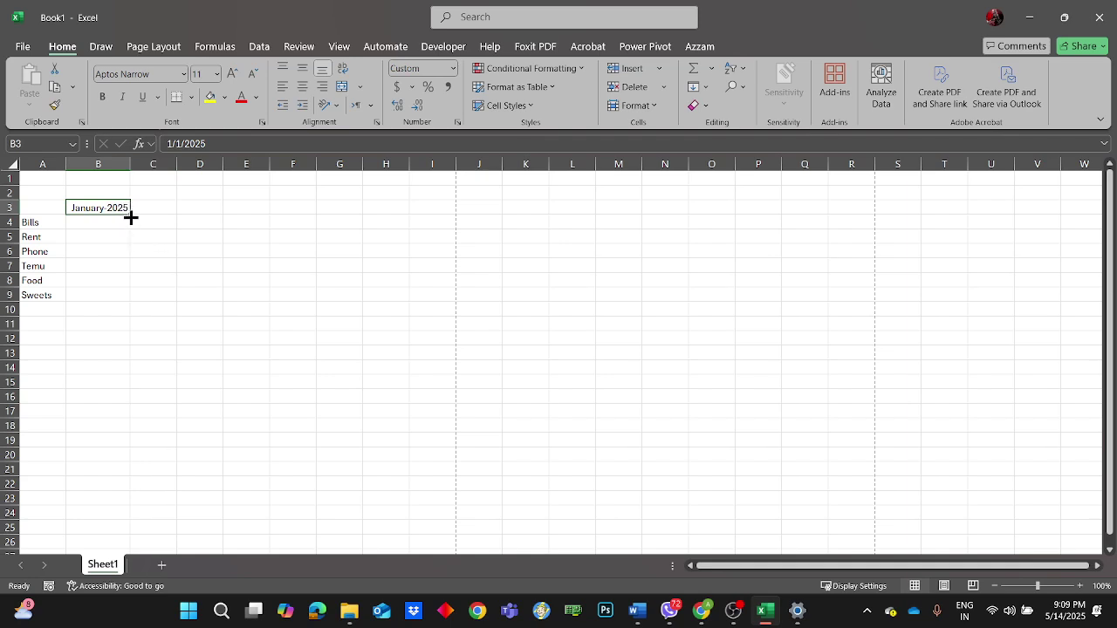
mouse_move(131, 219)
mouse_down()
mouse_move(197, 219)
mouse_move(125, 207)
mouse_move(127, 218)
mouse_up()
drag(132, 216, 328, 219)
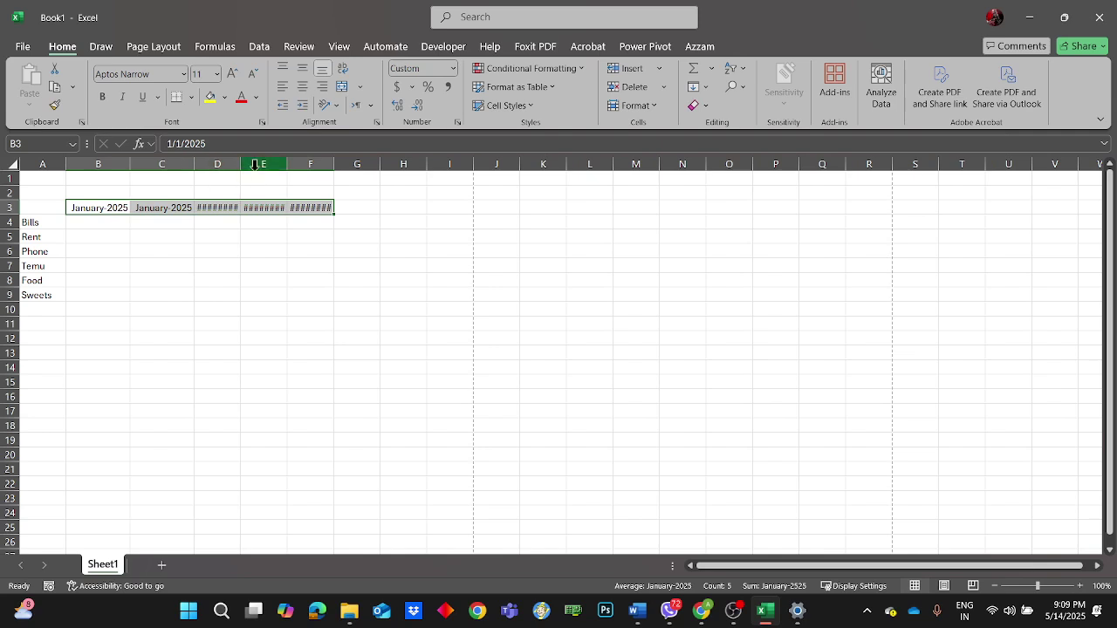
drag(240, 164, 386, 164)
click(359, 289)
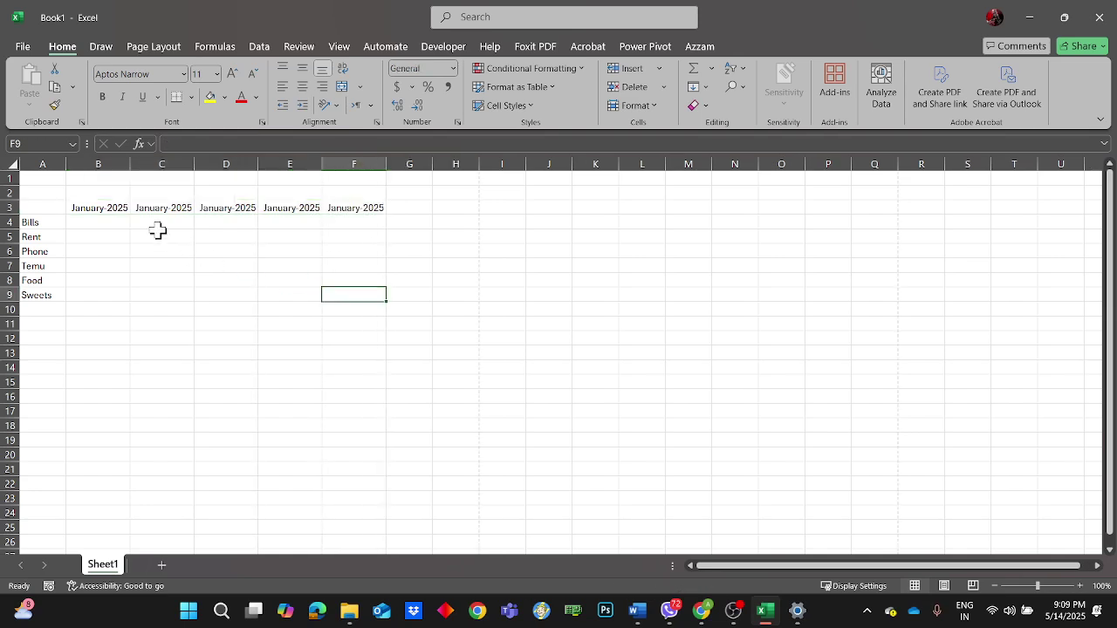
- Examine the underlying date behind each filled month heading in B3 to F3
click(161, 208)
click(211, 212)
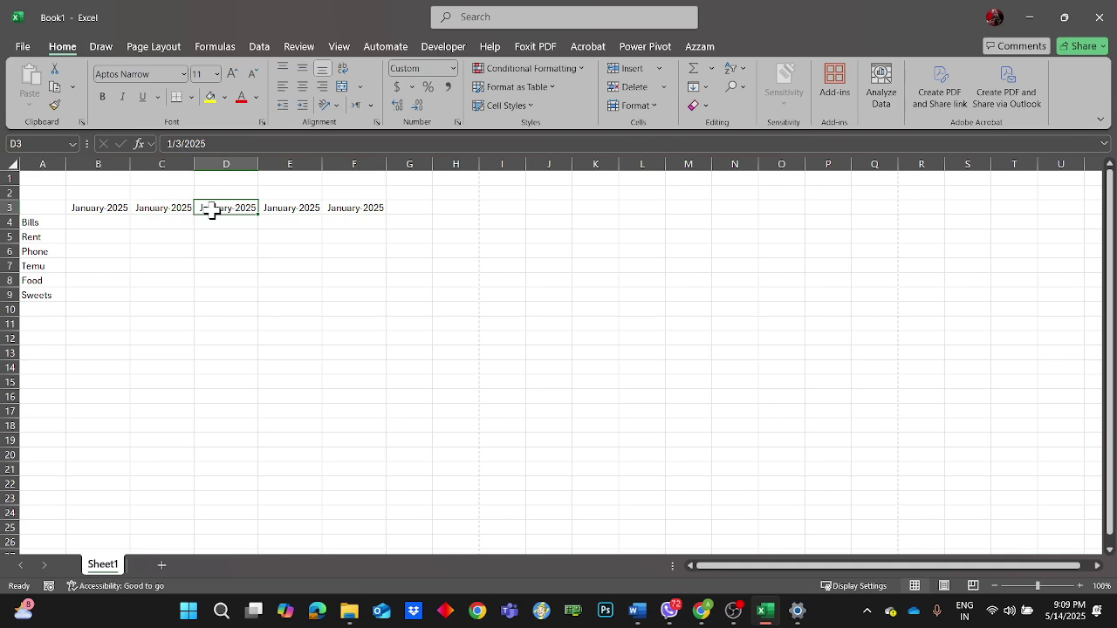
click(154, 209)
click(101, 209)
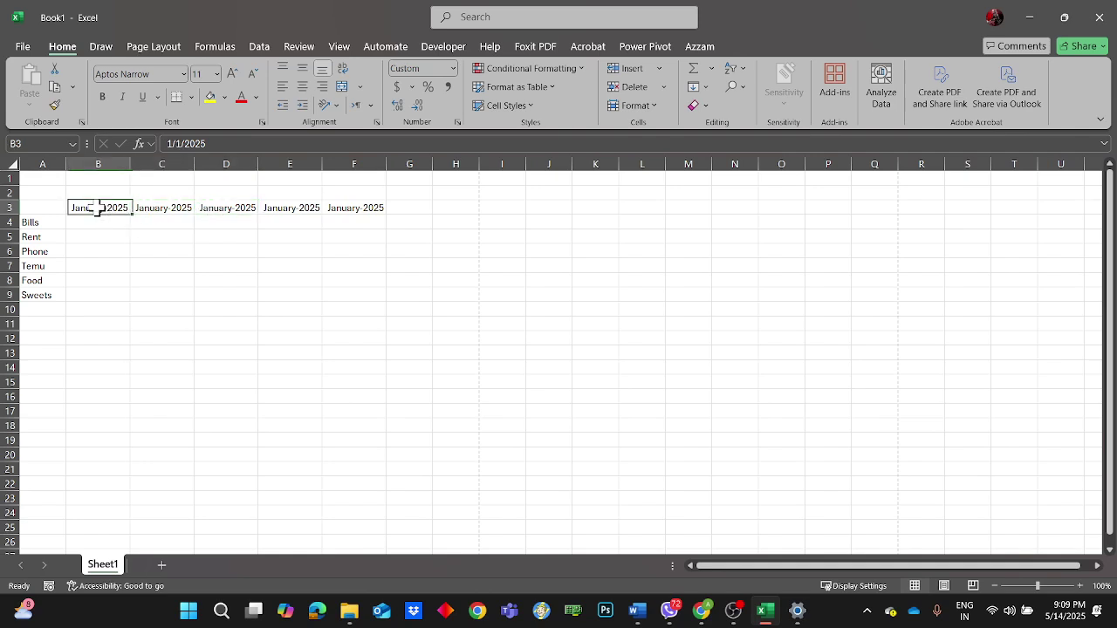
click(175, 207)
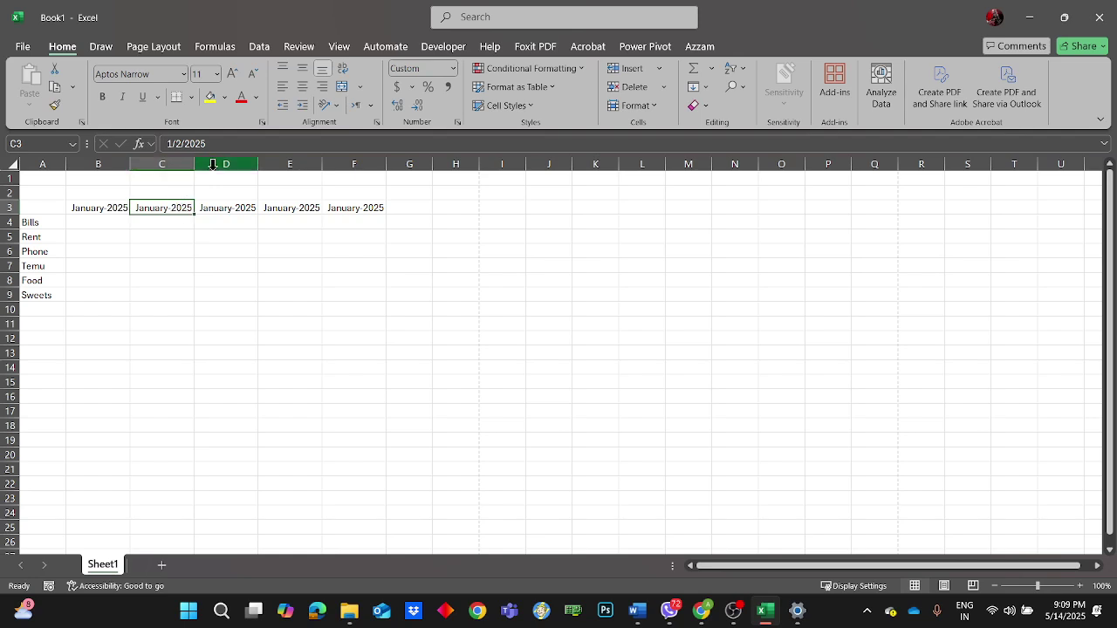
click(242, 207)
click(295, 207)
click(334, 207)
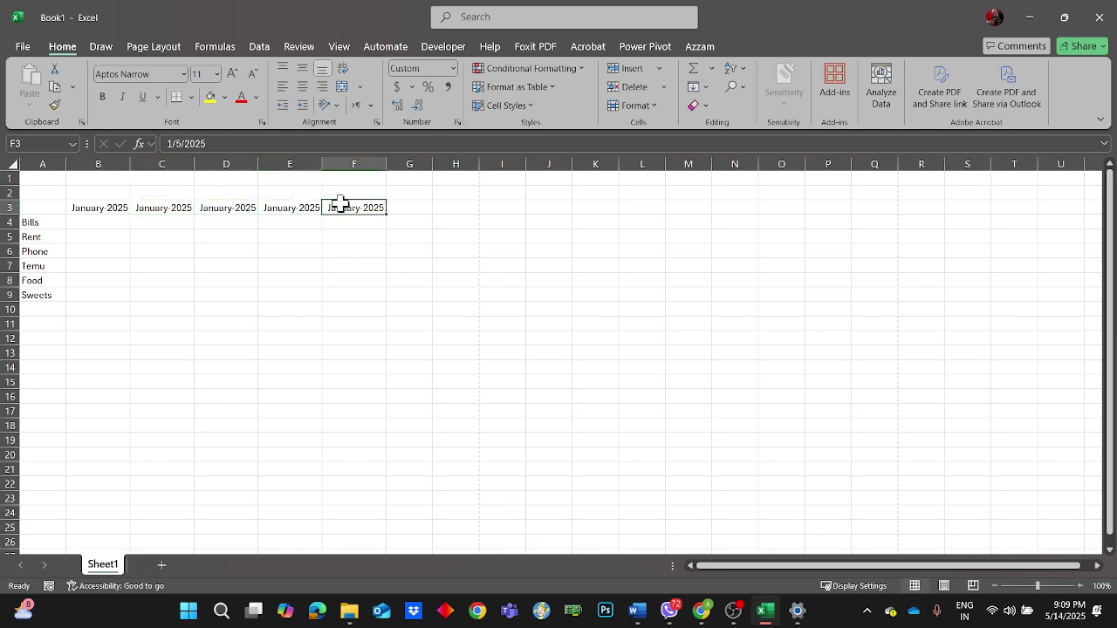
click(160, 208)
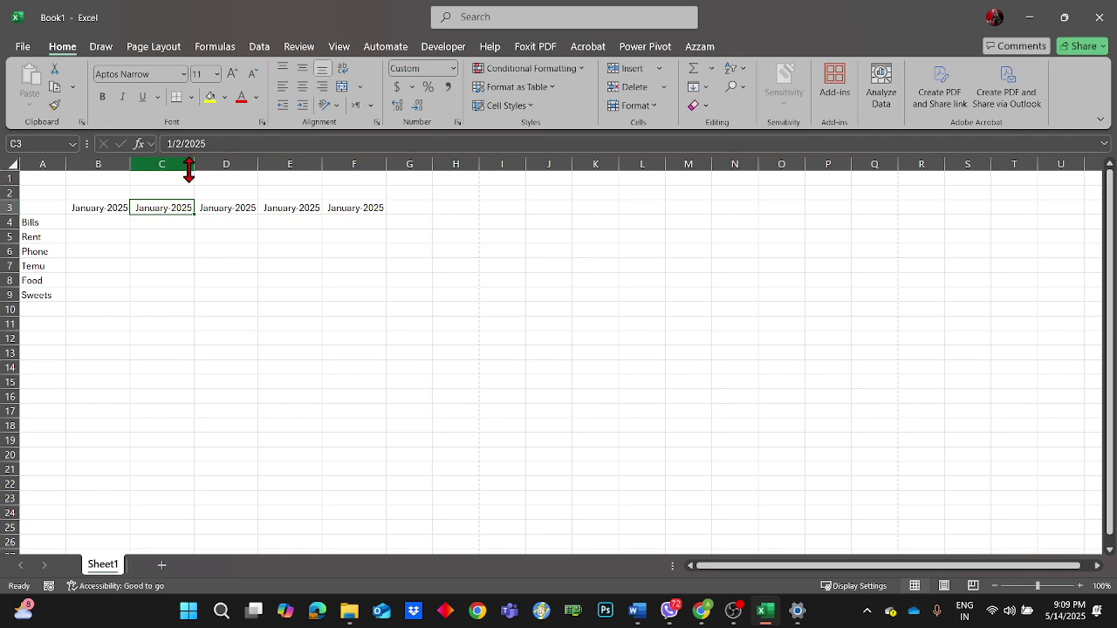
- Clear the wrongly filled headings in D3:F3, keeping the dates in B3 and C3
drag(220, 207, 369, 202)
key(Delete)
drag(227, 253, 266, 253)
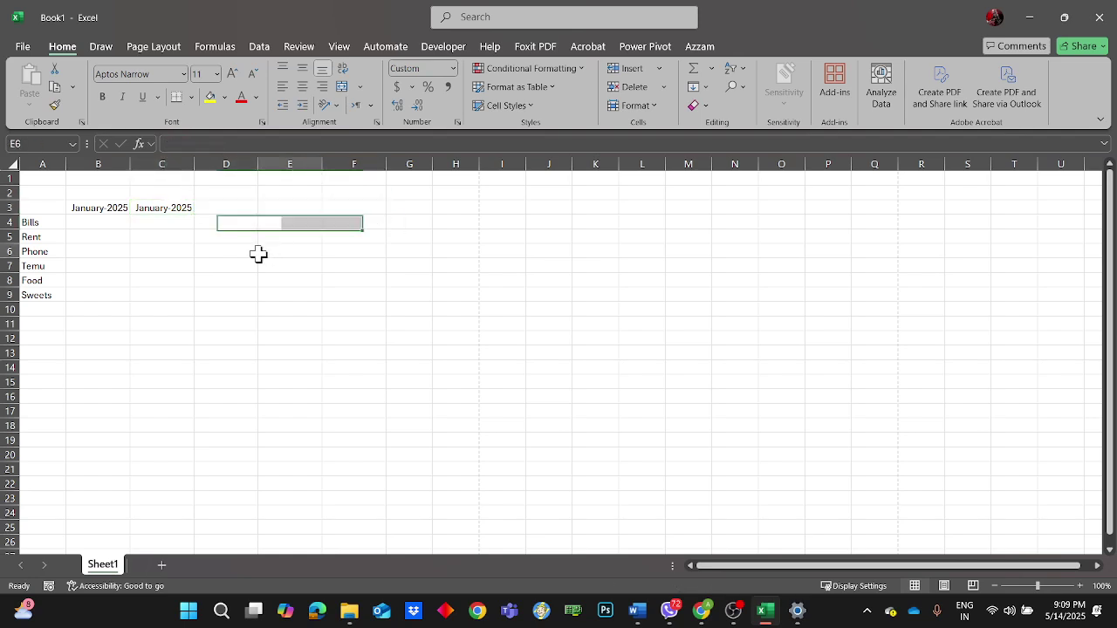
- Change the date in cell C3 to 2/1/2025 to make it the February heading
click(183, 207)
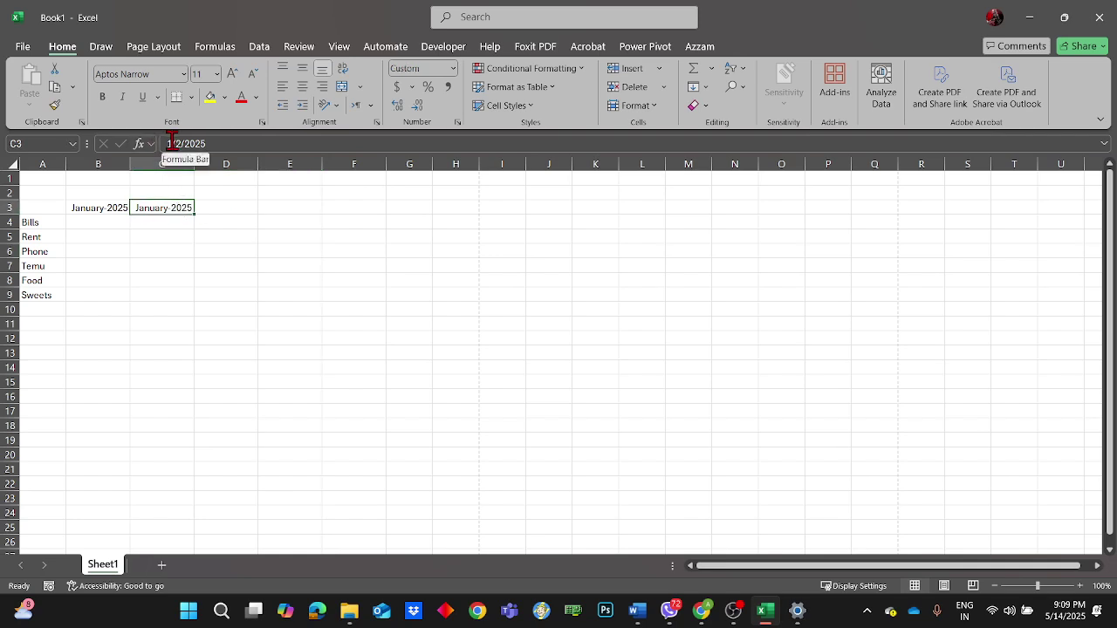
click(171, 144)
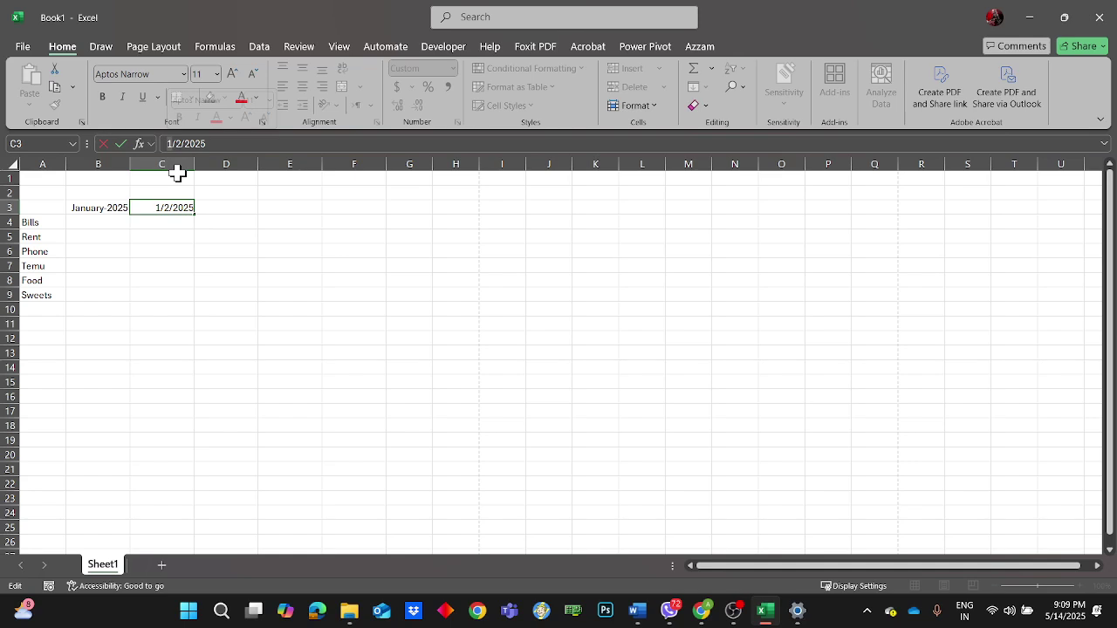
key(BackSpace)
text(2)
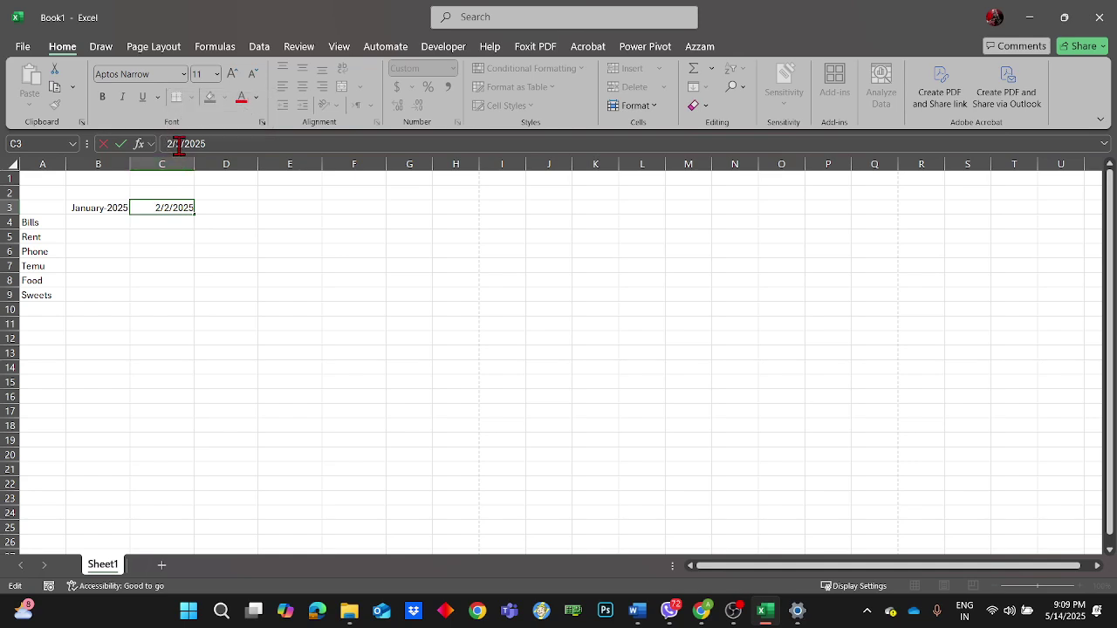
click(181, 144)
key(BackSpace)
text(1)
key(Return)
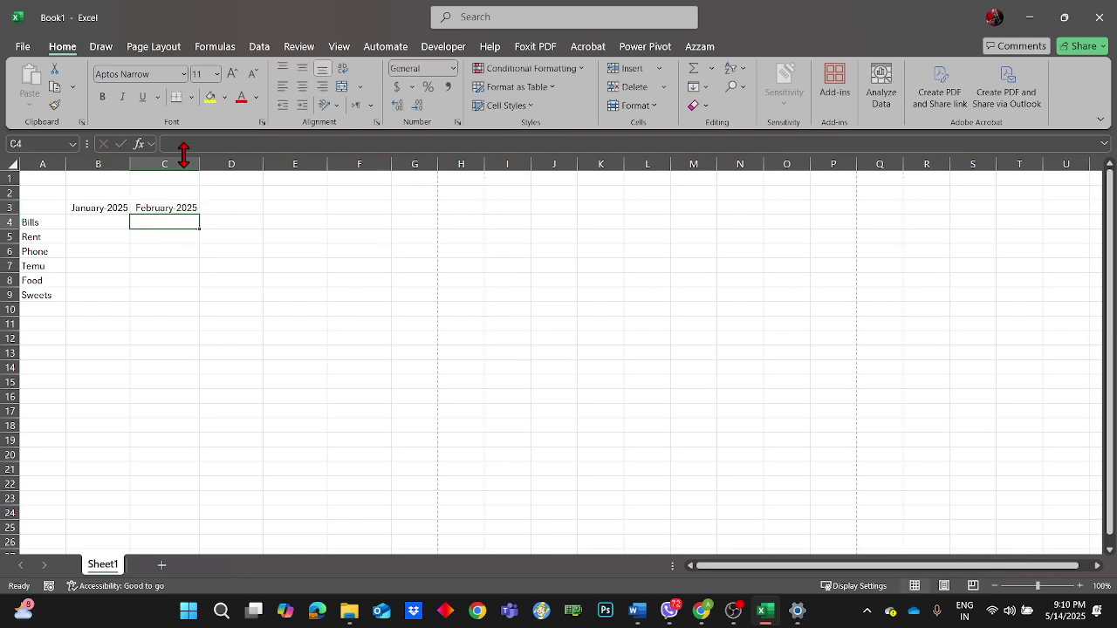
- Extend the monthly series from B3:C3 across row 3 to May-2025 in F3
click(161, 209)
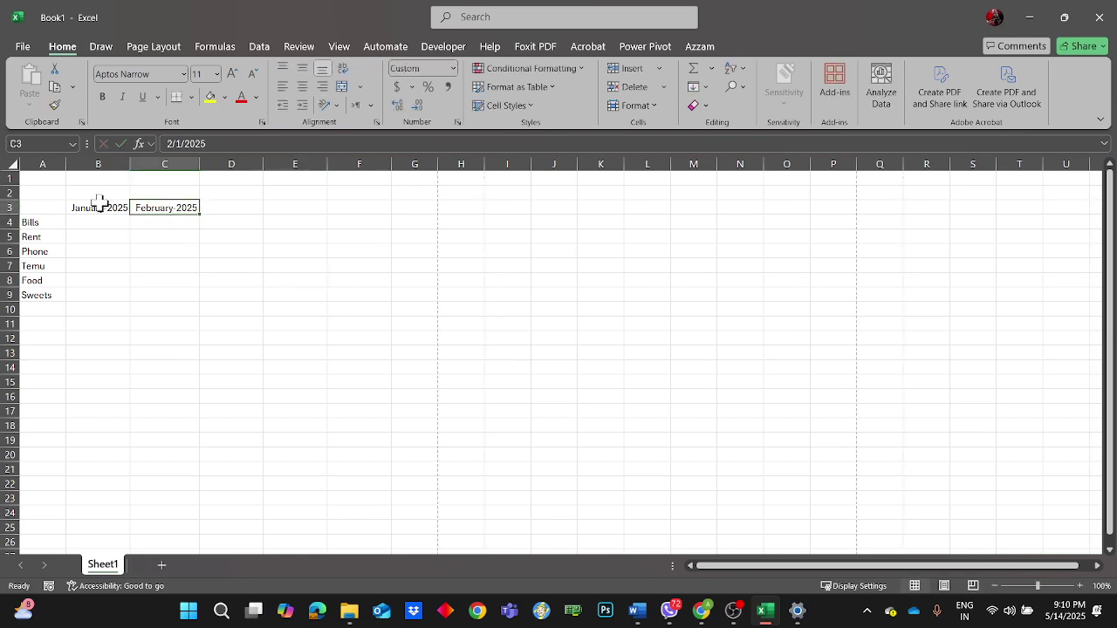
drag(100, 202, 192, 209)
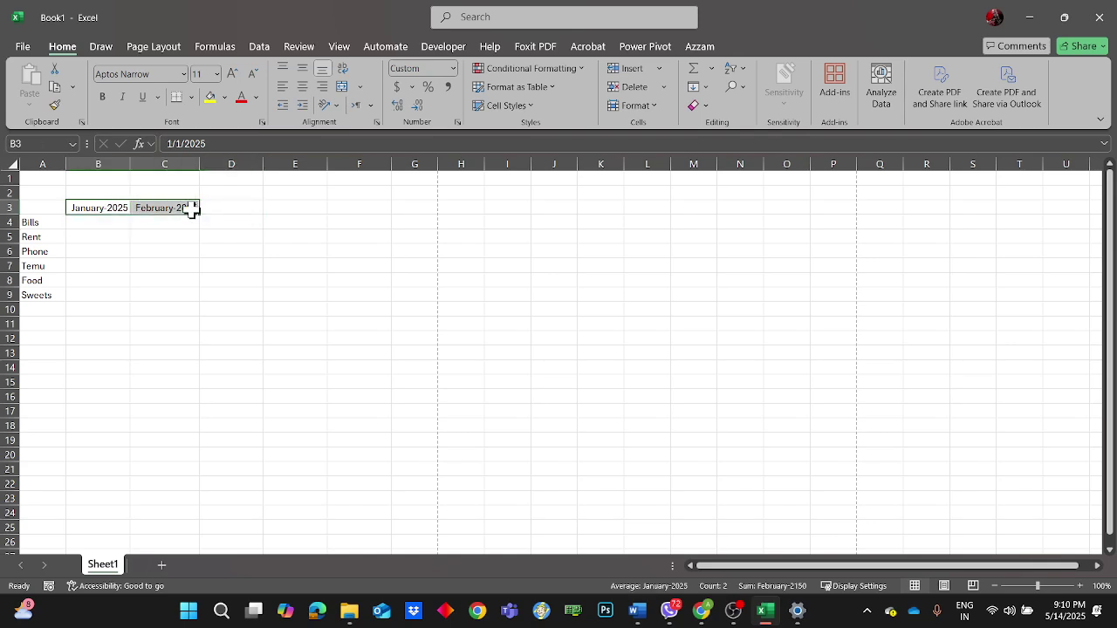
click(214, 309)
drag(90, 206, 379, 215)
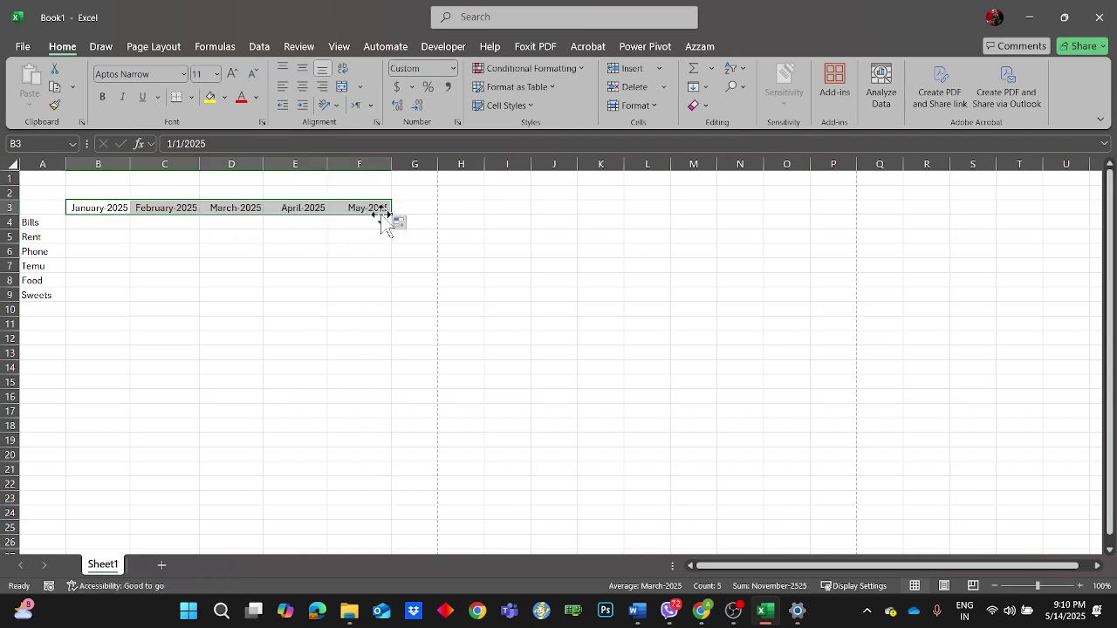
click(333, 284)
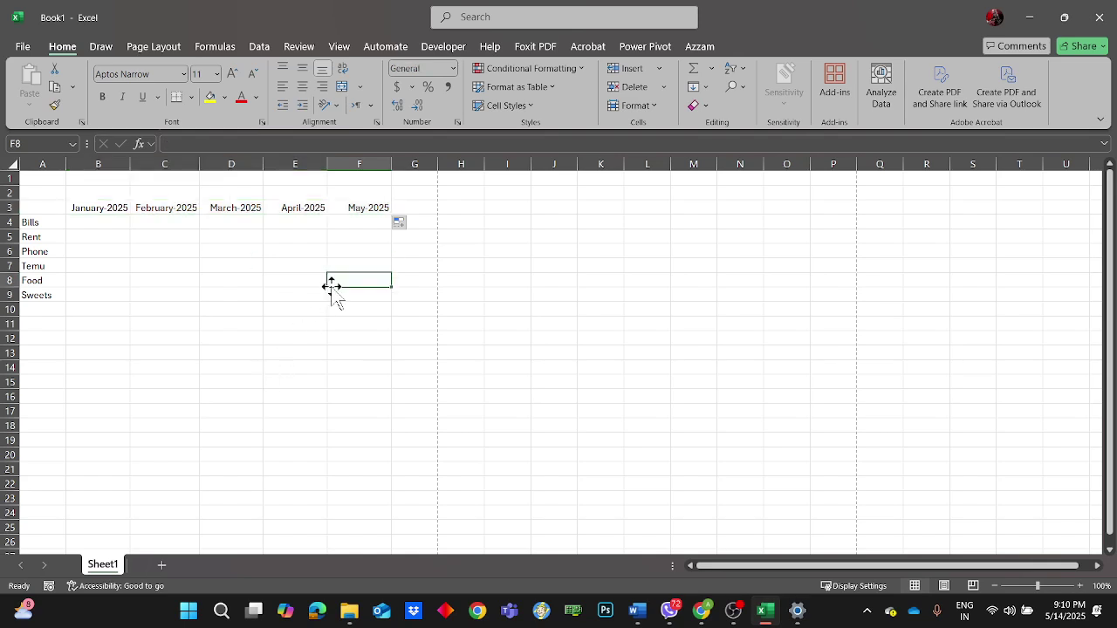
- Shorten the custom number format of headings B3:F3 to a three-letter month and two-digit year, such as Jan-25
click(157, 209)
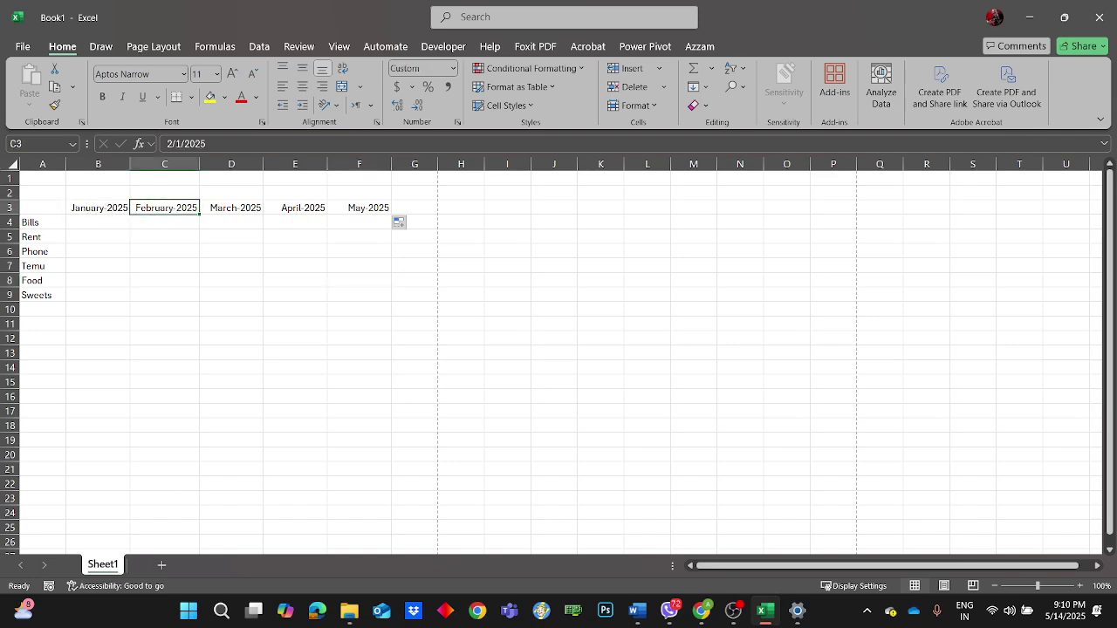
click(103, 211)
drag(345, 209, 103, 211)
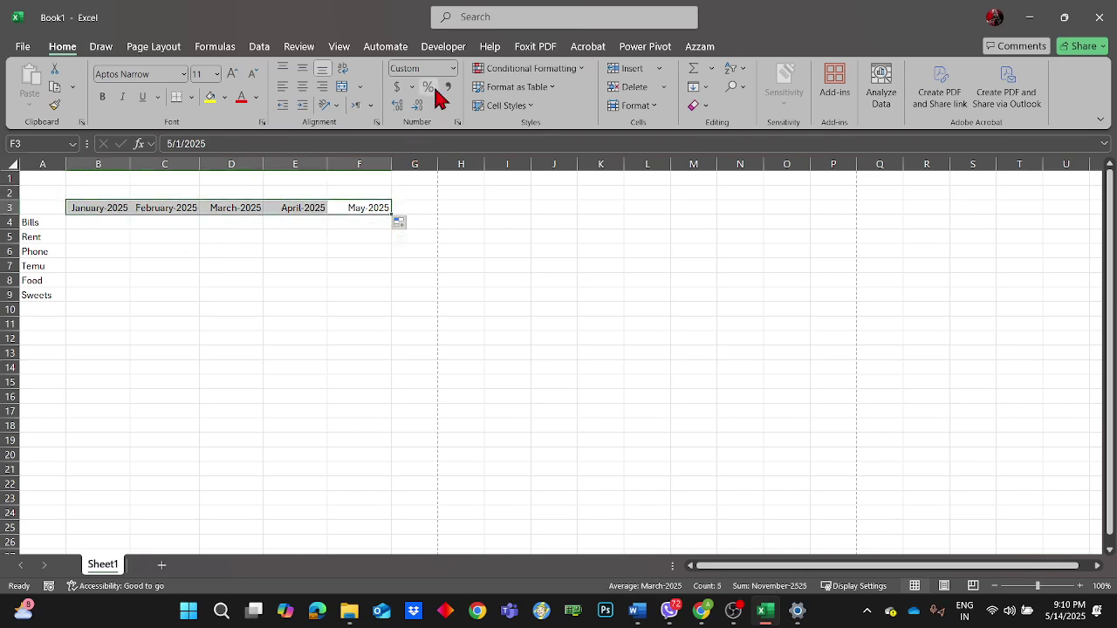
click(453, 68)
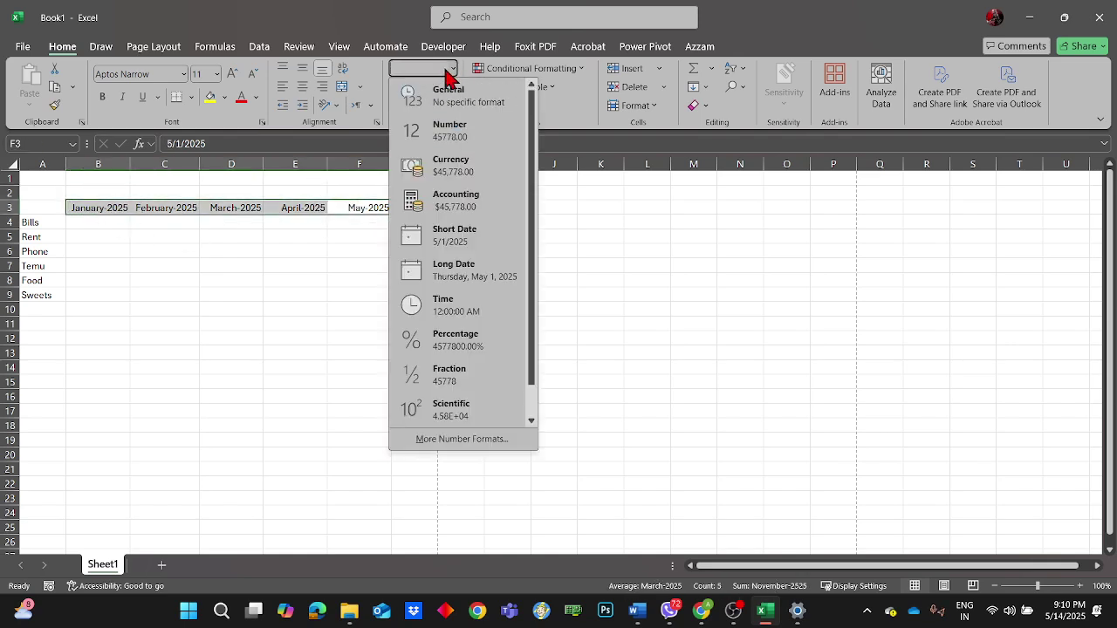
click(439, 436)
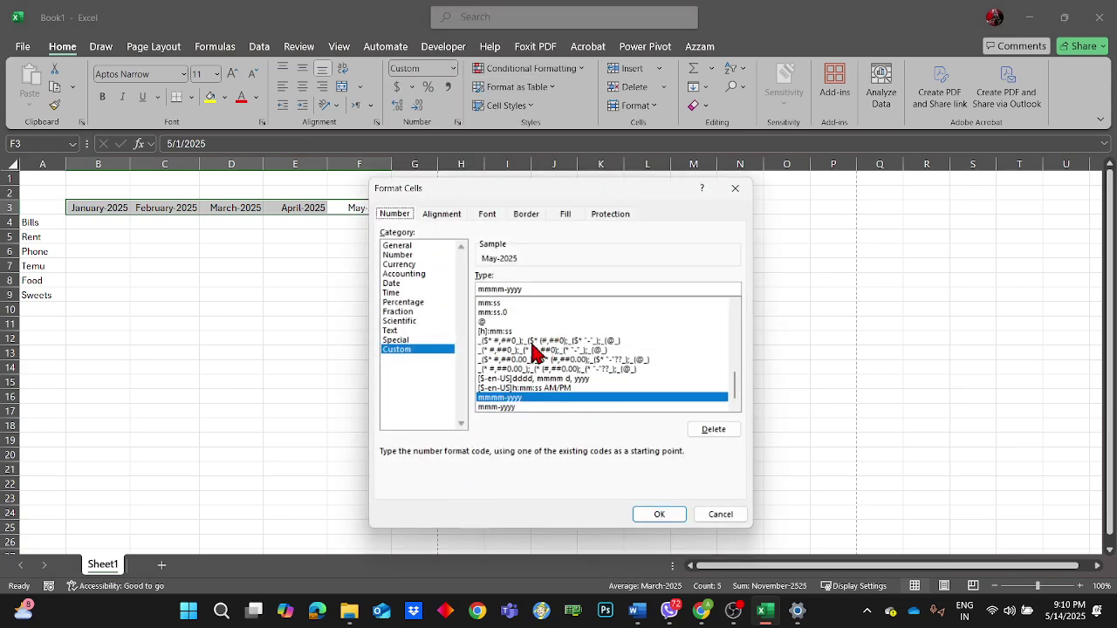
click(505, 289)
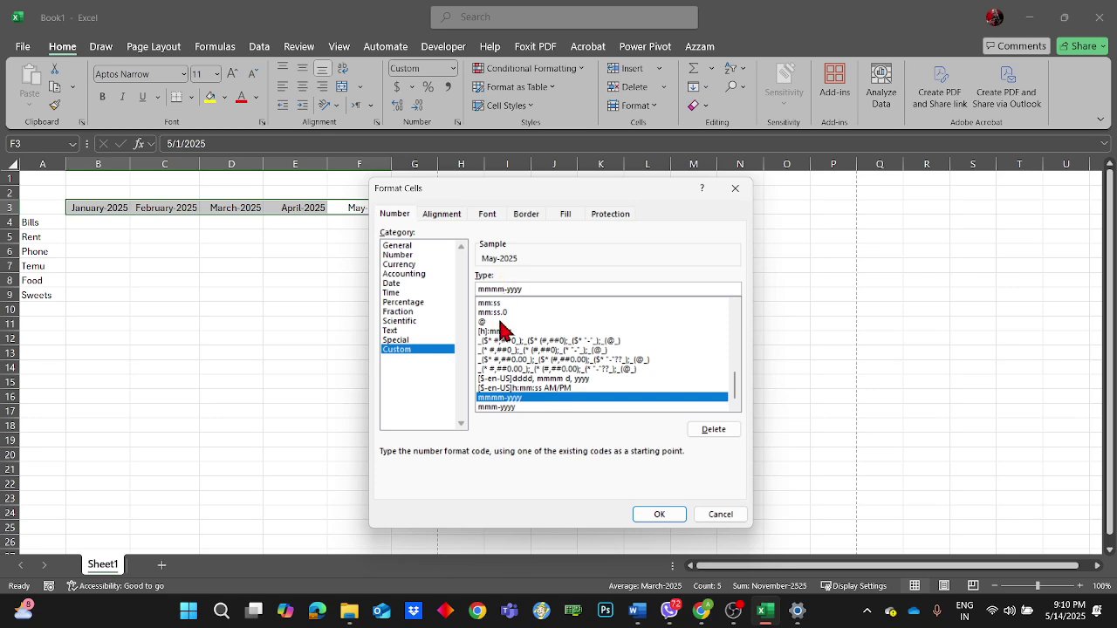
key(BackSpace)
key(BackSpace)
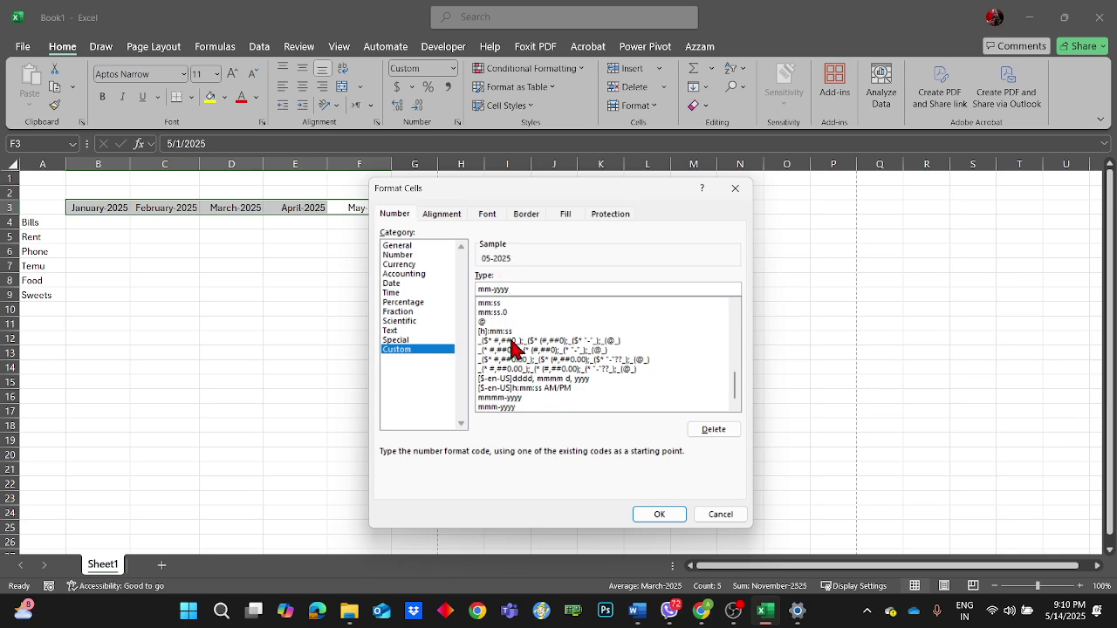
text(mm)
key(BackSpace)
click(658, 514)
click(620, 410)
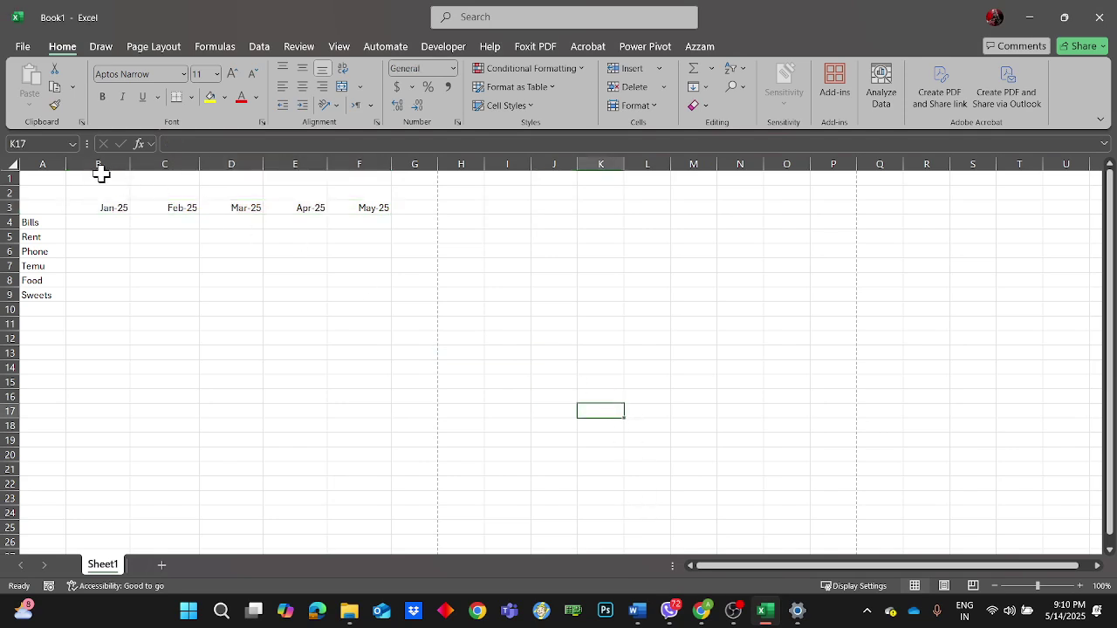
- Try autofitting columns B to F to their short month headings, and undo the width change
drag(98, 166, 379, 200)
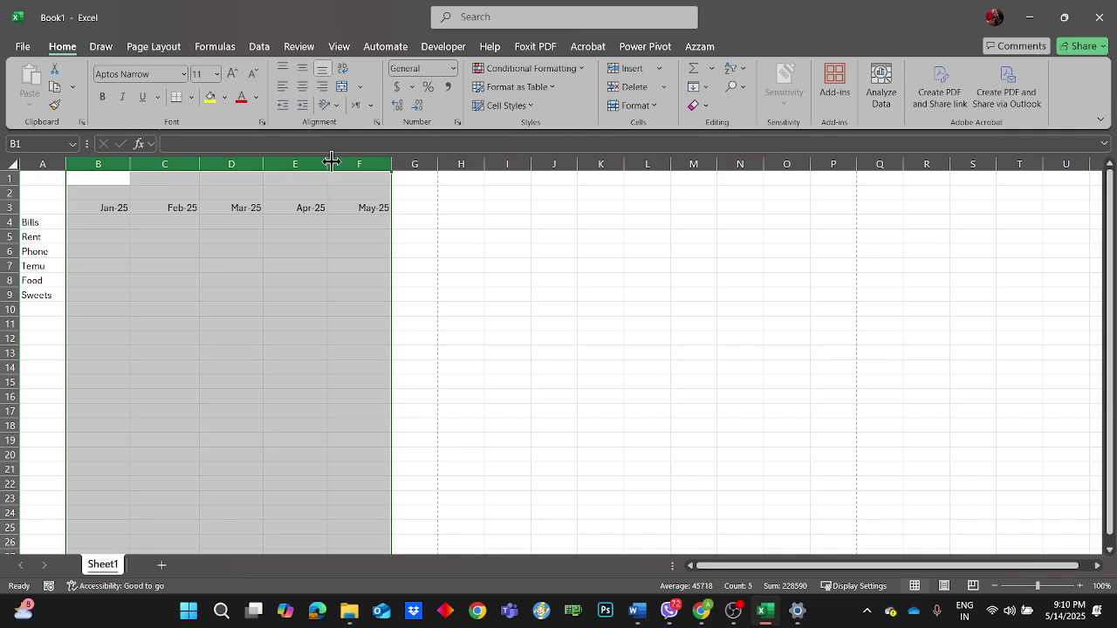
double_click(328, 164)
click(441, 263)
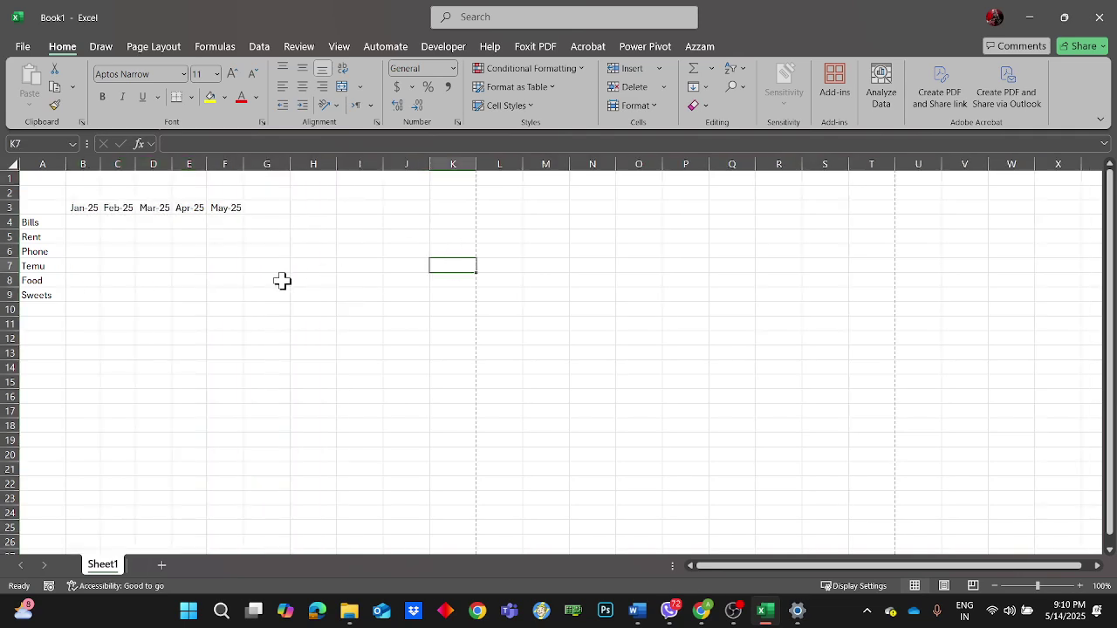
key(ctrl+z)
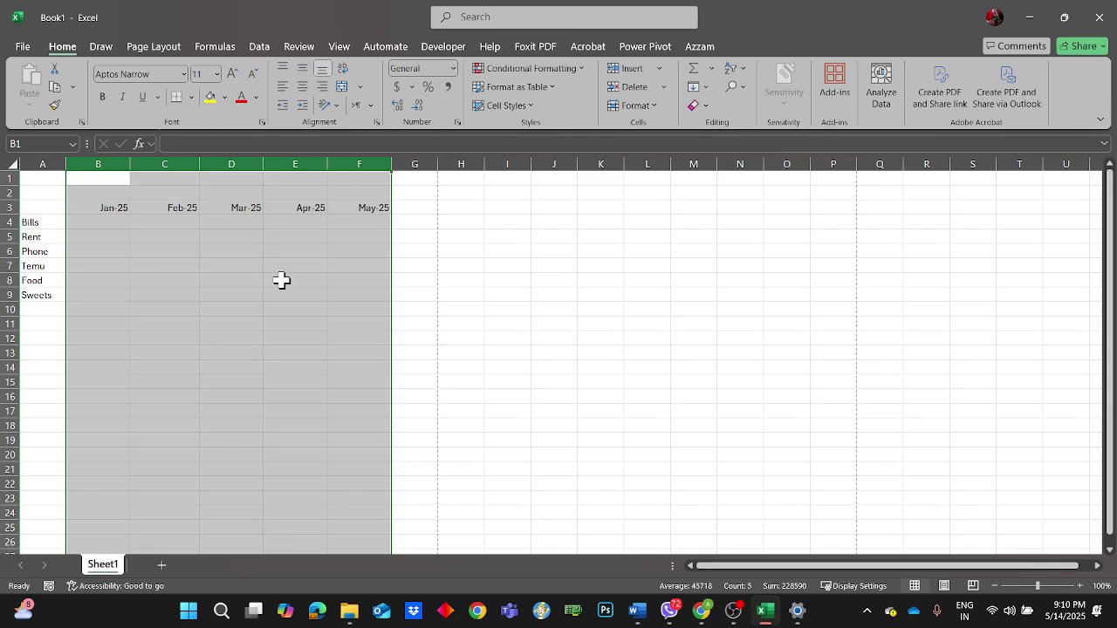
- Move the bills list from A4:A9 up one row so Bills sits in A3 beside the month headings
click(149, 264)
click(93, 224)
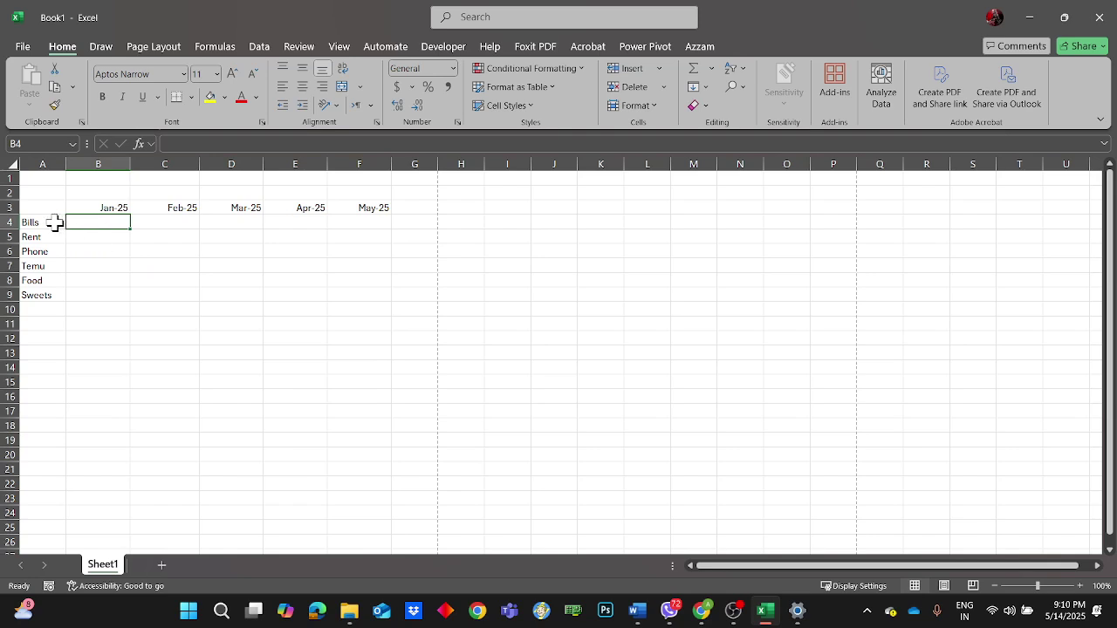
click(52, 222)
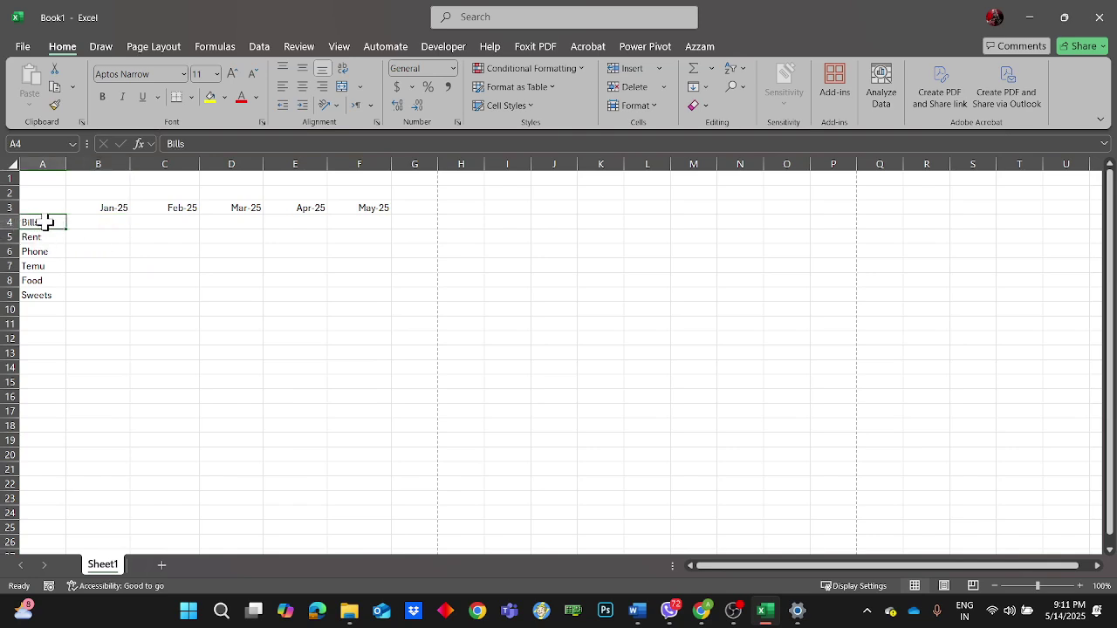
drag(48, 222, 48, 294)
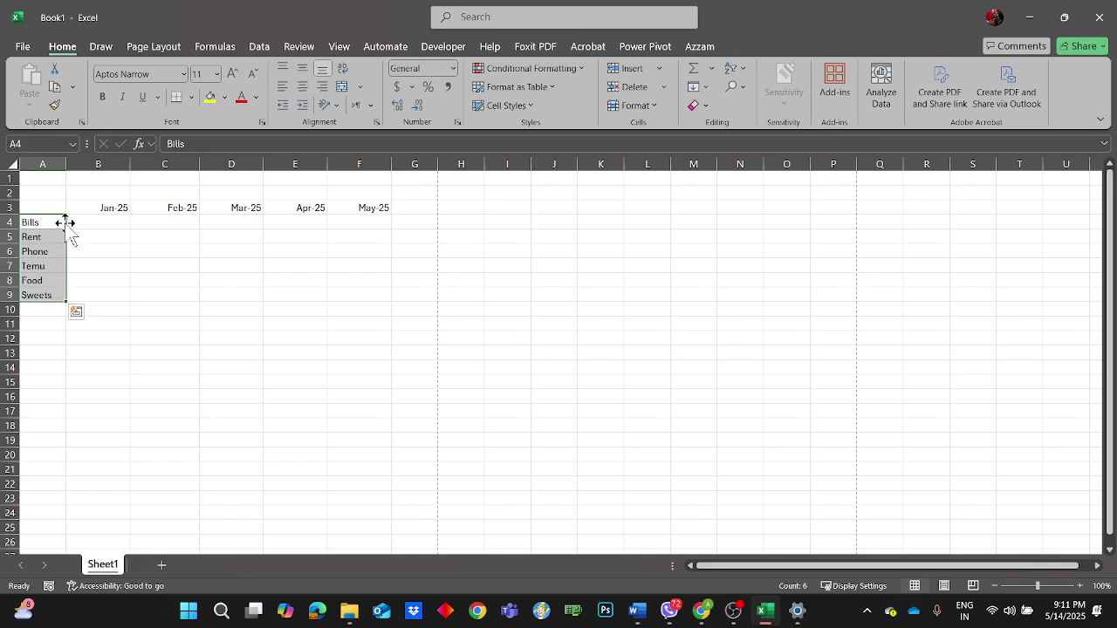
drag(73, 222, 62, 214)
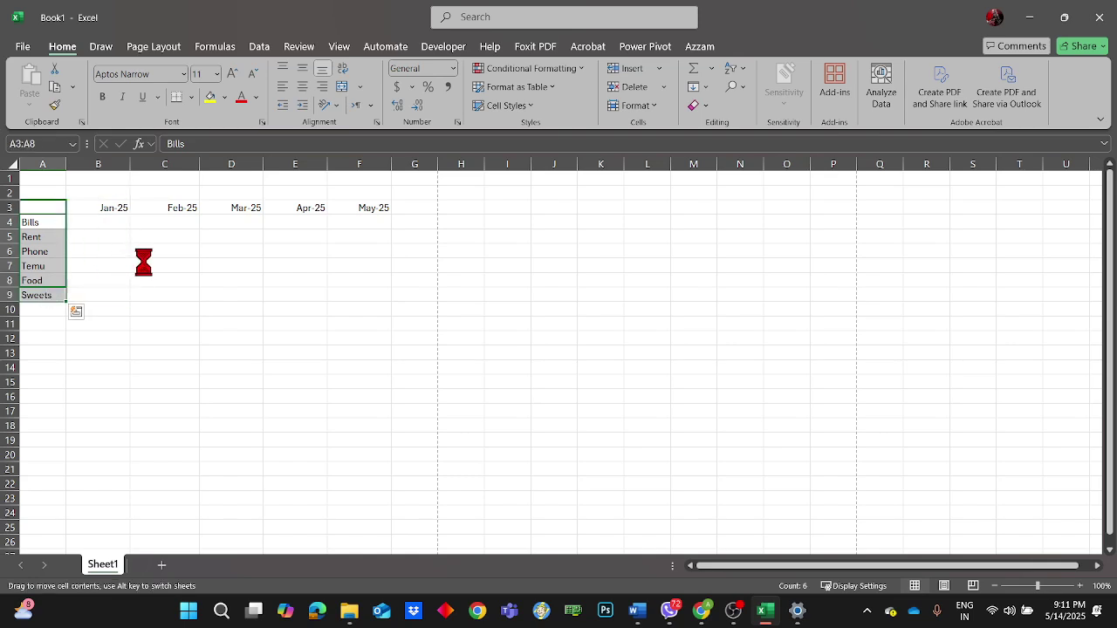
- Enter Rent amounts of 1000 for January, 12000 for February and 10000 for March in B4:D4
click(94, 225)
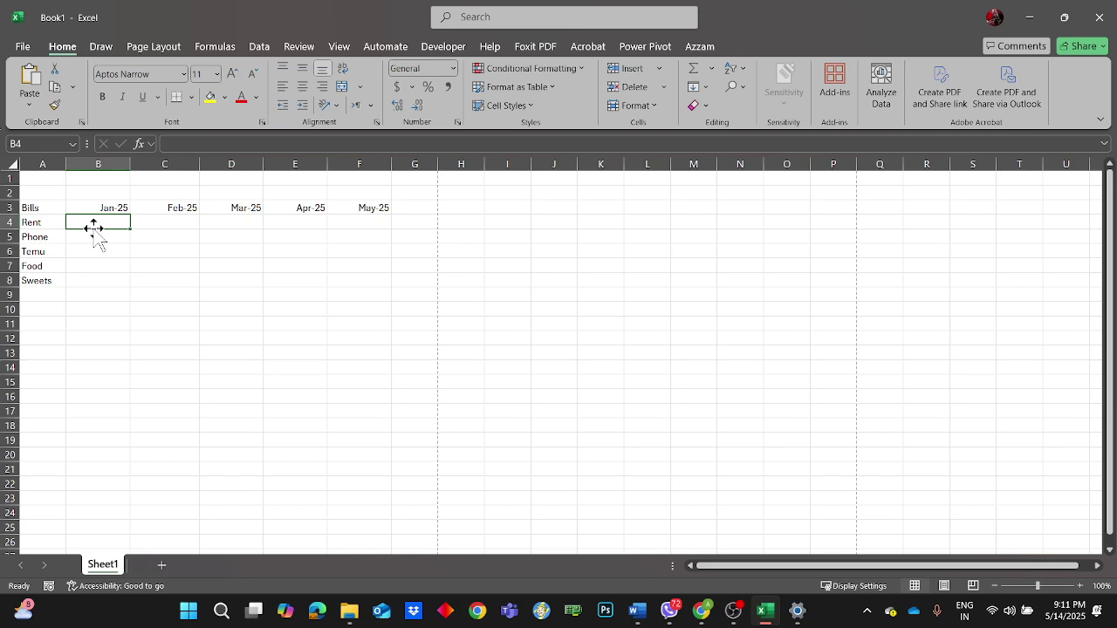
text(1000)
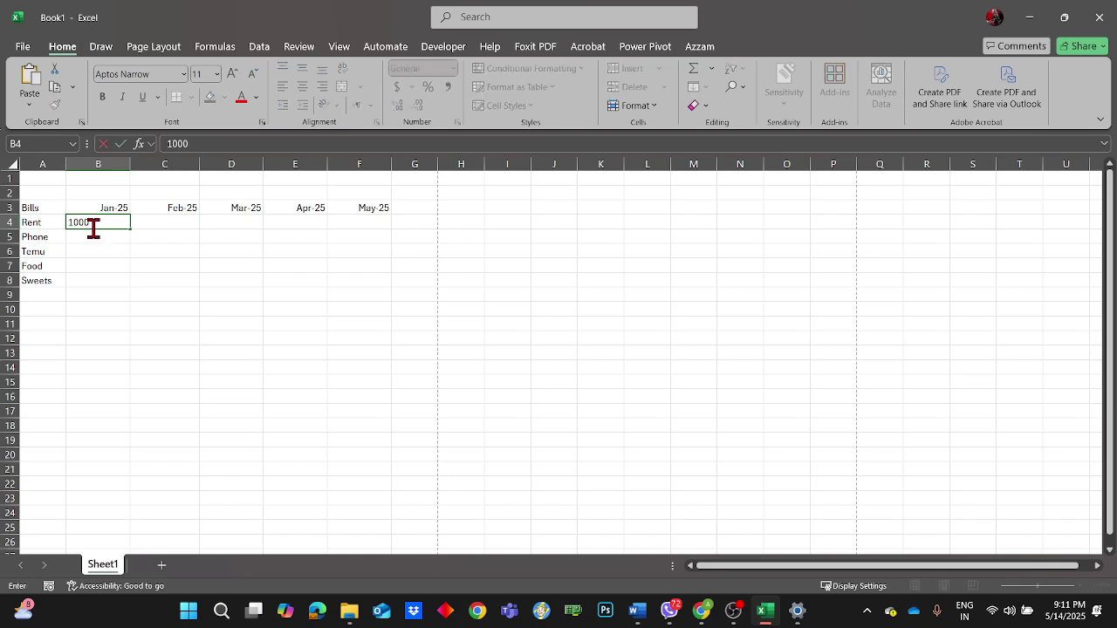
key(Tab)
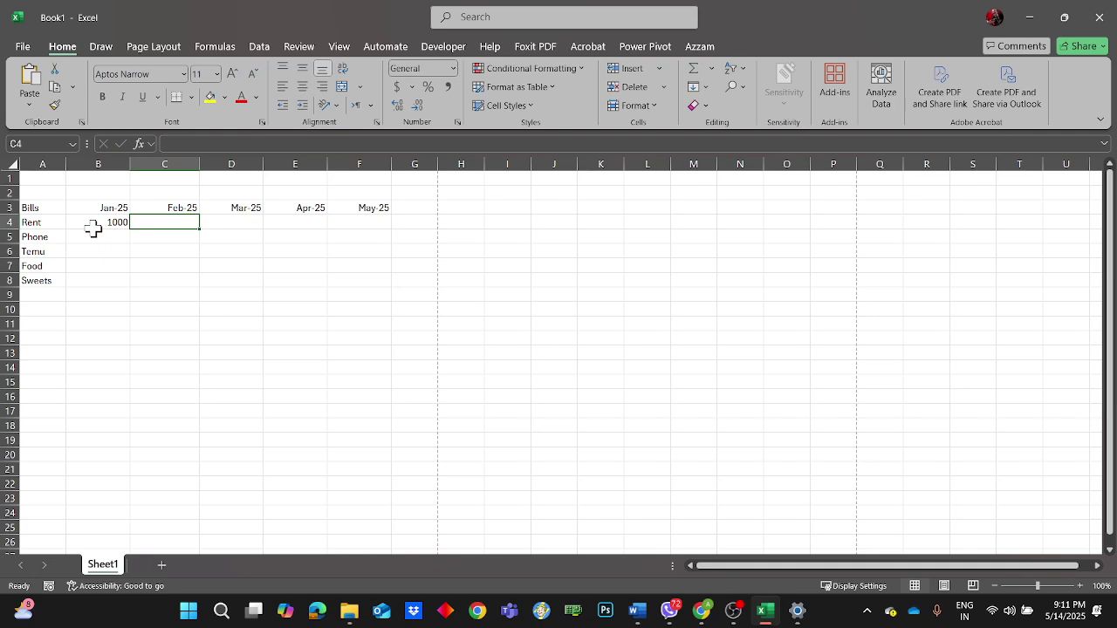
text(12000)
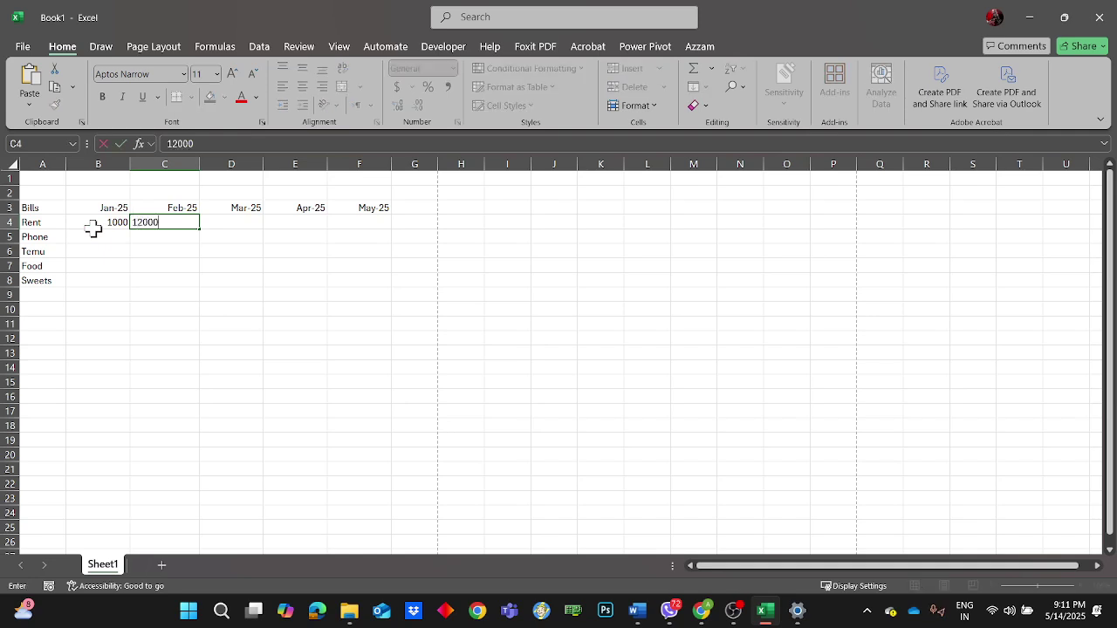
key(Tab)
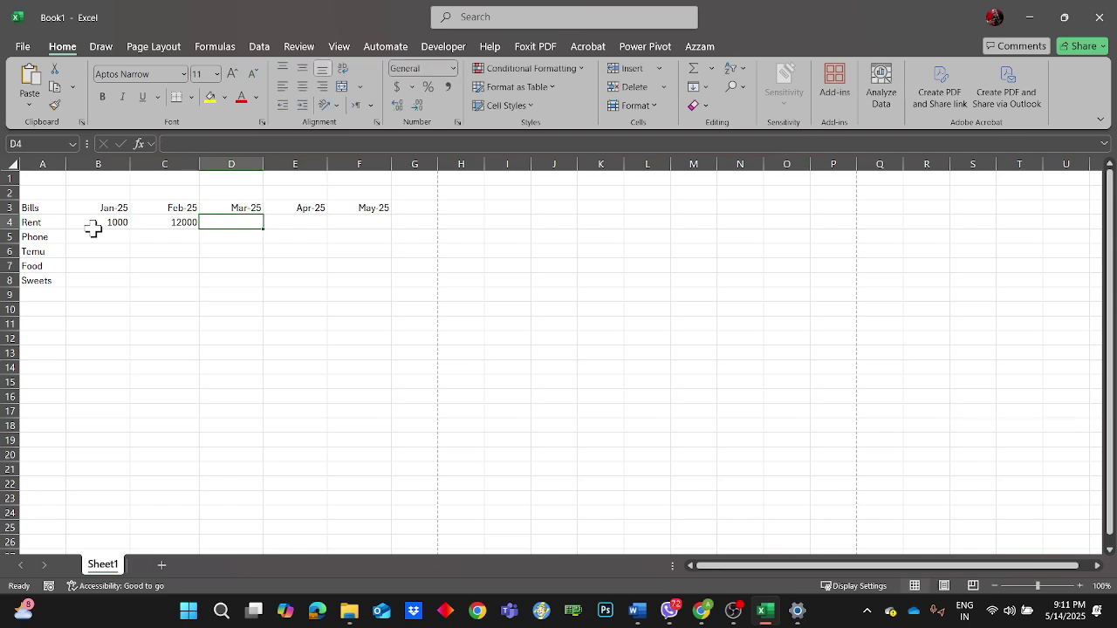
text(100)
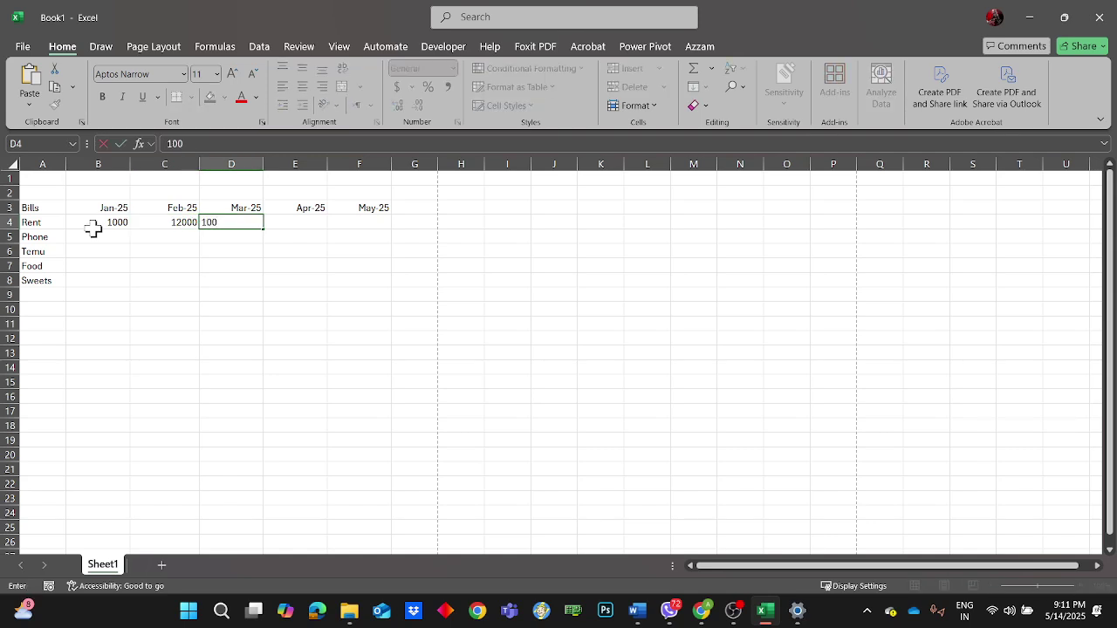
key(BackSpace)
key(BackSpace)
key(BackSpace)
text(10000)
key(Tab)
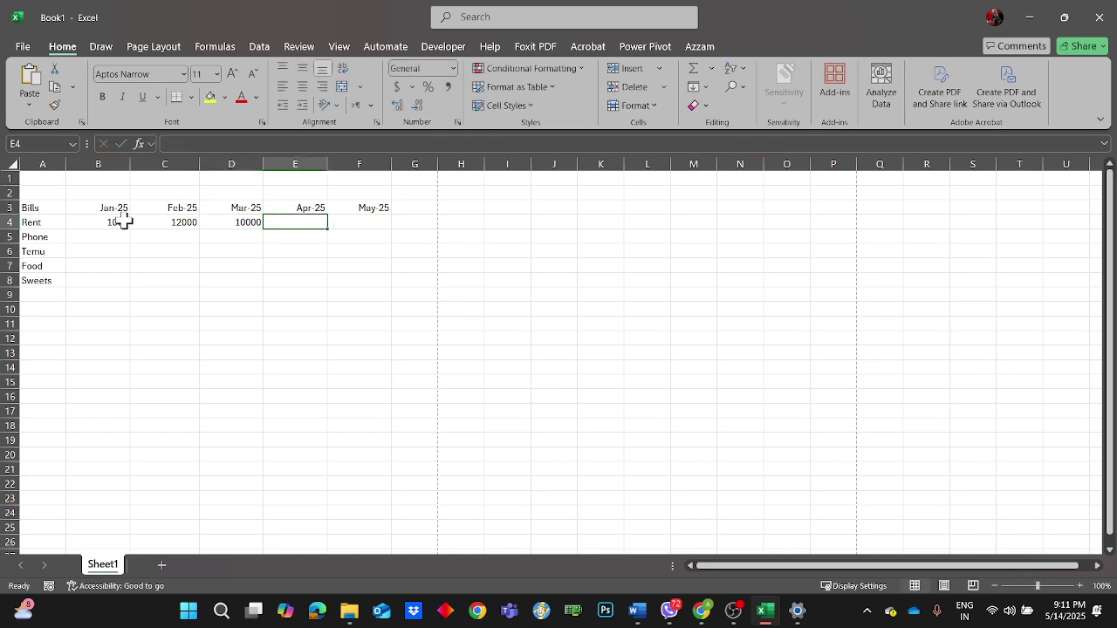
- Correct the January rent in B4 to 10000 and enter rents of 10000 for April and 15000 for May
double_click(125, 223)
text(0)
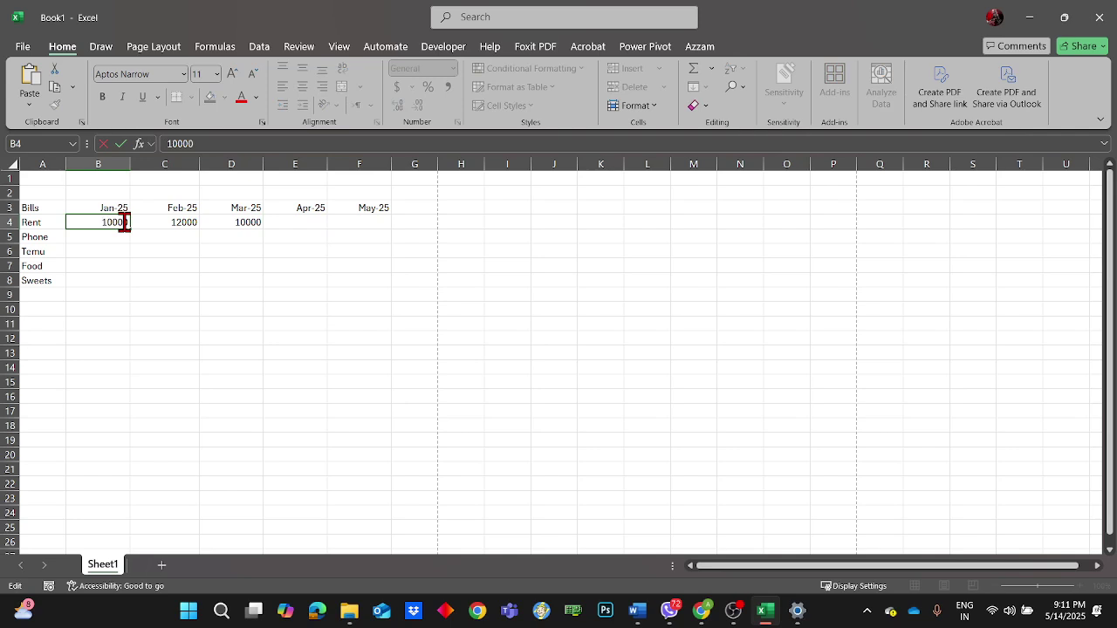
click(313, 221)
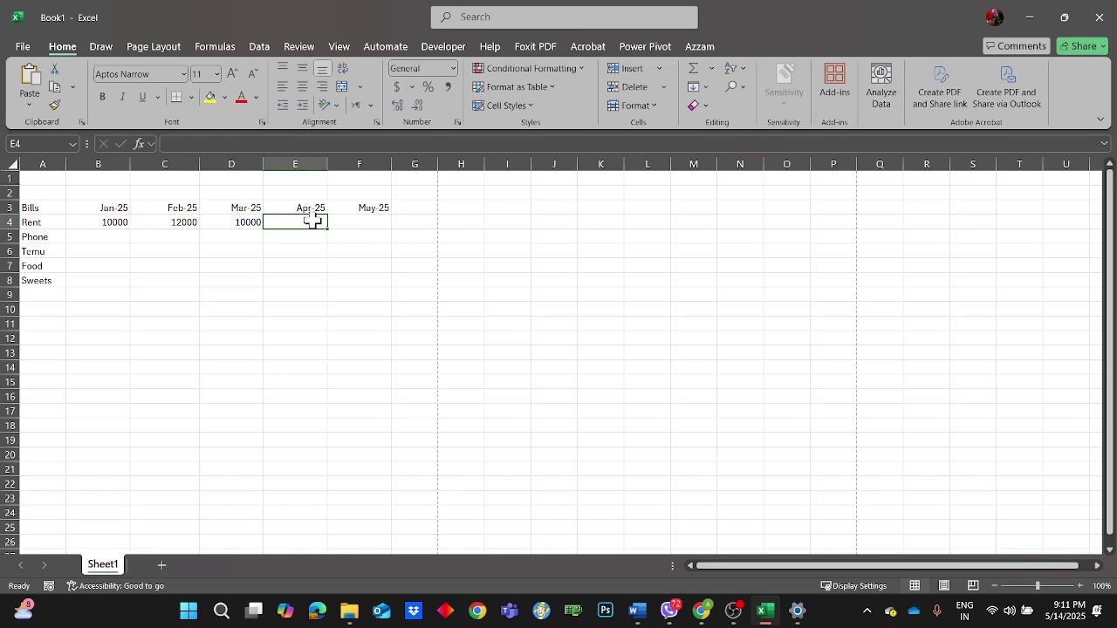
text(10000)
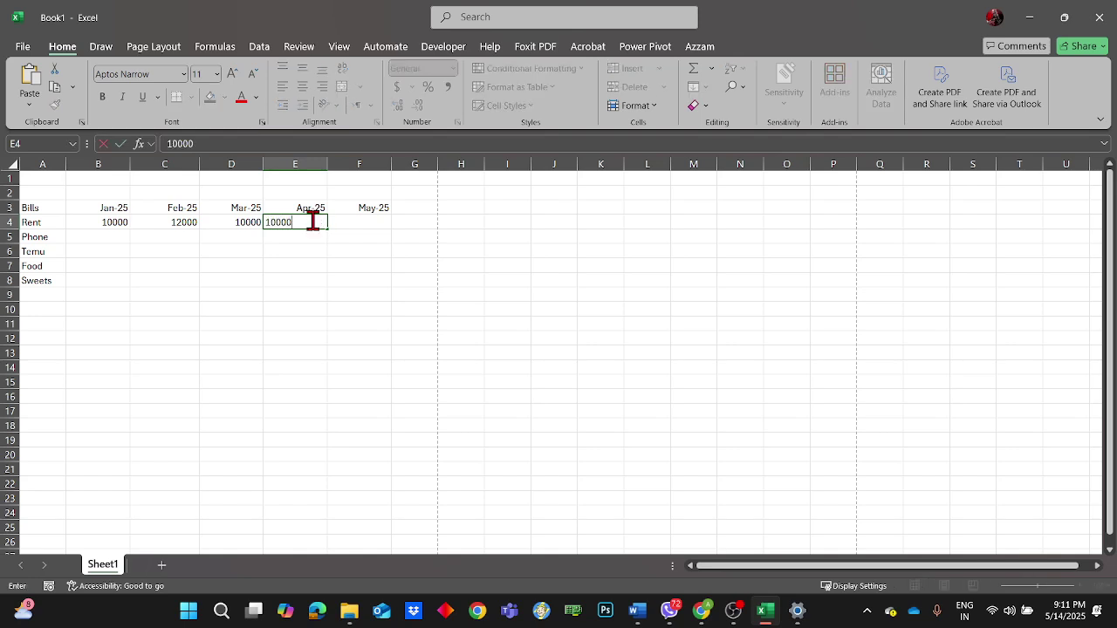
key(BackSpace)
text(000)
click(367, 222)
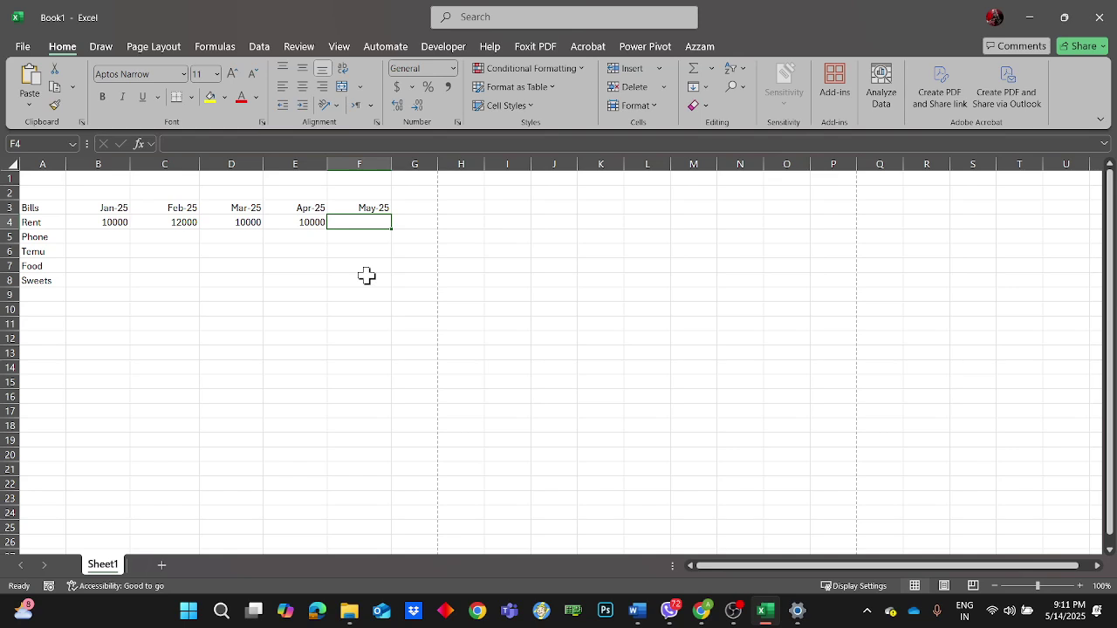
text(15000)
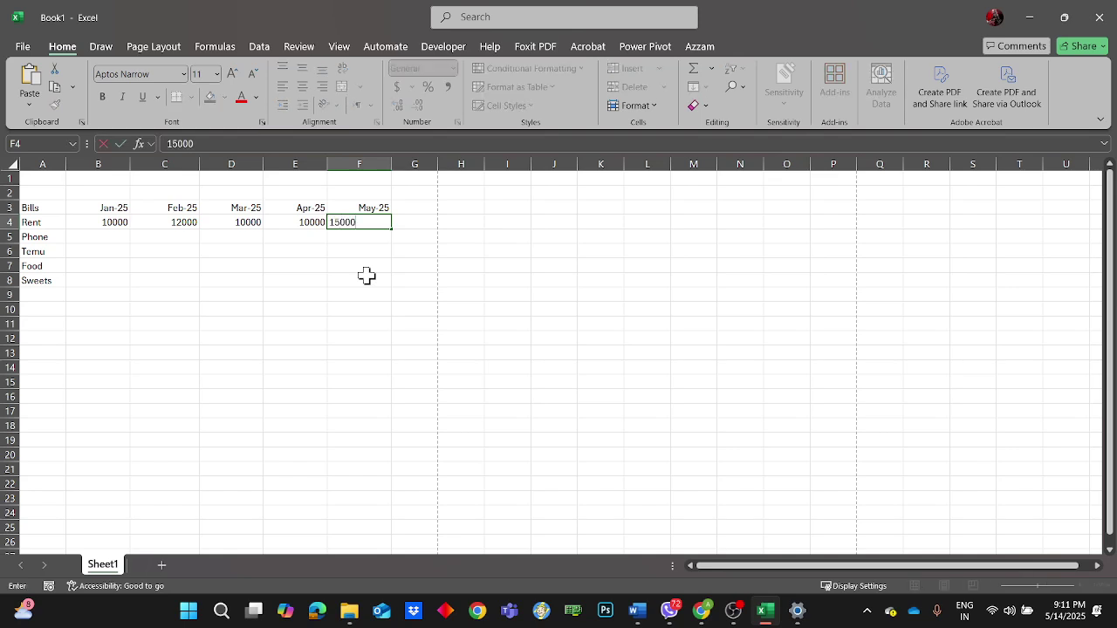
key(Return)
- Fill the Phone row B5:F5 with 700, 500, 900, 800 and 600 for January to May
click(105, 239)
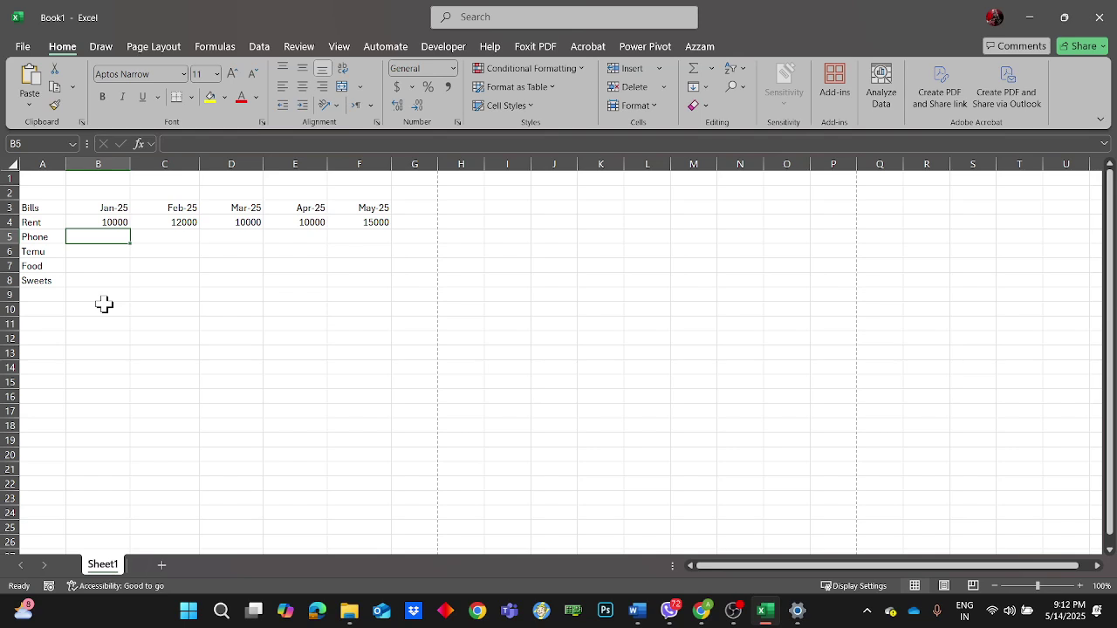
text(700)
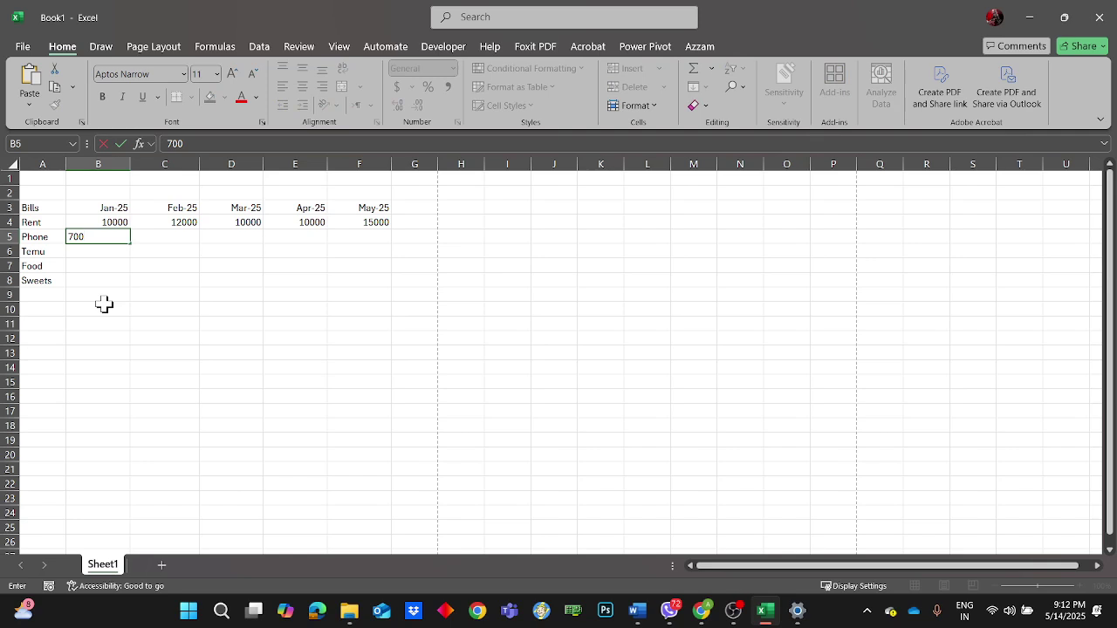
key(Tab)
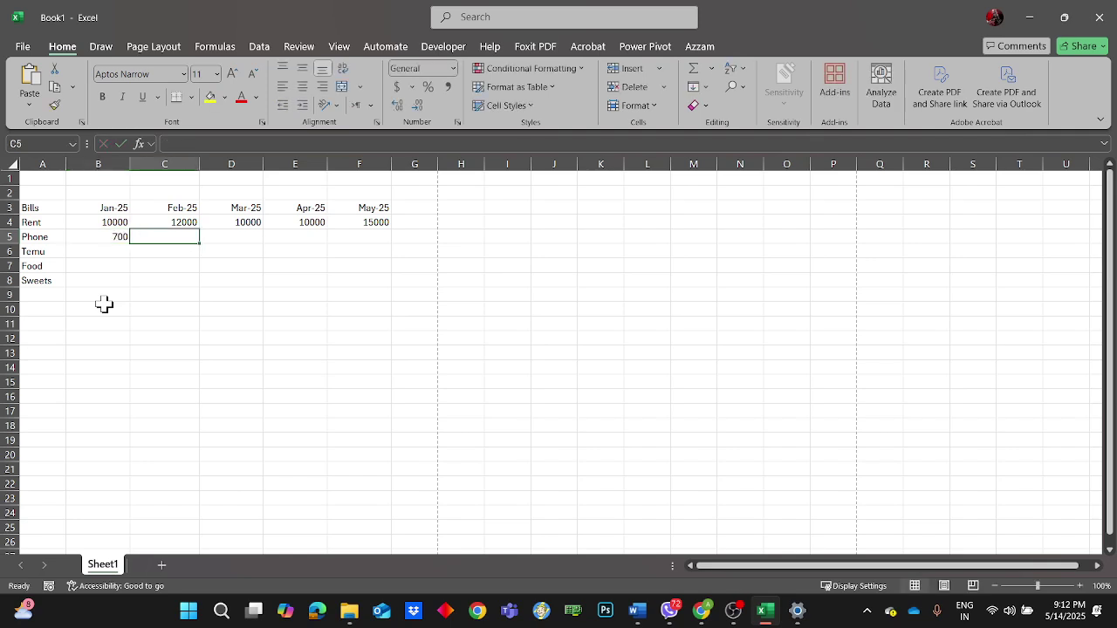
text(500)
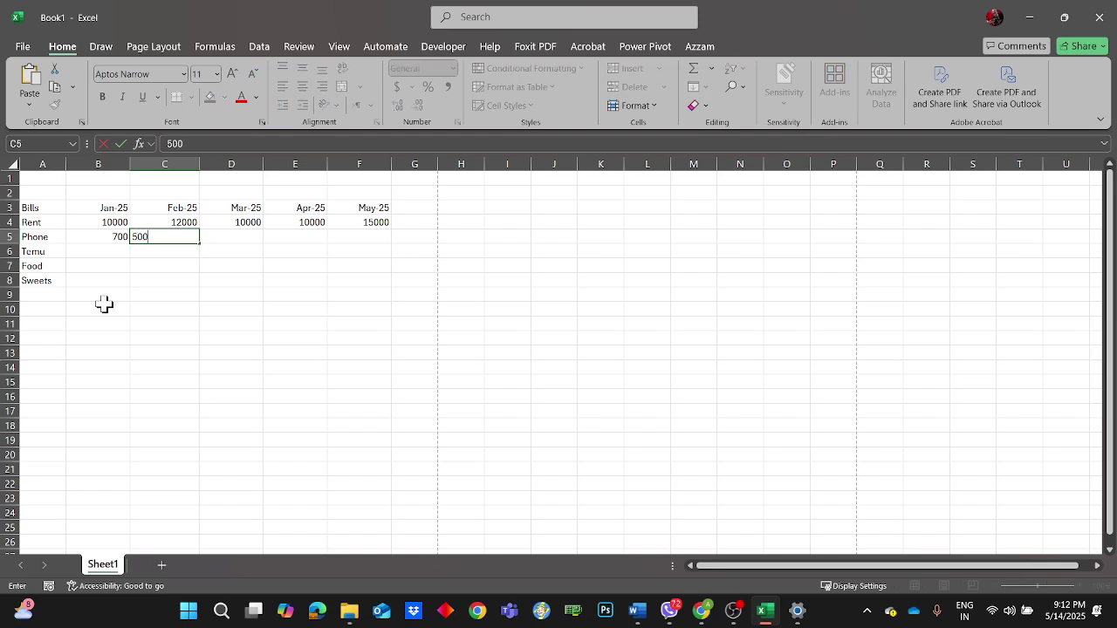
key(Tab)
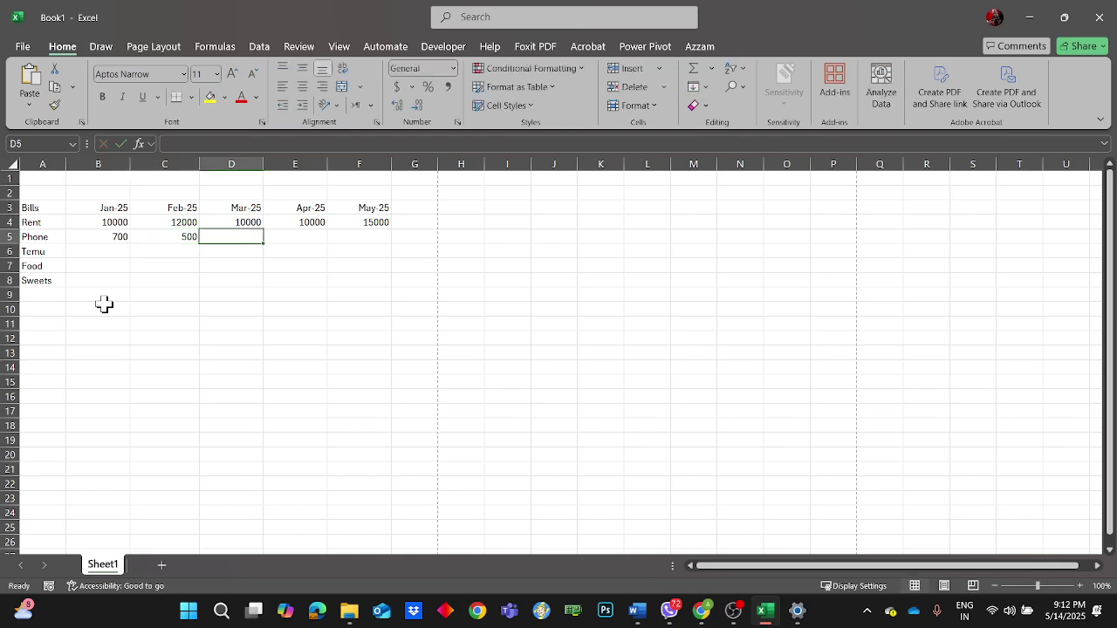
text(900)
key(Tab)
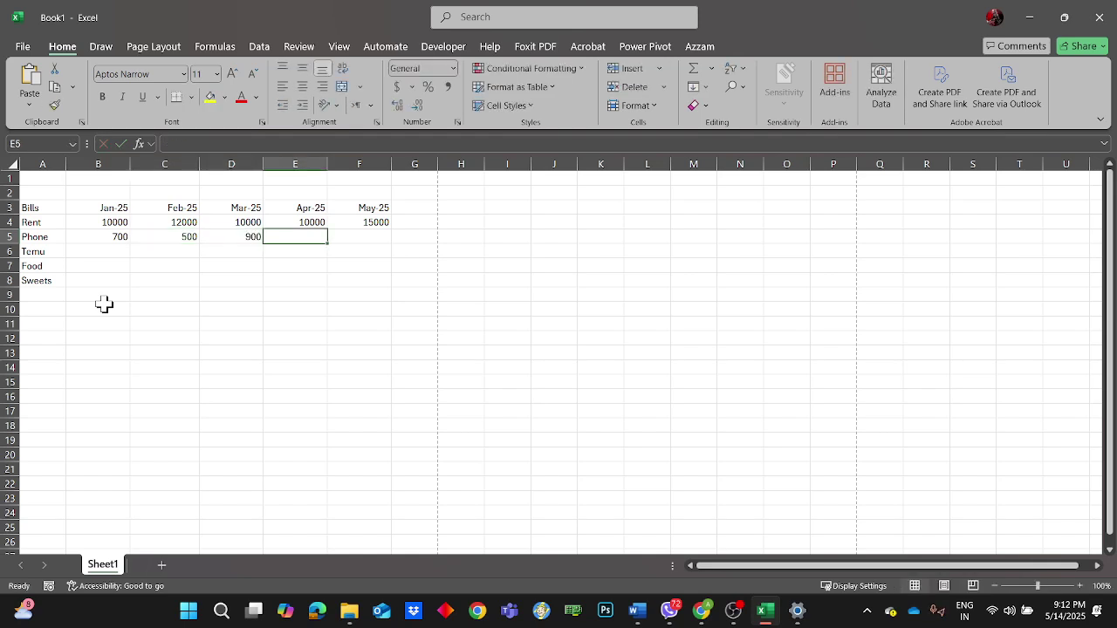
text(800)
key(Tab)
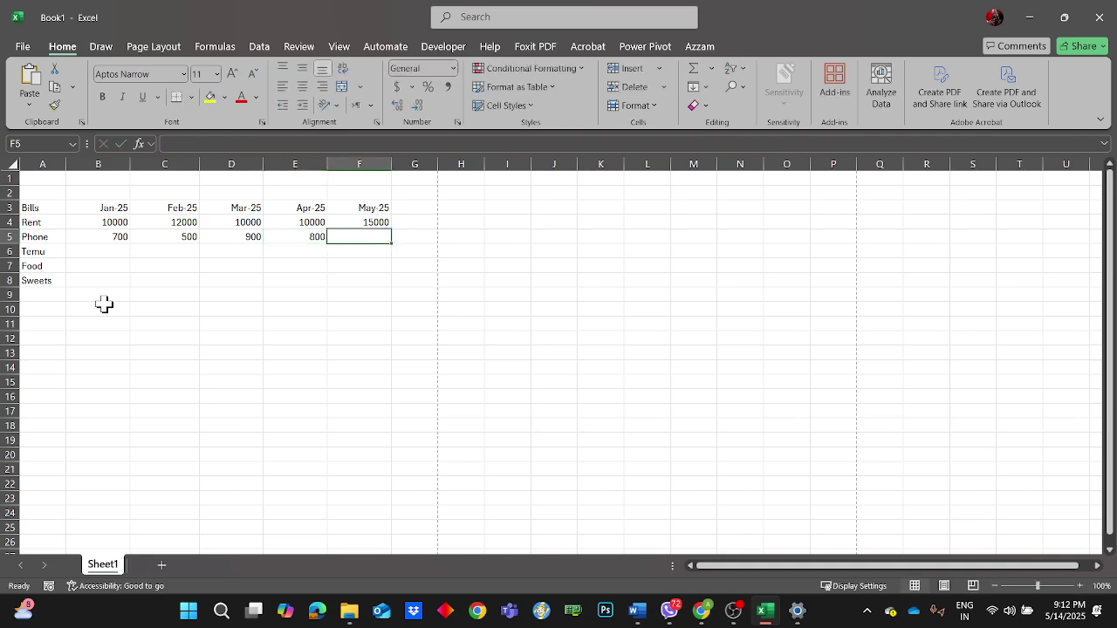
text(6)
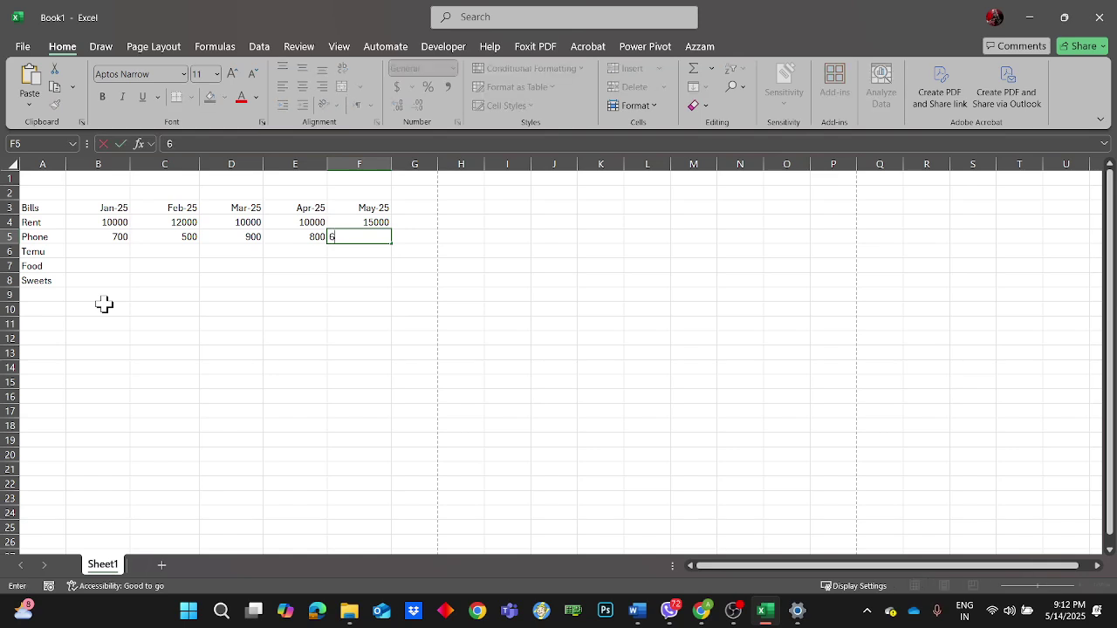
text(00)
key(Return)
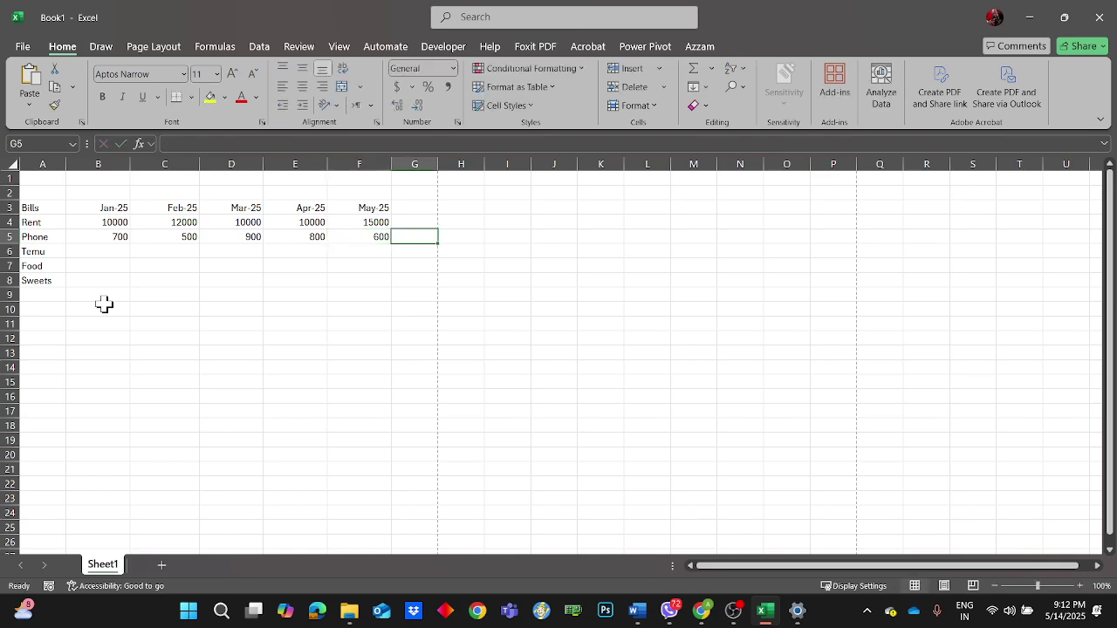
key(Left)
key(Left)
key(Left)
key(Left)
key(Left)
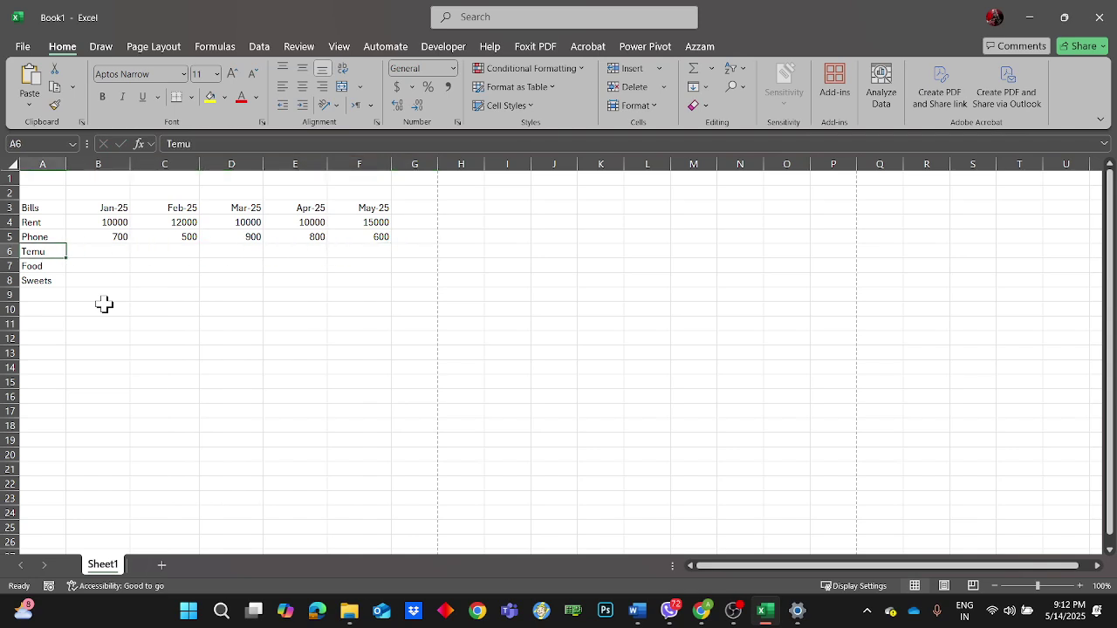
key(Right)
key(Right)
key(Right)
key(Right)
key(Right)
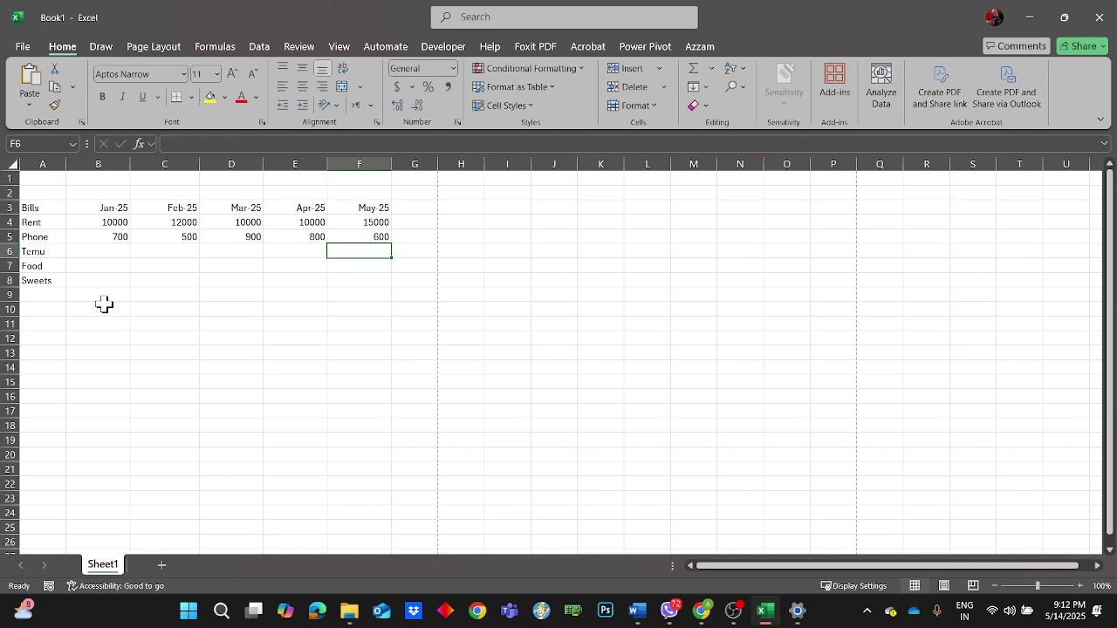
- Fill the Temu row B6:F6 with 1000, 600, 300, 600 and 1500 for January to May
key(Left)
key(Left)
key(Left)
key(Left)
key(Left)
key(Right)
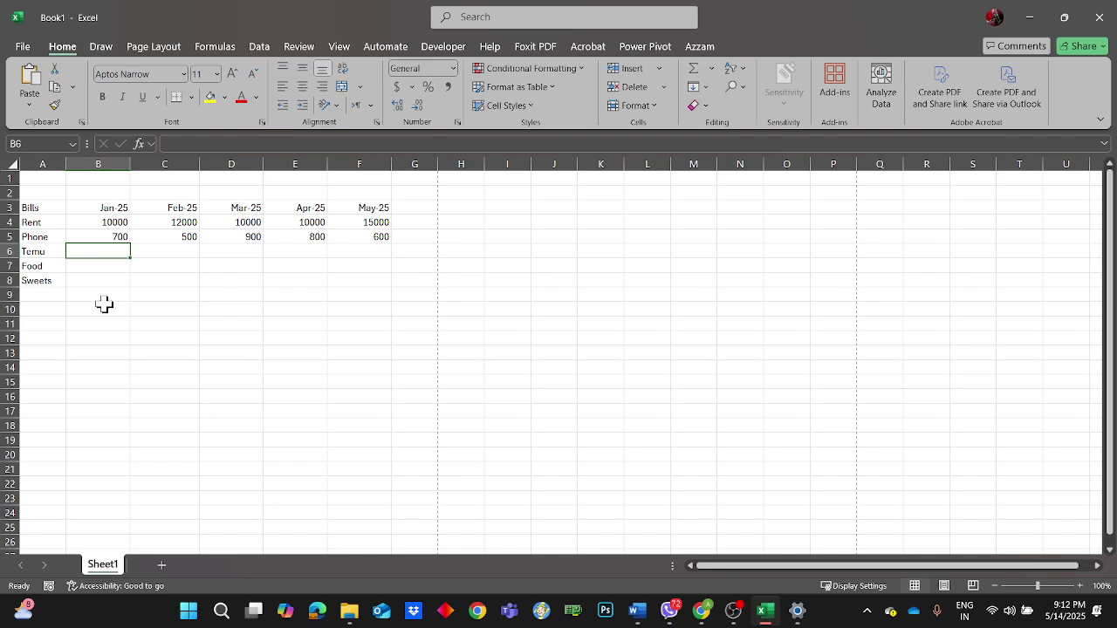
text(1000)
key(Tab)
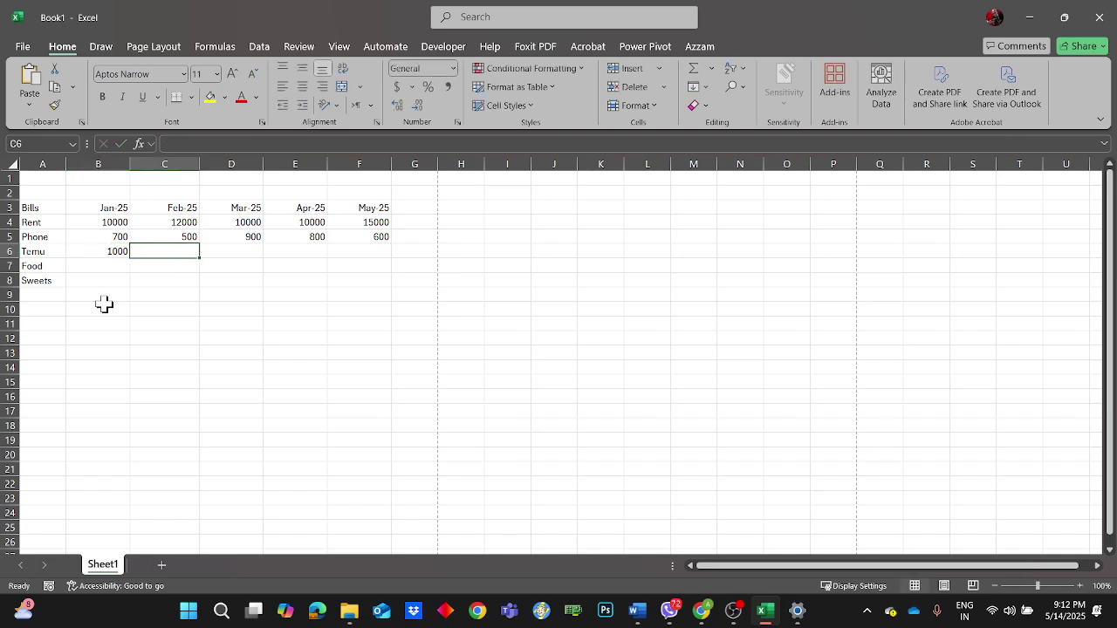
text(600)
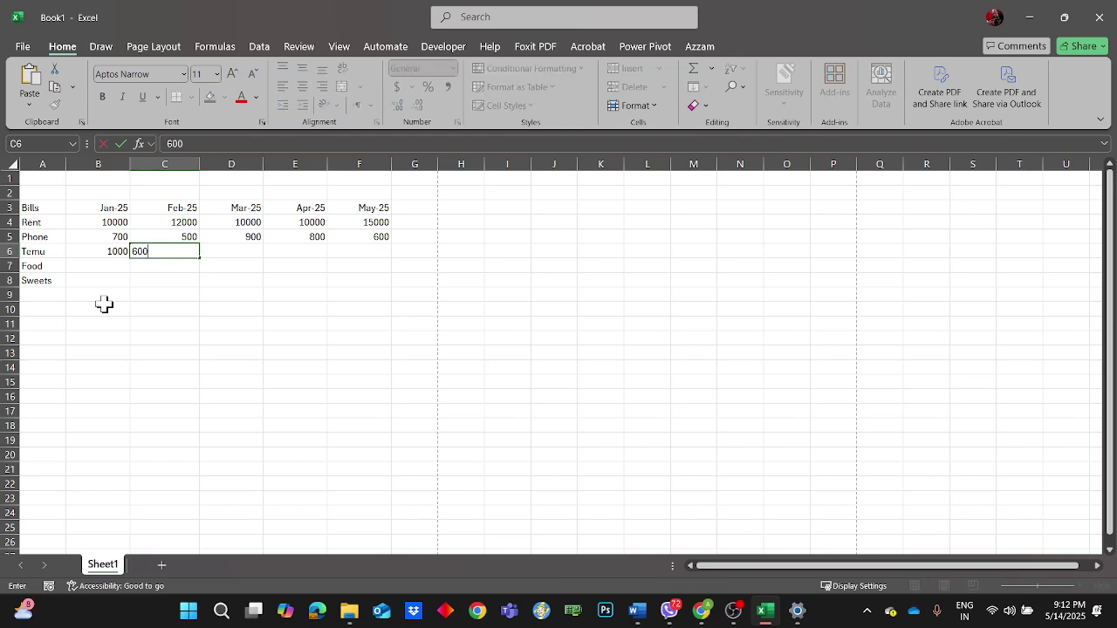
key(Tab)
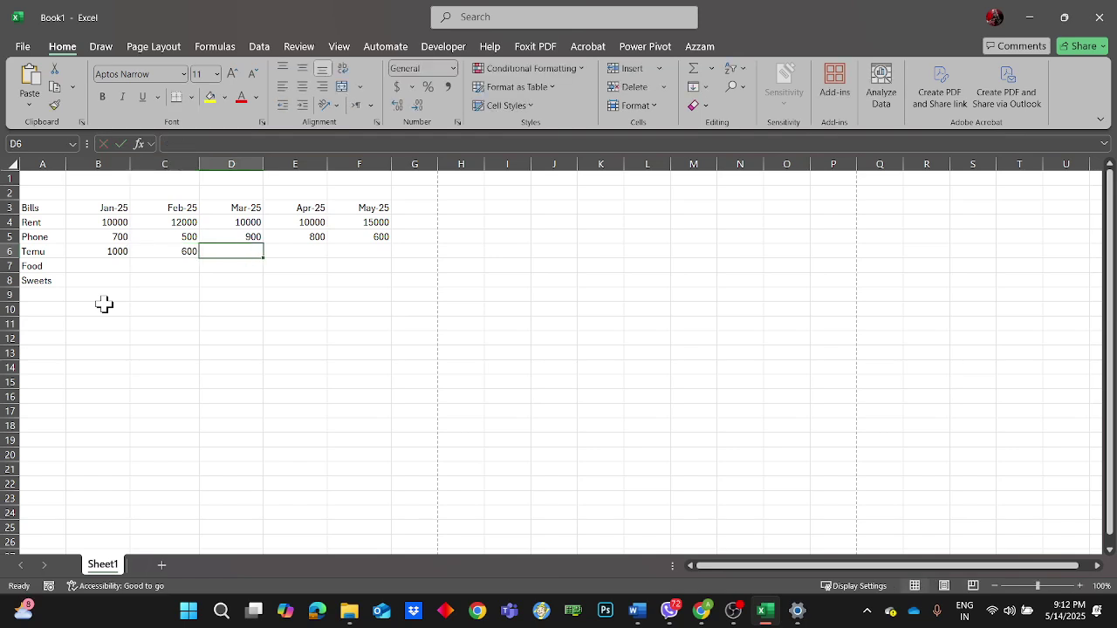
text(300)
key(Tab)
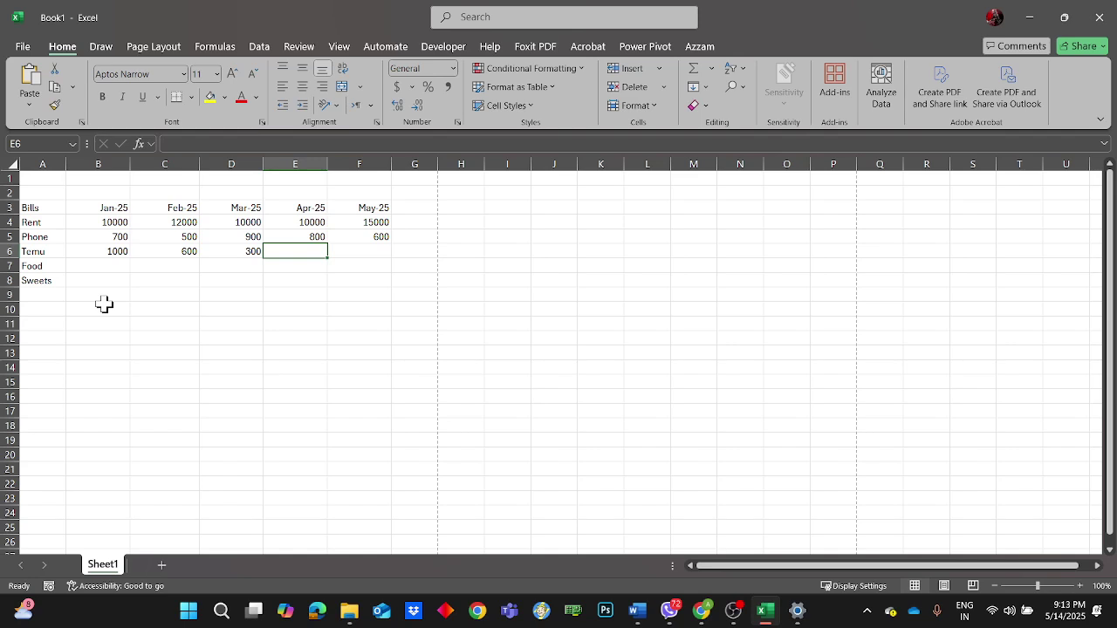
text(600)
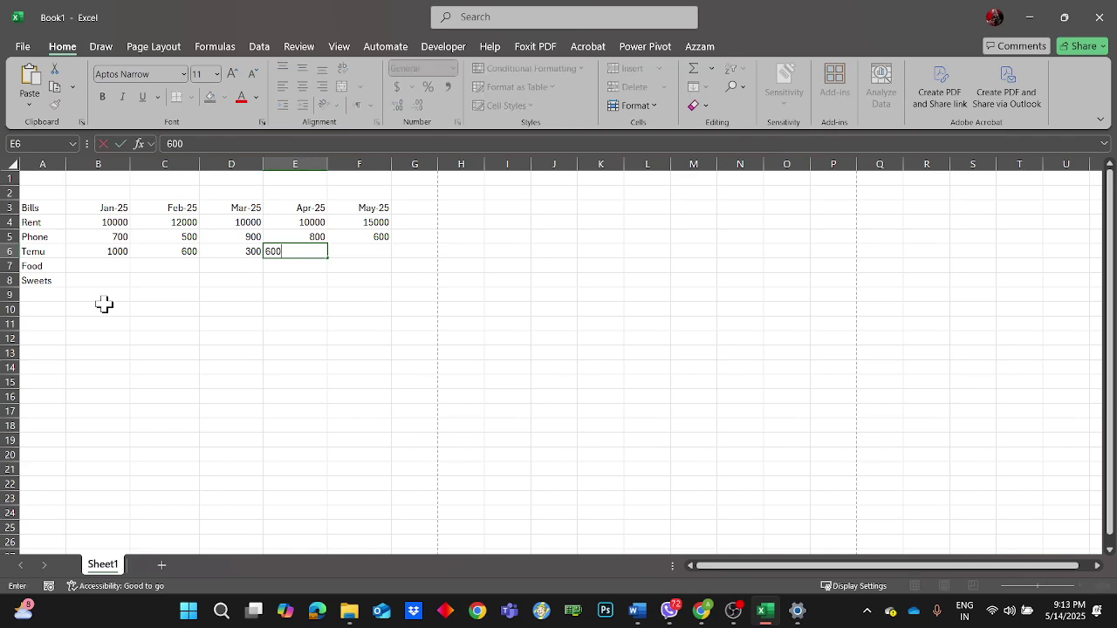
key(Tab)
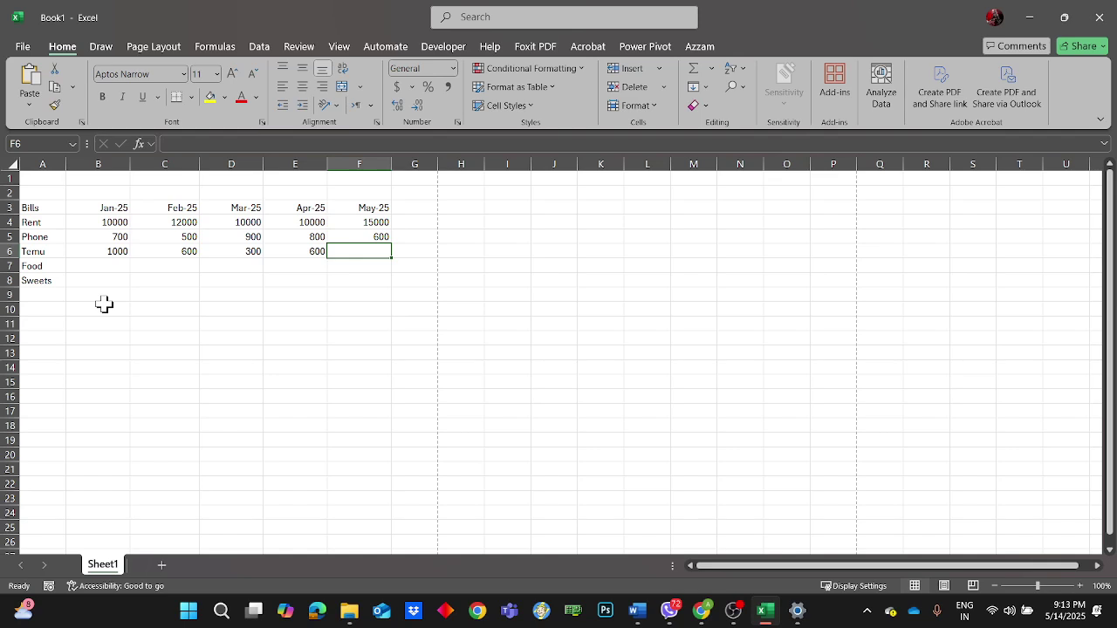
text(1500)
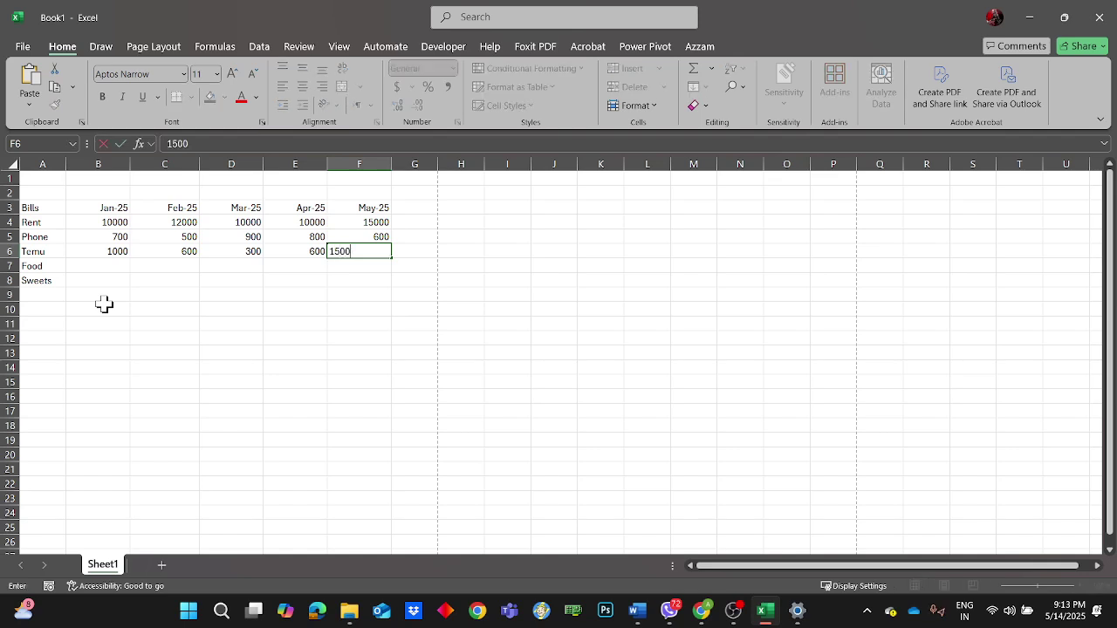
key(Tab)
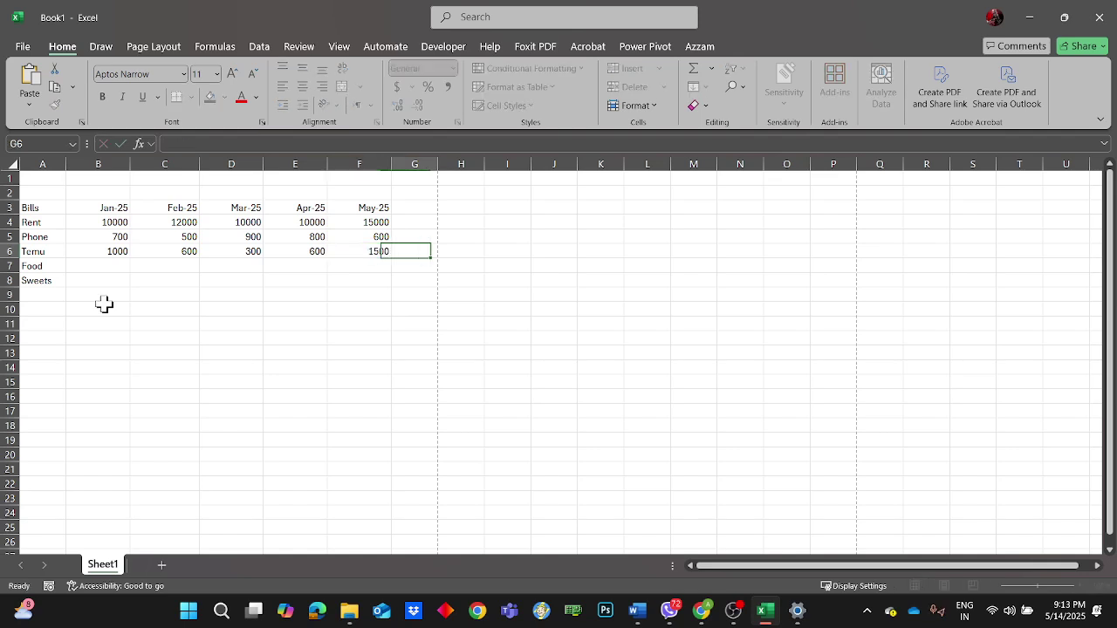
- Fill the Food row B7:F7 with 2000, 3000, 2500, 2800 and 2600 for January to May
key(Down)
key(Left)
key(Left)
key(Left)
key(Left)
key(Left)
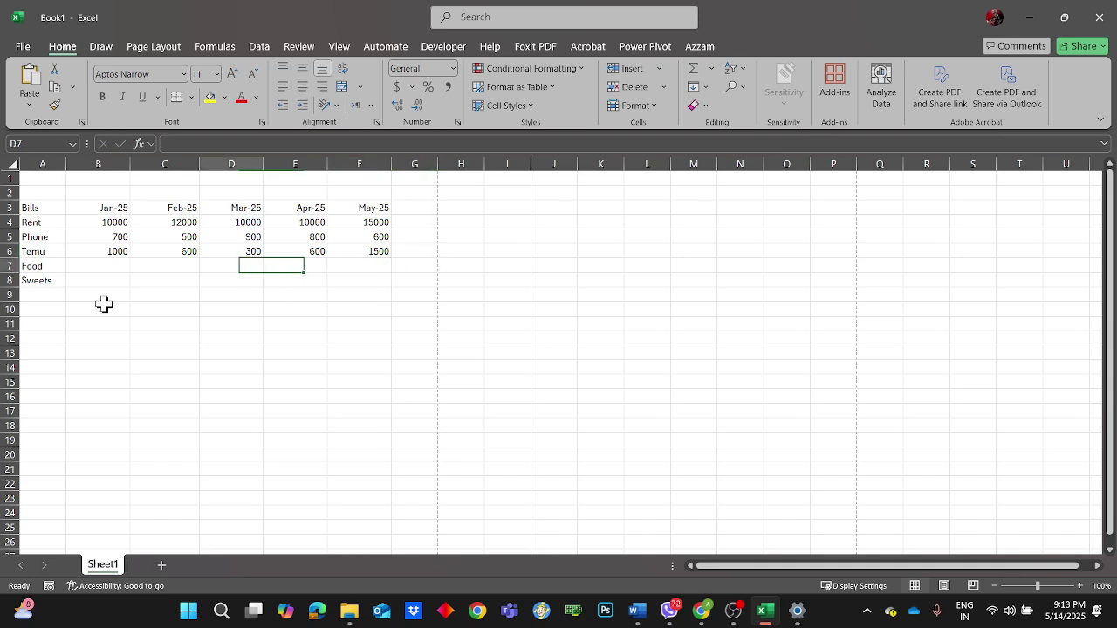
text(2000)
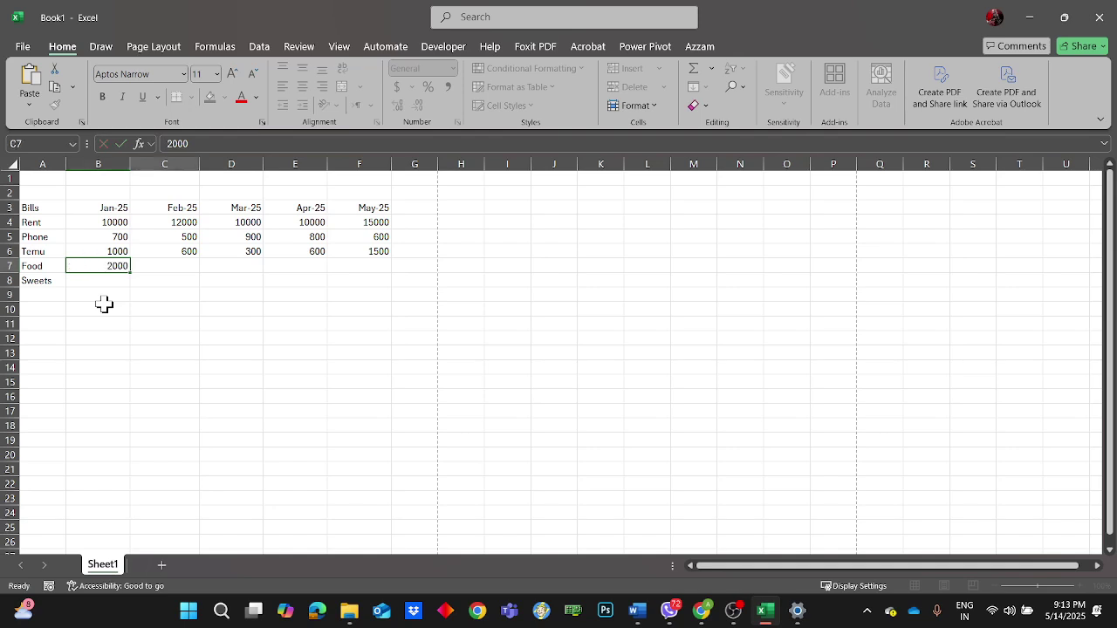
key(Tab)
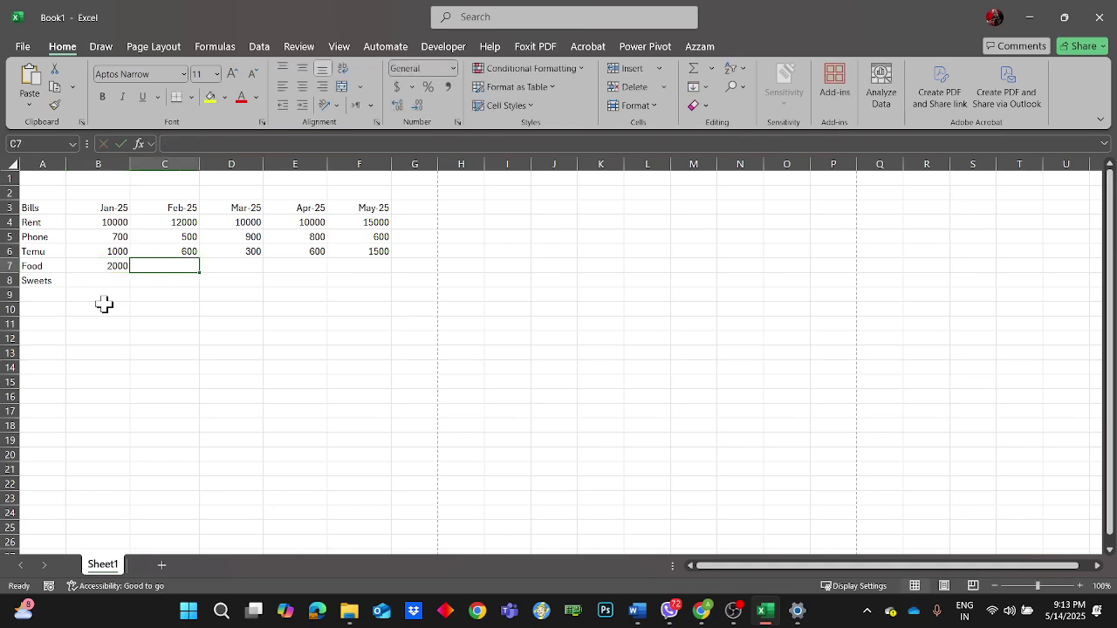
text(3000)
key(Tab)
text(2500)
key(Tab)
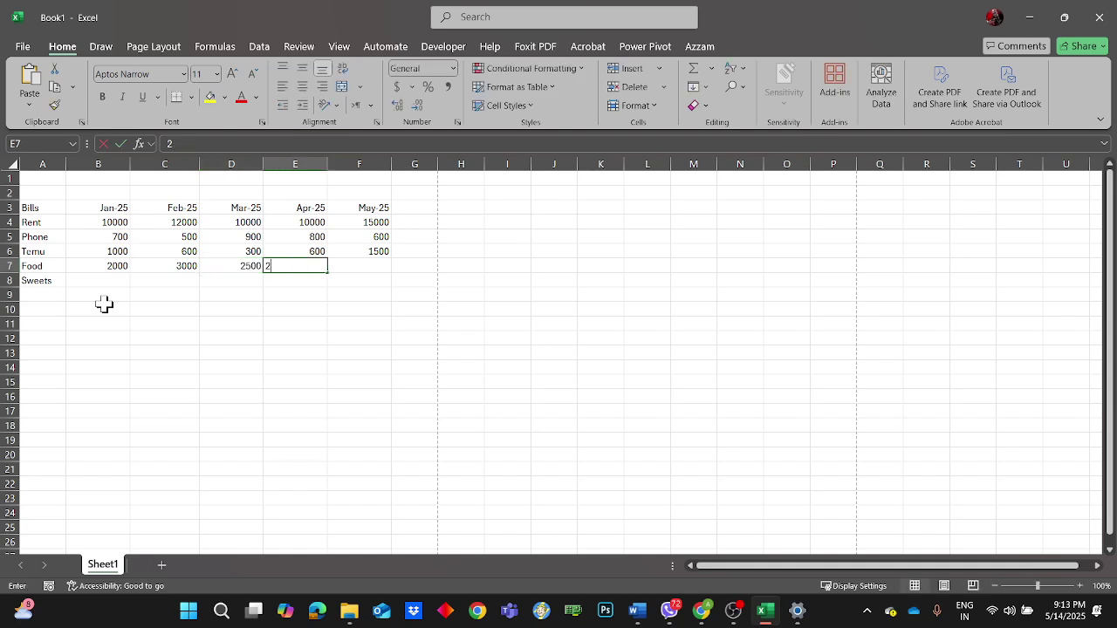
text(25)
key(BackSpace)
text(8)
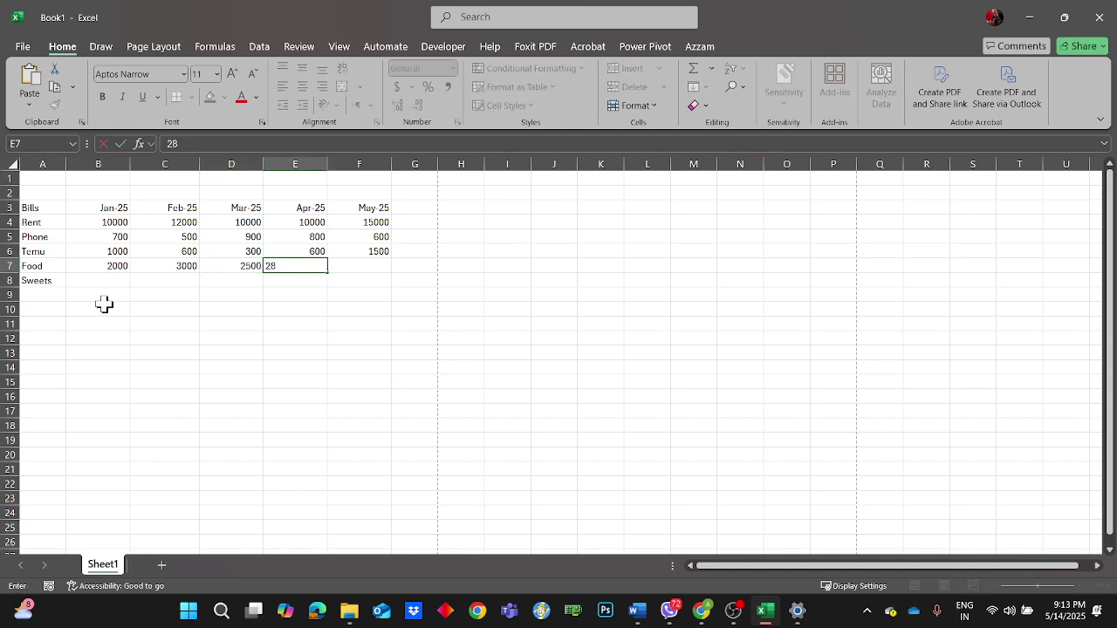
text(00)
key(Tab)
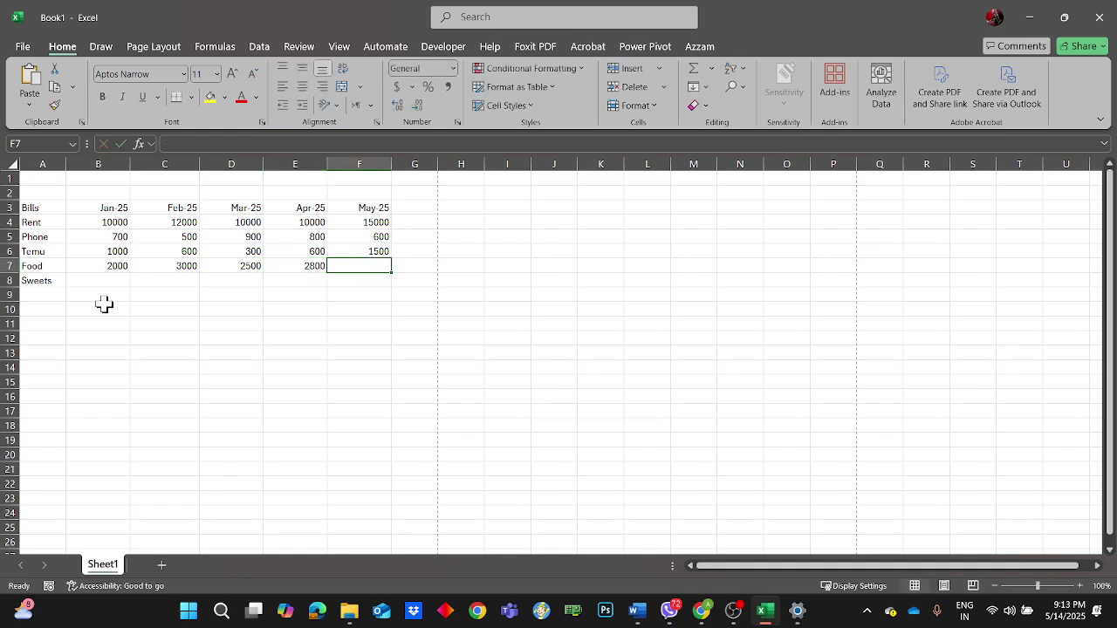
text(2600)
key(Return)
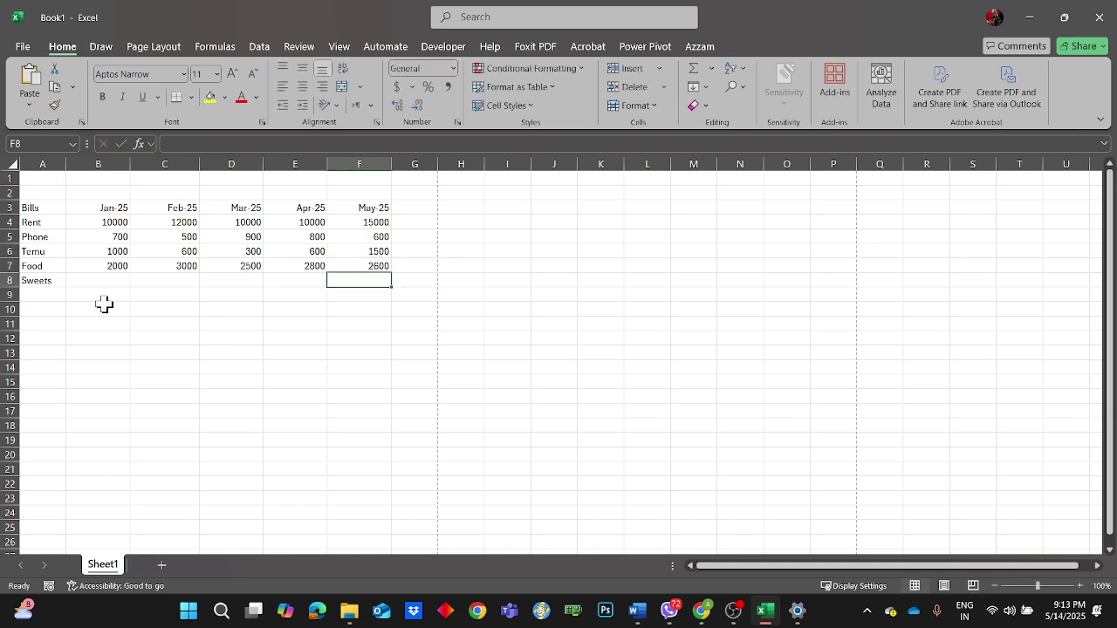
- Fill the Sweets row B8:F8 with 300, 400, 500, 600 and 700 for January to May
key(Left)
key(Left)
key(Home)
key(Right)
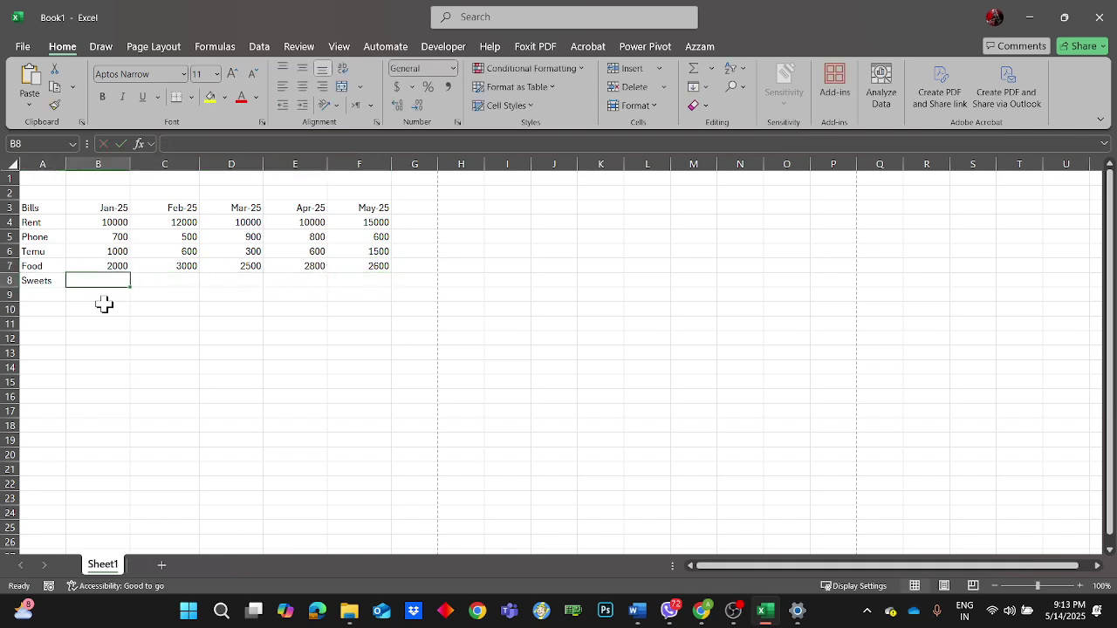
text(300)
key(Tab)
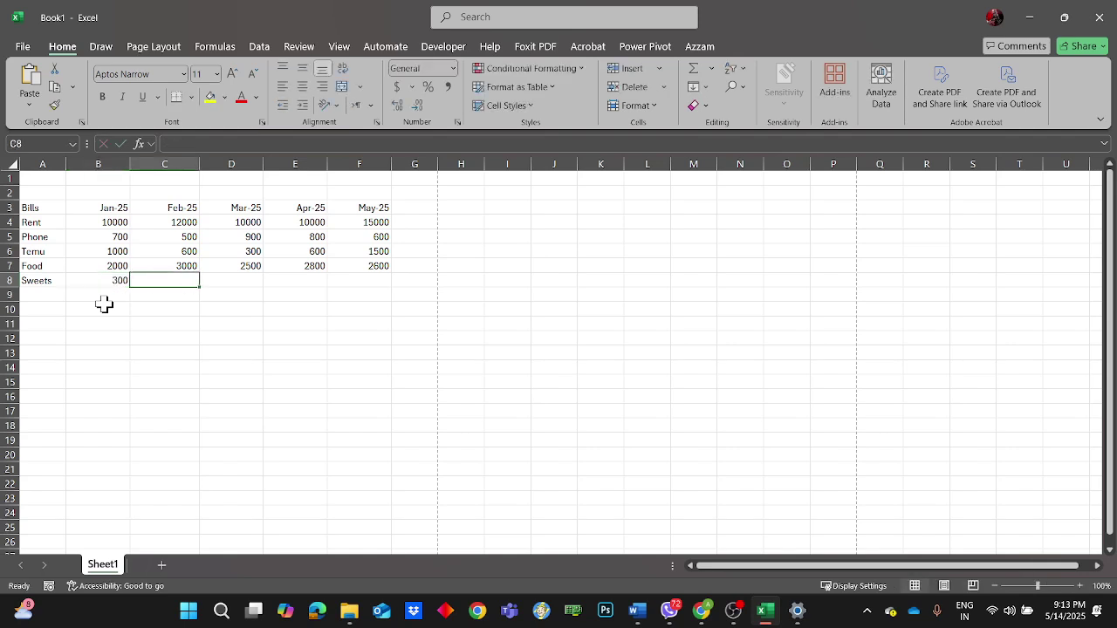
text(400)
key(Tab)
text(500)
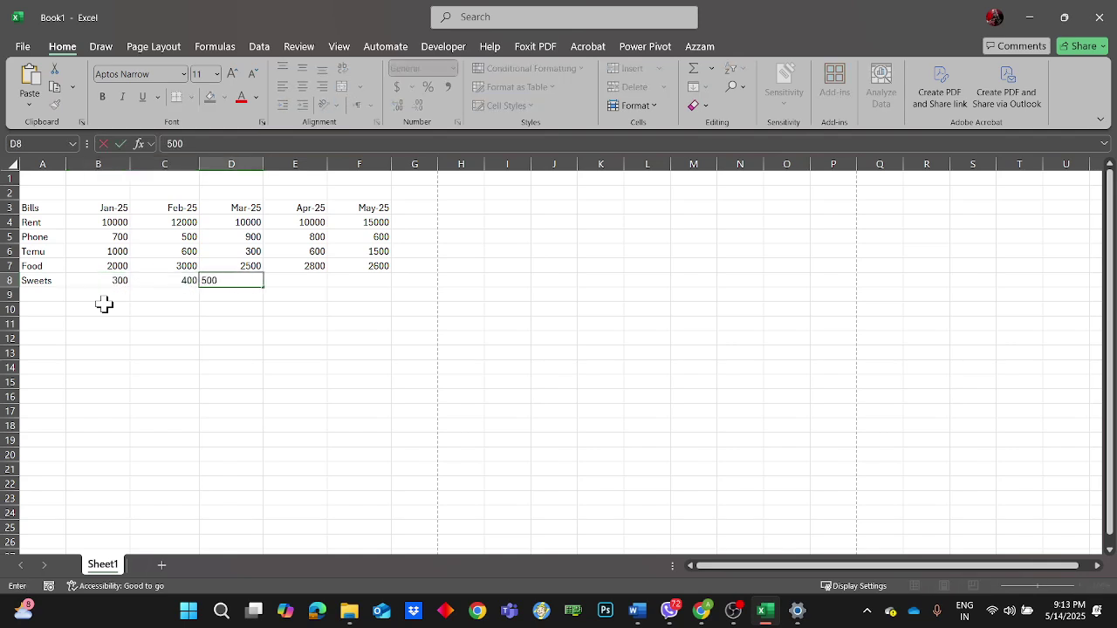
key(Tab)
text(600)
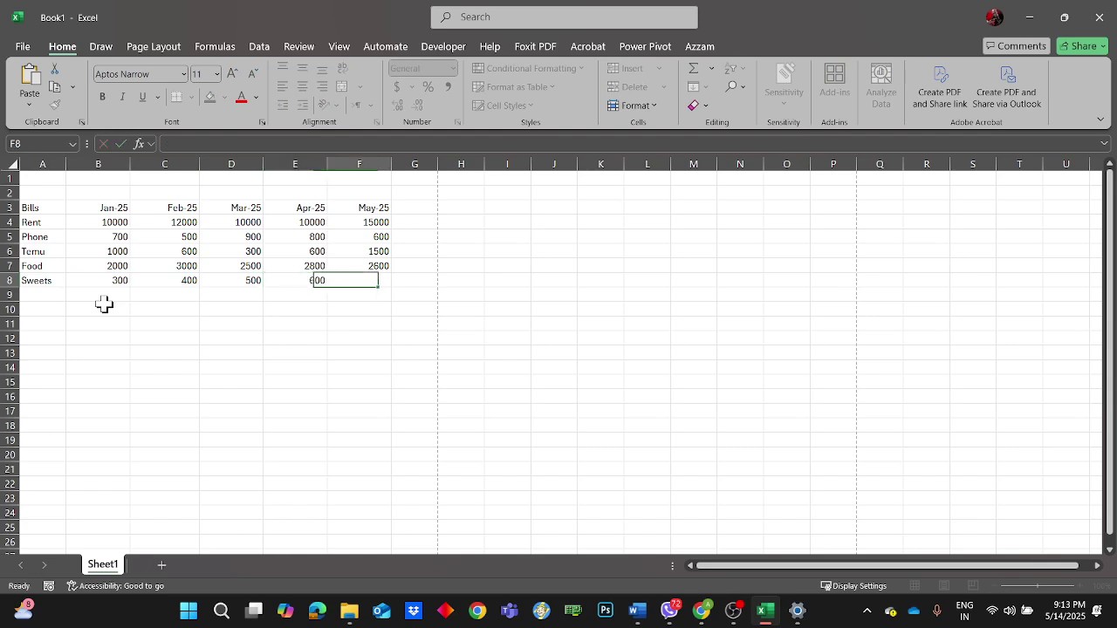
key(Tab)
text(700)
key(Return)
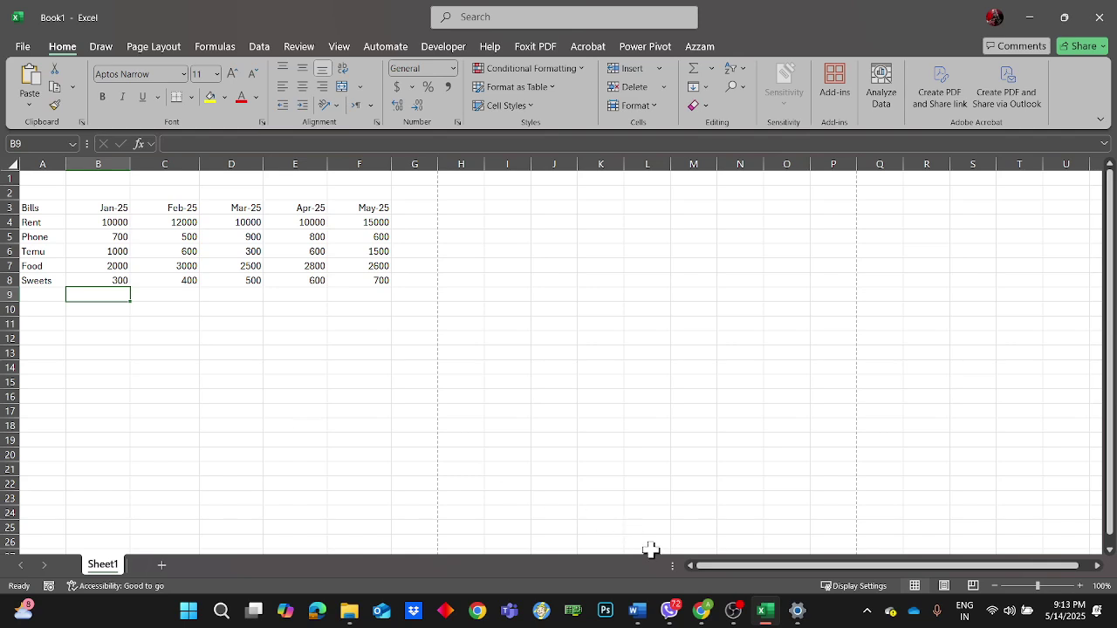
mouse_move(735, 613)
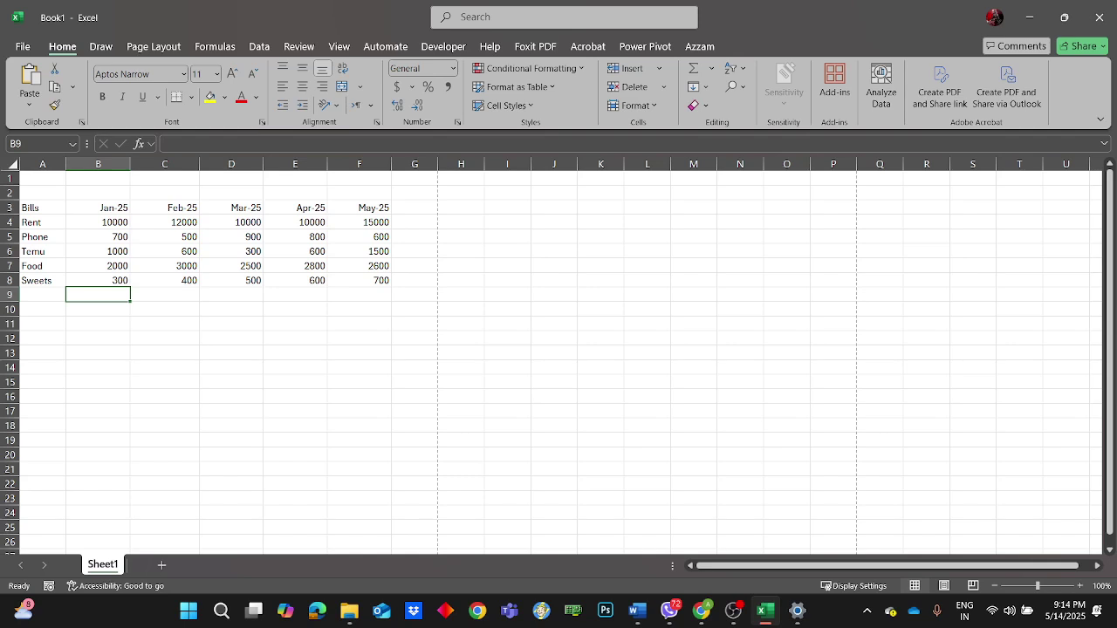
click(136, 381)
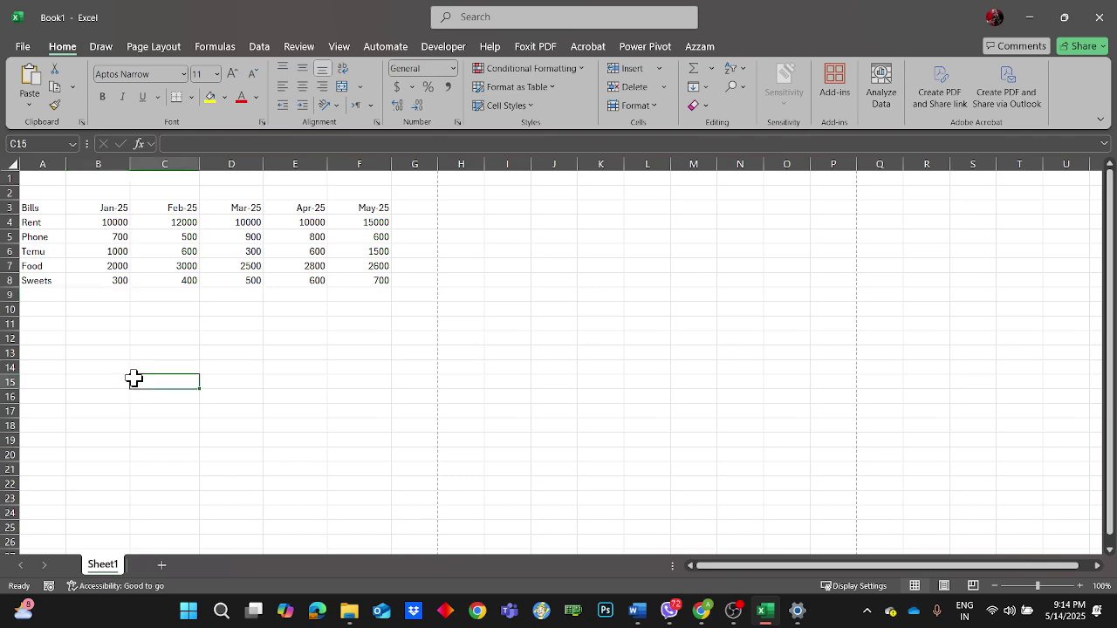
click(102, 299)
text(=)
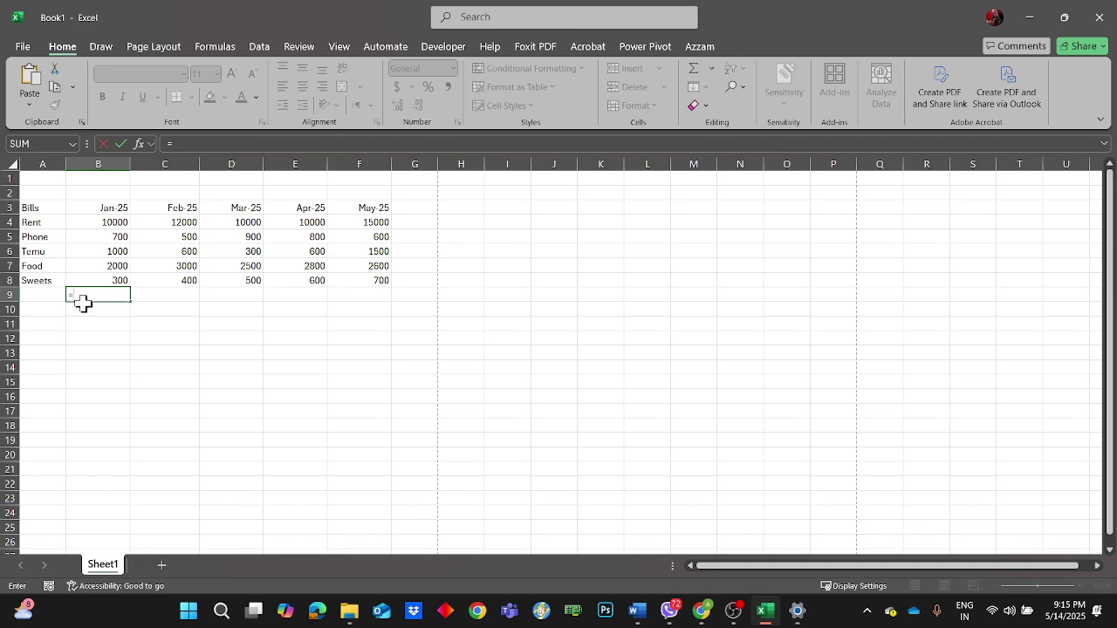
key(Escape)
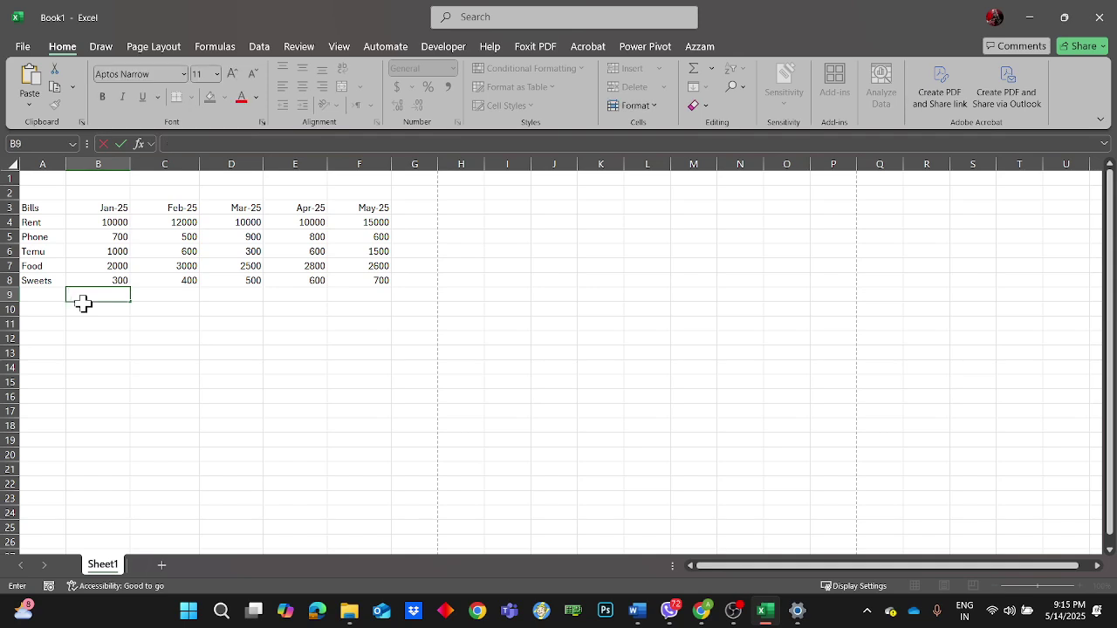
- Enter the trial formula =10000+5000 in B9 below the January amounts
text(1000)
key(BackSpace)
key(BackSpace)
key(BackSpace)
text(=)
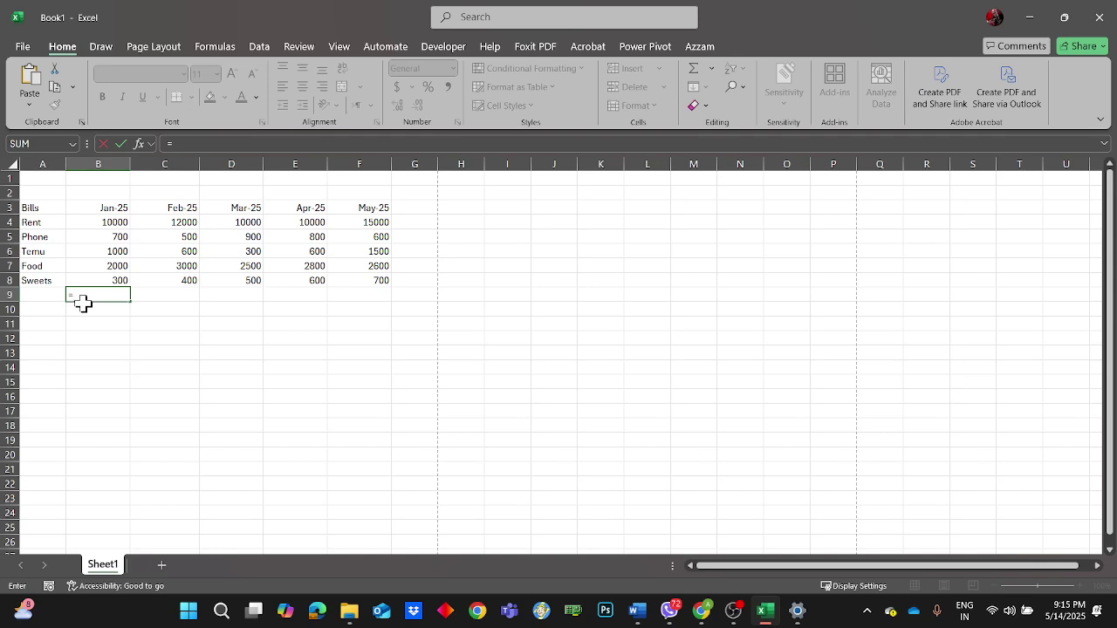
text(10000+5000)
key(Return)
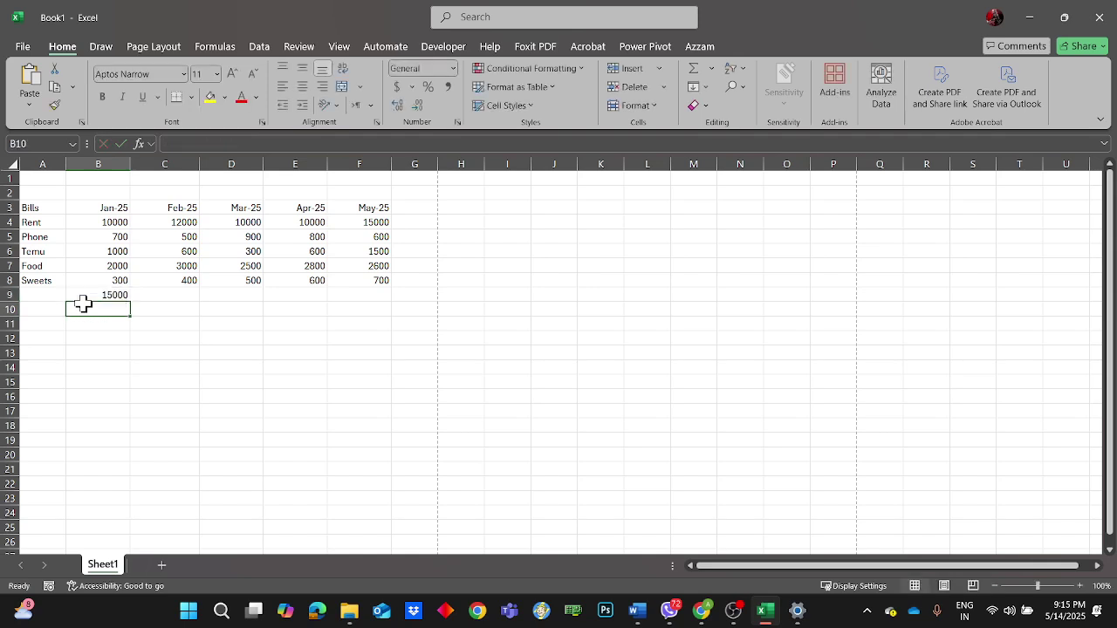
- Extend the trial formula in B9 to =10000+5000/600
click(110, 297)
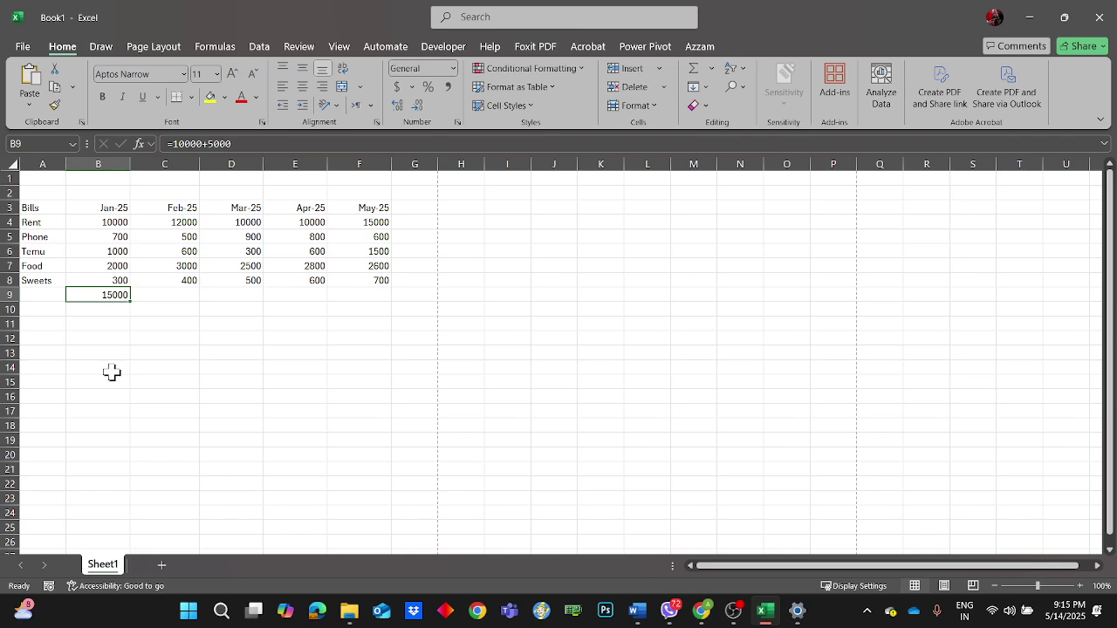
click(220, 144)
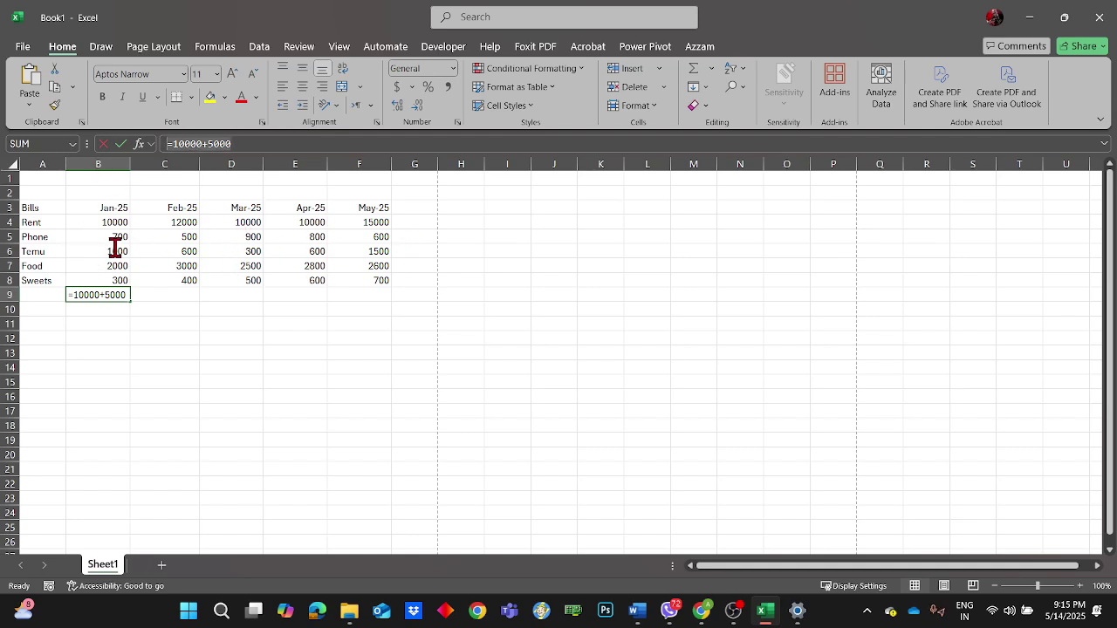
click(281, 144)
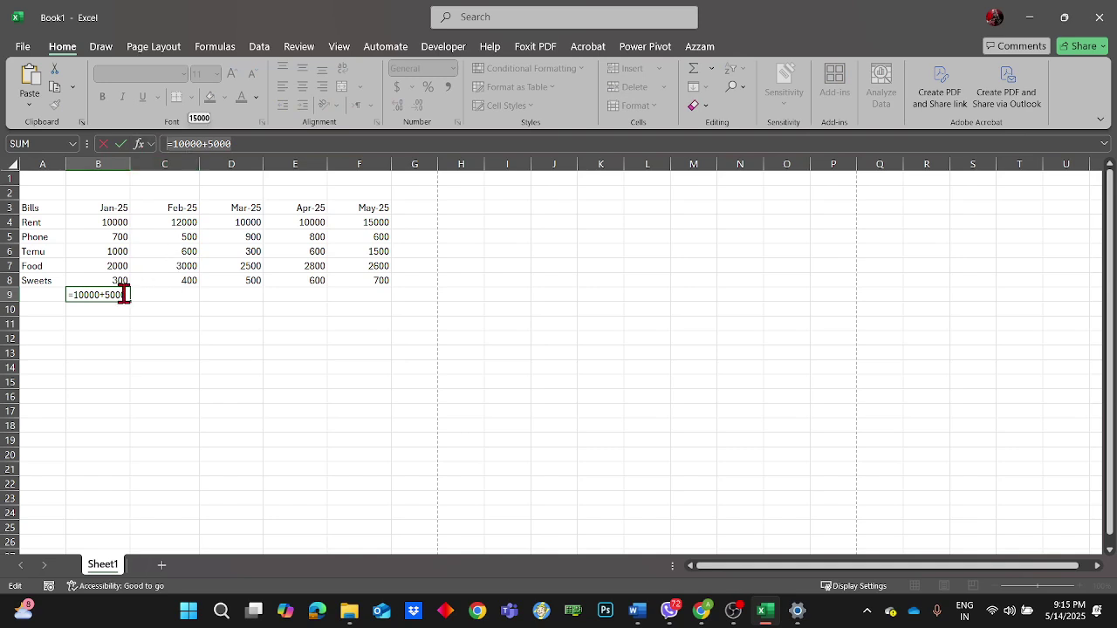
click(72, 295)
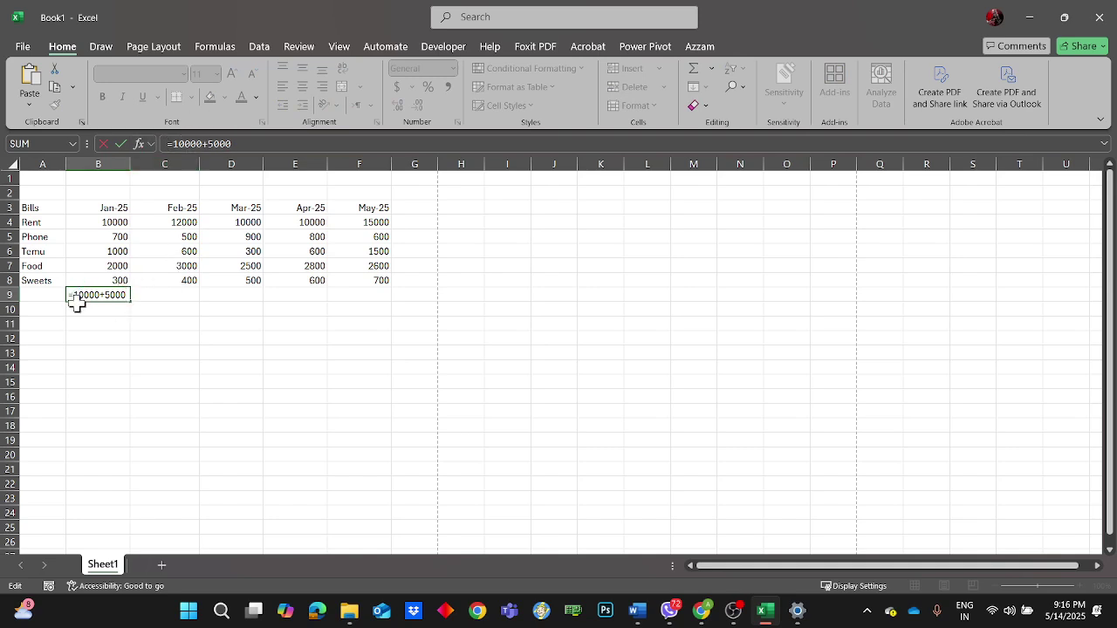
click(128, 295)
text(/600)
key(Return)
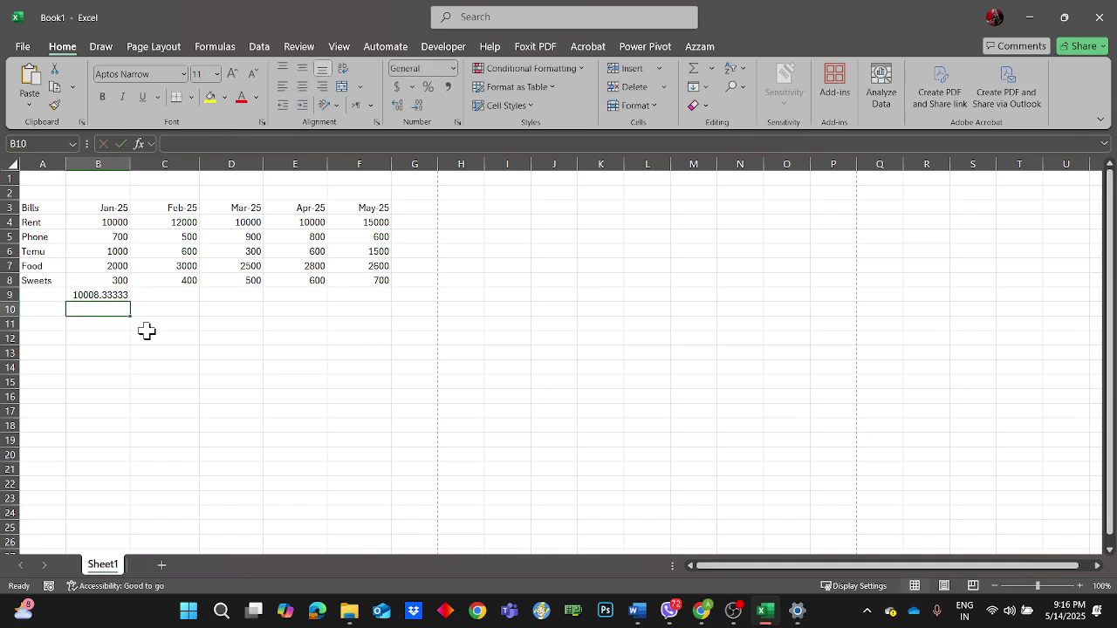
- Clear the trial formula from B9 and leave that empty cell selected
click(97, 294)
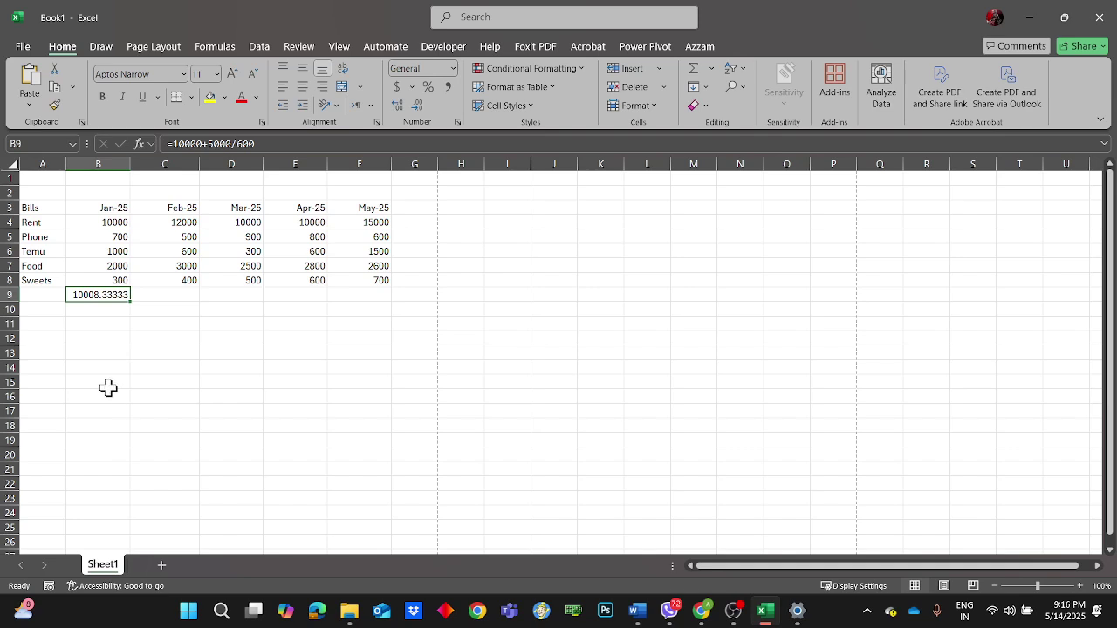
key(BackSpace)
click(274, 354)
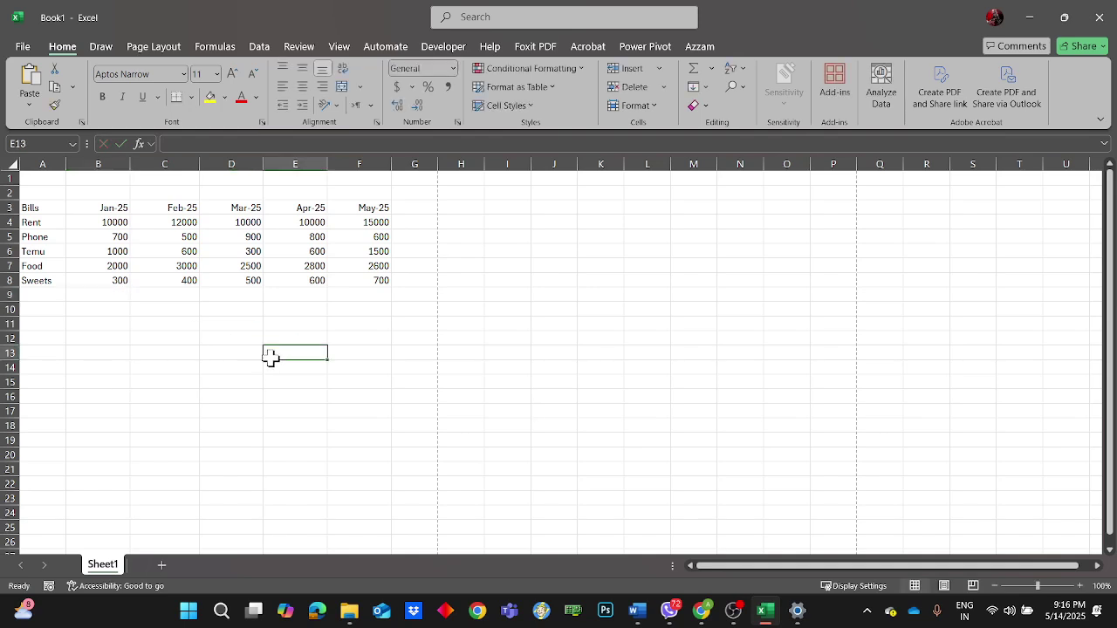
click(98, 300)
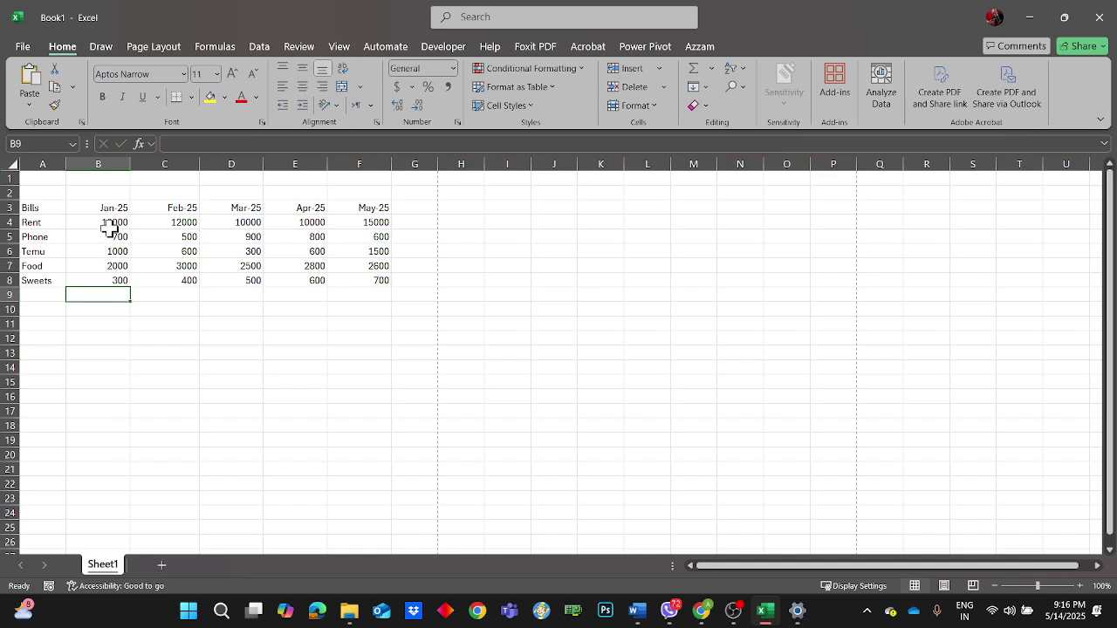
- Add the January amounts cell by cell in B9 with the formula =B4+B5+B6+B7+B8
drag(110, 221, 97, 289)
click(95, 292)
text(=)
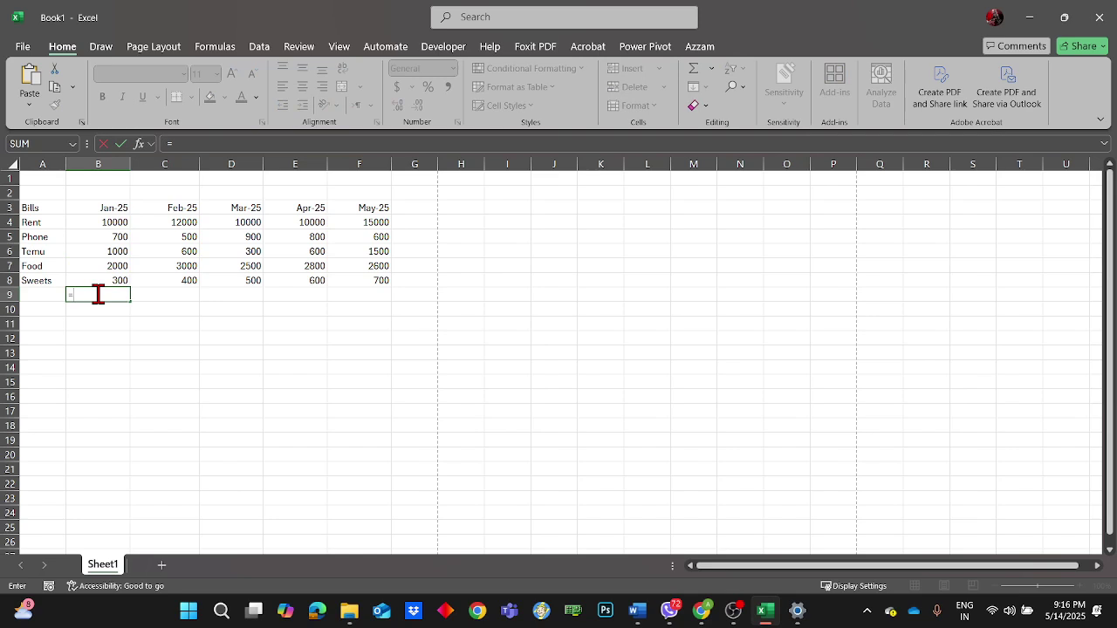
click(98, 222)
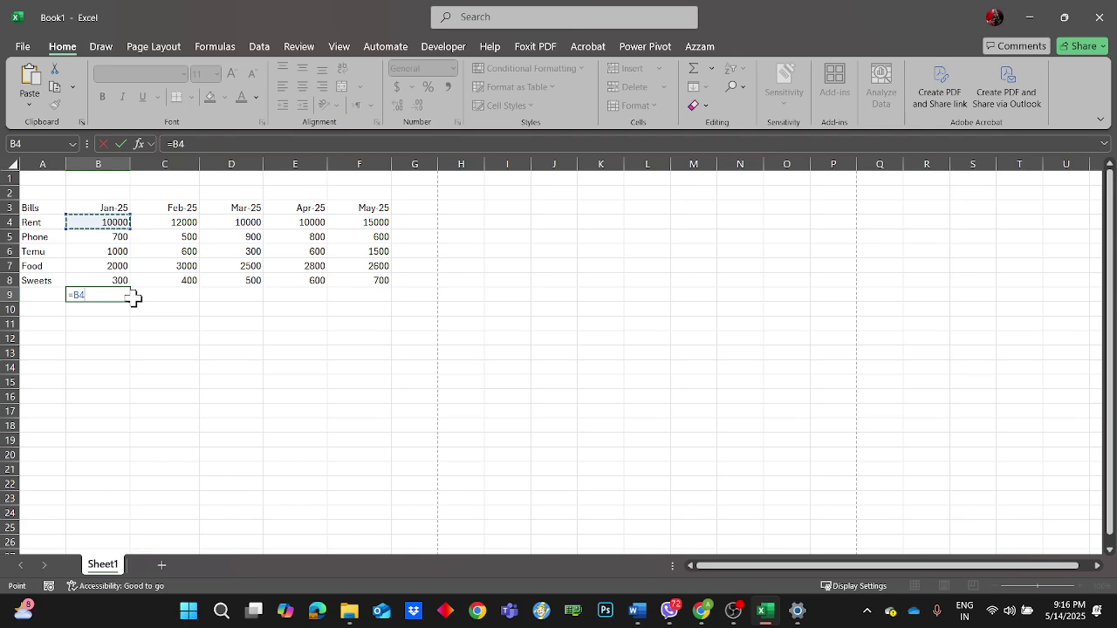
text(+)
click(109, 237)
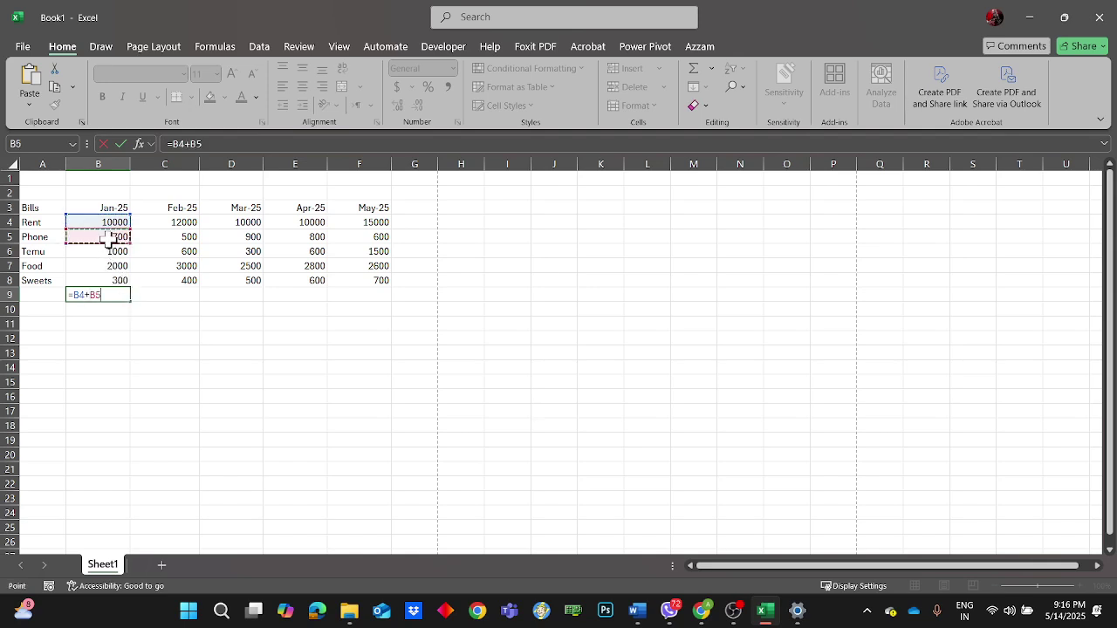
text(+)
click(114, 251)
text(+)
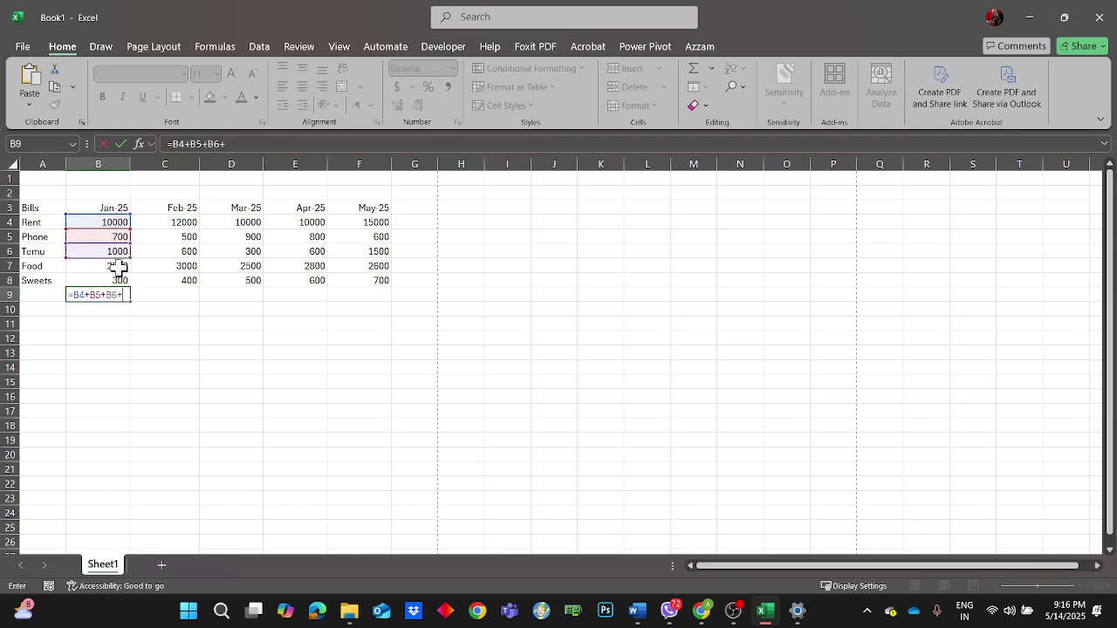
click(118, 267)
text(+)
click(116, 281)
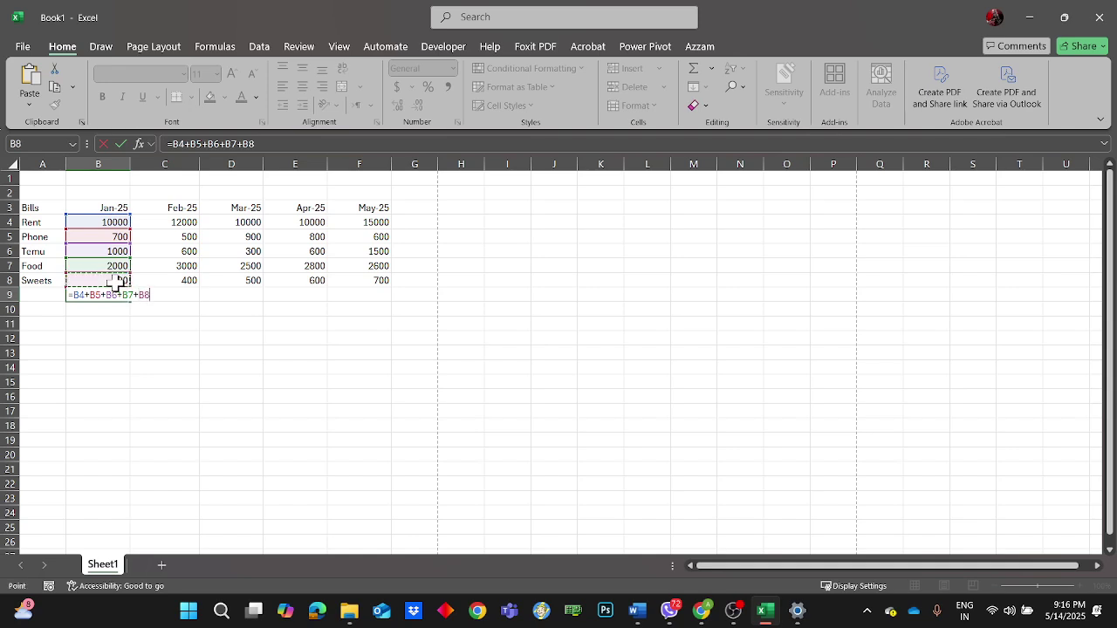
key(Return)
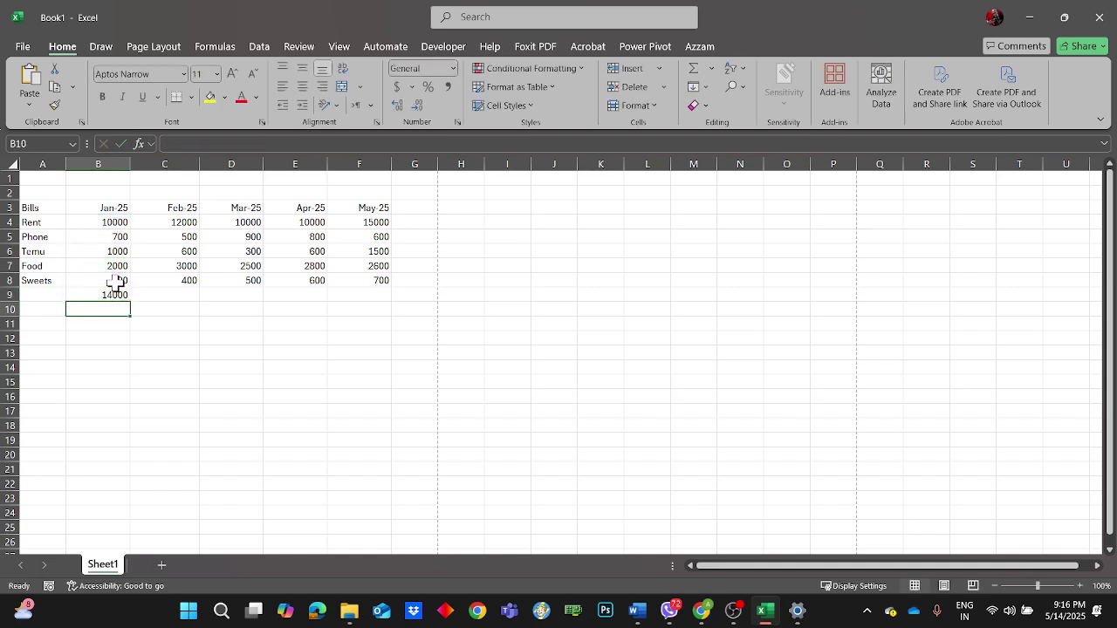
- Inspect the cell-by-cell addition formula in B9 and leave it as entered
click(115, 295)
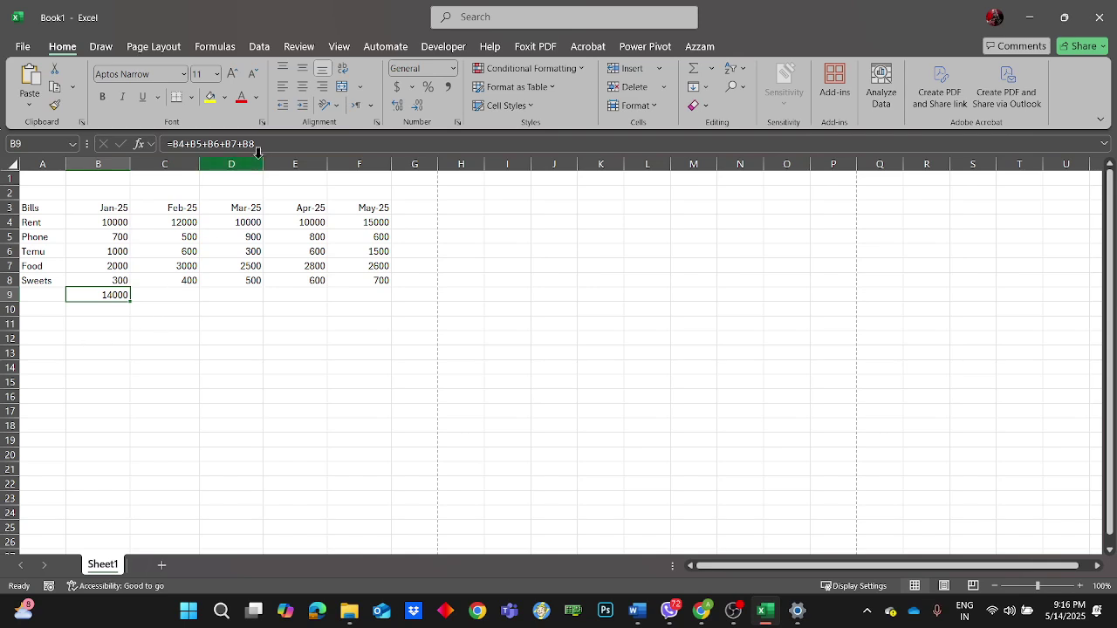
click(288, 143)
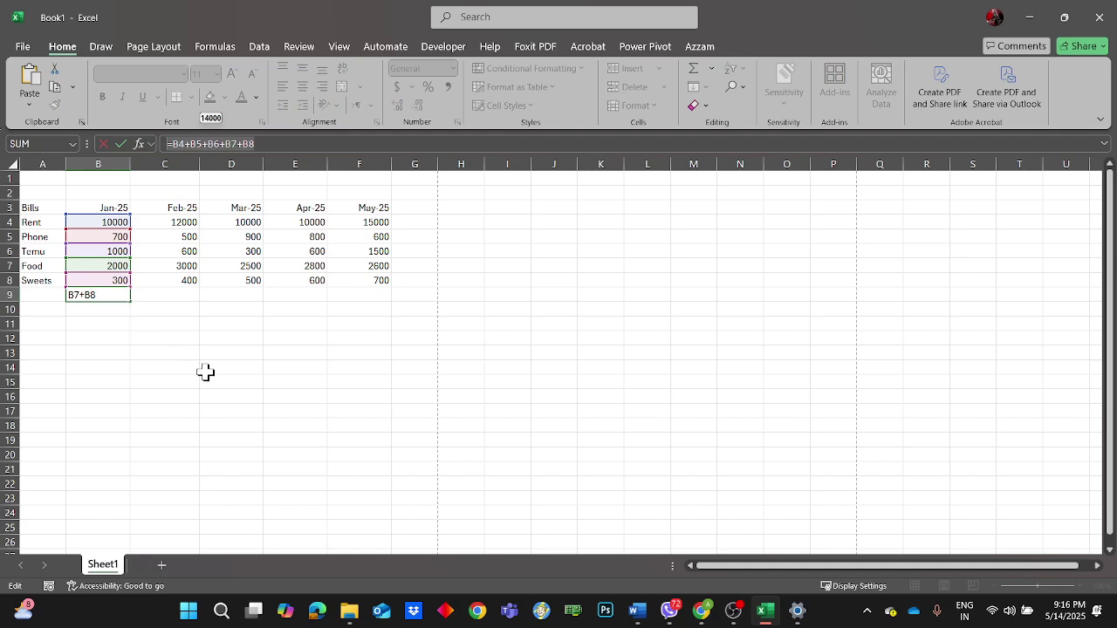
key(Return)
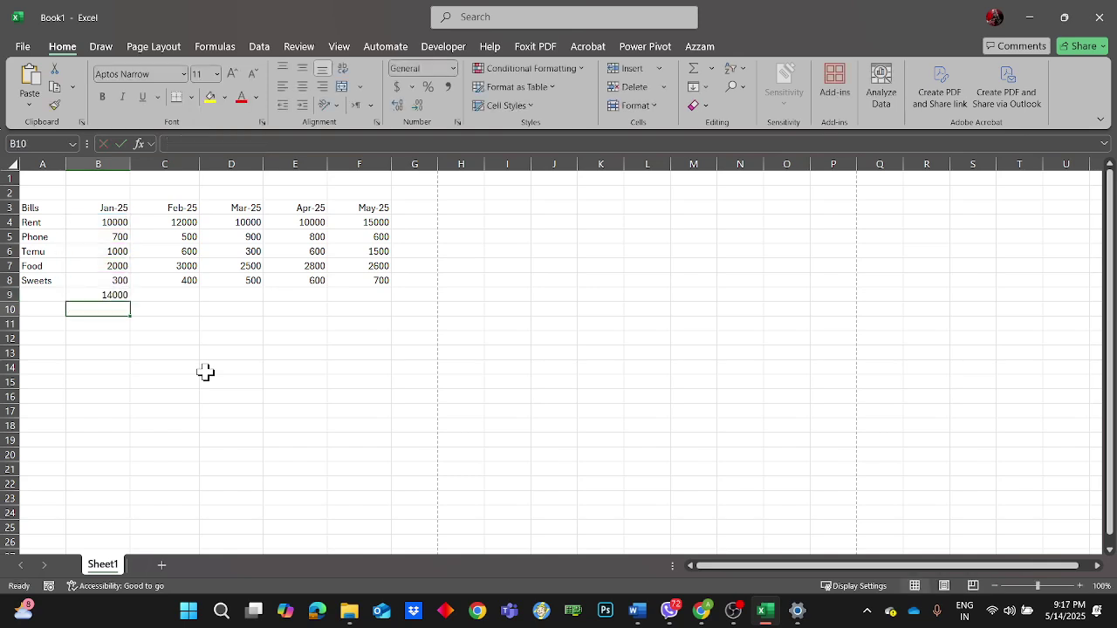
- Clear the cell-by-cell addition formula from B9
click(106, 297)
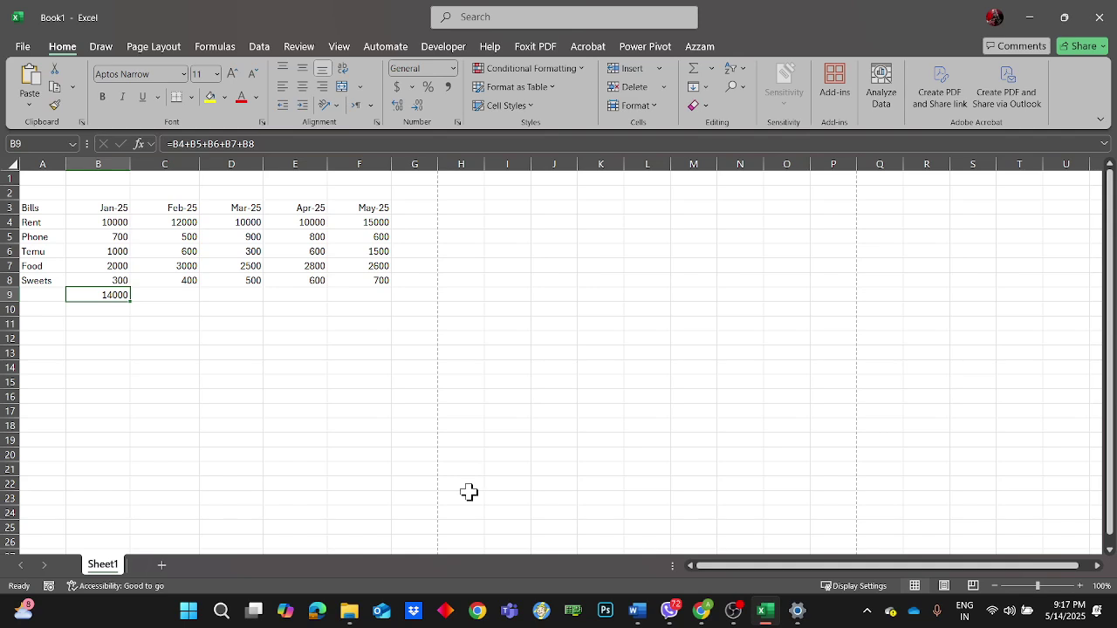
key(F2)
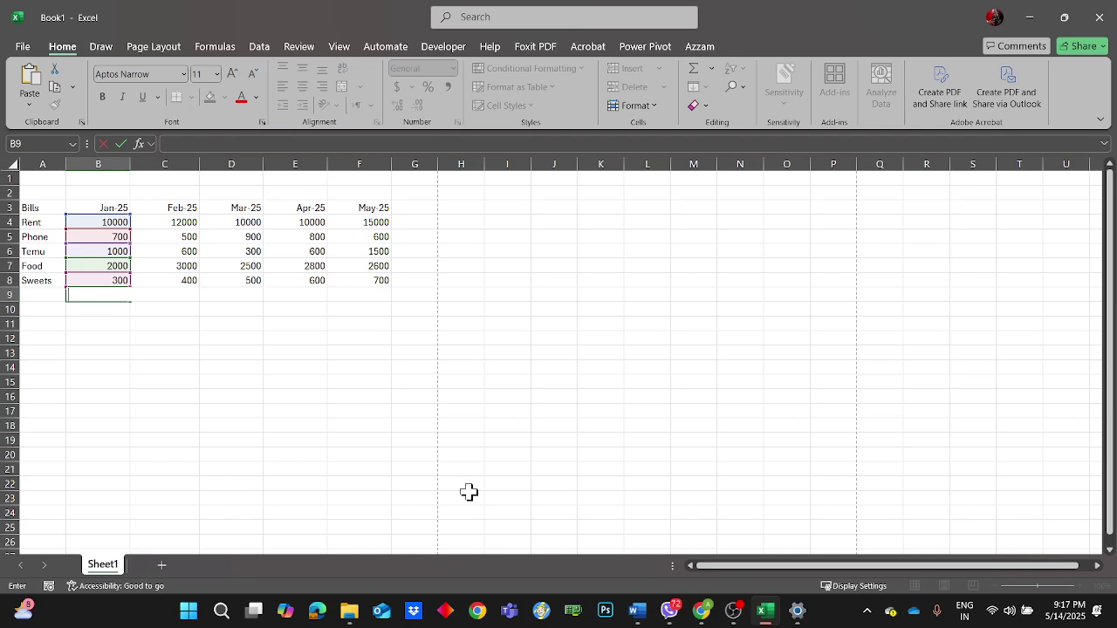
key(Return)
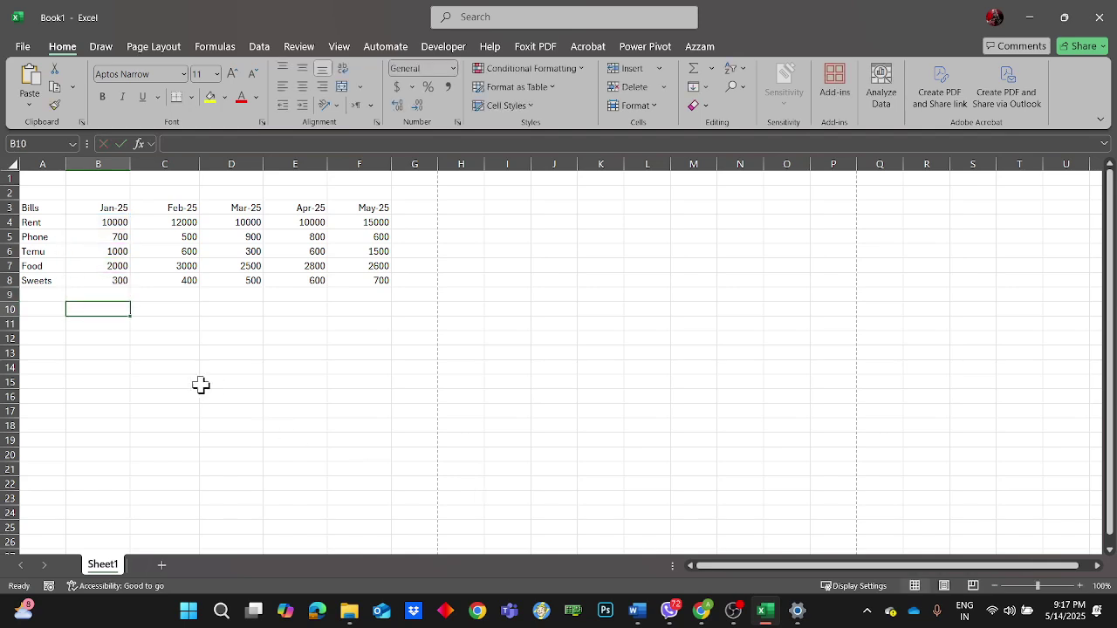
- Total the January amounts in B9 with the formula =SUM(B4:B8)
click(121, 299)
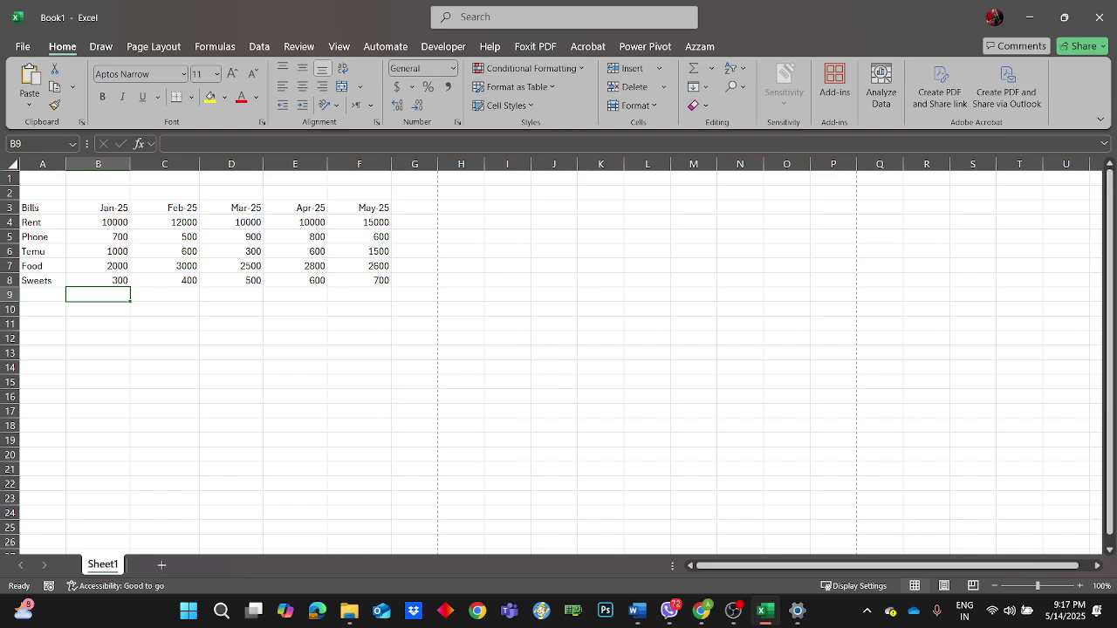
text(=SUM)
key(BackSpace)
key(BackSpace)
key(BackSpace)
key(BackSpace)
text(-)
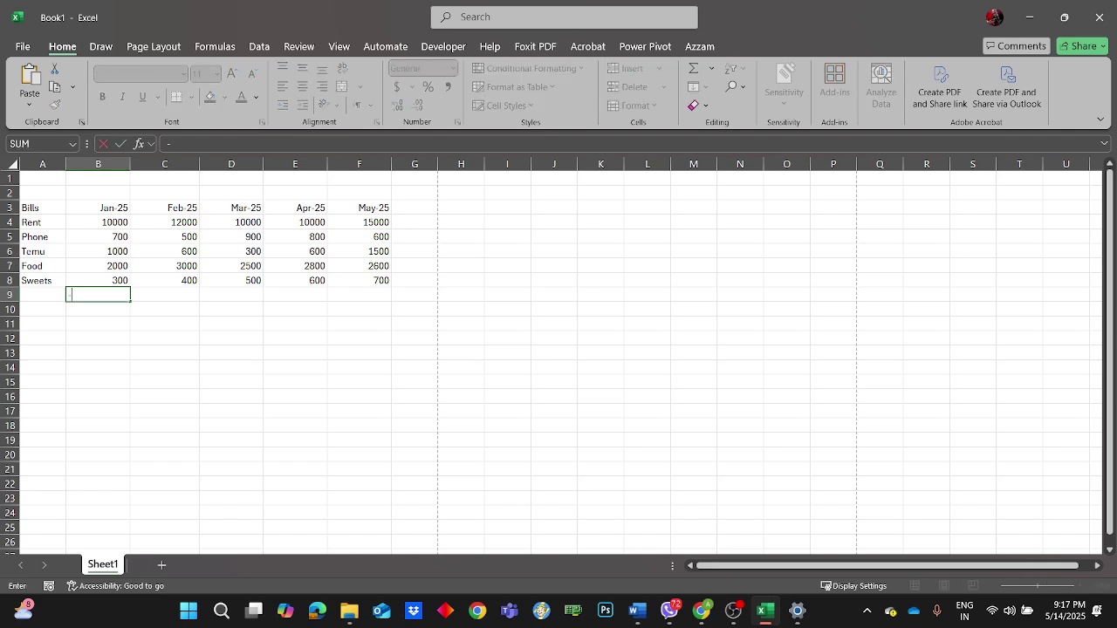
text(S)
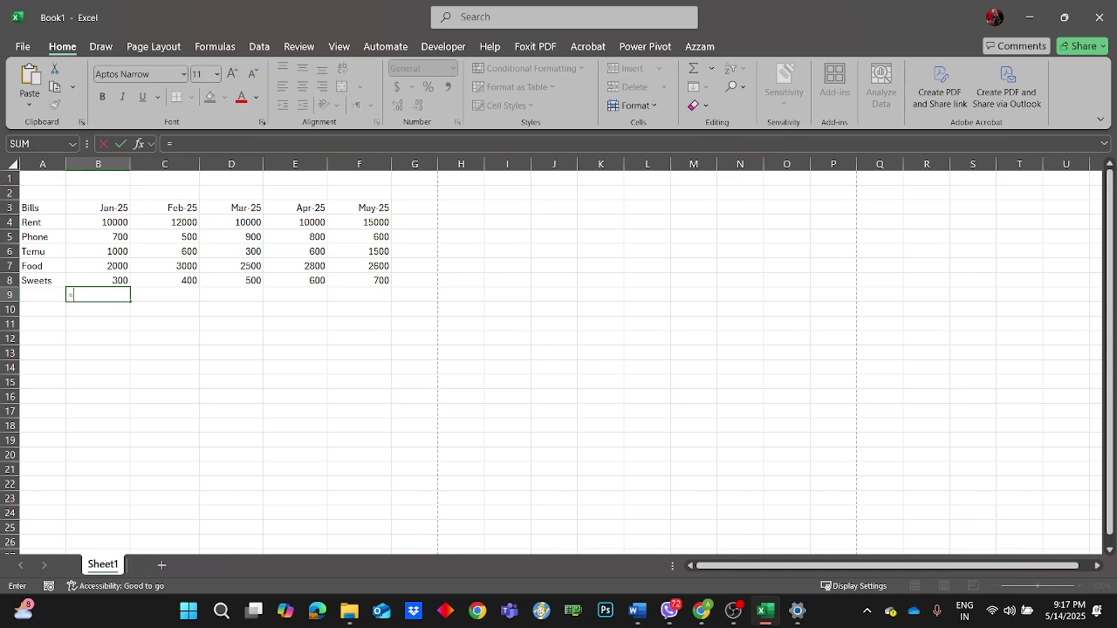
text(UM)
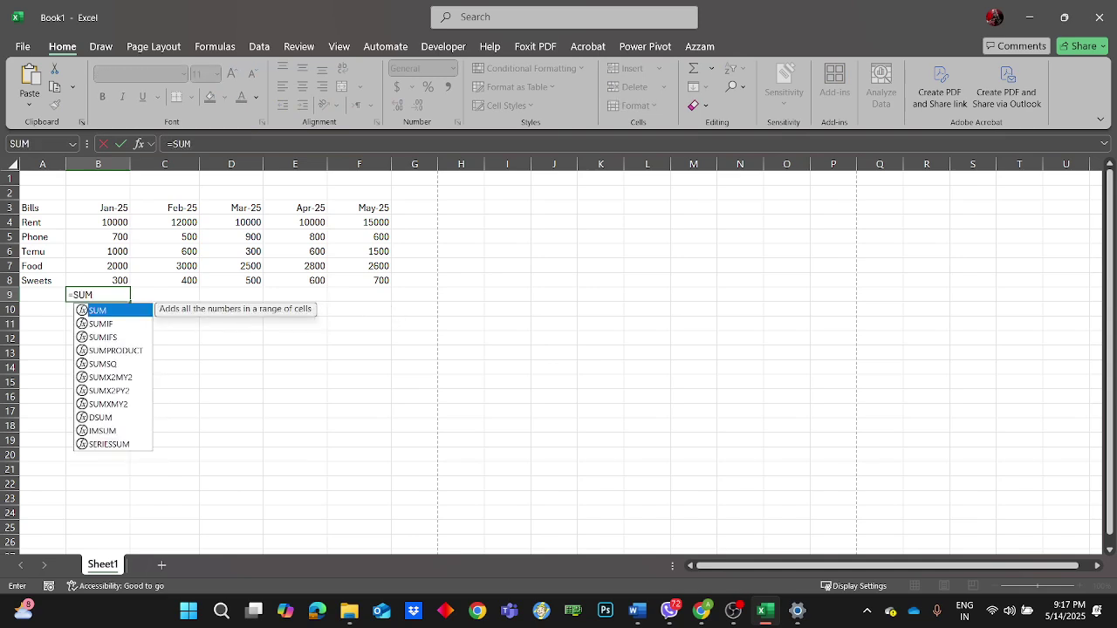
text(()
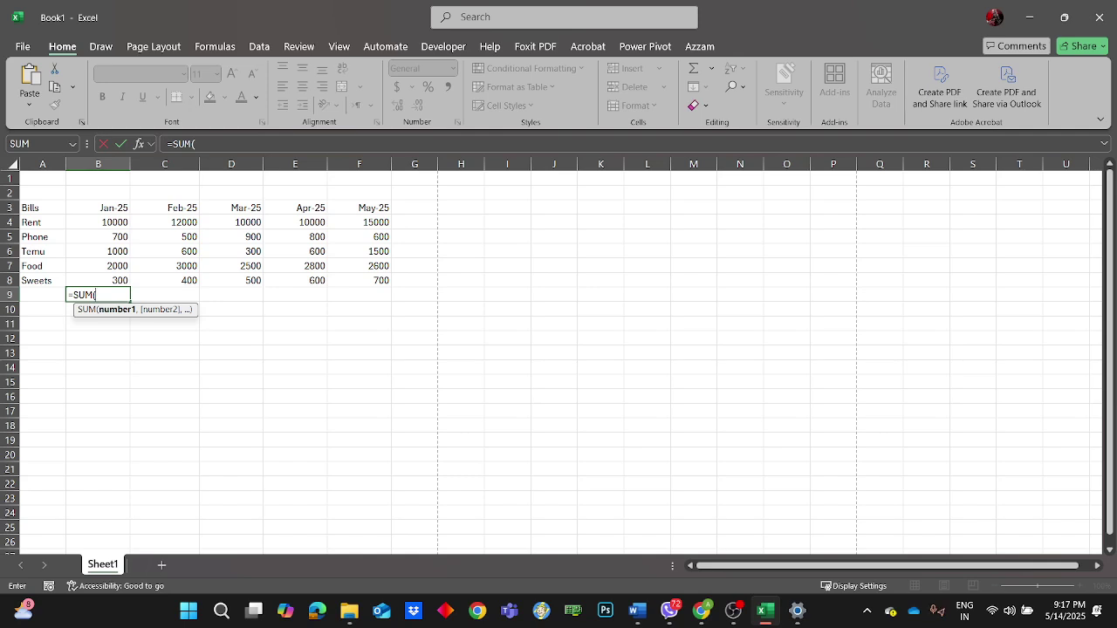
drag(94, 222, 83, 275)
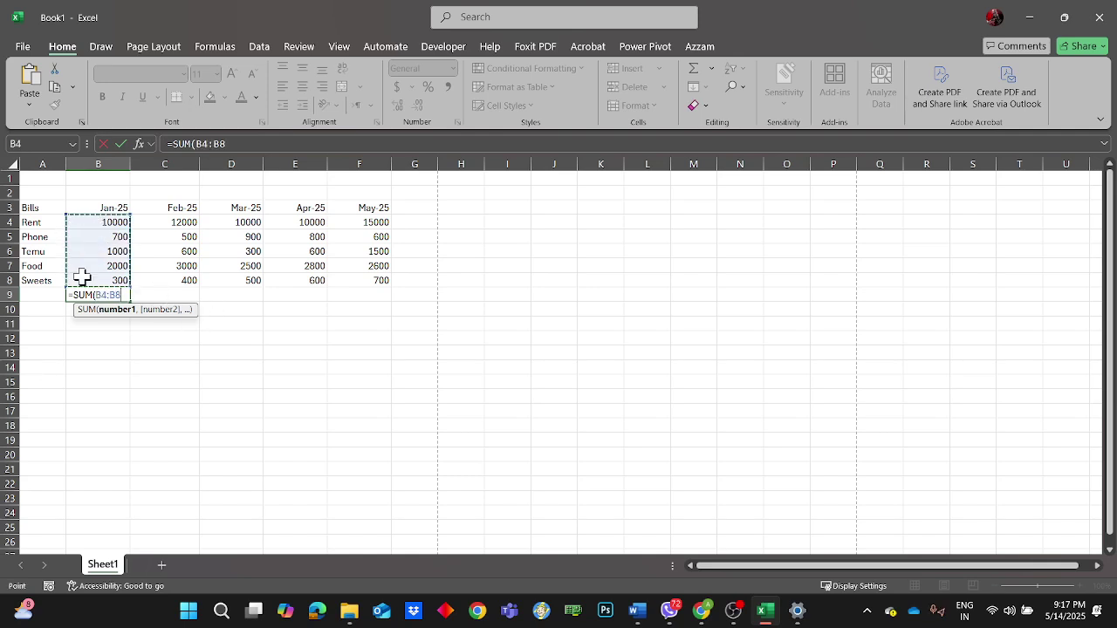
key(Return)
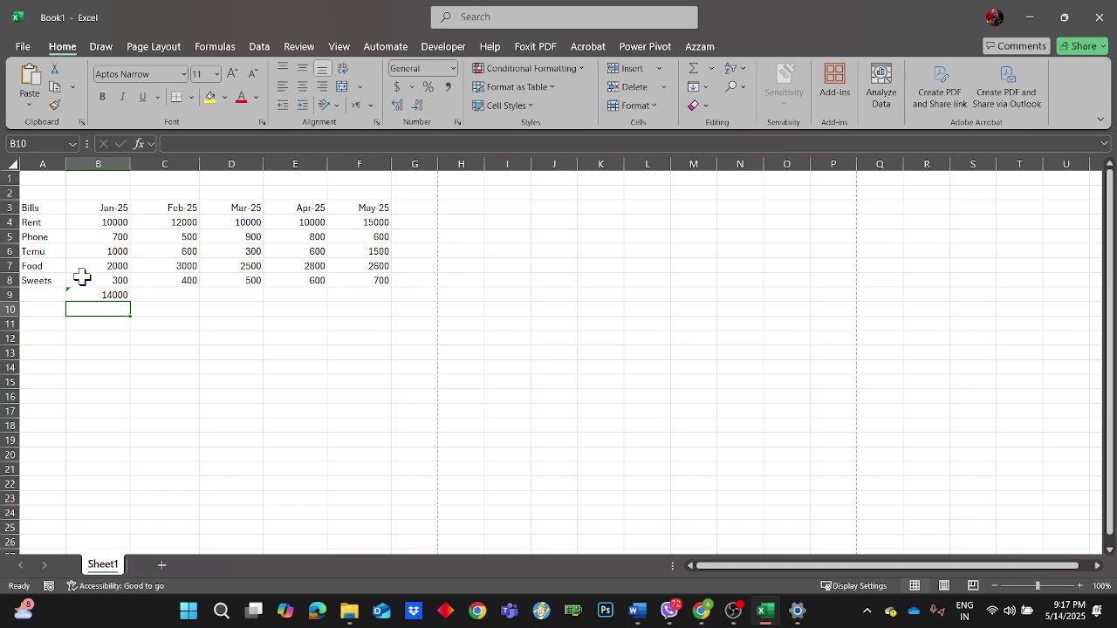
- Inspect the SUM formula in B9 and the January cells it references, leaving it unedited
click(209, 325)
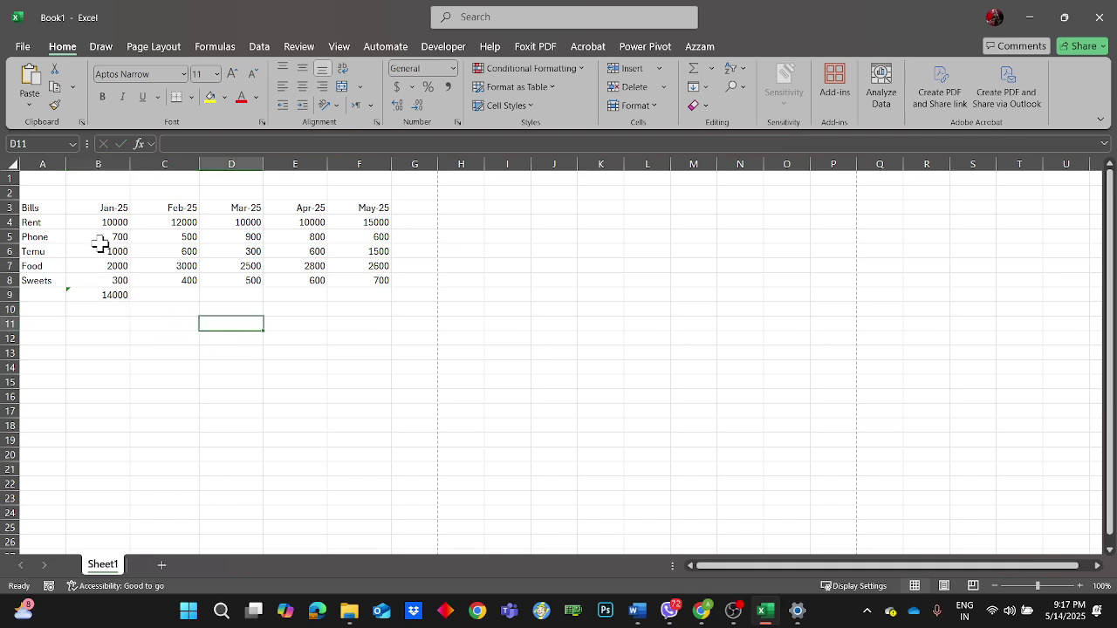
click(106, 299)
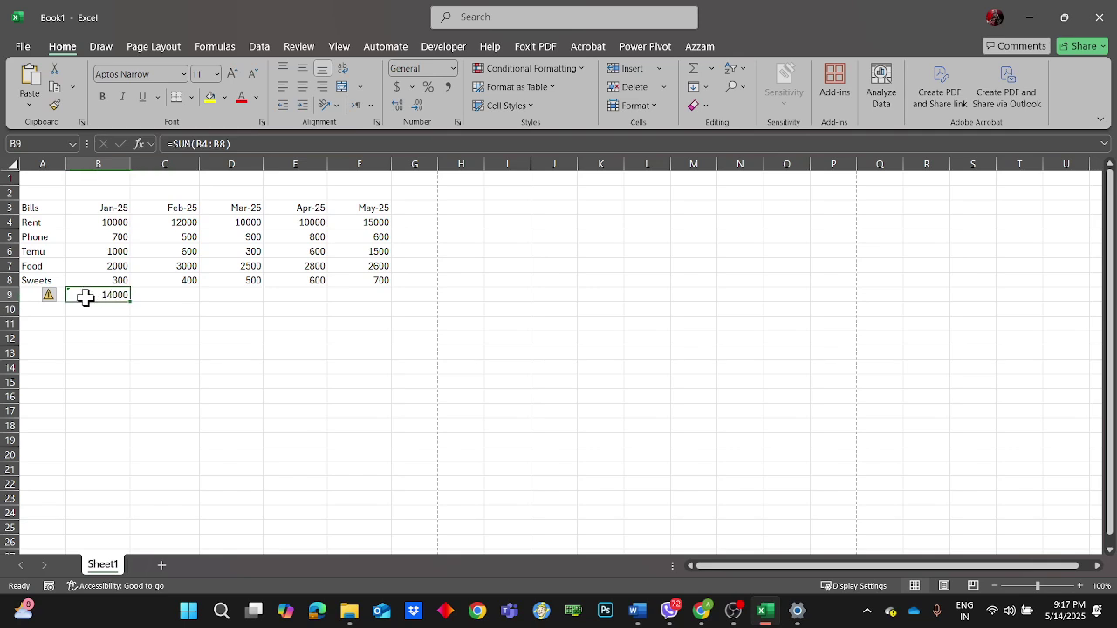
double_click(81, 294)
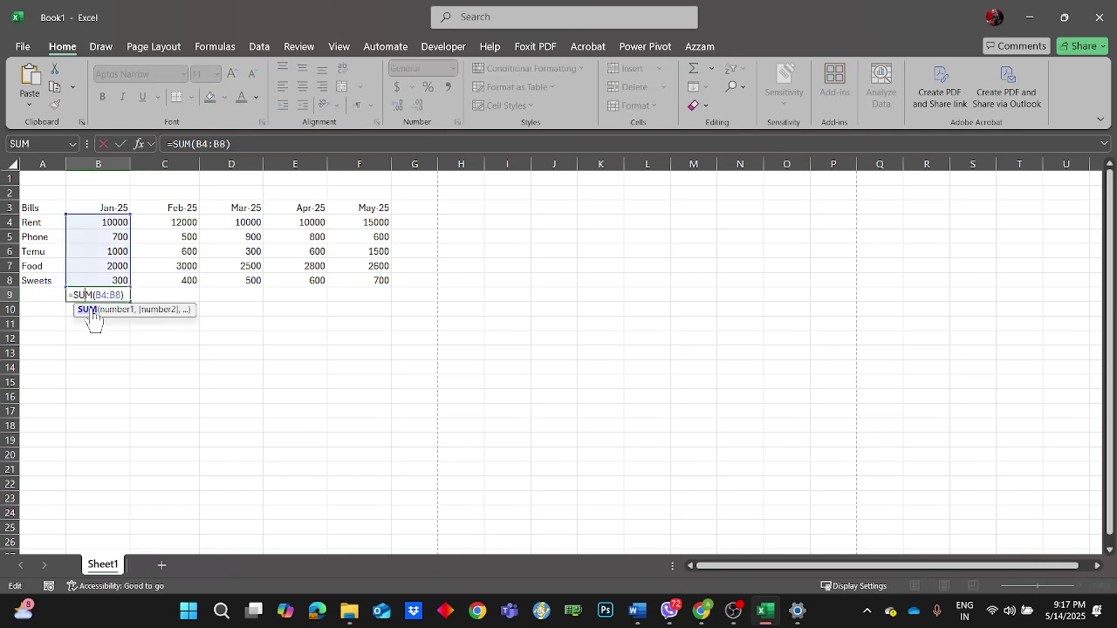
click(111, 359)
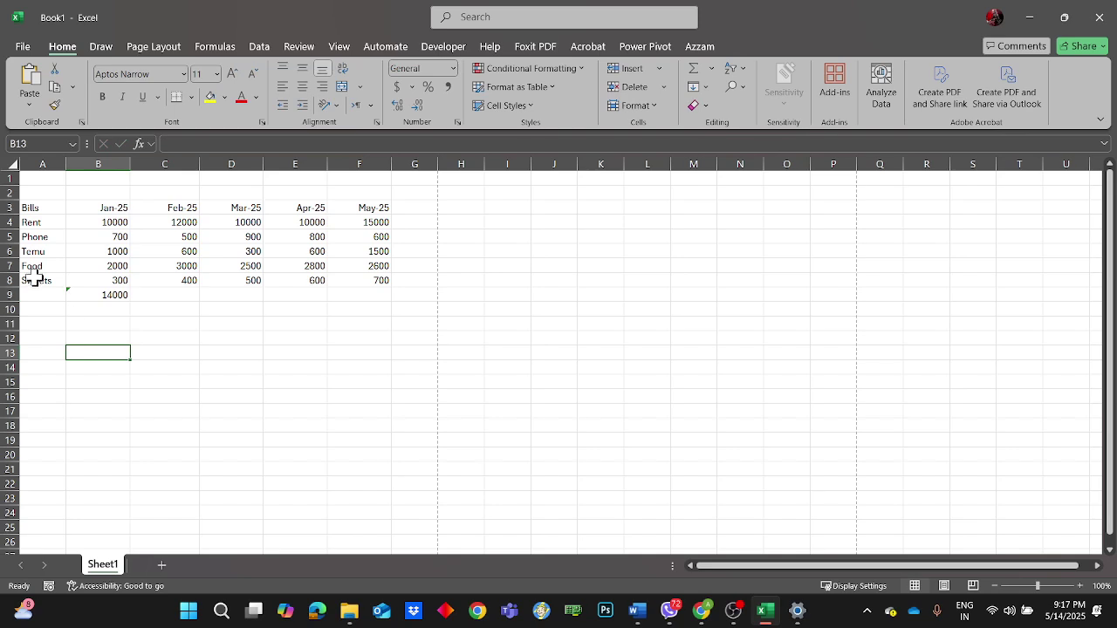
- Insert a new row above the Temu row and label it Petrol in A6
right_click(11, 253)
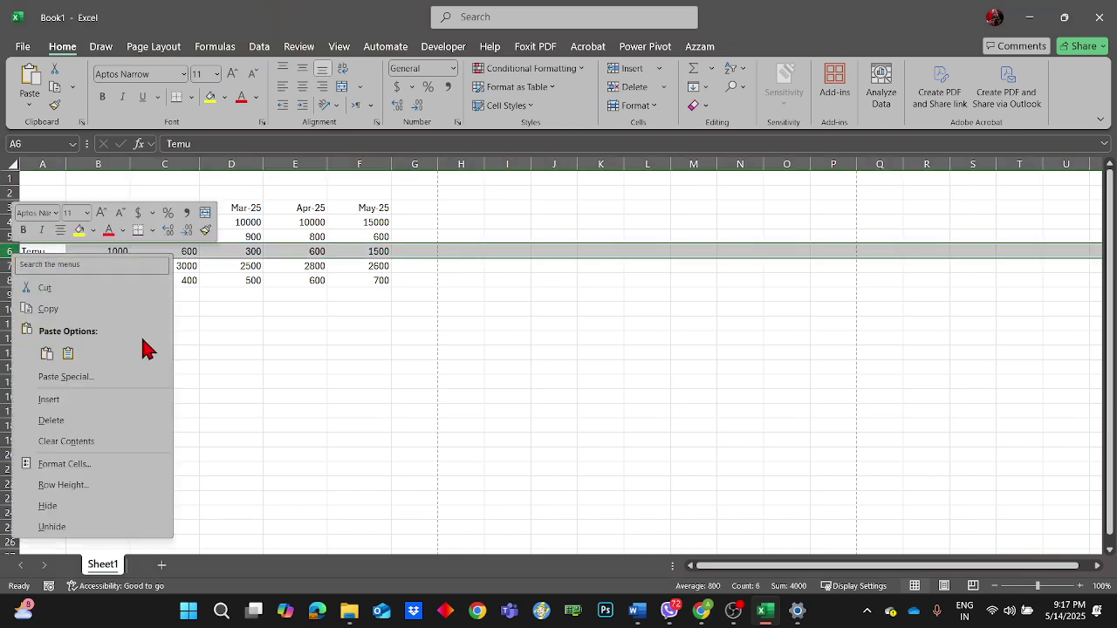
click(84, 404)
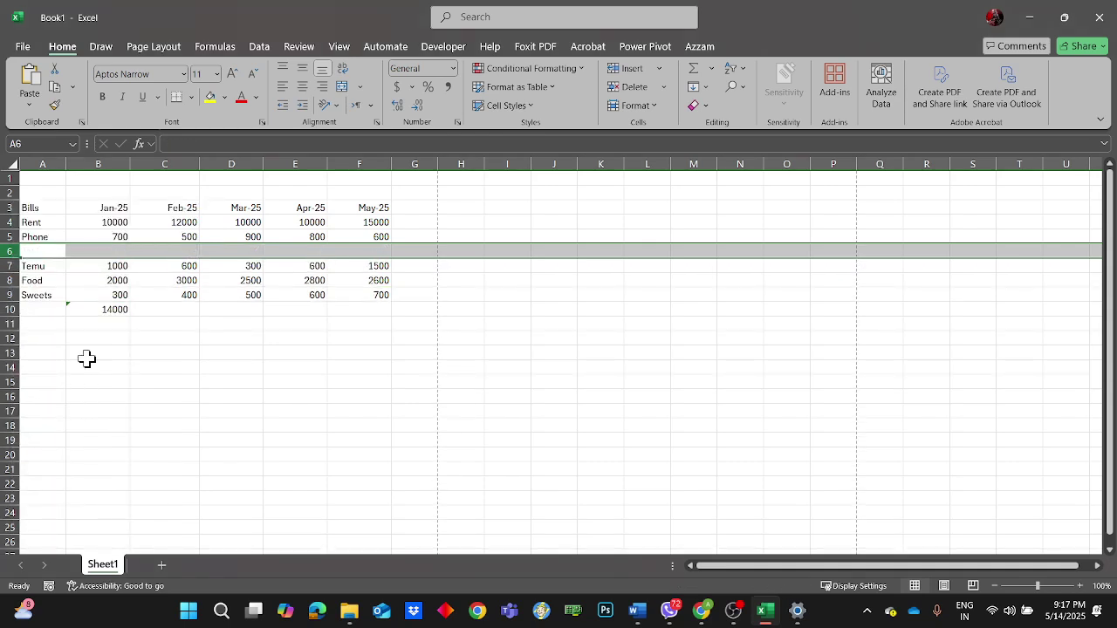
click(45, 251)
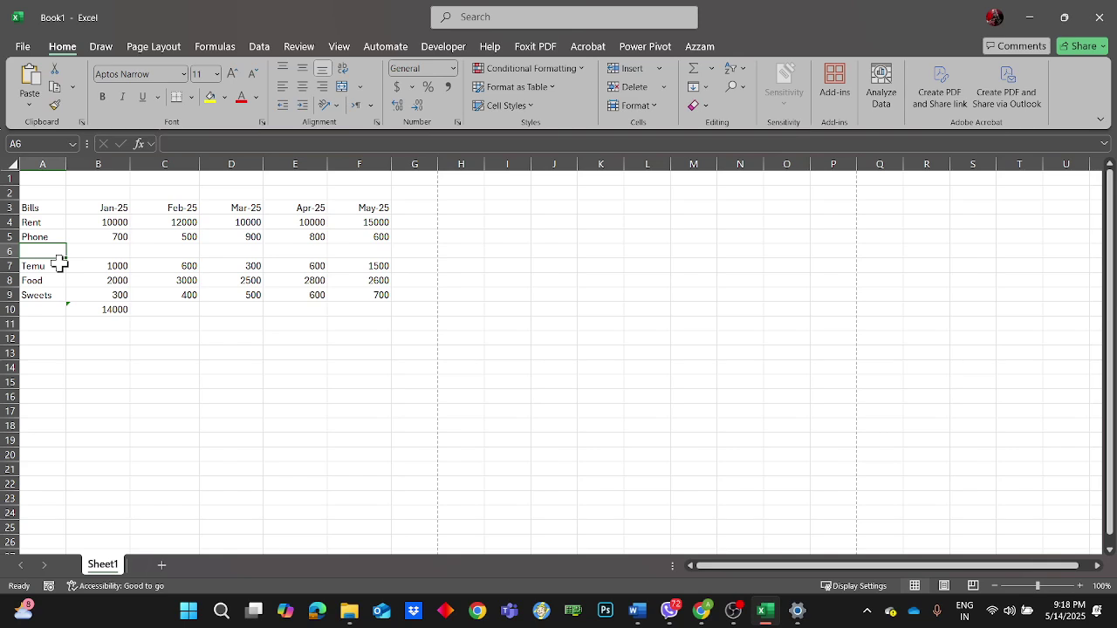
text(eNTE)
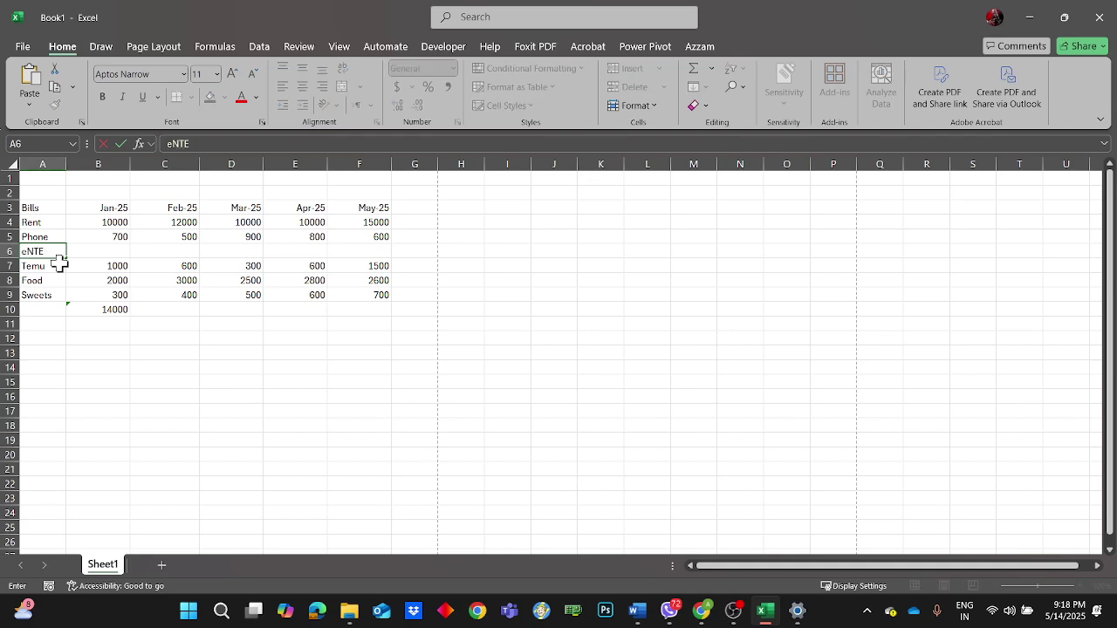
key(BackSpace)
key(BackSpace)
key(BackSpace)
key(BackSpace)
text(P)
key(BackSpace)
key(BackSpace)
text(etrol)
- Enter Petrol amounts of 90 for January in B6 and 150 for February in C6
click(112, 250)
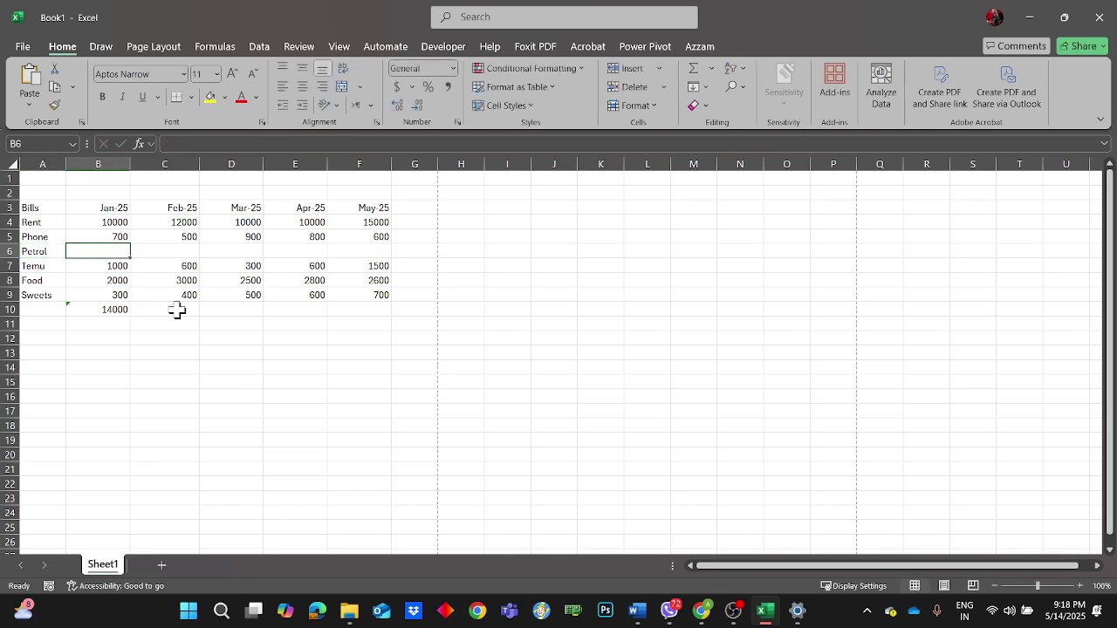
text(9000)
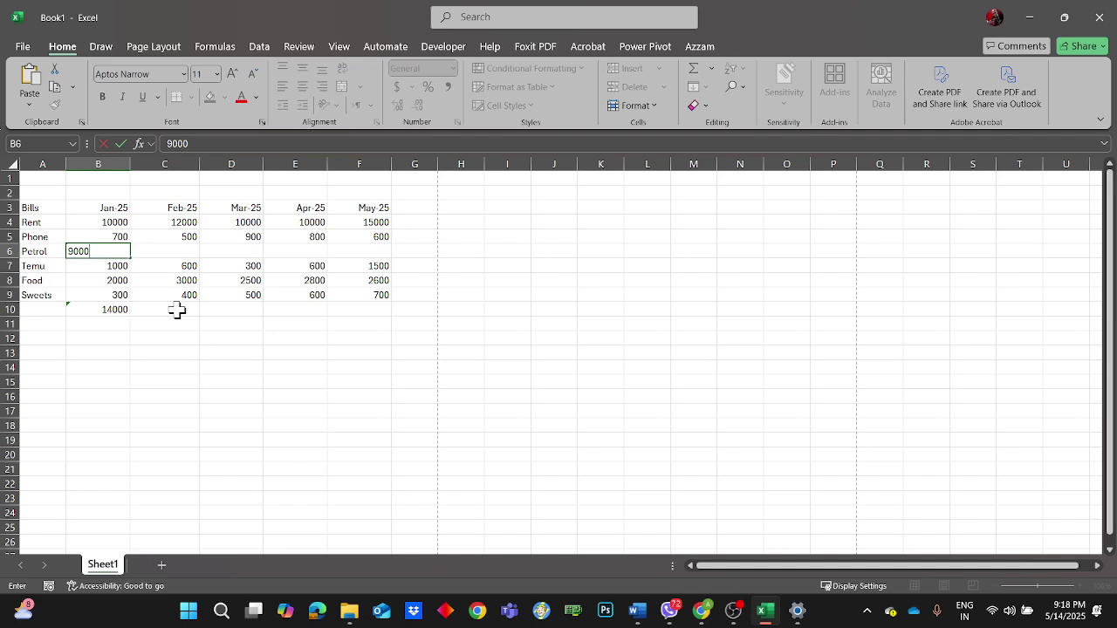
key(BackSpace)
key(BackSpace)
key(Tab)
text(150)
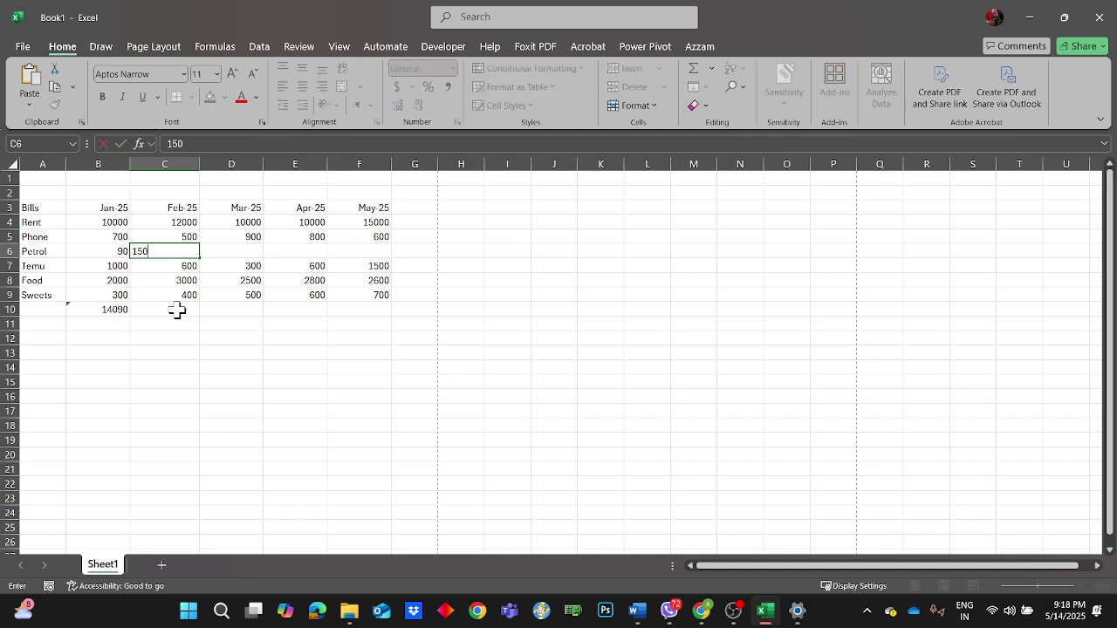
key(shift+Tab)
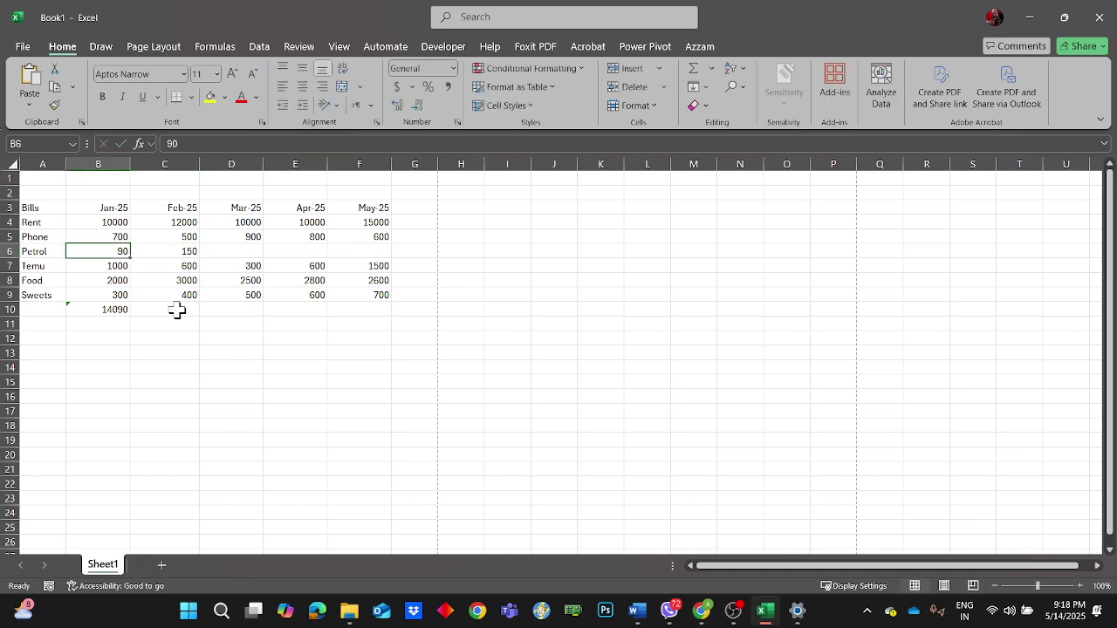
- Inspect the January SUM formula in B10 to check which cells its range covers
click(115, 311)
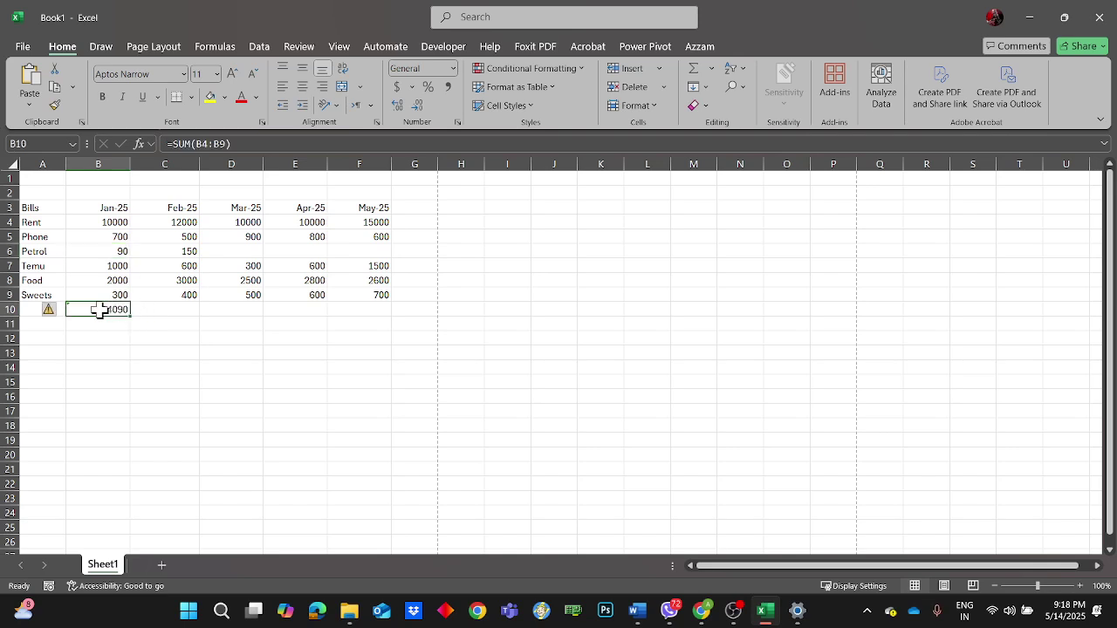
double_click(91, 311)
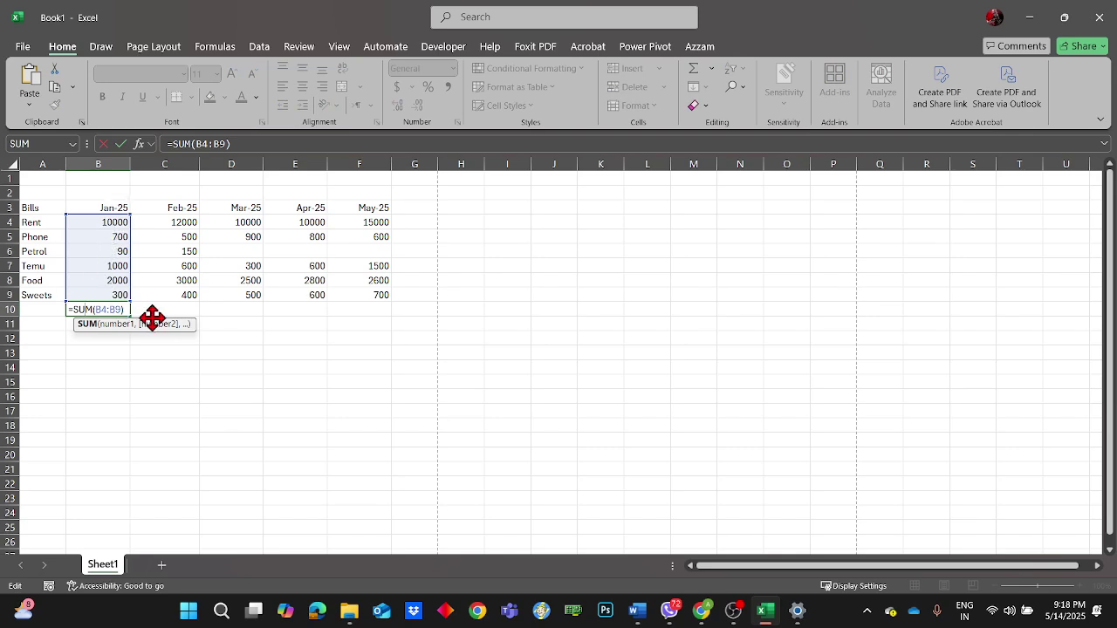
click(226, 447)
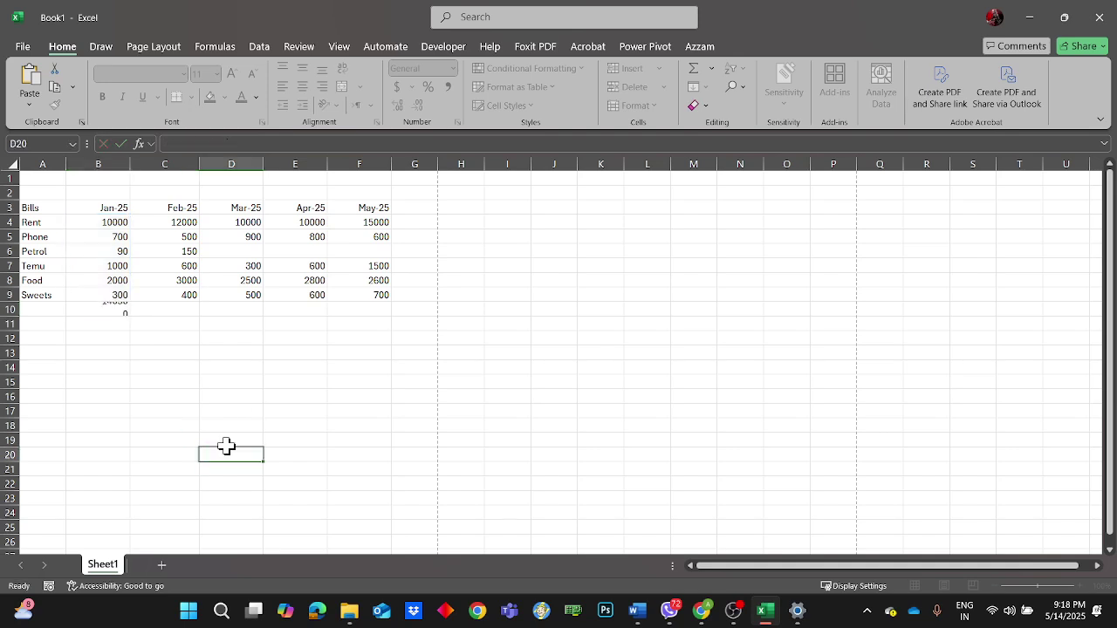
double_click(97, 311)
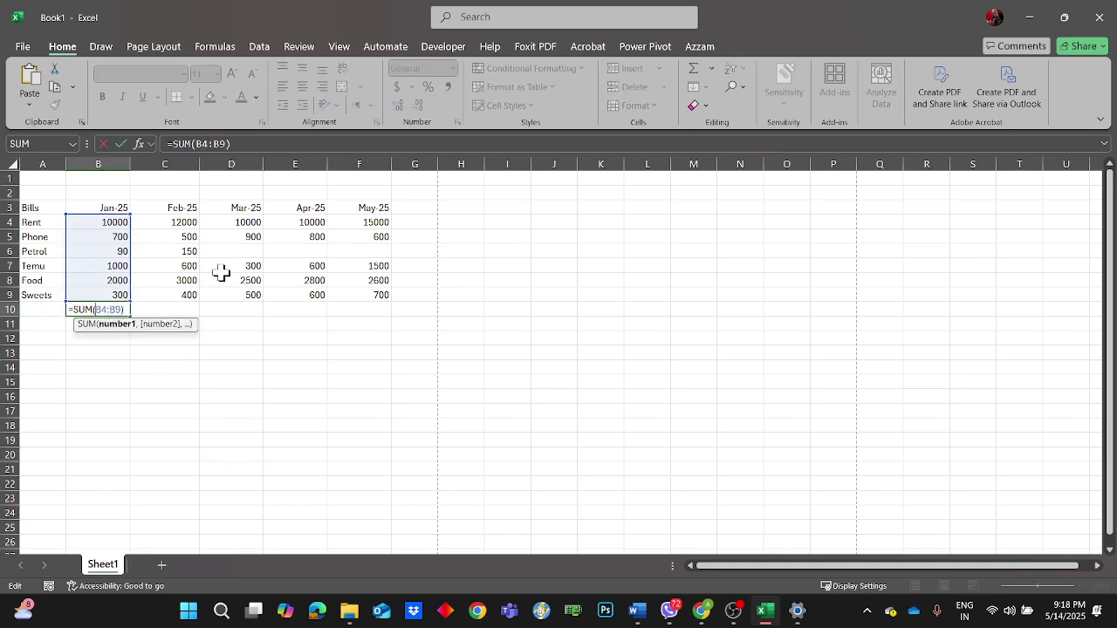
- Enter Petrol amounts of 200 for March in D6, 150 for April in E6 and 90 for May in F6
click(176, 222)
key(Escape)
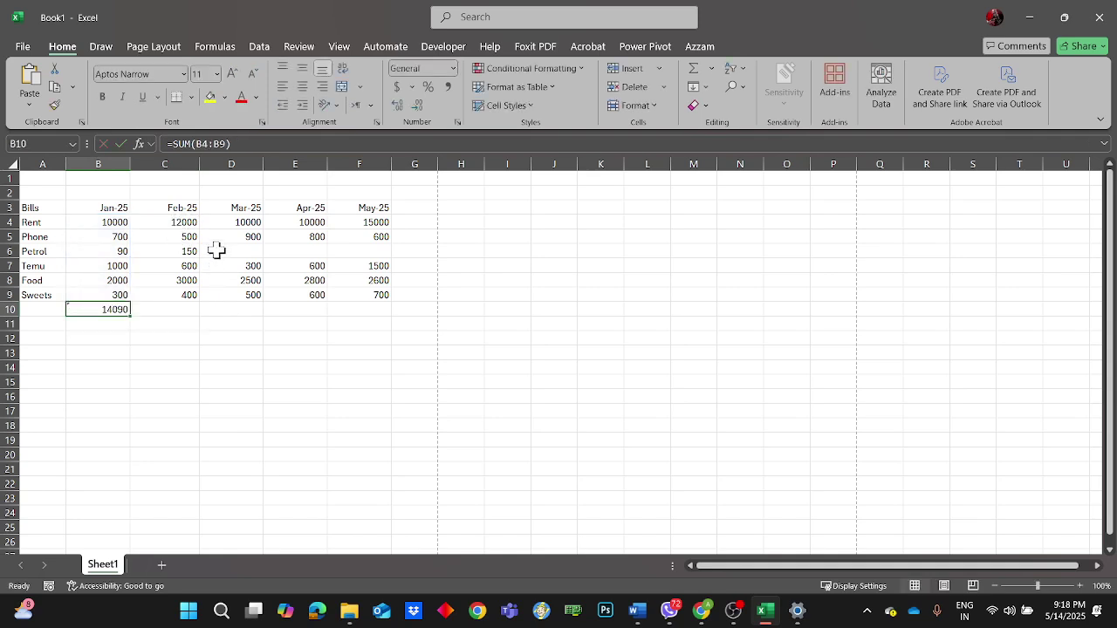
click(222, 252)
text(200)
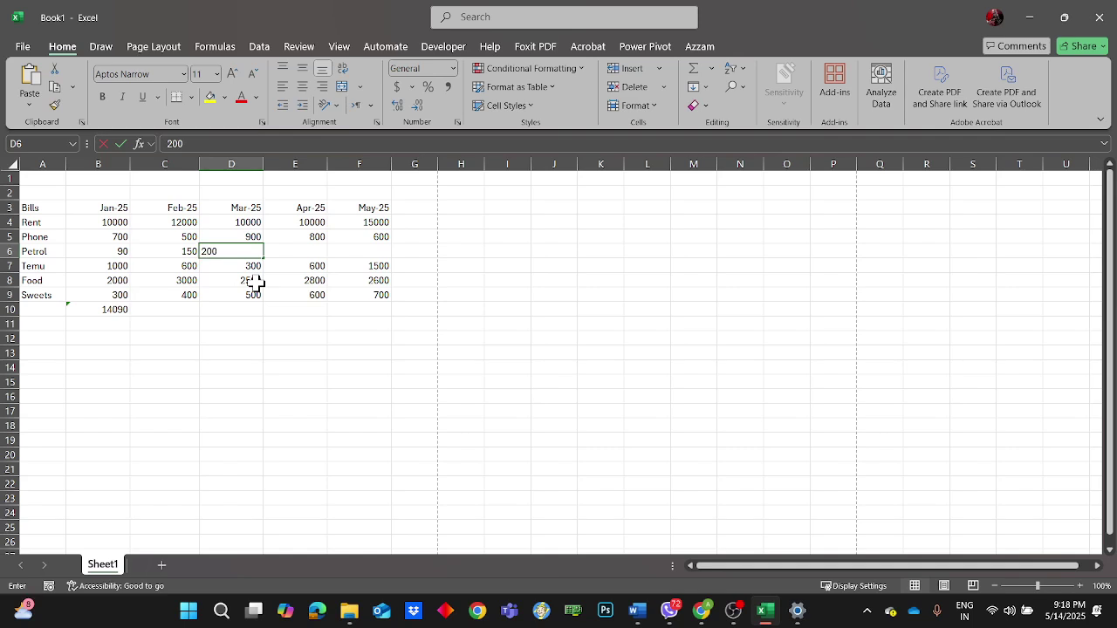
key(Escape)
text(200)
key(Tab)
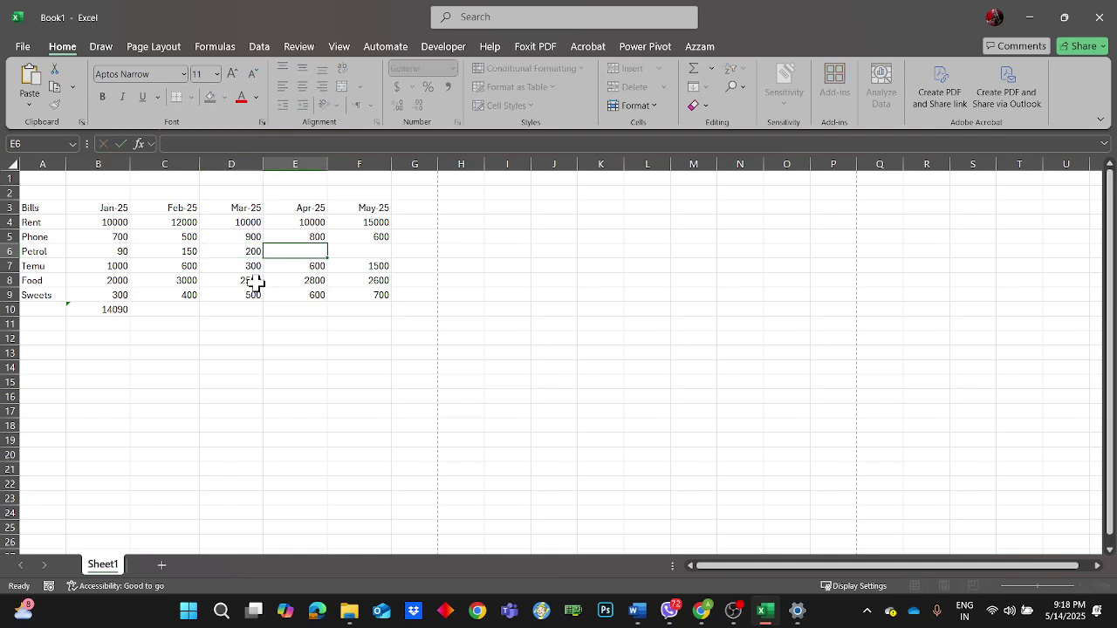
text(150)
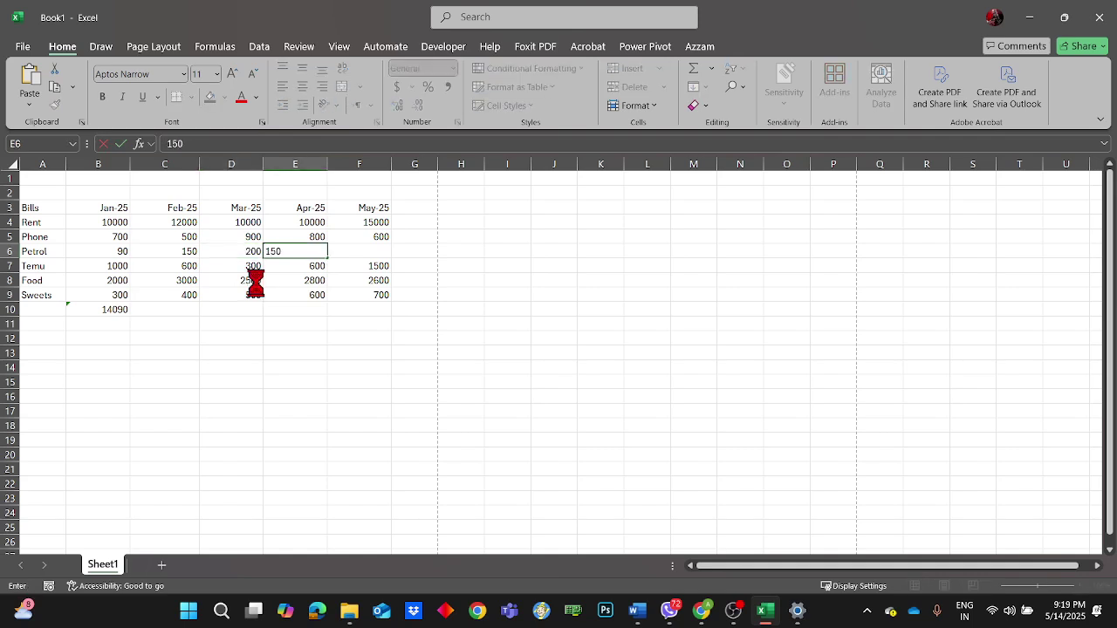
key(Tab)
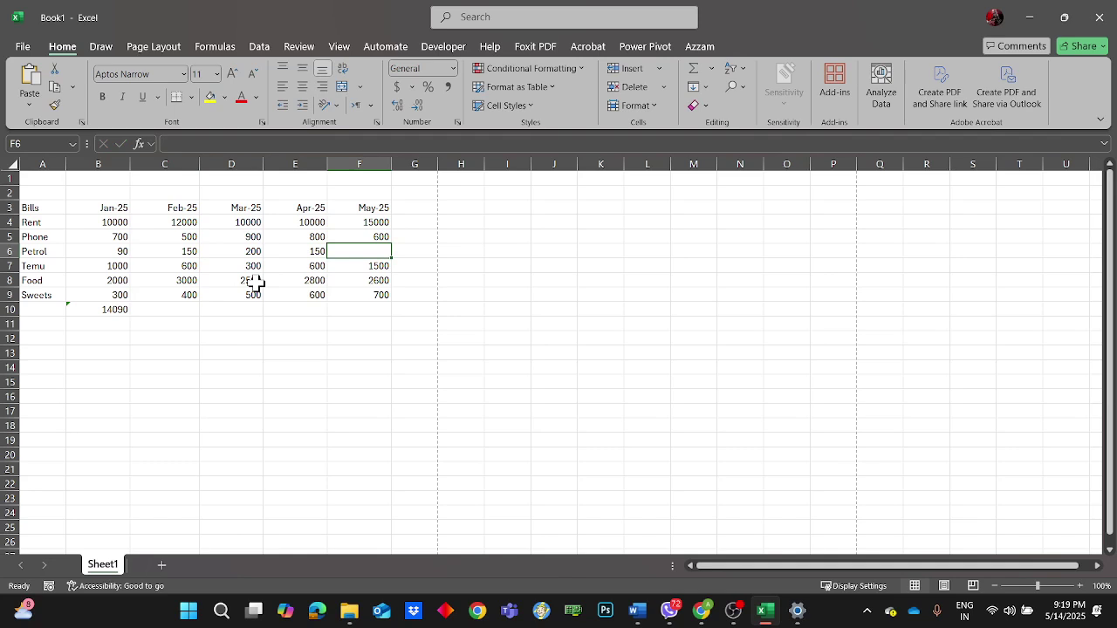
text(90)
key(Return)
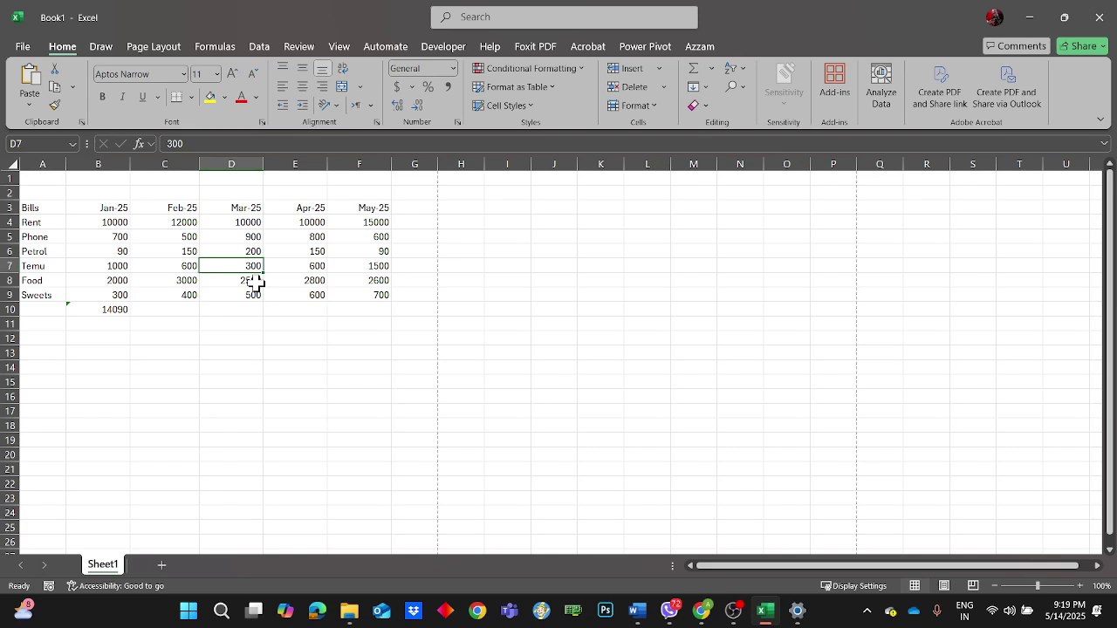
- Label the total row Sum in A10
click(260, 350)
click(175, 310)
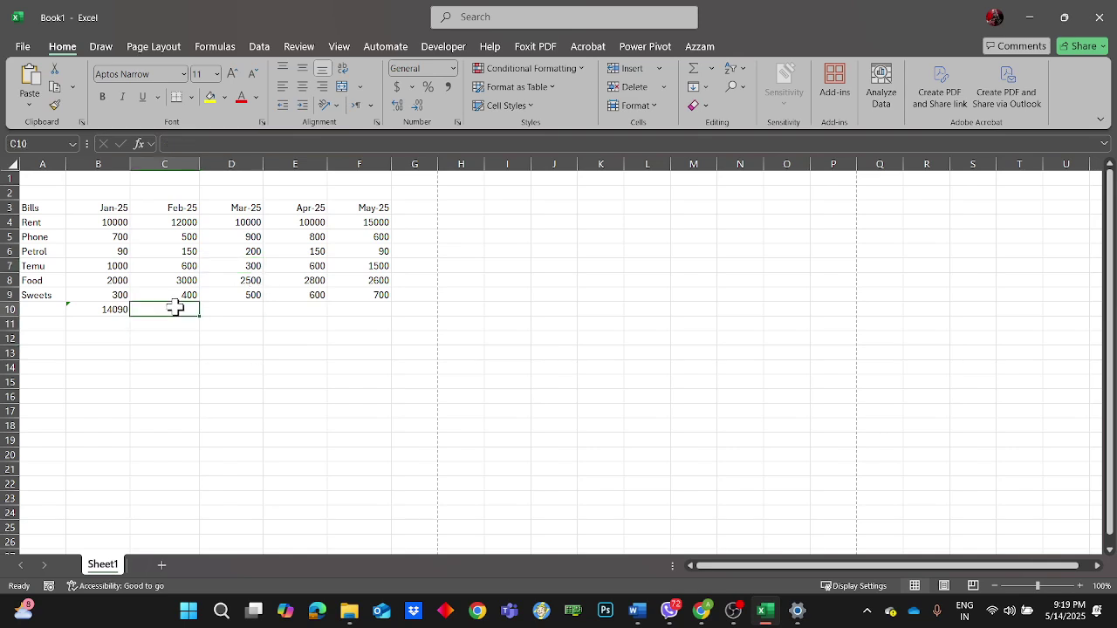
click(110, 311)
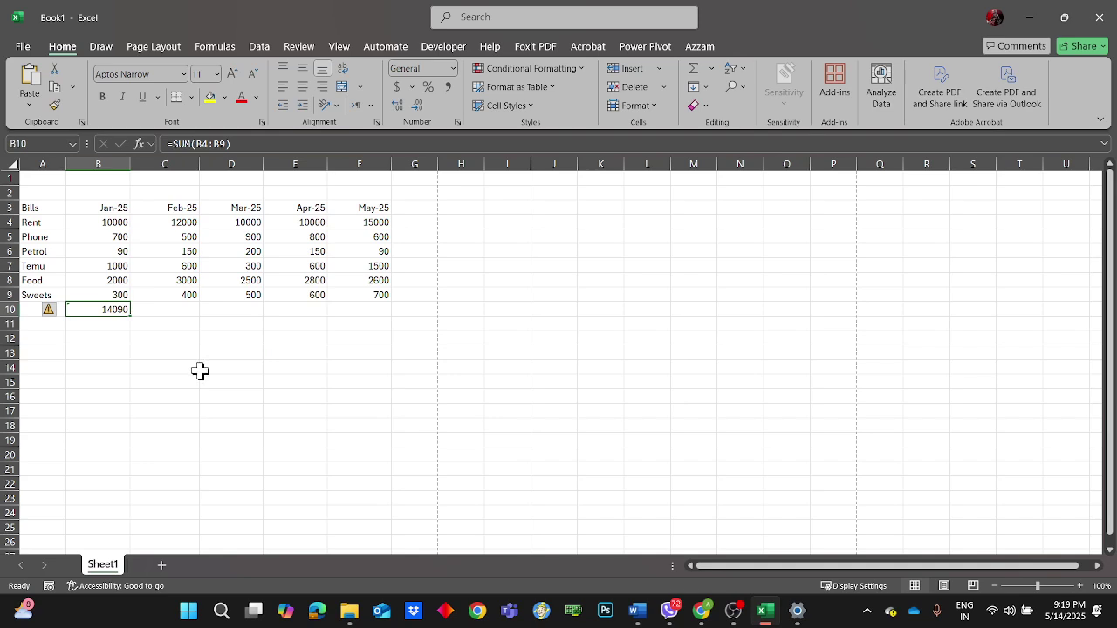
click(35, 308)
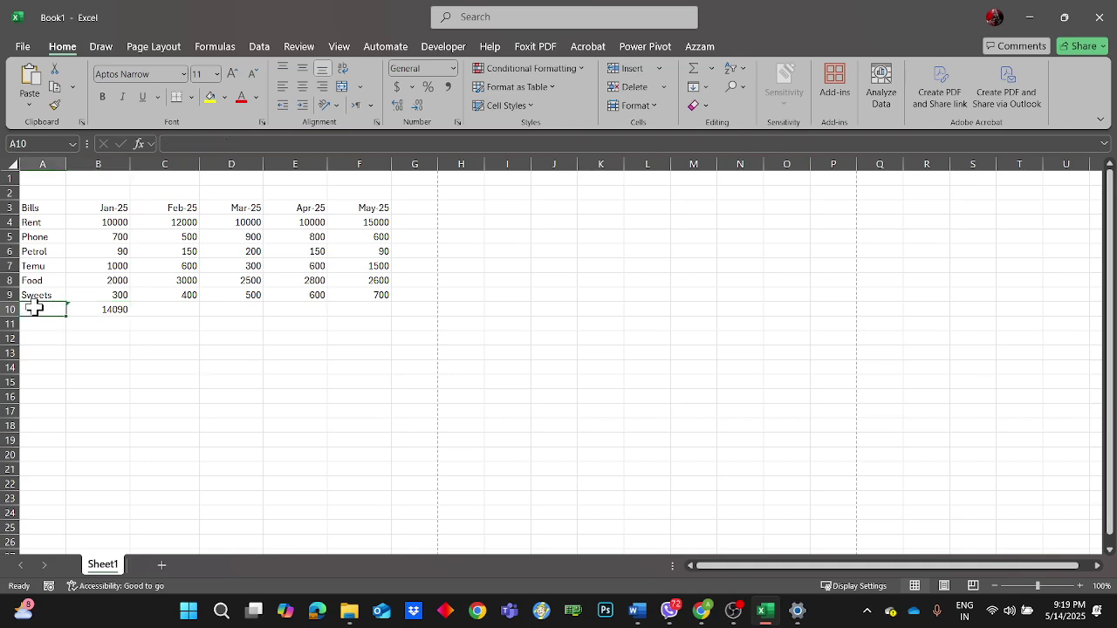
text(Sum)
key(BackSpace)
key(BackSpace)
key(BackSpace)
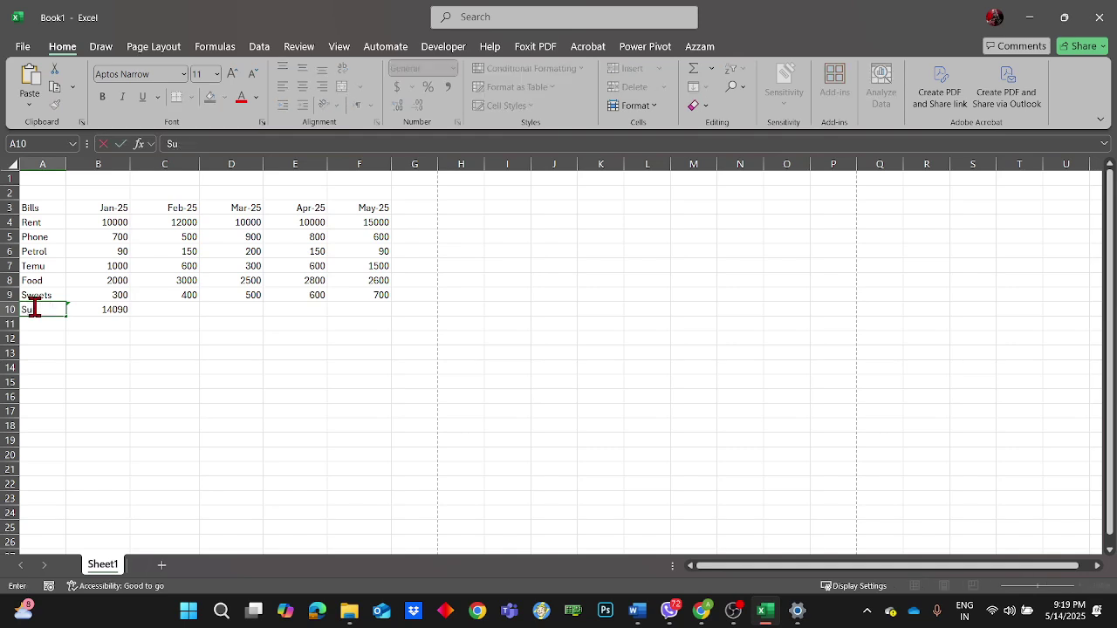
text(Sum)
click(267, 382)
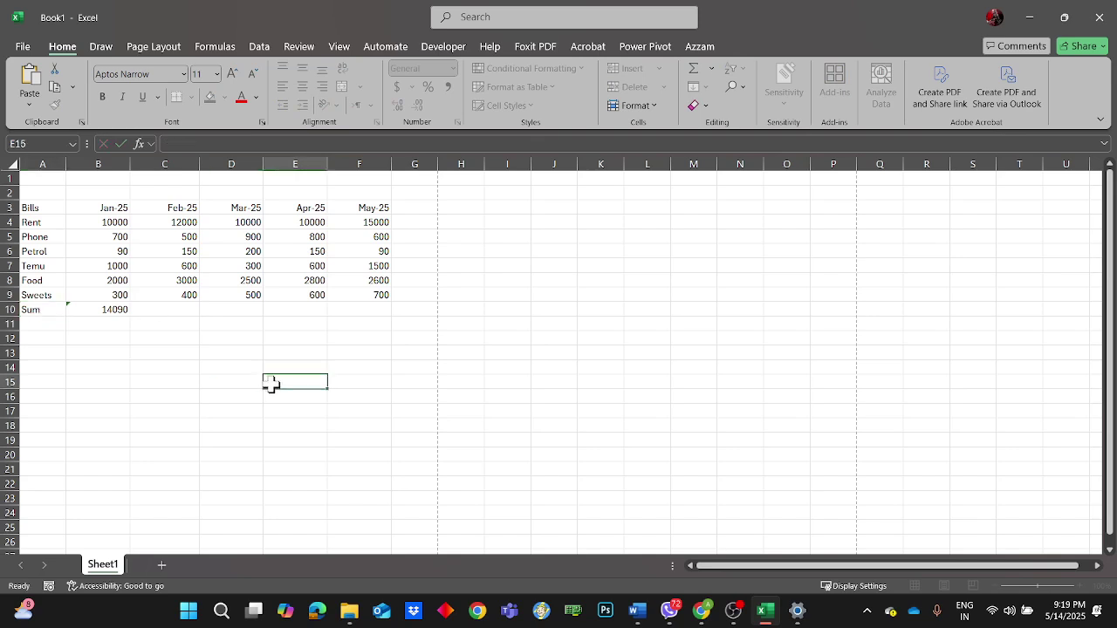
- Fill the January SUM formula from B10 across to F10 so every month gets a total
click(130, 312)
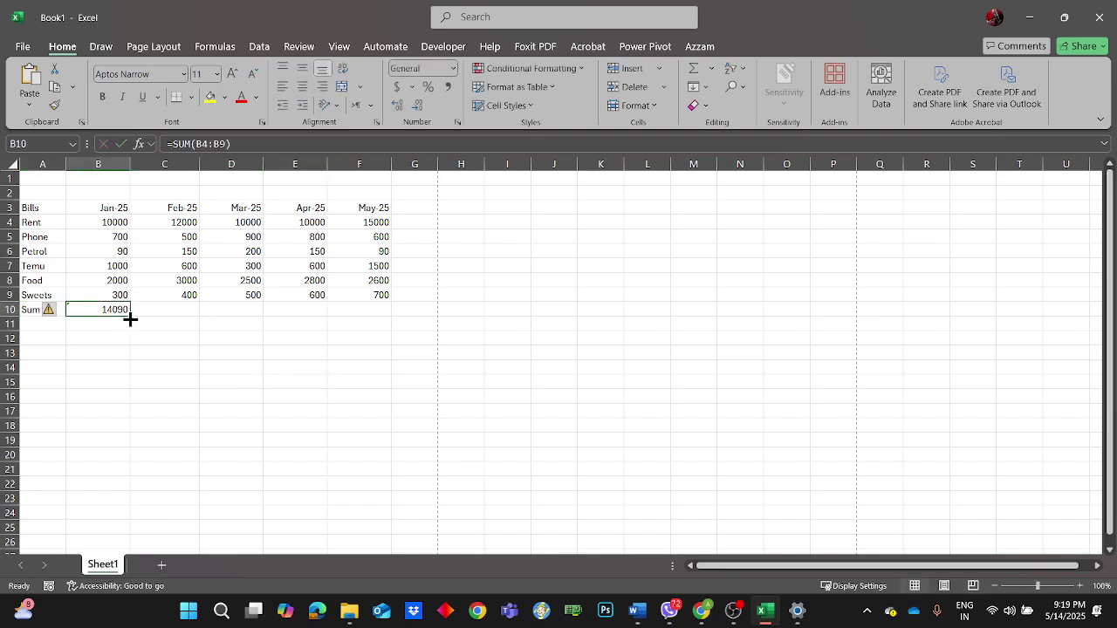
drag(130, 319, 394, 322)
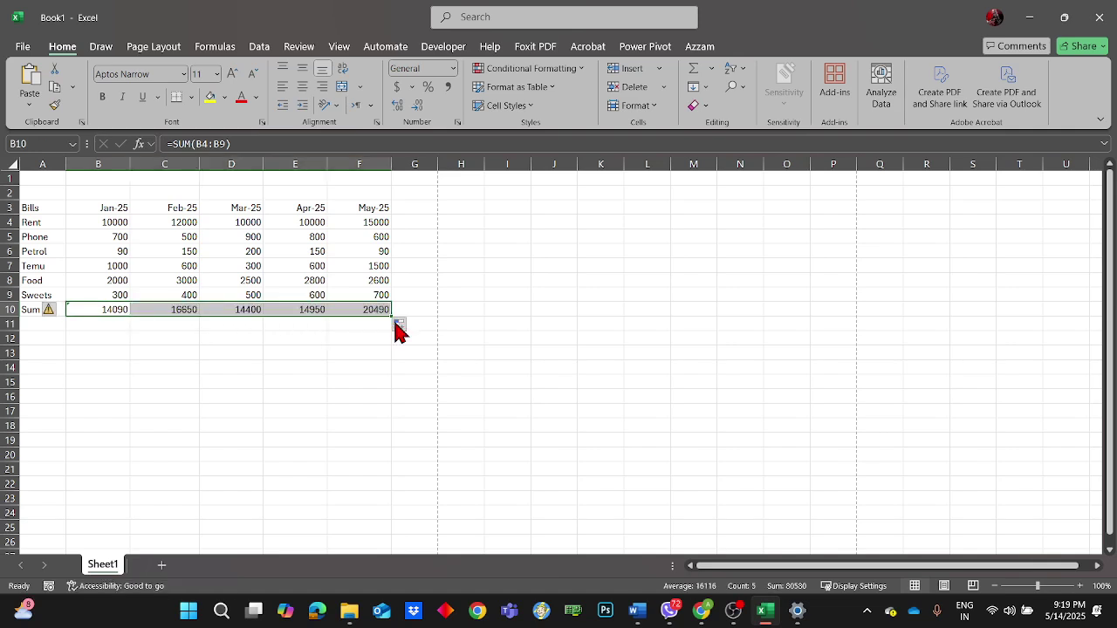
click(352, 361)
- Inspect the SUM formulas in C10 through F10 to check which month's cells each one references, leaving them unedited
double_click(170, 311)
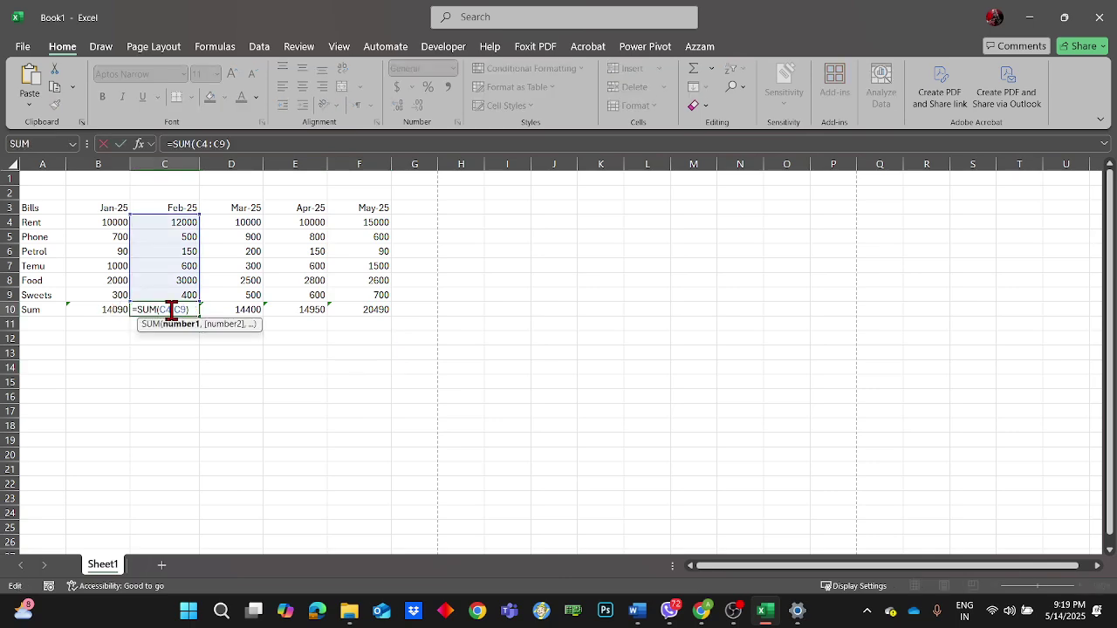
double_click(225, 308)
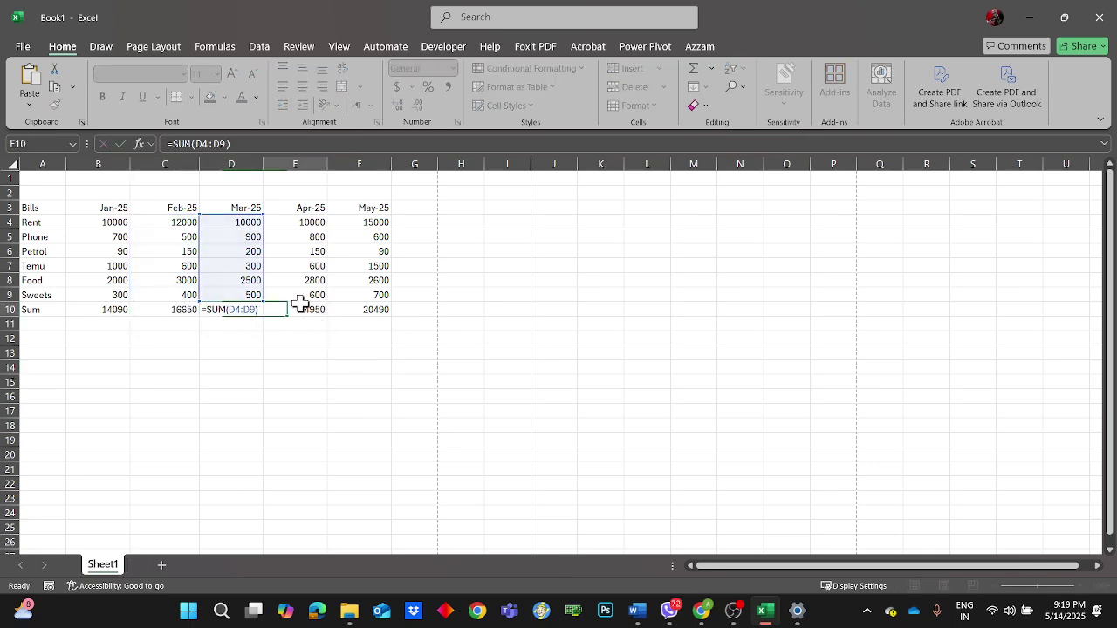
double_click(301, 309)
double_click(353, 310)
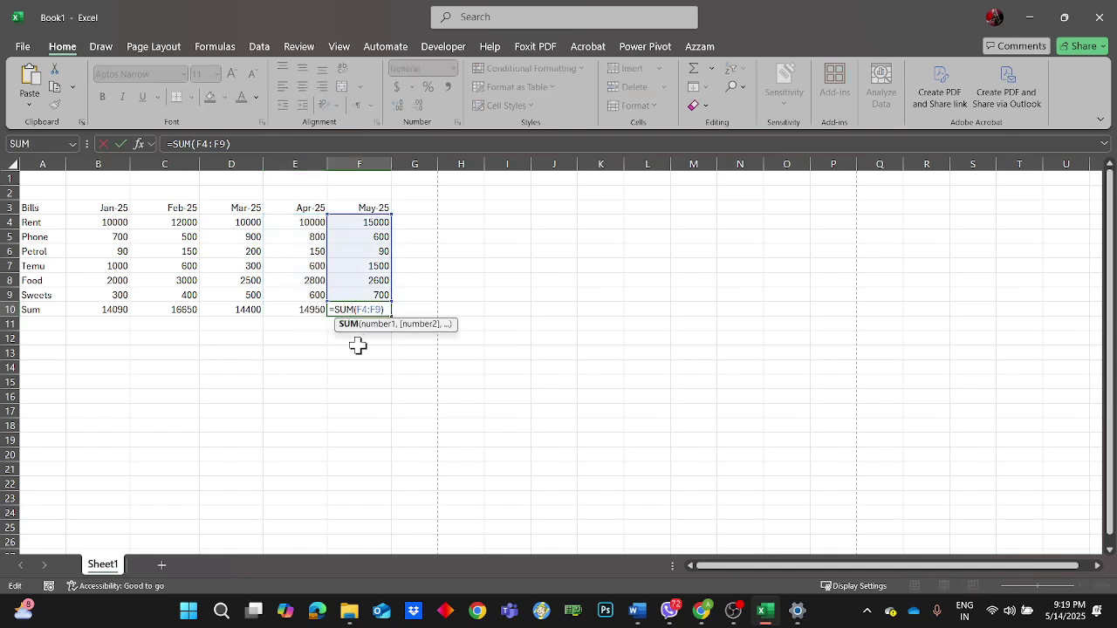
click(135, 312)
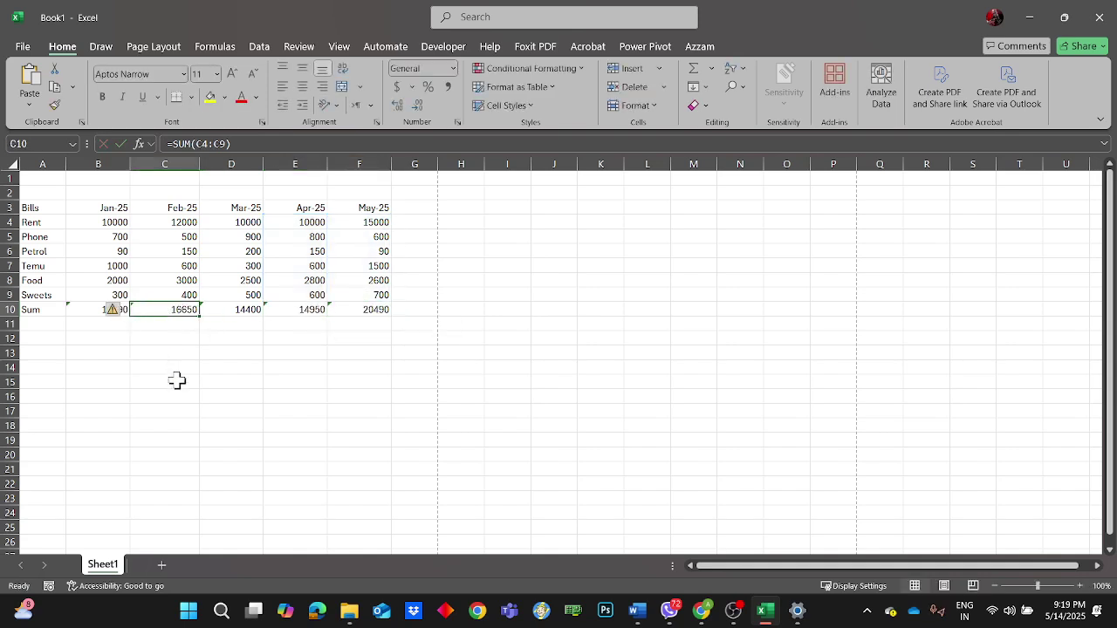
click(178, 424)
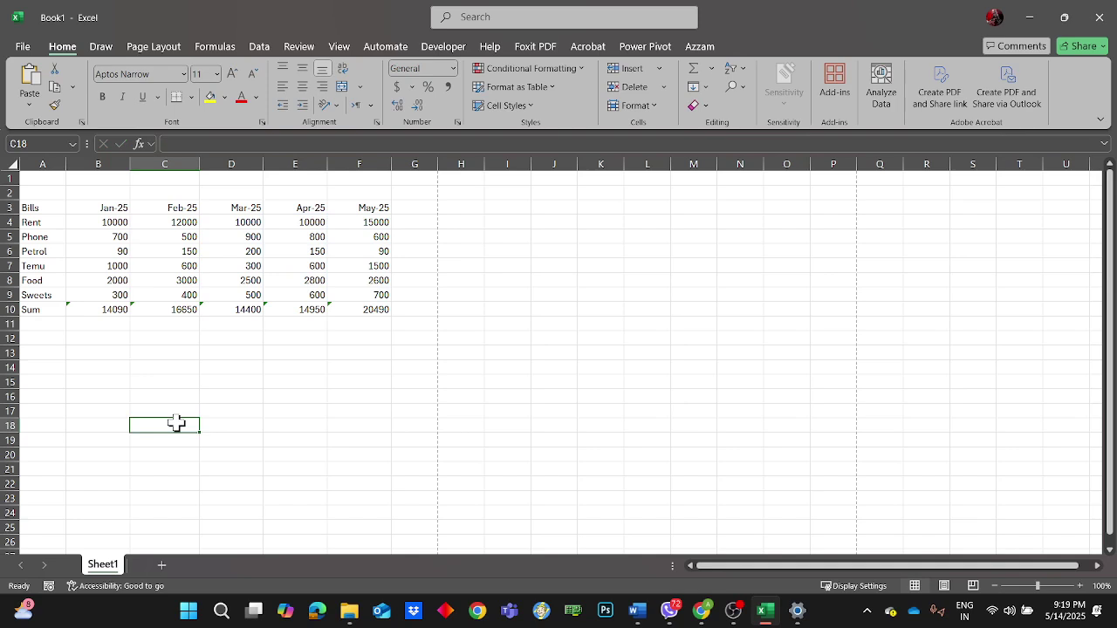
- Repeat the fill of the B10 SUM formula across C10:F10
click(111, 311)
drag(127, 319, 388, 309)
click(183, 311)
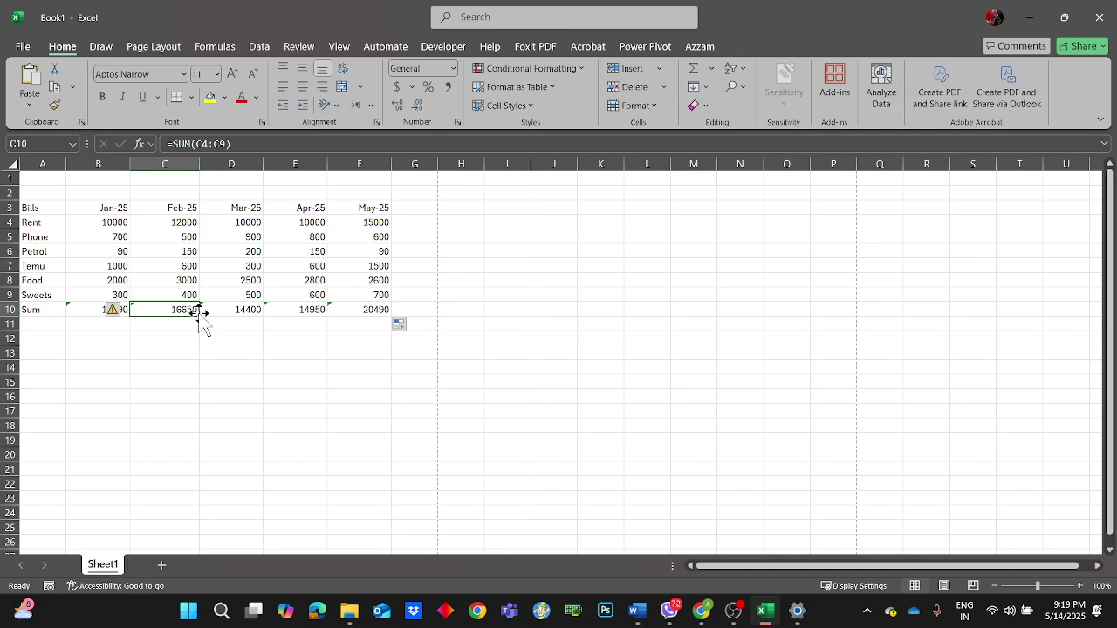
click(244, 427)
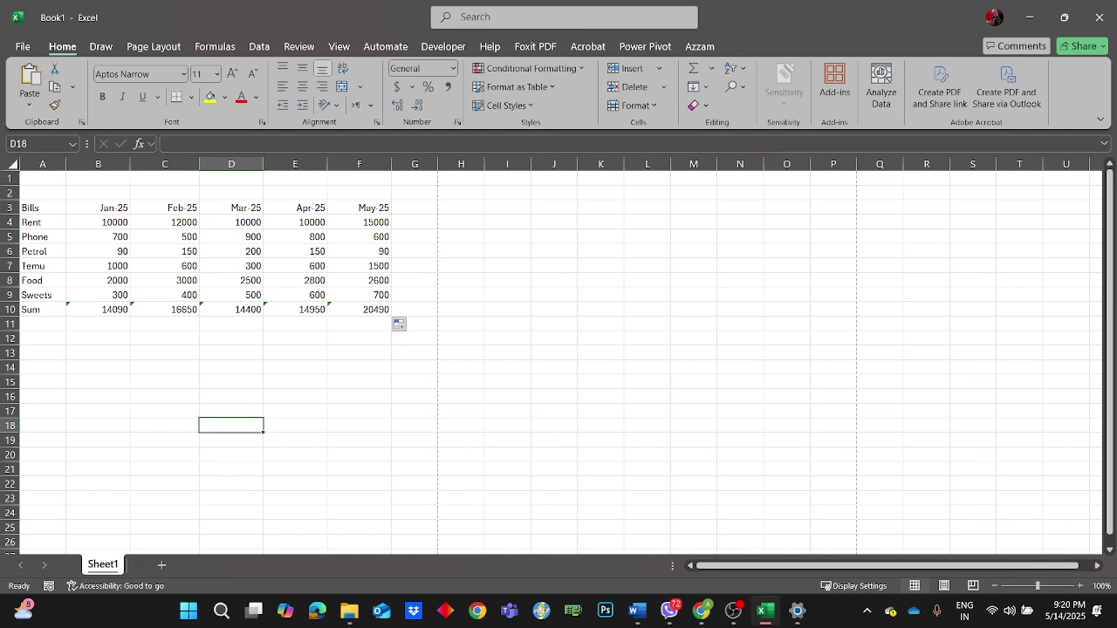
- Switch to the Word document course plan.docx, review its Formula evaluation section on BODMAS, and return to the Excel workbook
key(alt+Tab)
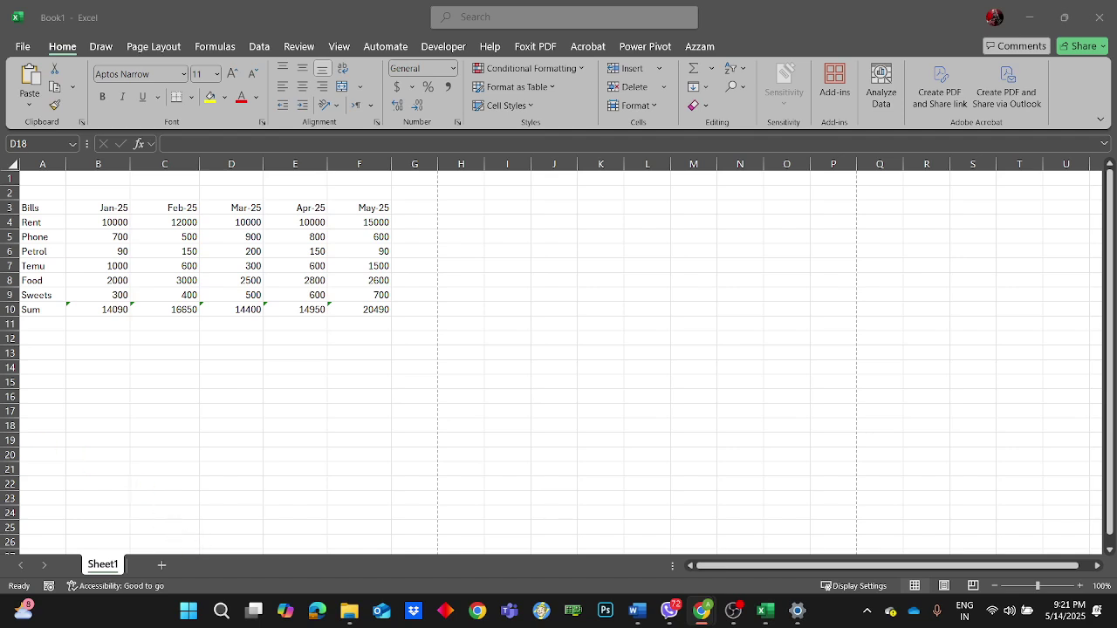
click(637, 610)
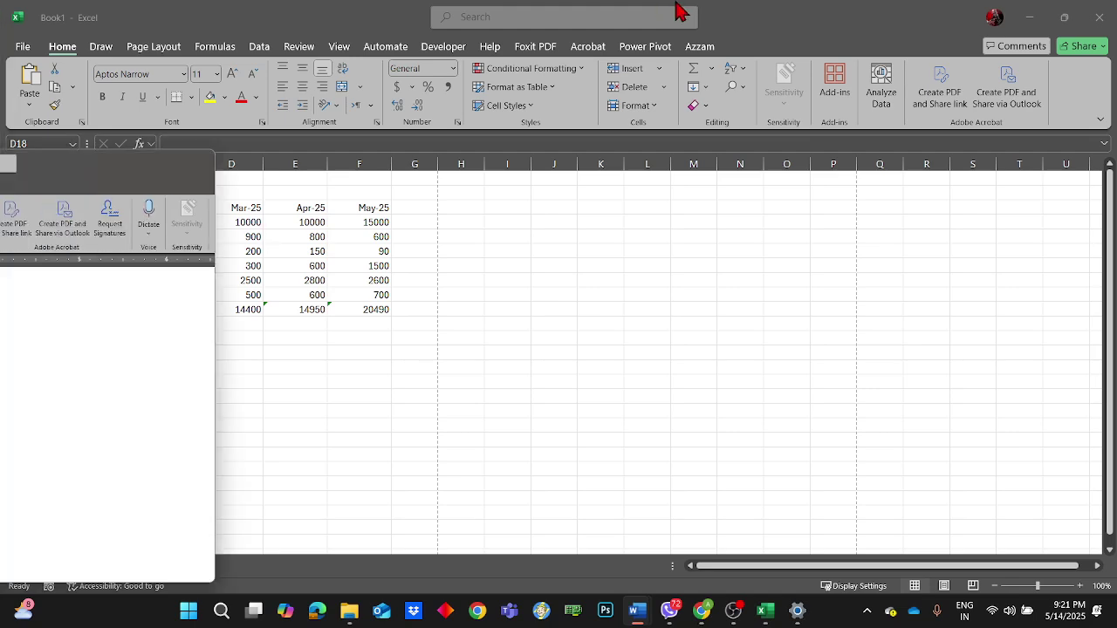
scroll(528, 387, down, 1)
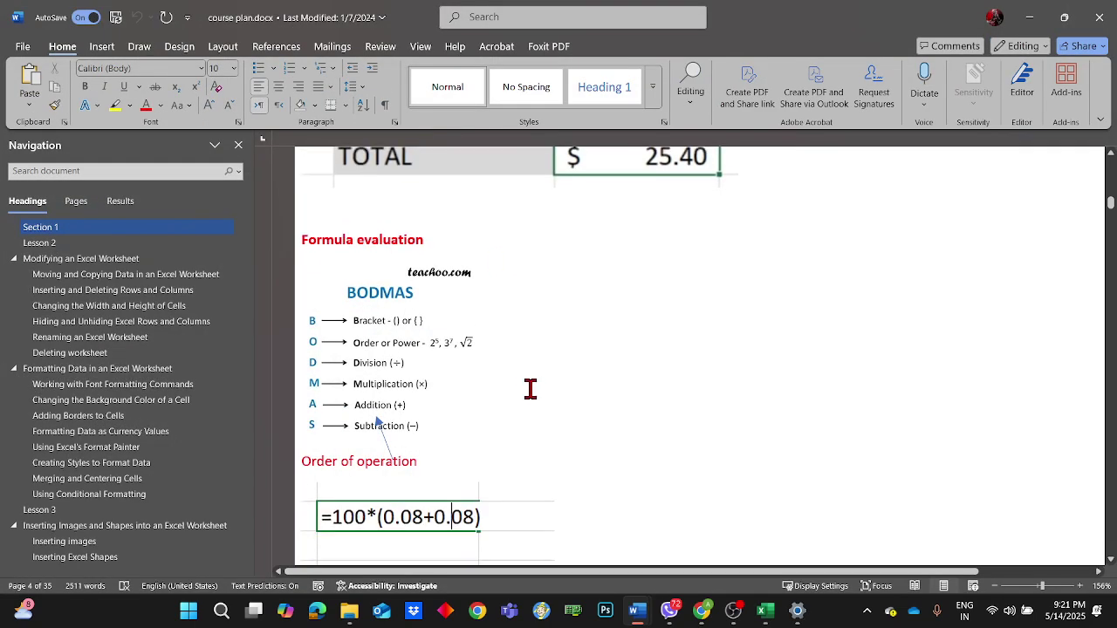
scroll(518, 386, up, 2)
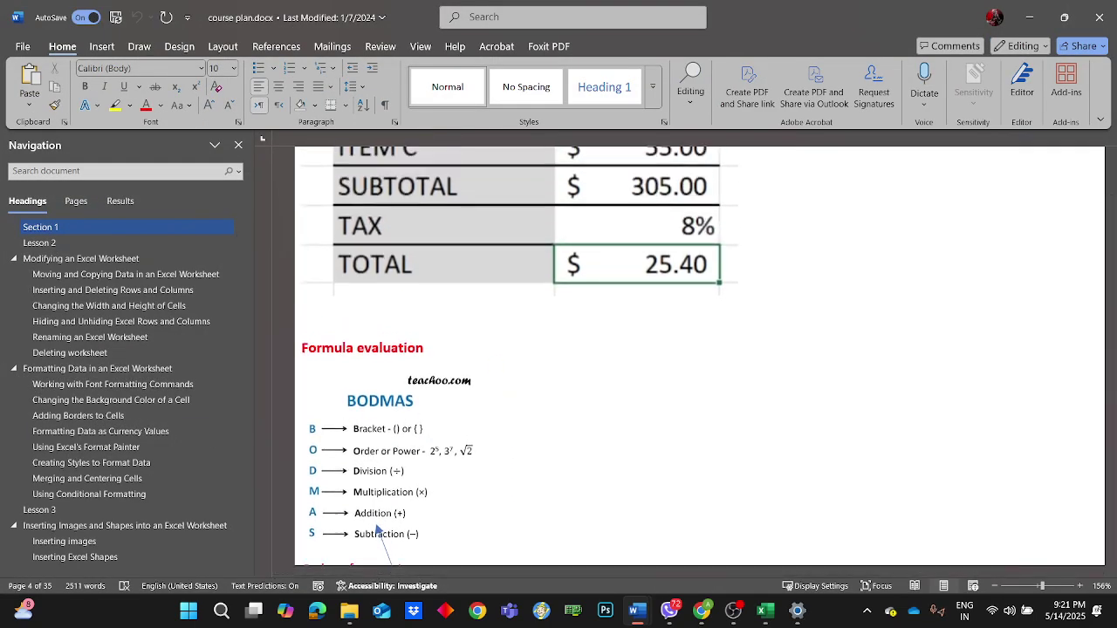
click(702, 610)
scroll(498, 456, up, 1)
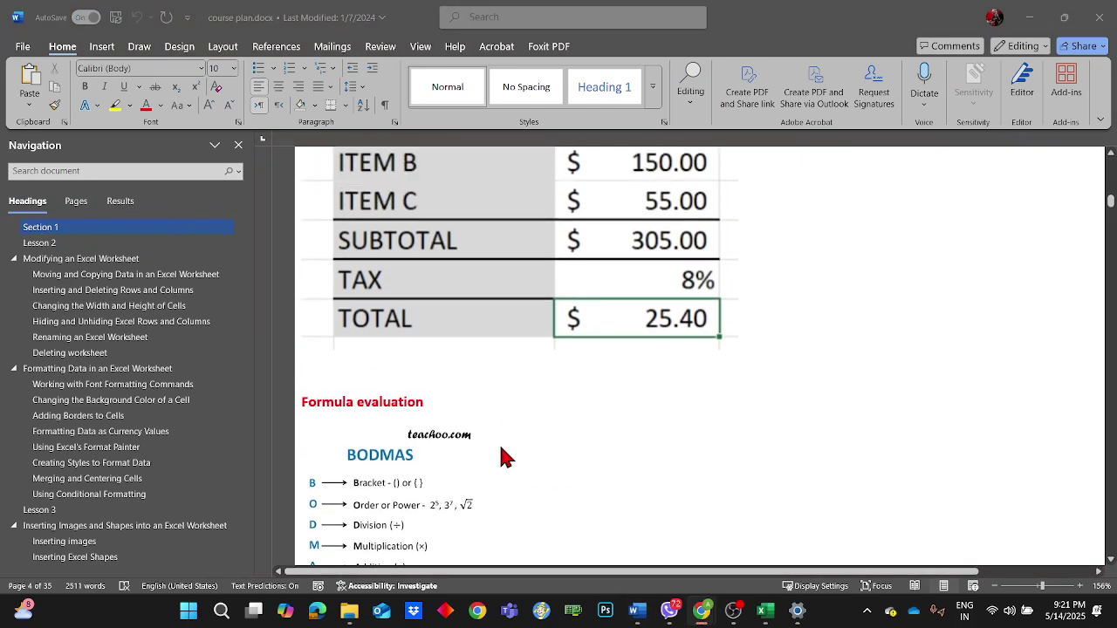
scroll(498, 459, down, 3)
ctrl+scroll(493, 464, up, 1)
ctrl+scroll(493, 465, up, 1)
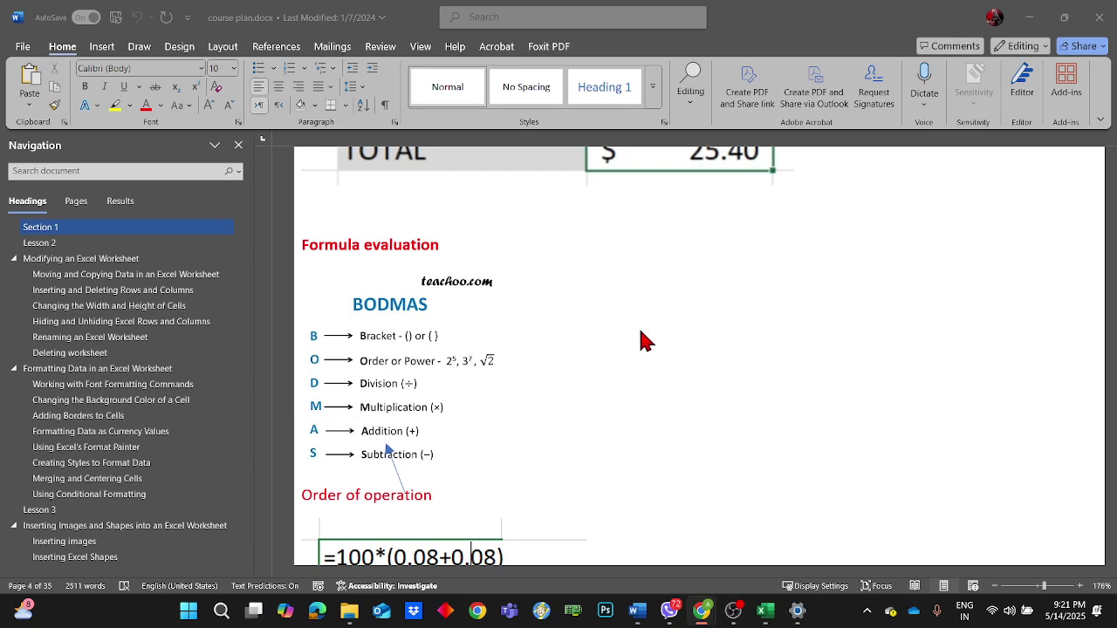
click(1030, 17)
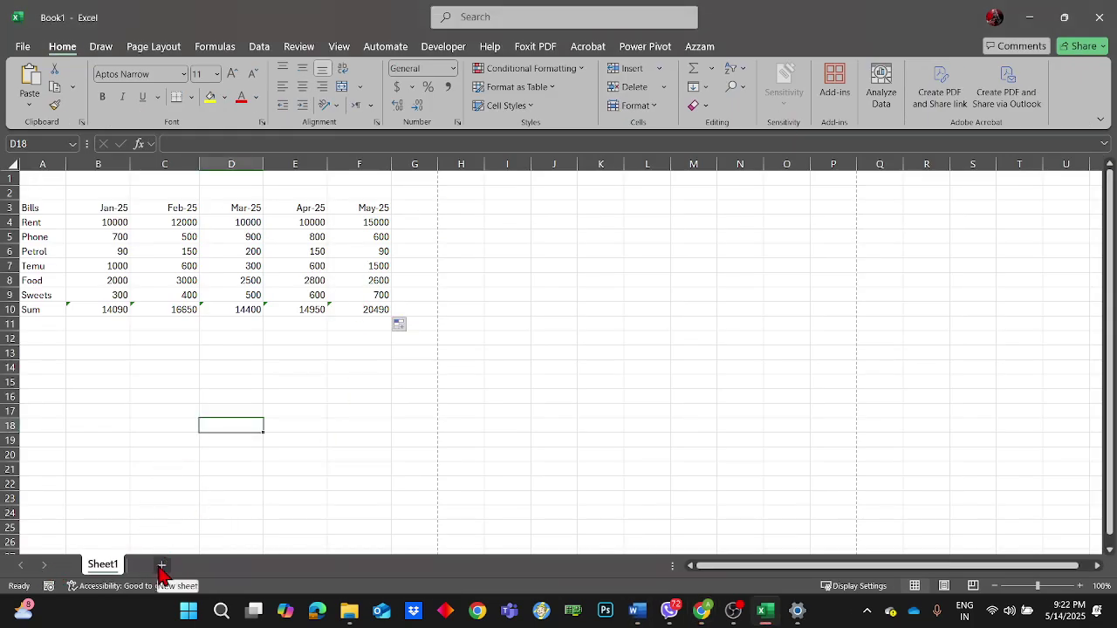
- Add a new worksheet to the workbook and return to the expense table on Sheet1
click(127, 516)
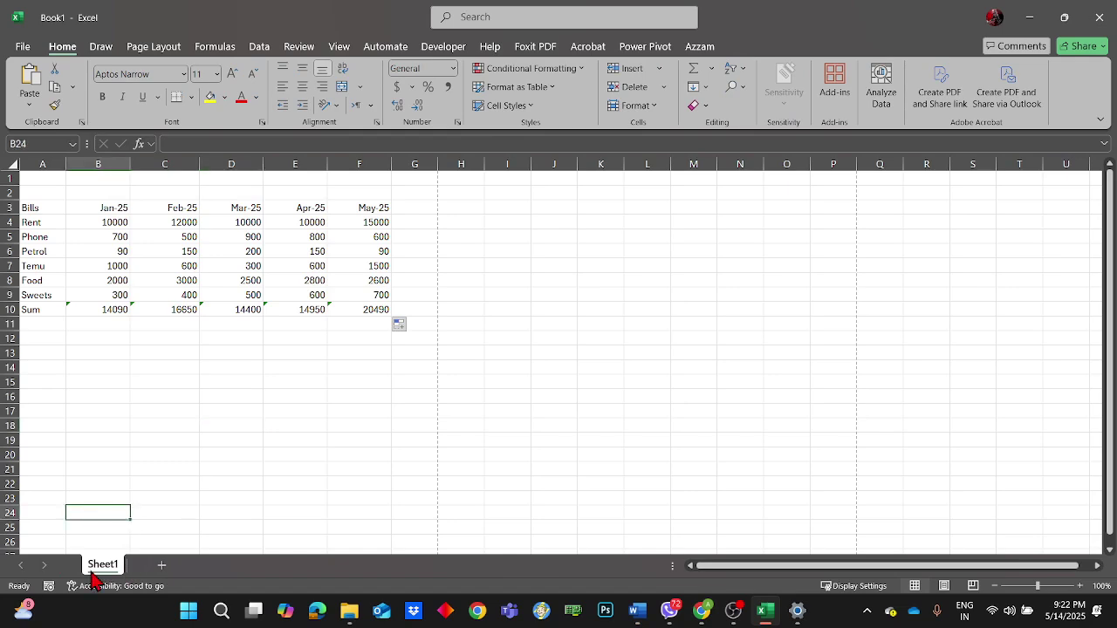
click(162, 567)
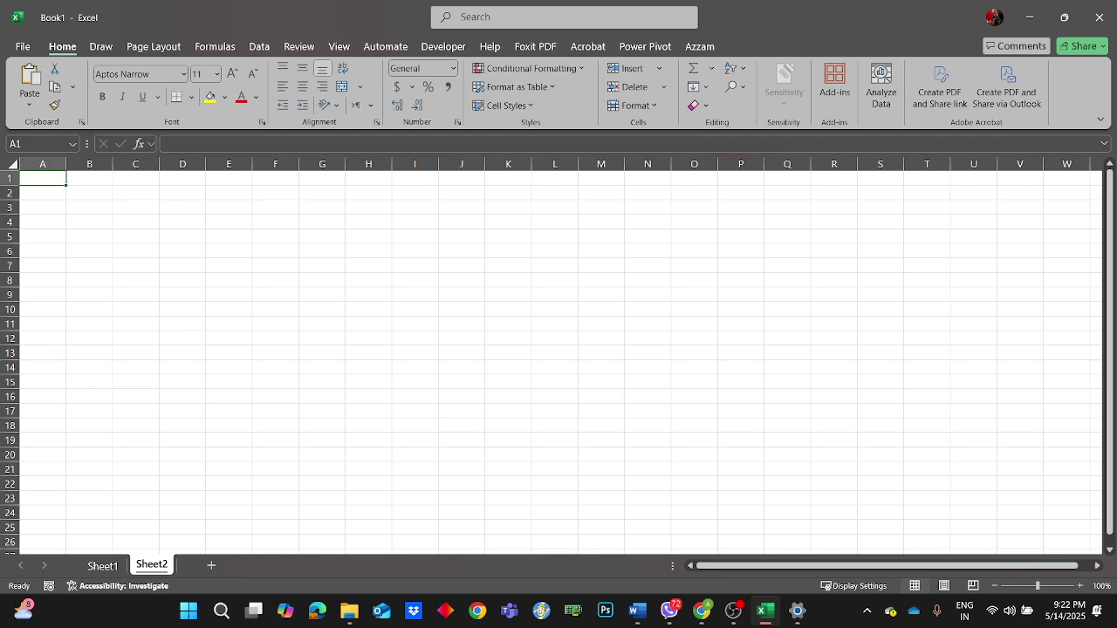
click(101, 567)
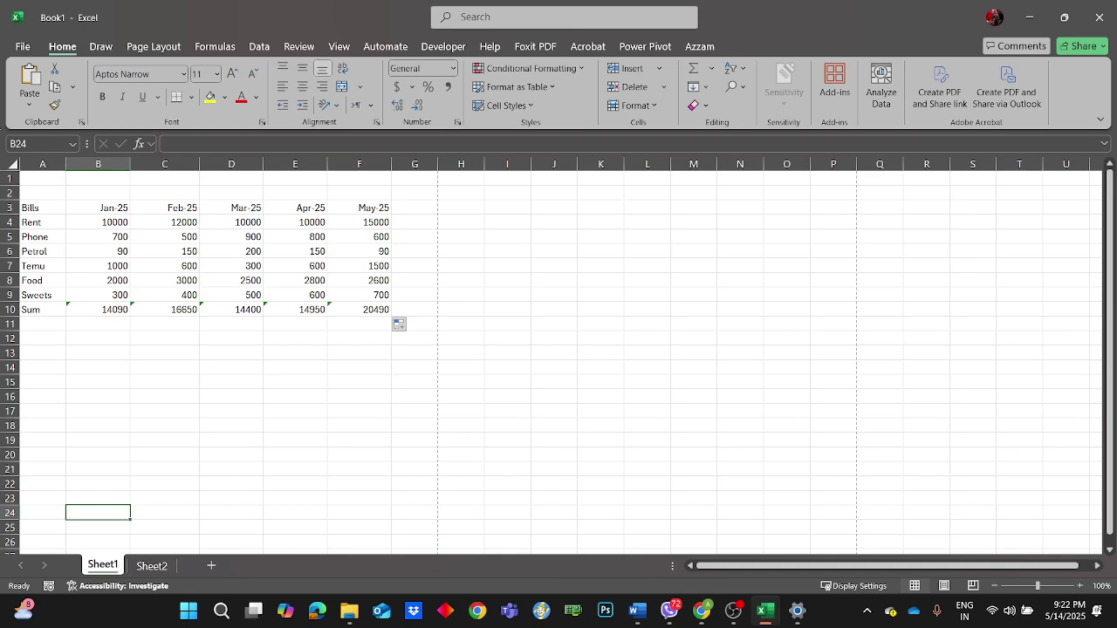
scroll(194, 265, down, 2)
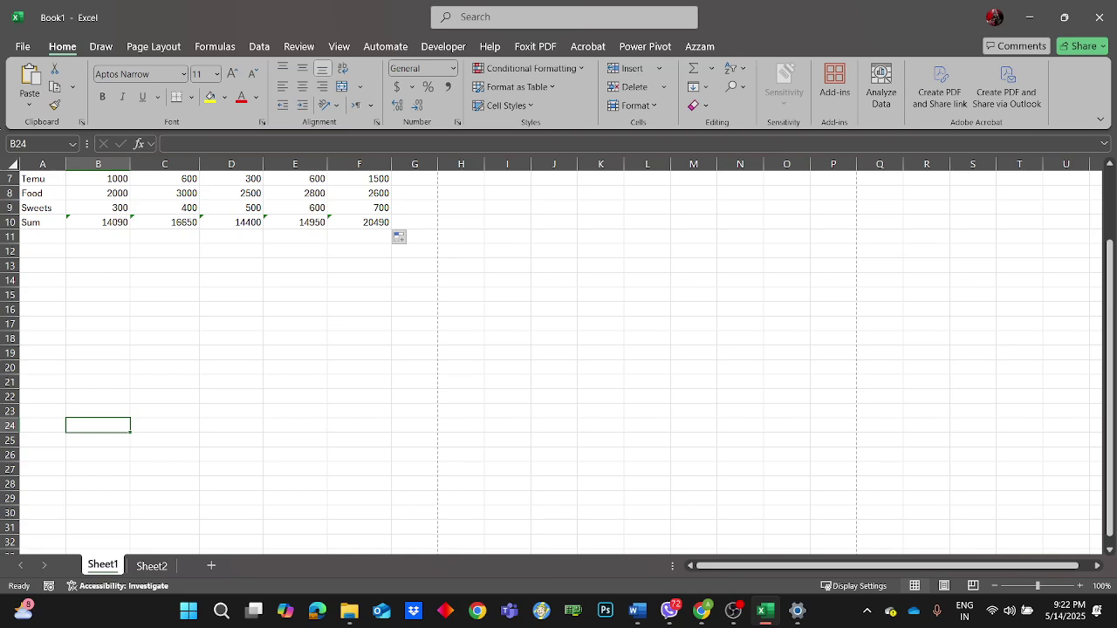
scroll(193, 478, up, 2)
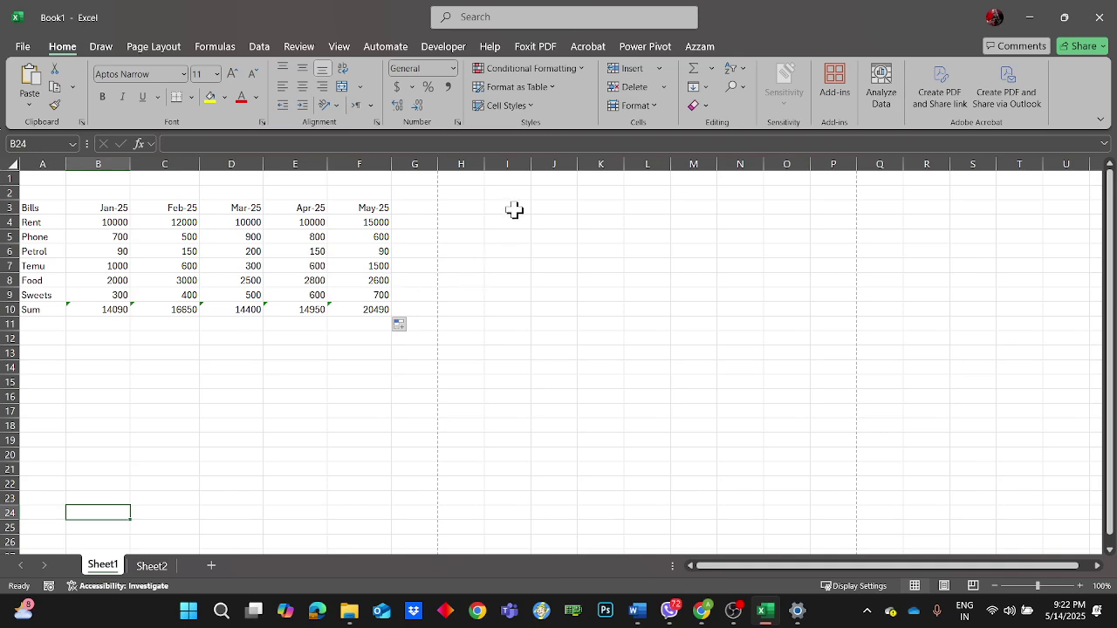
click(431, 225)
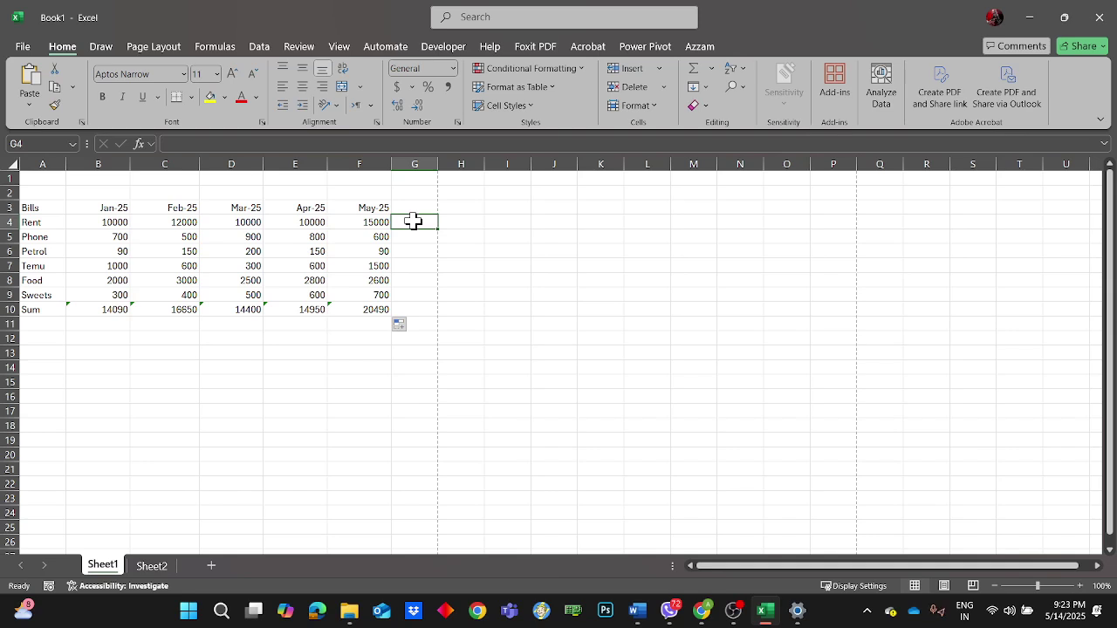
text(=)
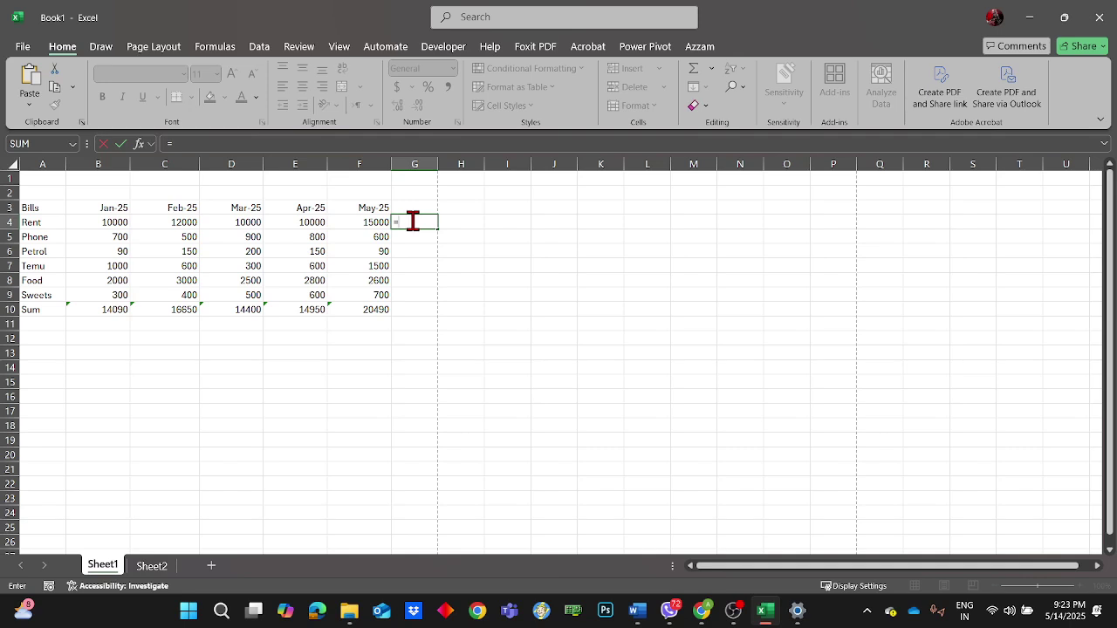
click(414, 206)
key(Escape)
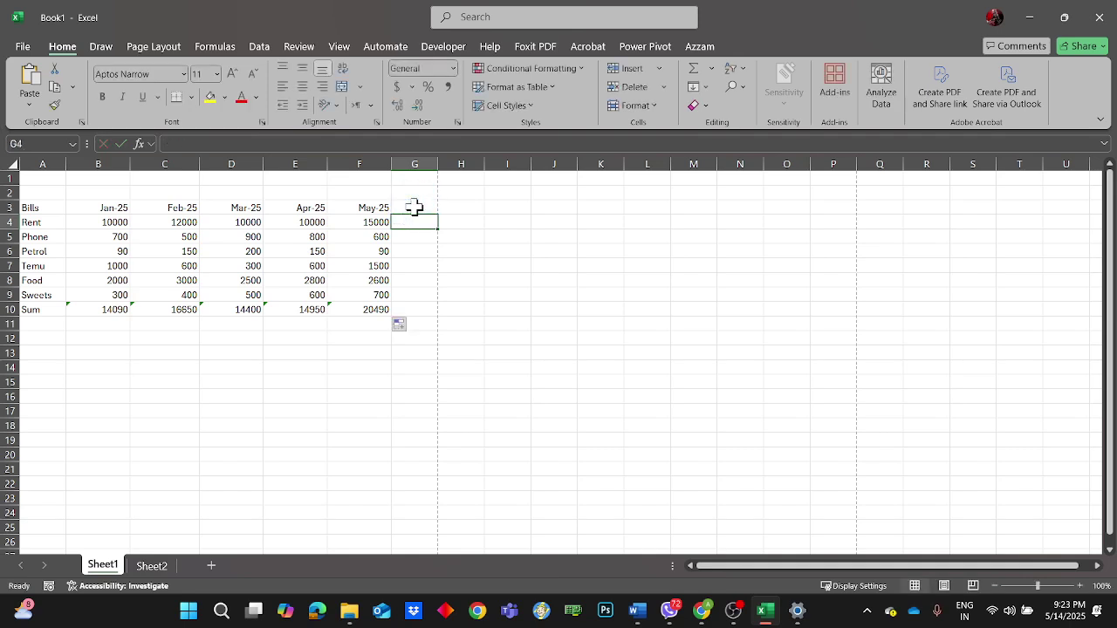
- Add the heading Total in G3 and sum the Rent amounts B4:F4 in G4 with a SUM formula
click(414, 207)
text(Total)
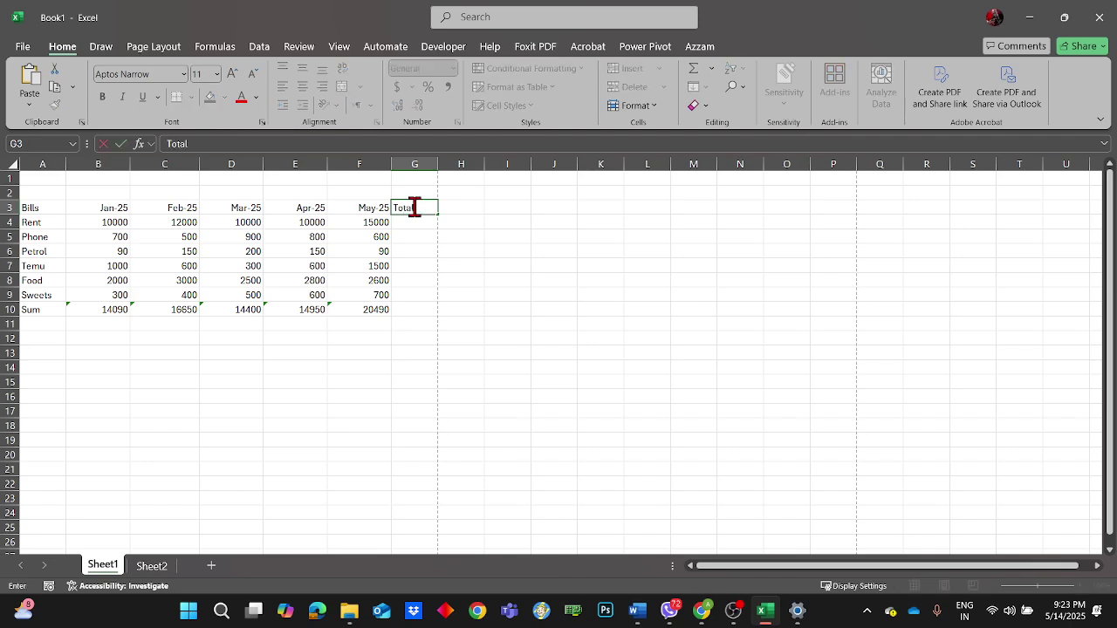
key(Return)
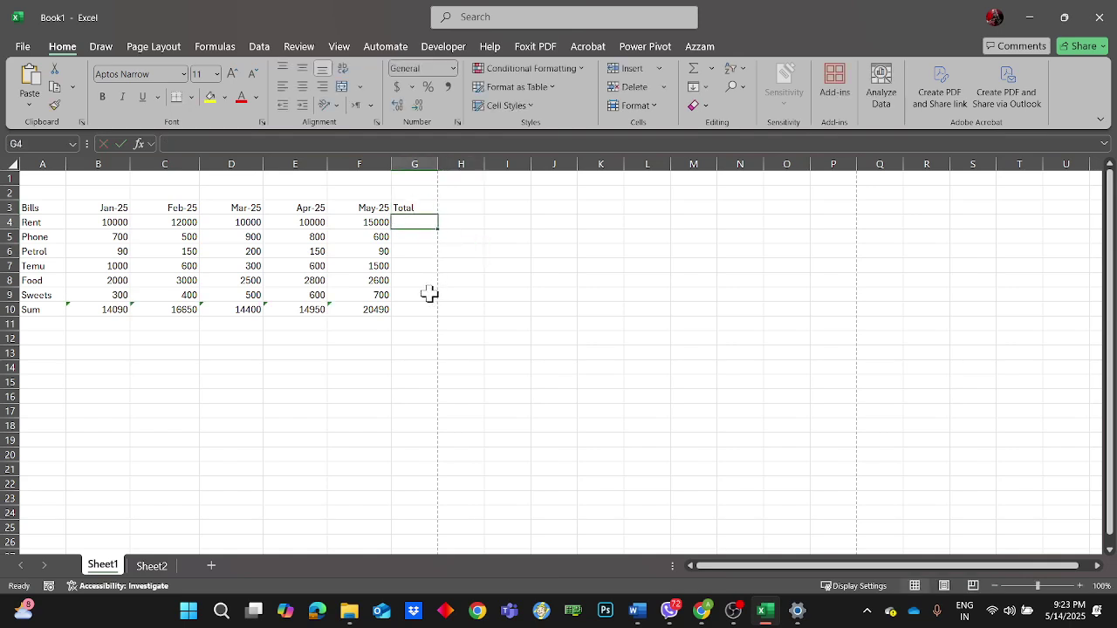
text(=)
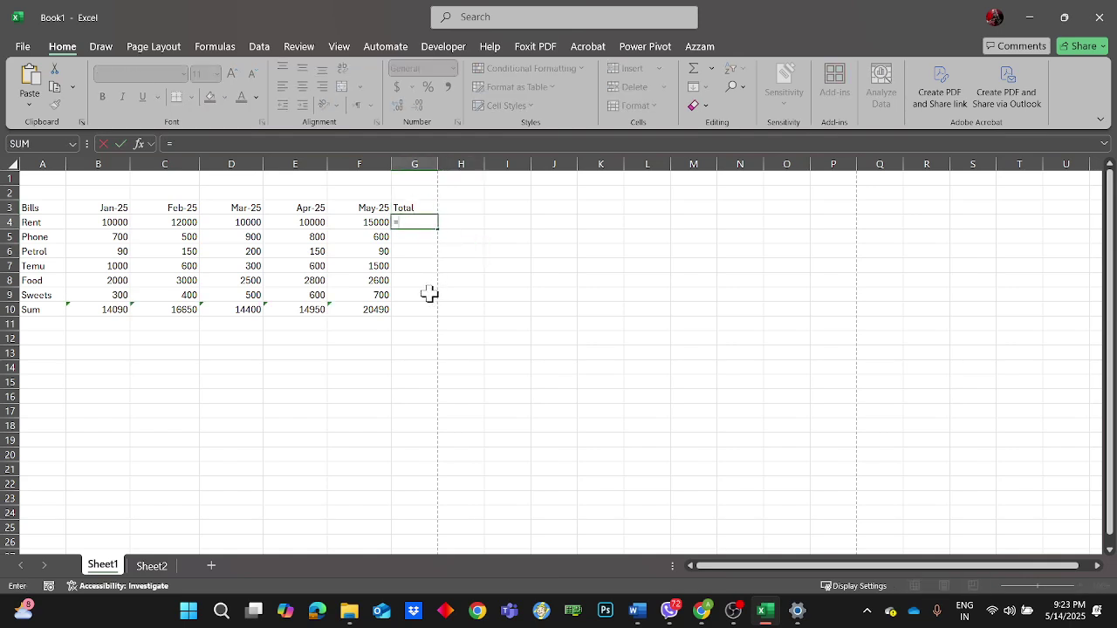
text(sum)
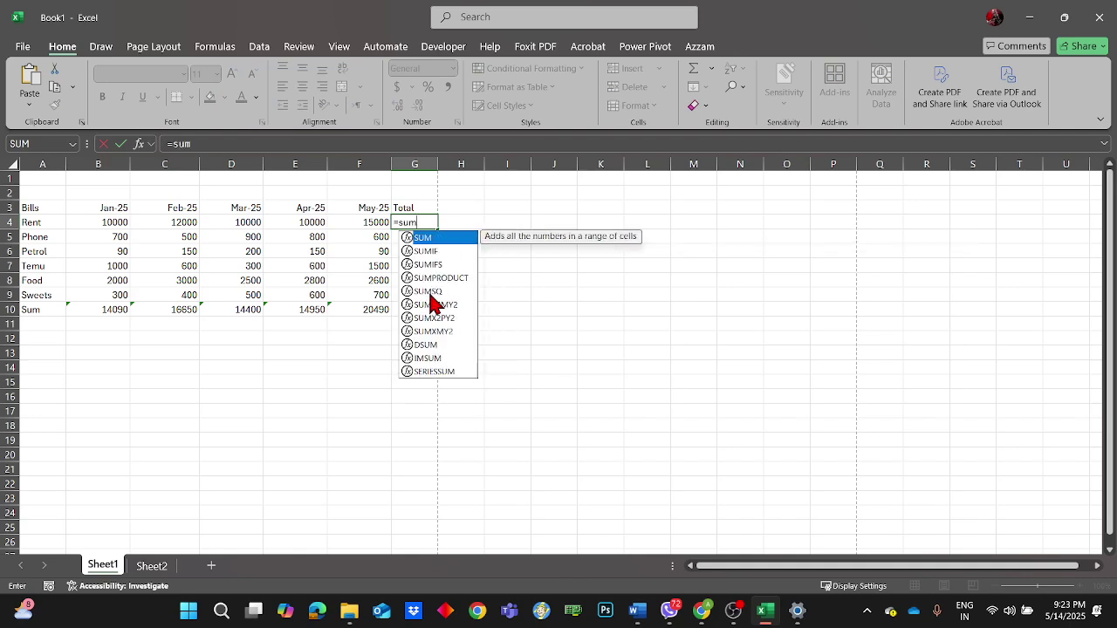
text(()
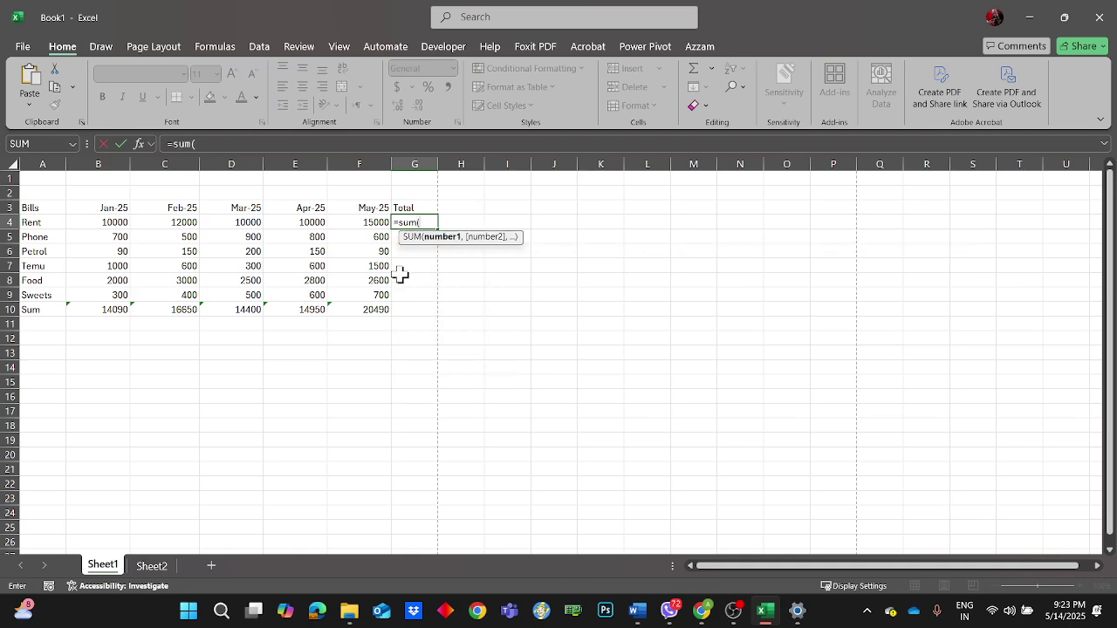
drag(99, 219, 368, 218)
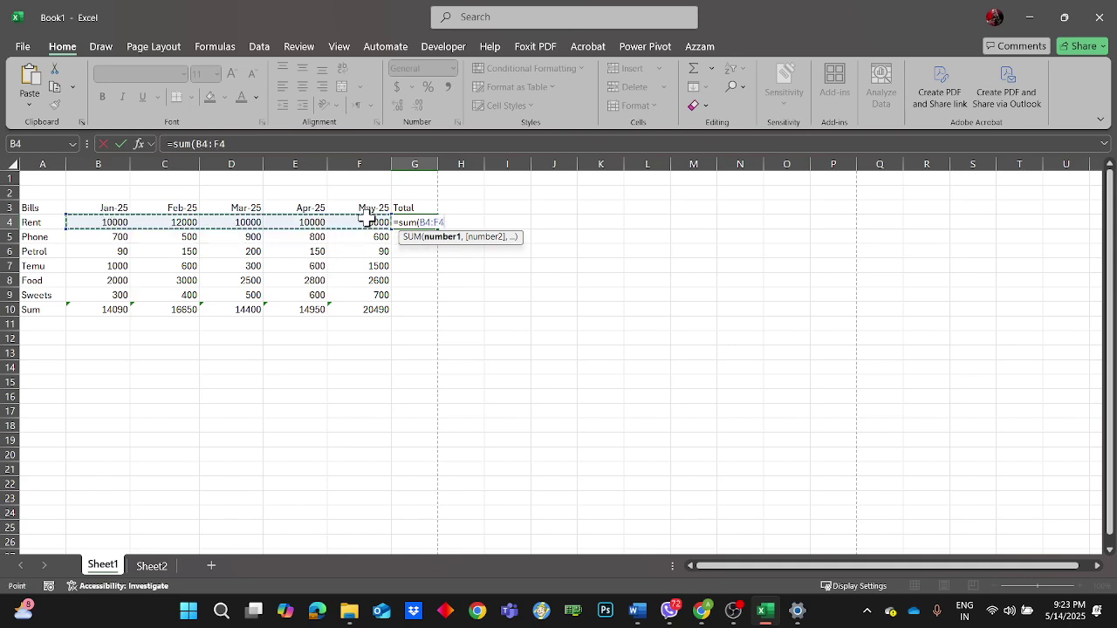
key(Return)
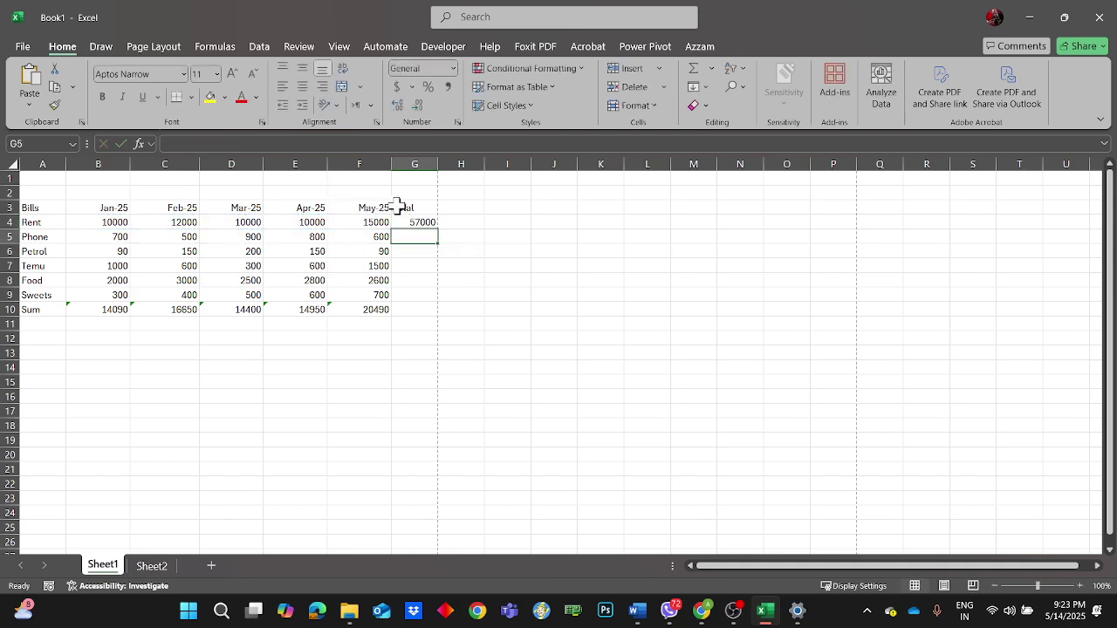
- Fill the G4 SUM formula down the Total column through G10, including the Sum row
click(425, 222)
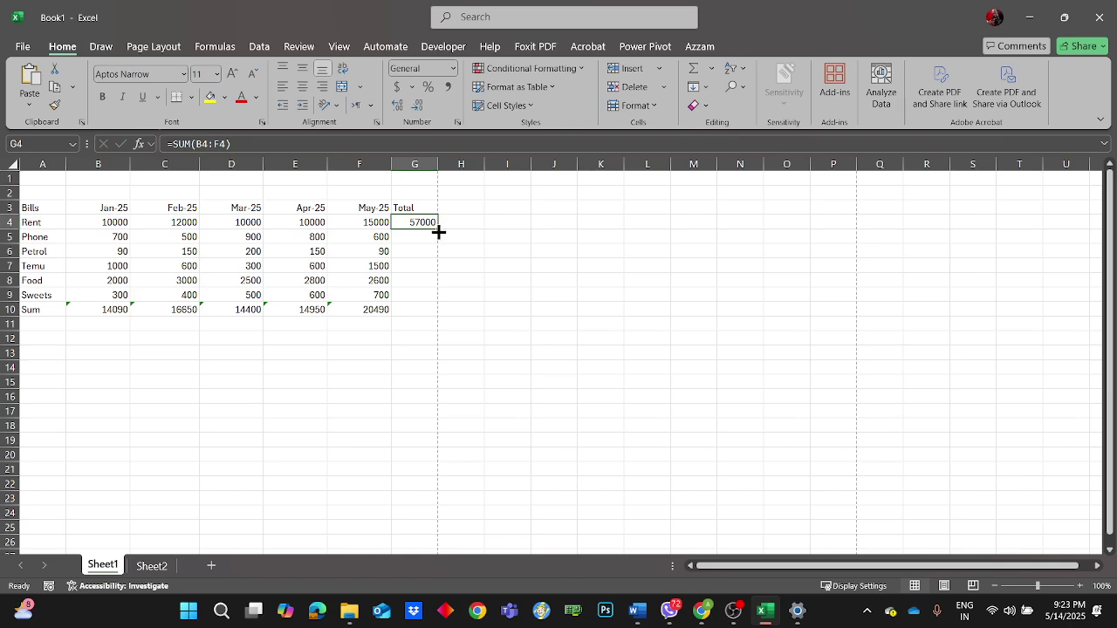
drag(437, 229, 431, 297)
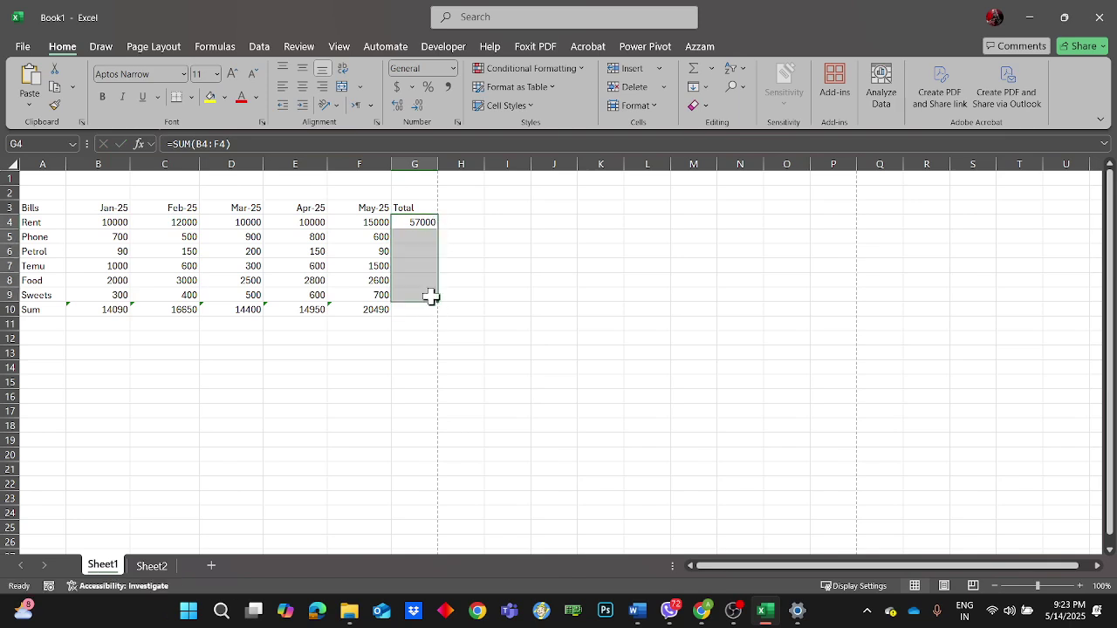
click(518, 252)
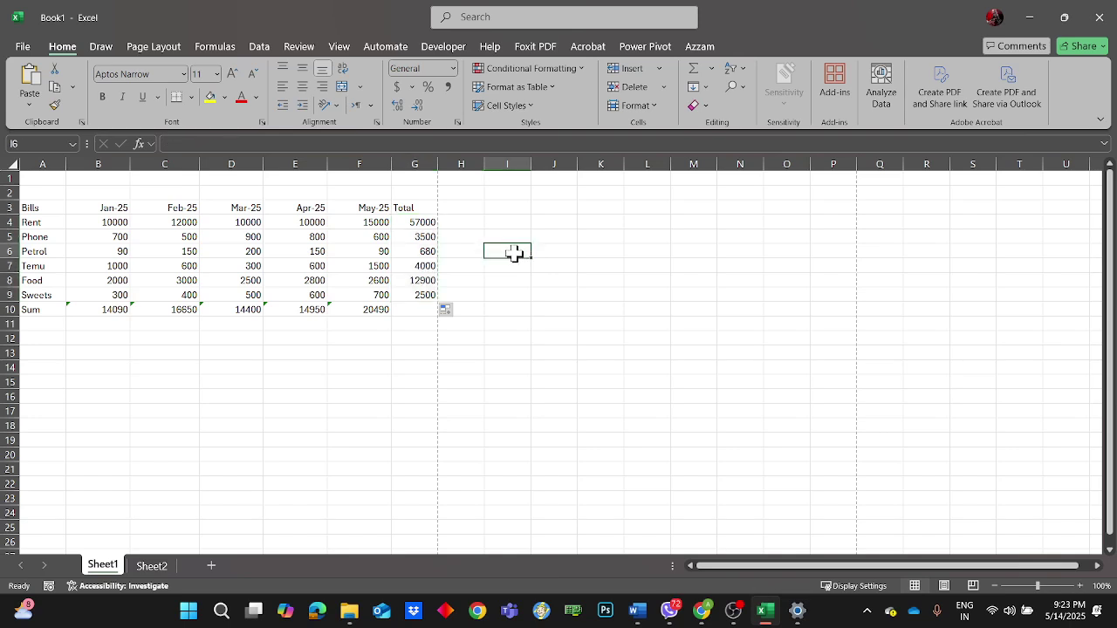
click(488, 338)
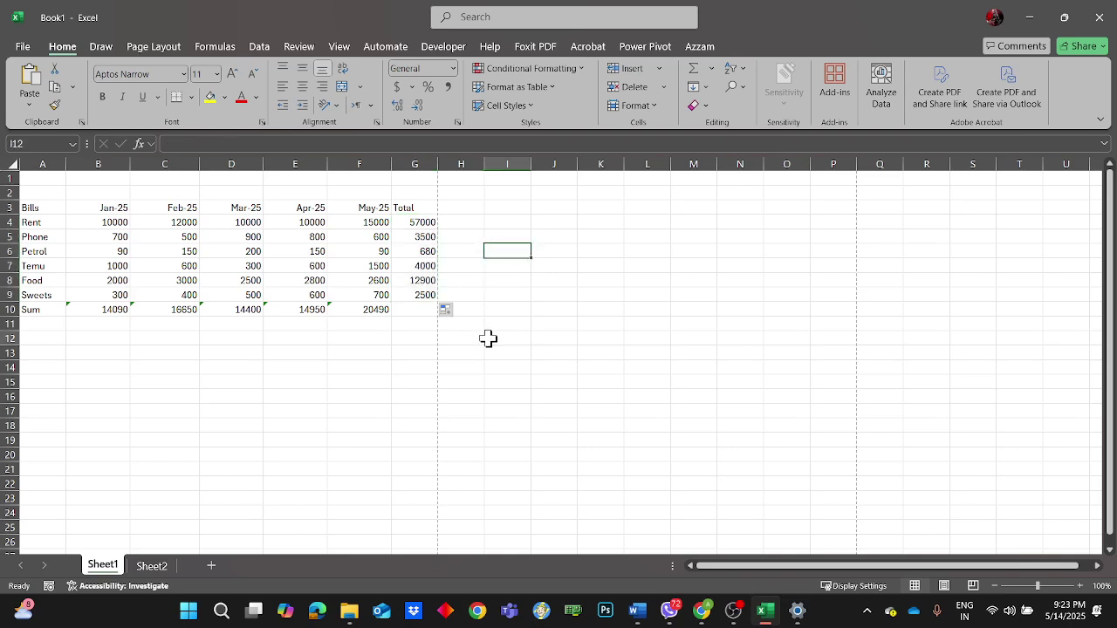
click(412, 296)
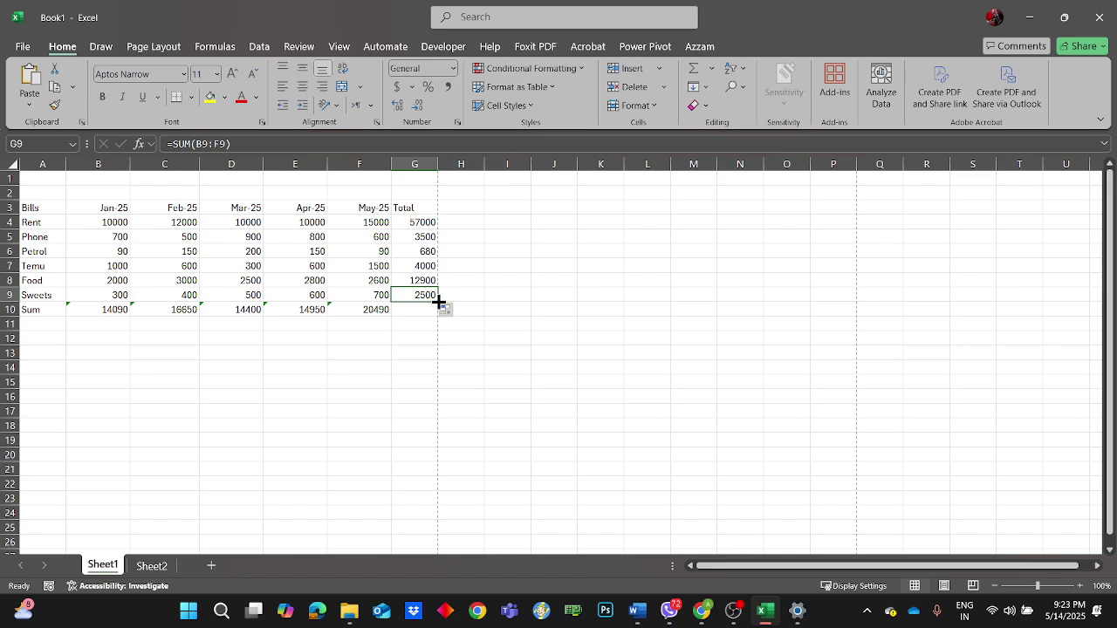
drag(439, 301, 434, 320)
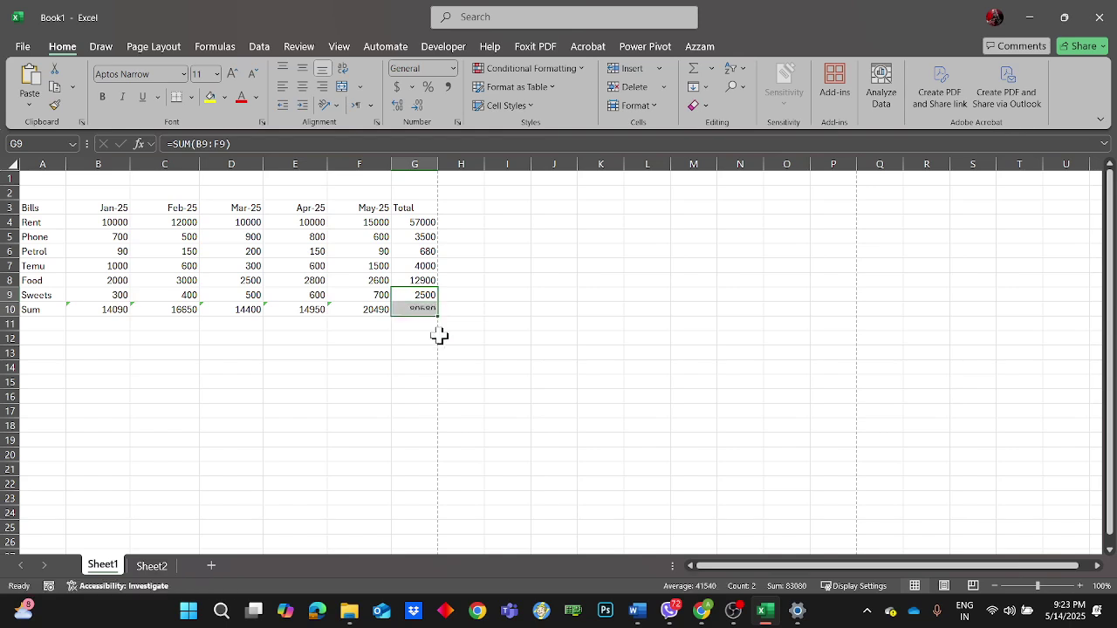
click(470, 397)
- Clear the grand total in G10 and undo the deletion
click(421, 308)
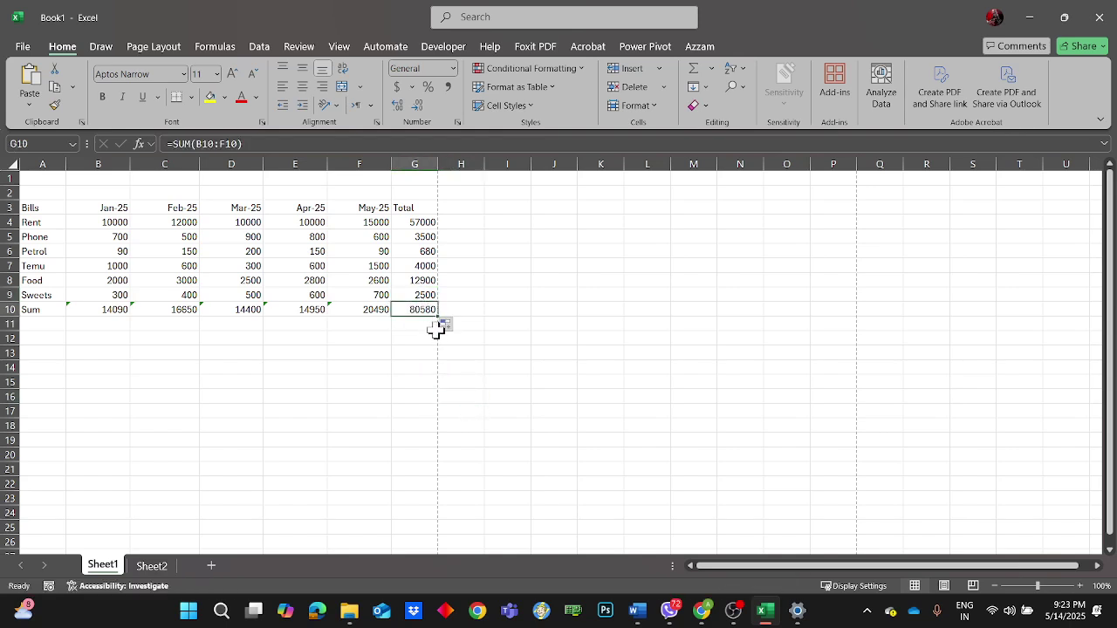
key(Delete)
click(459, 222)
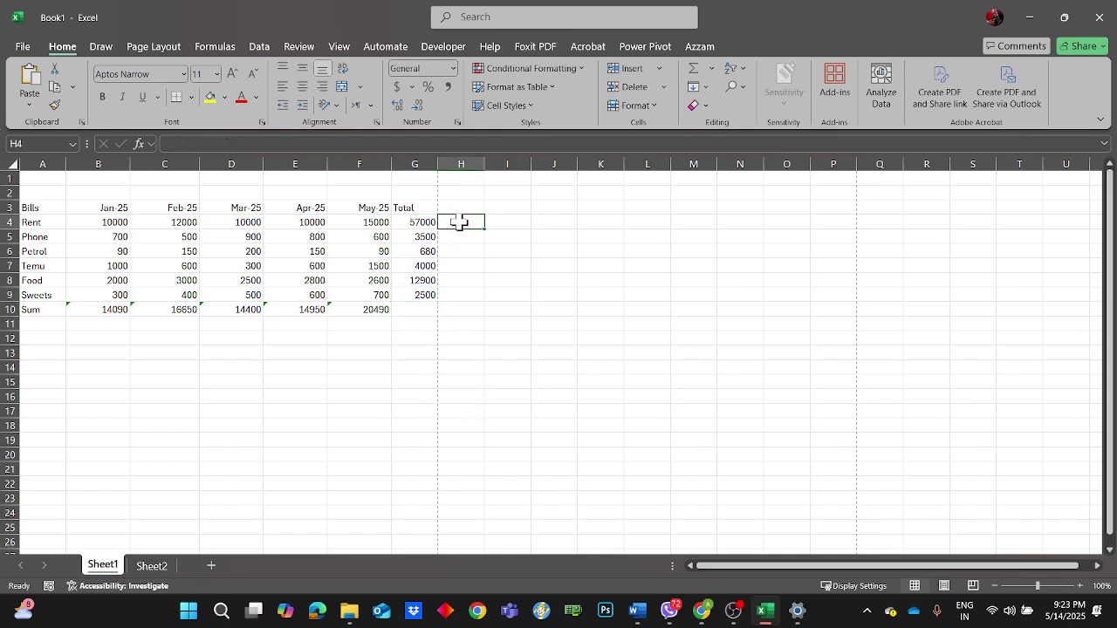
click(414, 311)
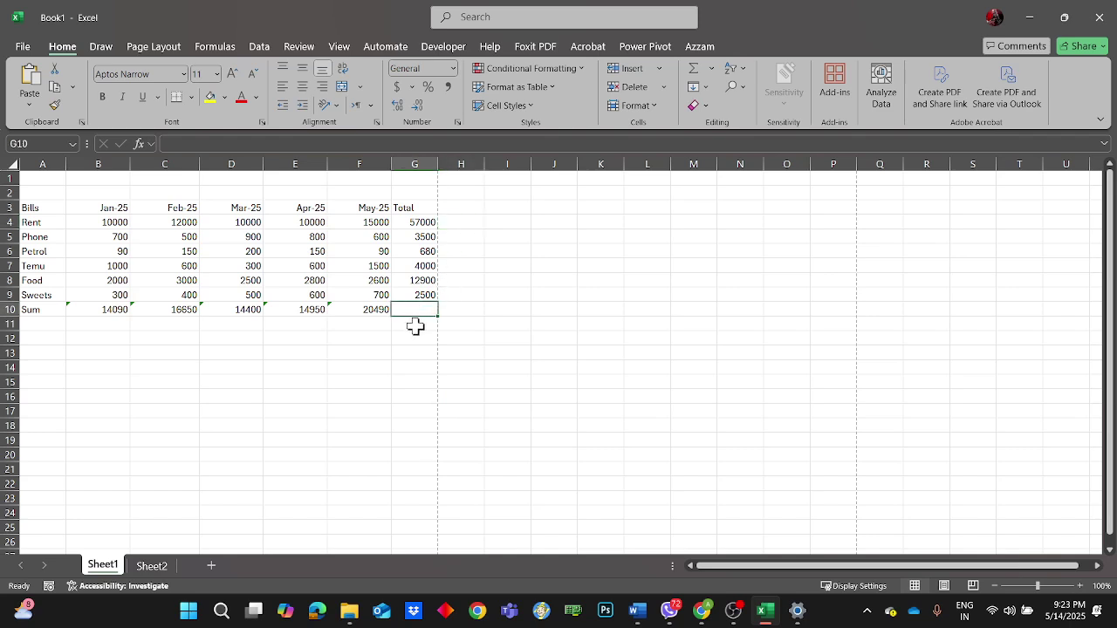
key(ctrl+z)
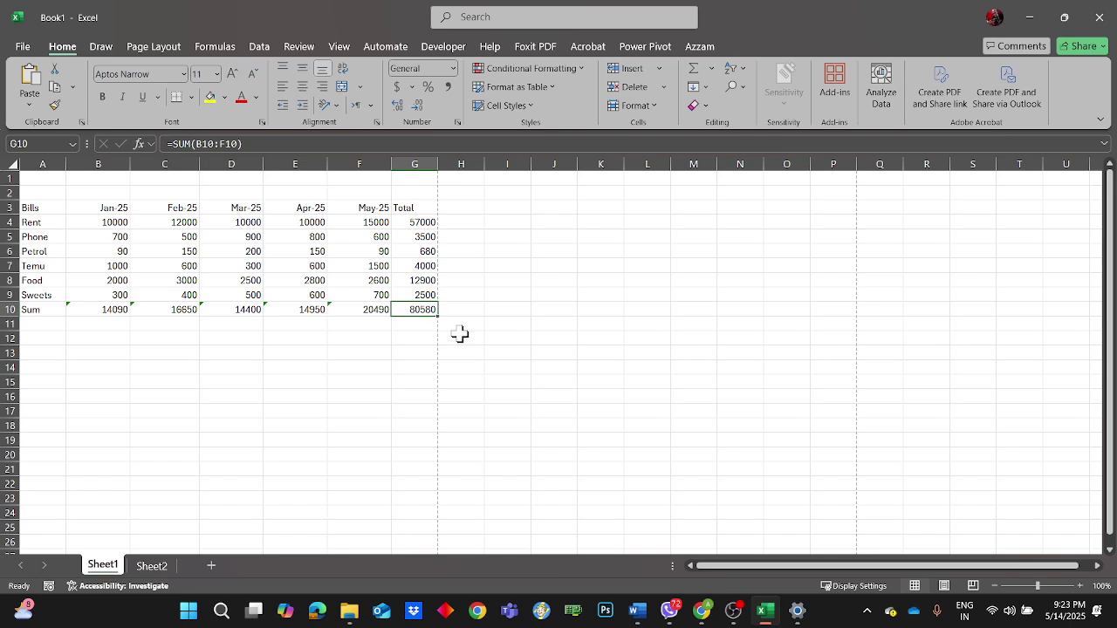
drag(105, 312, 374, 310)
click(429, 310)
click(445, 207)
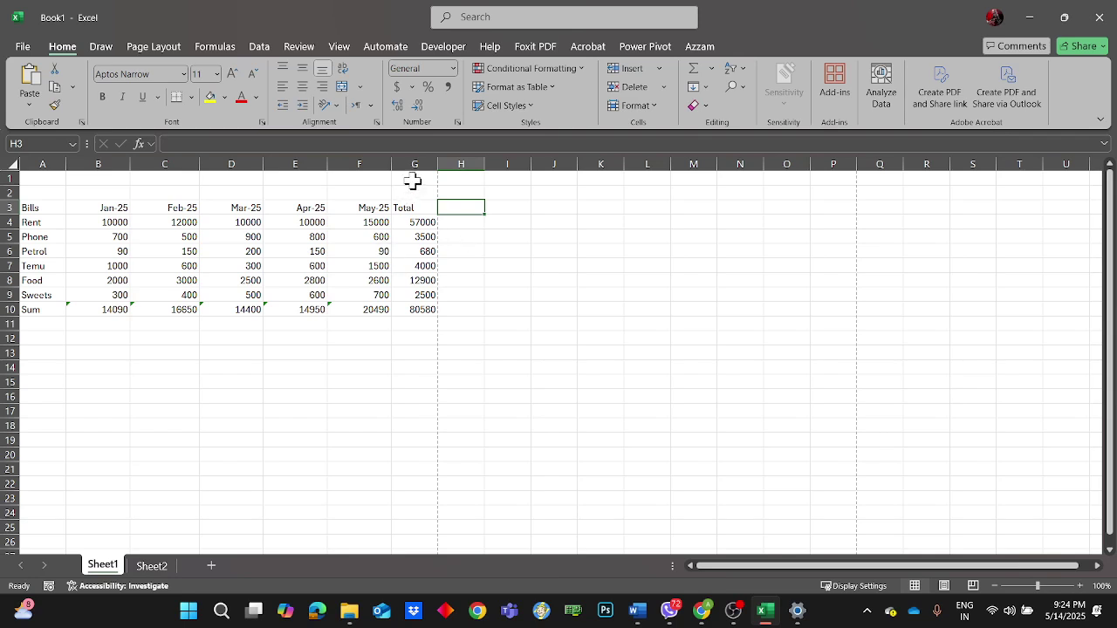
- Autofit the widths of columns B through G and undo the width change
drag(411, 164, 125, 162)
click(130, 166)
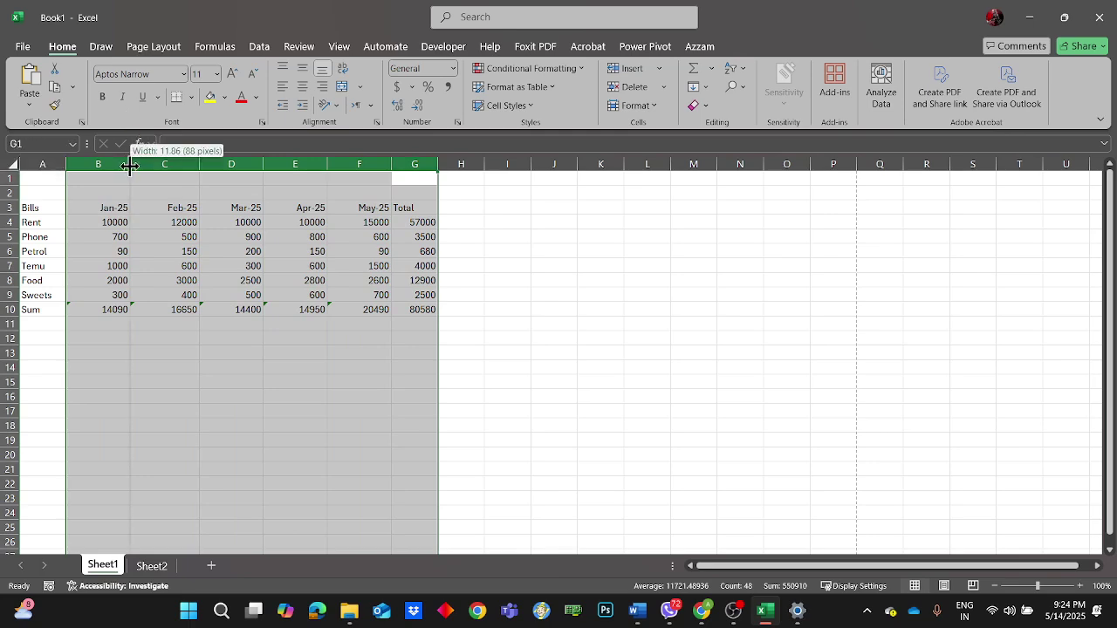
double_click(130, 165)
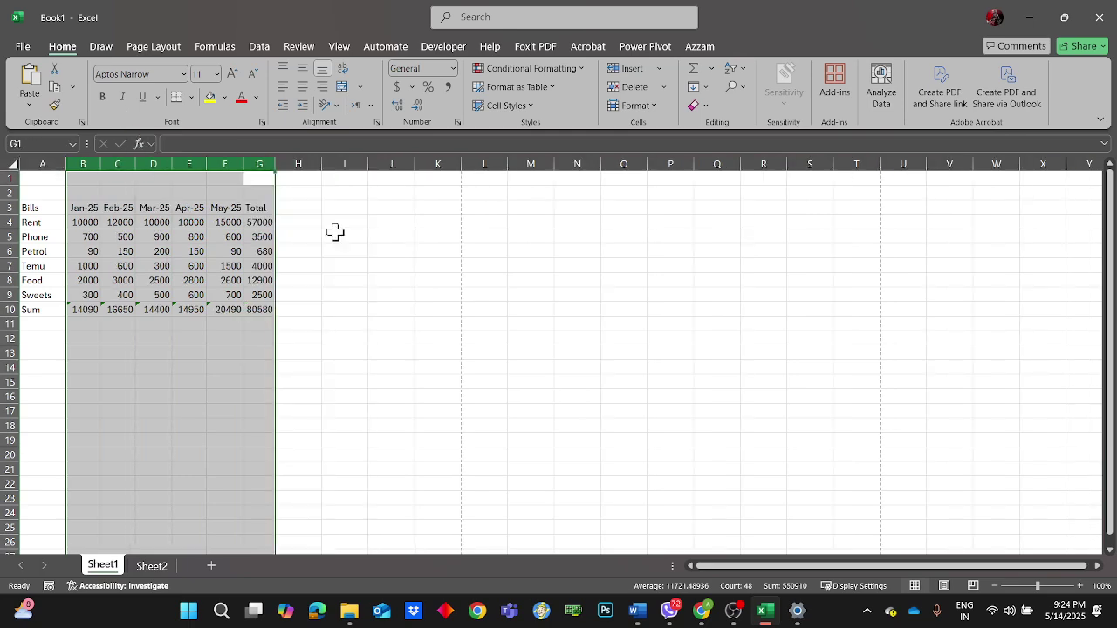
key(ctrl+z)
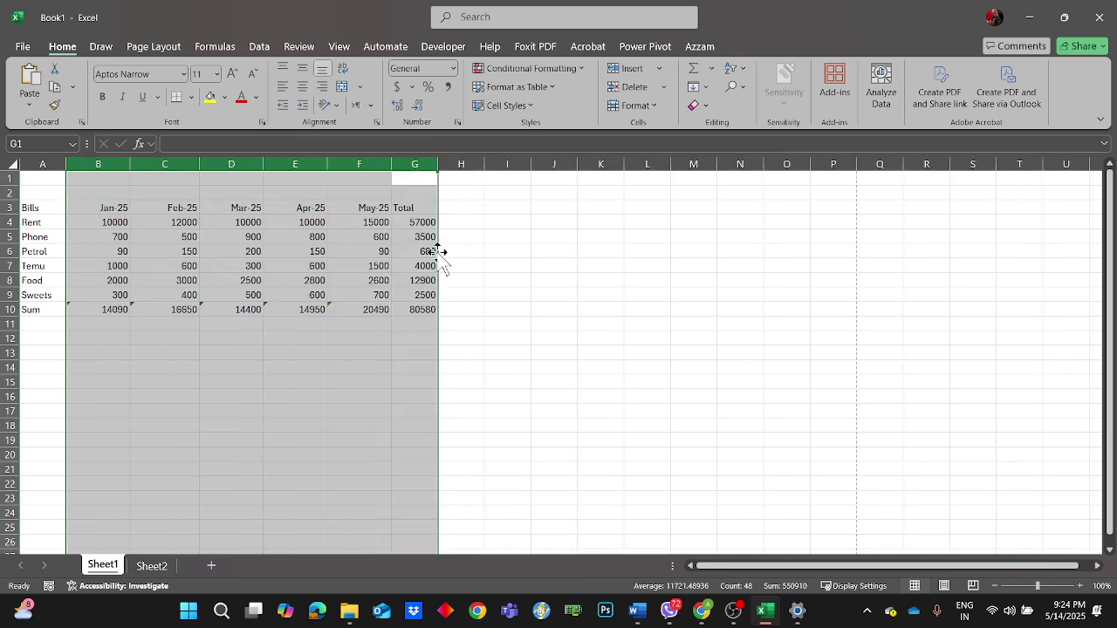
click(475, 255)
- Enter the heading Percentage in H3 and widen column H slightly to fit it
click(461, 210)
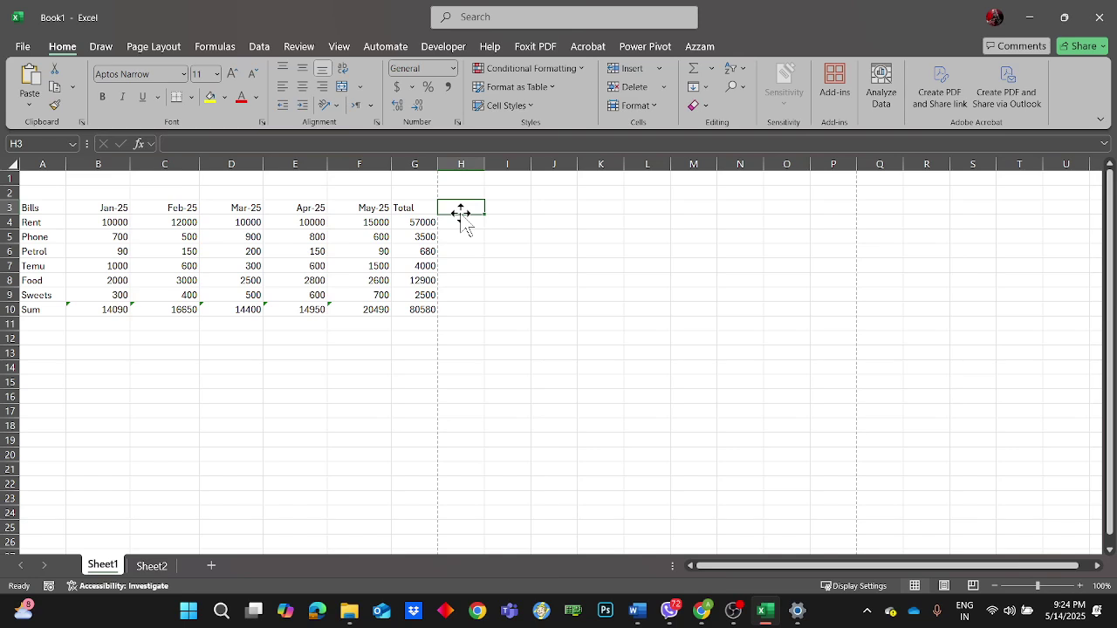
text(Per)
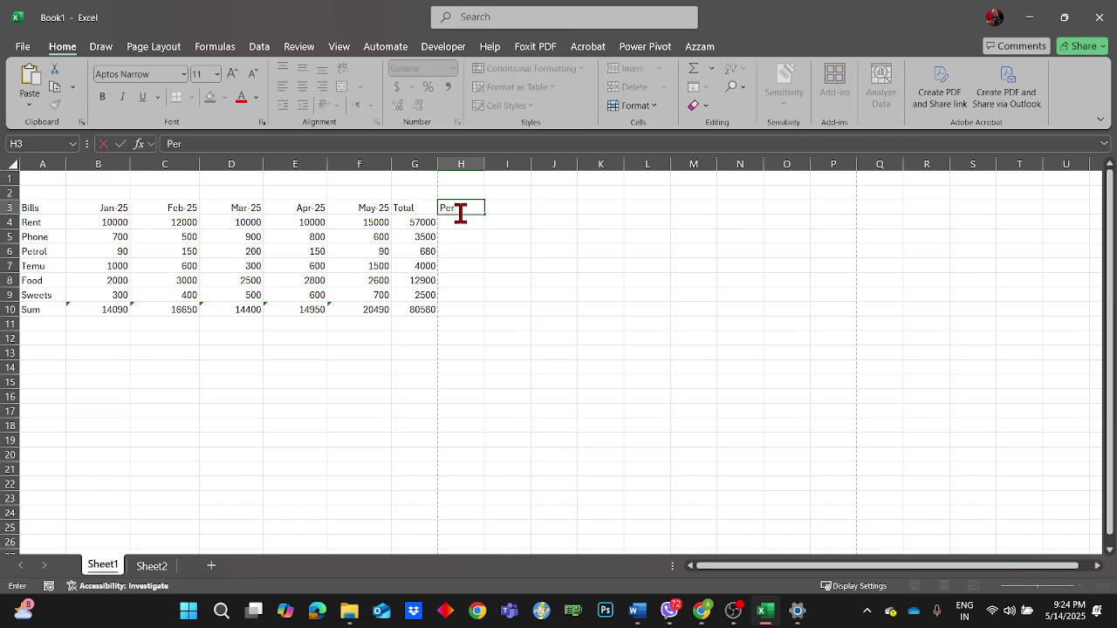
text(centage)
click(462, 236)
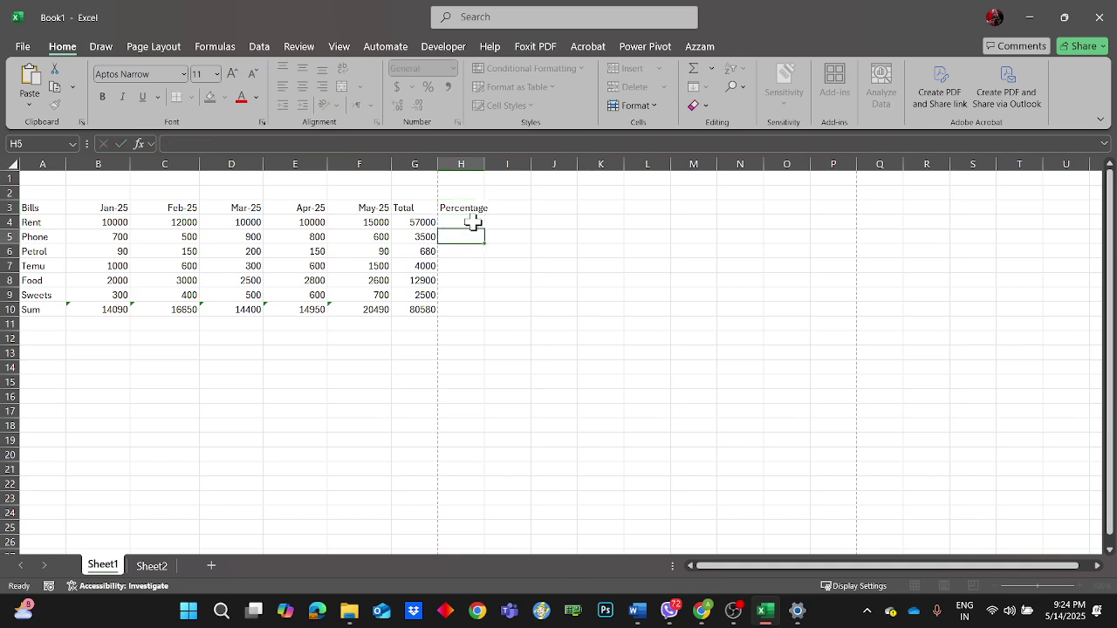
drag(486, 164, 493, 164)
- Begin a formula in H4 that divides the Rent total G4 by the grand total G10
click(472, 221)
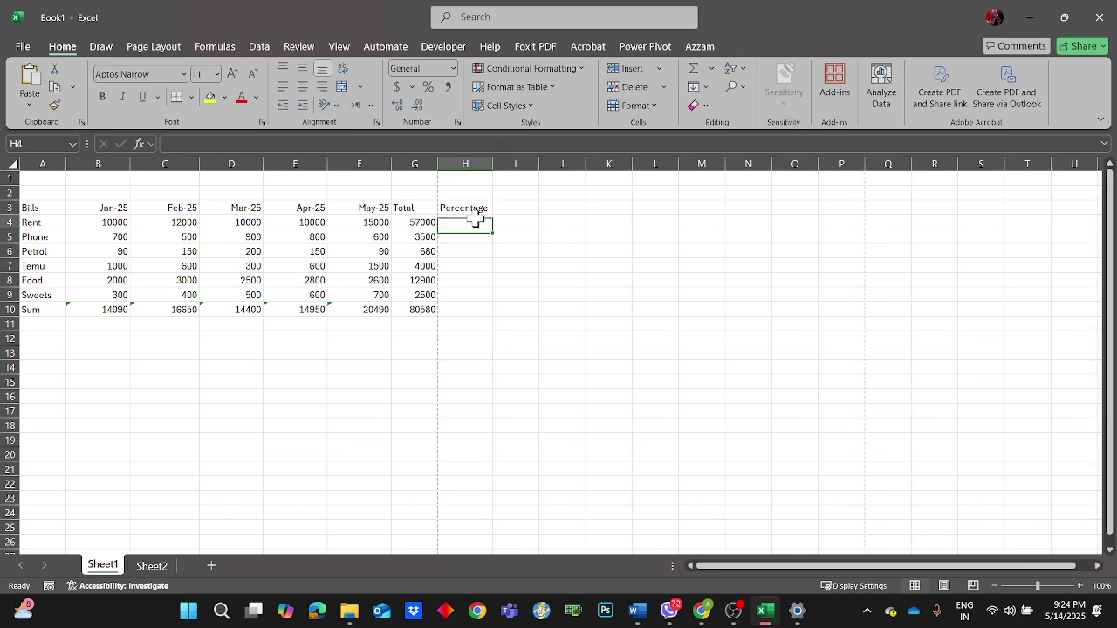
text(=)
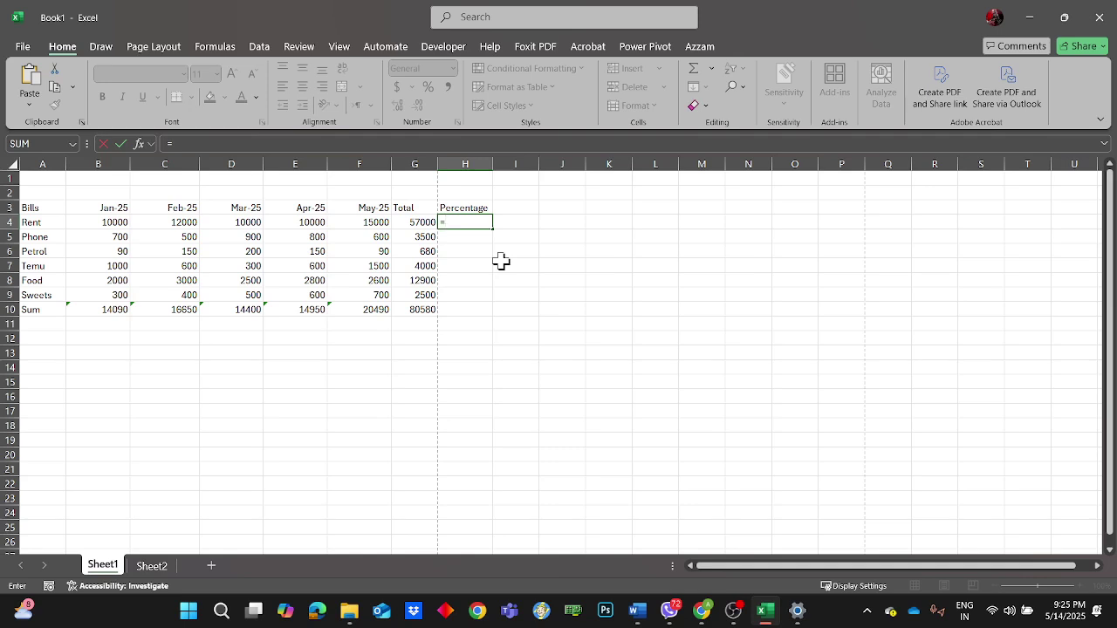
click(414, 224)
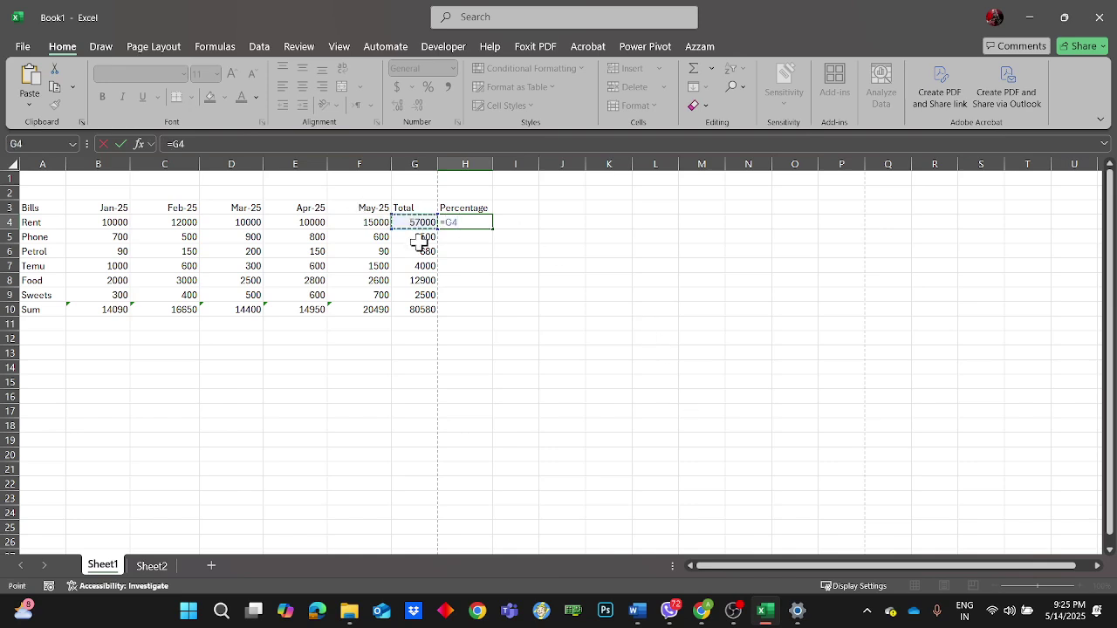
text(/)
click(417, 309)
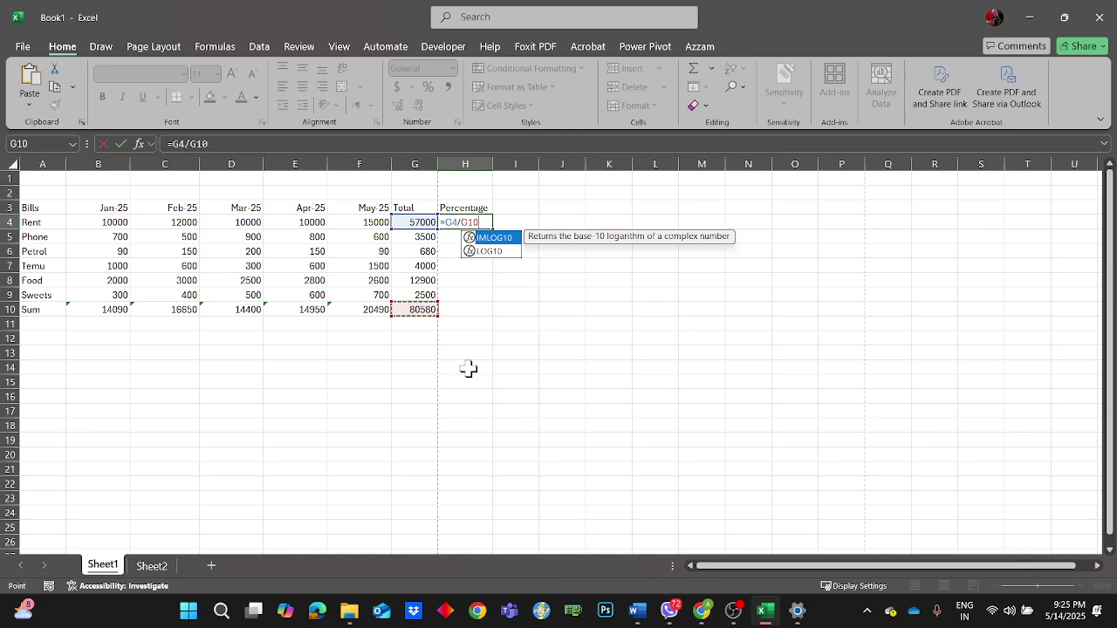
key(Left)
key(Left)
key(Left)
key(Right)
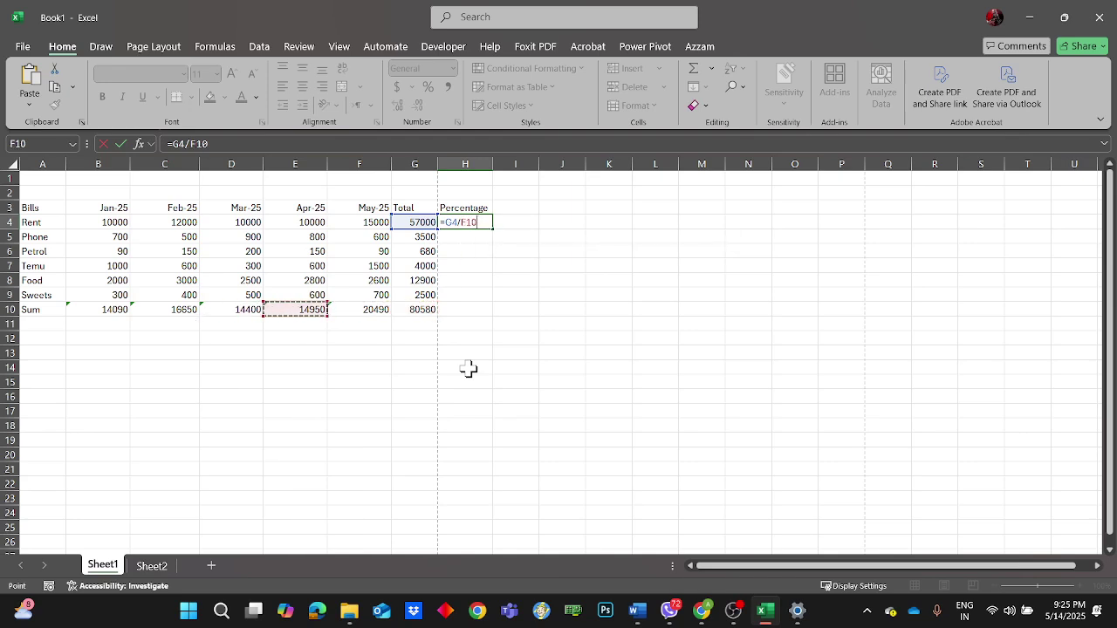
key(Right)
key(Right)
key(Right)
key(Left)
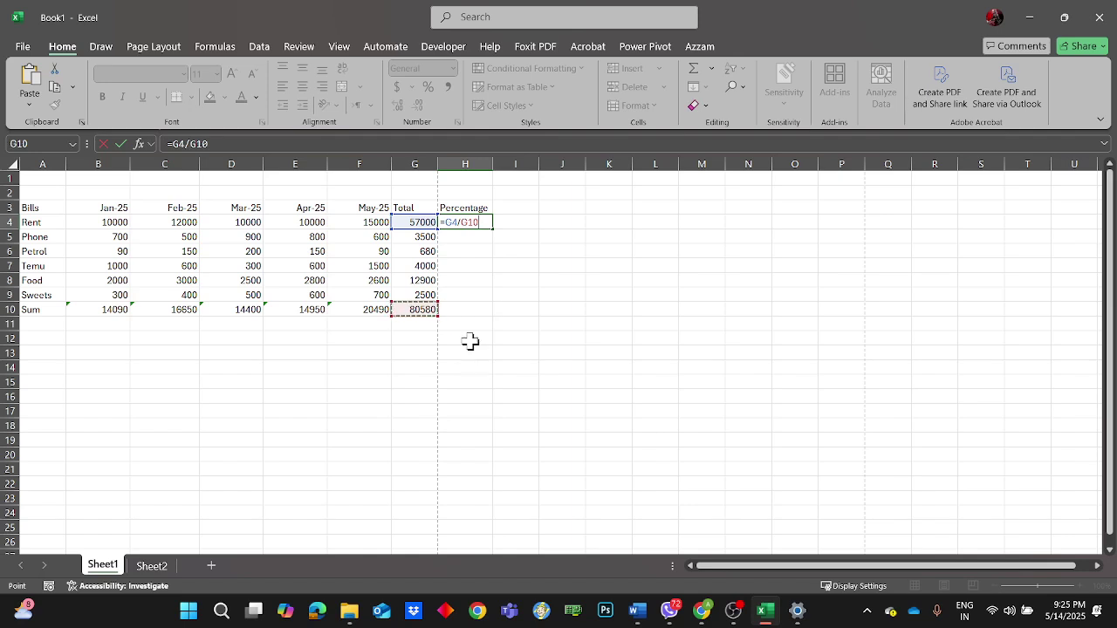
- Enclose the H4 division in parentheses and multiply it by 100, completing the formula as =(G4/G10)*100
click(446, 225)
text(()
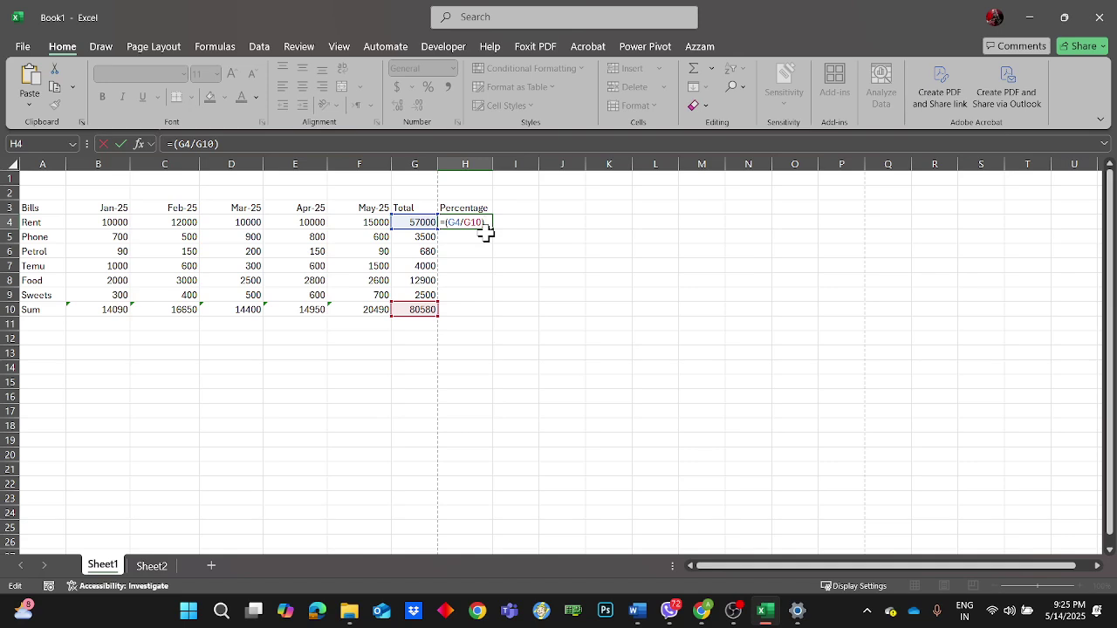
text(00)
key(Return)
- Delete the percentage formula from H4
click(471, 223)
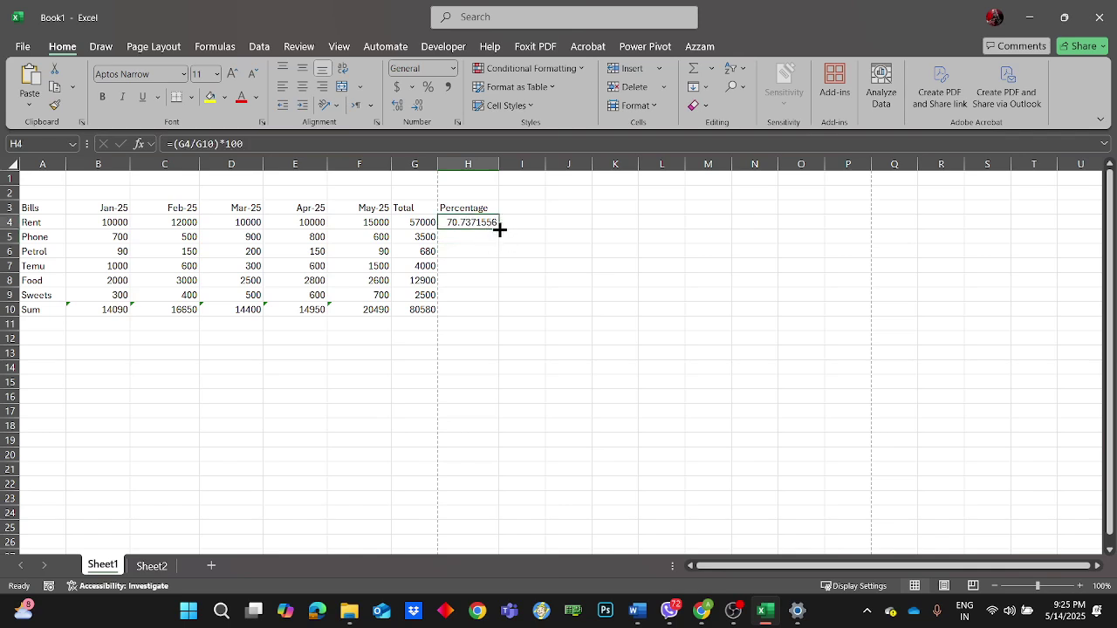
mouse_move(498, 227)
mouse_down()
mouse_move(506, 282)
mouse_move(487, 245)
mouse_move(493, 219)
mouse_up()
click(568, 232)
click(492, 221)
key(BackSpace)
click(758, 281)
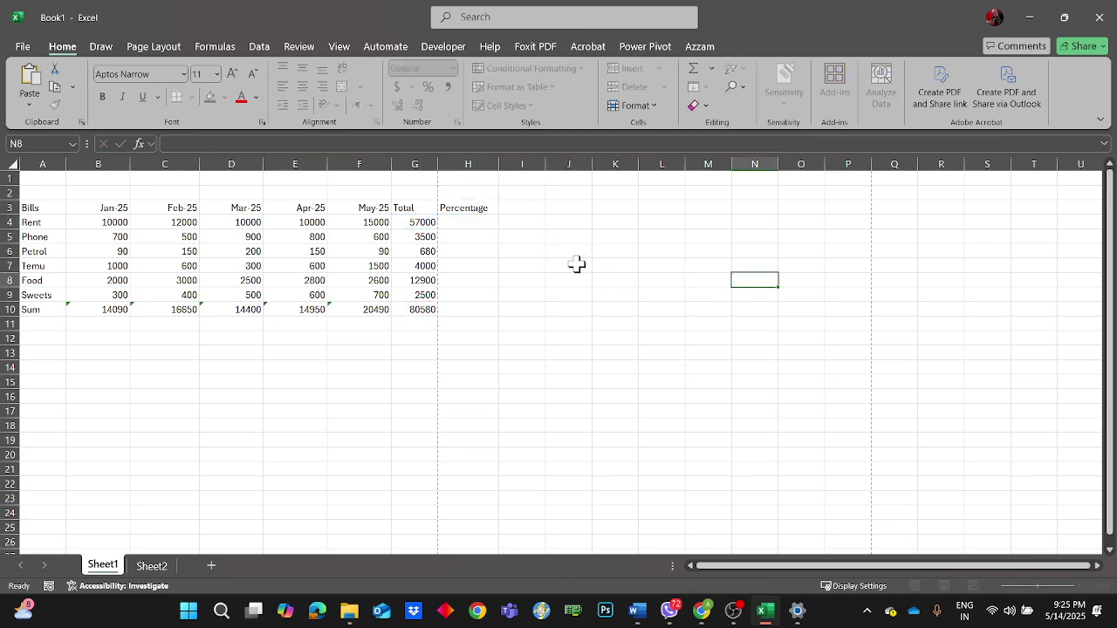
- Enter the formula =G4/G10 in H4 to calculate Rent's share of the grand total
click(450, 222)
text(=)
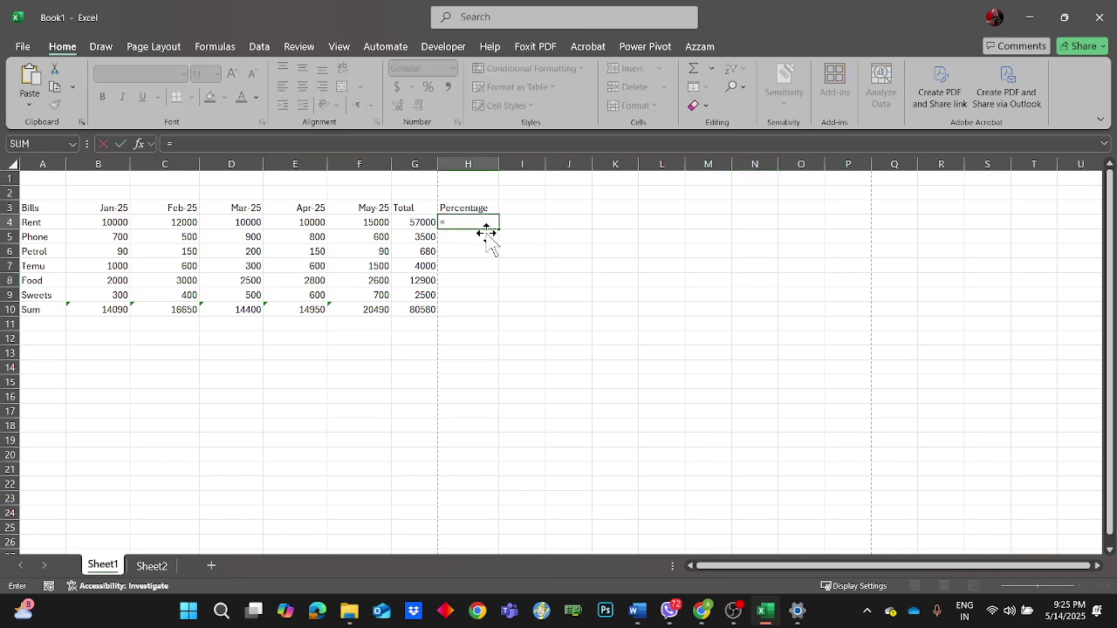
click(411, 310)
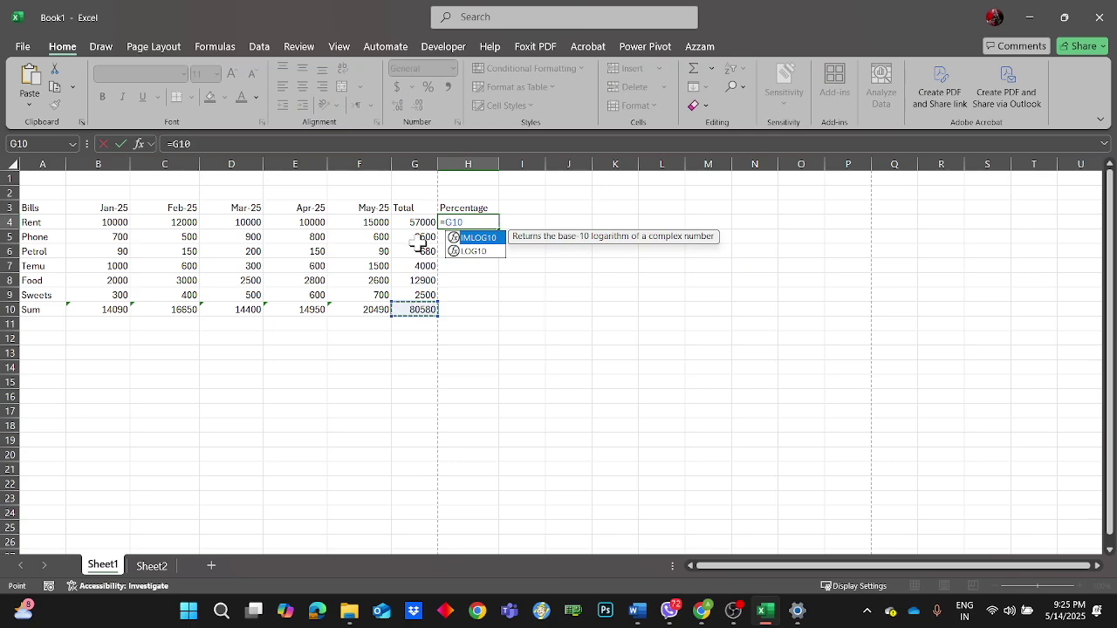
key(BackSpace)
key(BackSpace)
key(BackSpace)
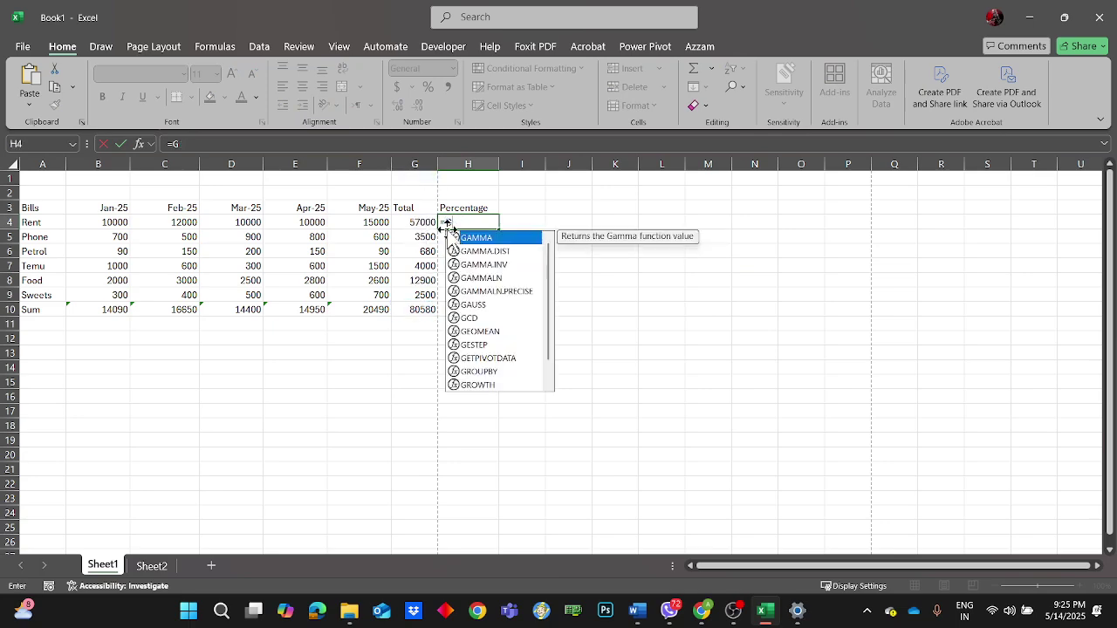
click(431, 221)
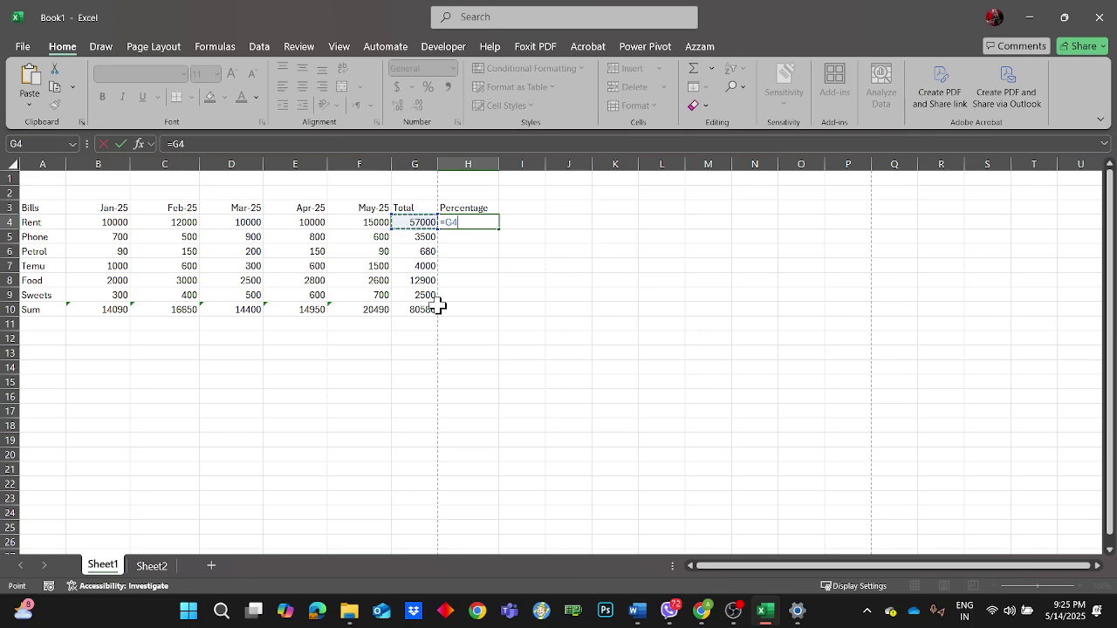
text(/)
click(410, 310)
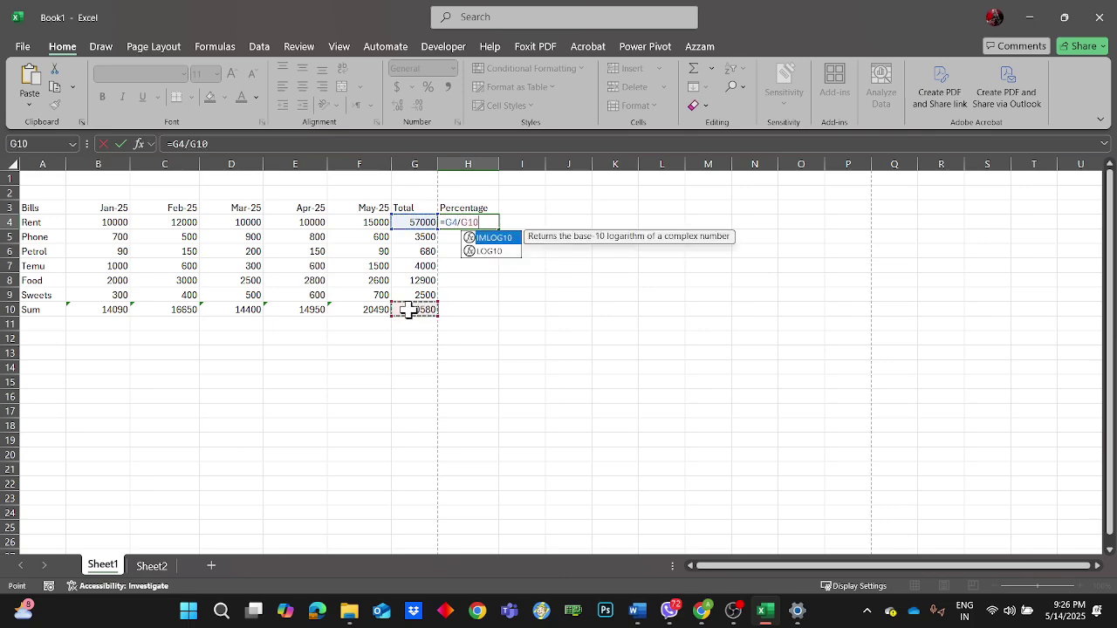
key(Return)
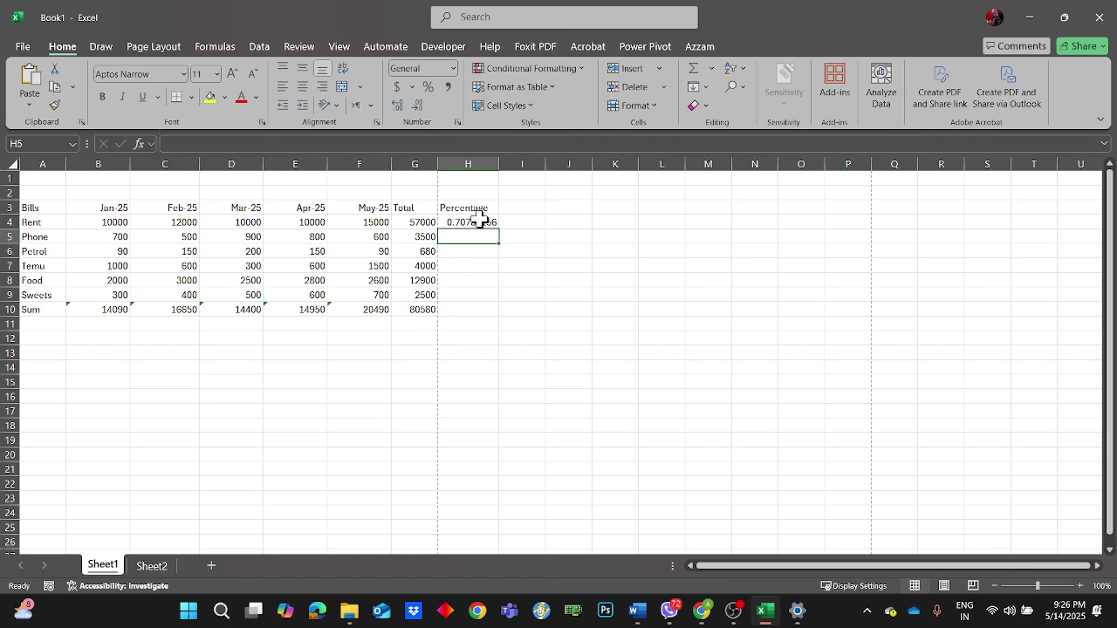
- Try to fill the Rent percentage formula from H4 down through H9, and undo the fill
click(476, 222)
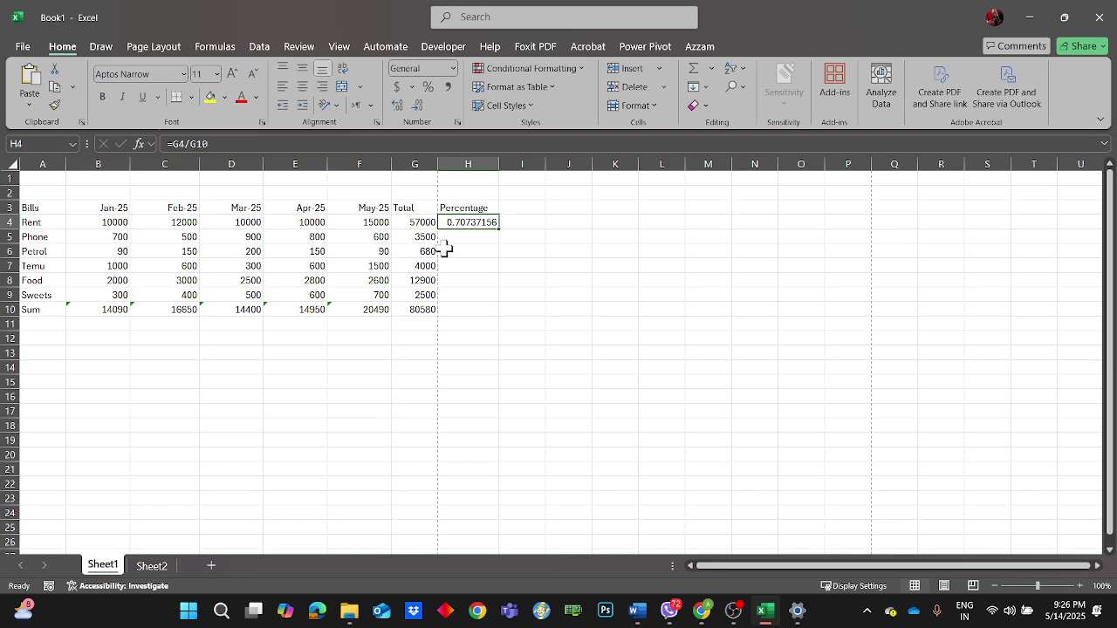
drag(501, 229, 512, 302)
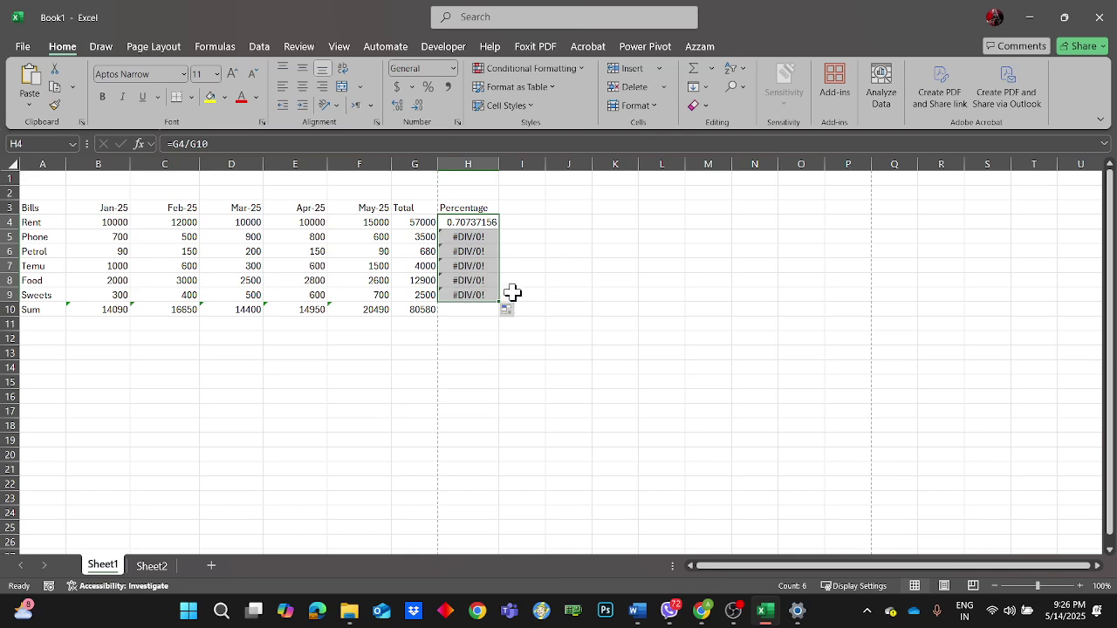
key(ctrl+z)
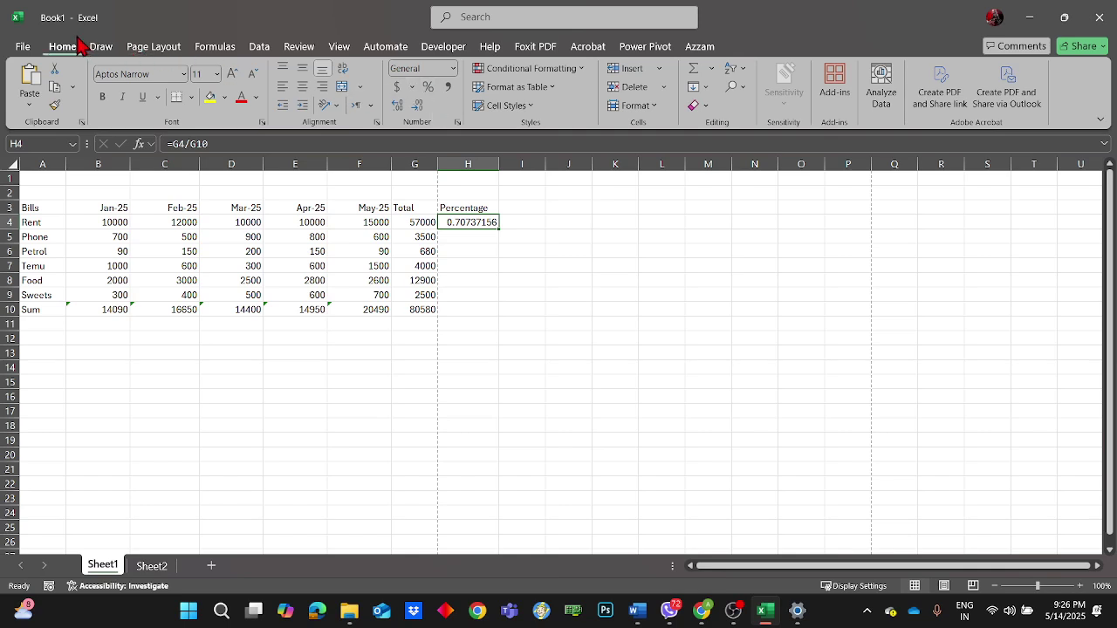
- Format the Rent result in H4 as a percentage and slightly narrow column H
click(429, 91)
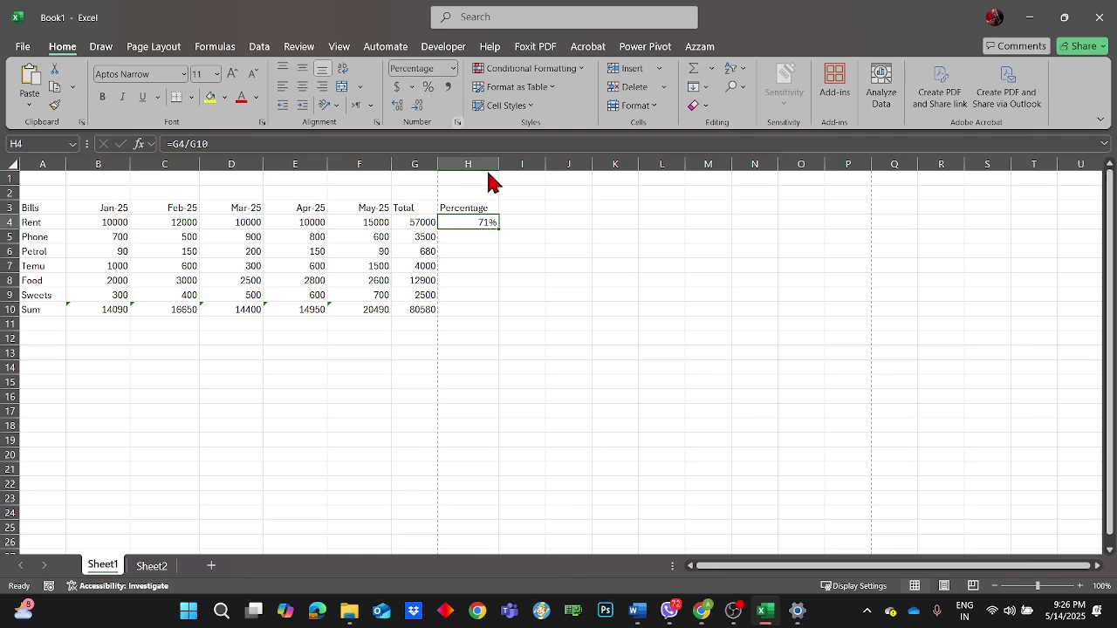
drag(498, 165, 493, 165)
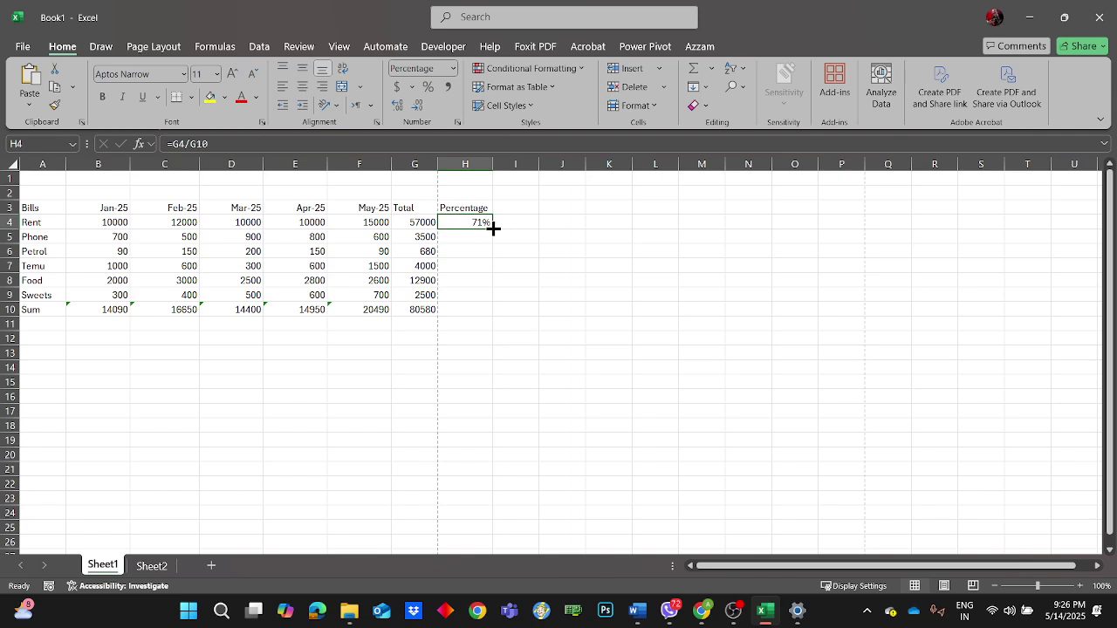
- Fill the percentage formula from H4 down through the Sweets row in H9
drag(493, 228, 498, 301)
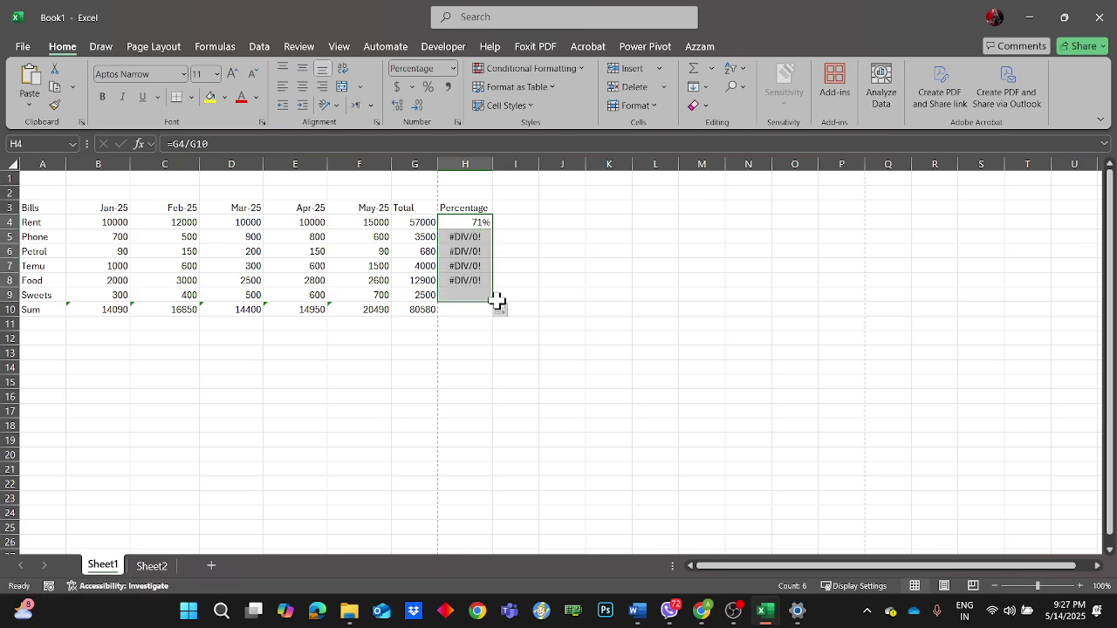
click(585, 268)
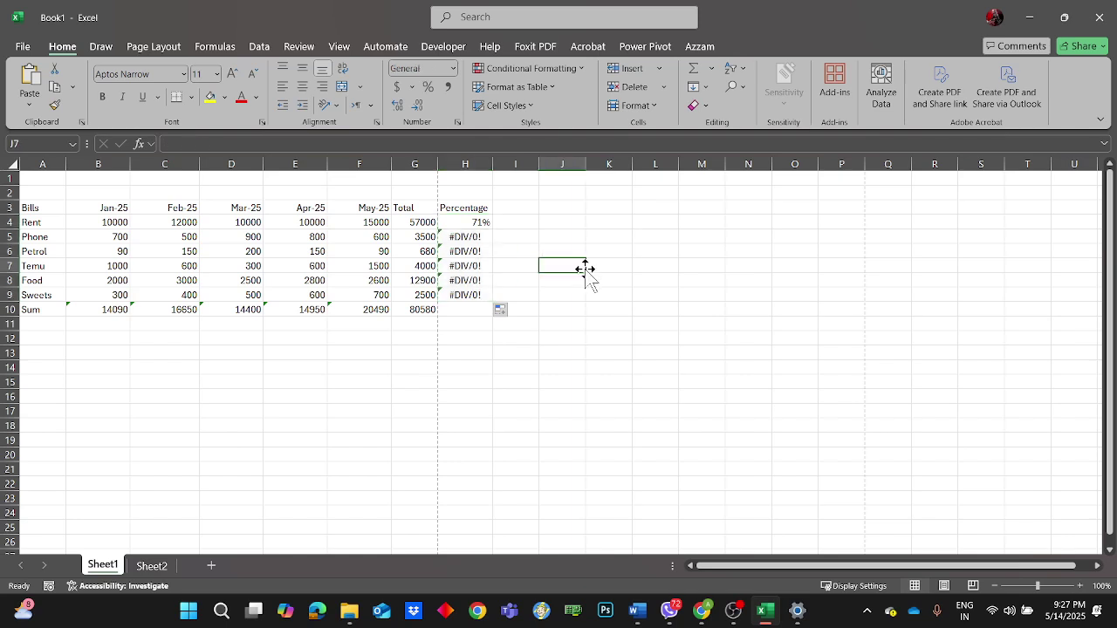
click(706, 612)
- Inspect the cells referenced by the Rent percentage formula in H4 without keeping any edit
click(465, 224)
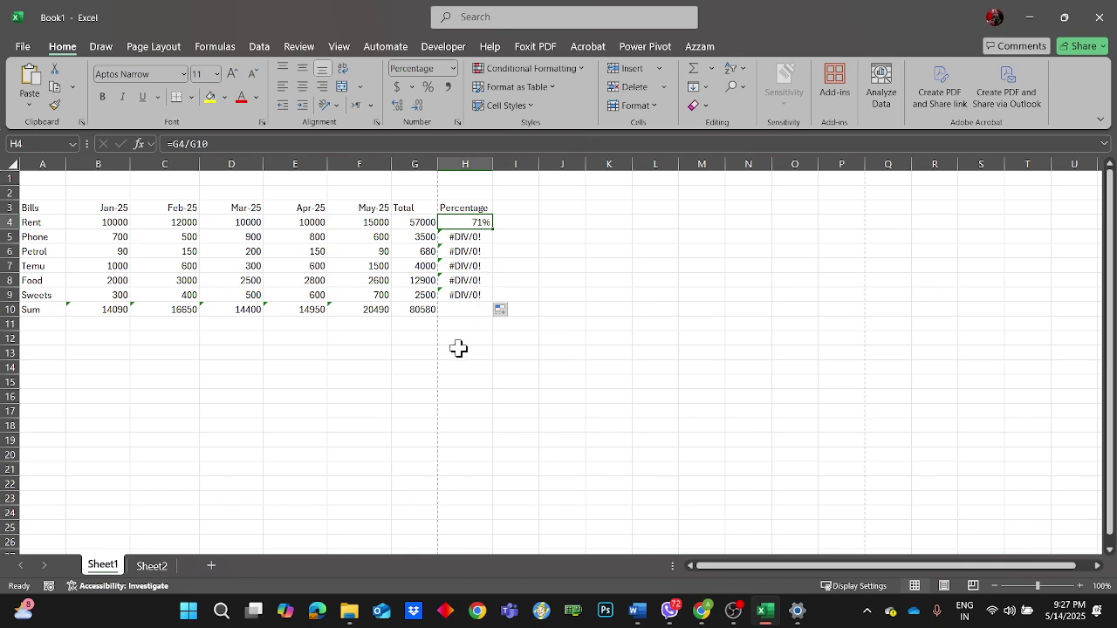
double_click(462, 223)
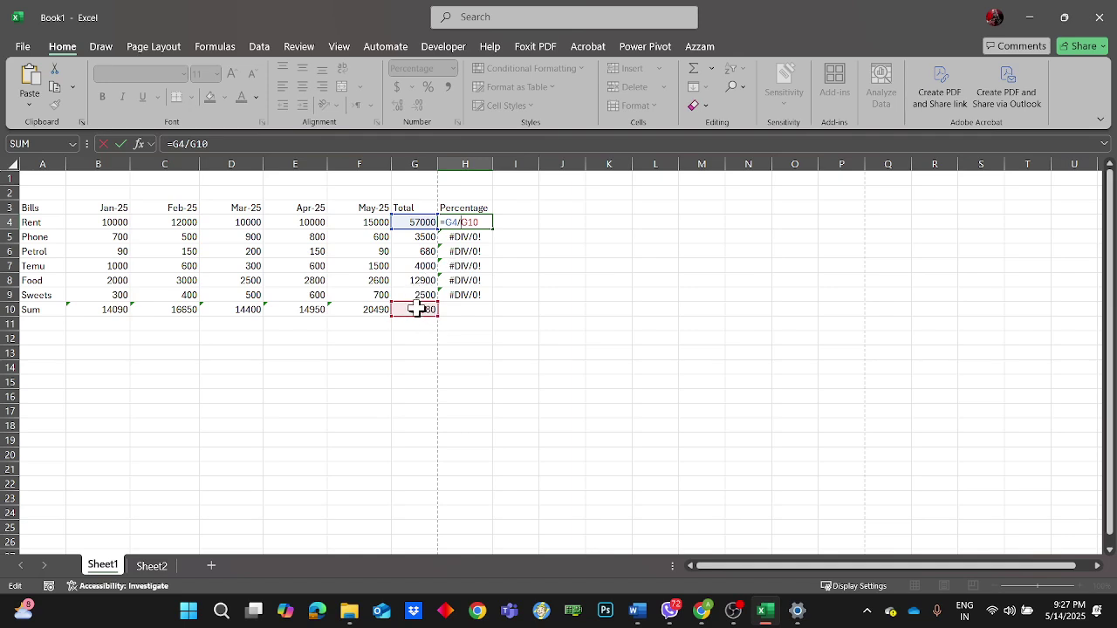
click(528, 265)
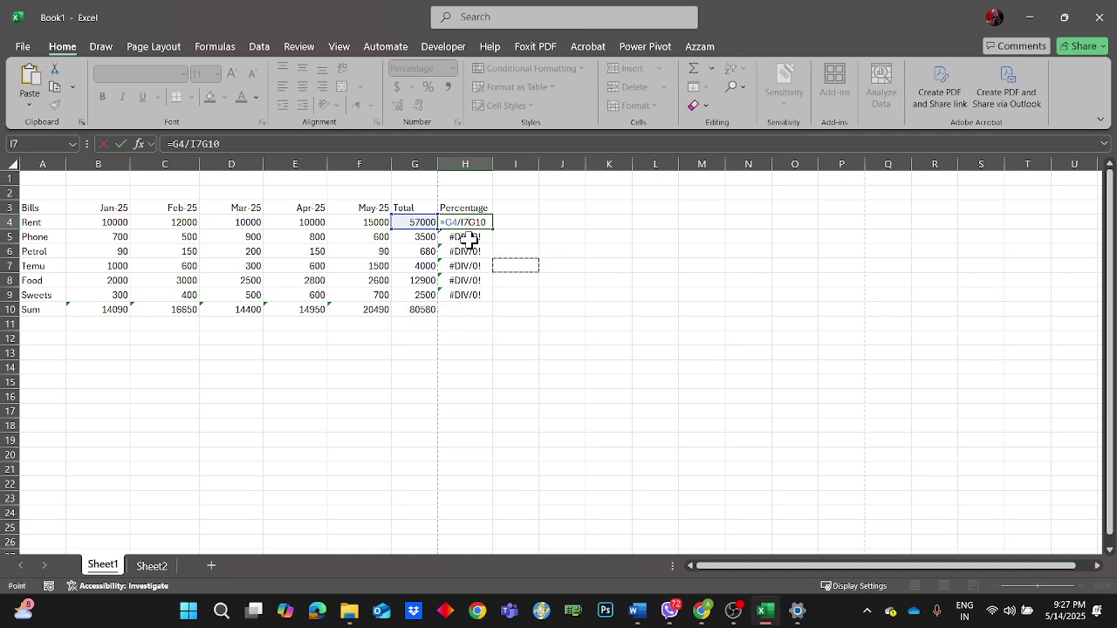
key(Escape)
- Redirect the divisor of the Phone percentage formula in H5 to the grand total, making it =G5/G10
double_click(464, 237)
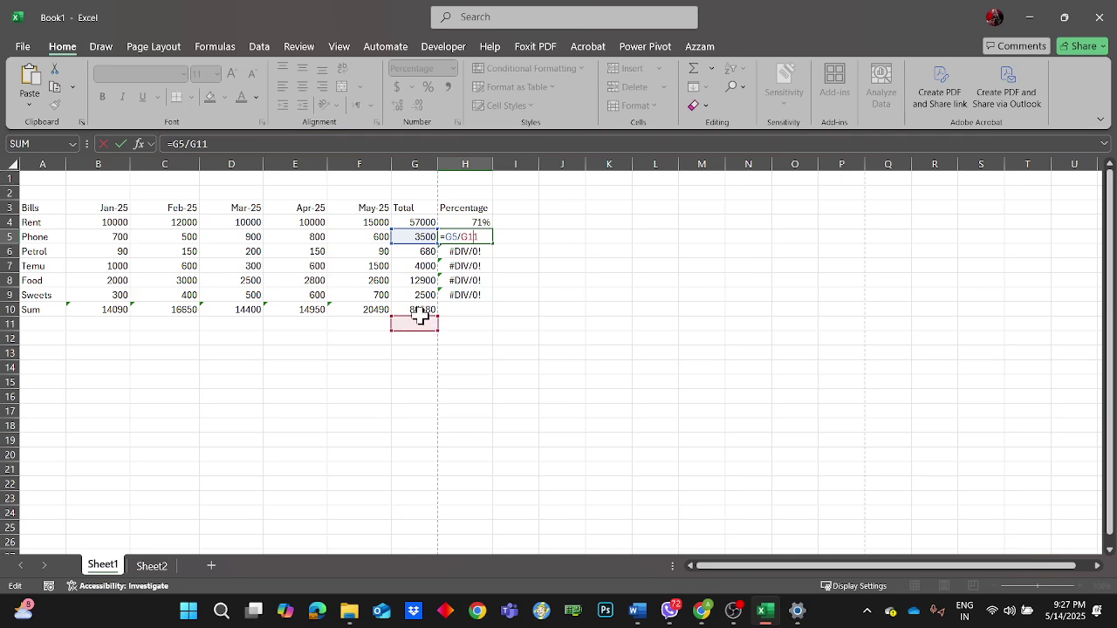
drag(423, 323, 426, 312)
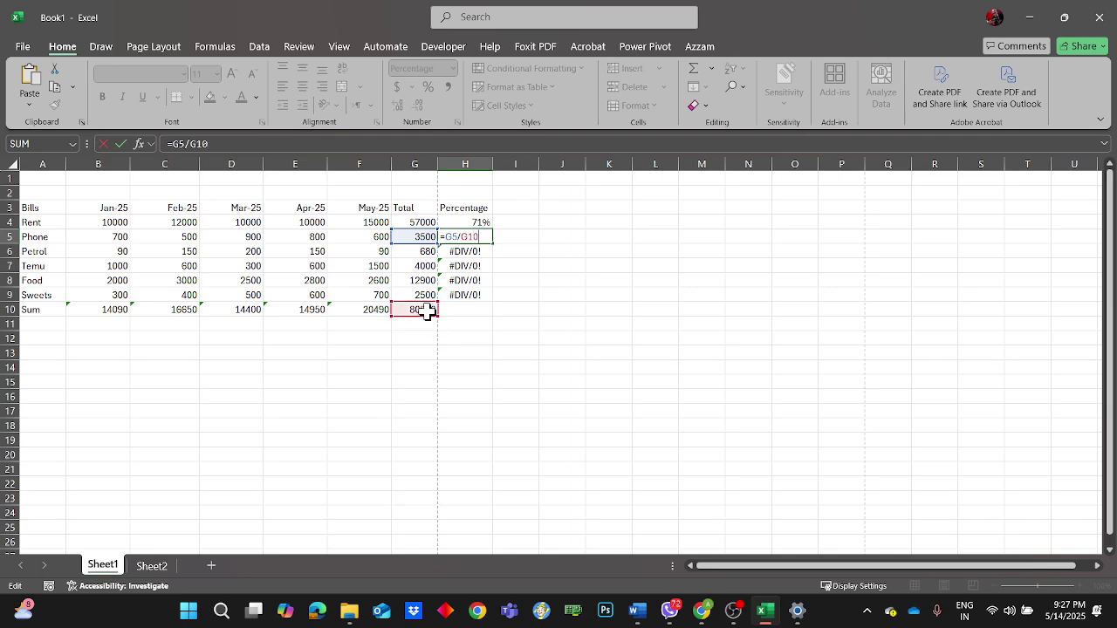
key(Return)
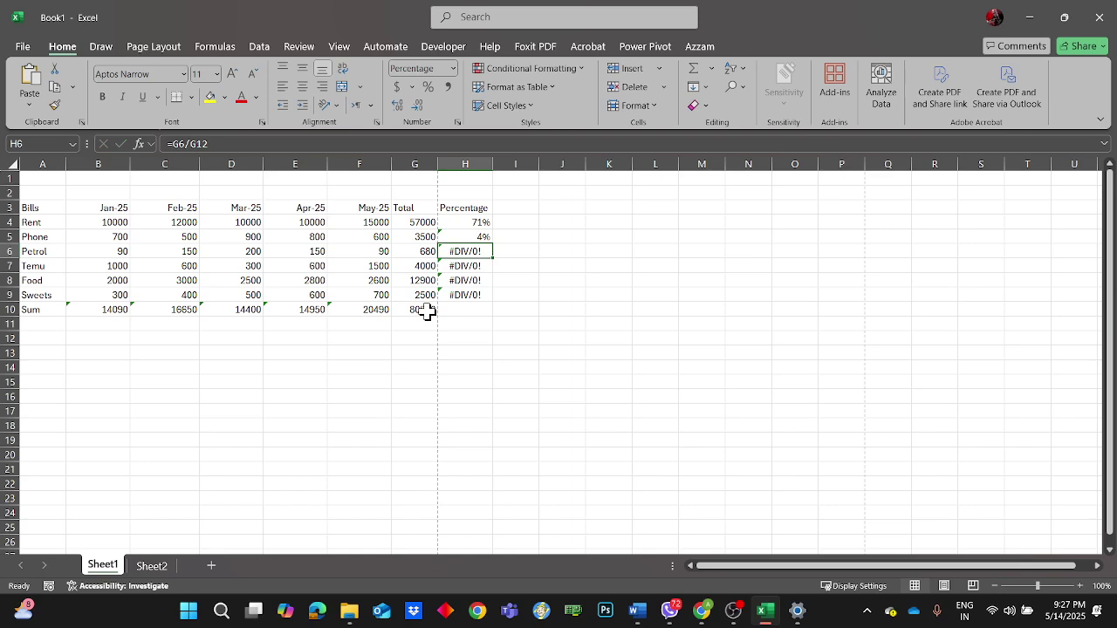
- Refill H5 through H9 with the relative formula =G4/G10 from H4
click(478, 238)
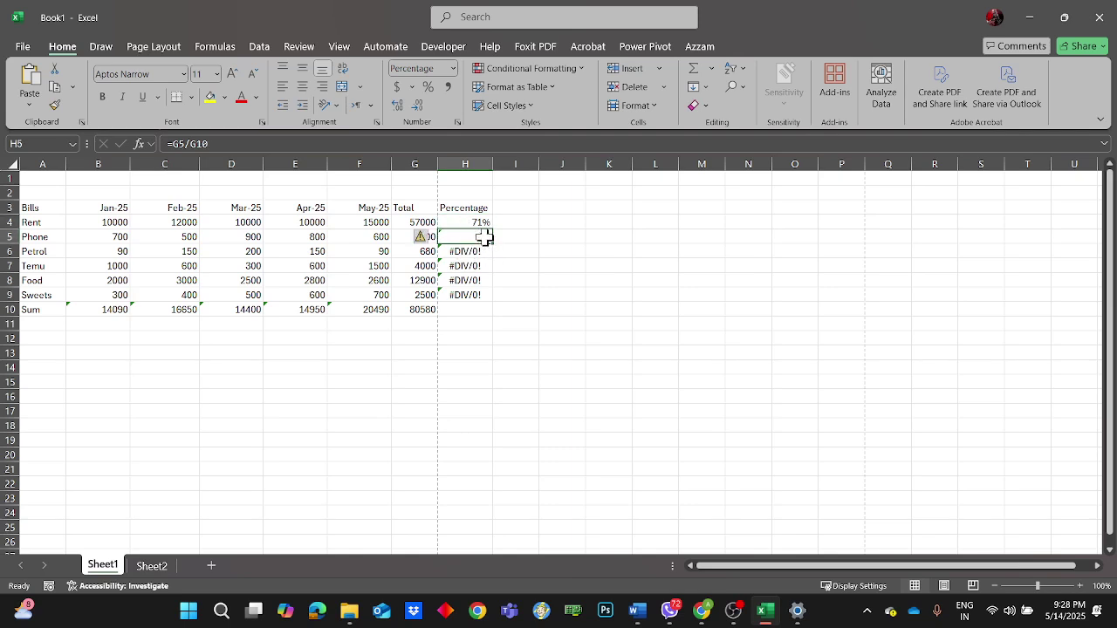
click(483, 224)
drag(493, 229, 498, 300)
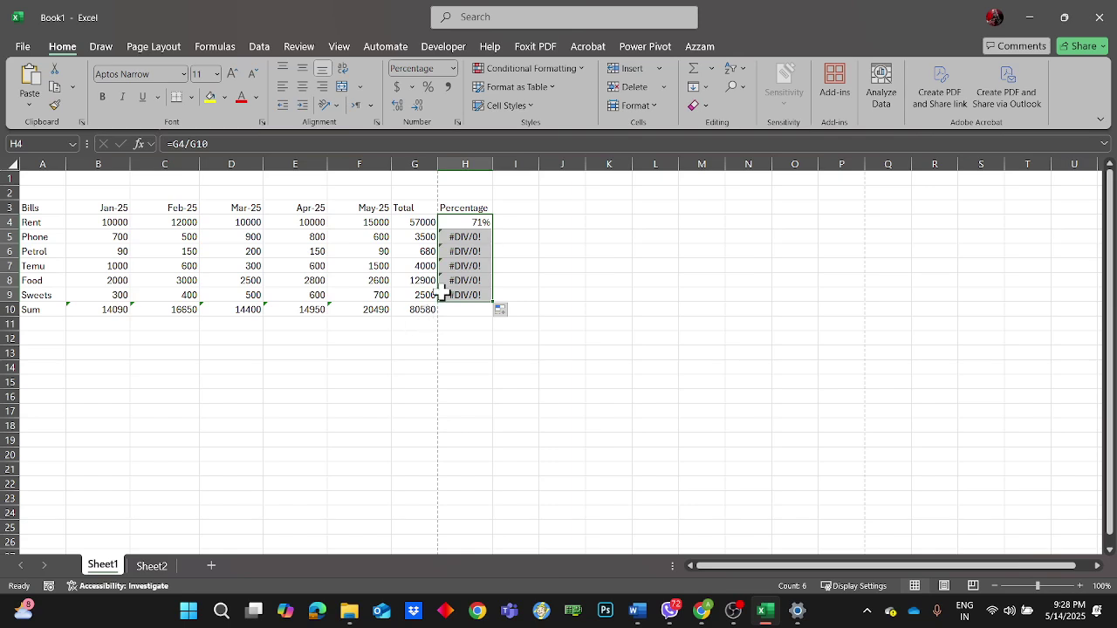
- Compare the formulas behind the Phone percentage in H5, the grand total in G10 and the Rent percentage in H4
click(472, 238)
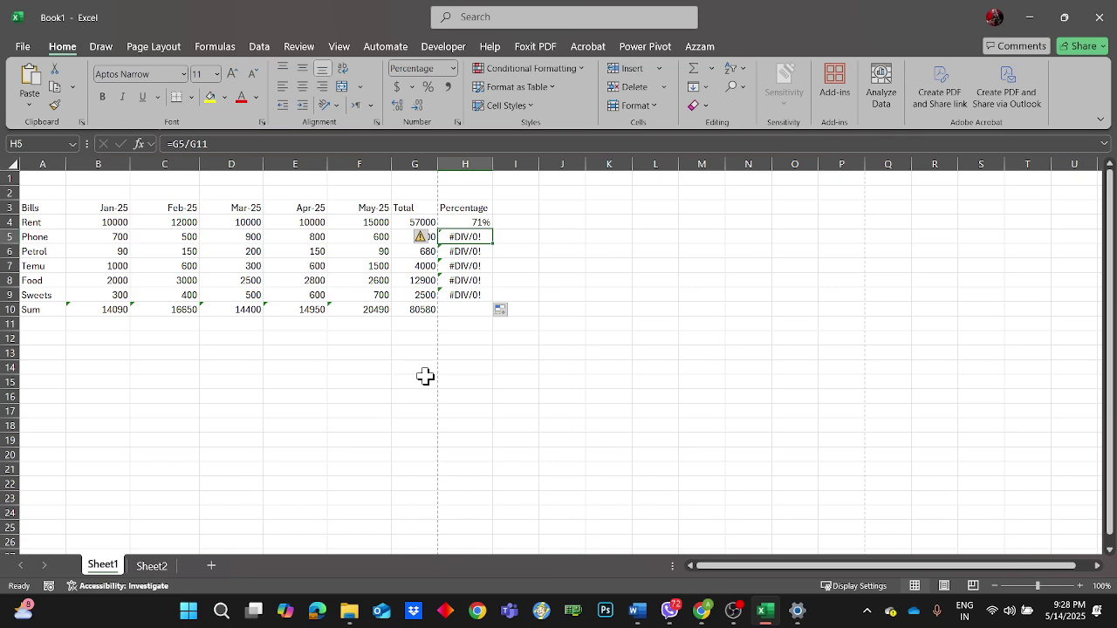
click(424, 311)
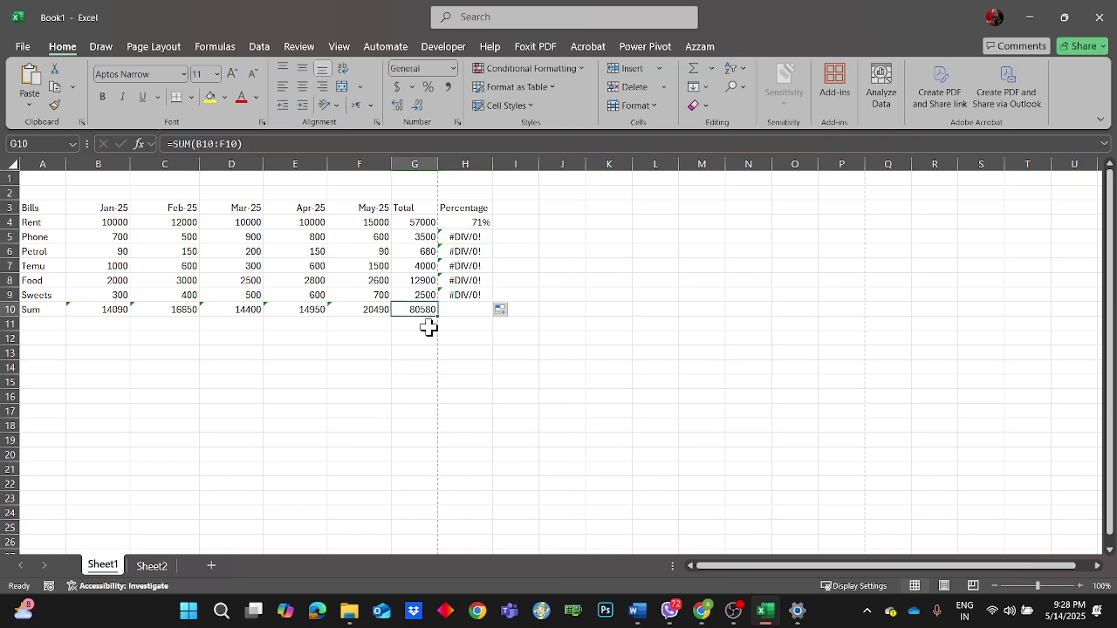
click(469, 223)
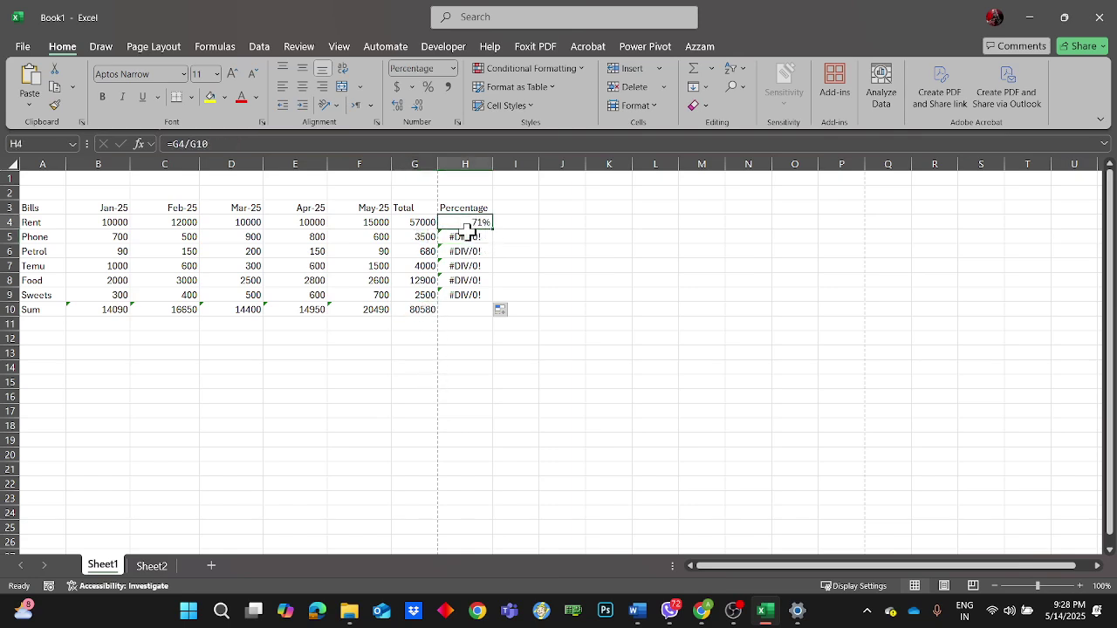
- Try a dollar sign before the G10 reference in the H4 formula, and remove it again
double_click(466, 225)
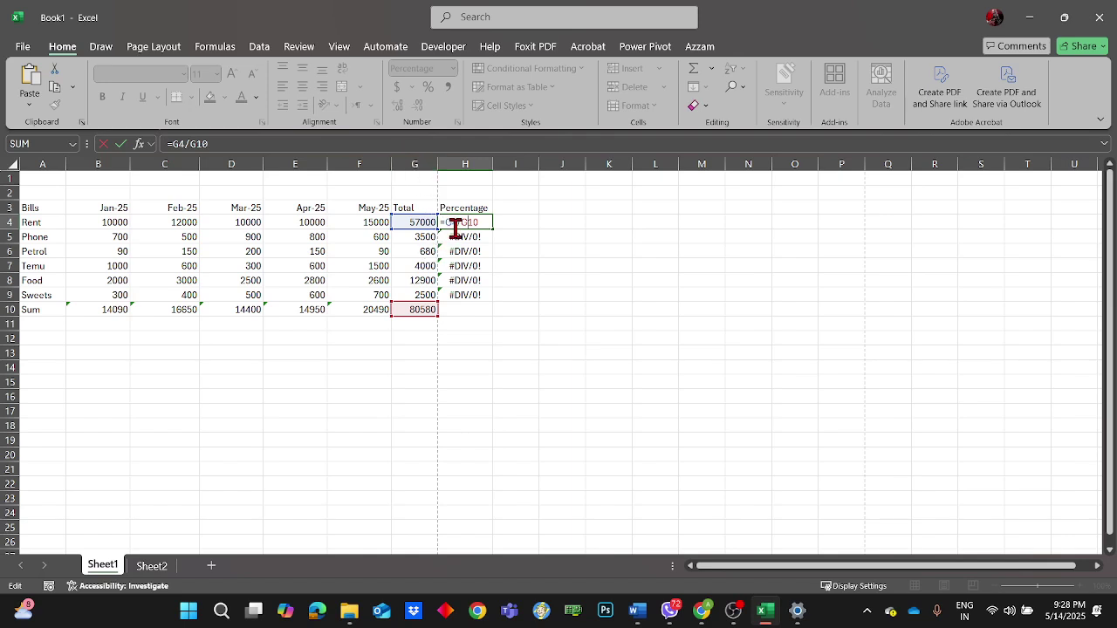
click(460, 224)
text($)
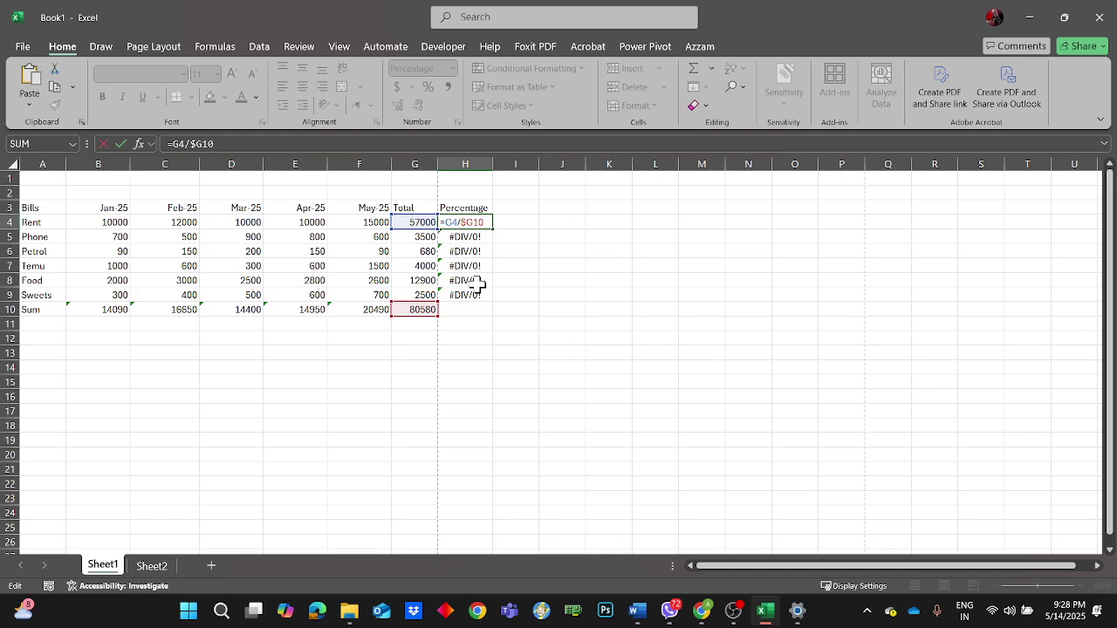
key(BackSpace)
- Cycle the G10 reference in the H4 formula through its absolute, mixed and relative forms
double_click(463, 223)
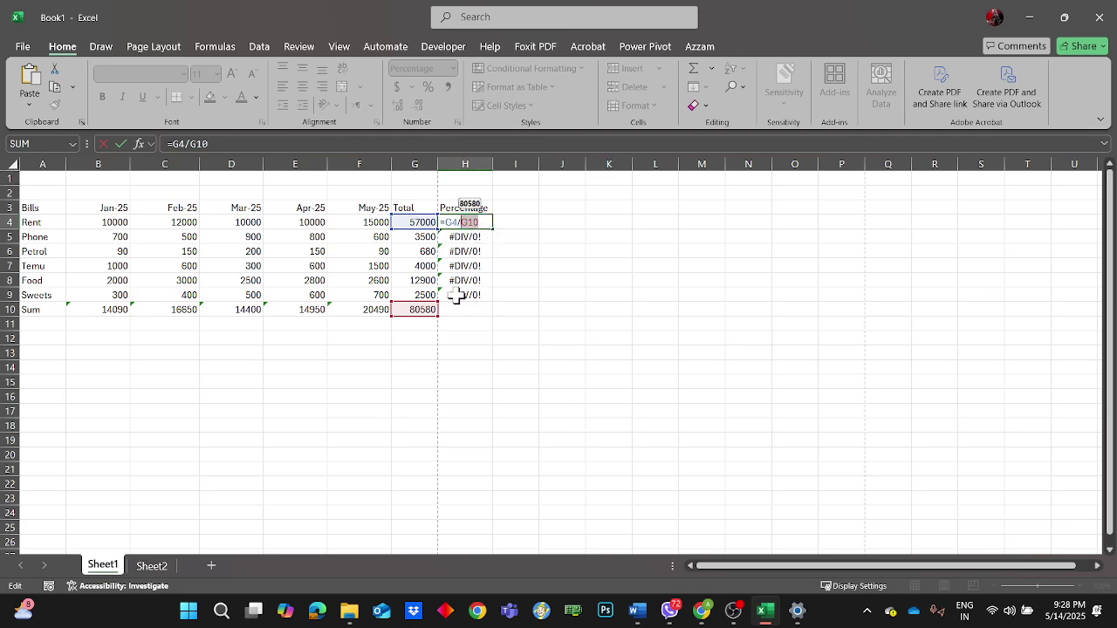
key(F4)
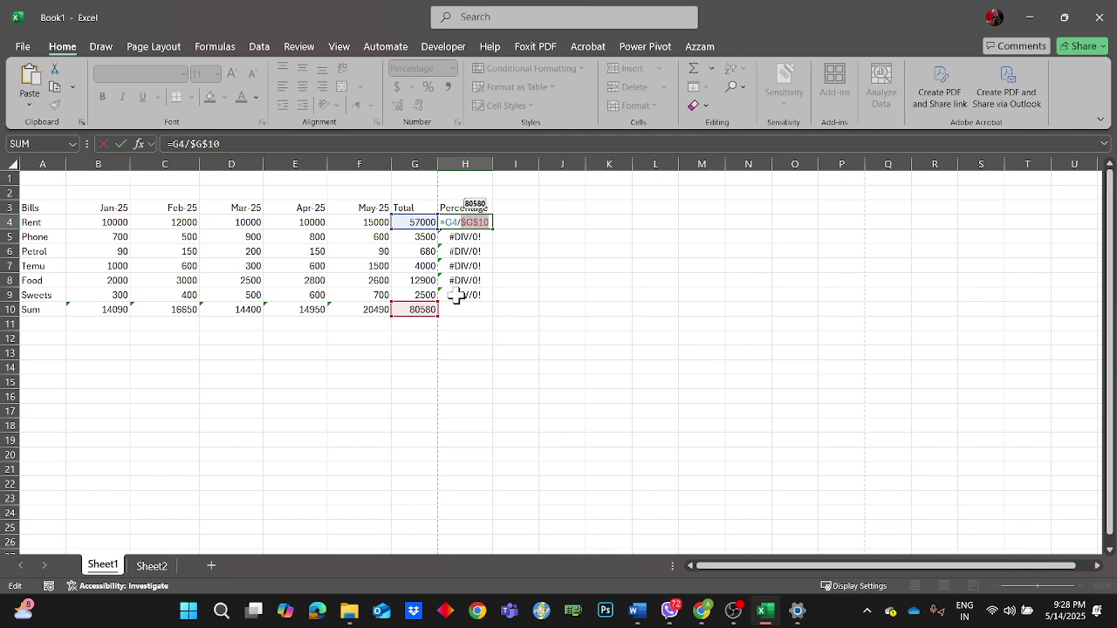
key(F4)
key(F4)
key(F4)
key(F4)
- Lock only the column of the divisor in H4 by setting the formula to =G4/$G10
click(478, 224)
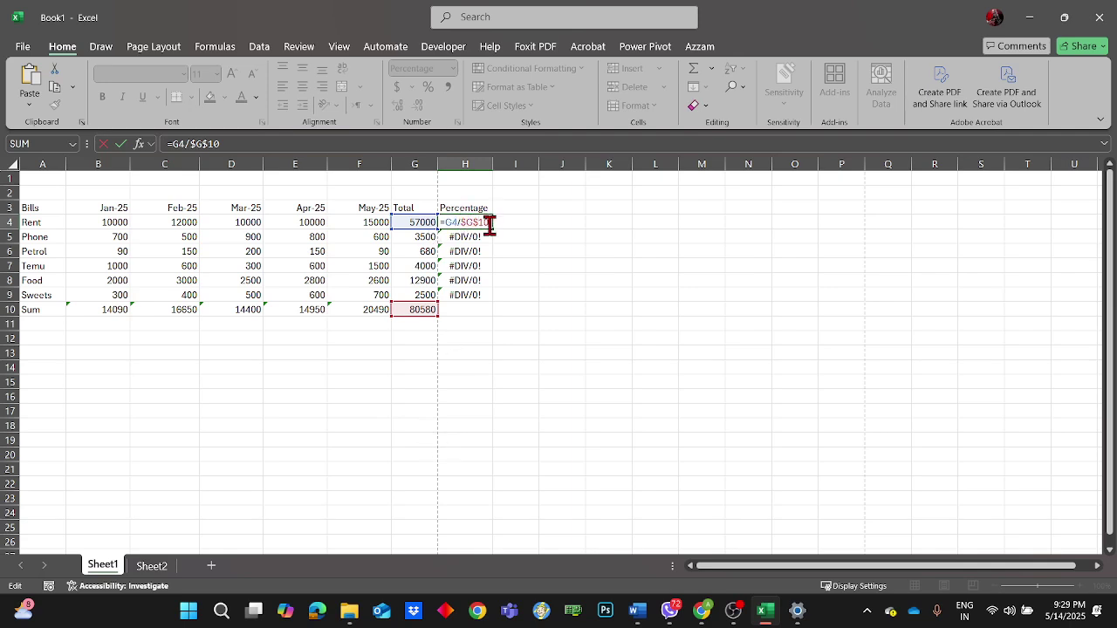
key(BackSpace)
click(467, 226)
key(BackSpace)
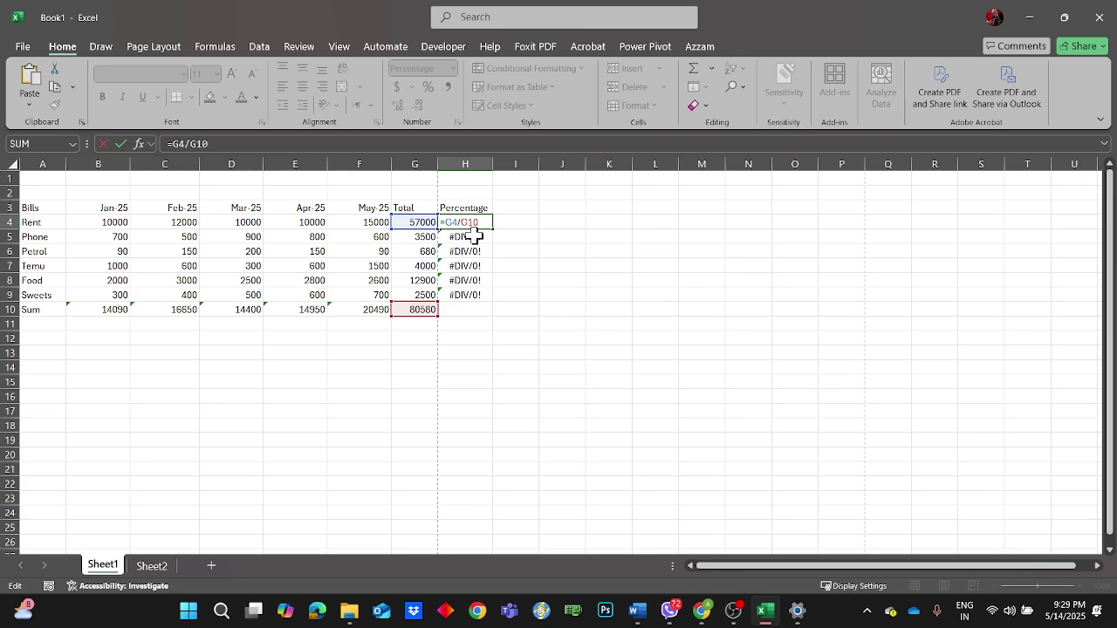
text($)
key(Return)
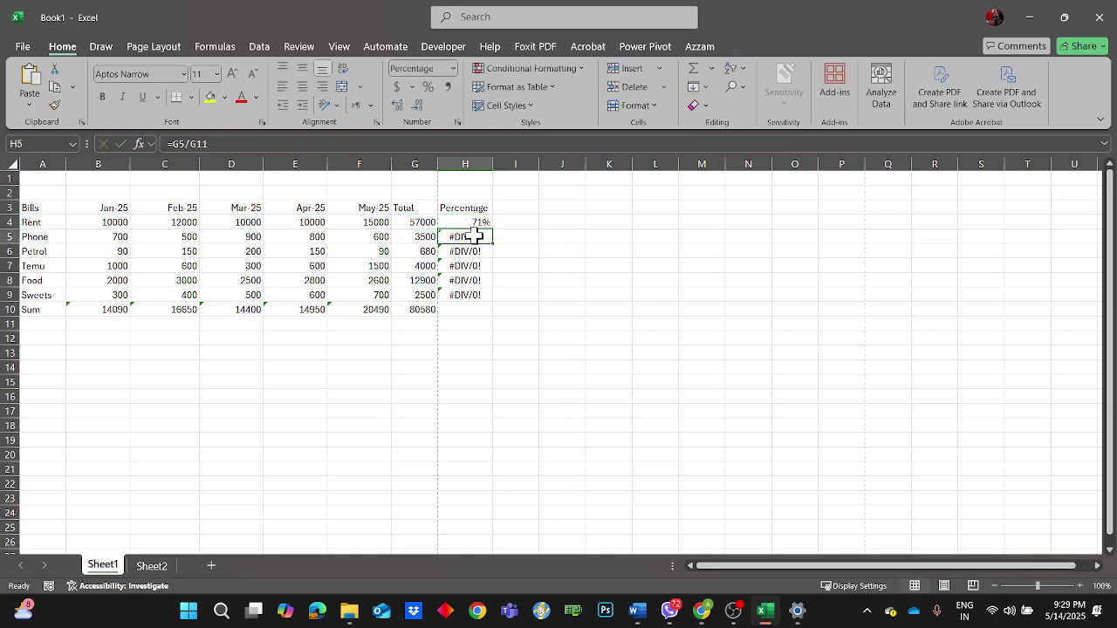
- Fill the column-locked formula from H4 into H5 and inspect the references in both cells
click(487, 224)
drag(489, 225, 506, 257)
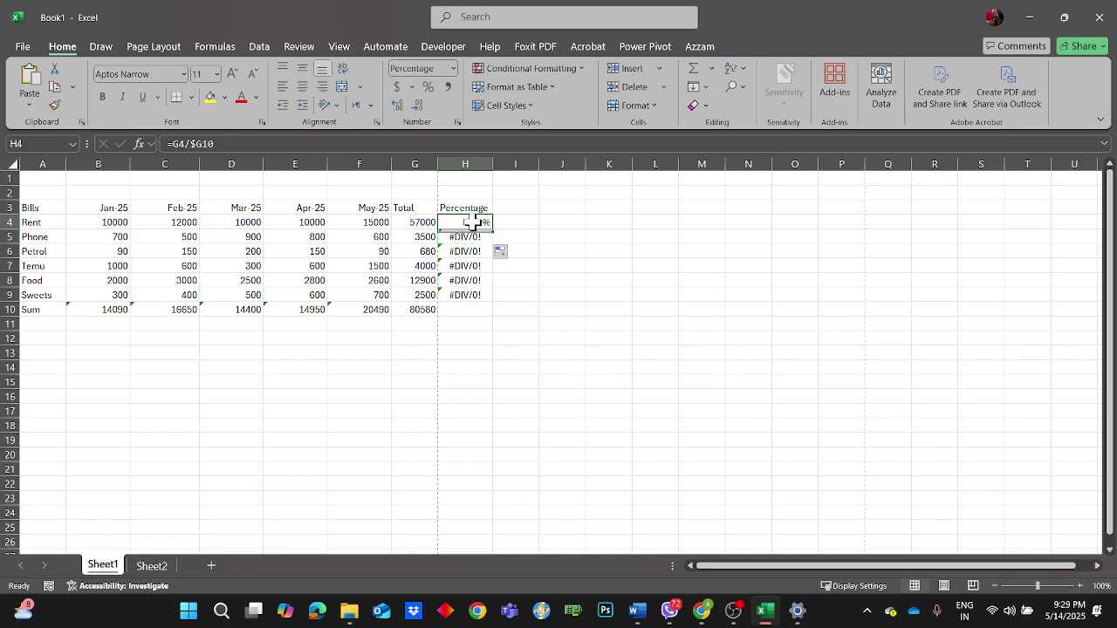
double_click(478, 223)
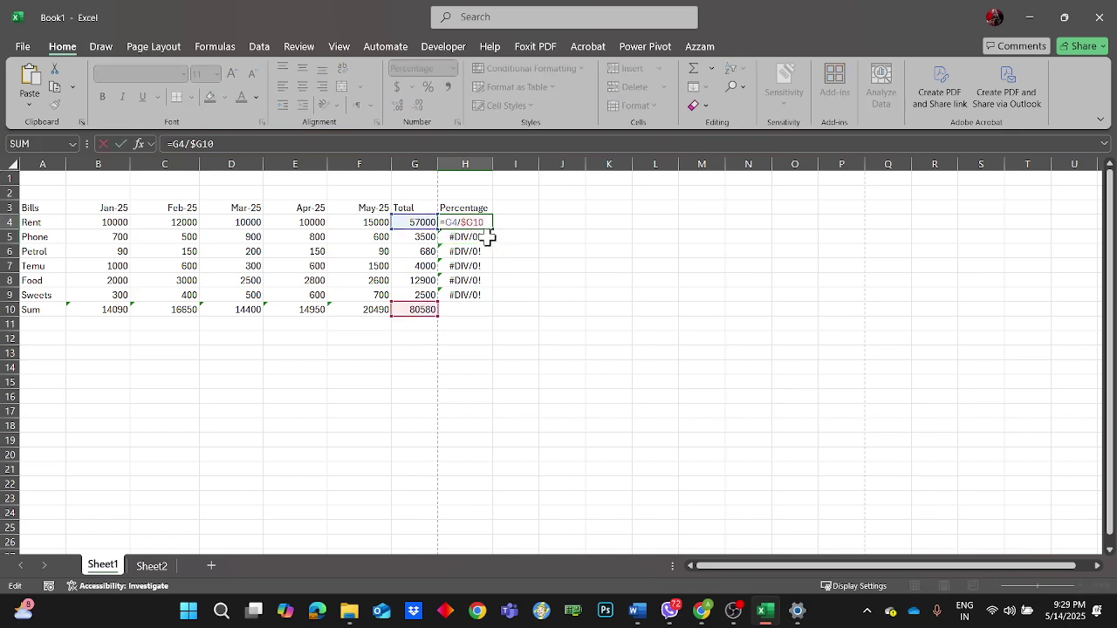
key(Return)
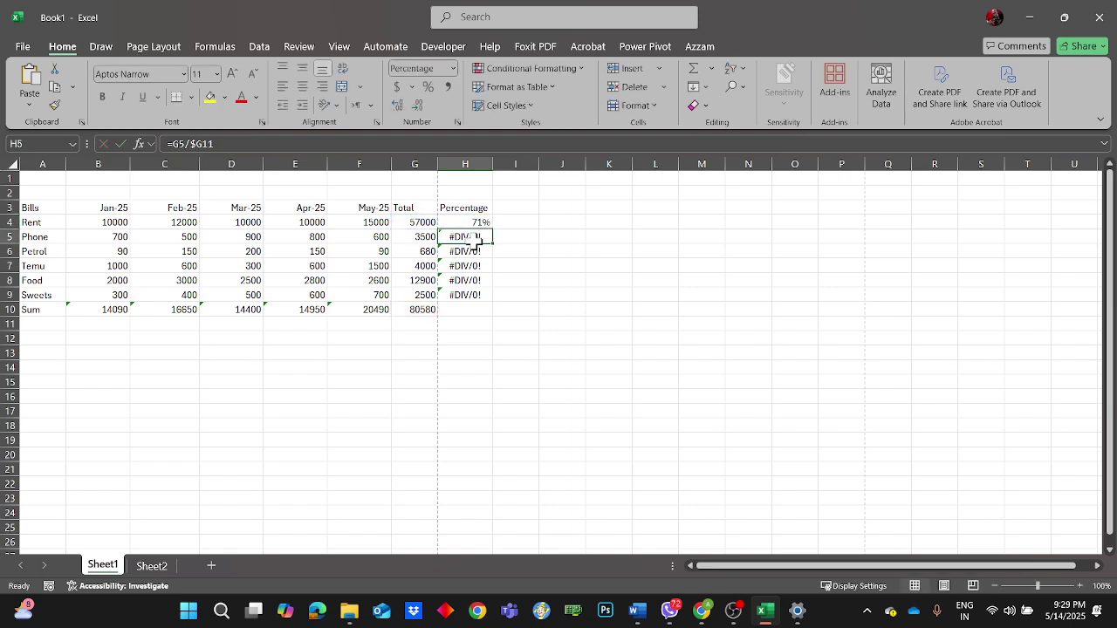
double_click(476, 238)
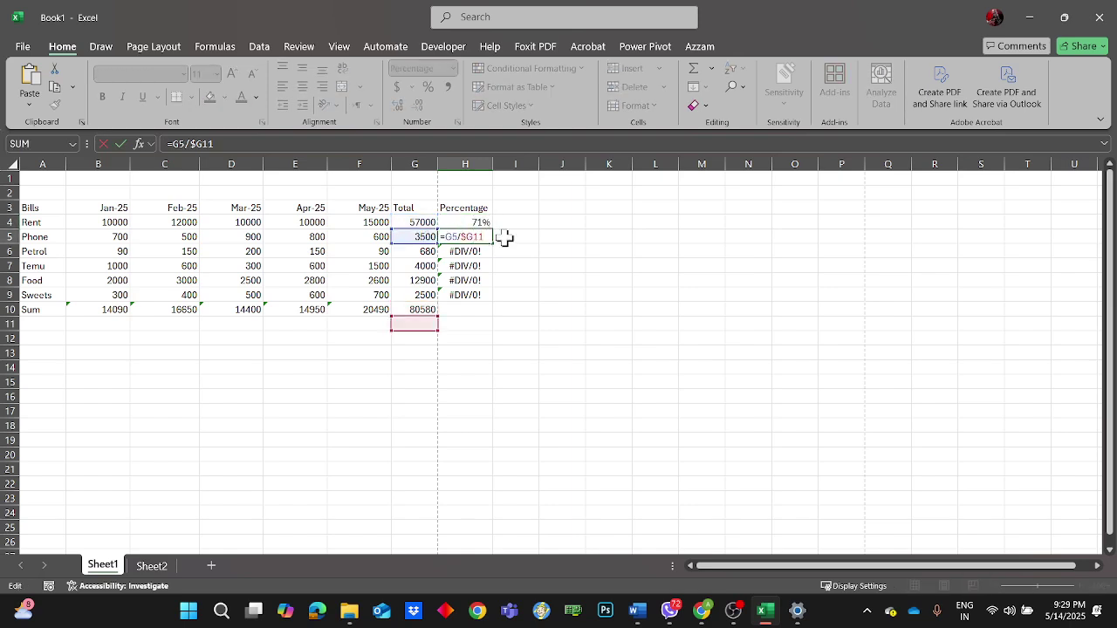
click(587, 223)
- Lock only the row of the divisor in H4 by setting the formula to =G4/G$10
click(479, 222)
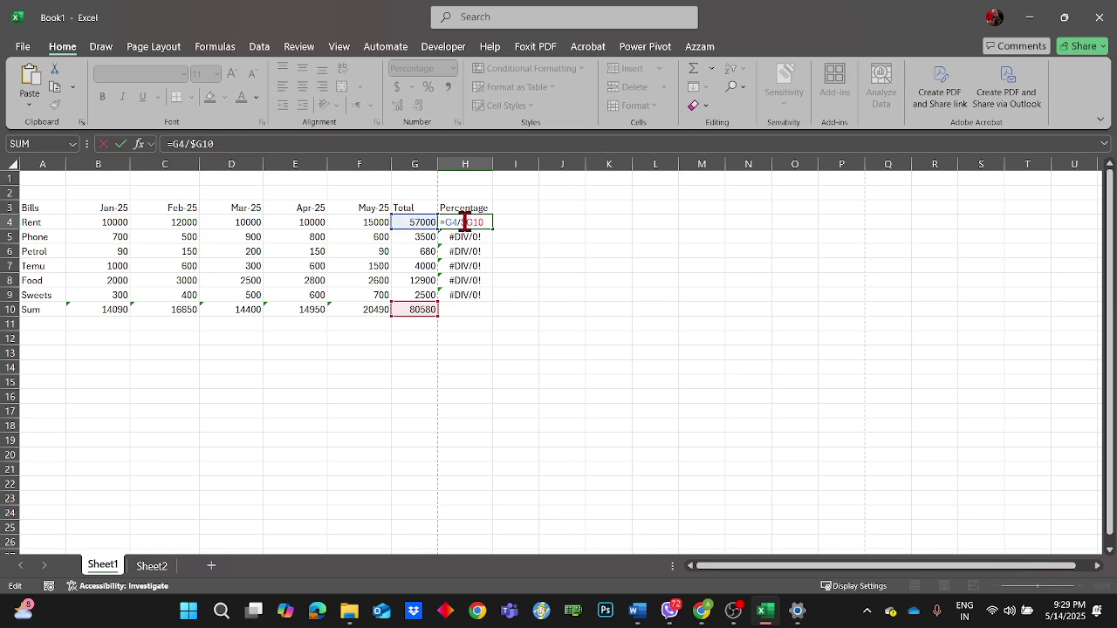
key(F4)
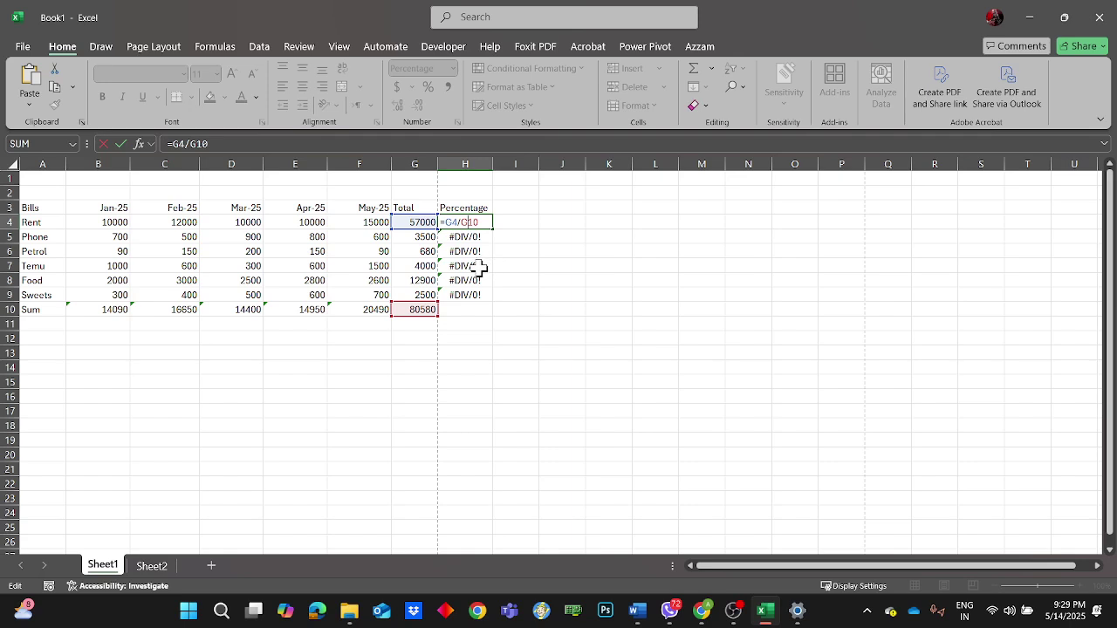
text($)
key(Return)
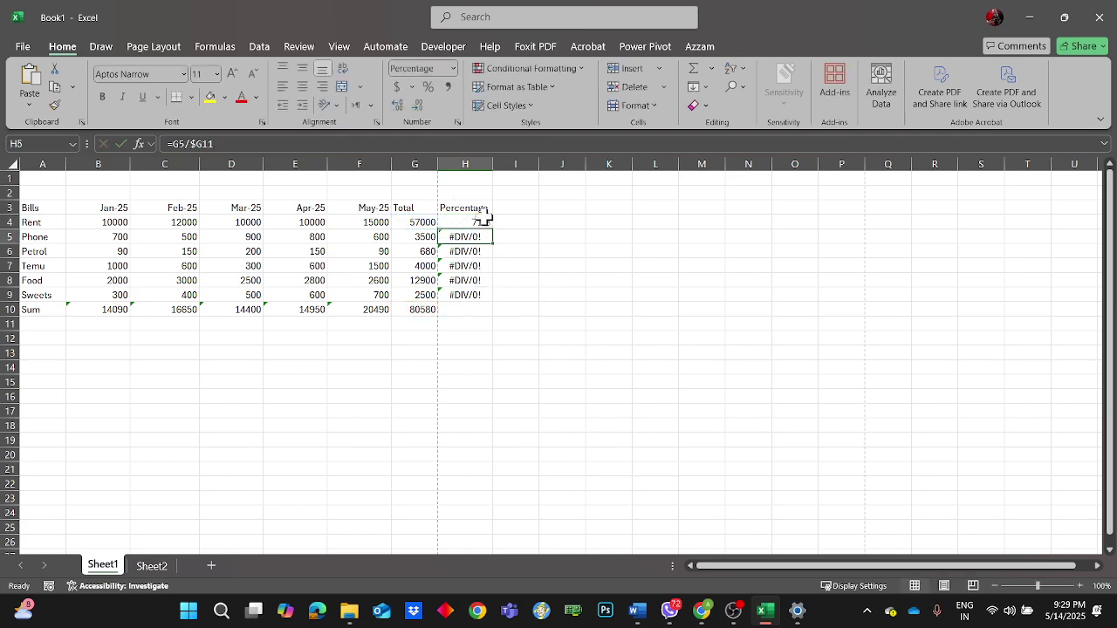
- Fill the row-locked percentage formula from H4 down through the Sweets row in H9
click(485, 221)
drag(493, 229, 502, 300)
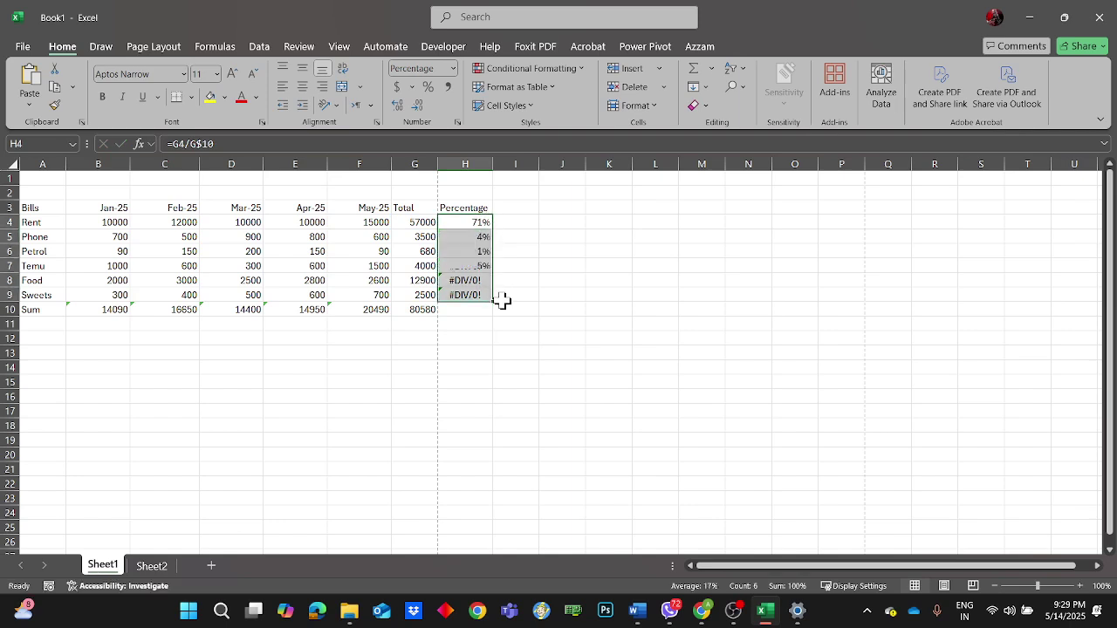
click(573, 269)
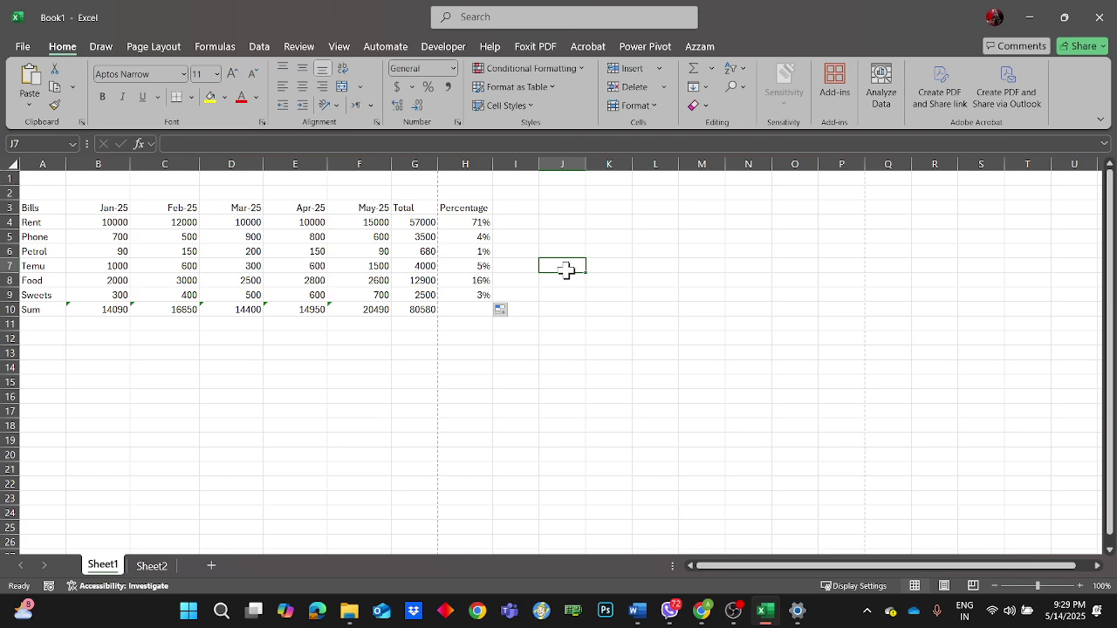
- Cycle the divisor reference to G10 in the Food row's percentage formula in H8 through its absolute, mixed and relative forms
double_click(477, 281)
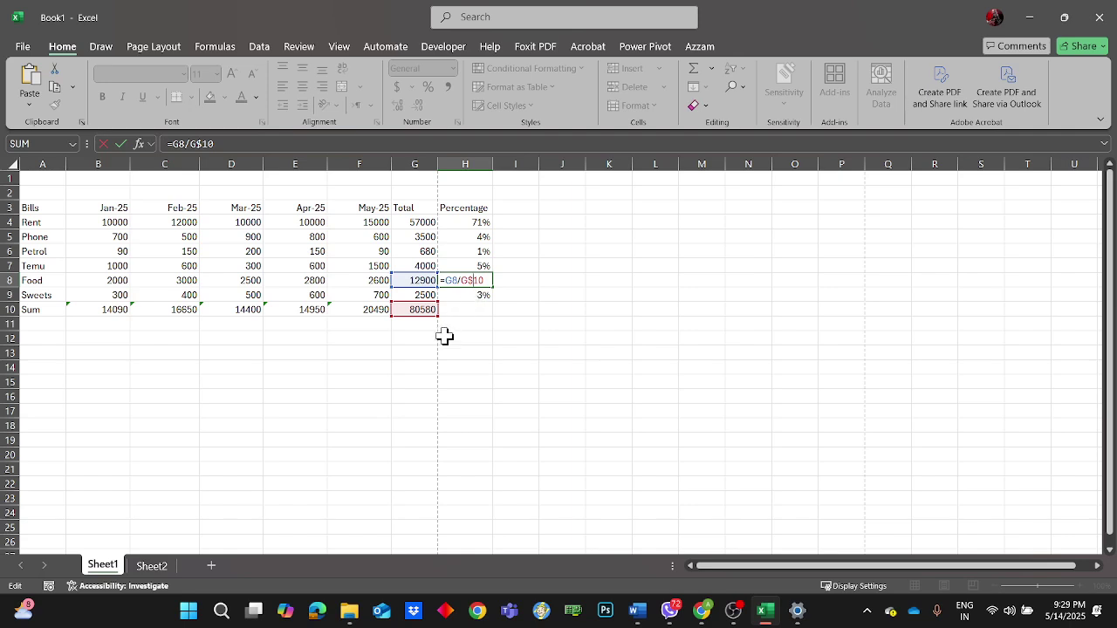
drag(482, 278, 461, 272)
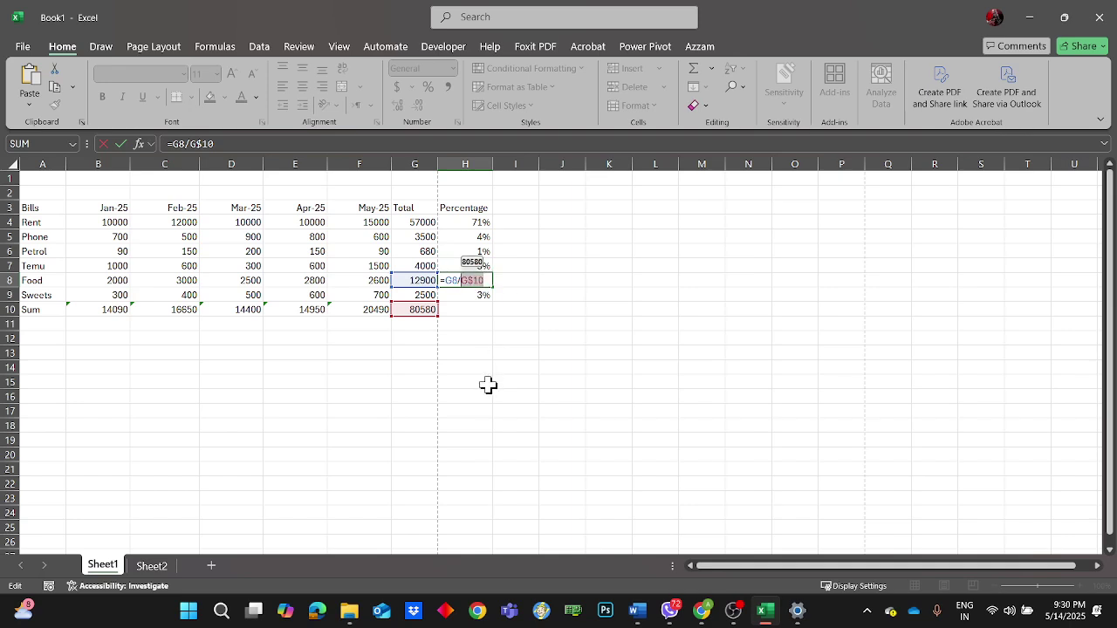
key(F4)
key(F4)
key(F4)
key(F4)
key(F4)
key(F4)
key(F4)
key(Return)
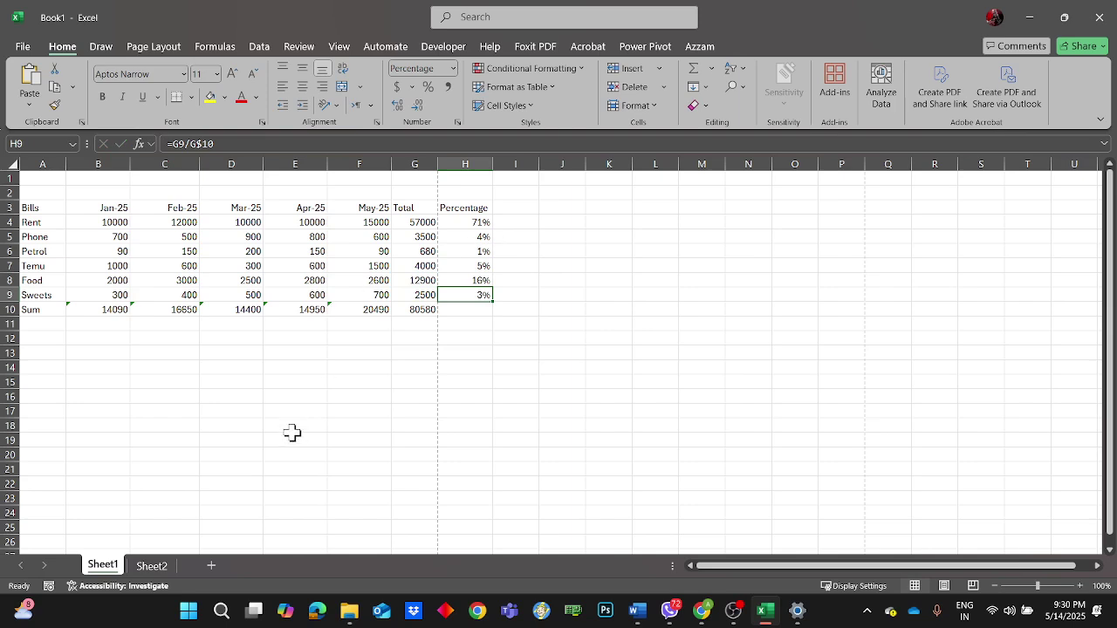
- Clear the monthly sums in B10 through F10 of the Sum row
drag(85, 308, 330, 305)
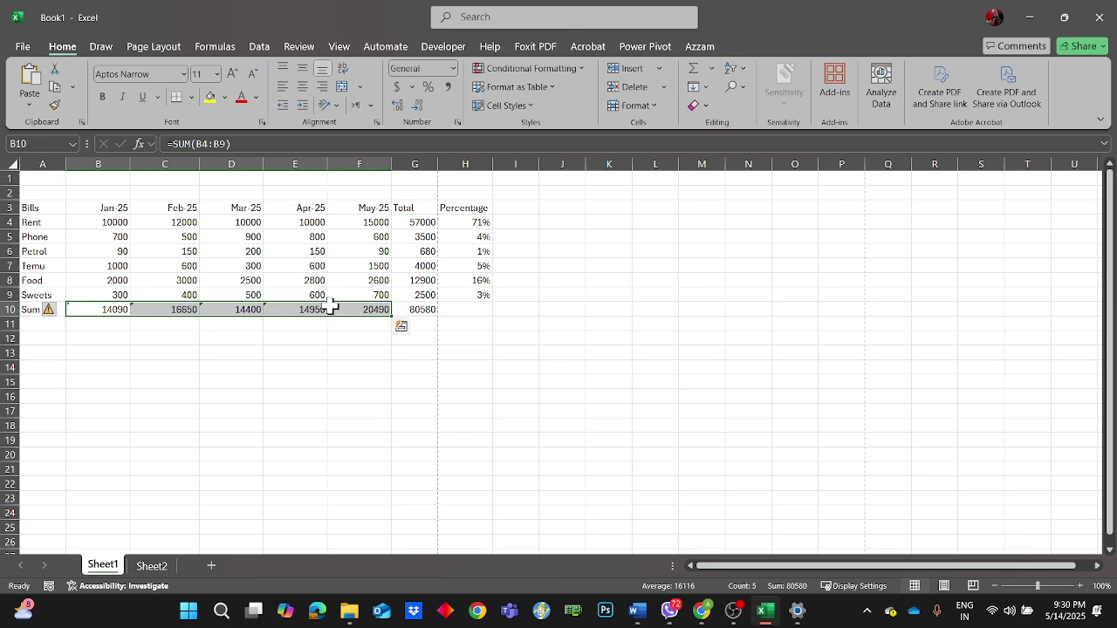
key(BackSpace)
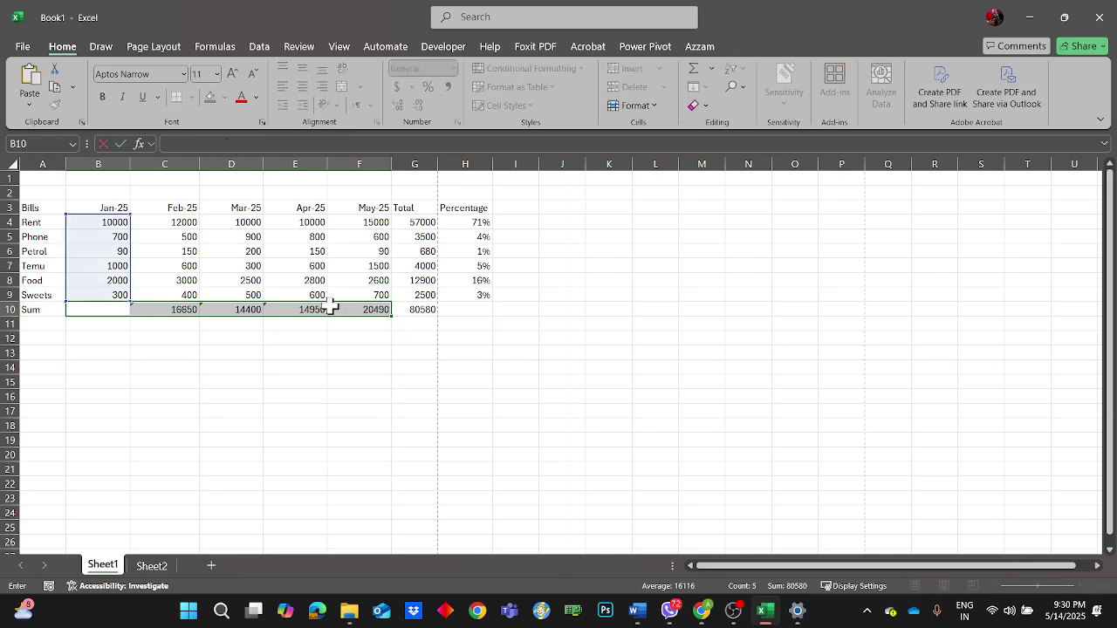
click(306, 364)
click(181, 309)
double_click(182, 309)
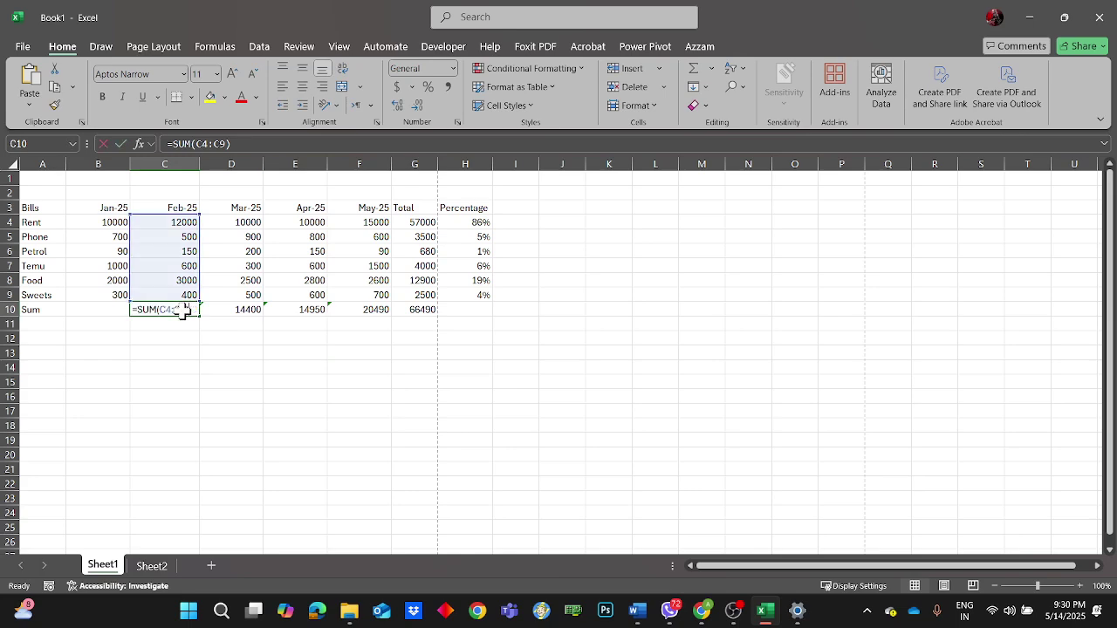
key(BackSpace)
click(231, 309)
key(BackSpace)
click(307, 310)
key(BackSpace)
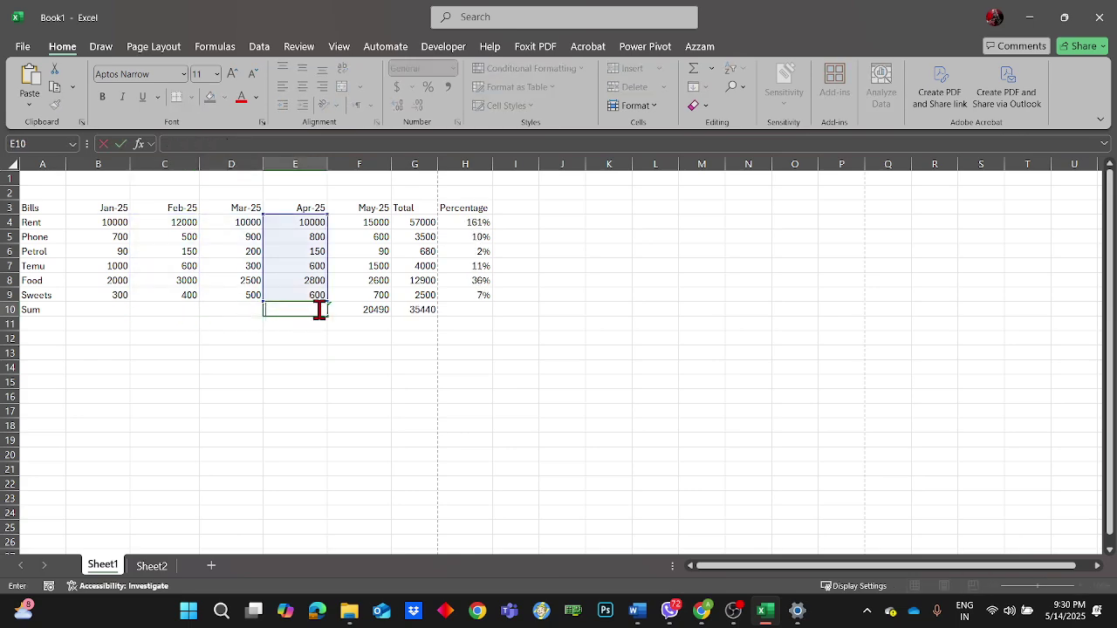
click(353, 309)
key(BackSpace)
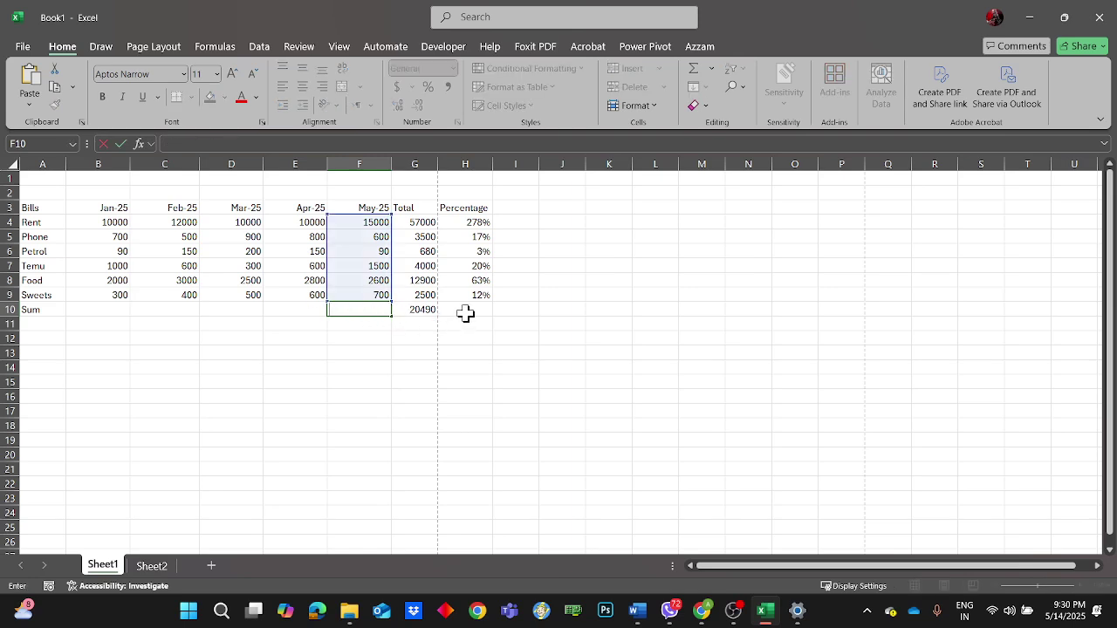
click(462, 373)
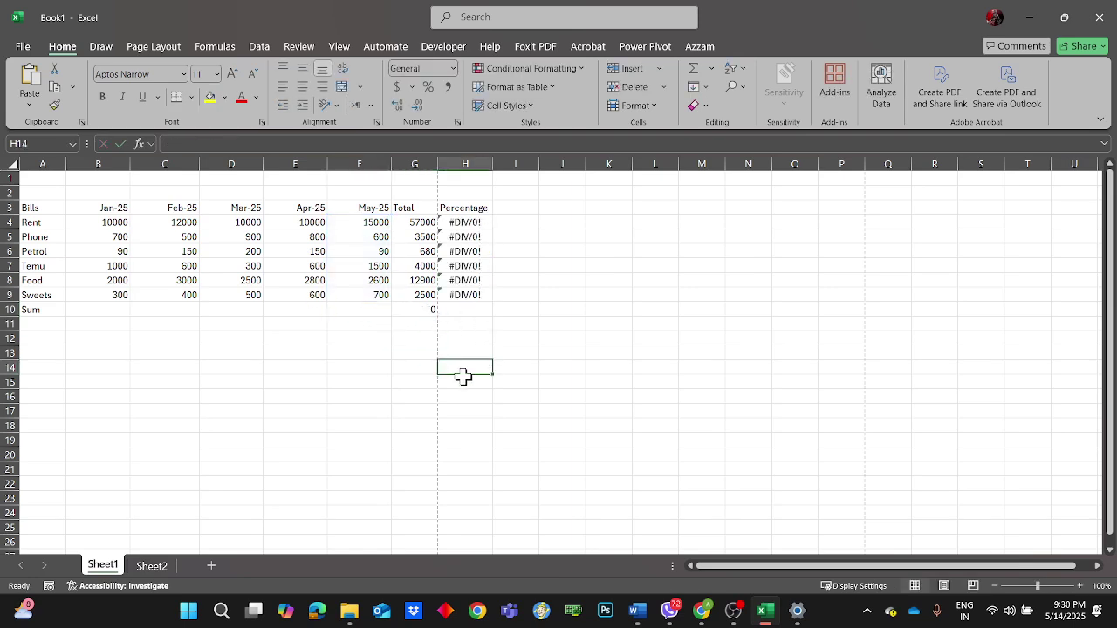
- Total January in B10 with AutoSum as =SUM(B4:B9) and fill the formula across to May in F10
click(410, 312)
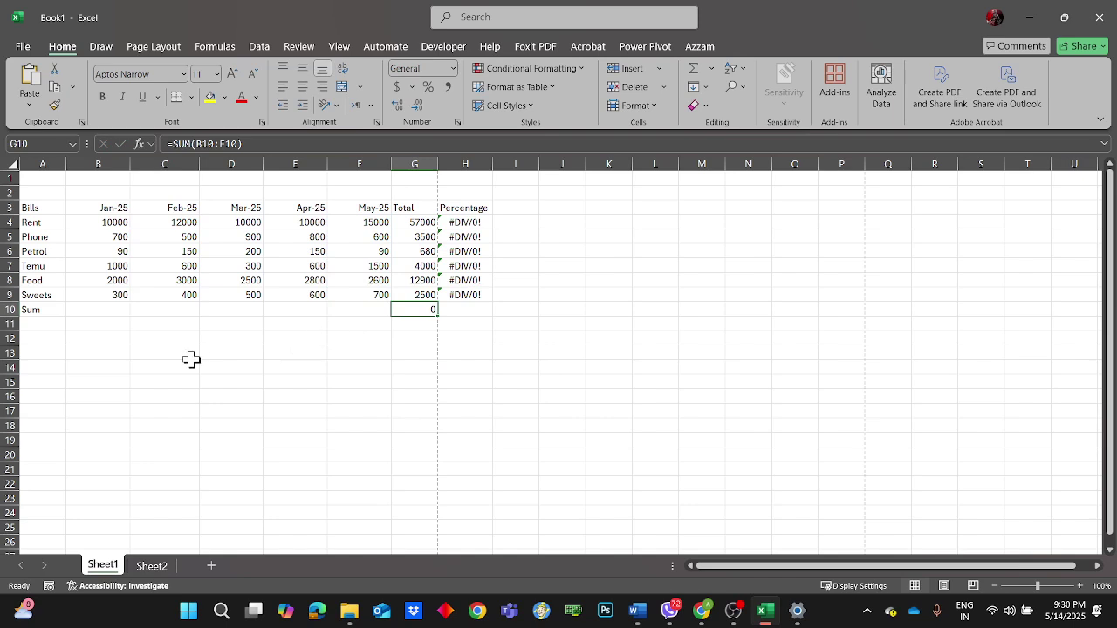
click(81, 312)
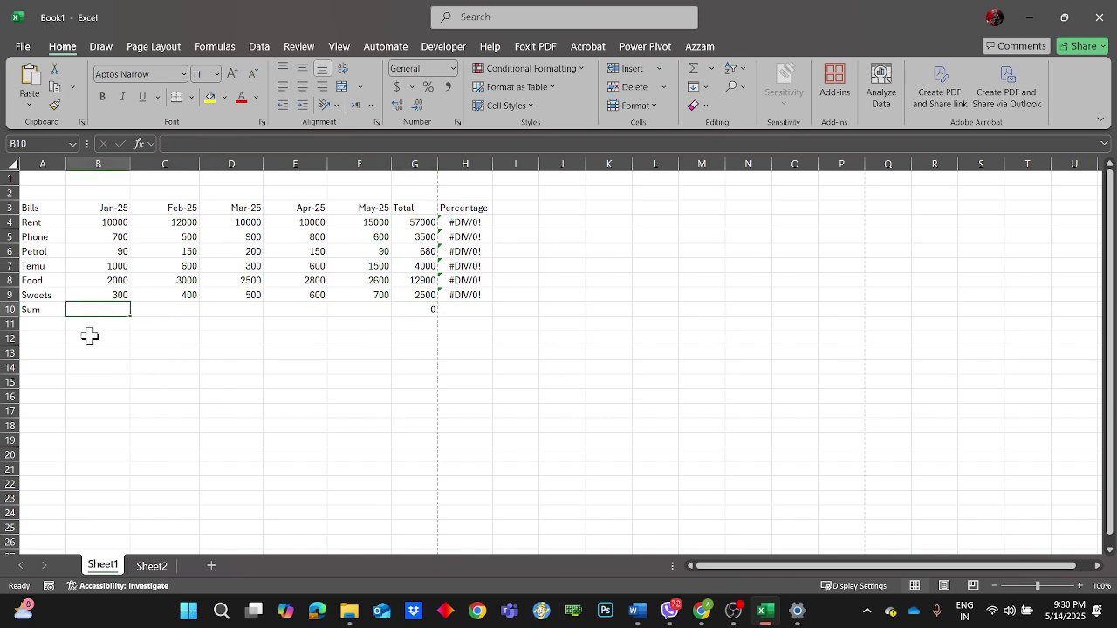
click(203, 50)
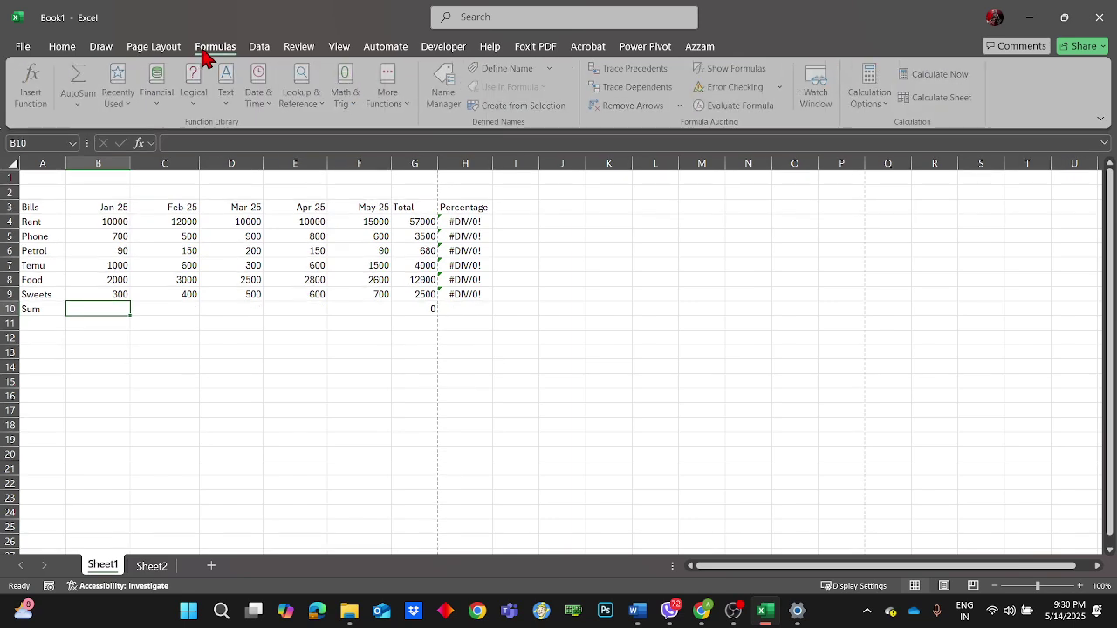
click(82, 89)
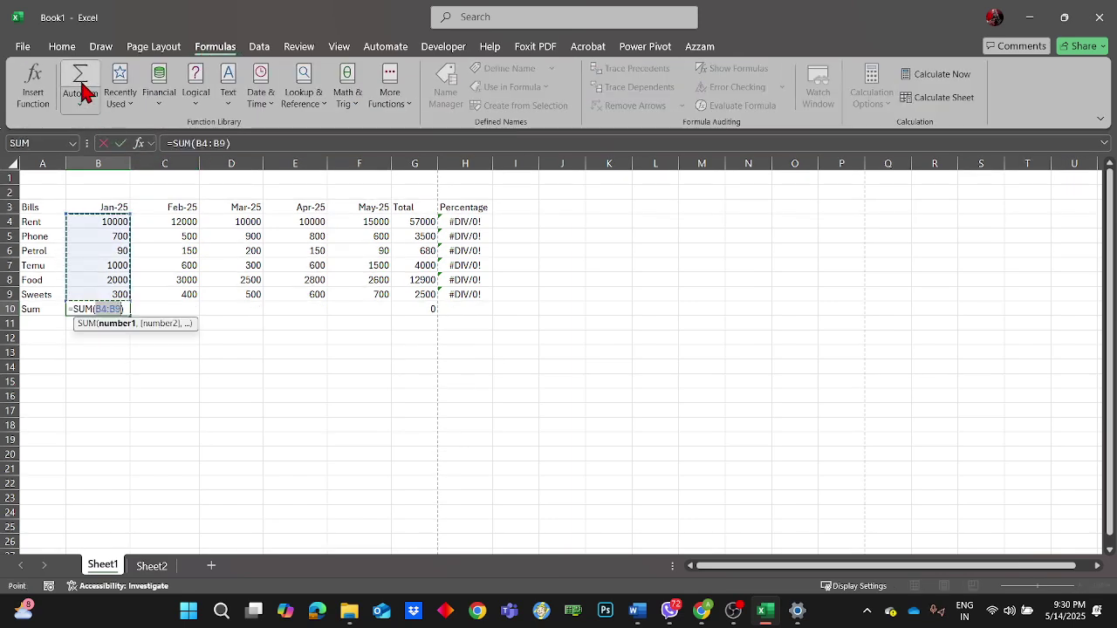
key(Return)
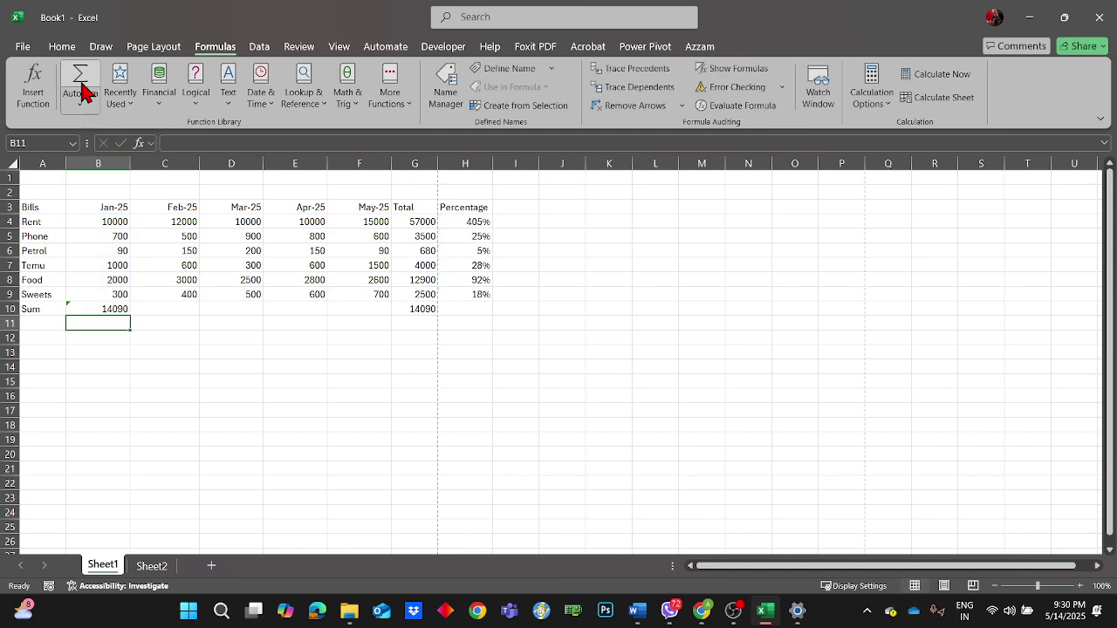
click(105, 310)
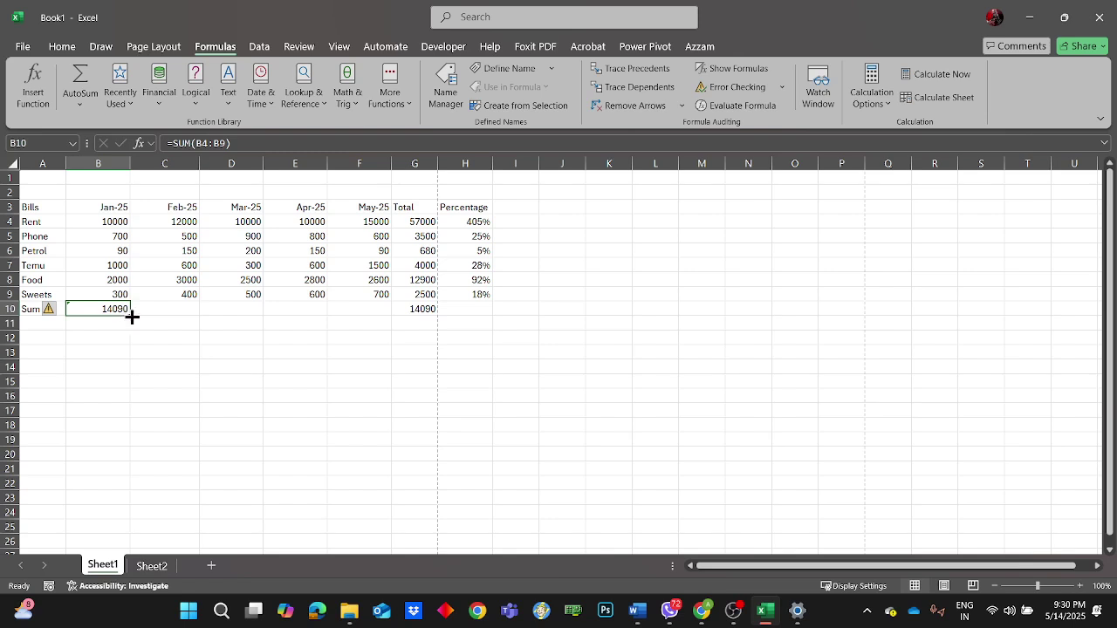
drag(132, 317, 390, 299)
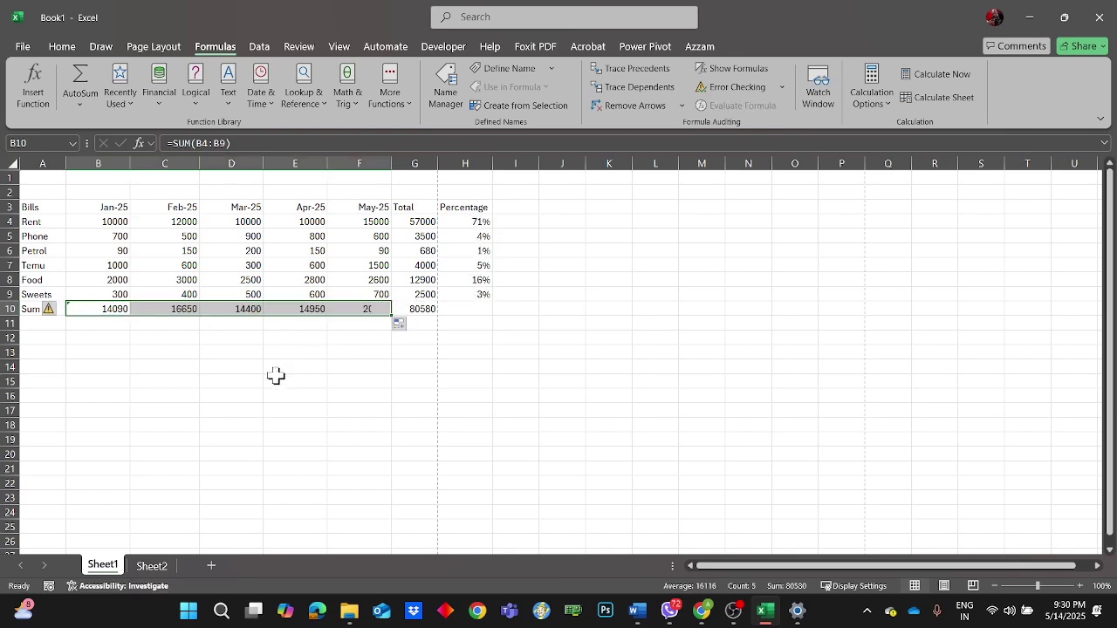
click(278, 380)
click(79, 107)
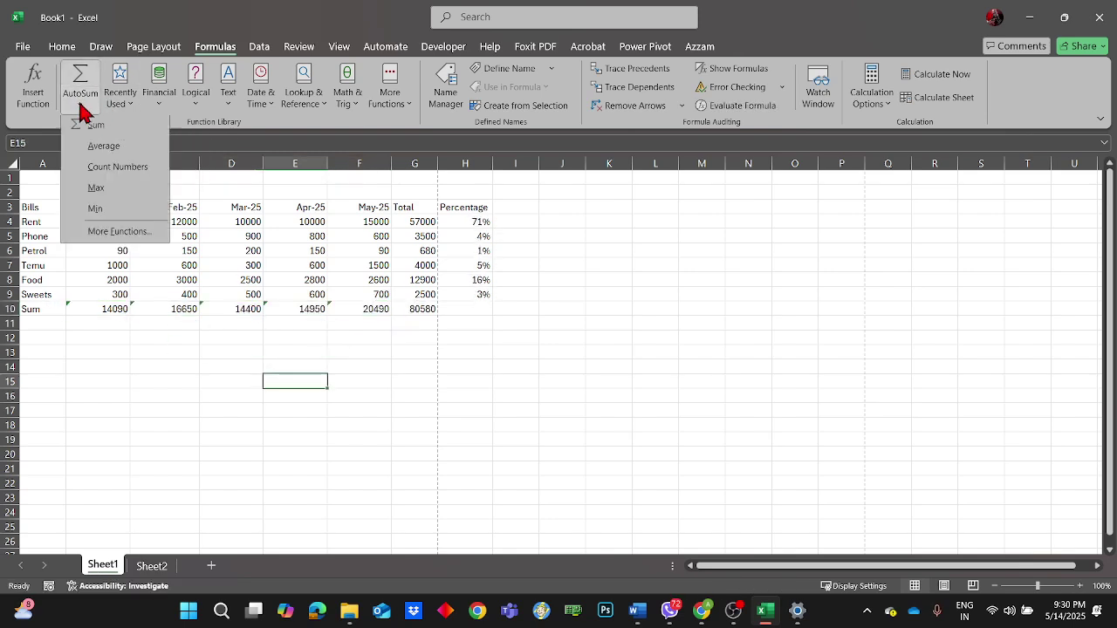
click(120, 448)
click(94, 305)
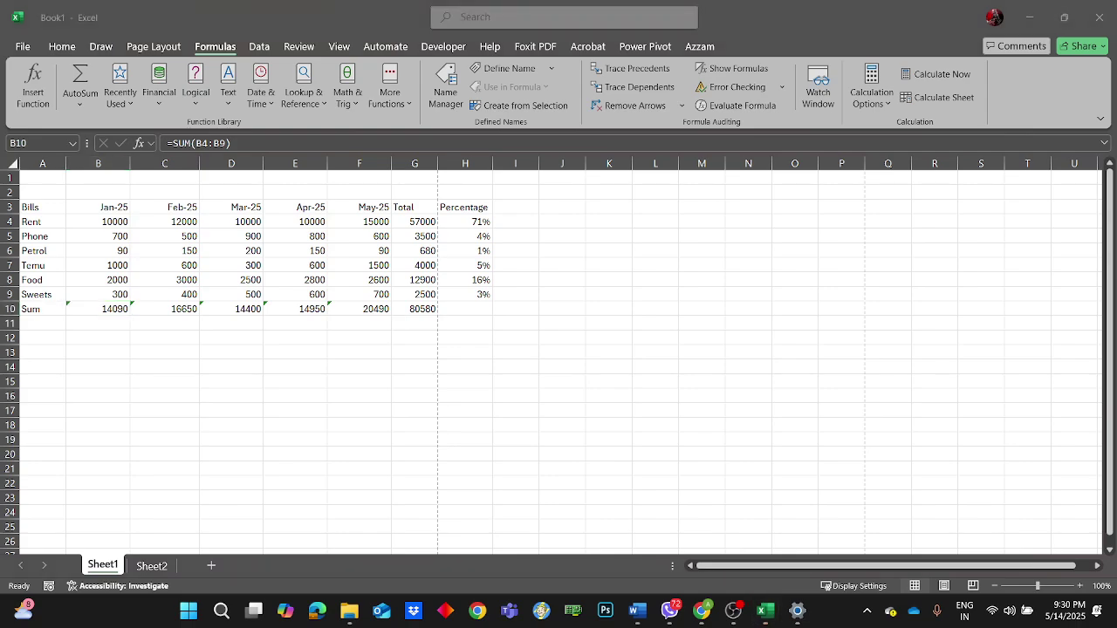
- Open the empty worksheet Sheet2
key(super+d)
key(super+d)
click(152, 566)
key(alt+Tab)
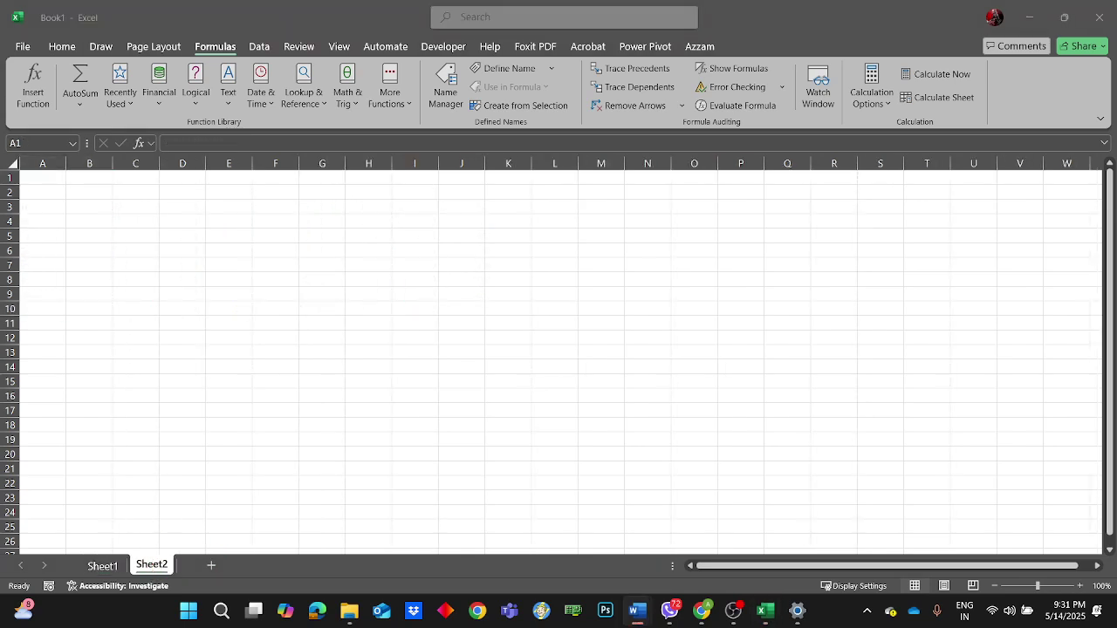
key(alt+Tab)
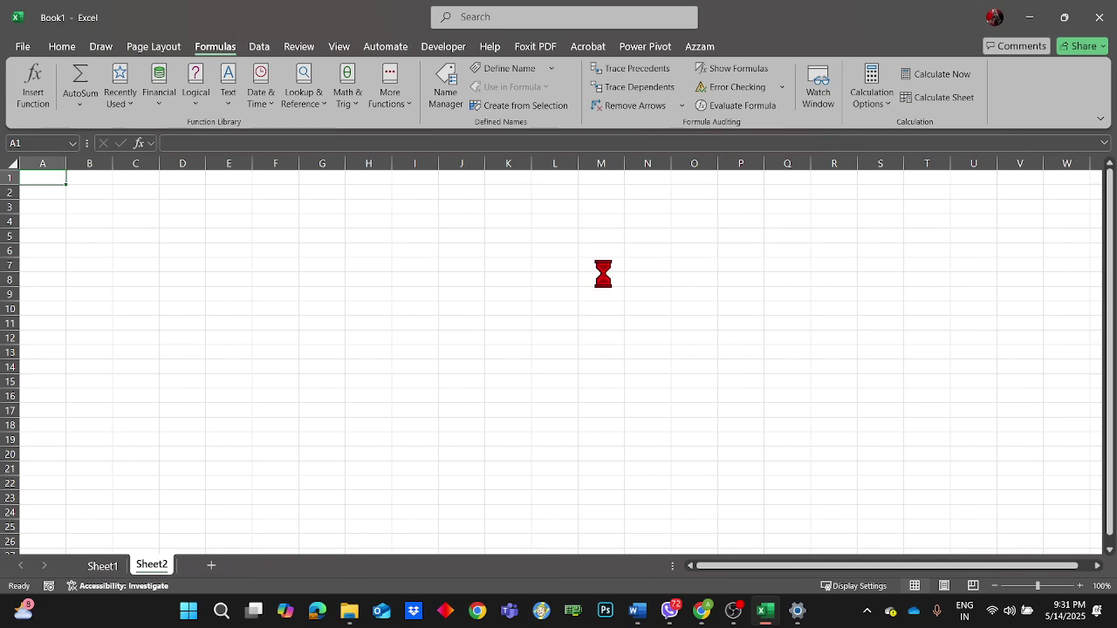
key(ctrl+v)
drag(251, 266, 613, 264)
key(ctrl+z)
key(ctrl+z)
- Paste the copied BODMAS picture into Sheet2, then move and enlarge it to cover about columns J to O, rows 3 to 20
key(alt+Tab)
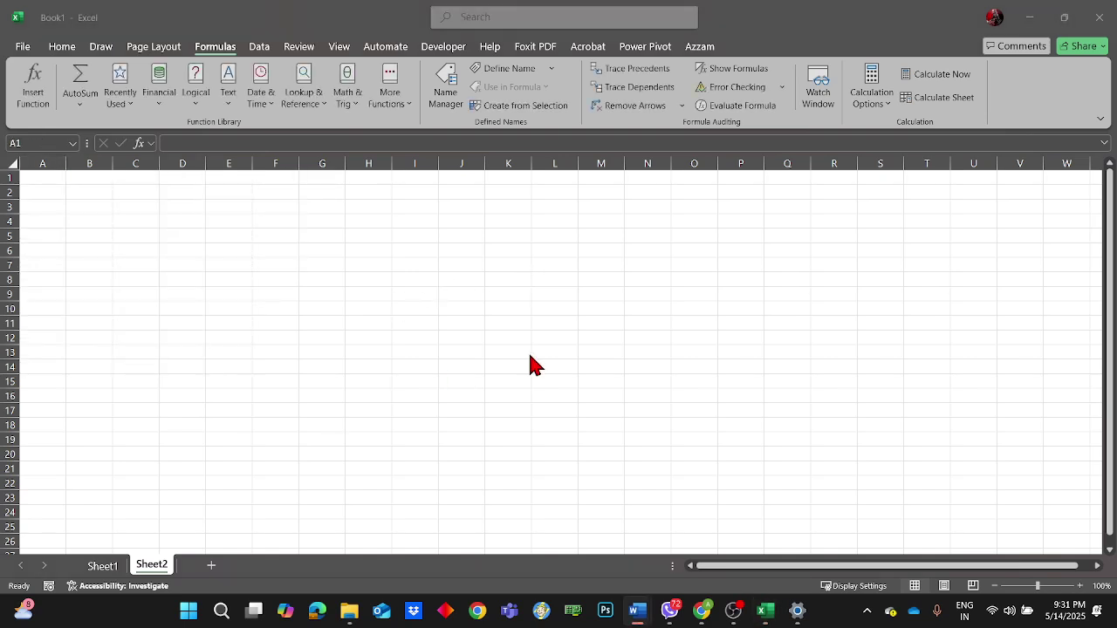
key(alt+Tab)
key(ctrl+v)
drag(110, 224, 563, 272)
drag(584, 325, 715, 466)
drag(671, 423, 649, 408)
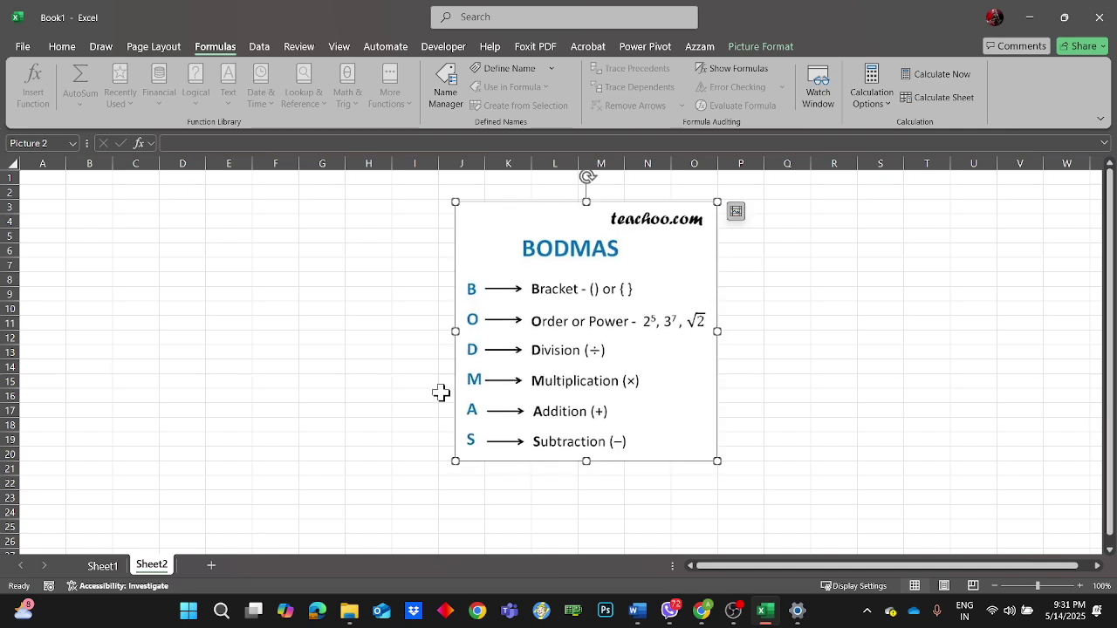
- Merge and center cells A2:B2 on Sheet2
scroll(324, 357, down, 1)
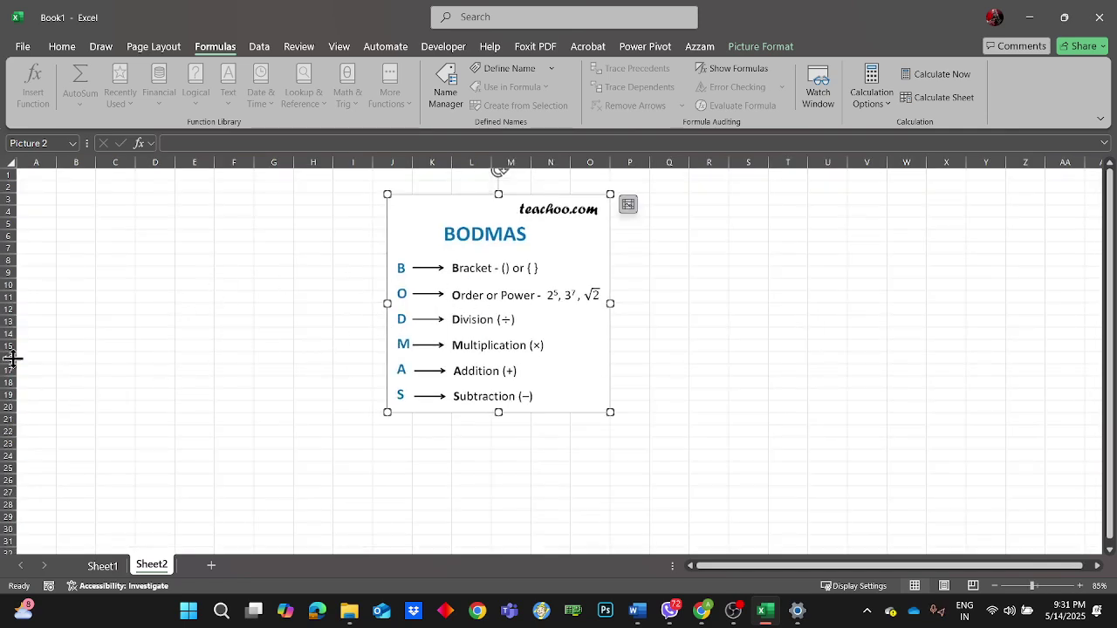
click(78, 213)
click(42, 187)
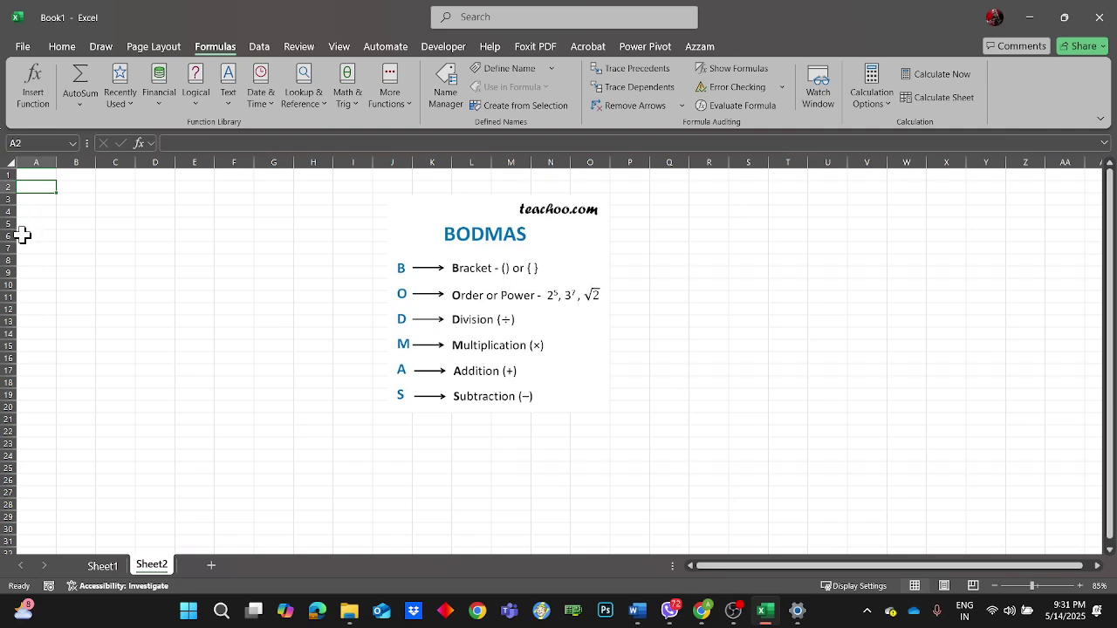
drag(38, 185, 87, 185)
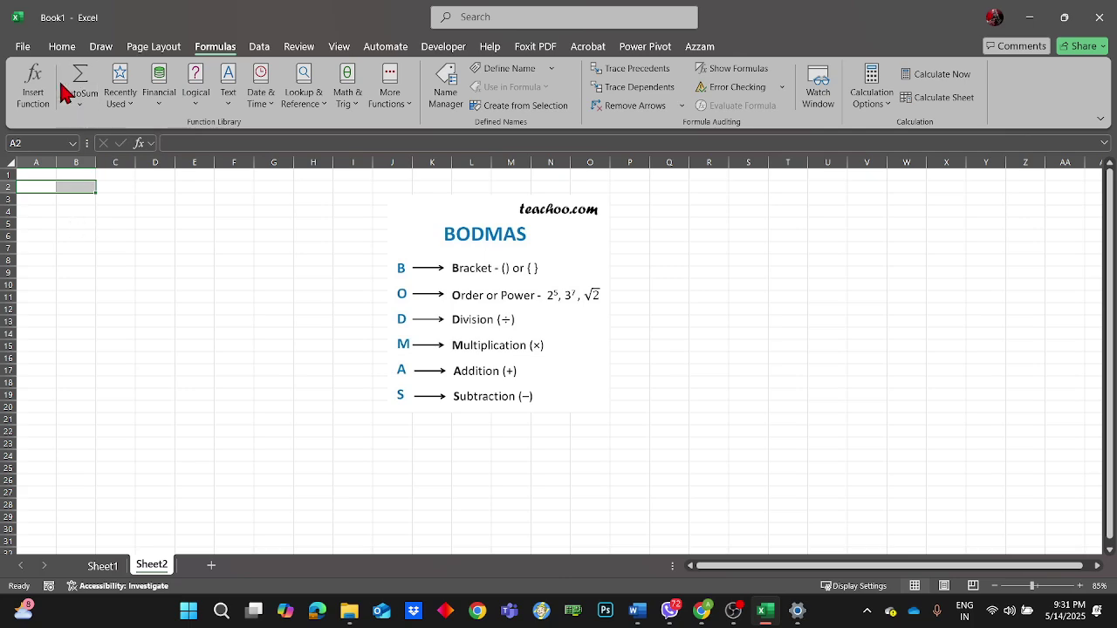
click(62, 46)
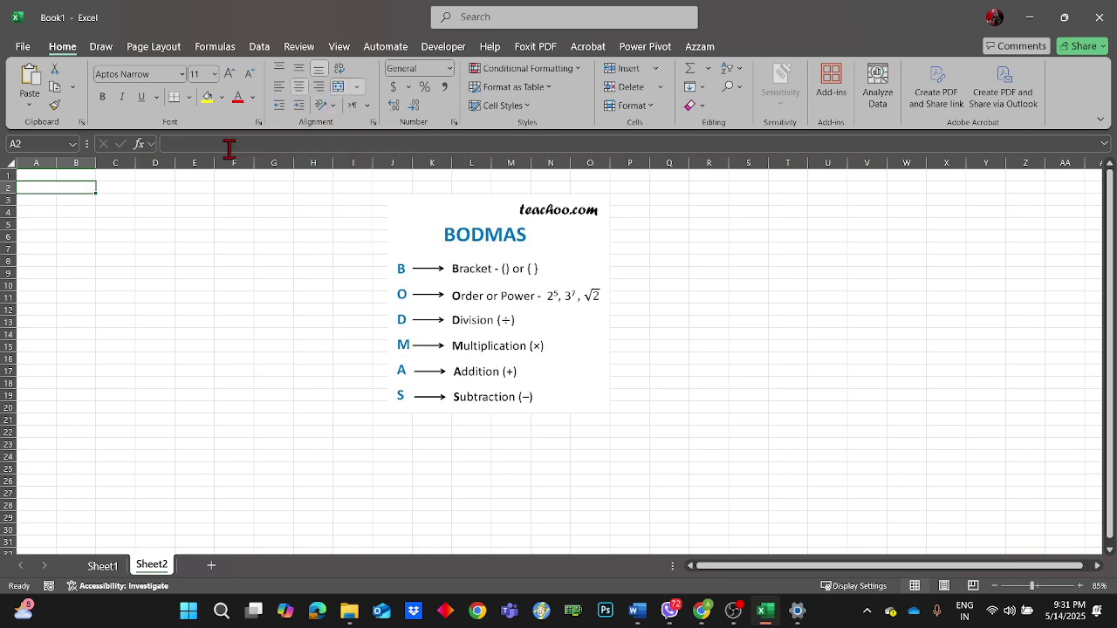
right_click(87, 192)
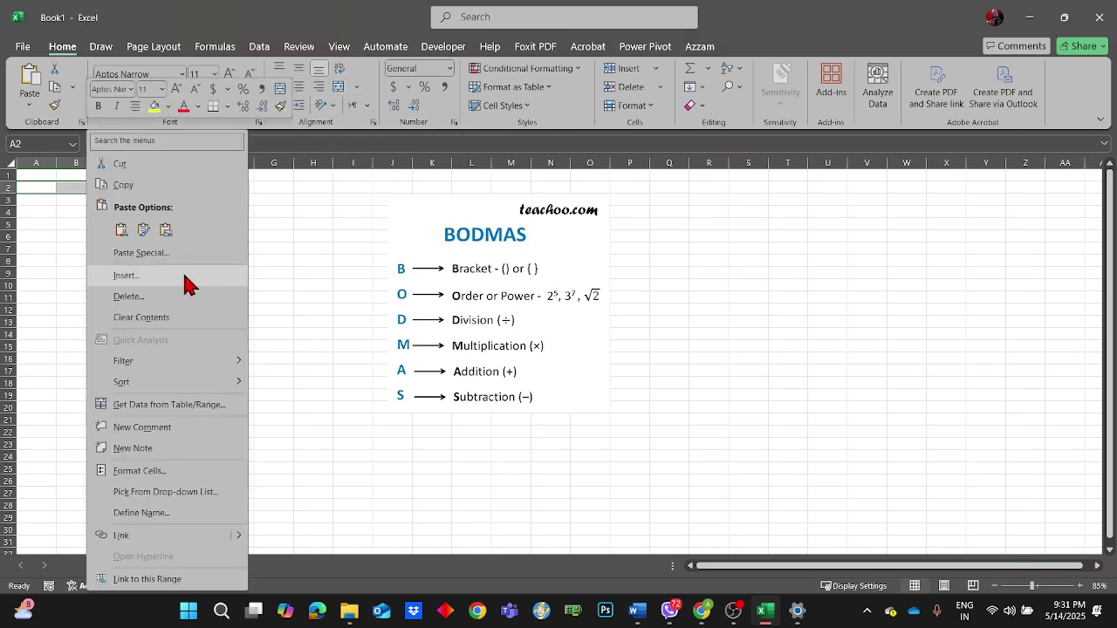
click(293, 428)
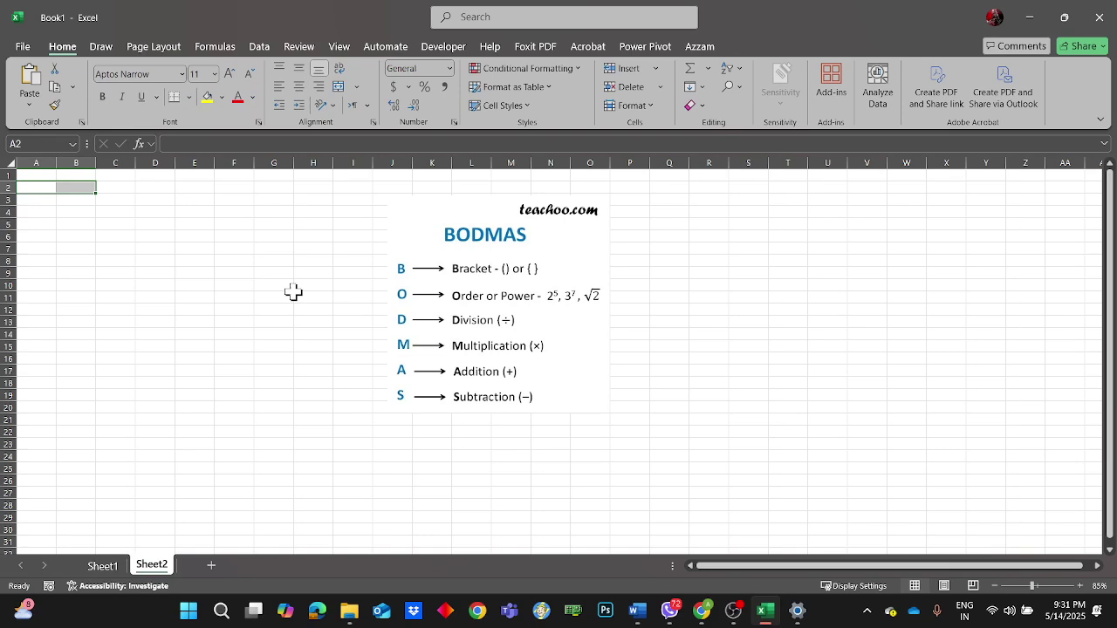
click(339, 87)
click(130, 273)
click(155, 296)
click(57, 188)
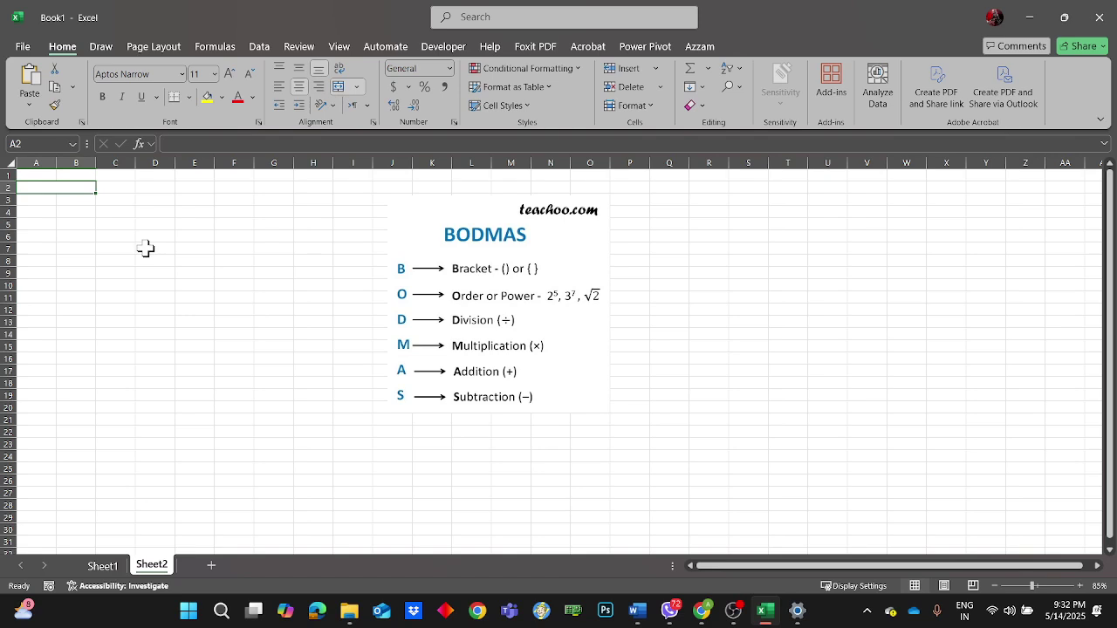
- Enter the heading BILL in the merged cell A2:B2
text(BI)
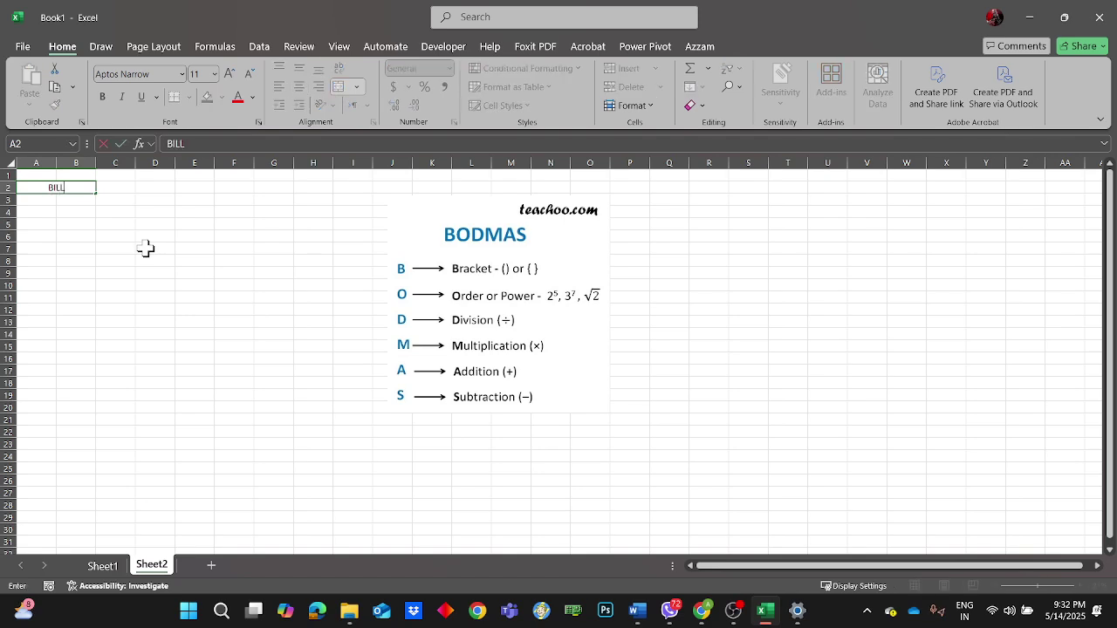
text(LL)
click(146, 249)
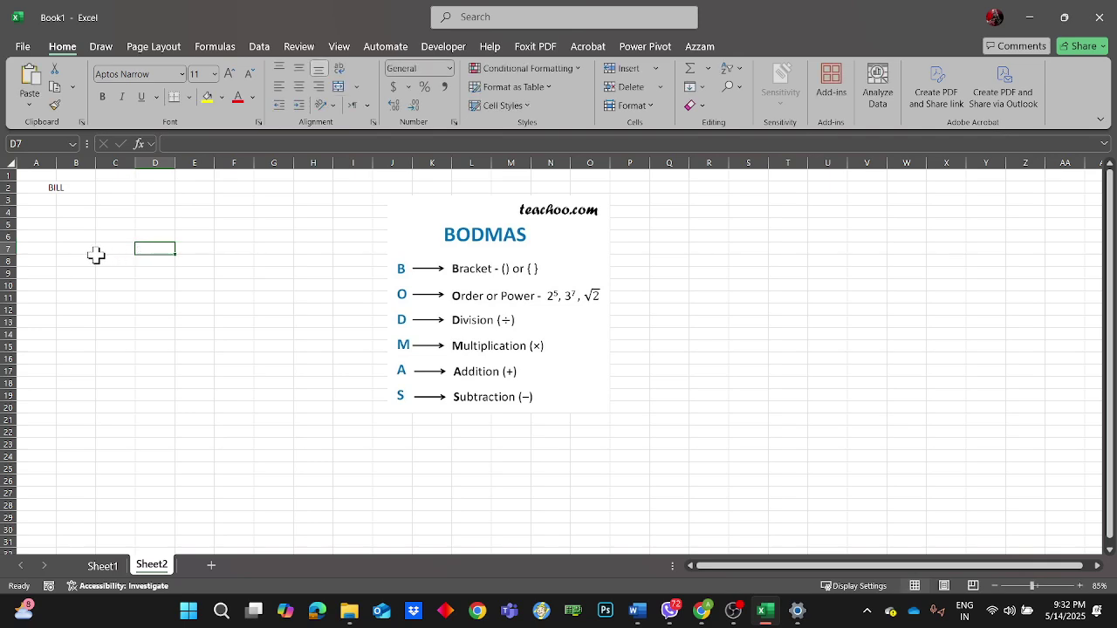
- Widen columns B and A of the bill table
click(33, 200)
drag(91, 159, 129, 161)
click(54, 172)
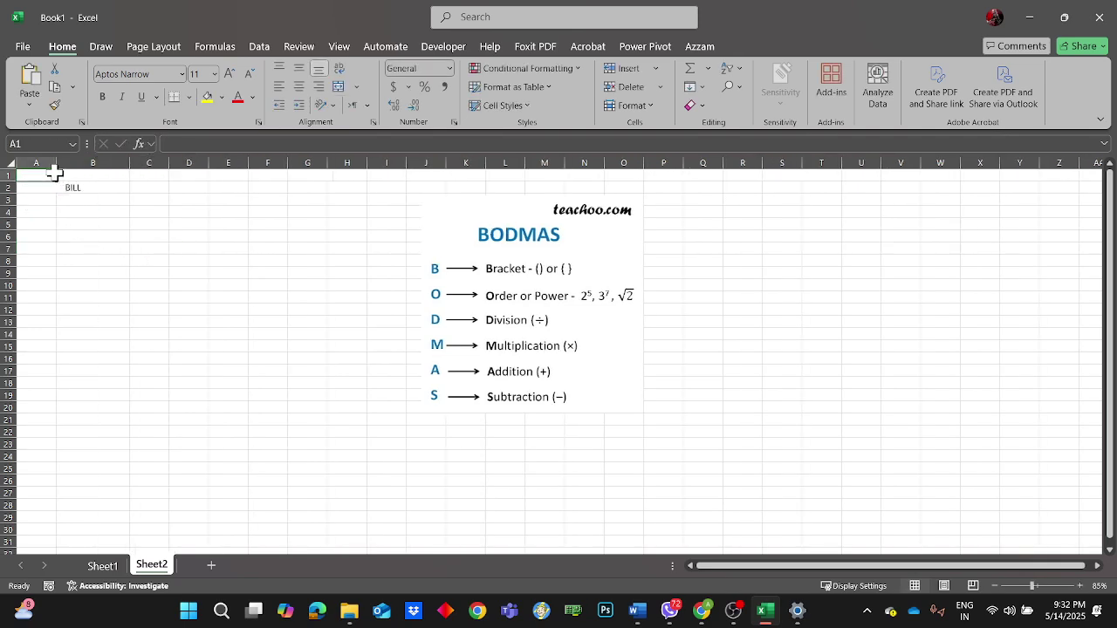
click(77, 226)
drag(56, 162, 76, 163)
- Enter the label Item A in cell A3 and Item B in cell A4
click(67, 201)
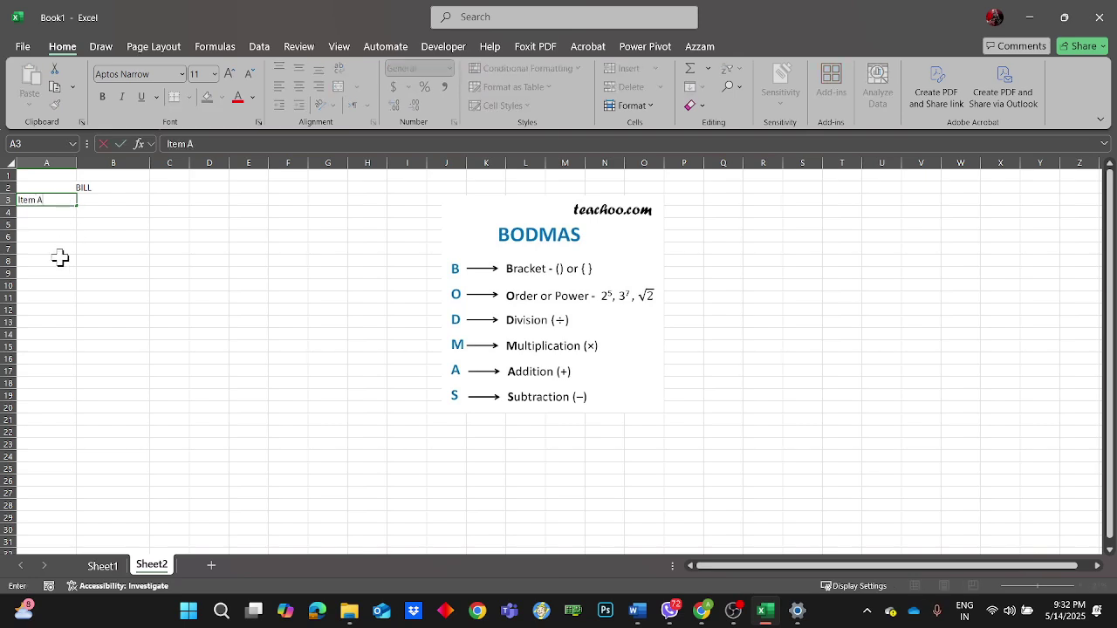
click(54, 215)
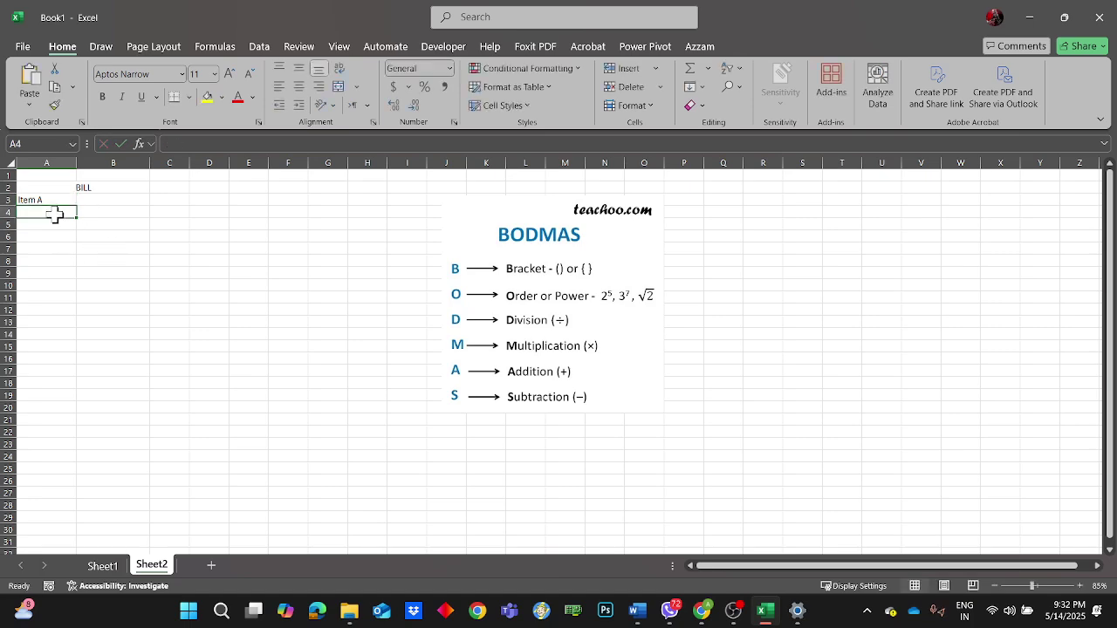
text(Item A)
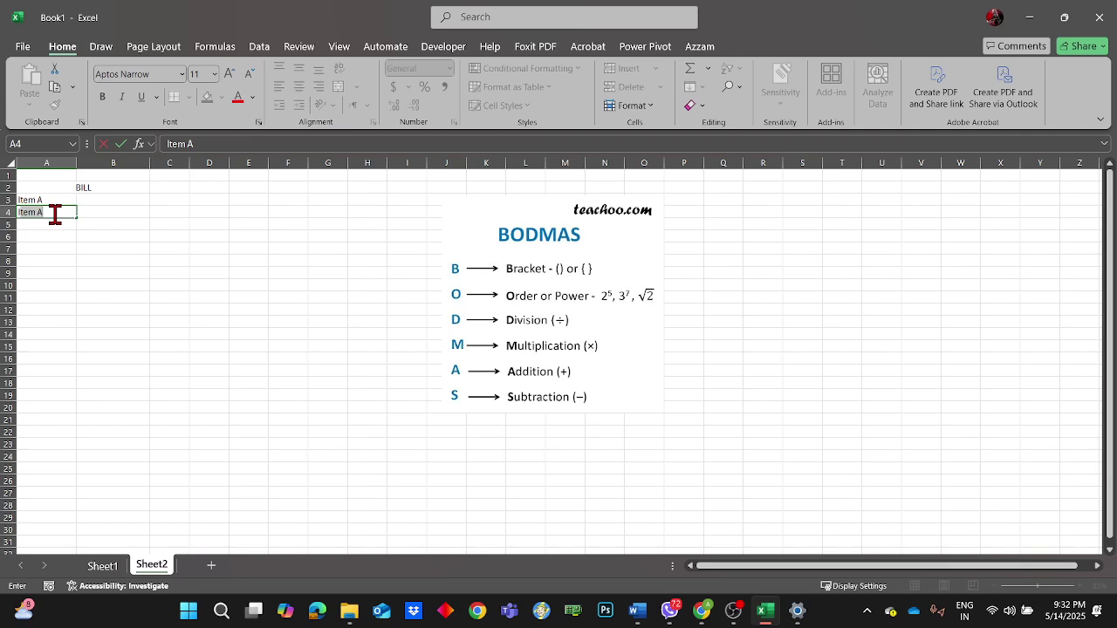
key(Tab)
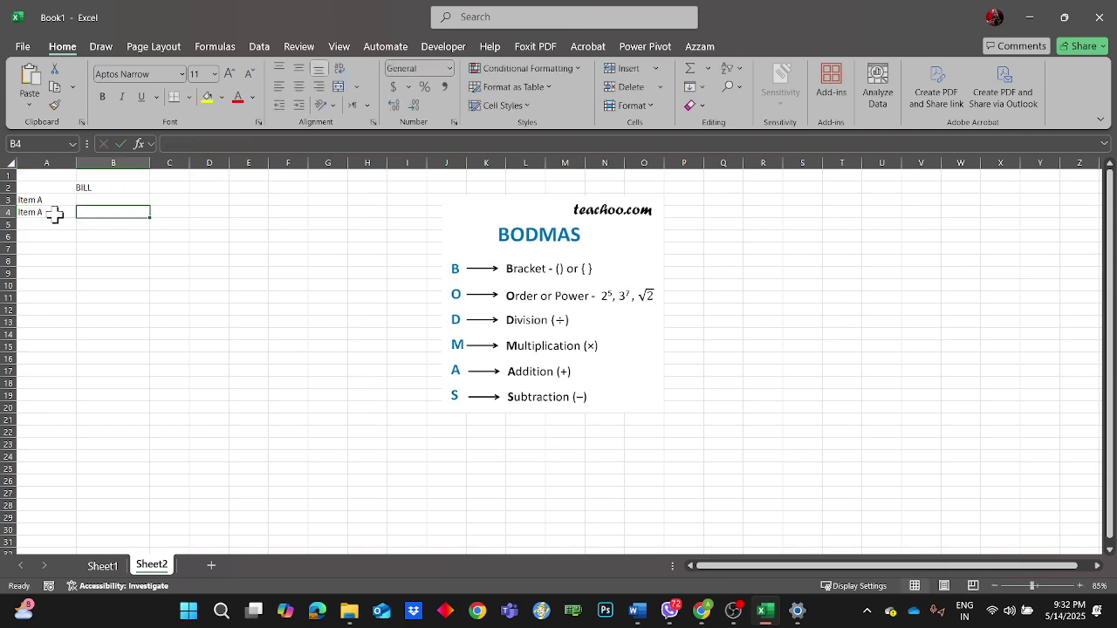
click(54, 214)
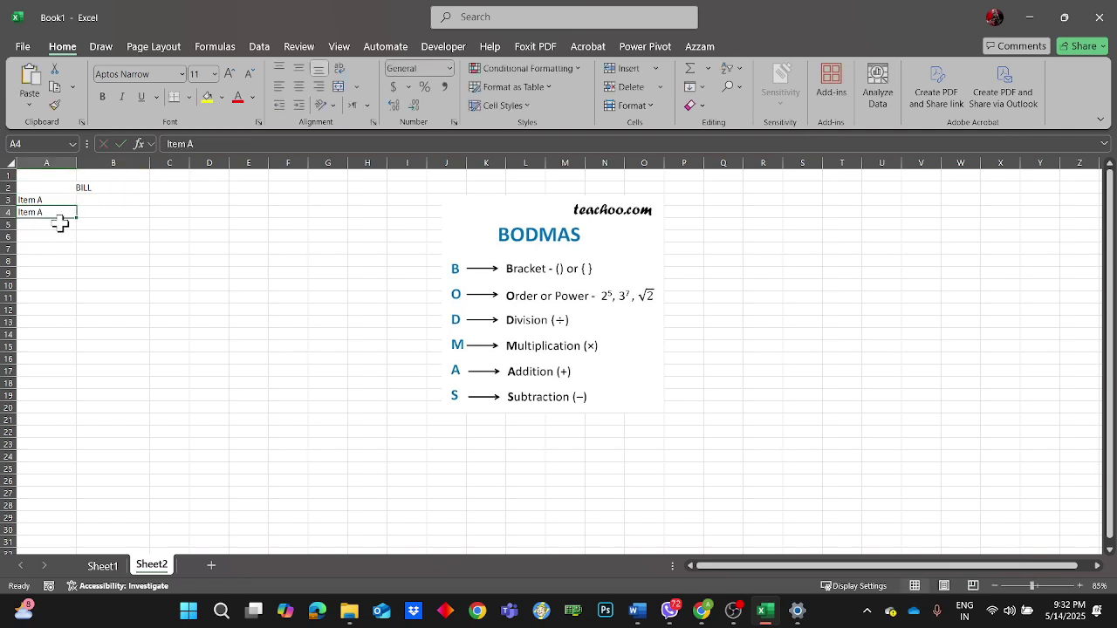
double_click(48, 213)
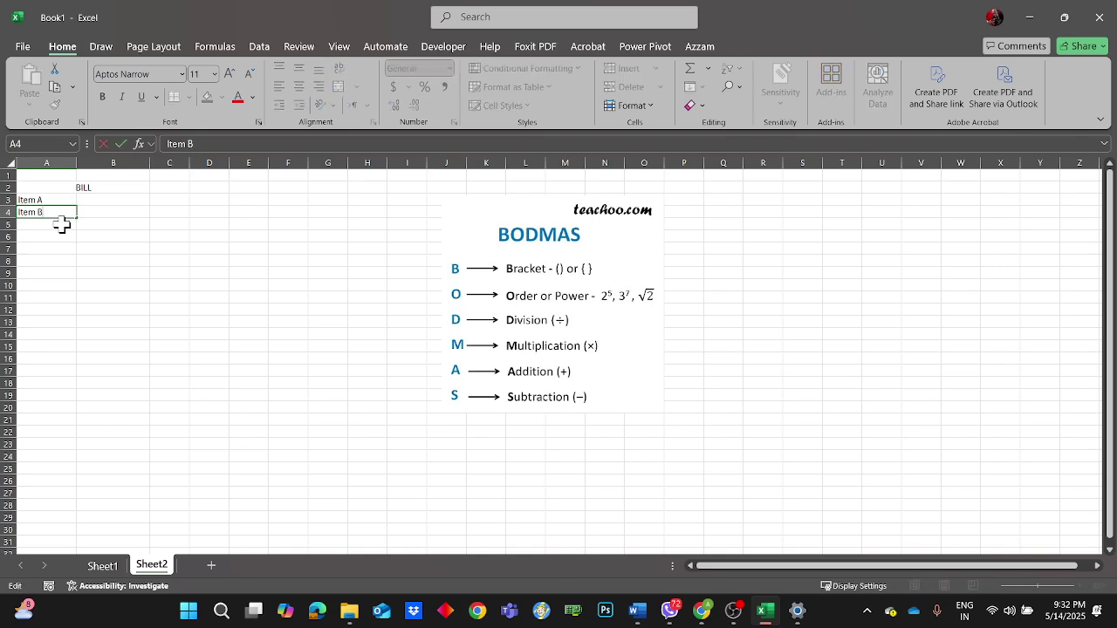
click(61, 224)
- Fill the item labels down to A7, changing A5 to Item C and clearing the surplus labels in A6:A7
drag(60, 203, 71, 255)
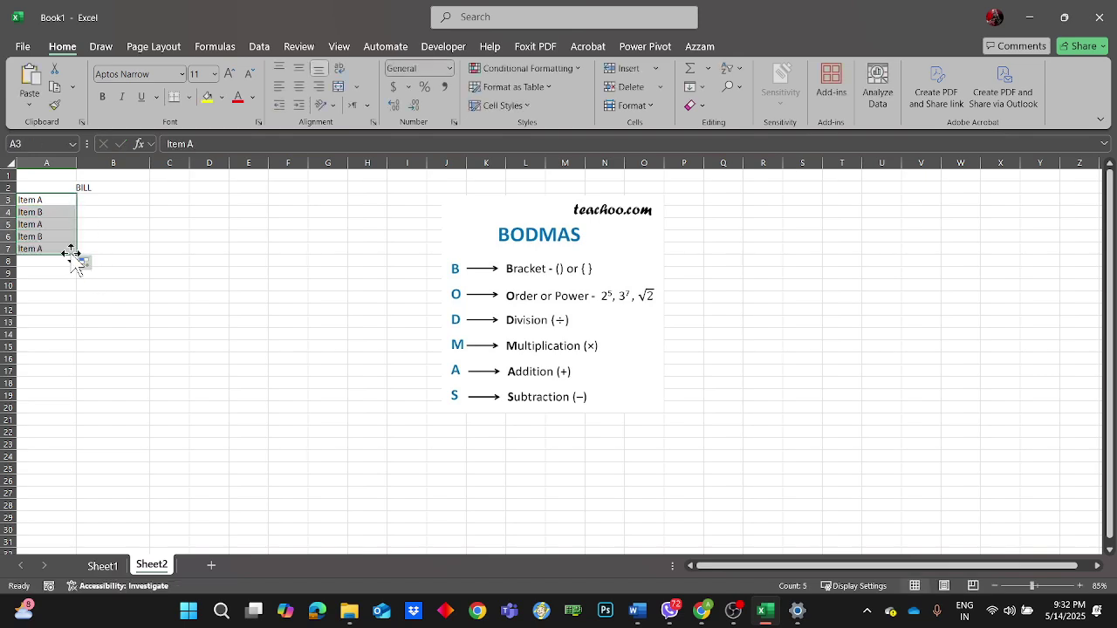
double_click(52, 224)
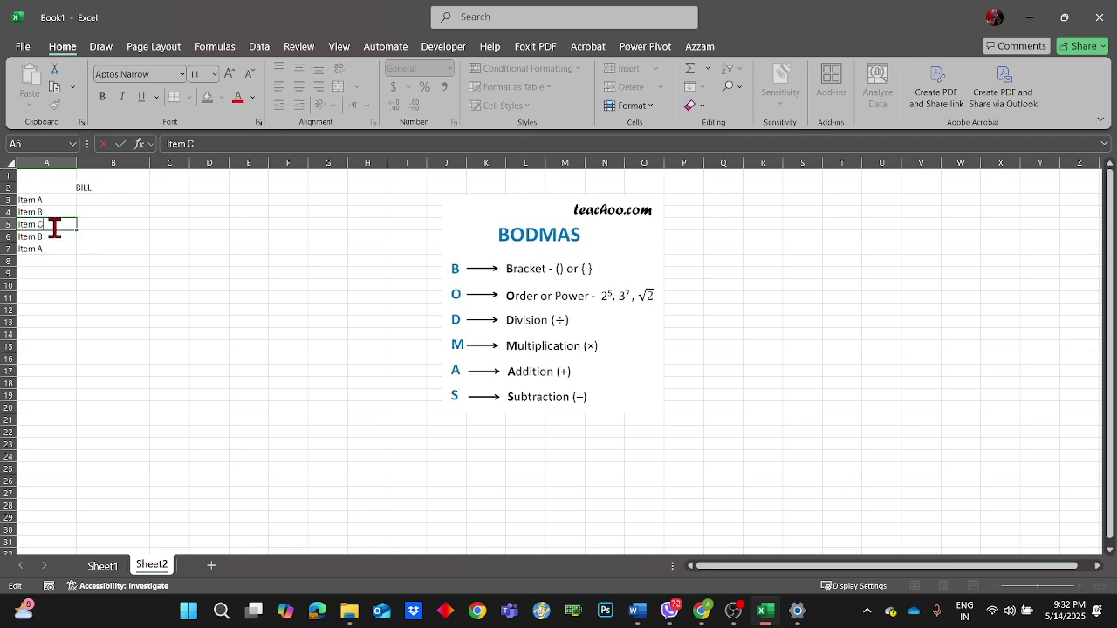
click(51, 238)
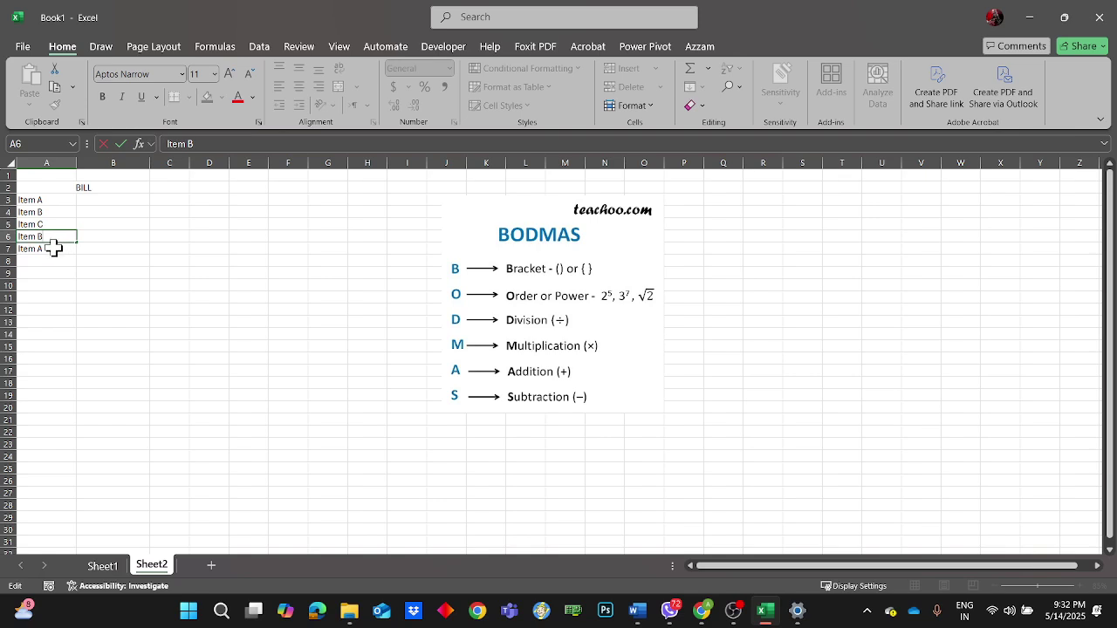
drag(53, 249, 41, 236)
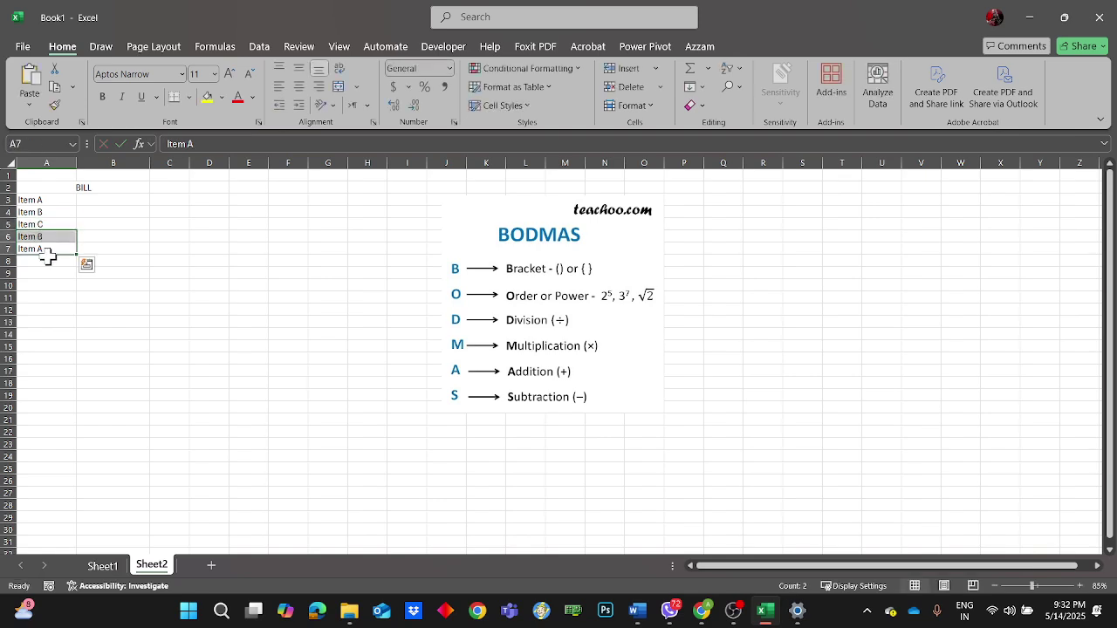
key(Delete)
click(87, 250)
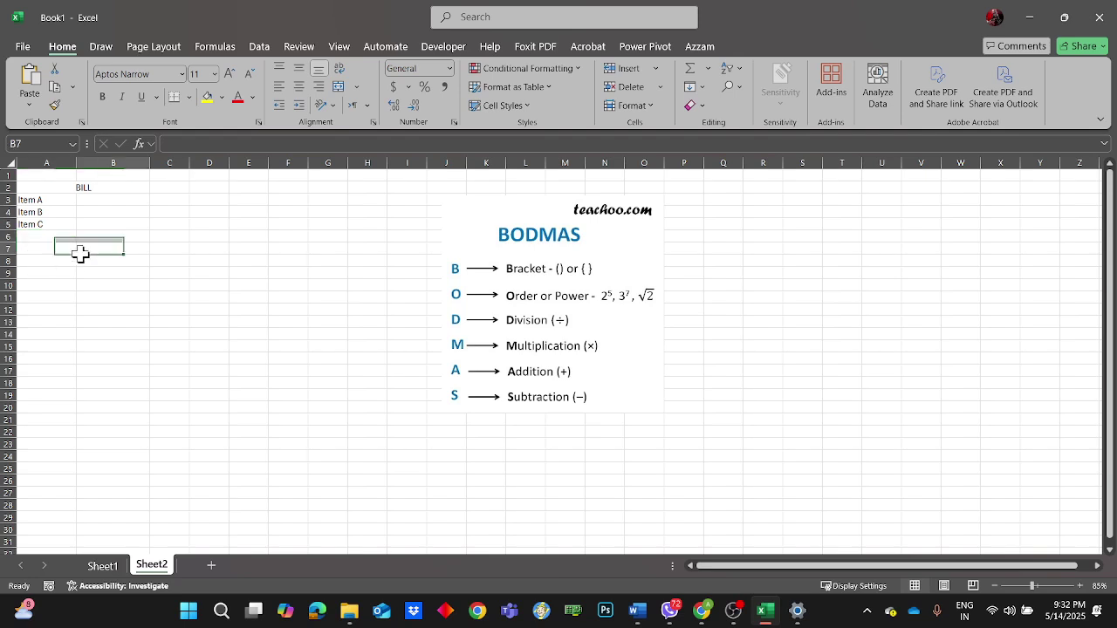
- Enter the amounts 500, 600 and 700 for Items A, B and C in cells B3:B5
click(100, 199)
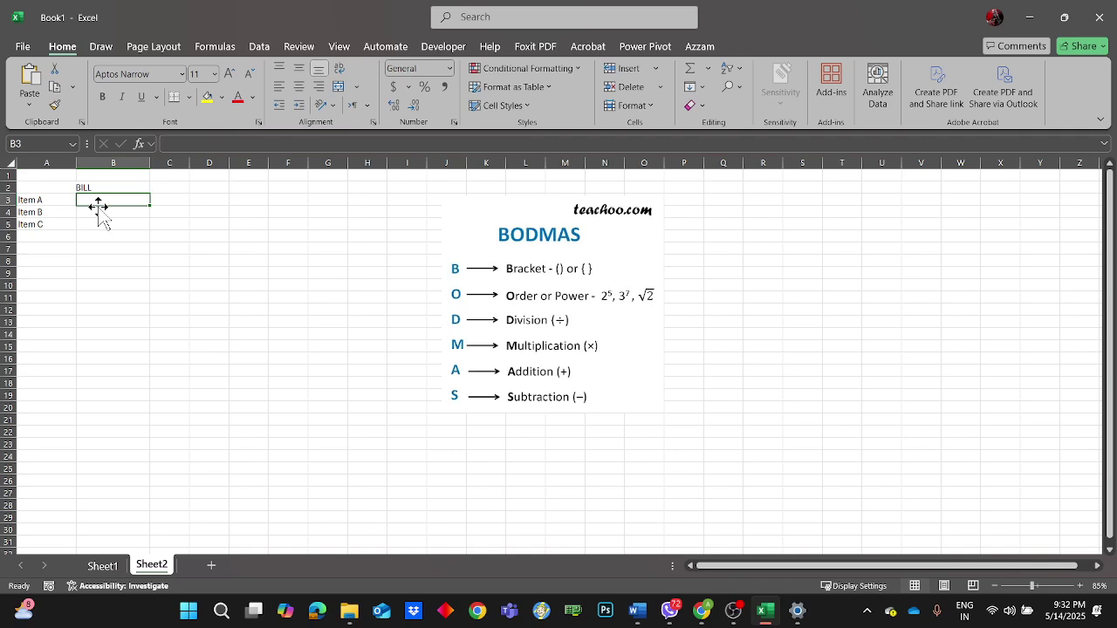
text(54)
key(BackSpace)
key(BackSpace)
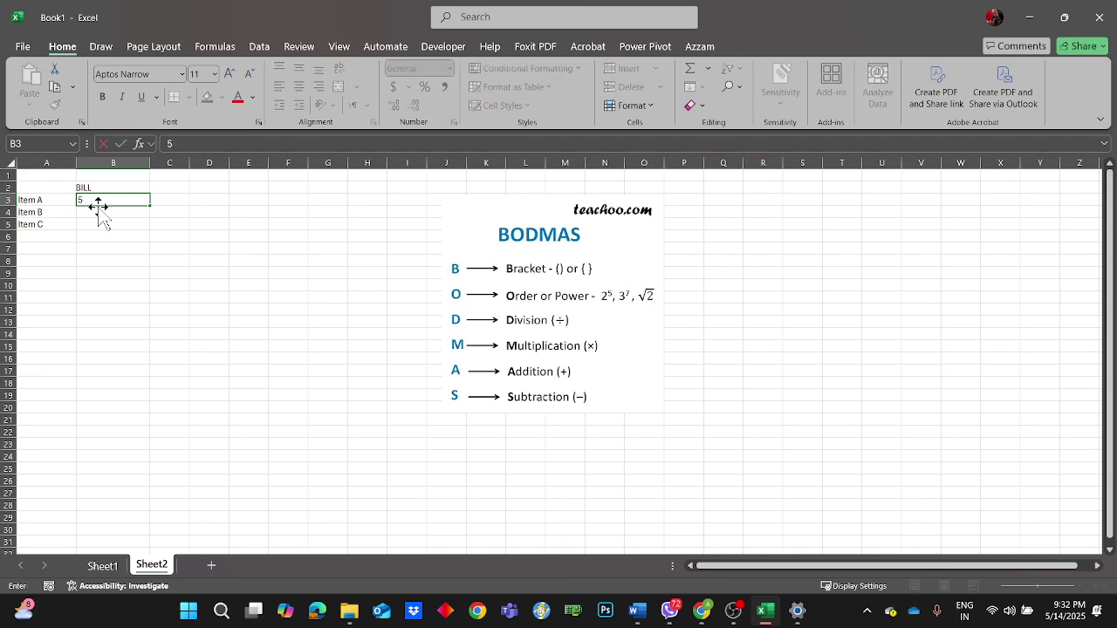
text(500)
key(Return)
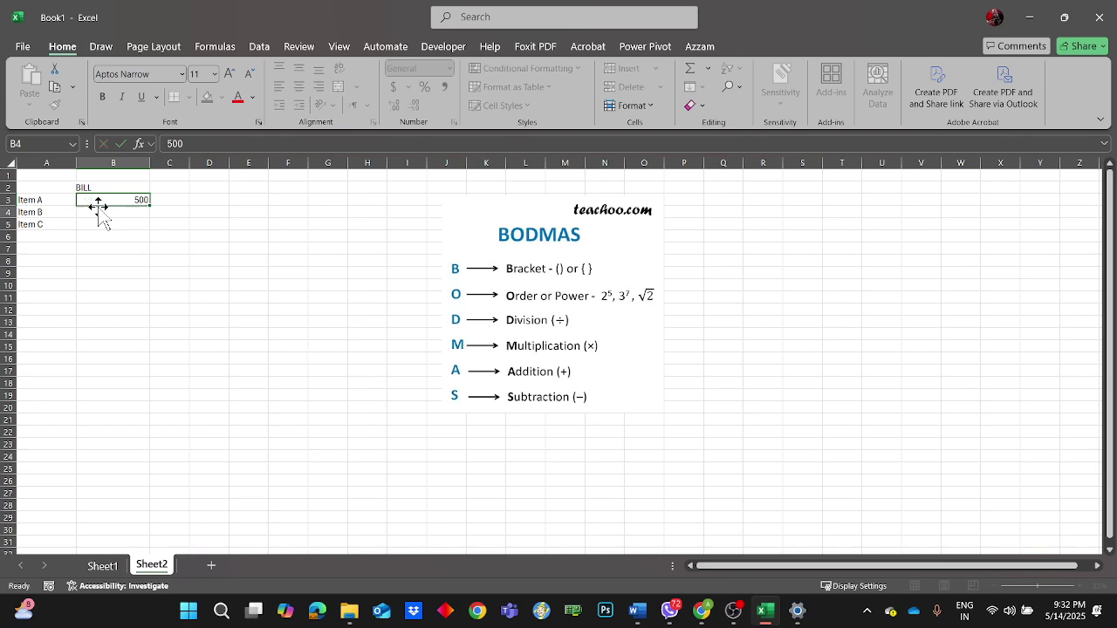
text(600)
key(Return)
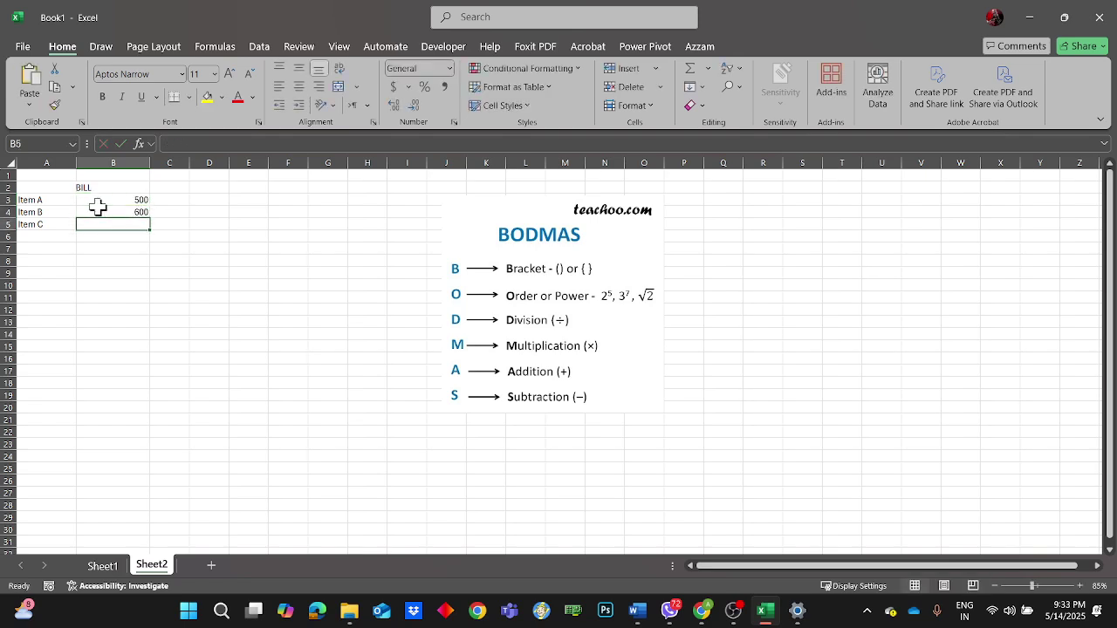
text(700)
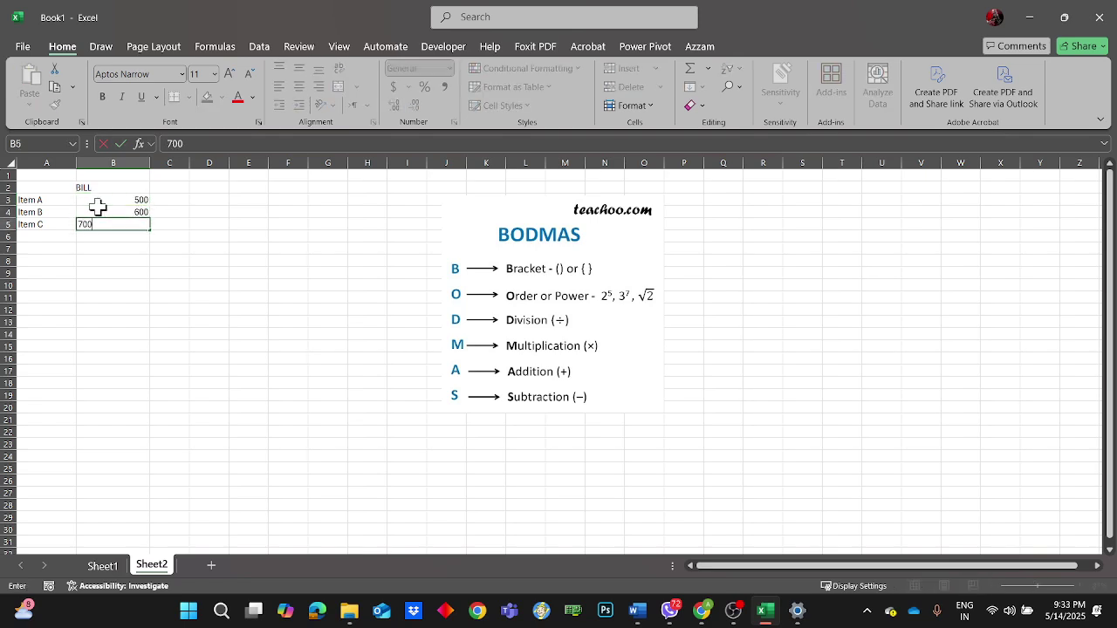
key(Return)
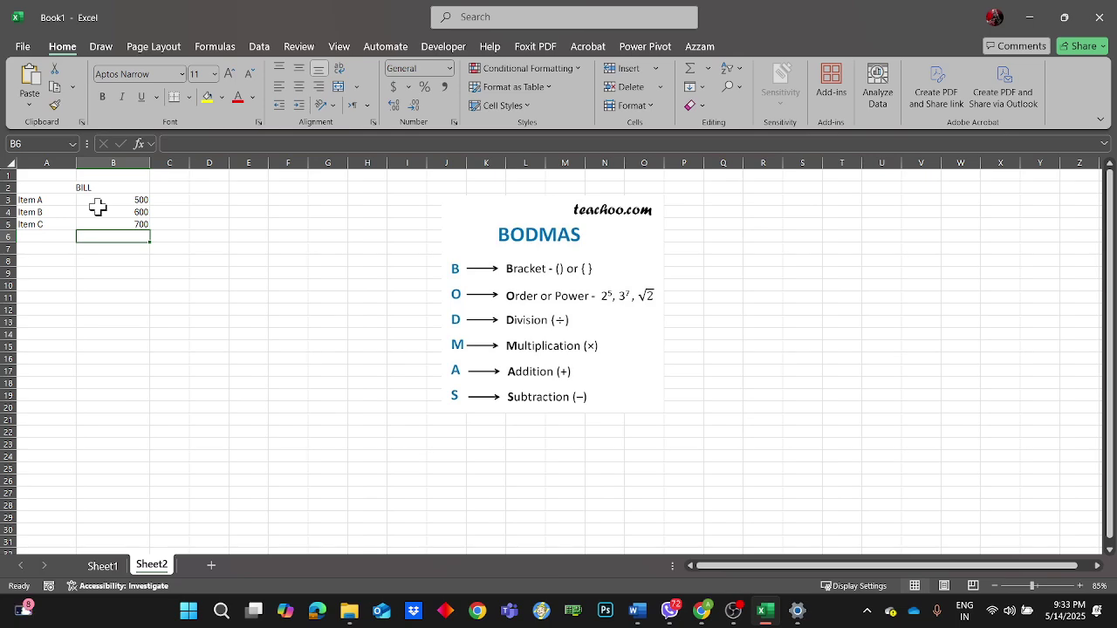
- Enter the label Sub Total in cell A6 below the bill items
click(61, 248)
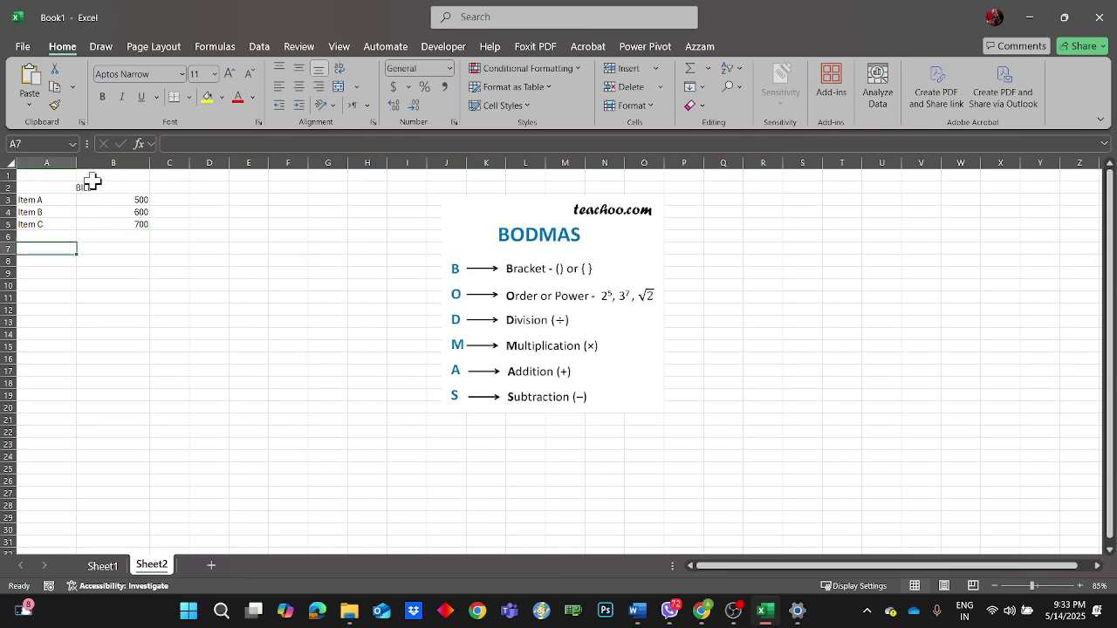
scroll(129, 269, up, 2)
scroll(139, 289, up, 7)
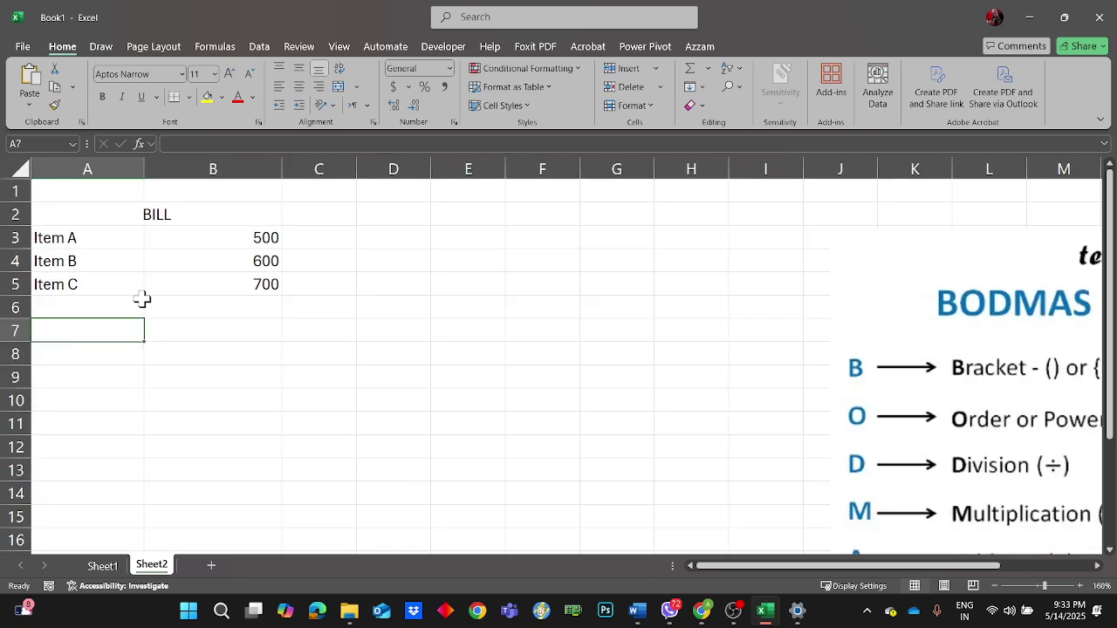
click(125, 366)
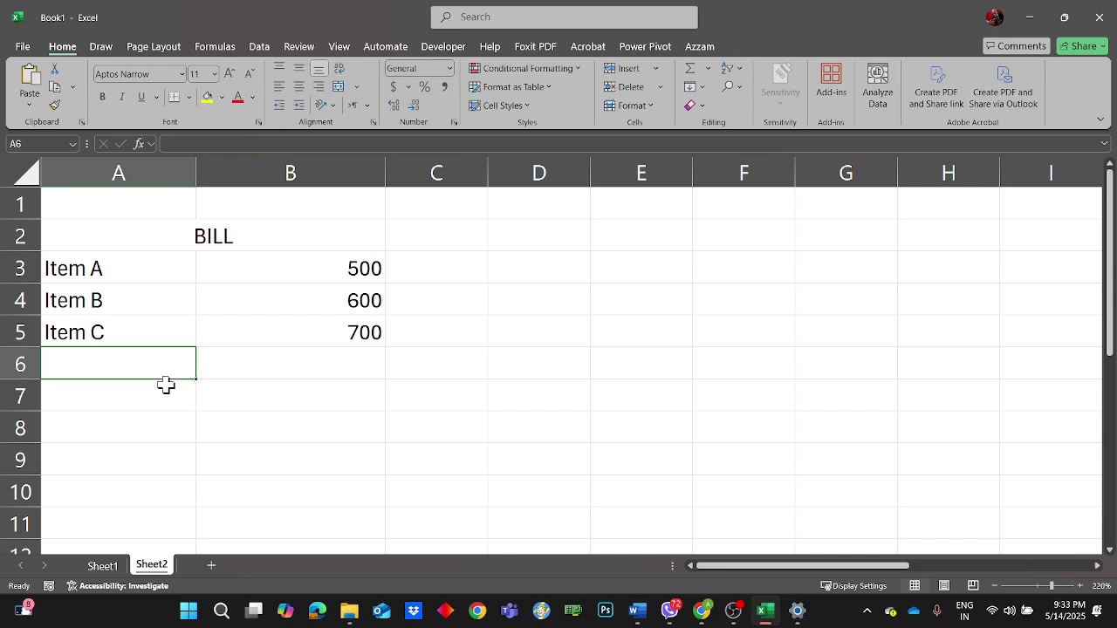
text(Su)
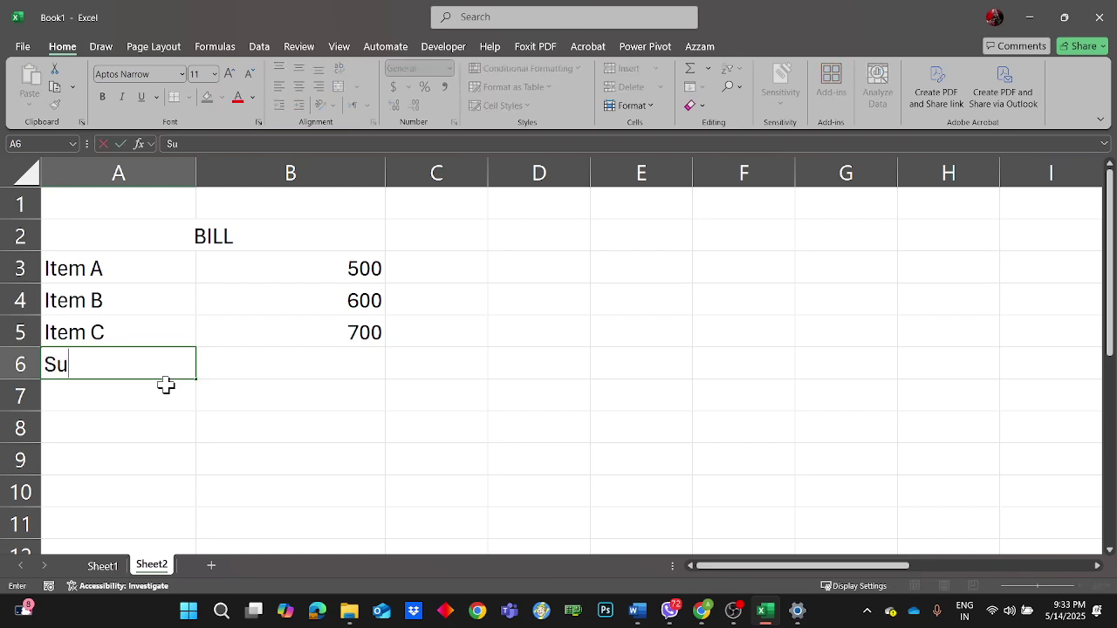
text(b  Total)
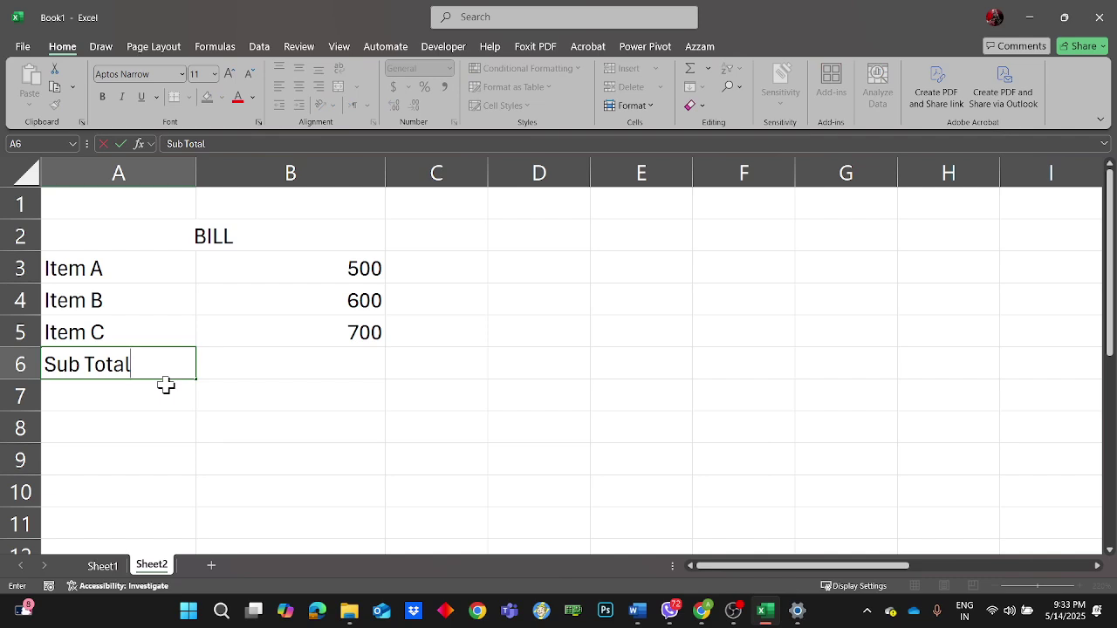
click(343, 353)
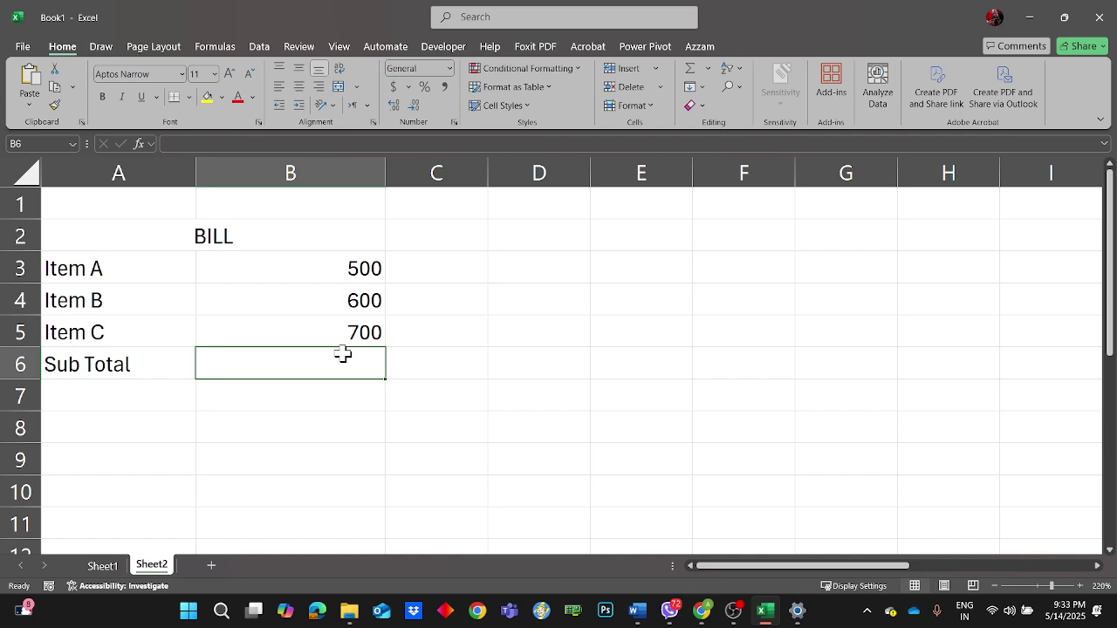
- Enter the label GST in cell A7 and Total in cell A8
click(120, 374)
click(121, 393)
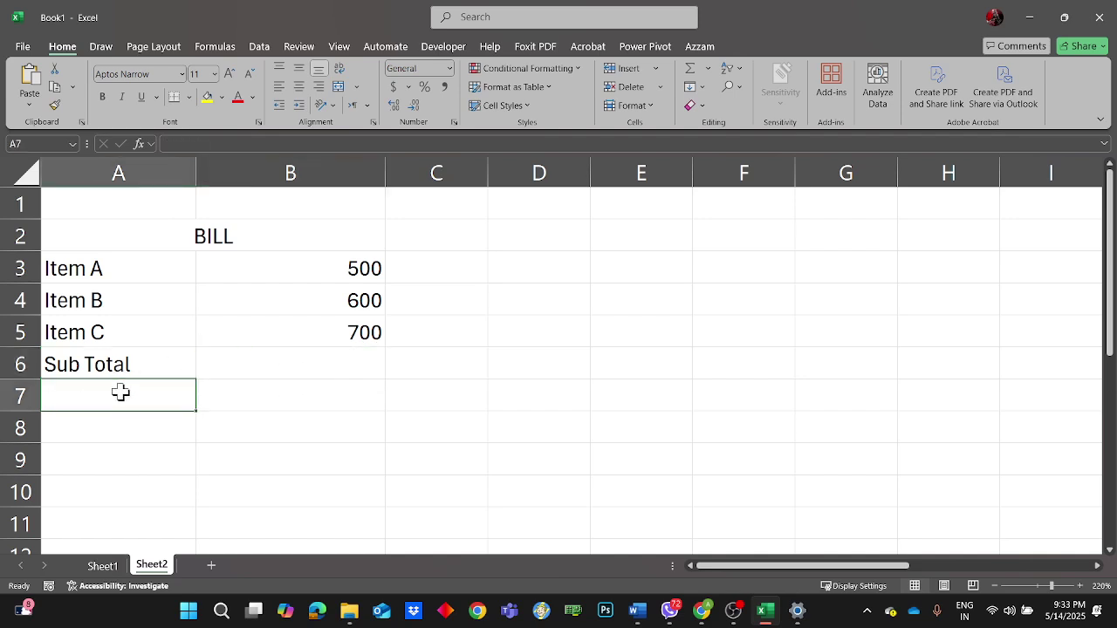
text(GST)
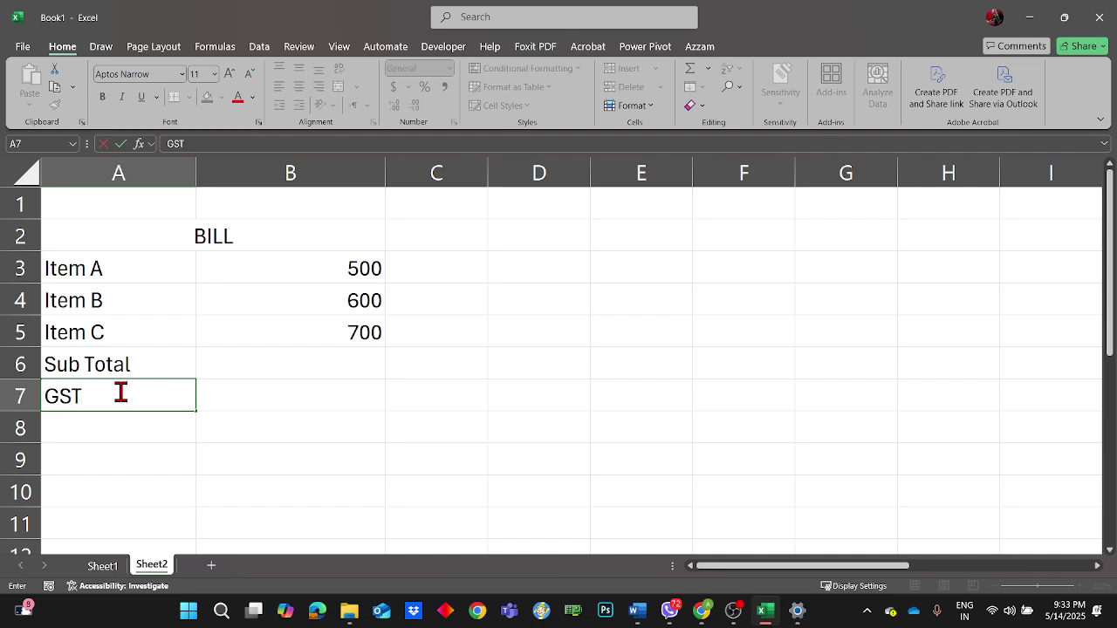
click(131, 436)
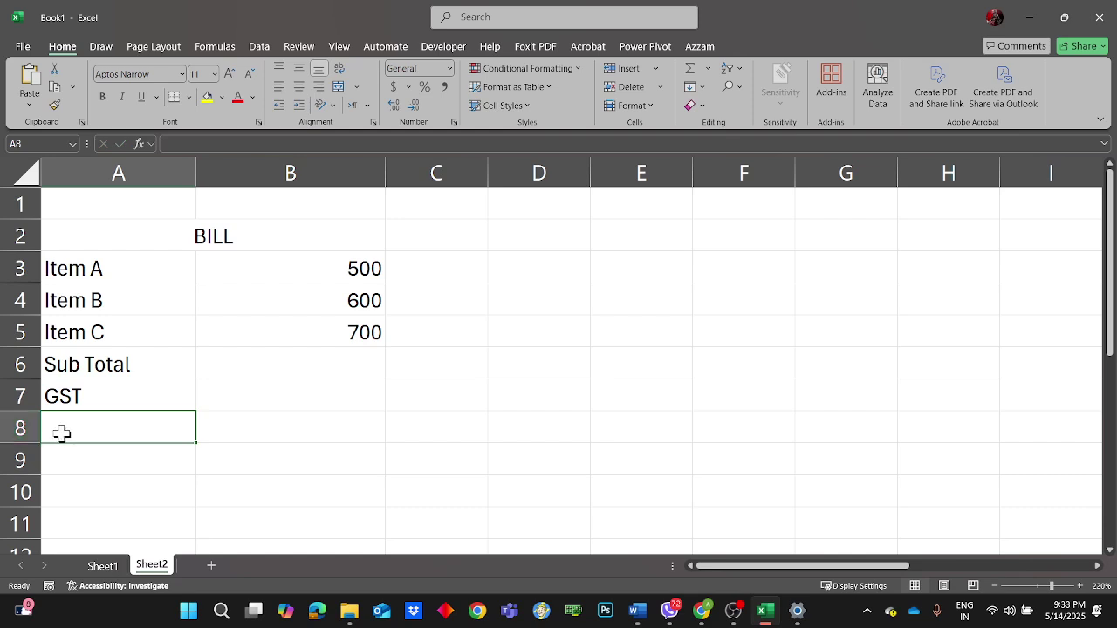
text(Tp)
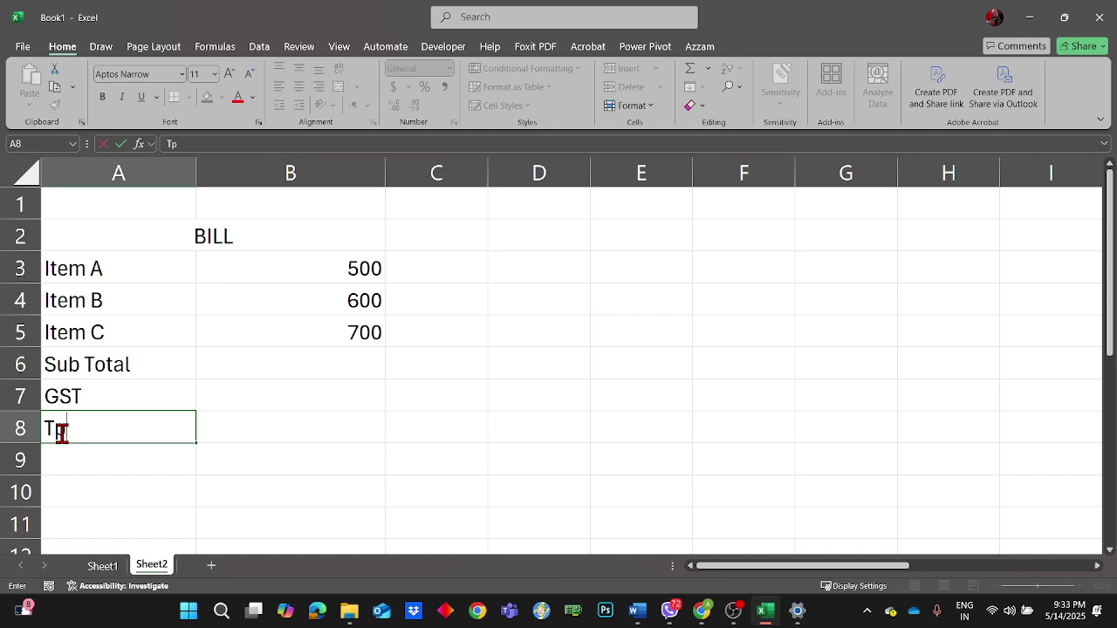
key(BackSpace)
text(otal)
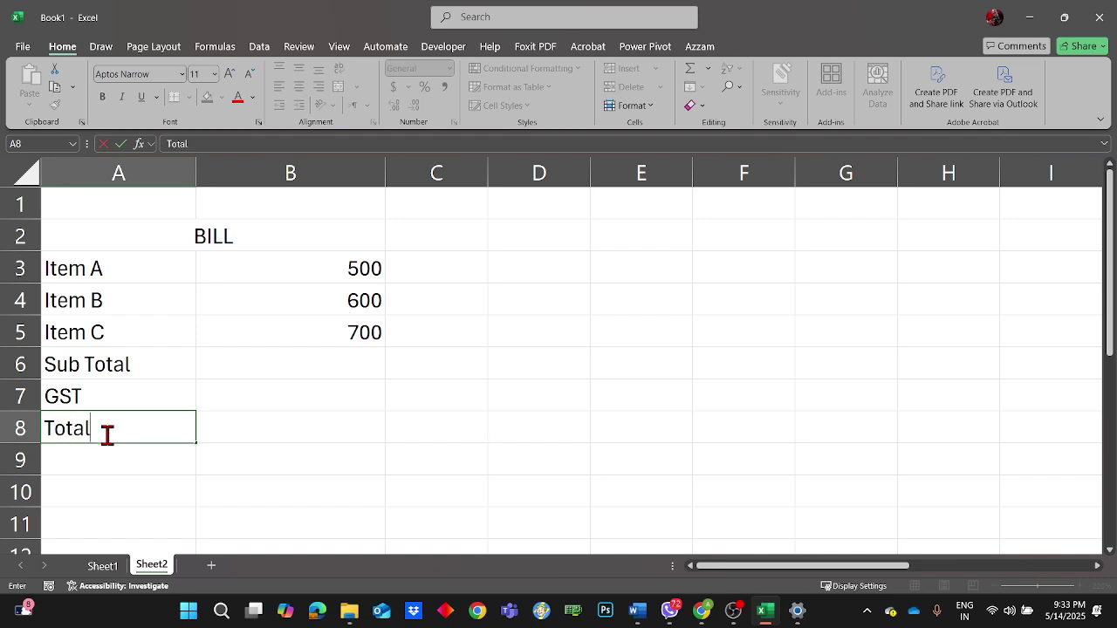
click(334, 449)
click(332, 424)
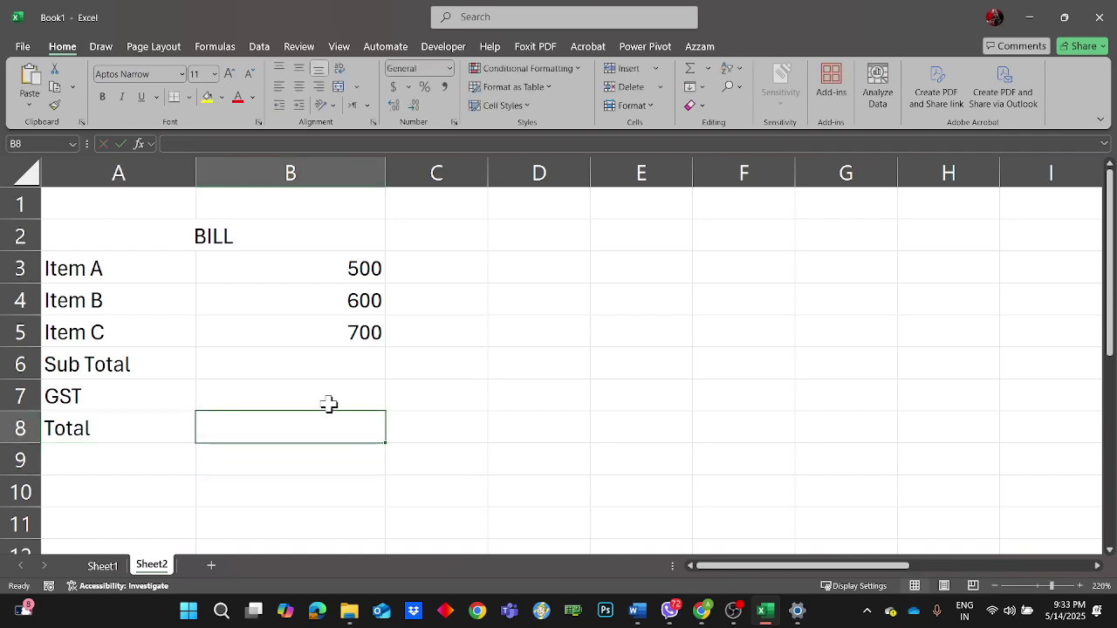
- Calculate the Sub Total in cell B6 with AutoSum over the item amounts, =SUM(B3:B5)
click(332, 373)
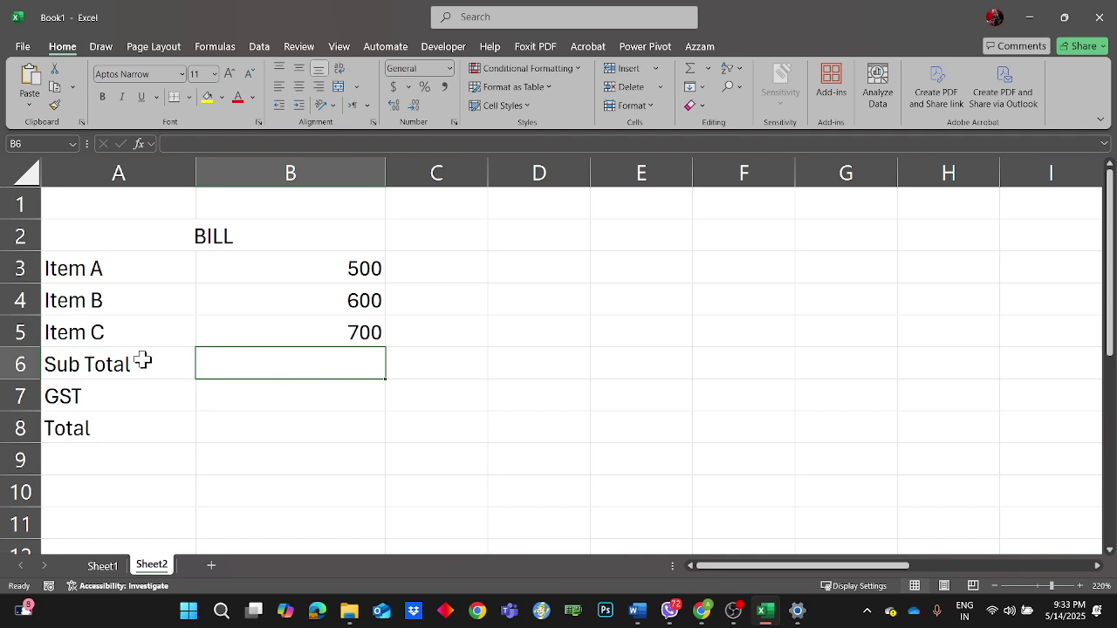
drag(143, 361, 124, 443)
click(273, 360)
click(214, 51)
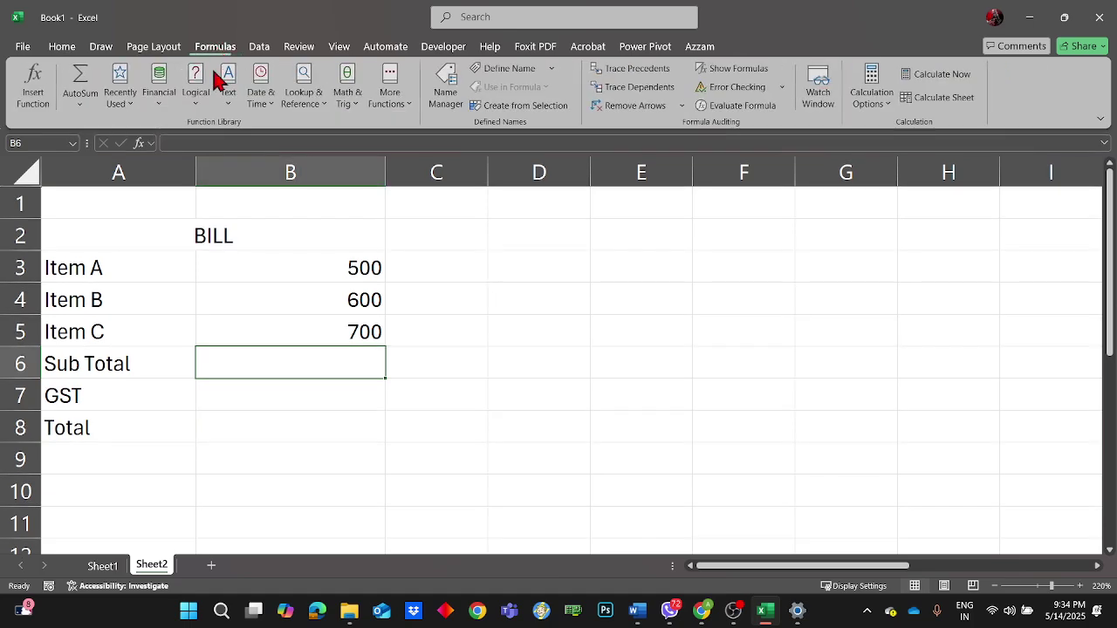
click(79, 104)
click(98, 124)
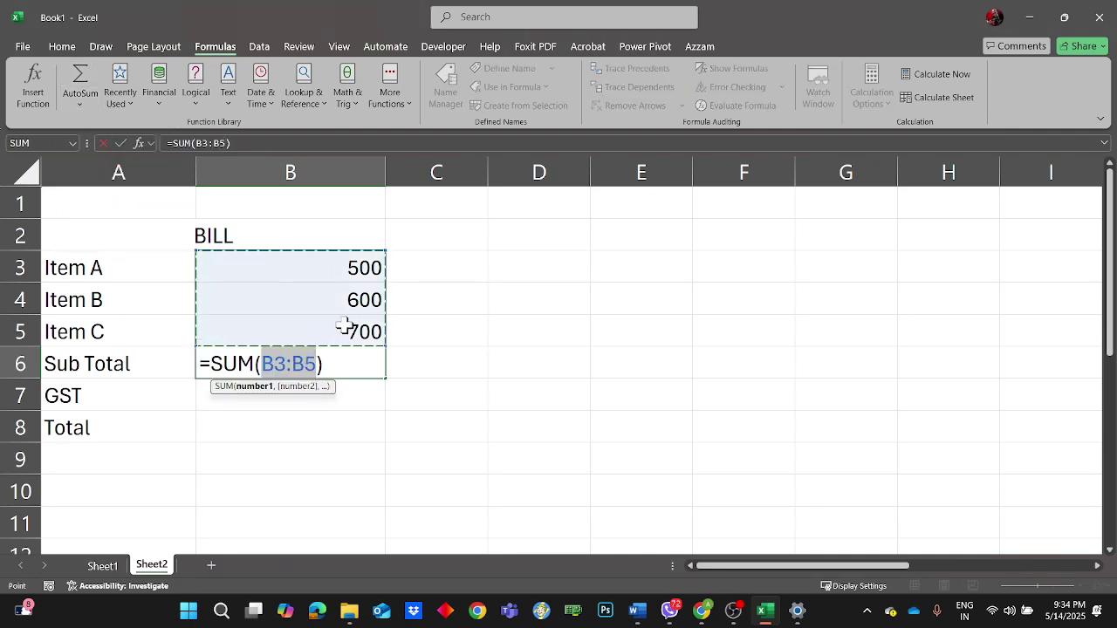
key(Return)
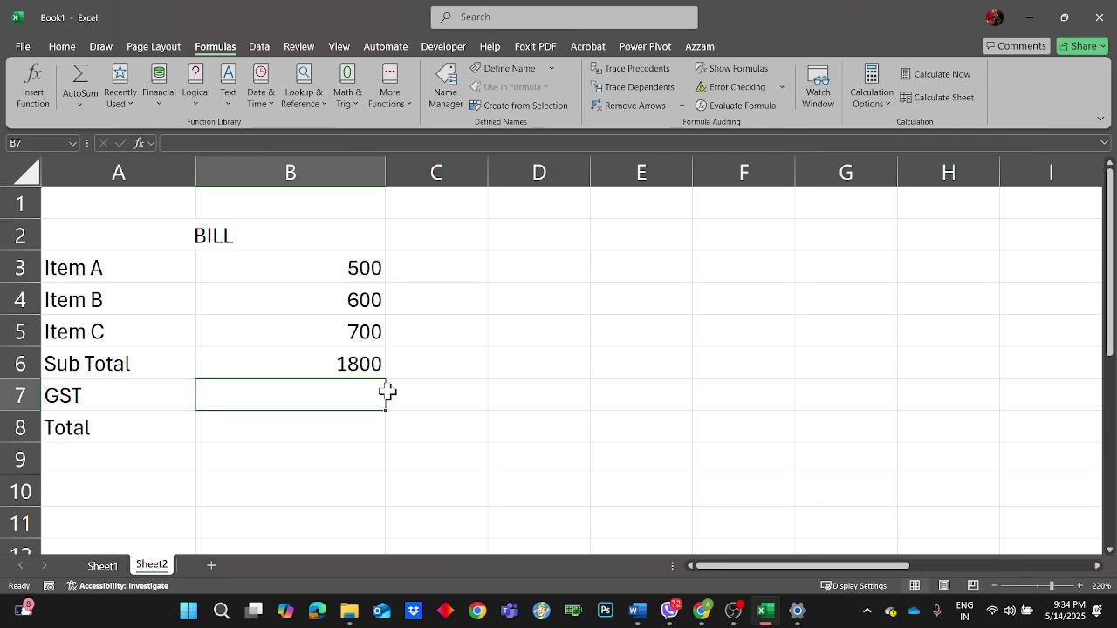
- Enter 7 as the GST value in cell B7
text(7)
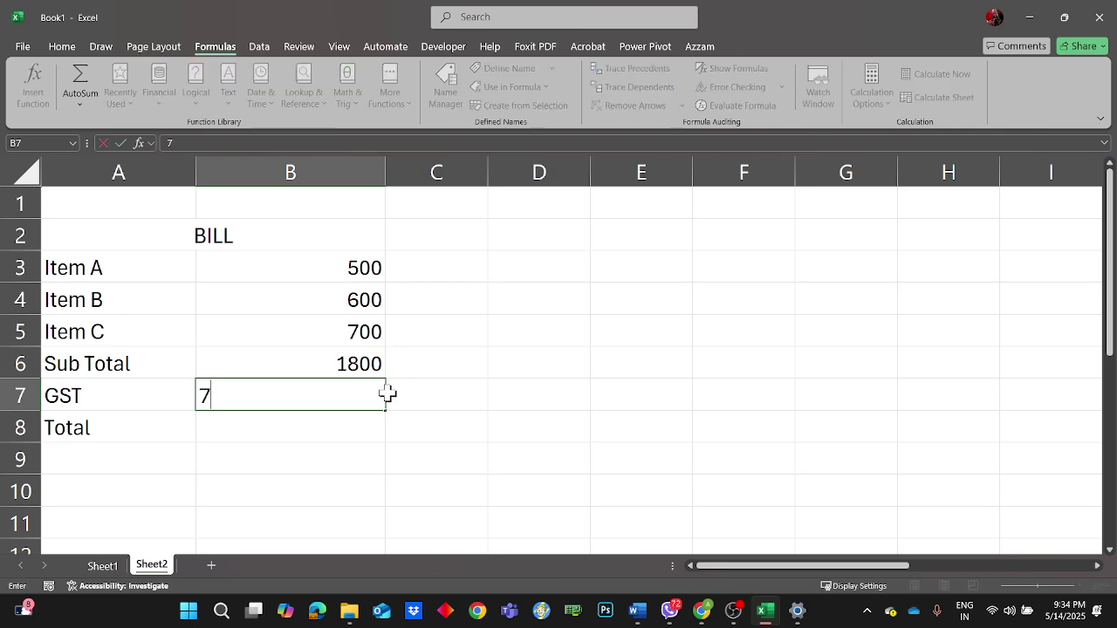
key(Return)
double_click(382, 396)
drag(364, 389, 436, 394)
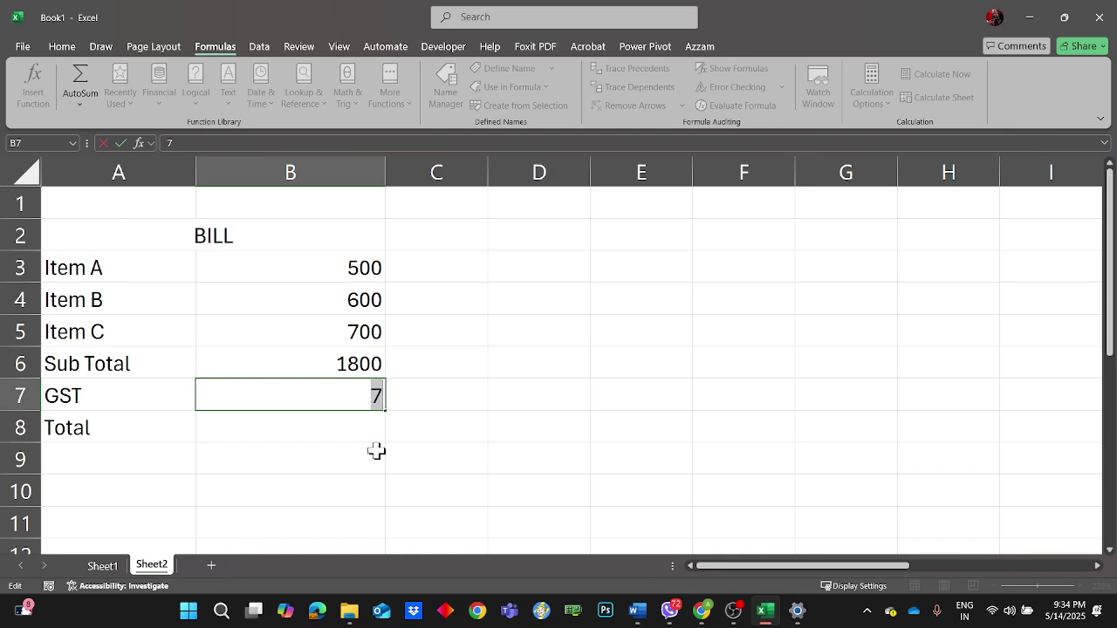
key(Return)
click(369, 394)
drag(369, 394, 443, 396)
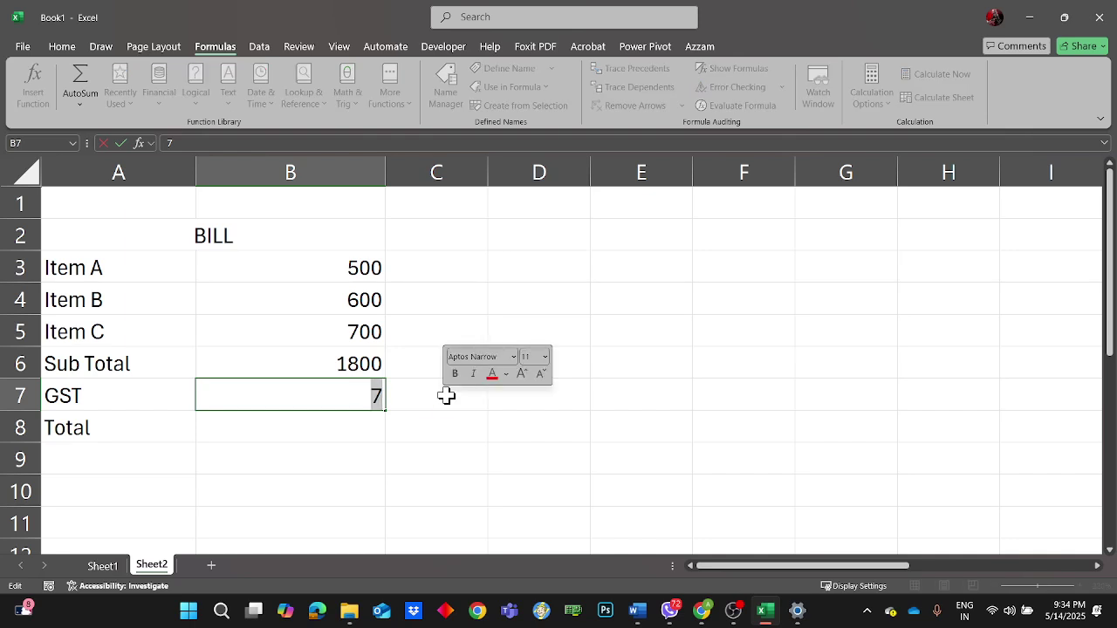
key(Return)
- Set the GST rate in cell B7 to 0.07 and format it as a percentage
click(353, 396)
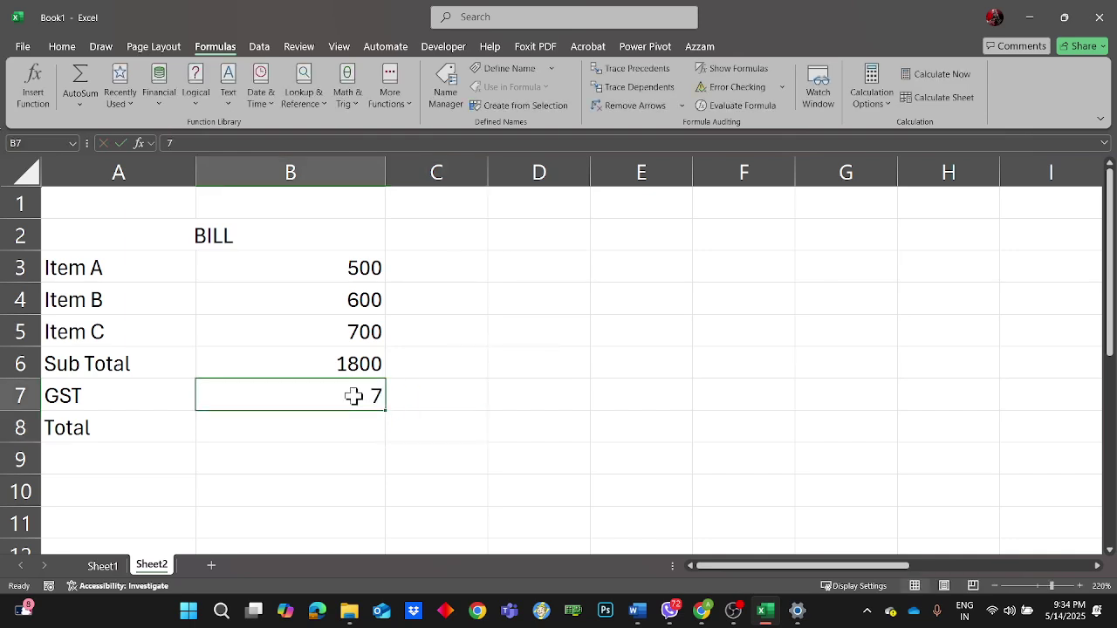
text(0.07)
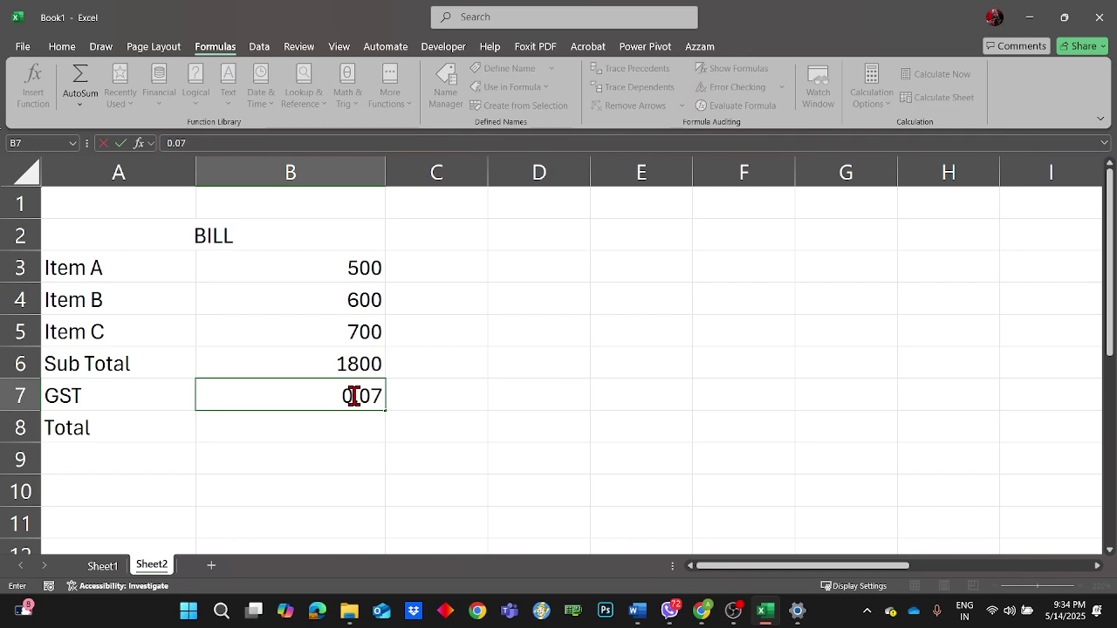
key(Return)
click(352, 395)
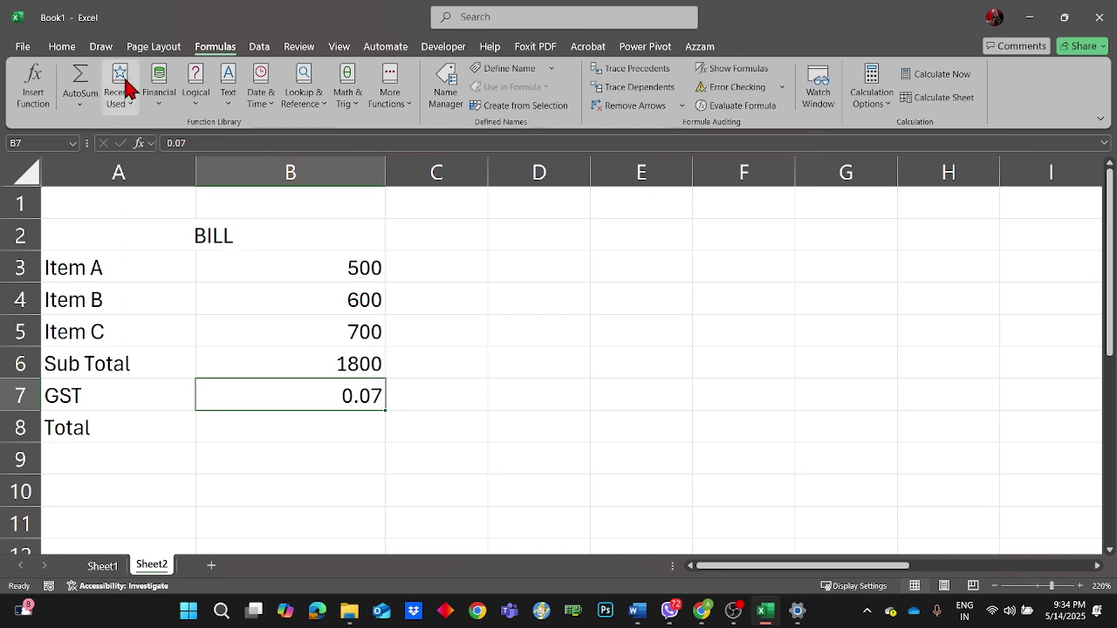
click(62, 48)
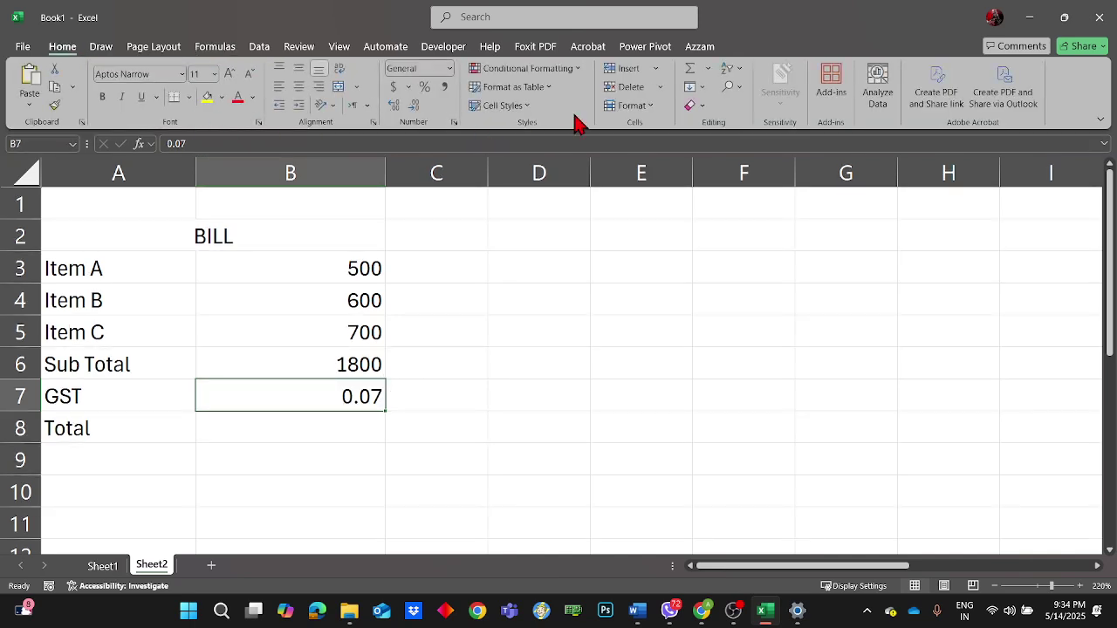
click(425, 87)
click(543, 434)
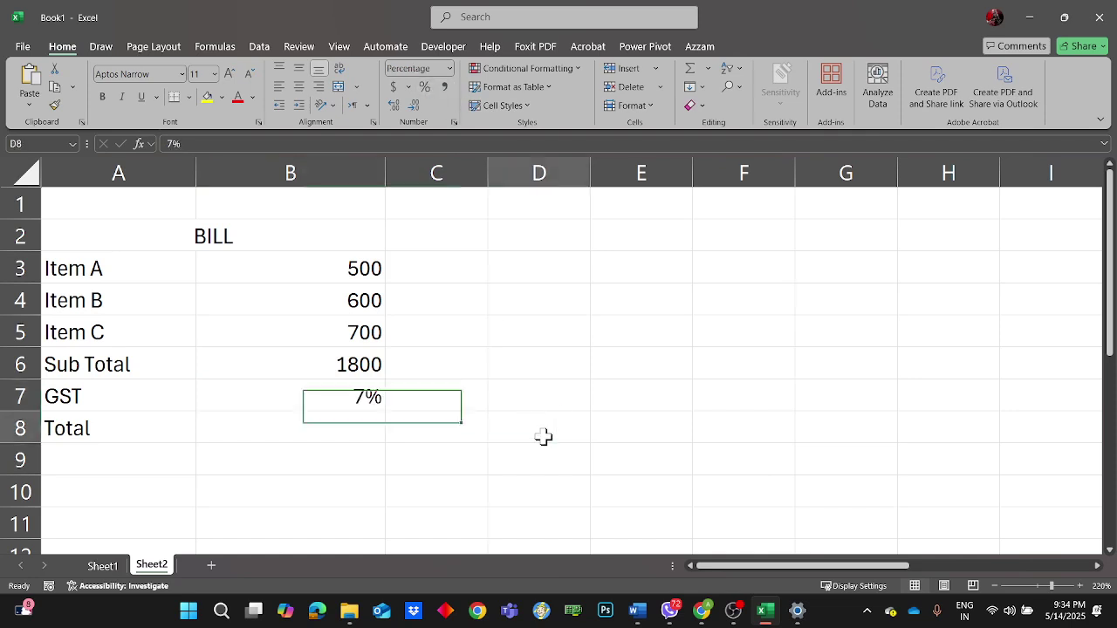
- Examine how the GST percentage is stored in cell B7
click(375, 427)
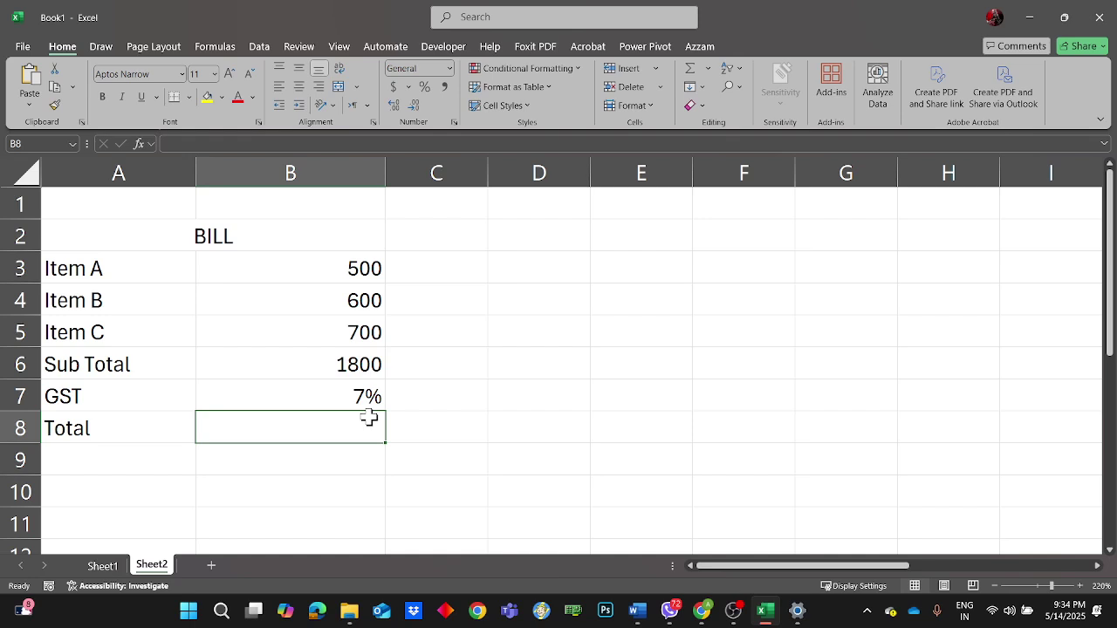
double_click(358, 400)
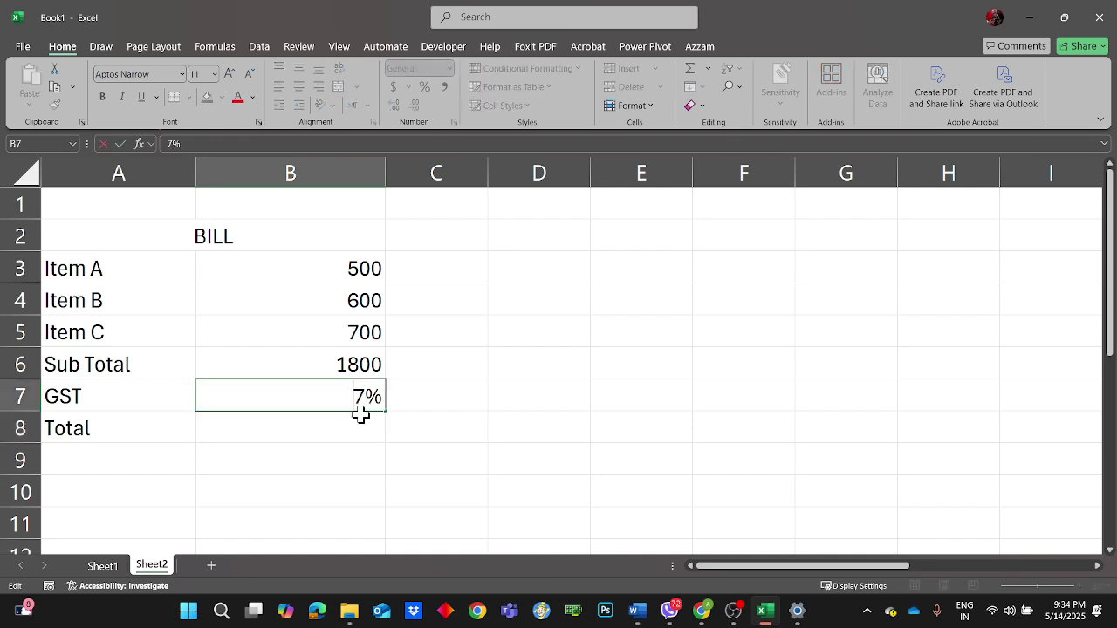
click(428, 422)
click(353, 403)
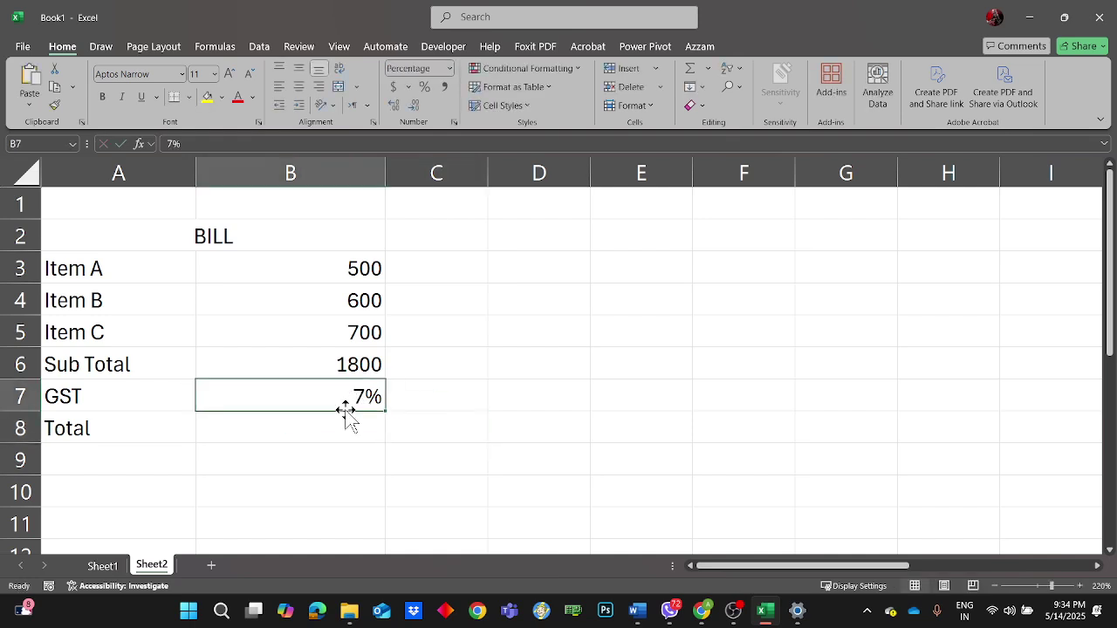
click(425, 441)
click(330, 415)
click(332, 401)
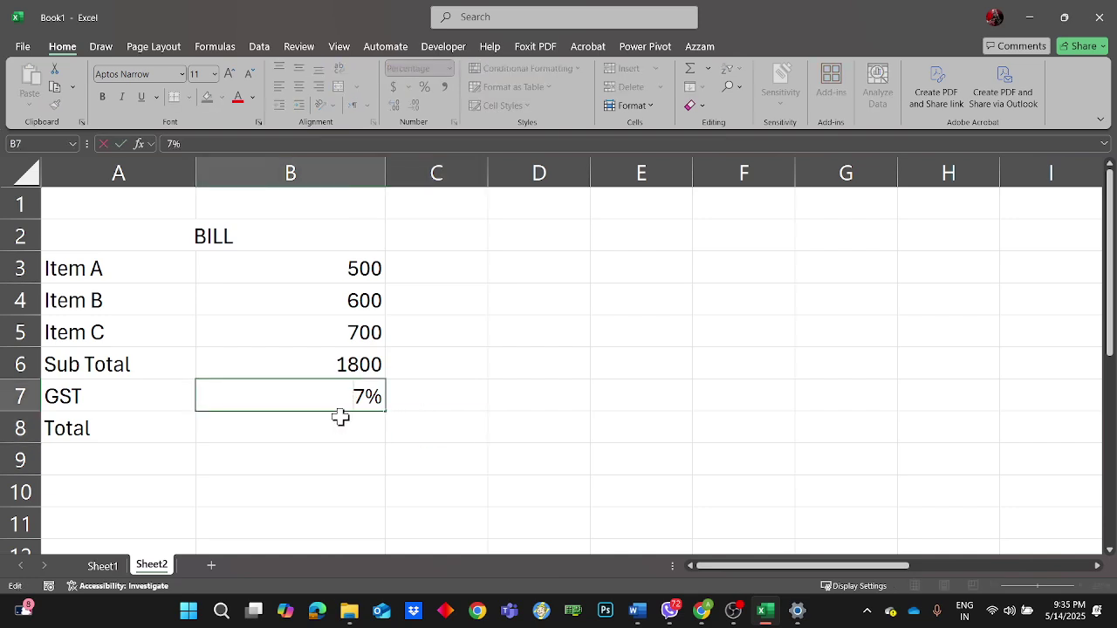
click(339, 428)
click(337, 404)
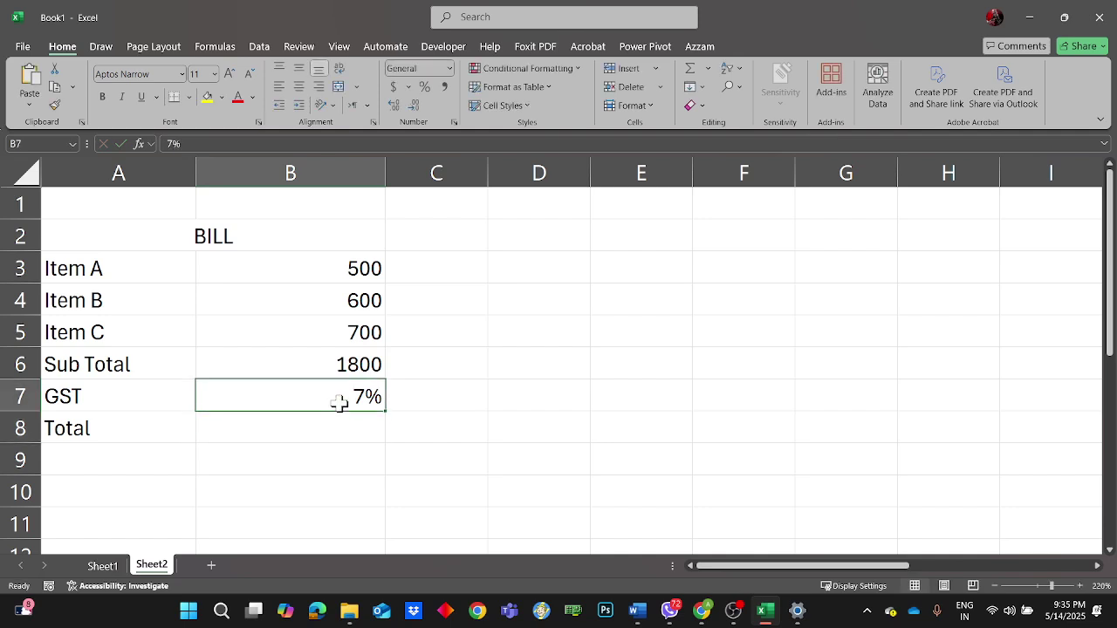
- Calculate the Total in cell B8 by multiplying the Sub Total by the GST rate, =B6*B7
click(328, 424)
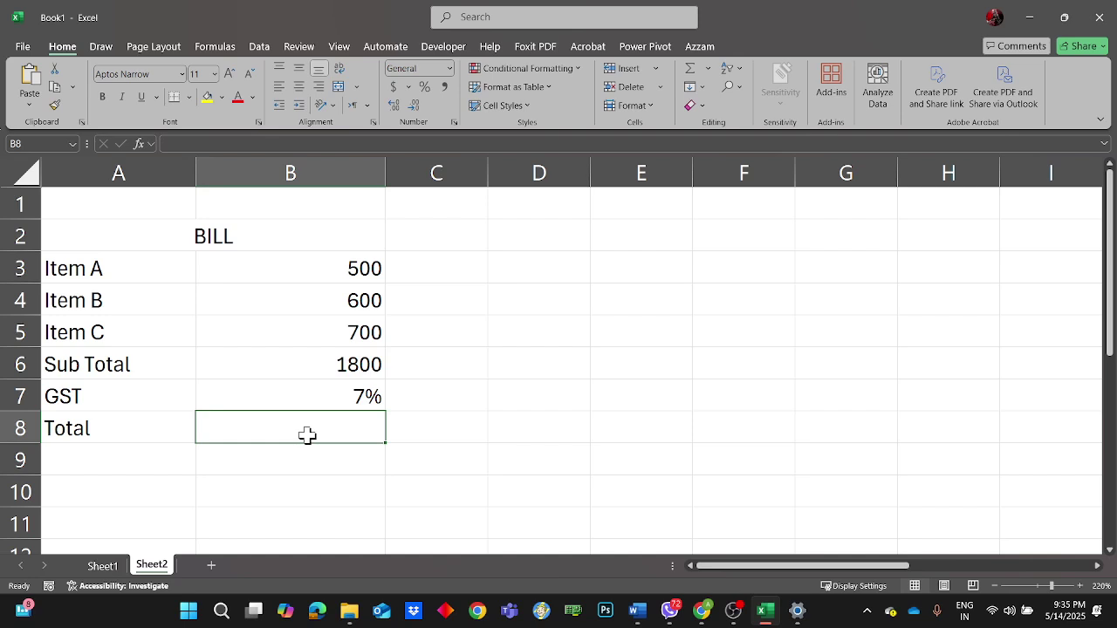
text(=)
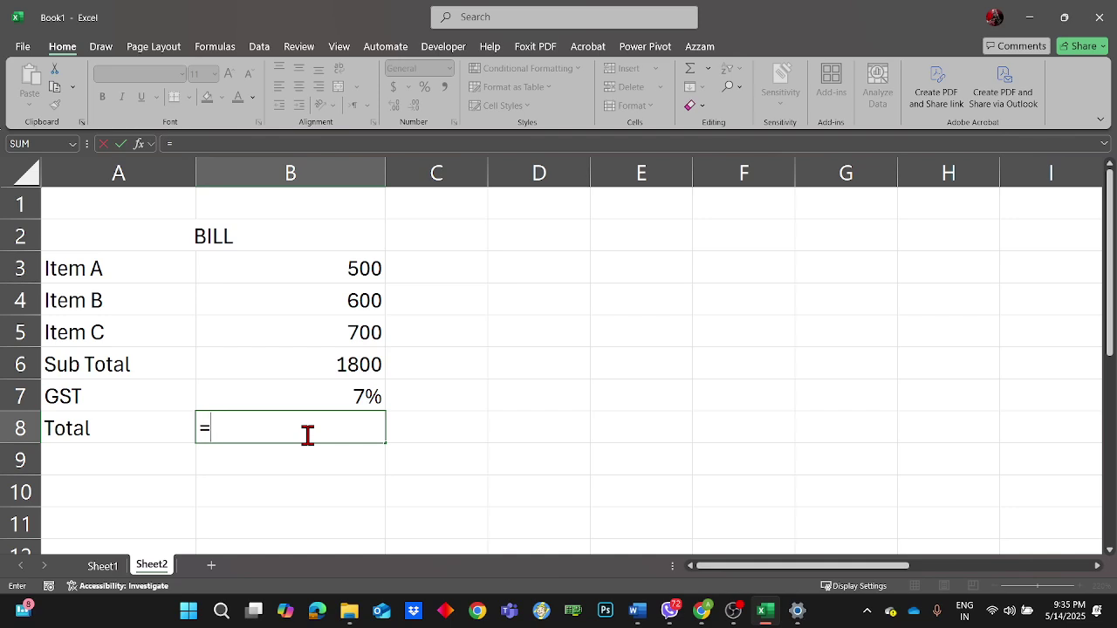
click(321, 364)
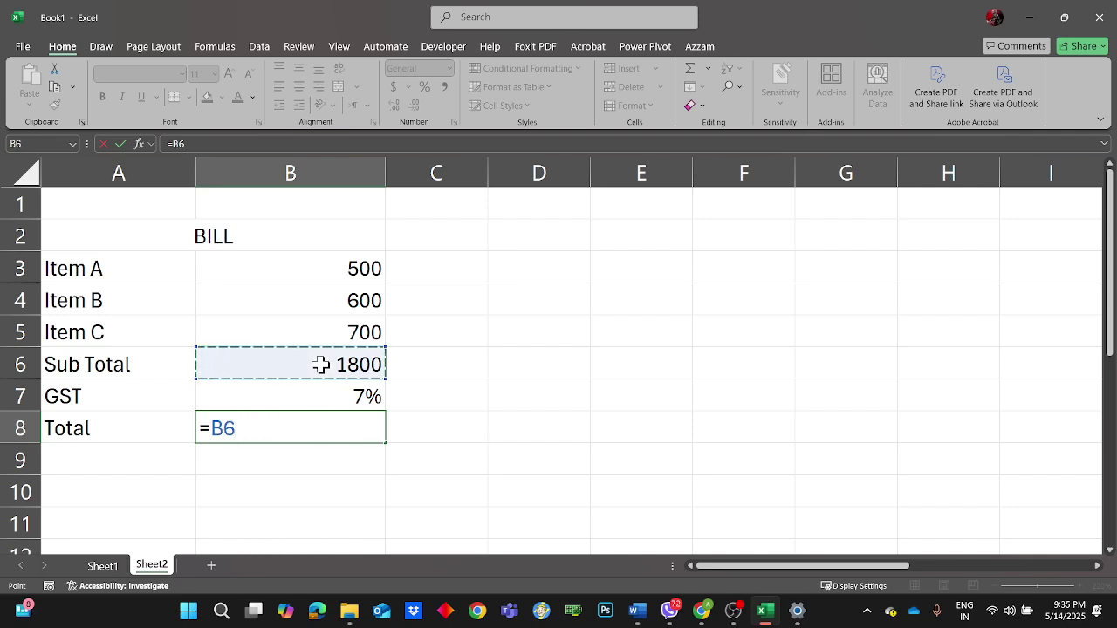
text(*)
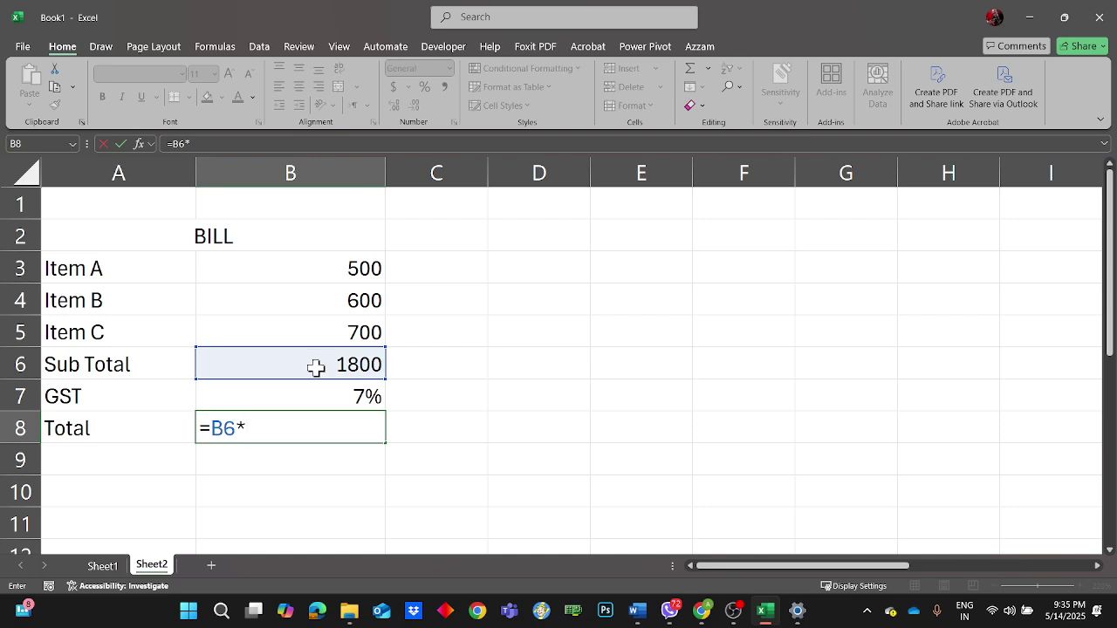
click(331, 391)
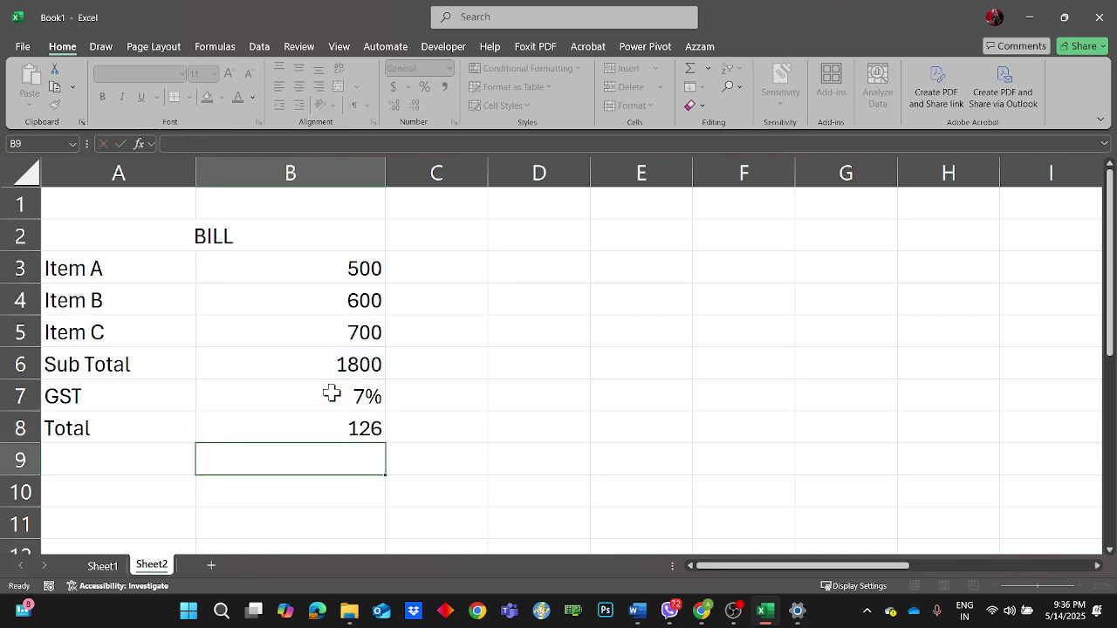
key(Return)
- Examine the cell references in the Total formula in cell B8
click(322, 419)
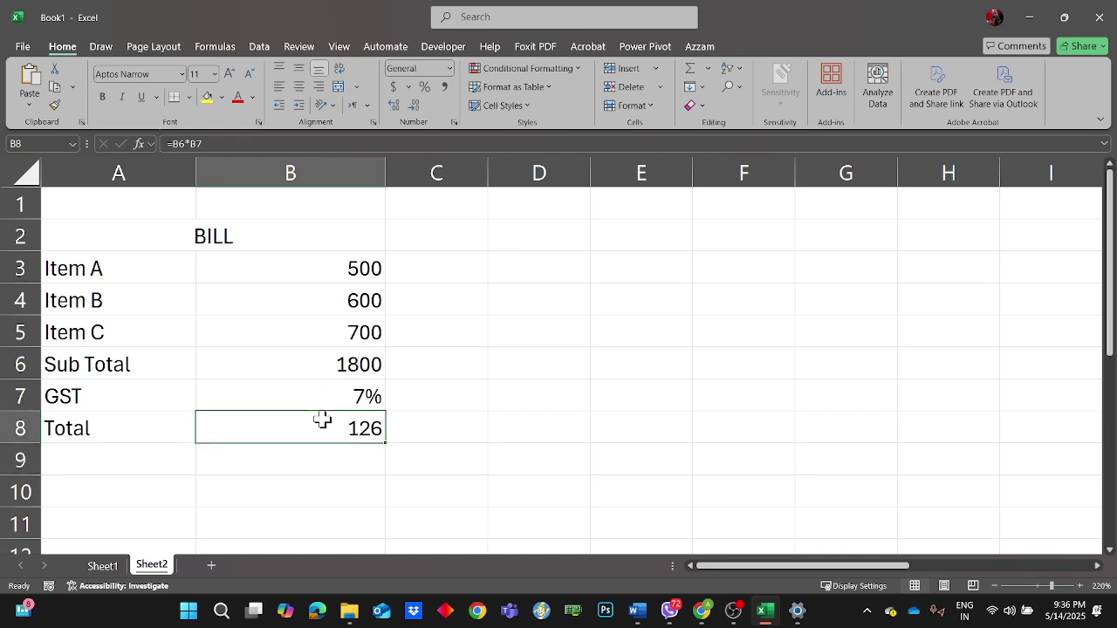
double_click(322, 418)
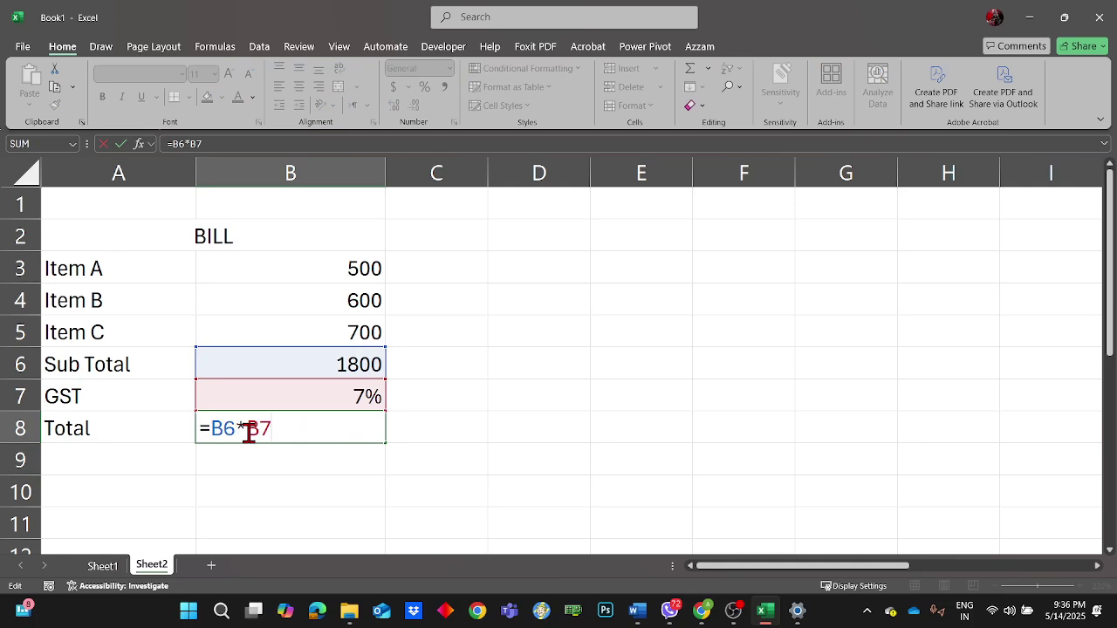
click(466, 413)
click(348, 428)
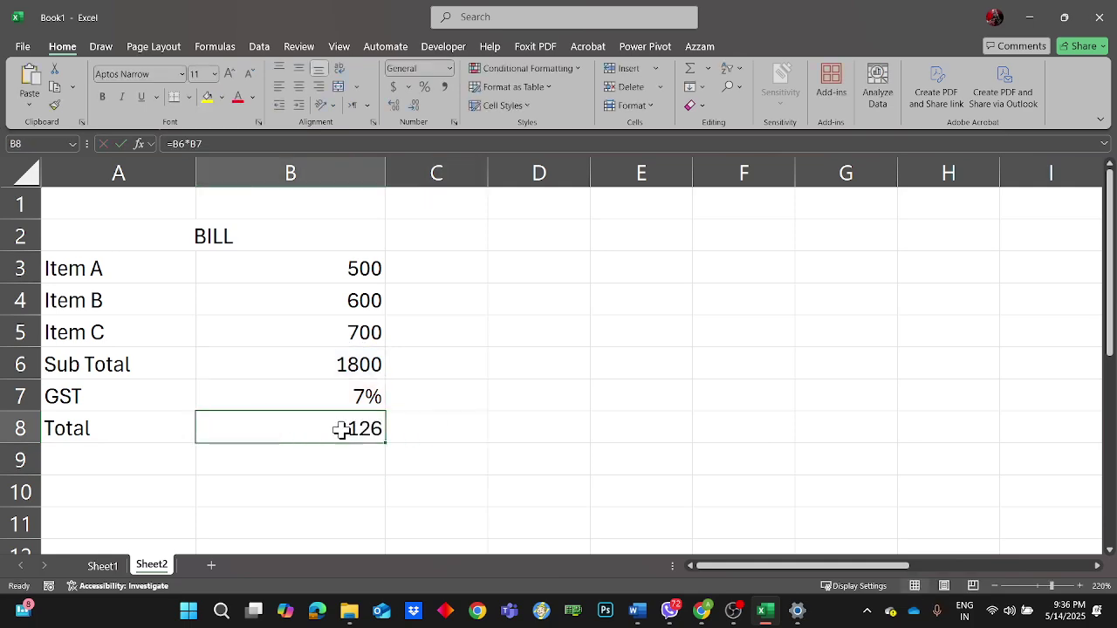
double_click(342, 429)
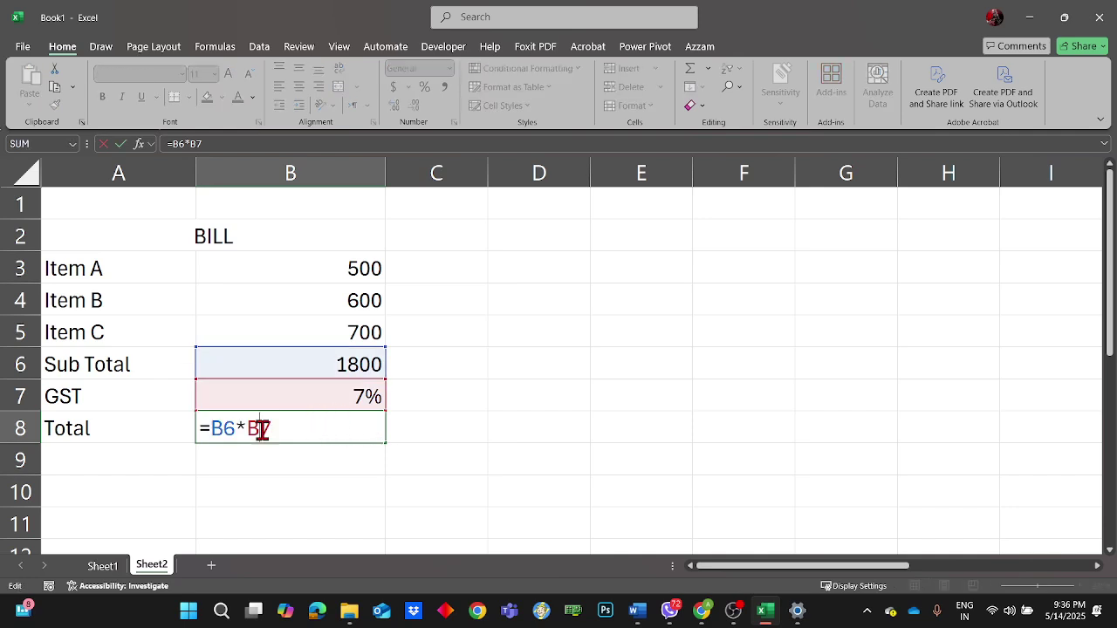
drag(270, 428, 210, 428)
click(244, 463)
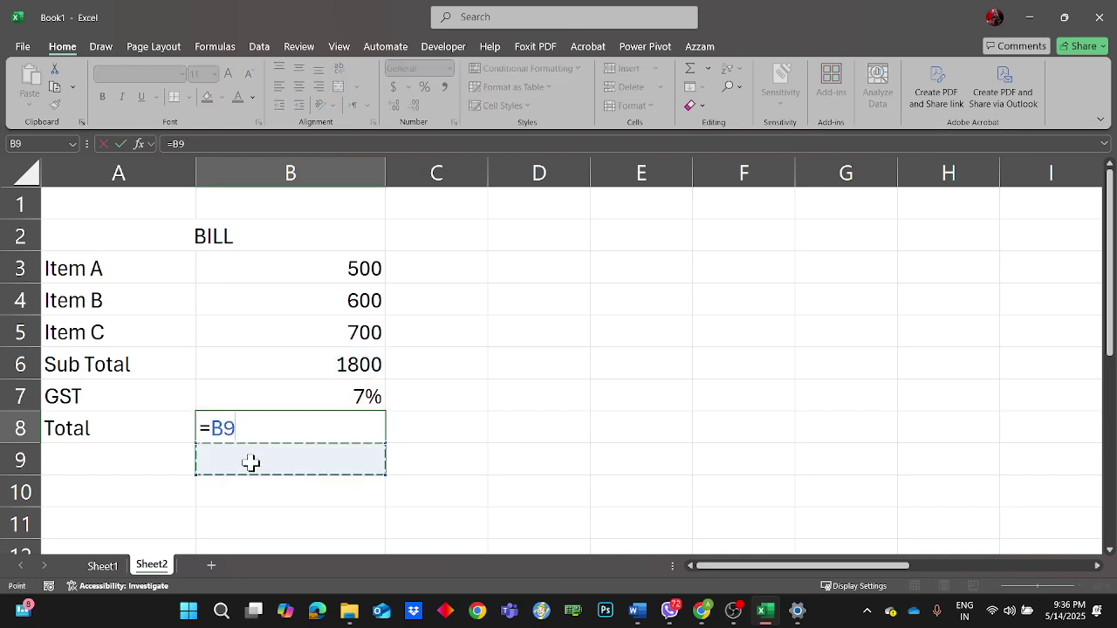
key(Escape)
- Enter the label Total Old in cell A9 below Total
click(125, 461)
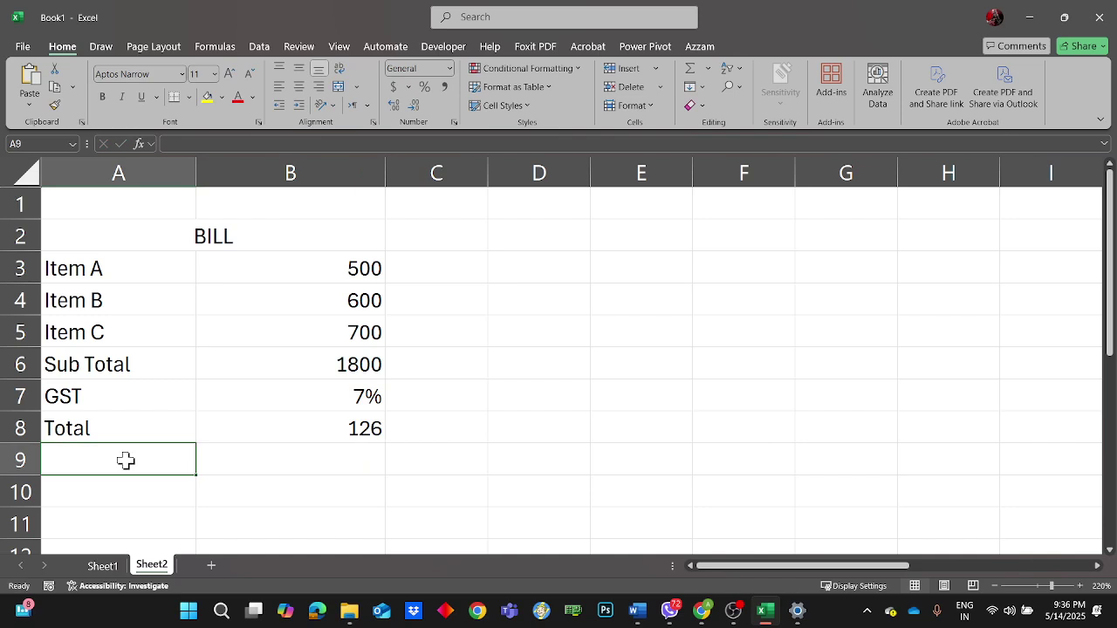
text(T)
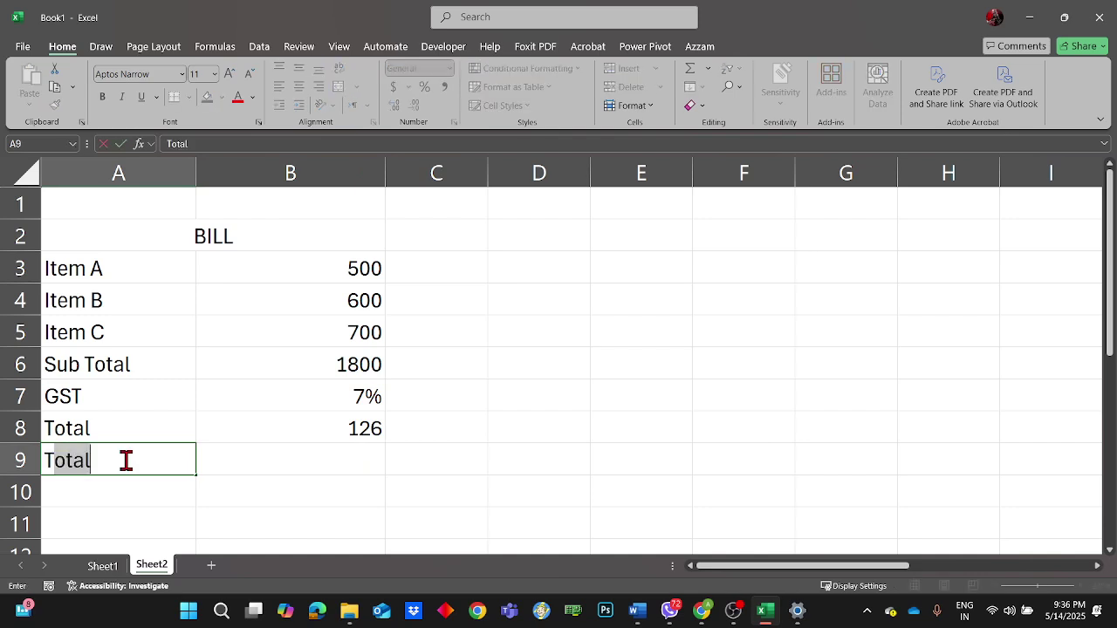
key(Tab)
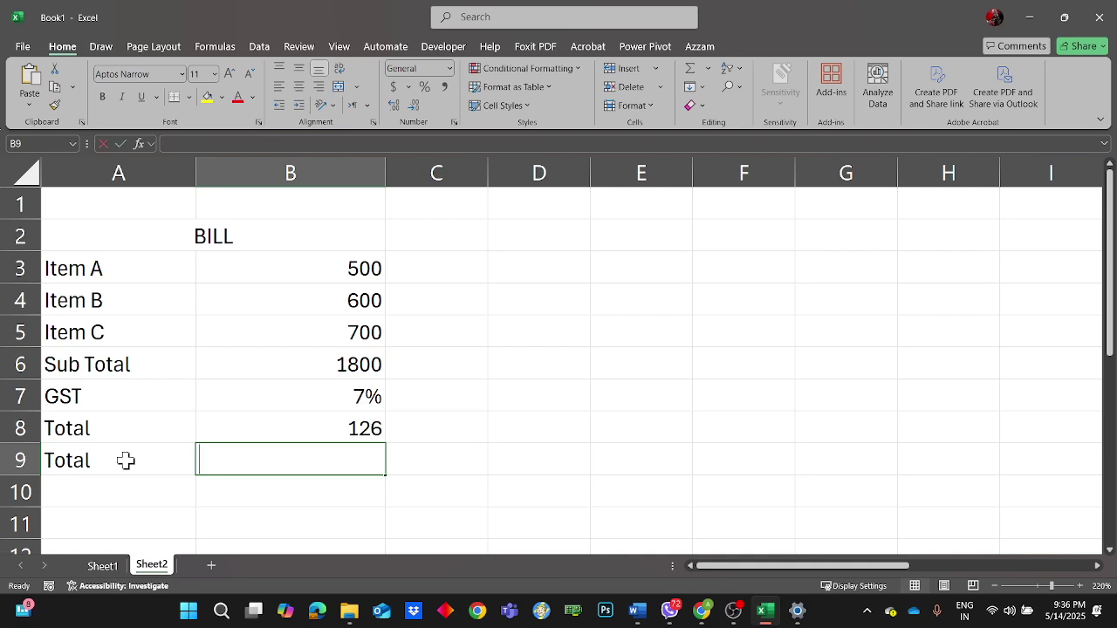
text(T)
key(BackSpace)
click(126, 461)
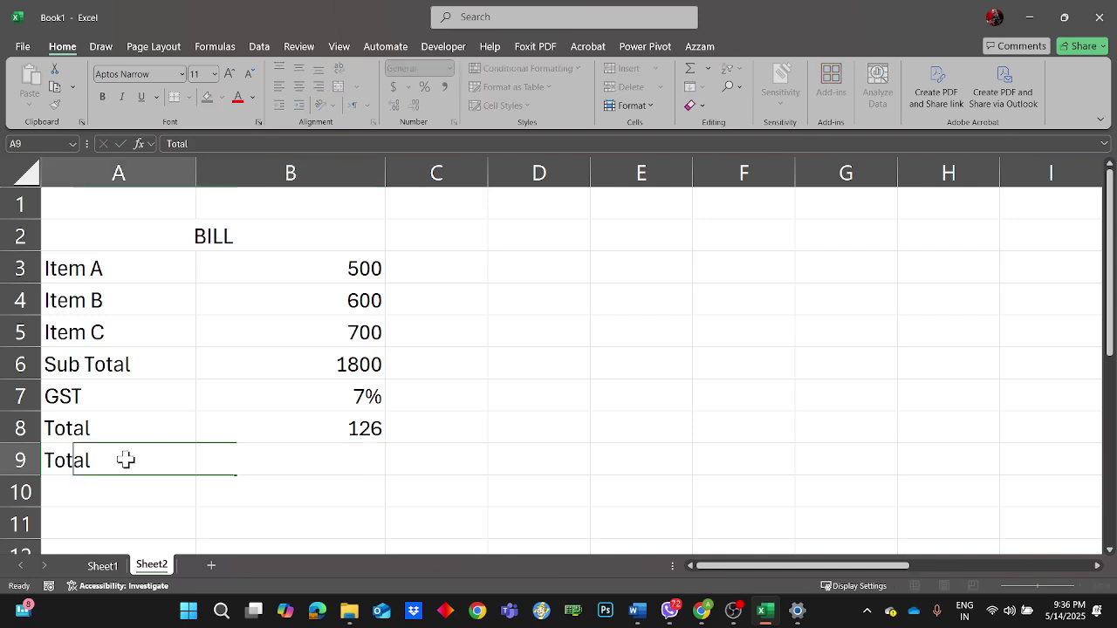
double_click(126, 461)
text(Ol)
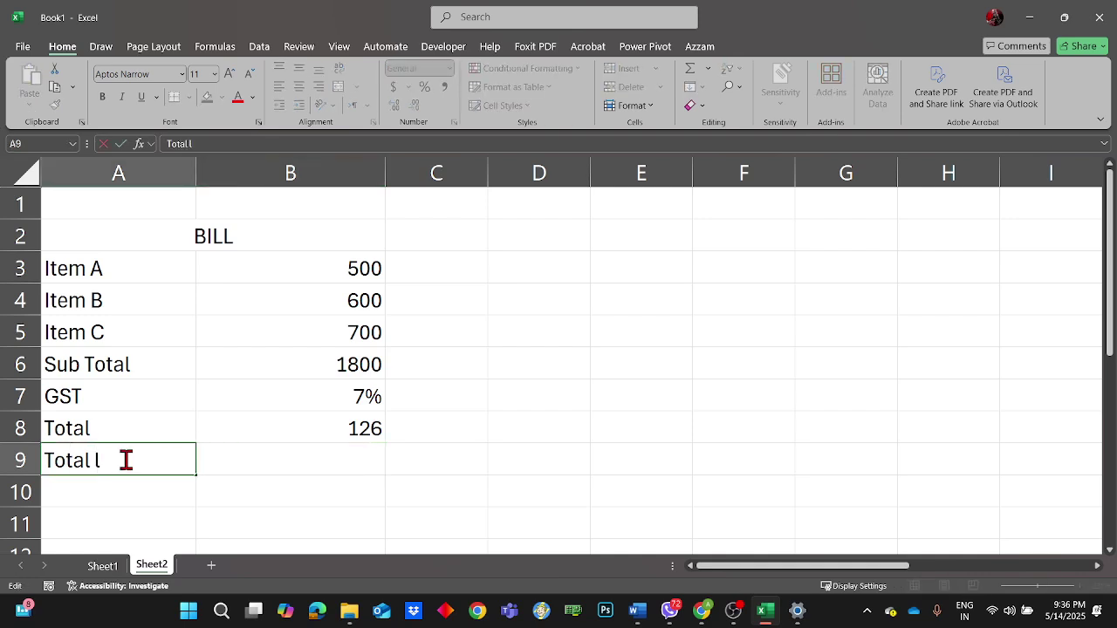
text(d)
key(BackSpace)
key(BackSpace)
text(Old)
click(309, 471)
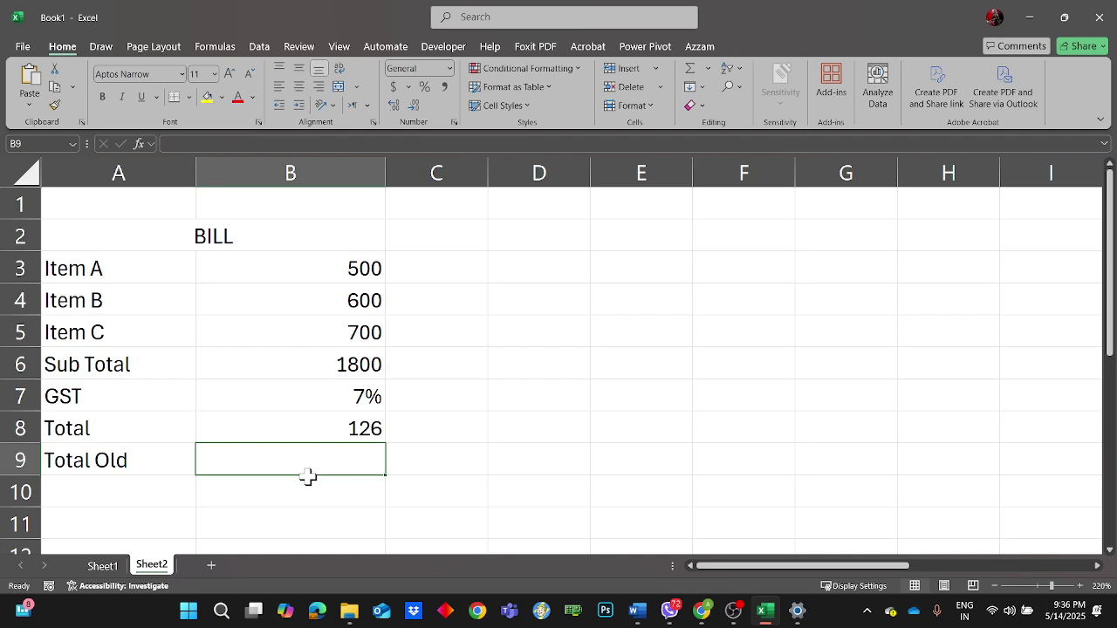
- Calculate Total Old in cell B9 with the divide-by-100 method, using the formula =(B6/100)*7
click(329, 401)
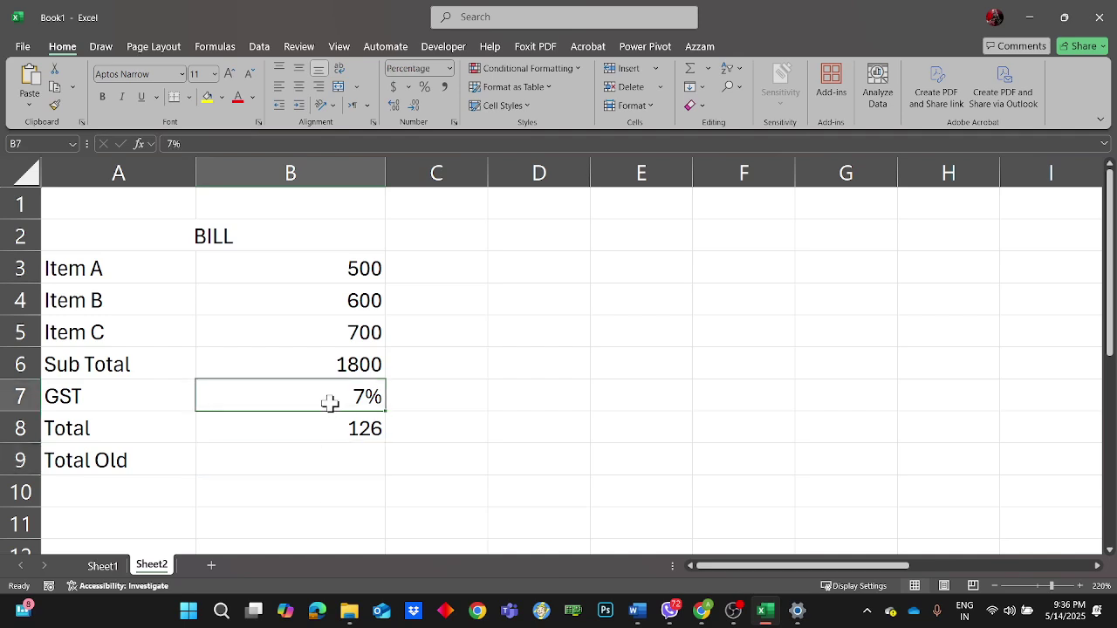
click(293, 463)
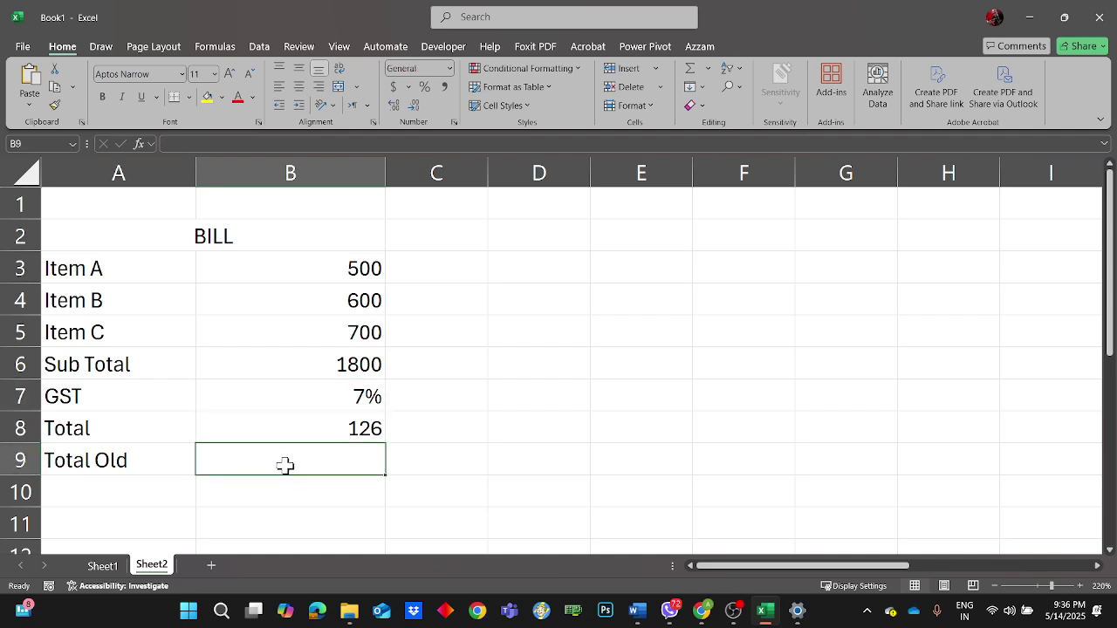
text(=)
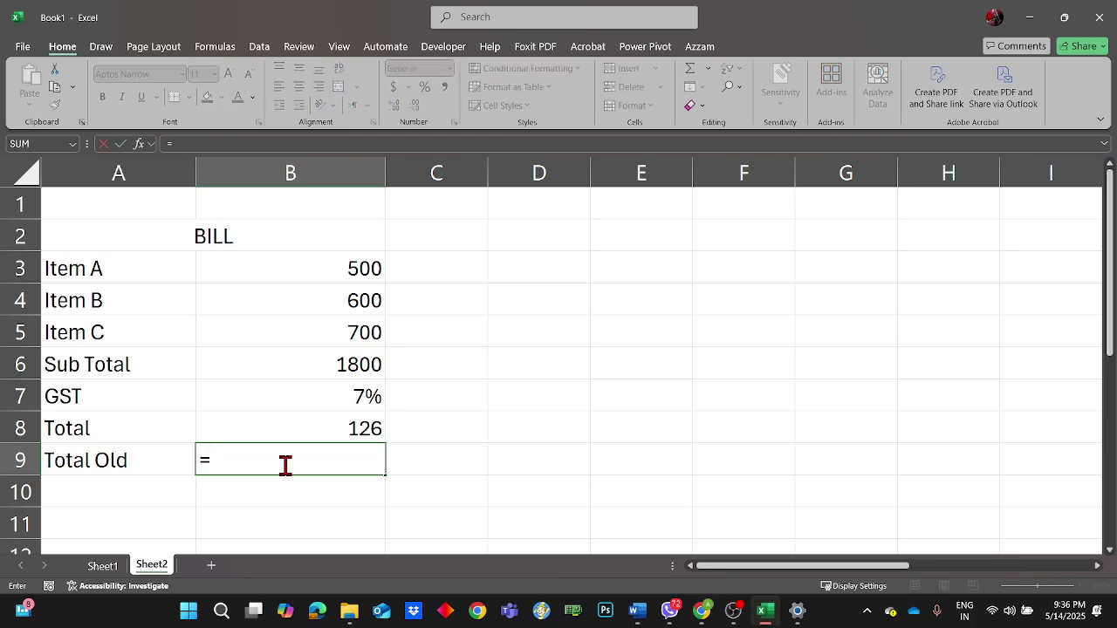
click(296, 361)
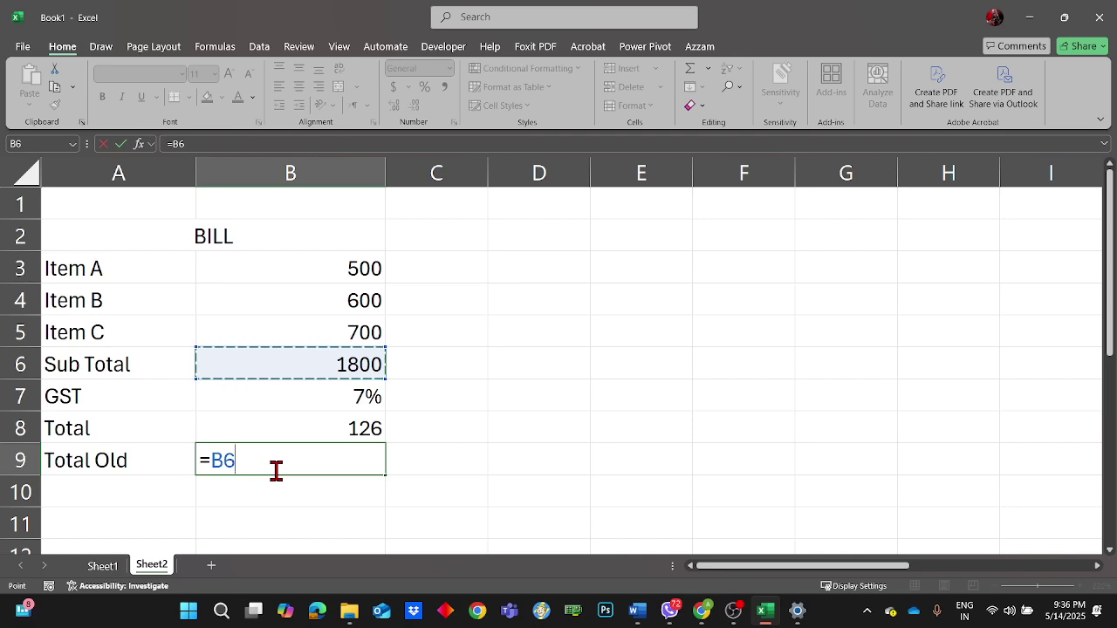
text(/100)
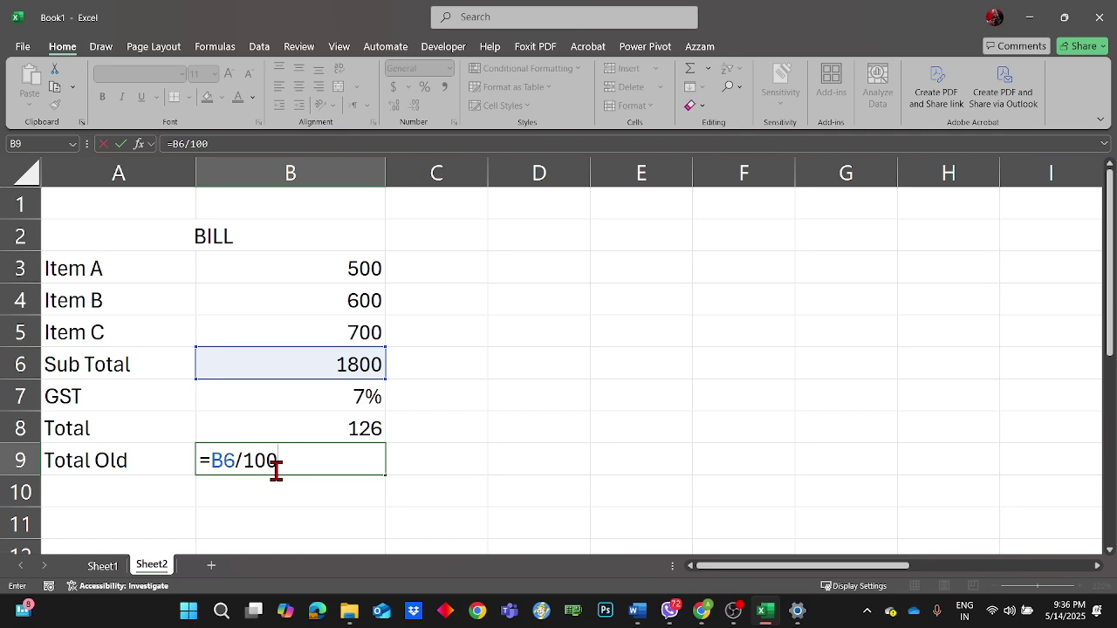
click(212, 459)
text(()
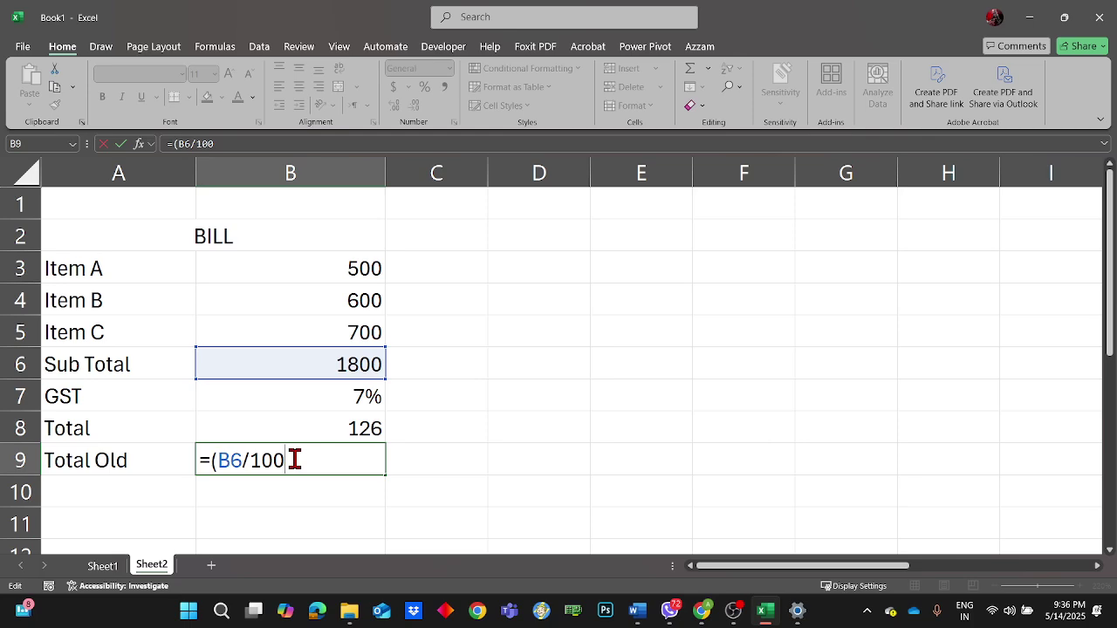
text())
drag(217, 460, 282, 462)
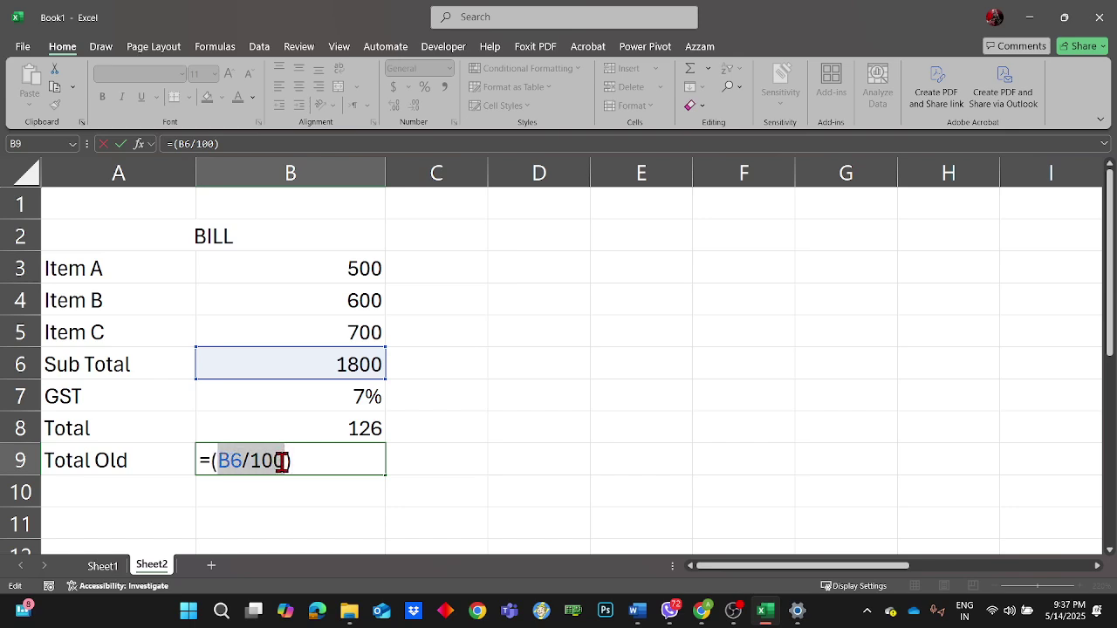
click(297, 454)
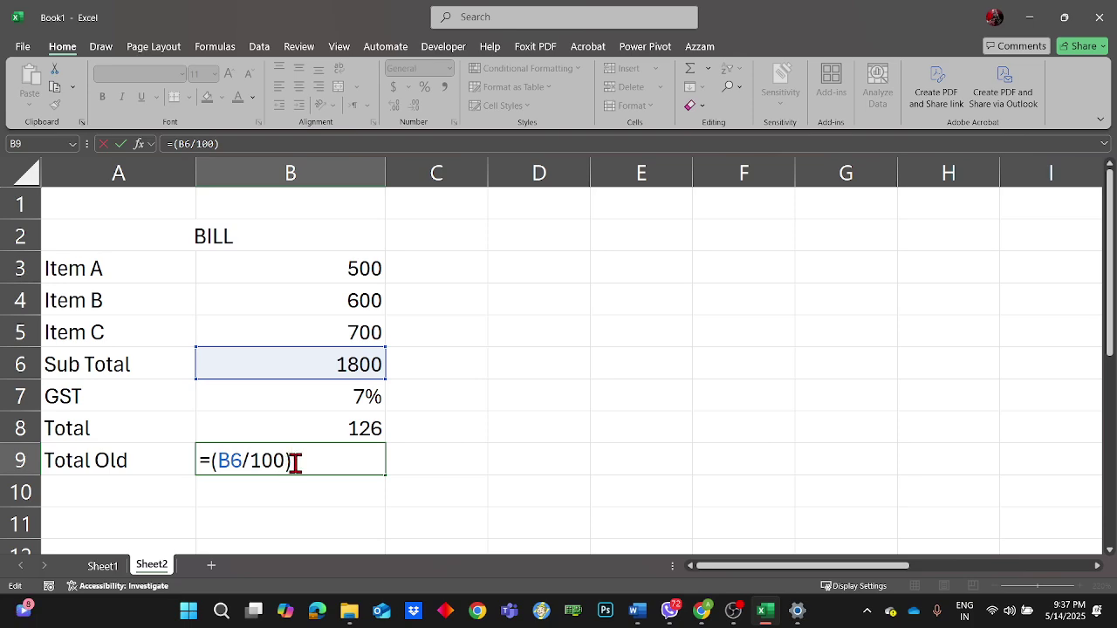
mouse_move(283, 463)
mouse_down()
mouse_move(213, 464)
mouse_move(282, 462)
mouse_up()
text(7)
key(Return)
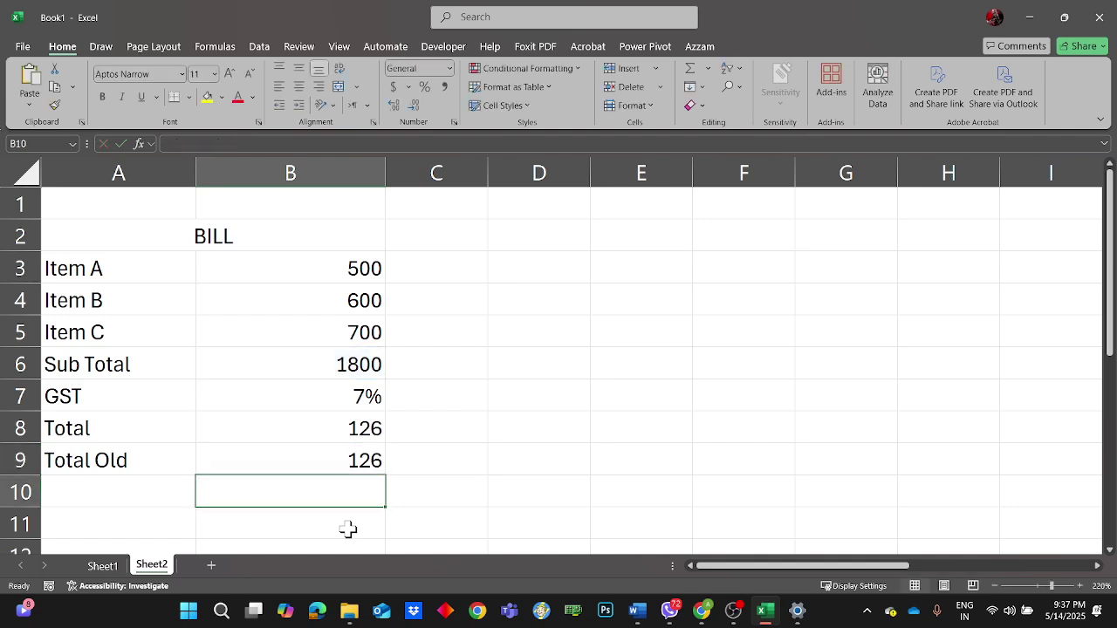
- Compare the Total formula in cell B8 with the divide-by-100 formula in cell B9, checking the GST cell they rely on
key(Up)
key(Up)
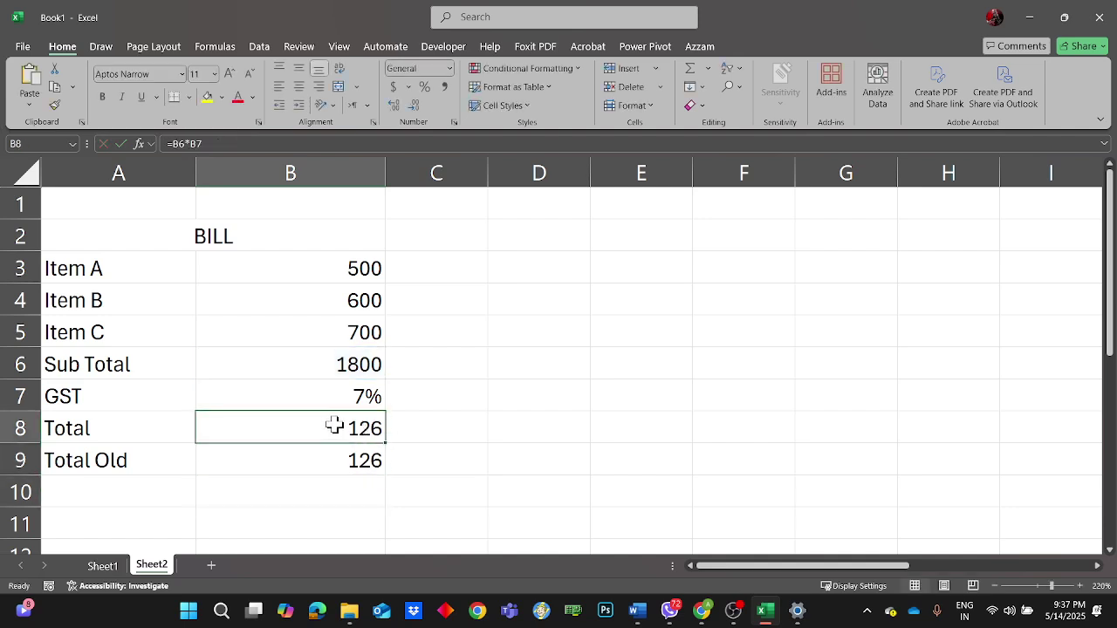
double_click(335, 425)
click(491, 437)
click(339, 397)
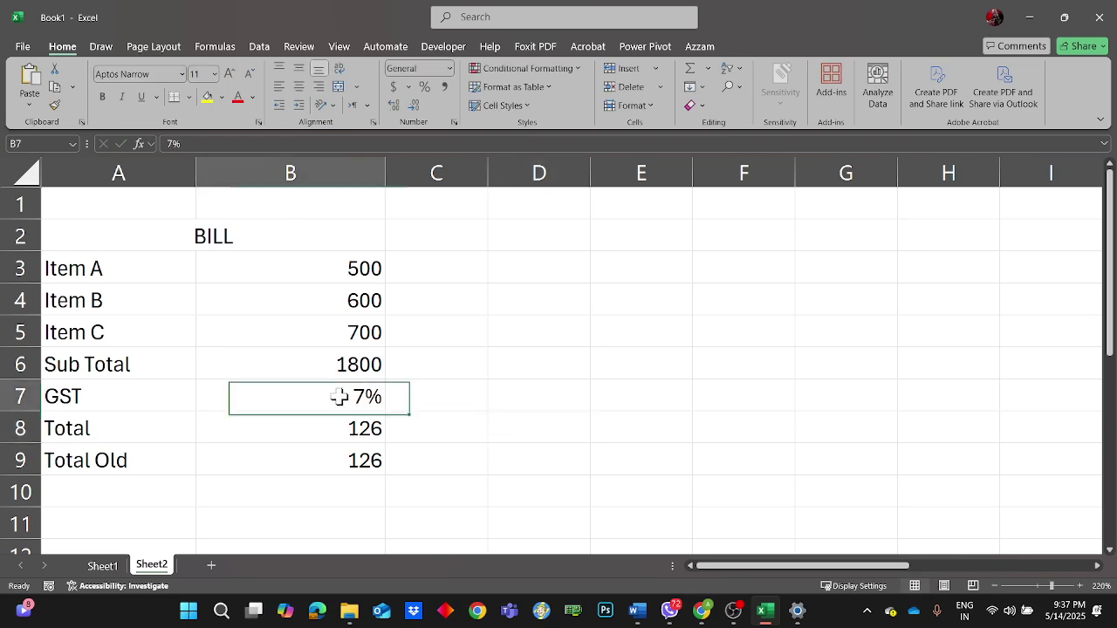
double_click(341, 428)
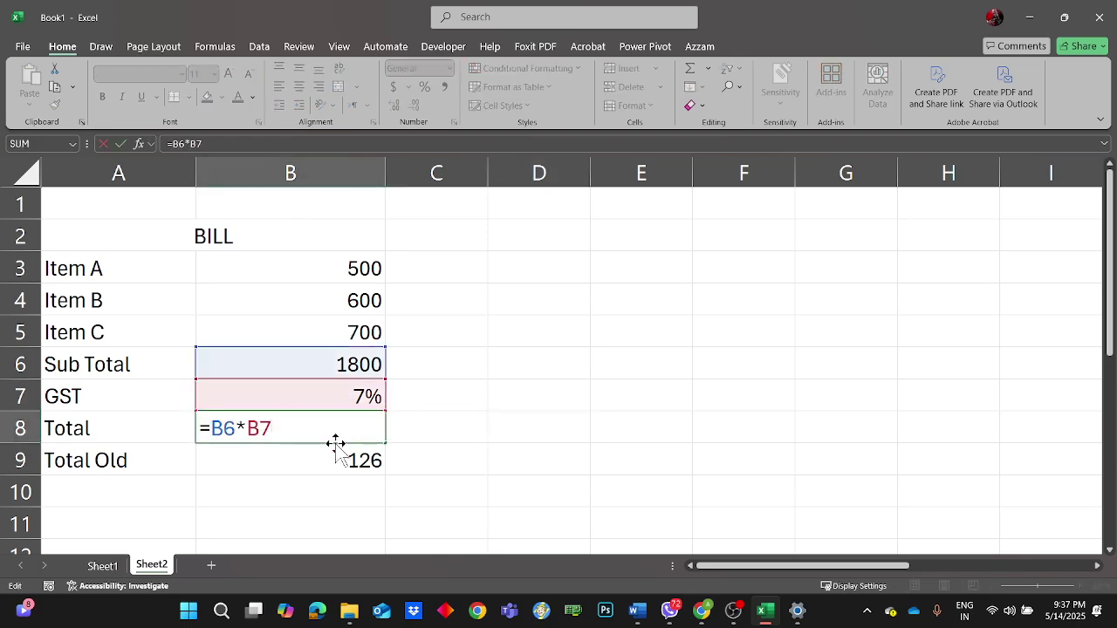
double_click(340, 458)
click(325, 434)
double_click(325, 433)
click(431, 451)
click(319, 427)
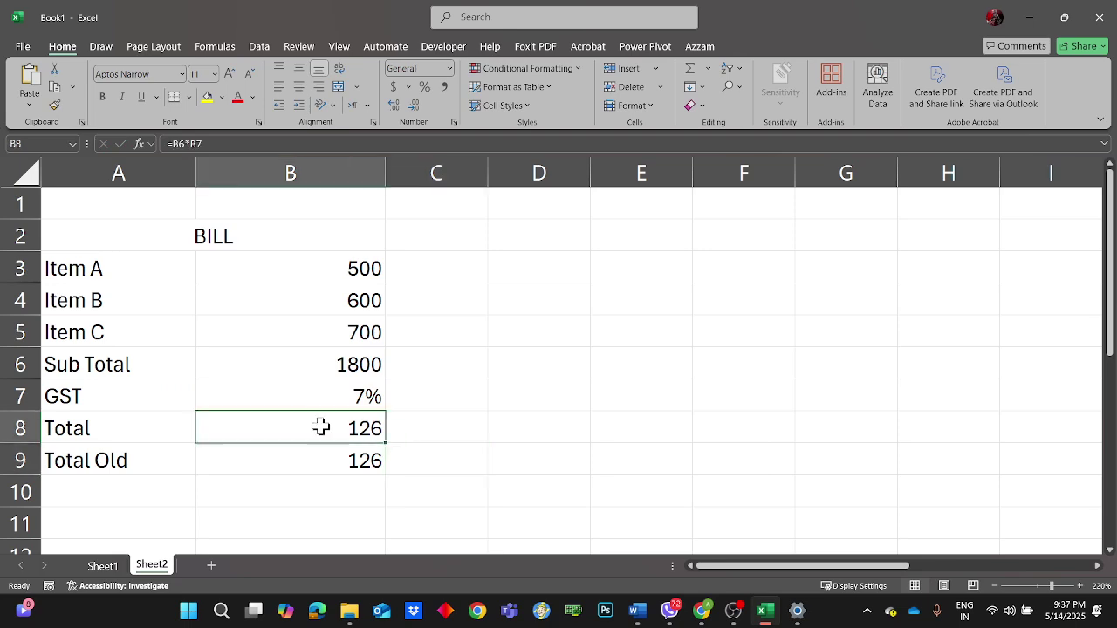
click(295, 461)
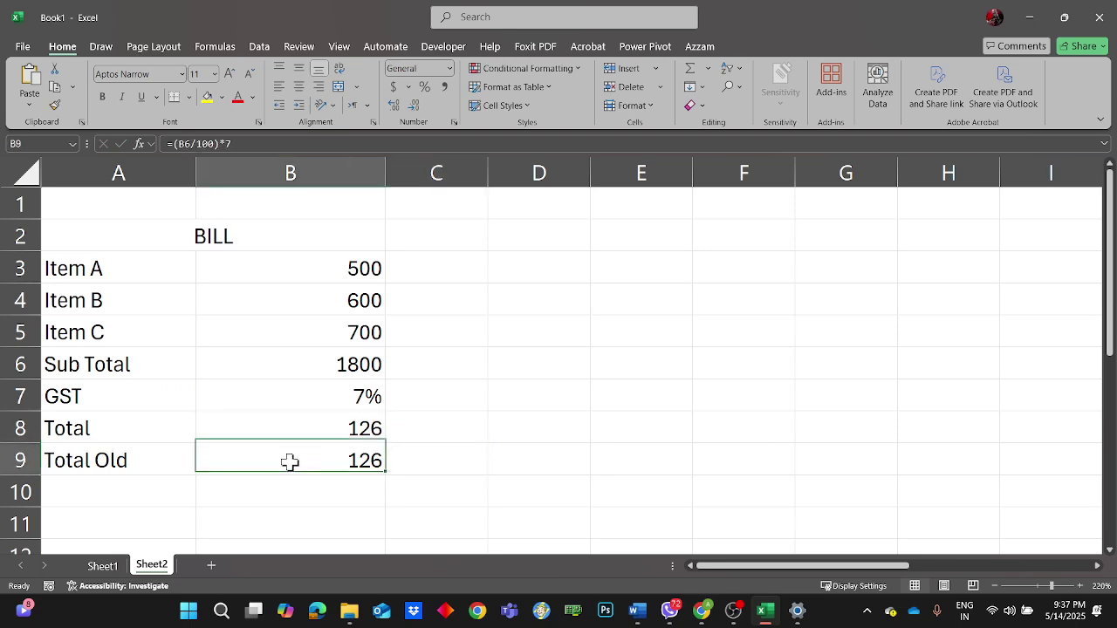
double_click(290, 462)
click(541, 464)
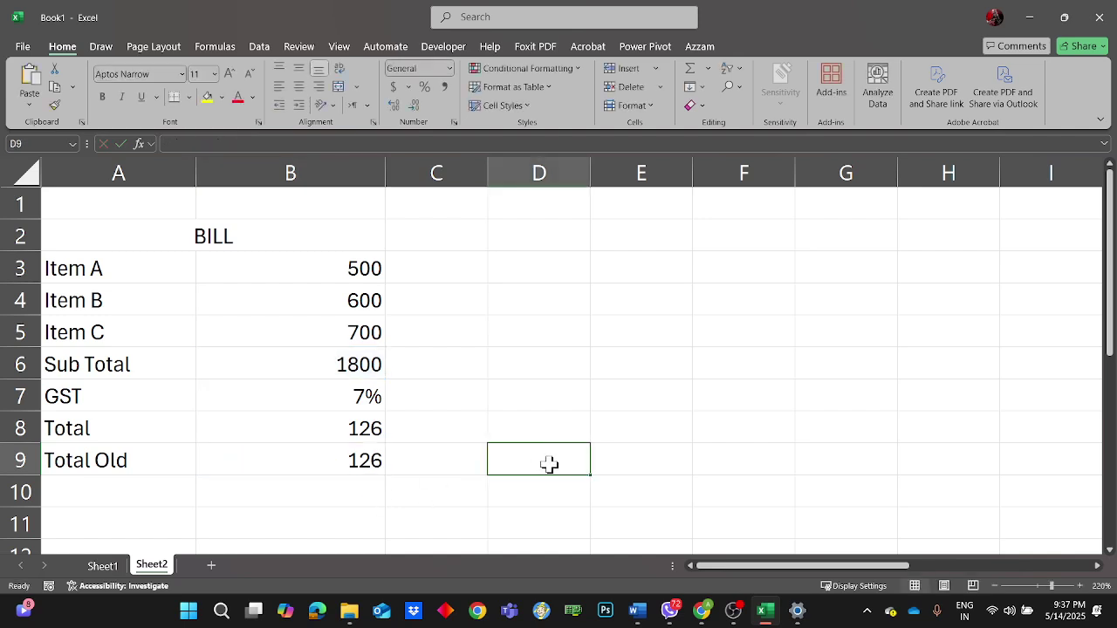
- Change the Total formula in cell B8 to add the Sub Total to the GST amount, =(B6*B7)+B6
click(304, 431)
double_click(304, 429)
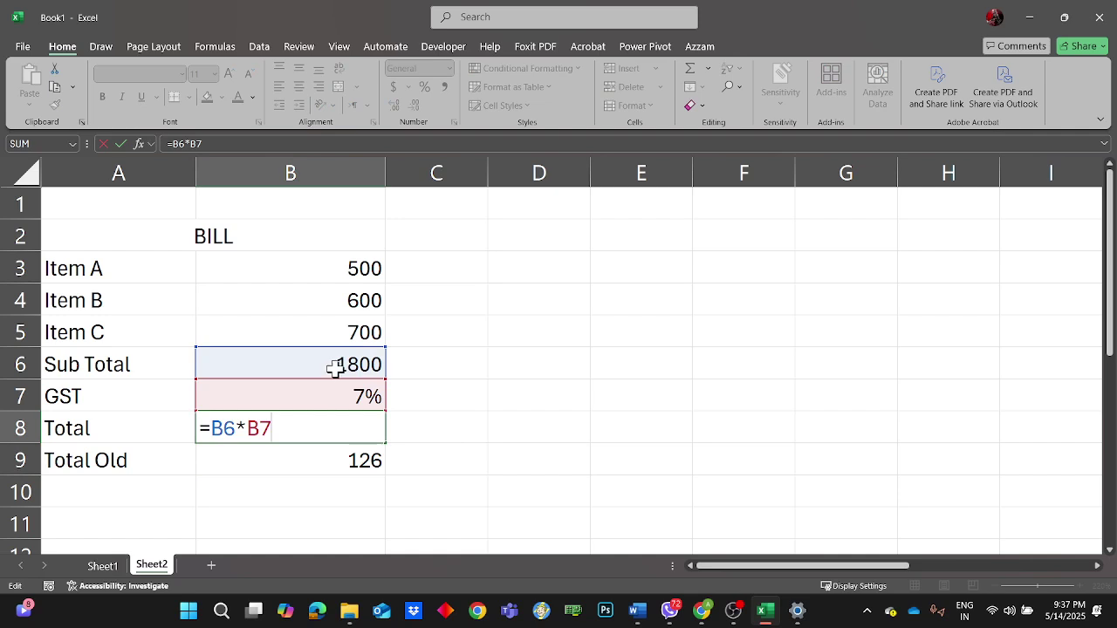
click(215, 428)
text(()
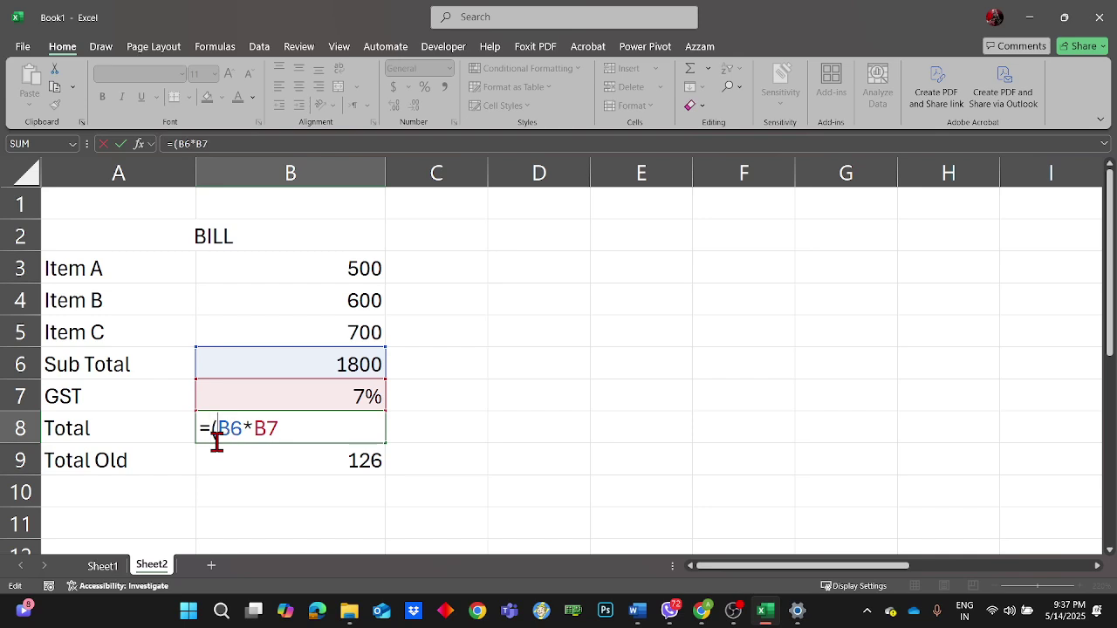
click(284, 425)
text(+)
click(317, 365)
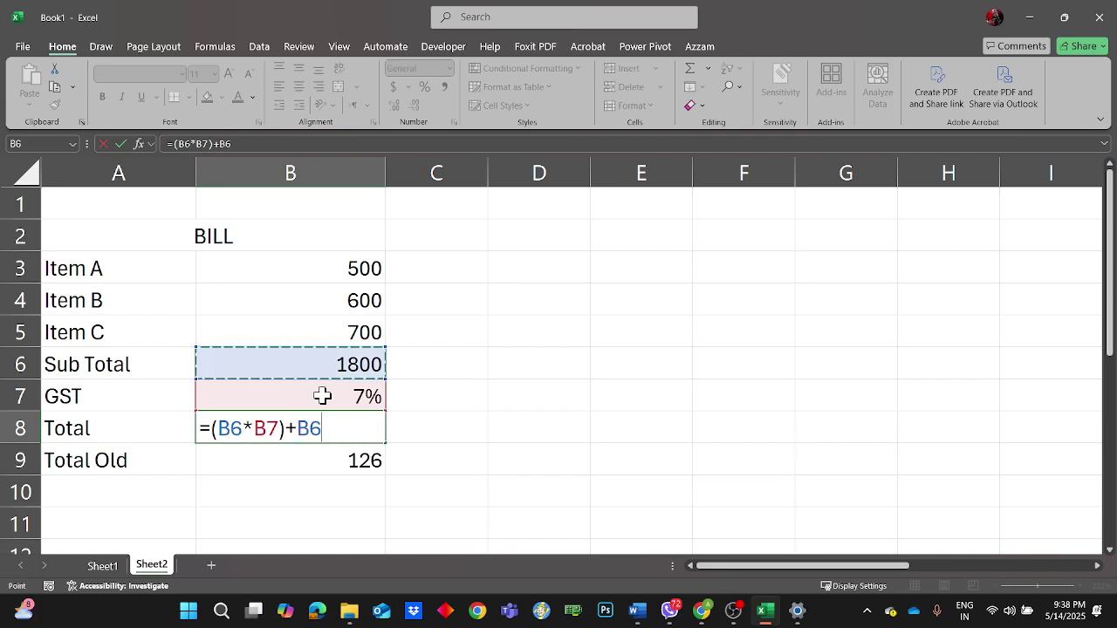
key(Return)
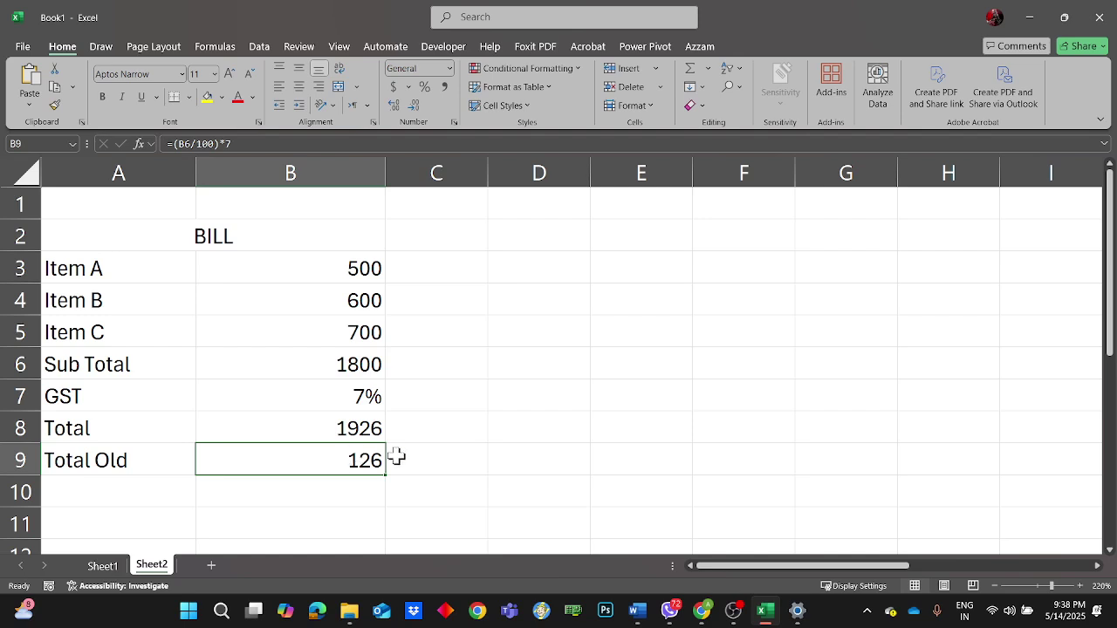
- Try the dollar Accounting format on all the bill values in B3:B9, including GST, and undo it
drag(319, 267, 334, 463)
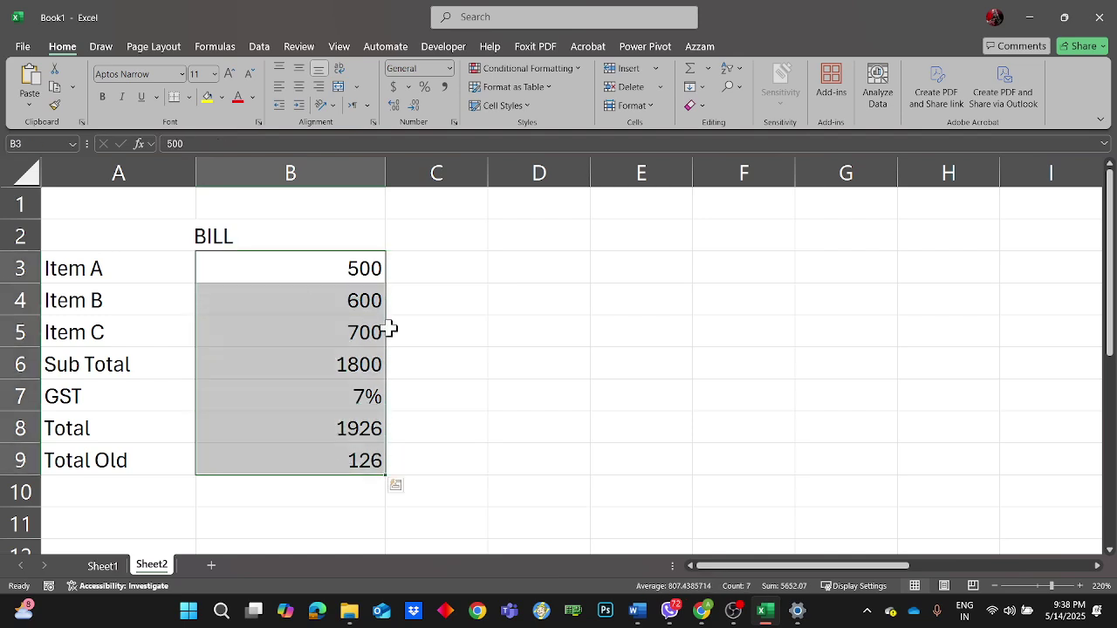
click(392, 87)
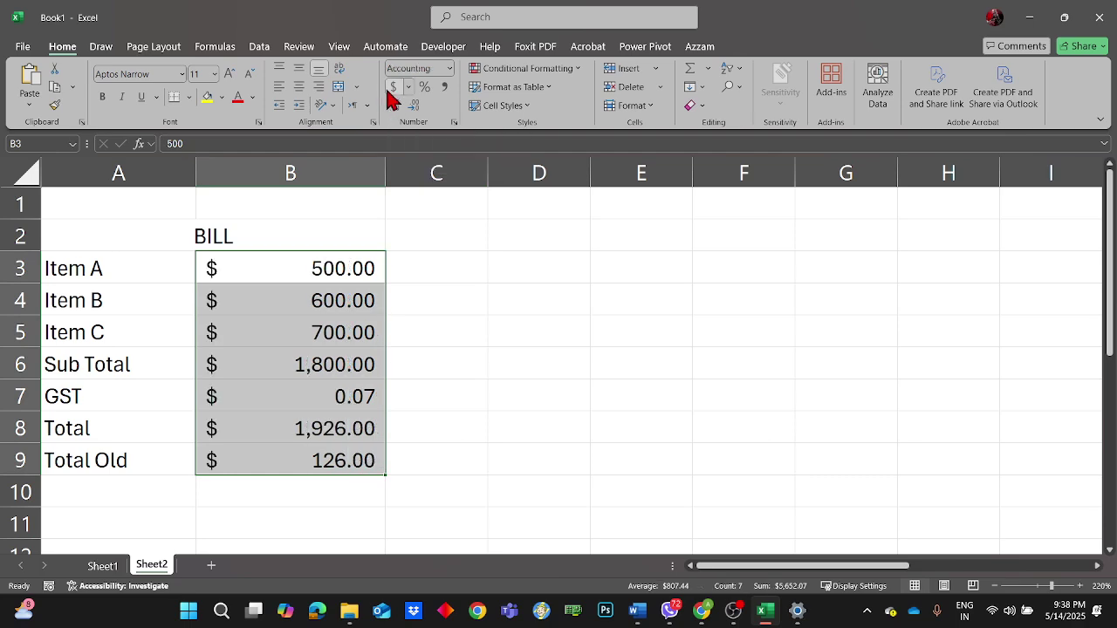
click(451, 384)
click(341, 459)
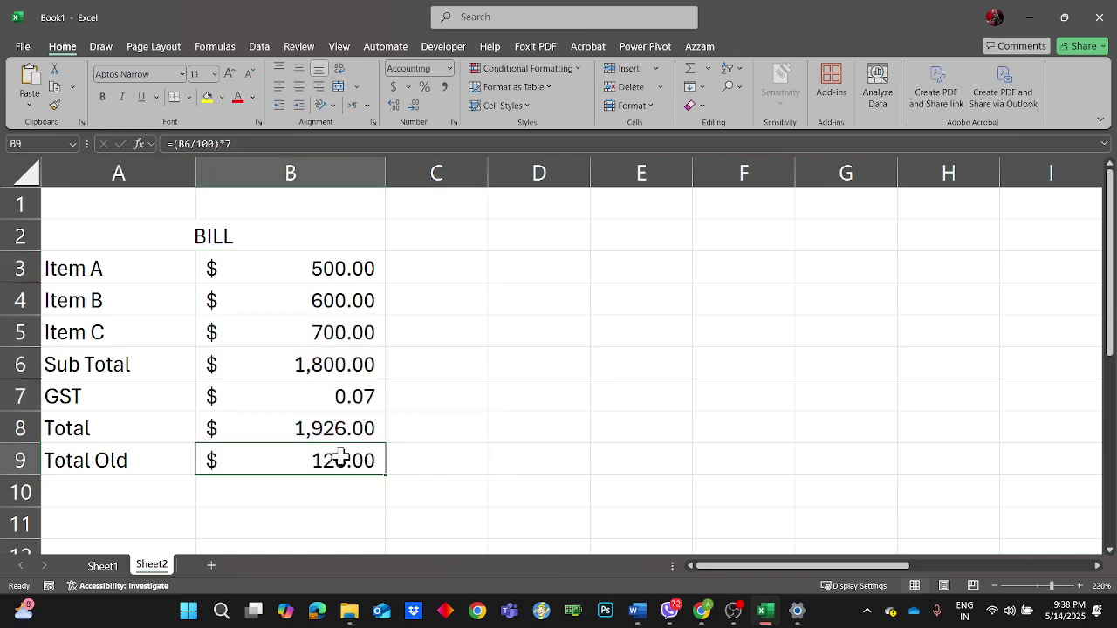
click(319, 393)
key(ctrl+z)
click(458, 382)
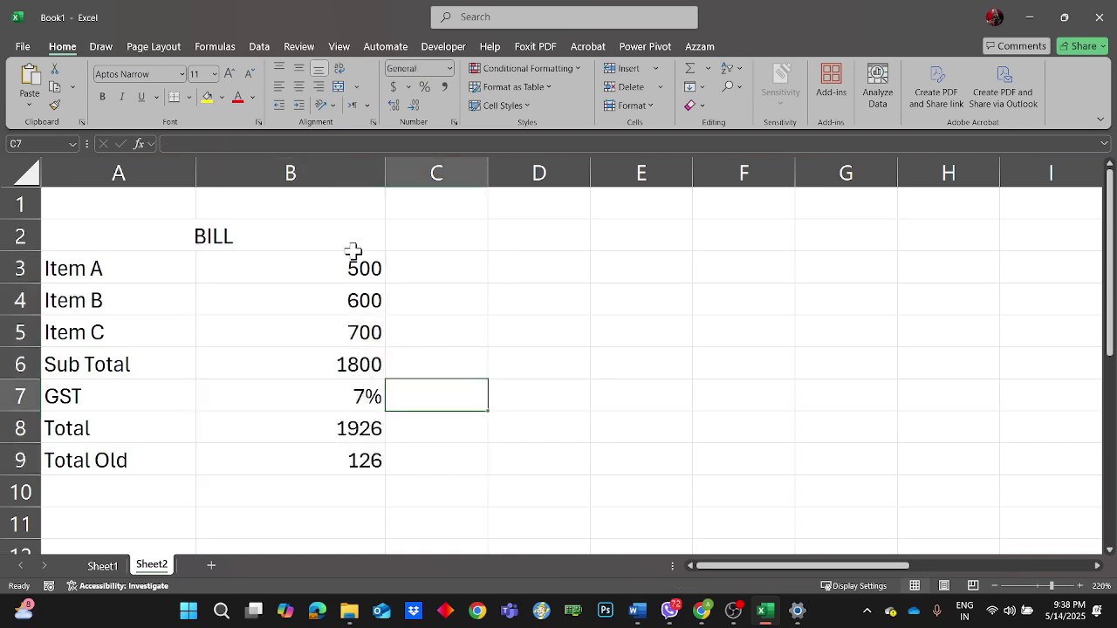
- Apply the dollar Accounting format to the amounts in B3:B6 and B8:B9, skipping the GST percentage
drag(358, 262, 356, 356)
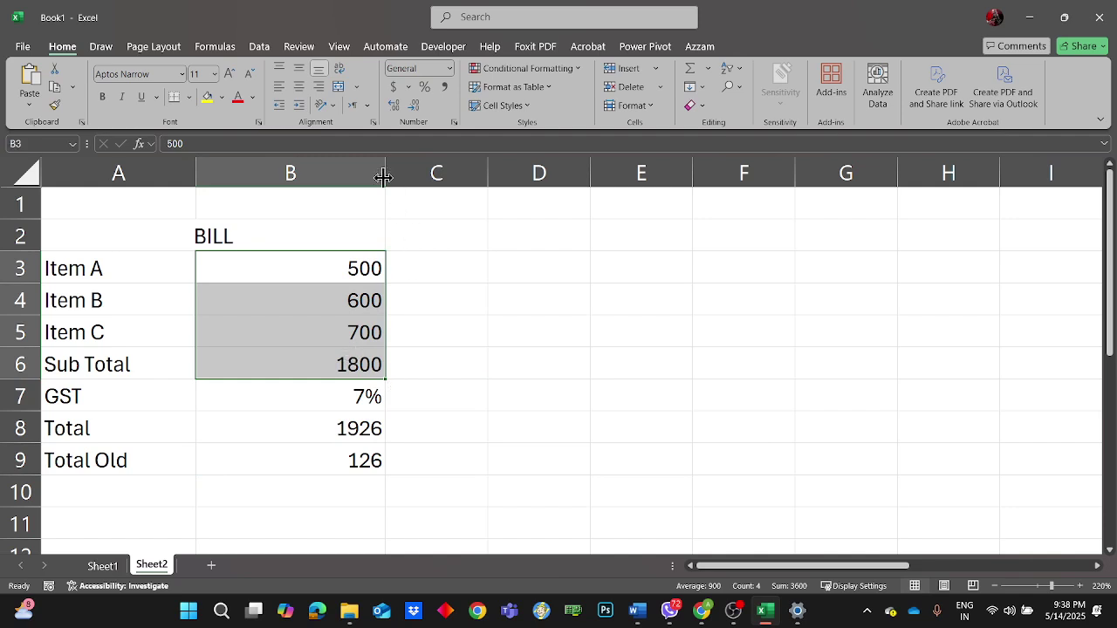
click(393, 86)
drag(350, 426, 346, 472)
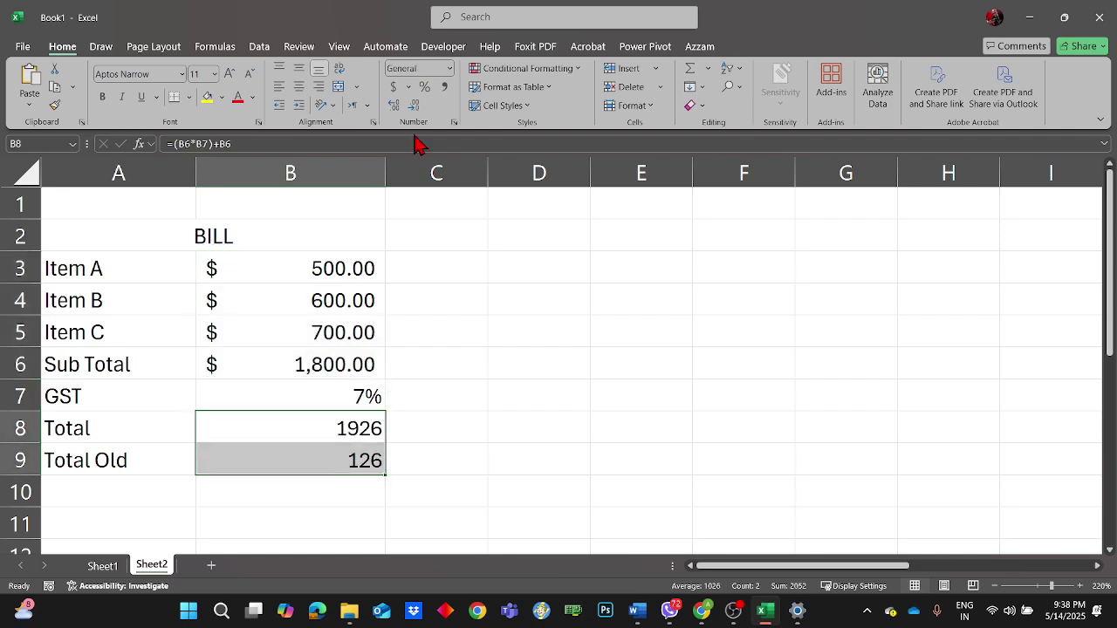
click(394, 86)
click(482, 365)
click(428, 494)
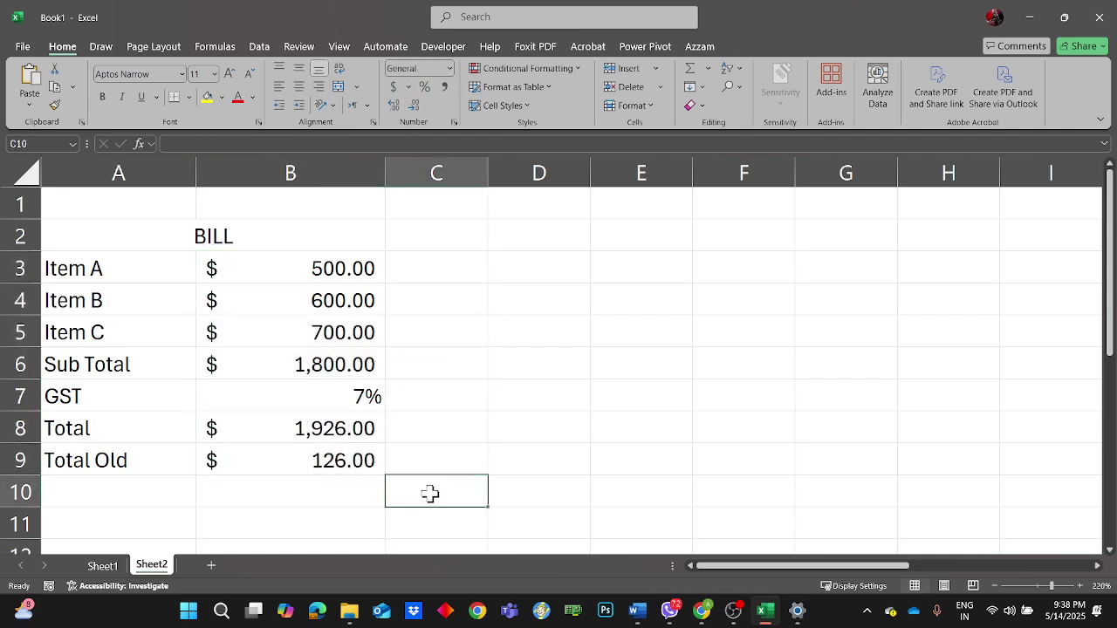
- Change the Total Old formula in cell B9 to add the Sub Total to the GST amount, =((B6/100)*7)+B6
click(370, 439)
click(357, 462)
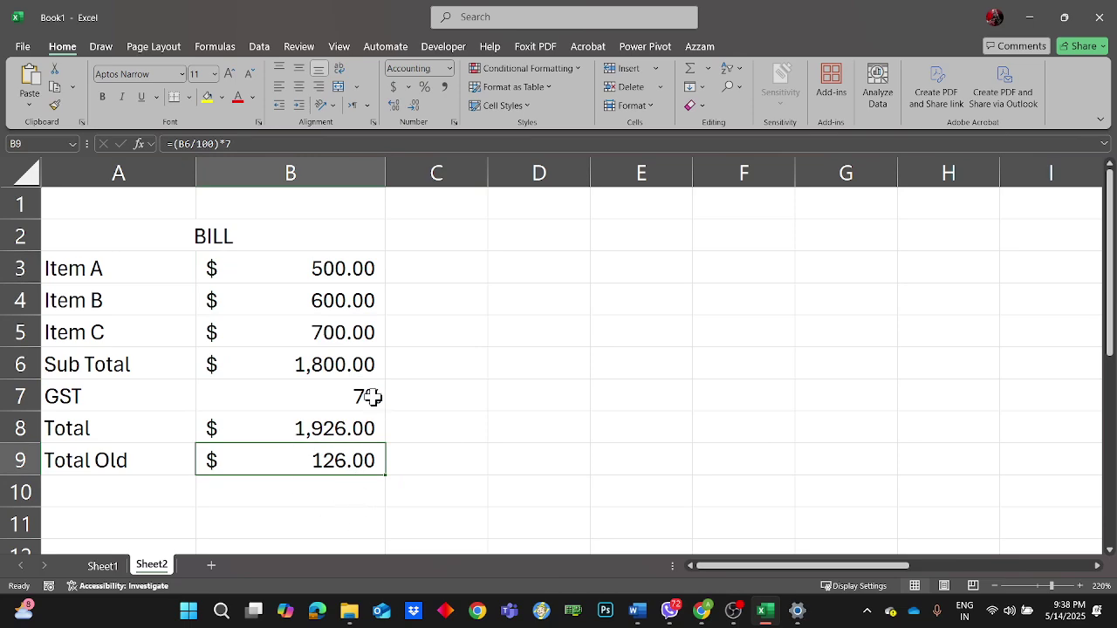
mouse_move(369, 394)
mouse_down()
mouse_move(386, 389)
mouse_move(374, 392)
mouse_up()
click(430, 461)
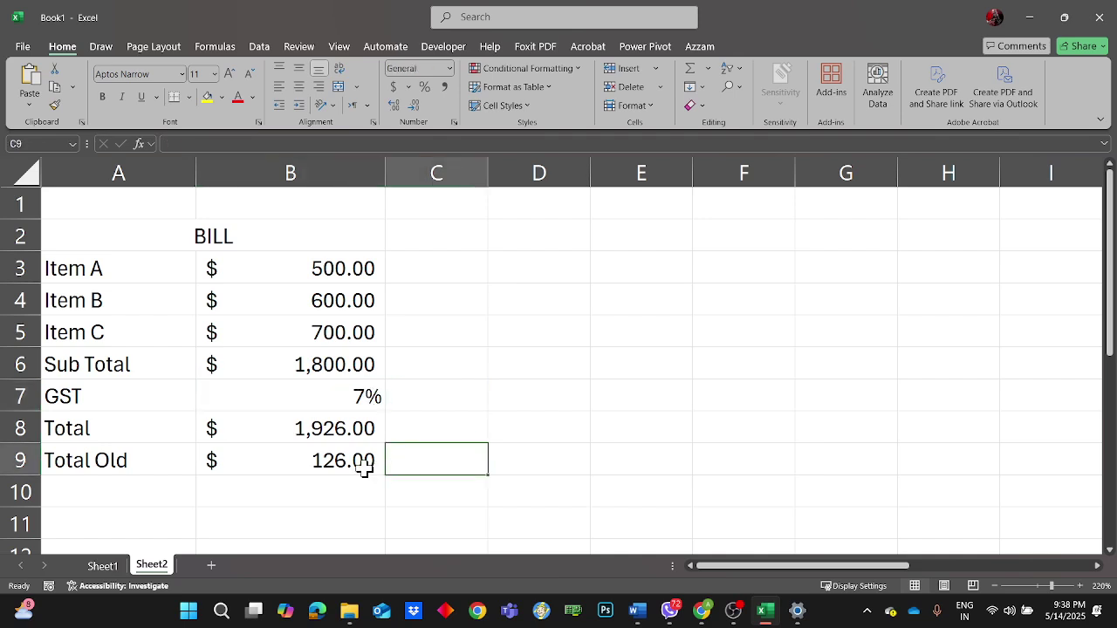
click(357, 468)
double_click(375, 472)
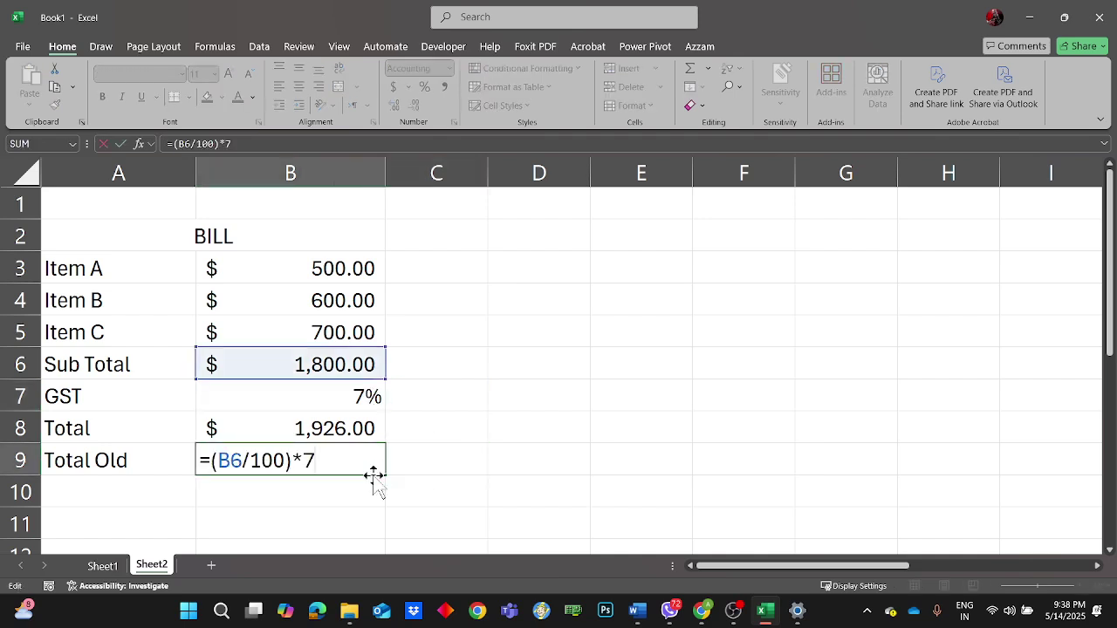
click(208, 460)
text(()
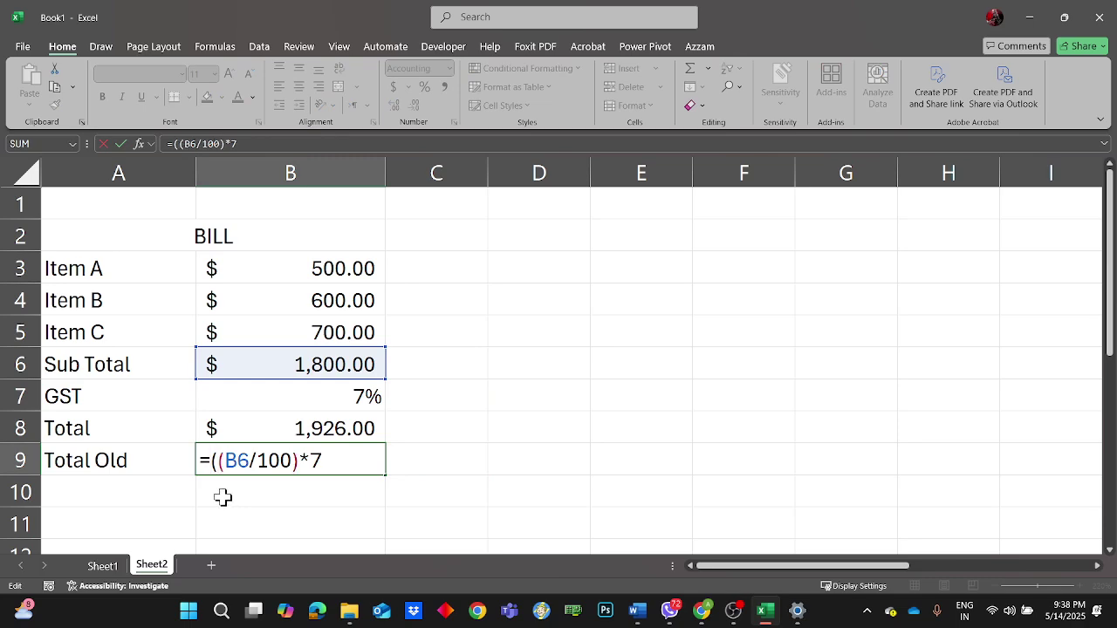
text())
text(+)
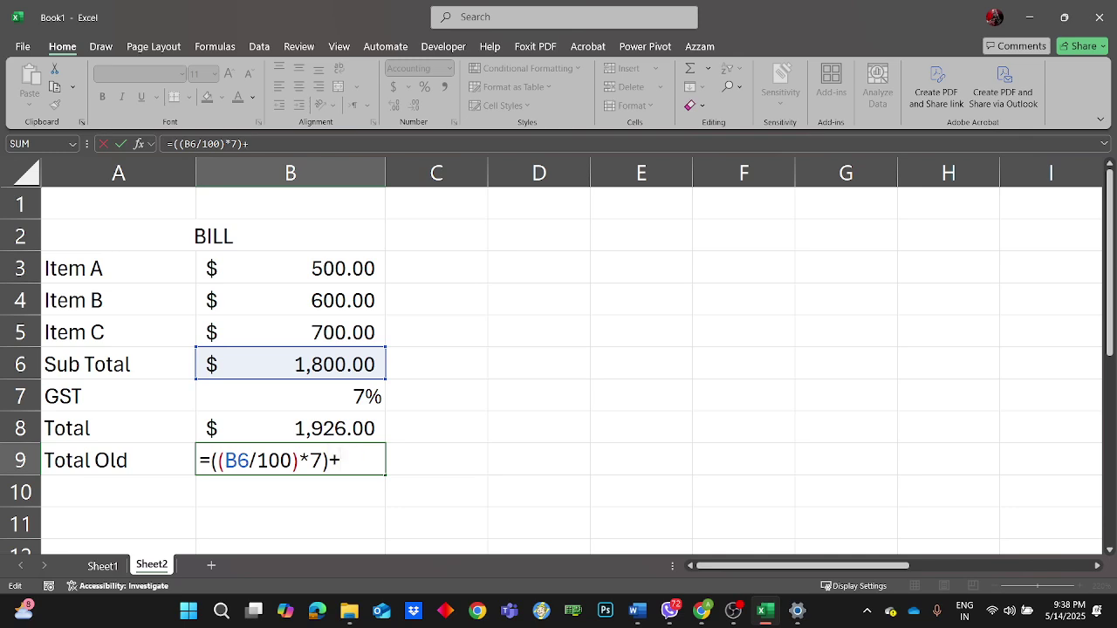
click(320, 361)
key(Return)
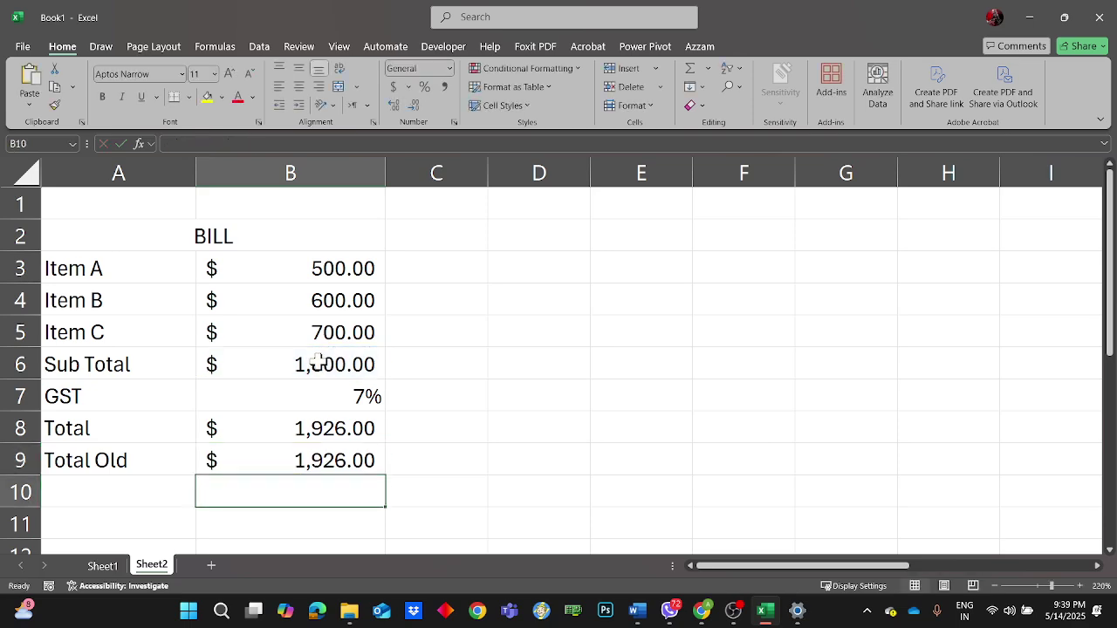
- Compare the completed formulas for Total in cell B8 and Total Old in cell B9
click(537, 417)
double_click(378, 424)
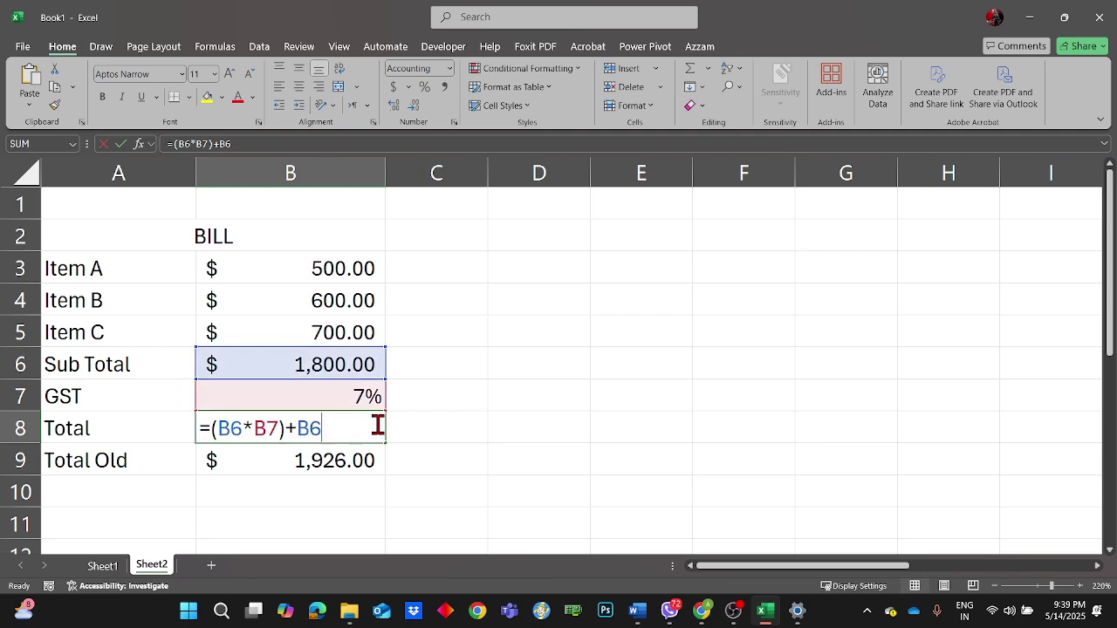
click(508, 448)
click(382, 457)
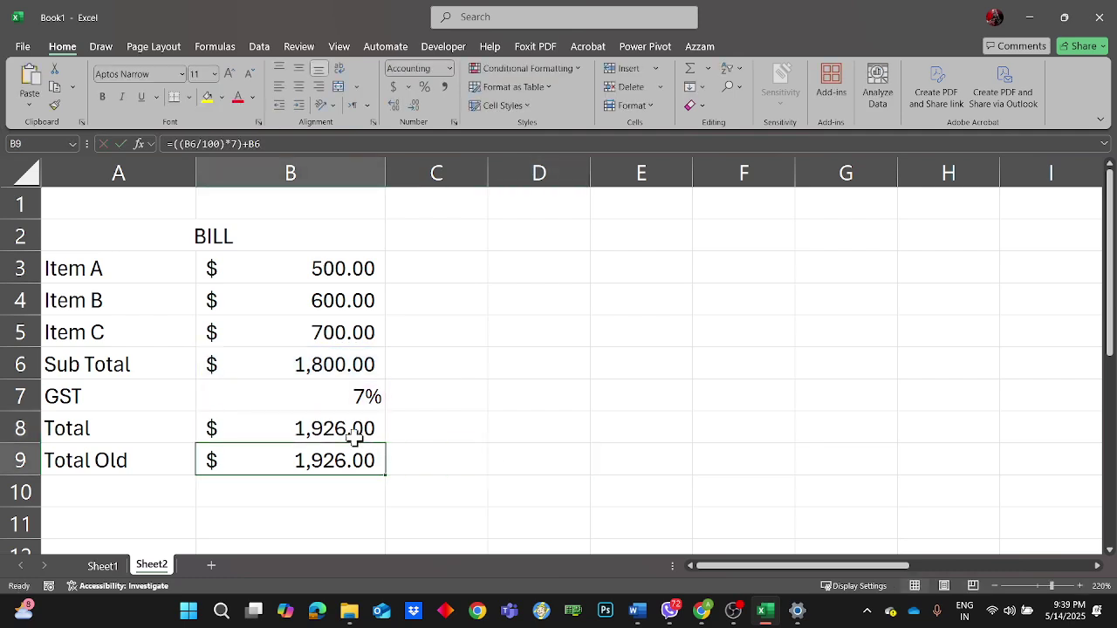
double_click(351, 431)
click(493, 436)
click(333, 471)
double_click(332, 470)
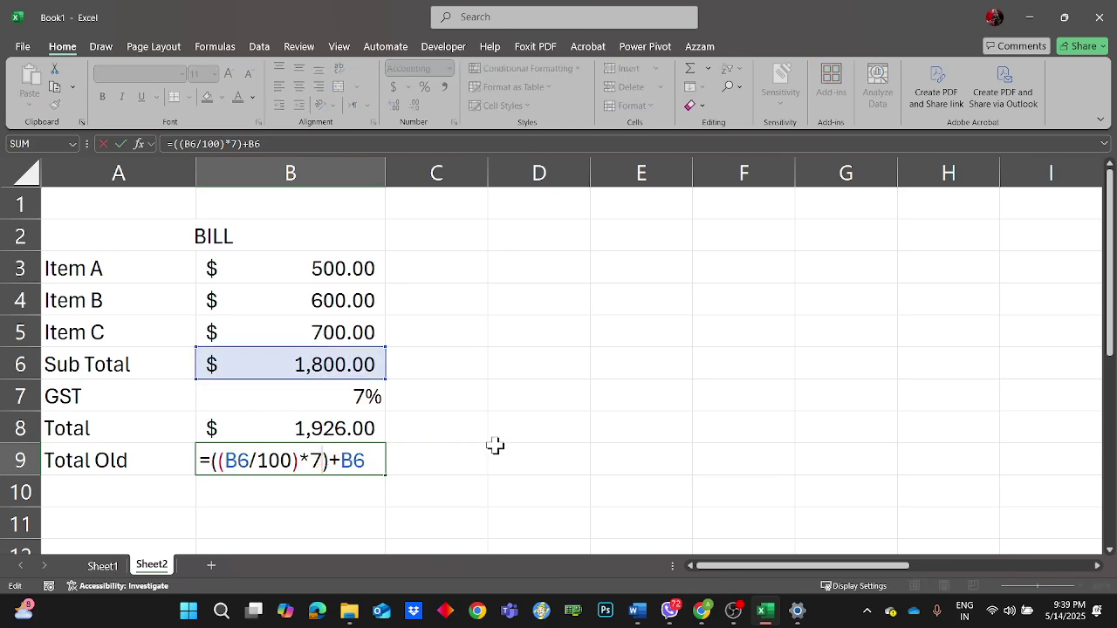
- Remove the inner parentheses from the Total Old formula in cell B9, making it =(B6/100*7)+B6
click(298, 469)
key(BackSpace)
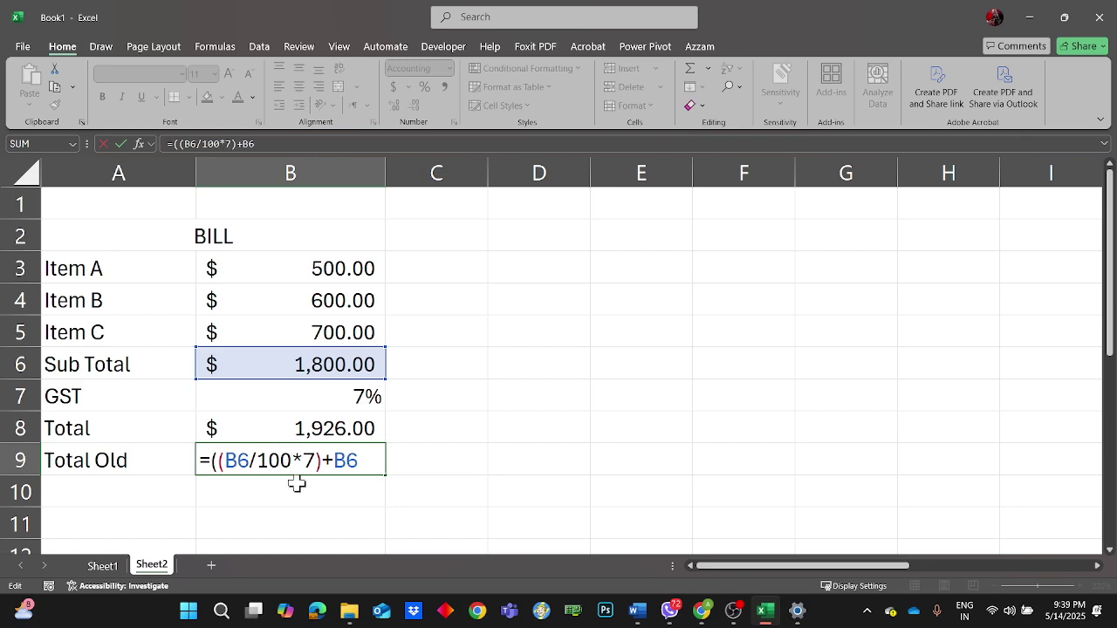
key(BackSpace)
key(Return)
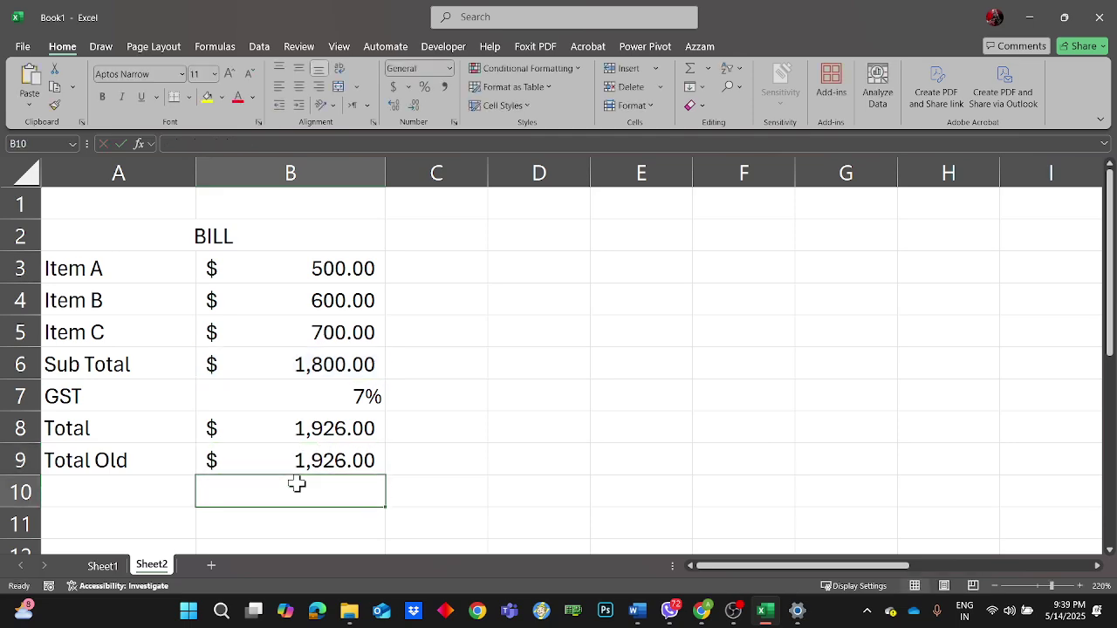
- Remove the remaining parentheses from the Total Old formula in cell B9, making it =B6/100*7+B6
double_click(326, 460)
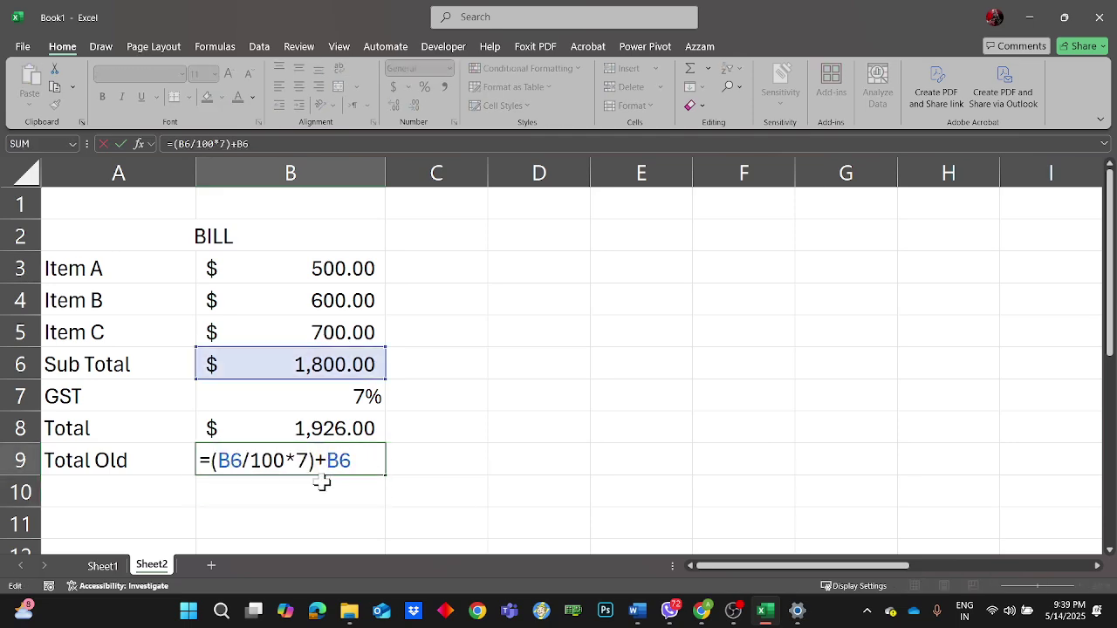
click(250, 460)
key(BackSpace)
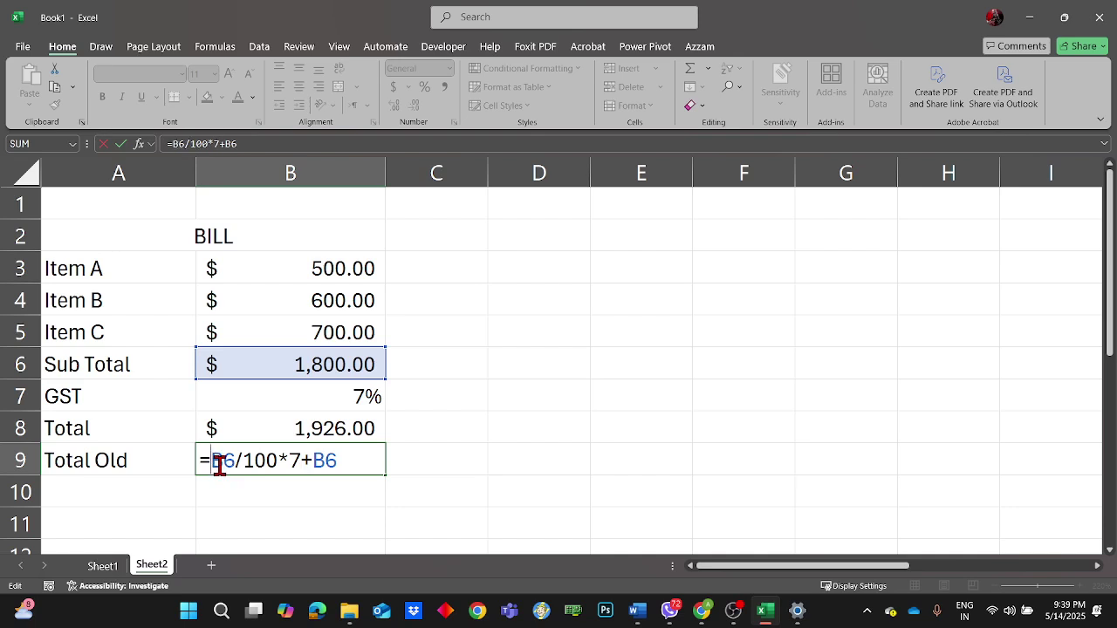
key(Return)
- Move the Sub Total addition to the front of the Total Old formula in cell B9, =B6+B6/100*7
double_click(280, 452)
drag(351, 461, 321, 460)
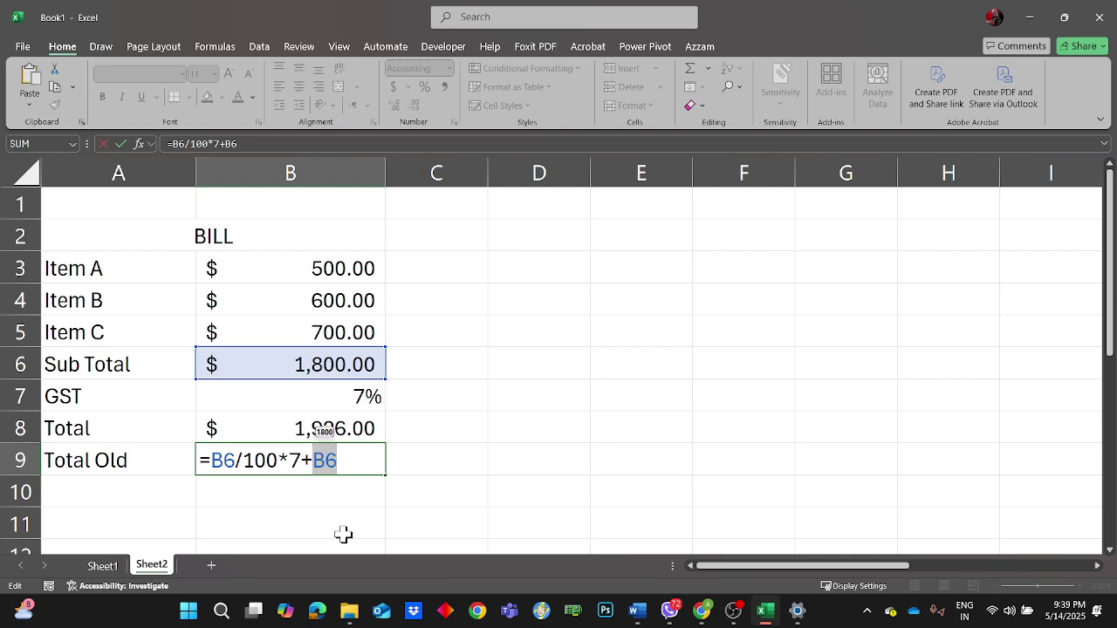
key(BackSpace)
click(211, 462)
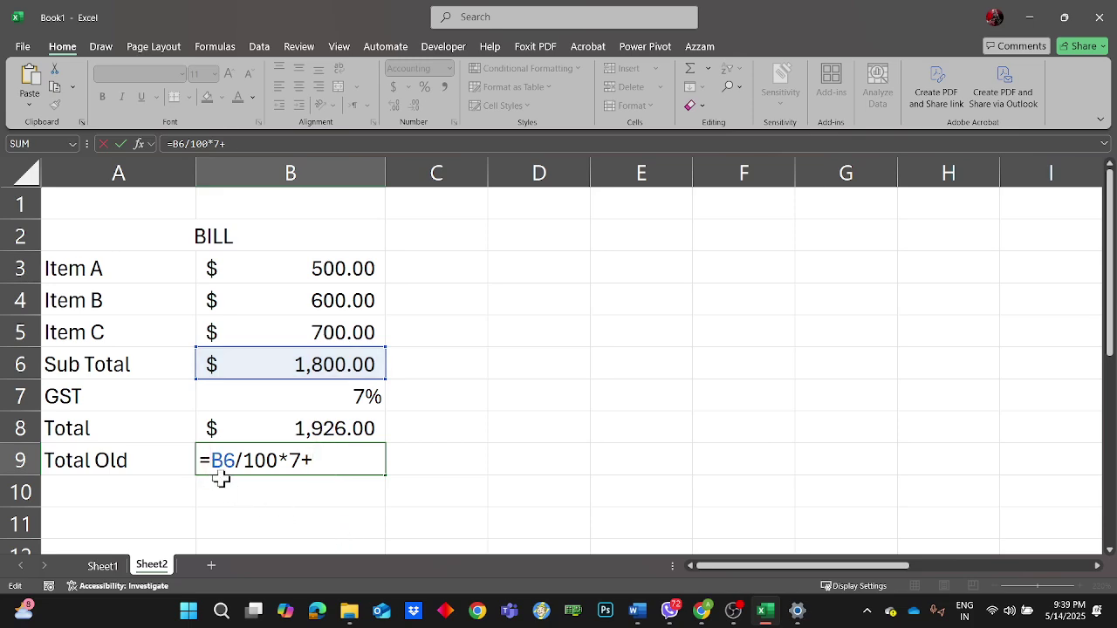
text(B6)
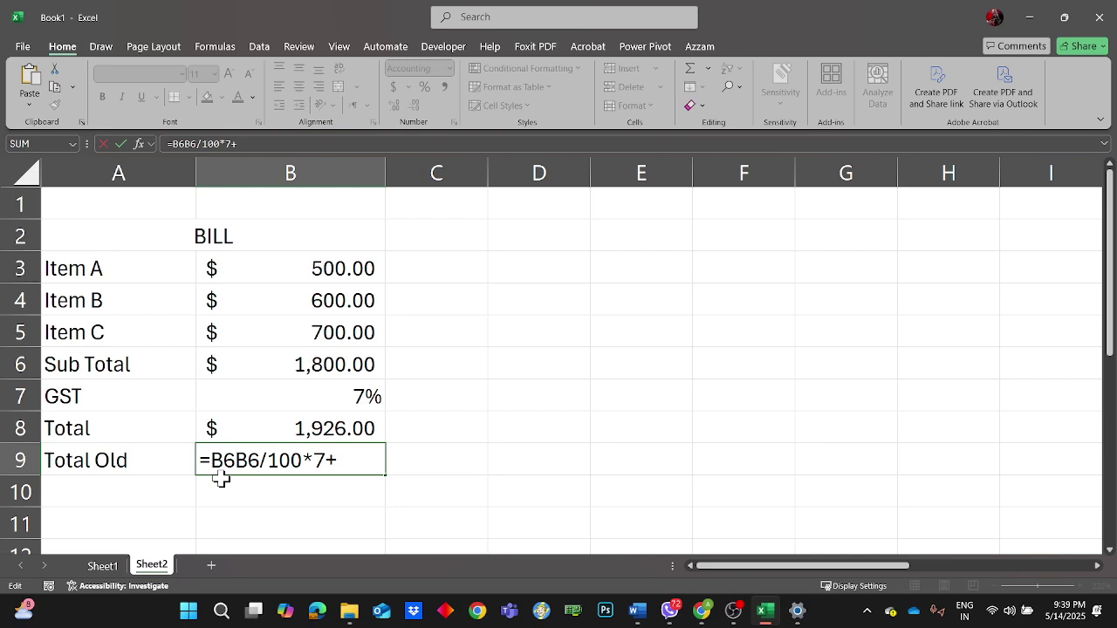
text(+)
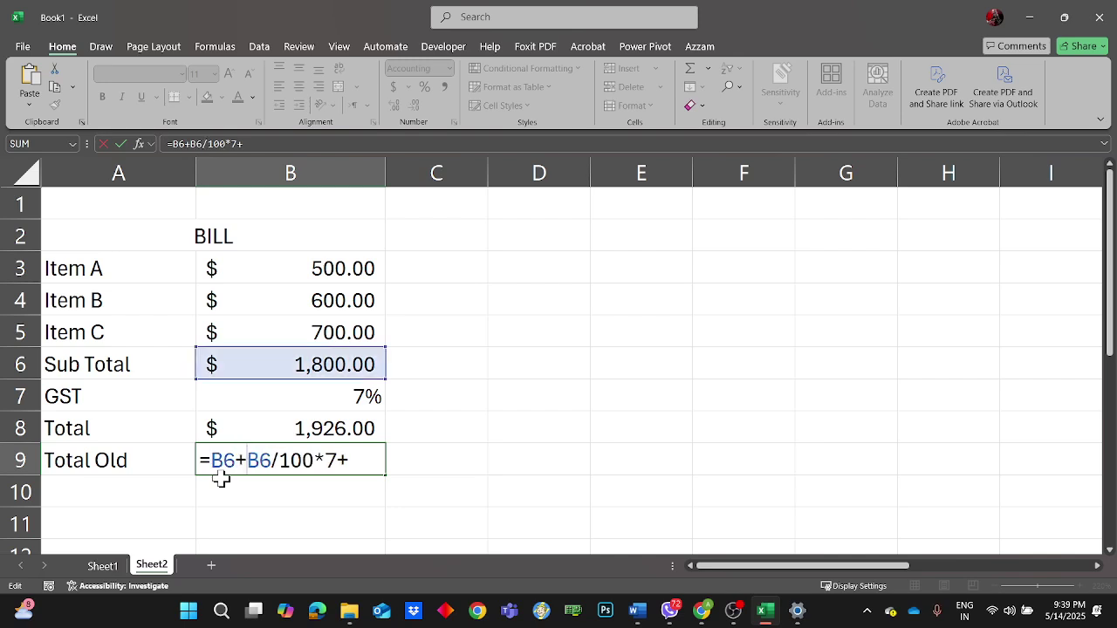
click(377, 454)
key(Return)
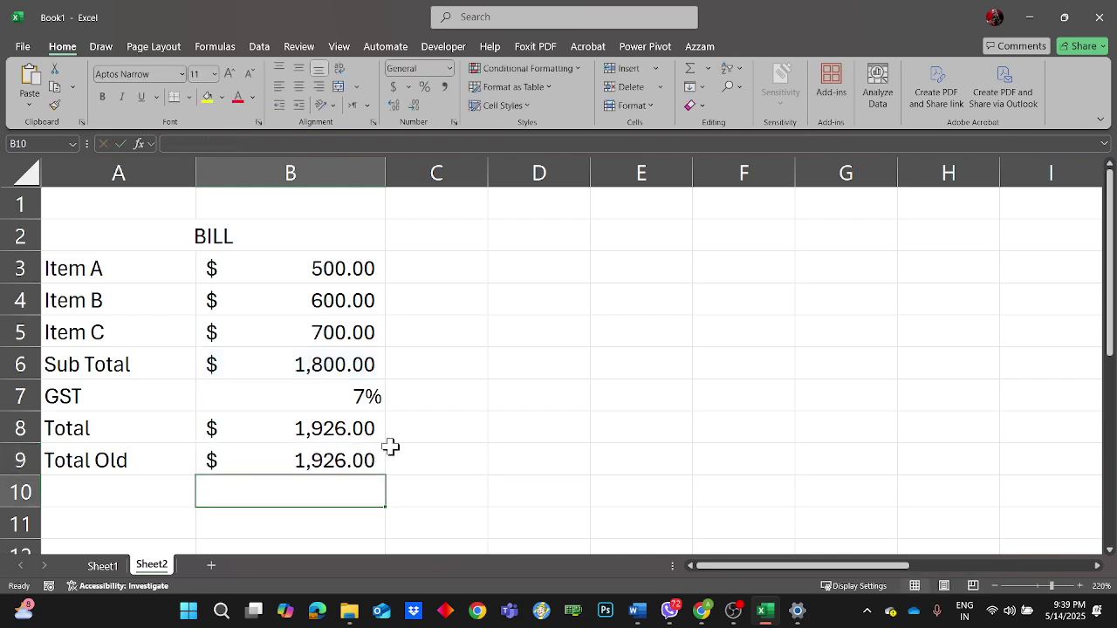
- Recheck the reordered formula in cell B9, and undo the edits back to =(B6/100*7)+B6
click(369, 451)
double_click(364, 454)
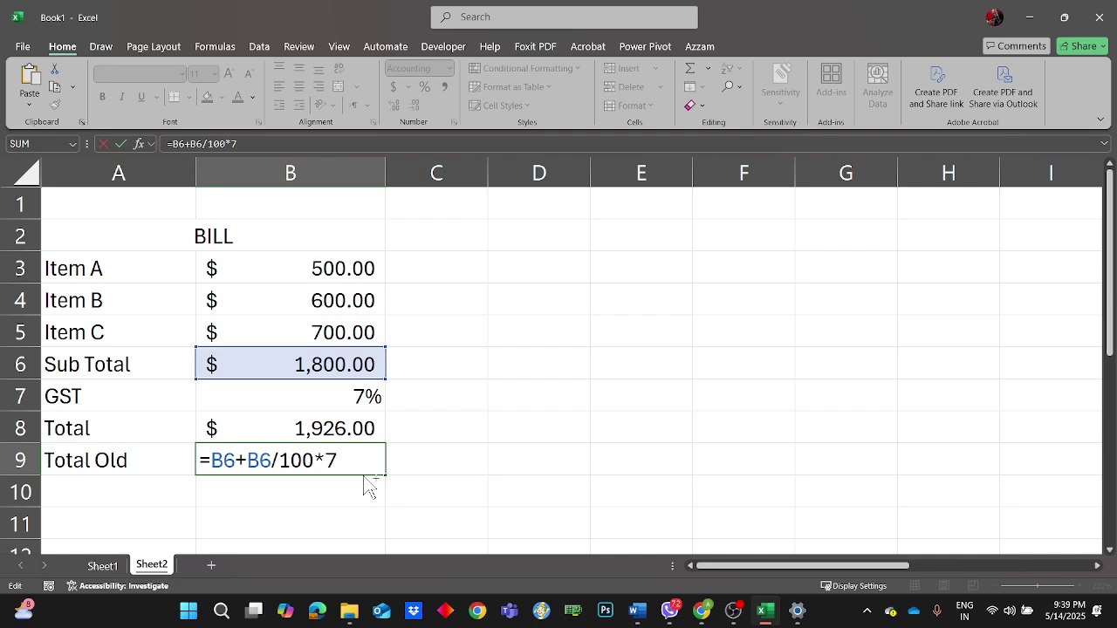
key(ctrl+Return)
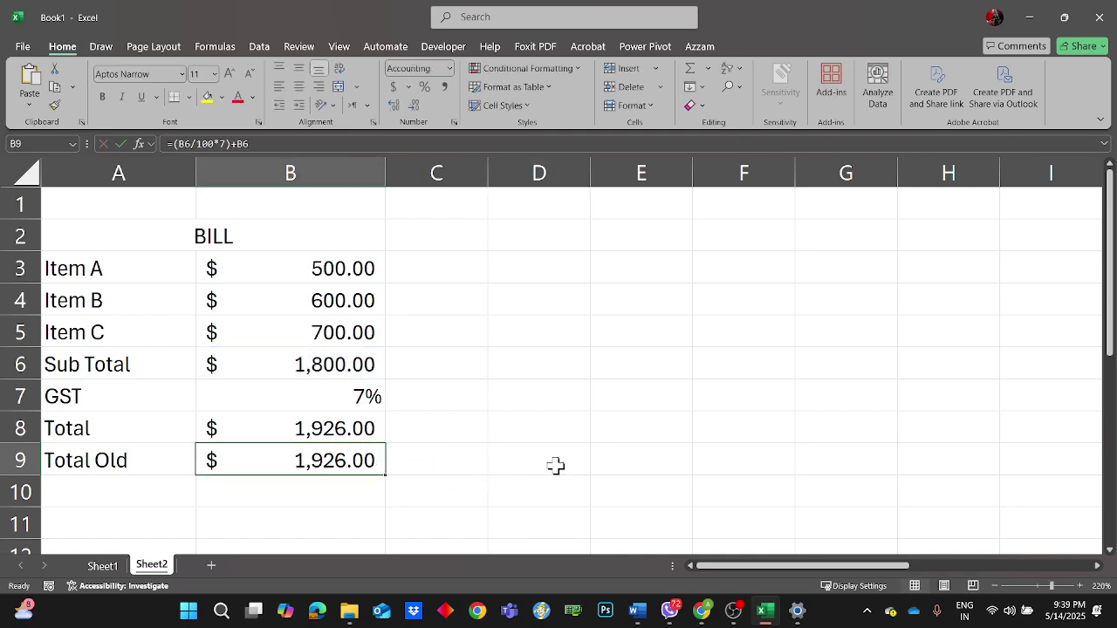
- Compare the Total Old formula in cell B9 with the Total formula in B8, and locate the Evaluate Formula tool
click(559, 463)
click(360, 462)
click(354, 438)
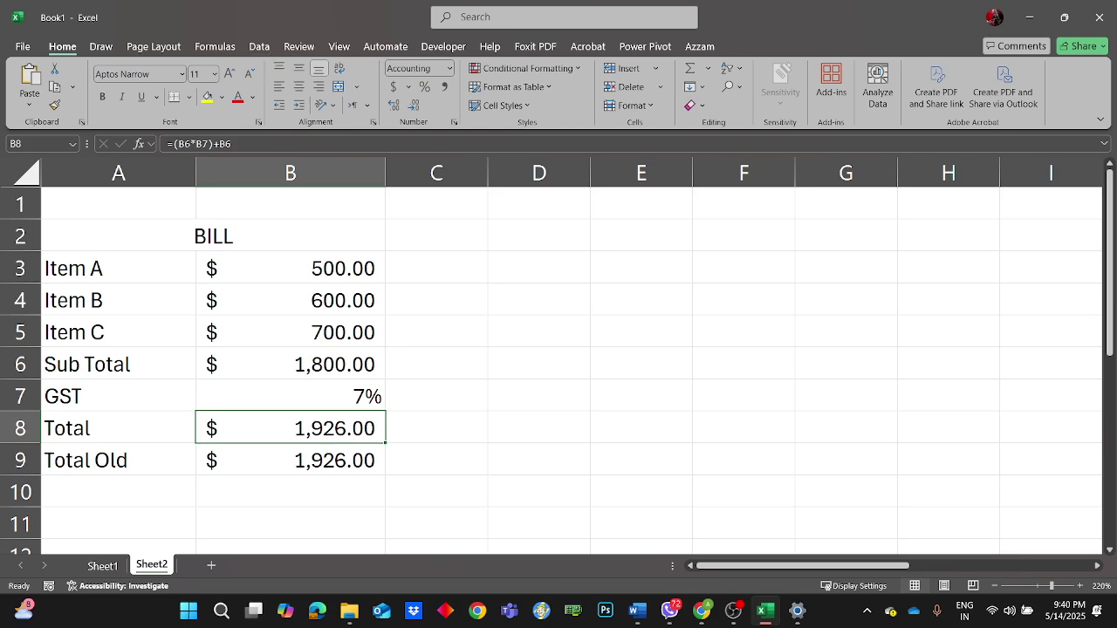
click(217, 47)
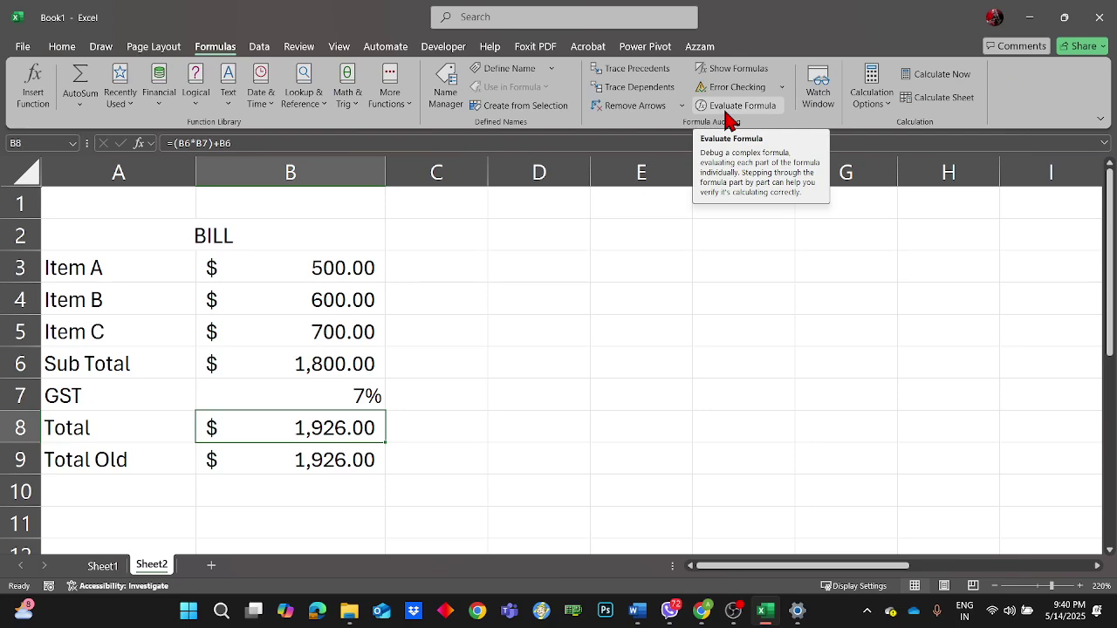
click(444, 398)
click(360, 483)
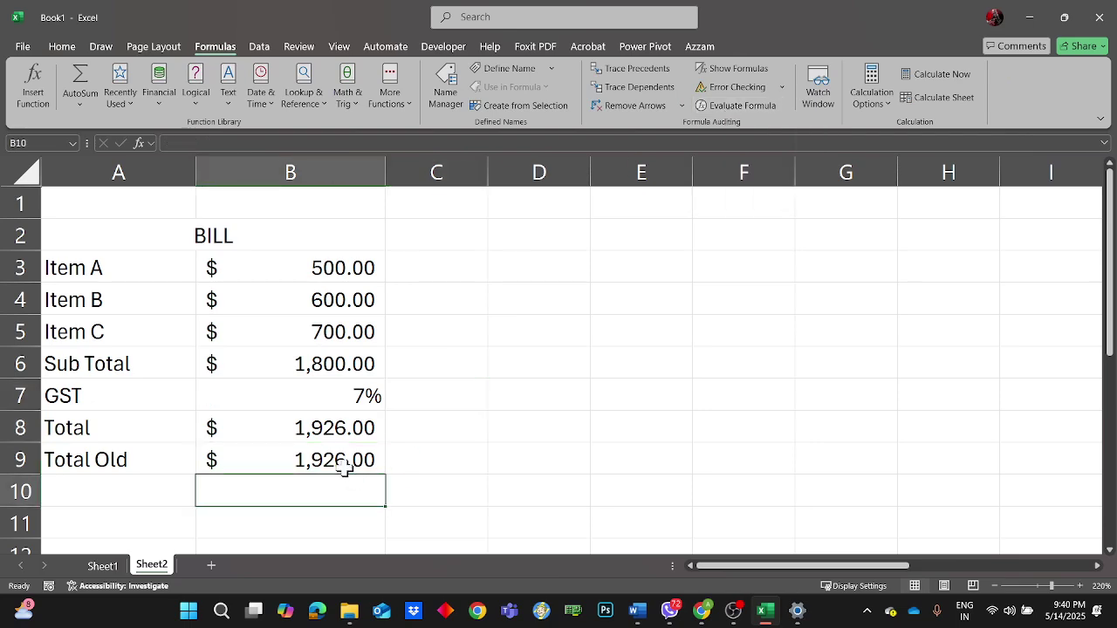
- Put the inner parentheses back around B6/100 in the Total Old formula in cell B9, =((B6/100)*7)+B6
click(345, 467)
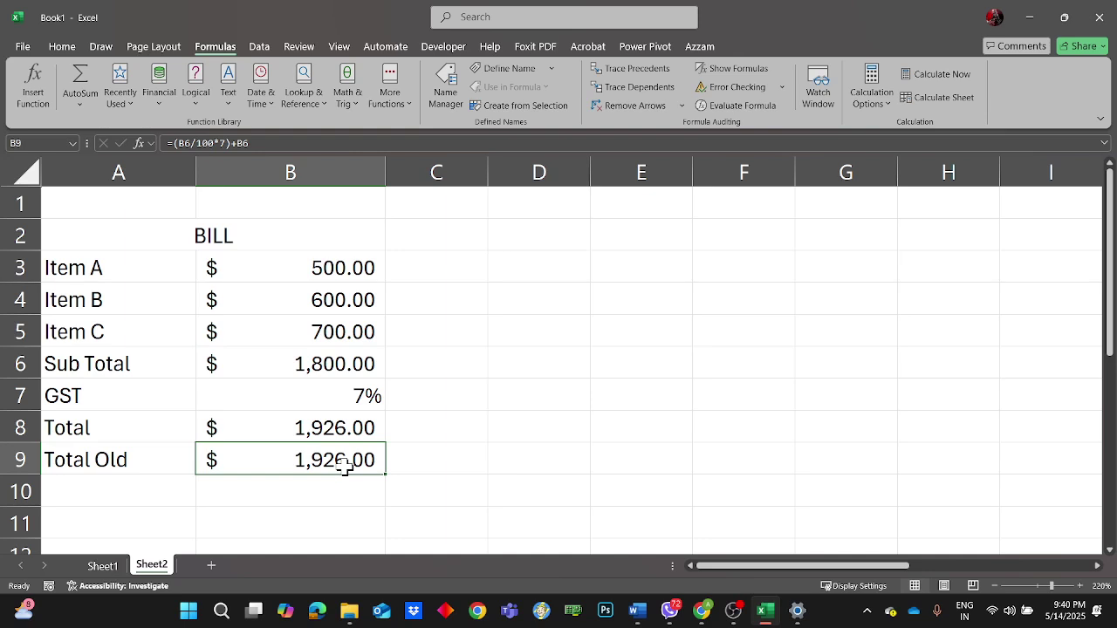
double_click(344, 467)
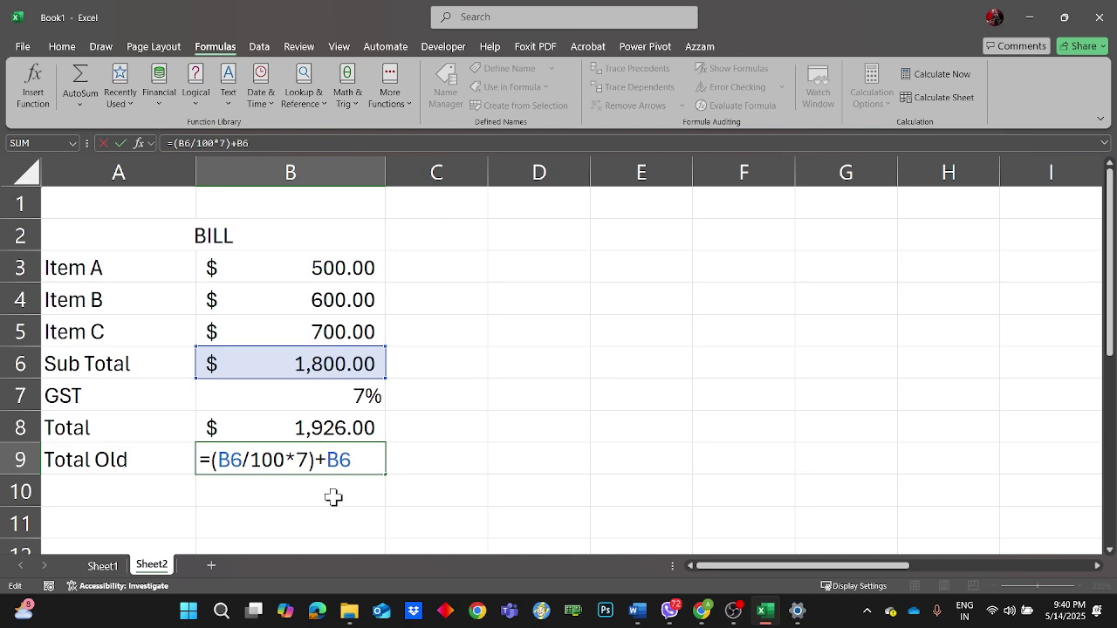
click(286, 459)
text())
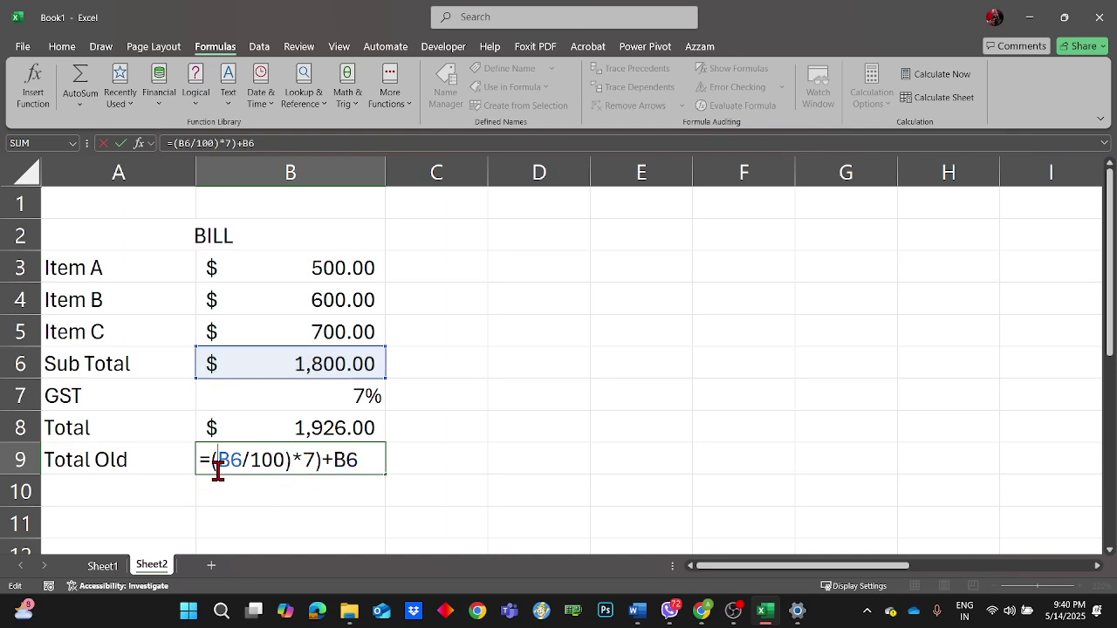
text(()
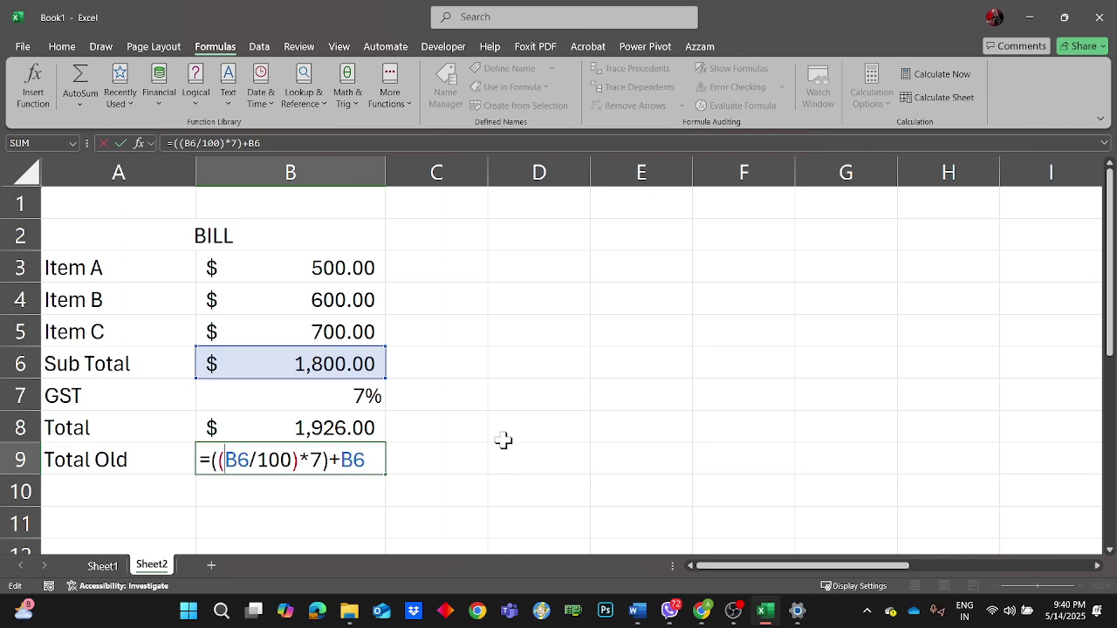
key(Return)
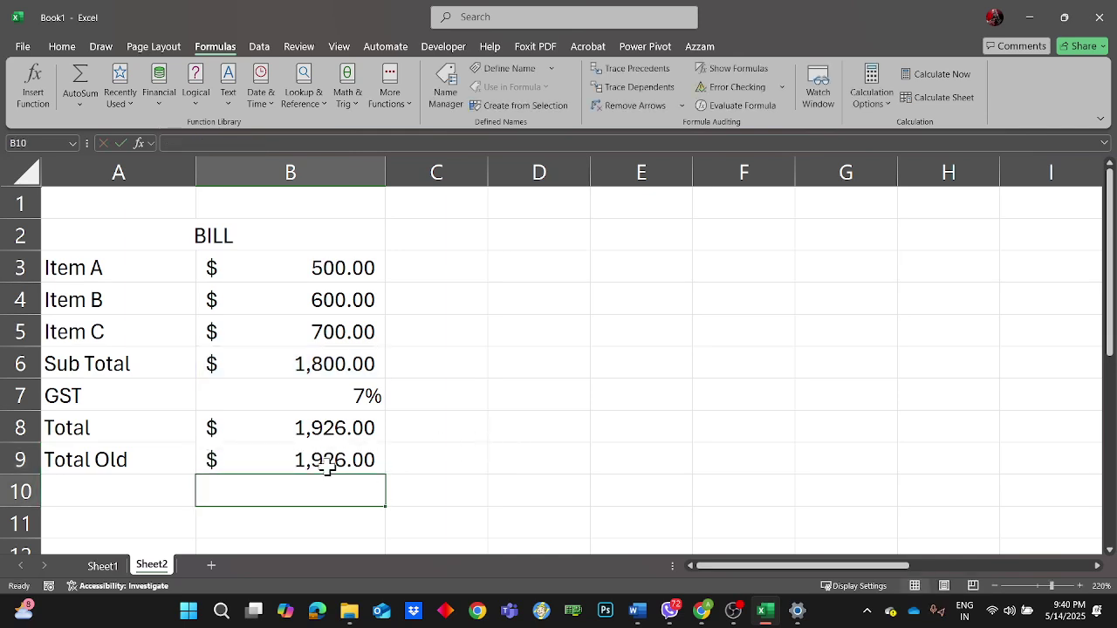
- Evaluate the Total Old formula in cell B9, stepping into the B6 reference to evaluate its SUM, and close the evaluation
click(297, 464)
click(742, 109)
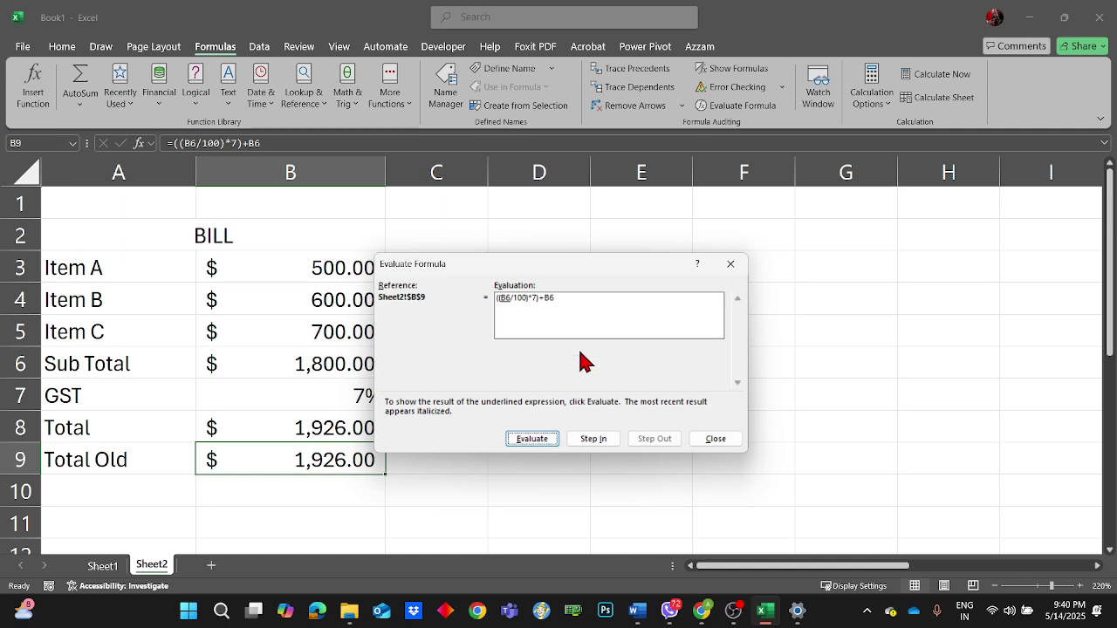
drag(548, 265, 604, 230)
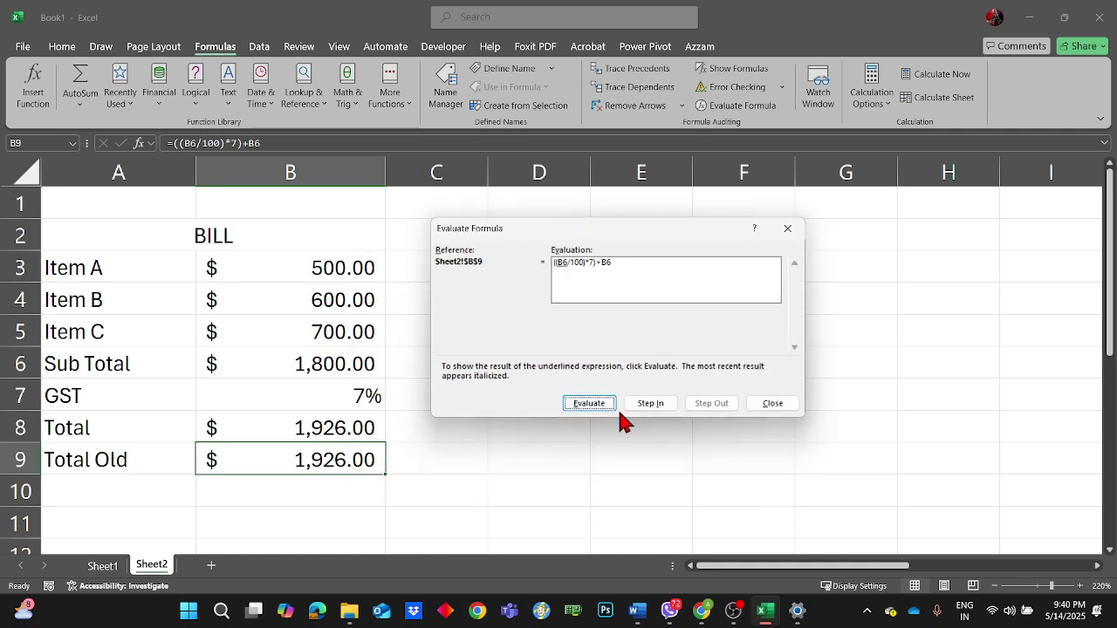
click(647, 405)
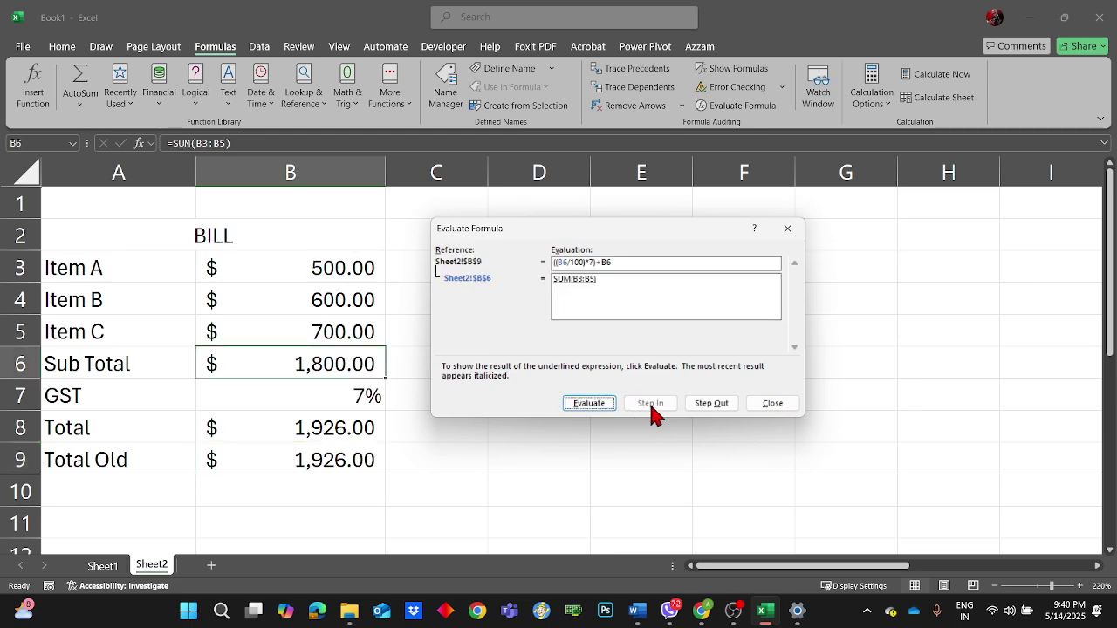
click(601, 410)
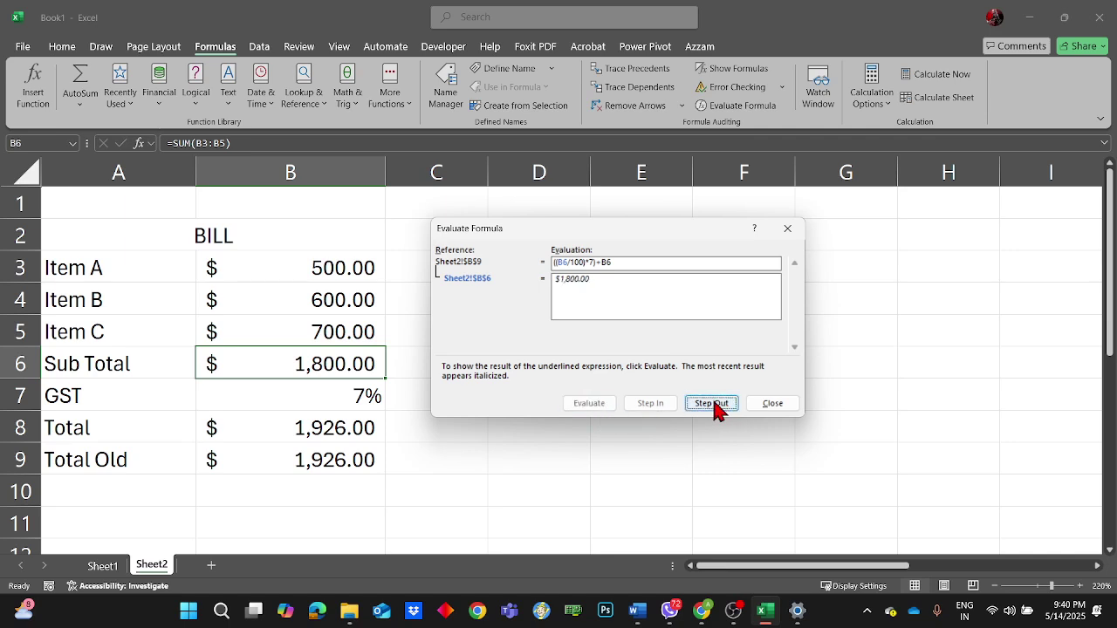
click(750, 410)
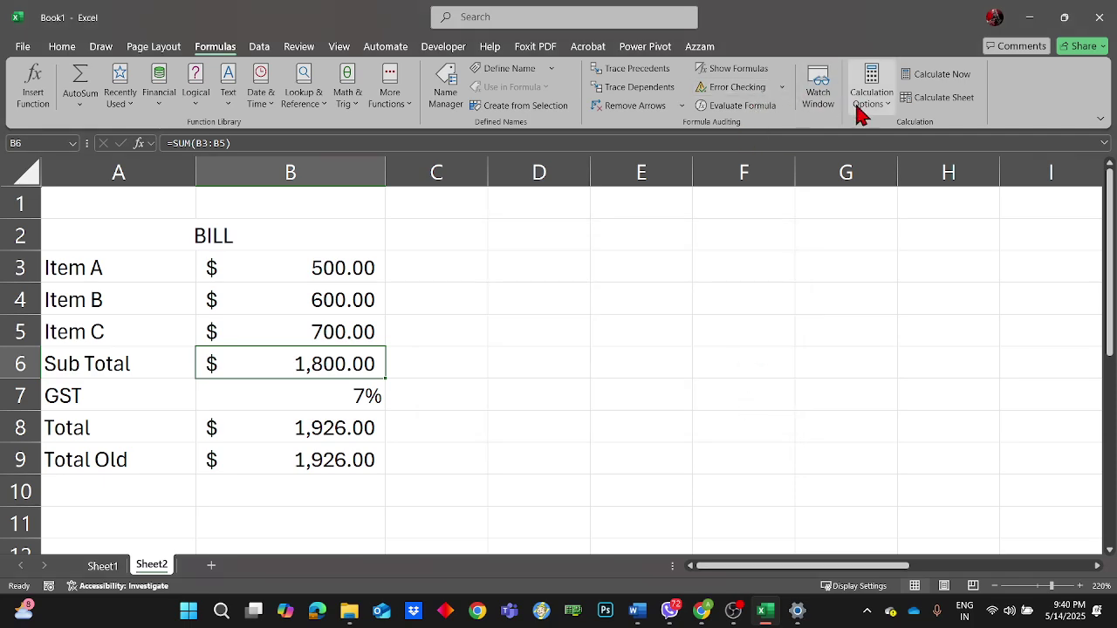
- Evaluate the Sub Total formula in cell B6 with Evaluate Formula and close the dialog
click(743, 109)
click(596, 407)
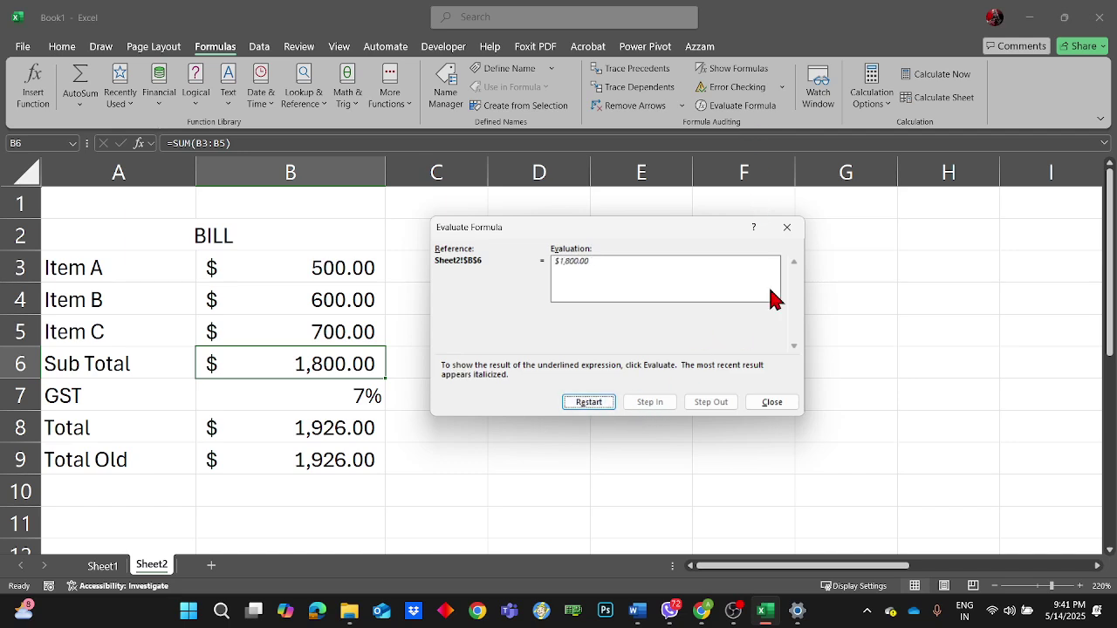
click(787, 227)
- Evaluate the Total Old formula in cell B9 one operation at a time through to its final result, and close the evaluation
click(321, 466)
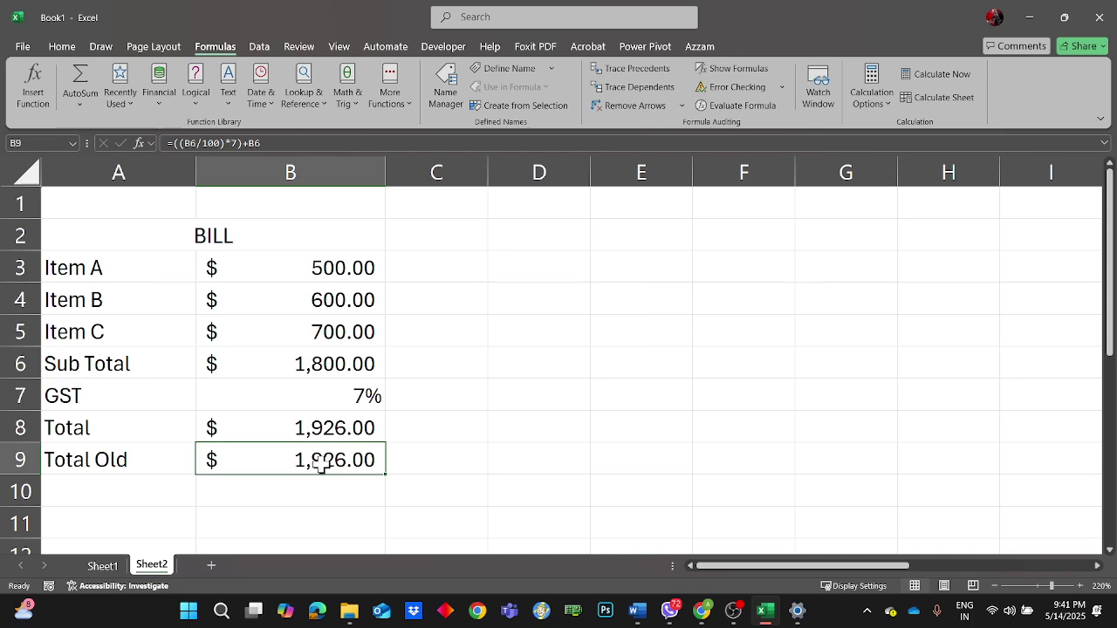
click(752, 108)
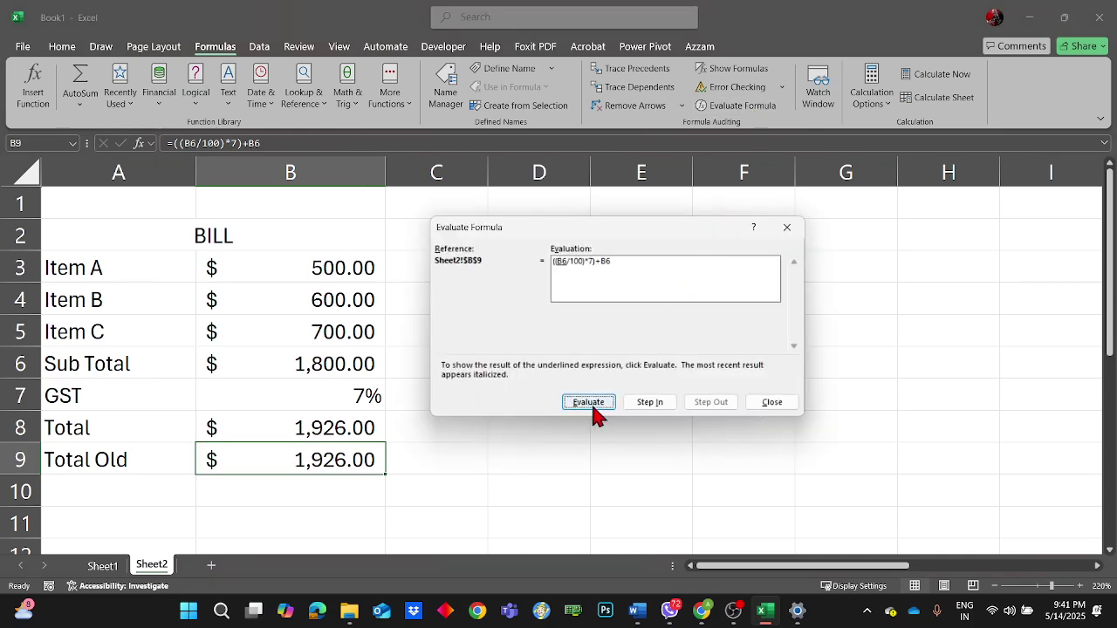
click(593, 407)
click(594, 407)
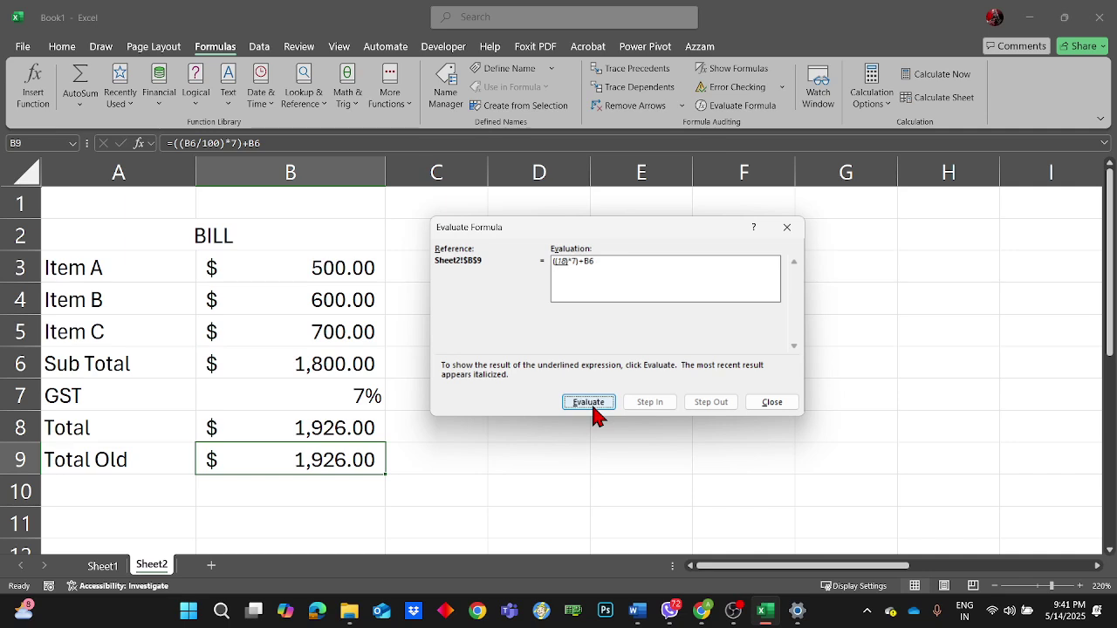
click(590, 403)
click(590, 404)
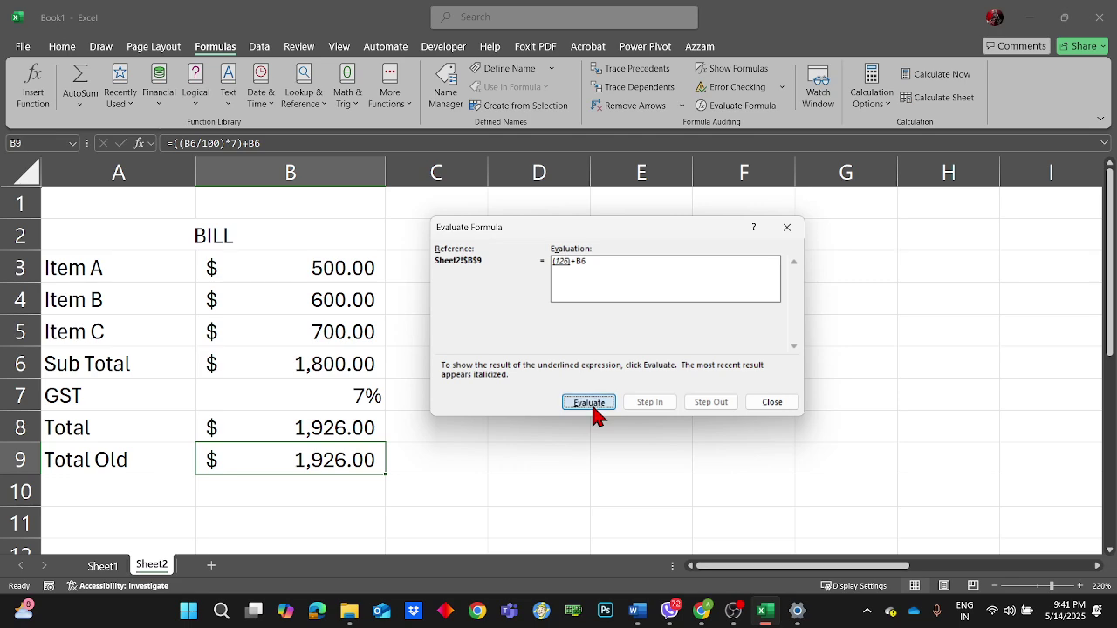
click(590, 403)
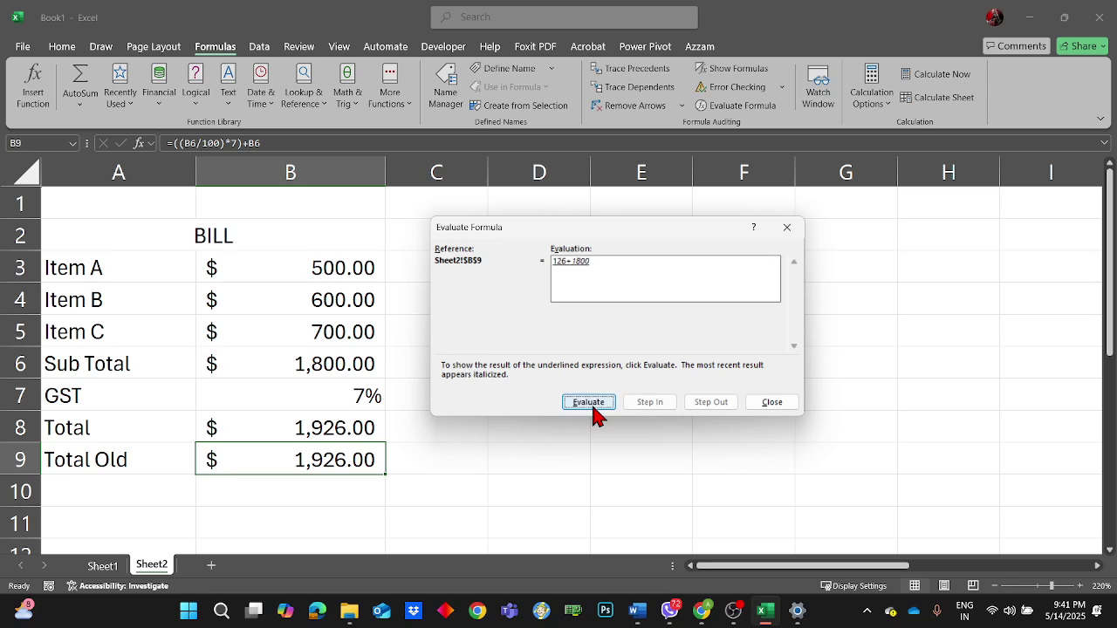
click(590, 403)
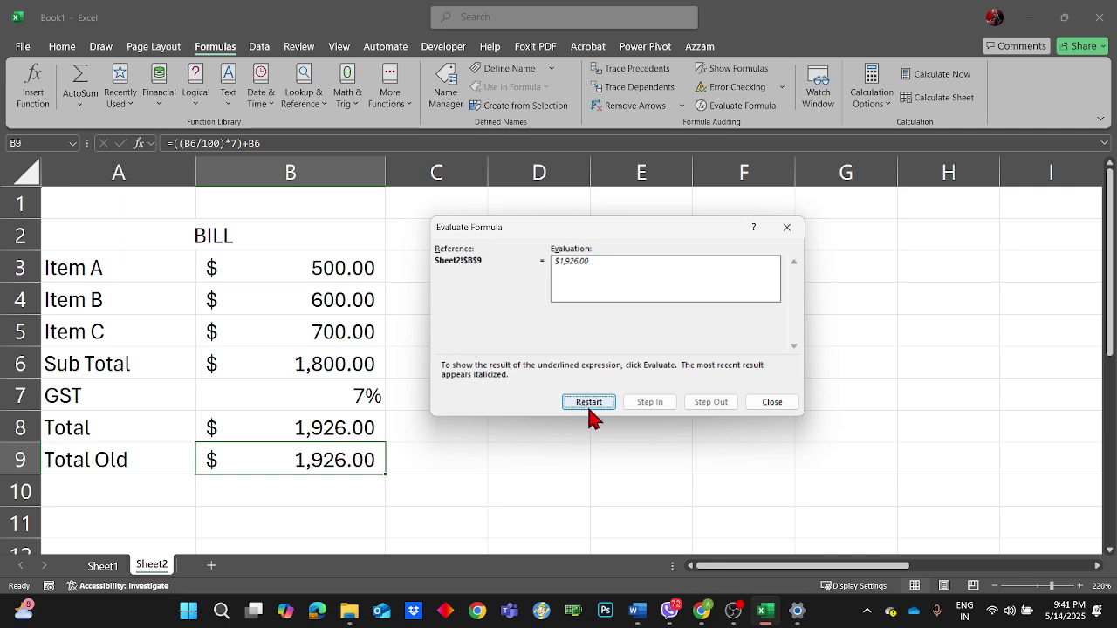
click(787, 227)
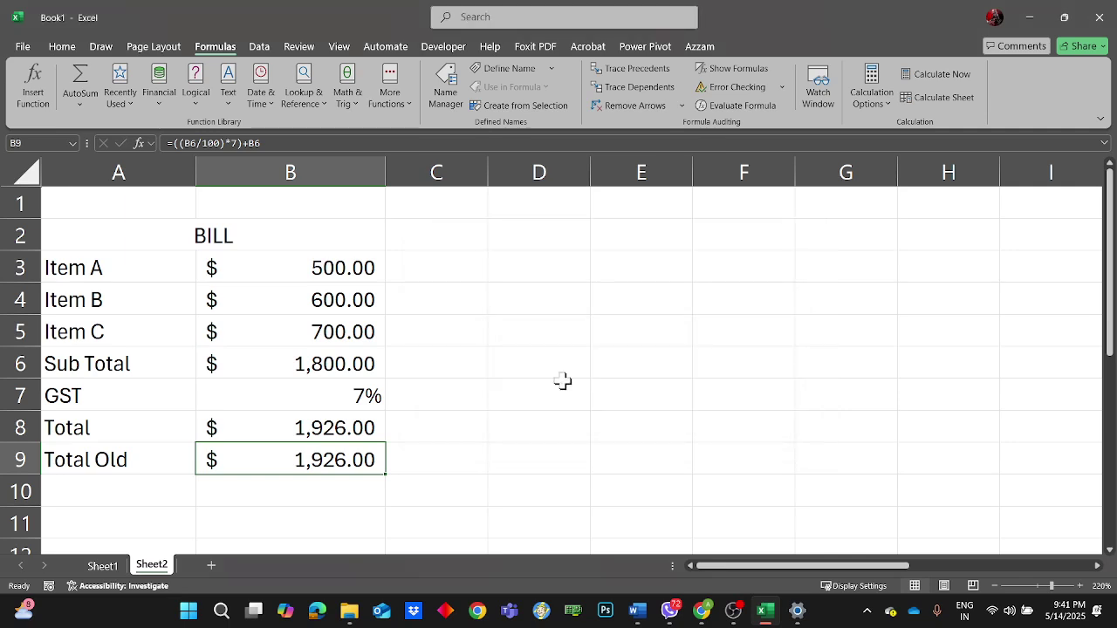
- Review the parentheses in the Total Old formula in cell B9, and select the bill table from A2 to B8
double_click(362, 455)
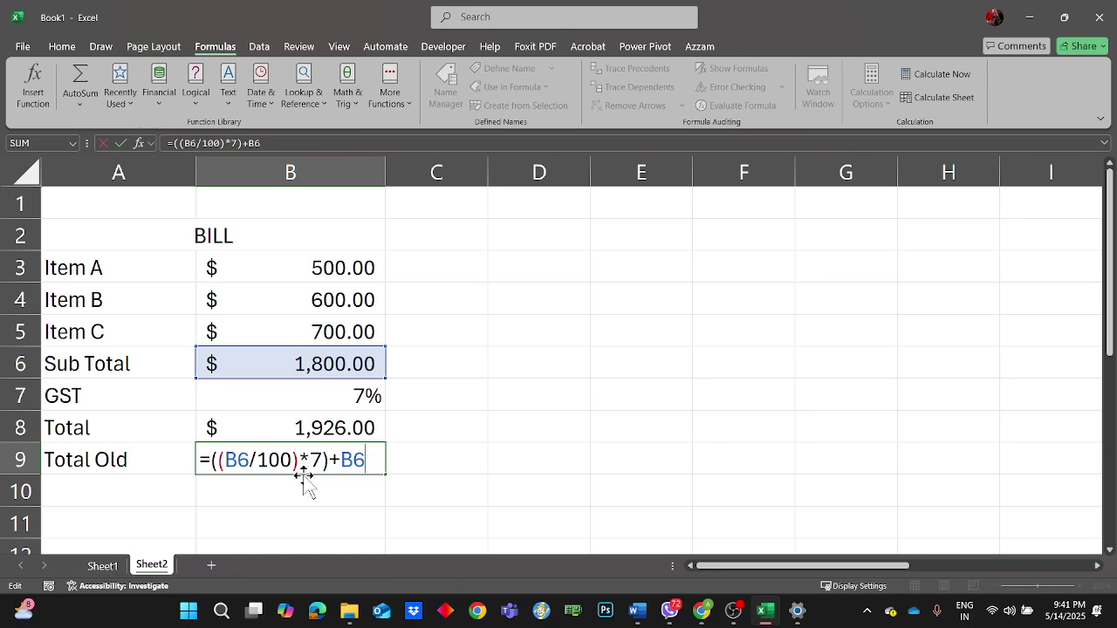
click(533, 464)
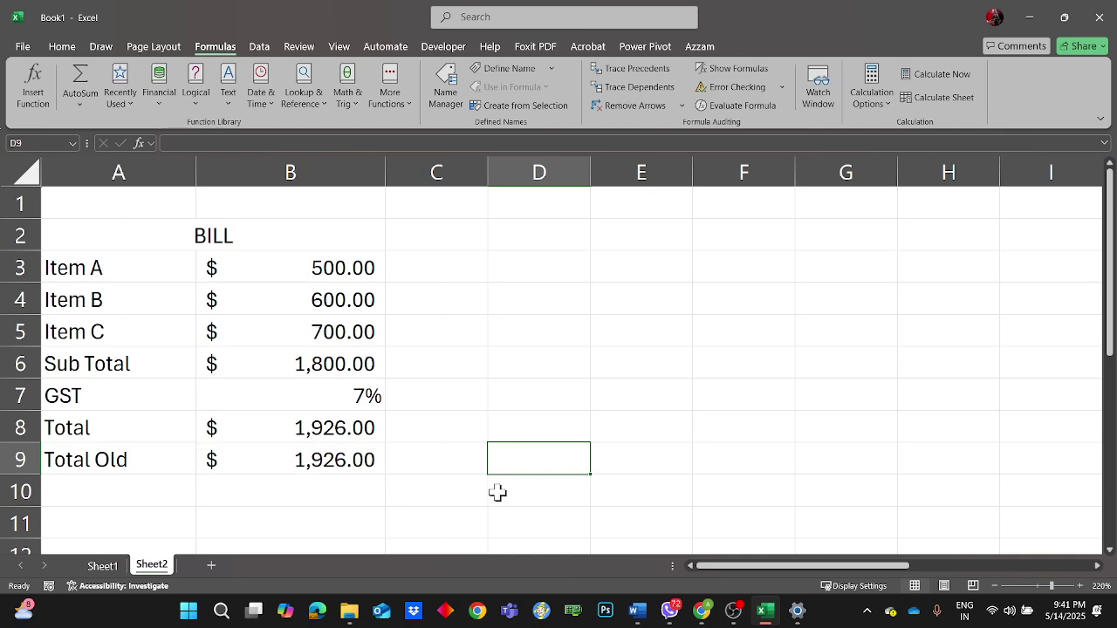
drag(82, 242, 340, 439)
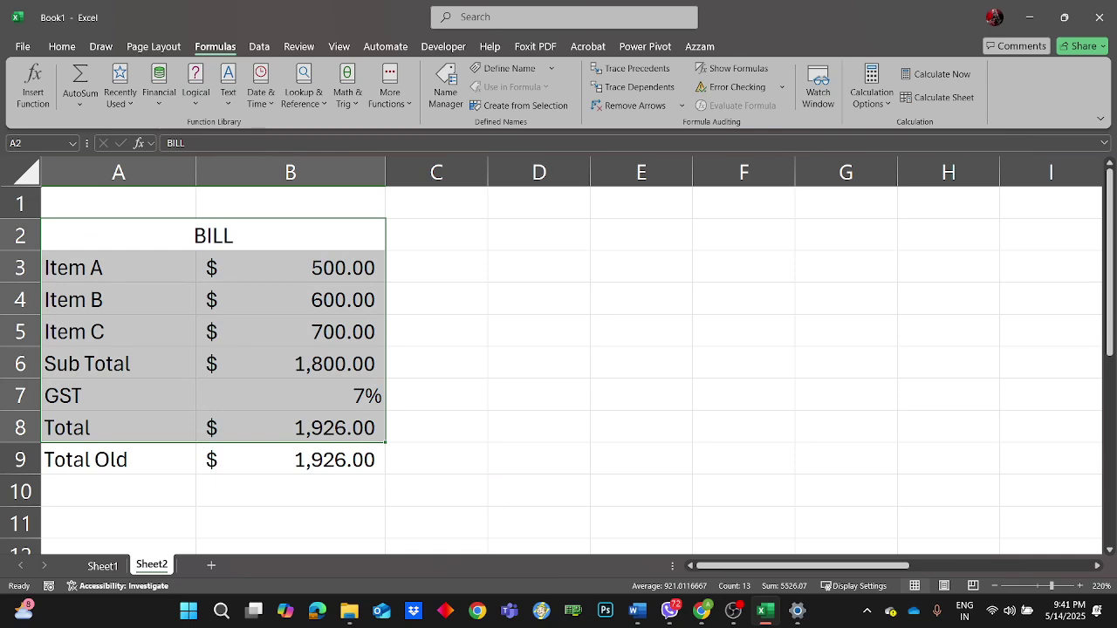
- Shrink the BODMAS picture and place it beside the bill table, spanning about columns D to G and rows 3 to 14
click(602, 436)
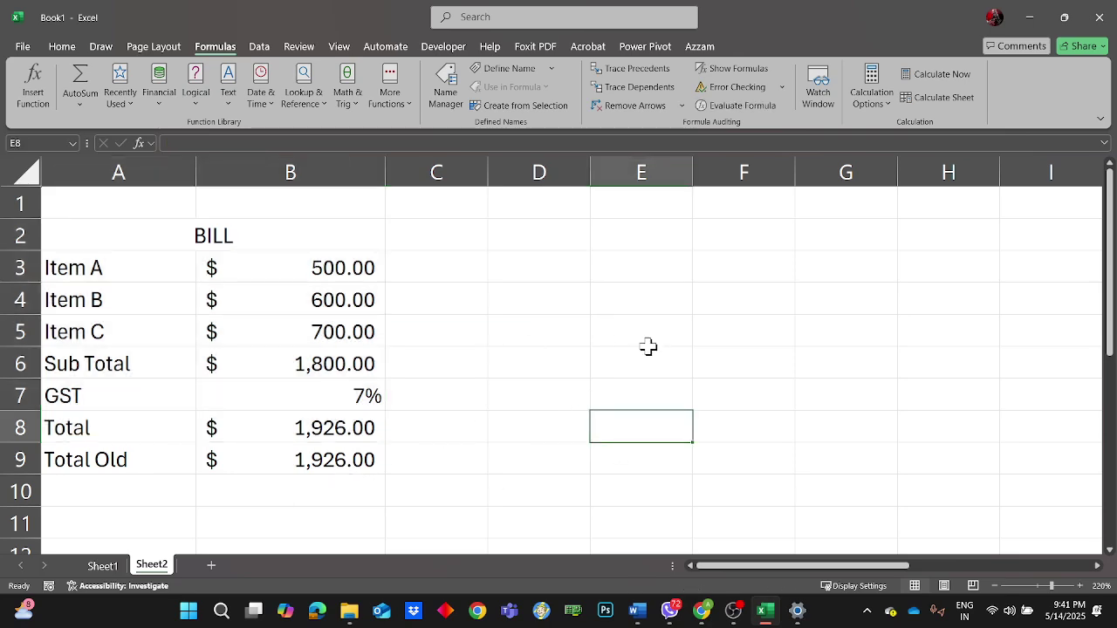
scroll(628, 368, down, 3)
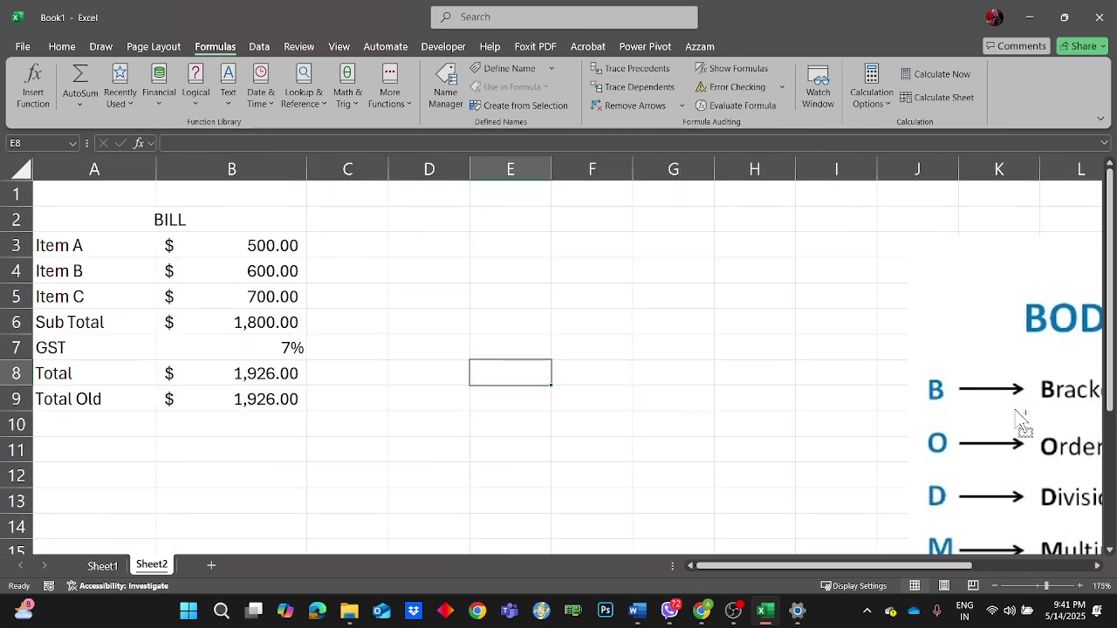
drag(1012, 410, 563, 297)
scroll(562, 297, down, 3)
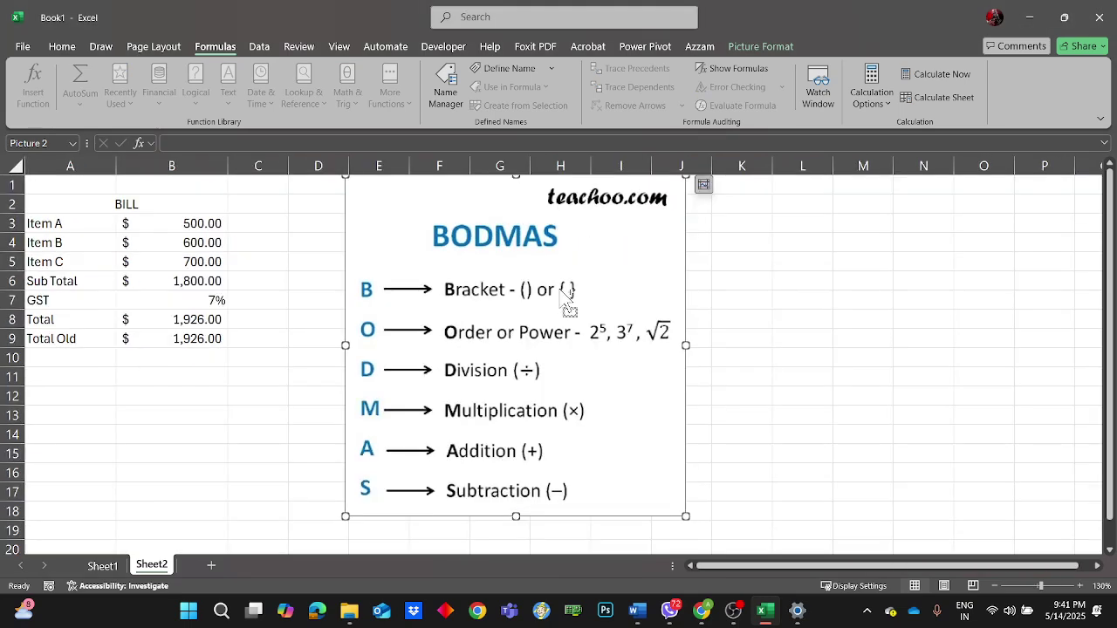
drag(685, 515, 574, 398)
drag(530, 347, 505, 391)
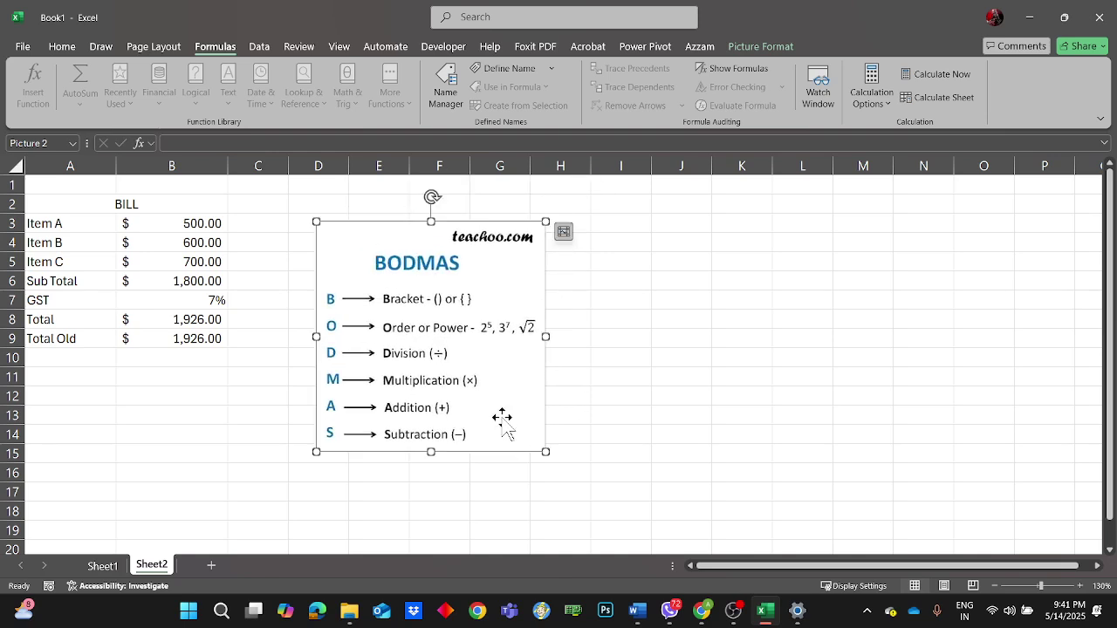
- On Sheet1, add the row labels max, min and average in cells A11 to A13 below the Sum row
click(103, 565)
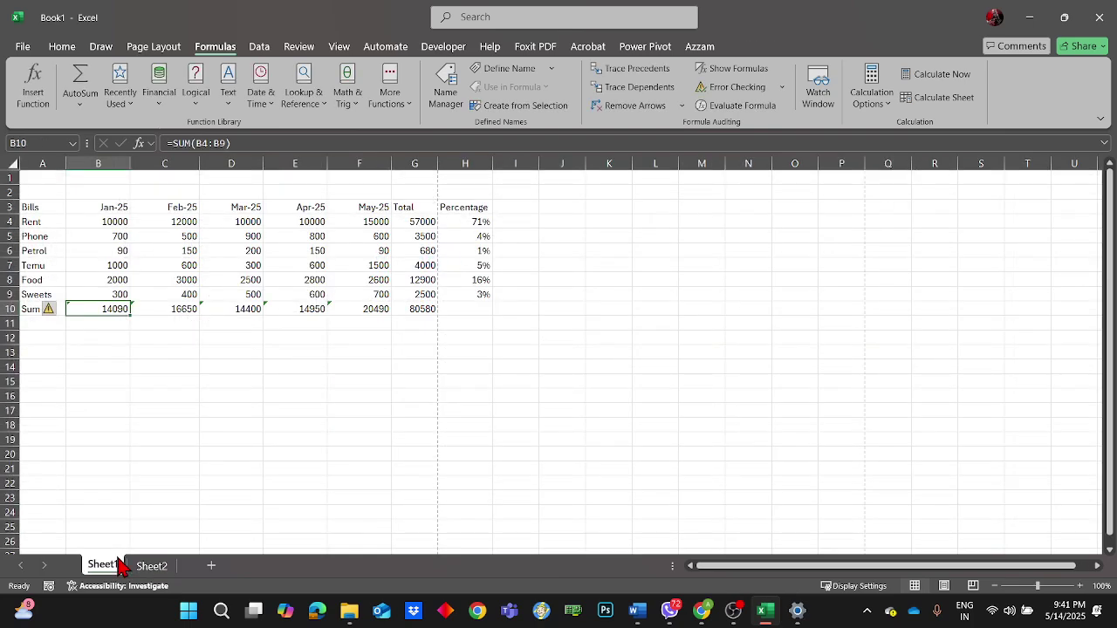
click(369, 412)
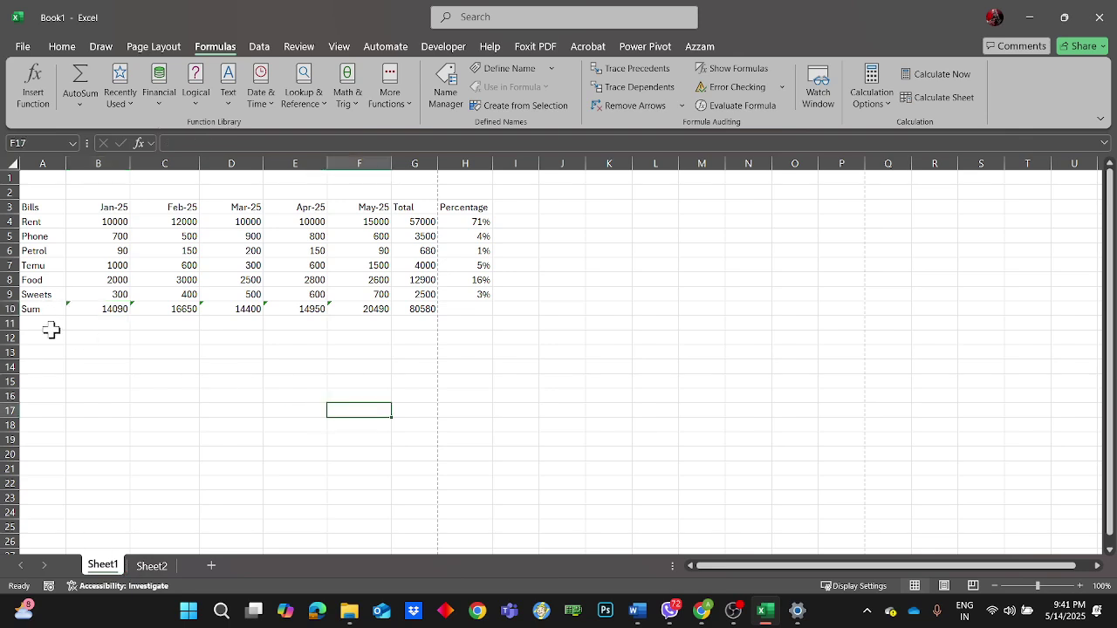
click(48, 325)
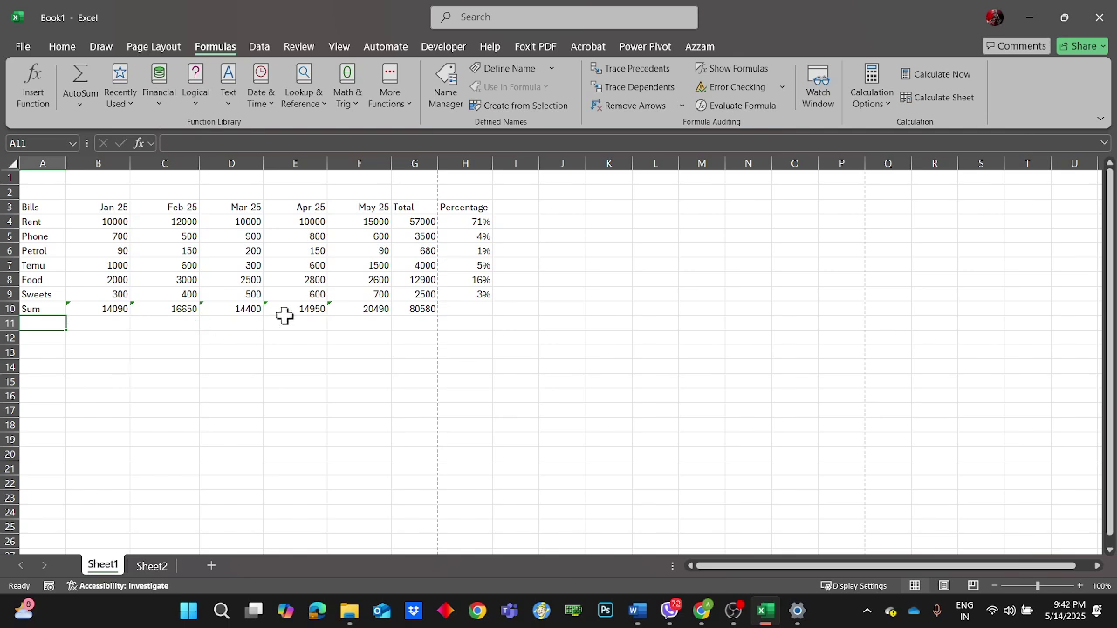
text(max)
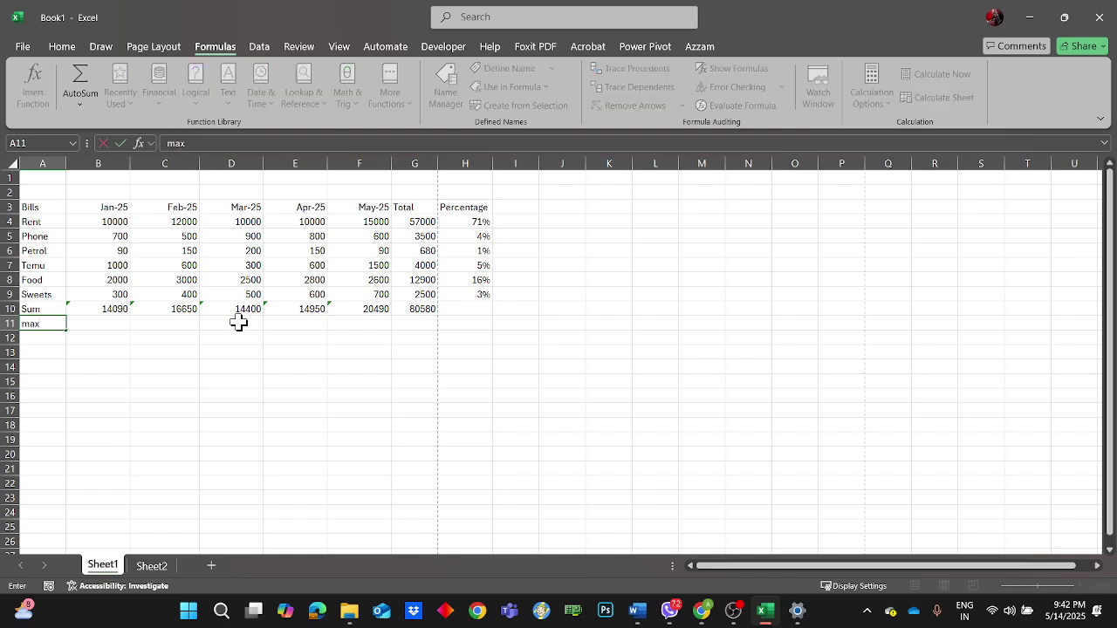
key(Return)
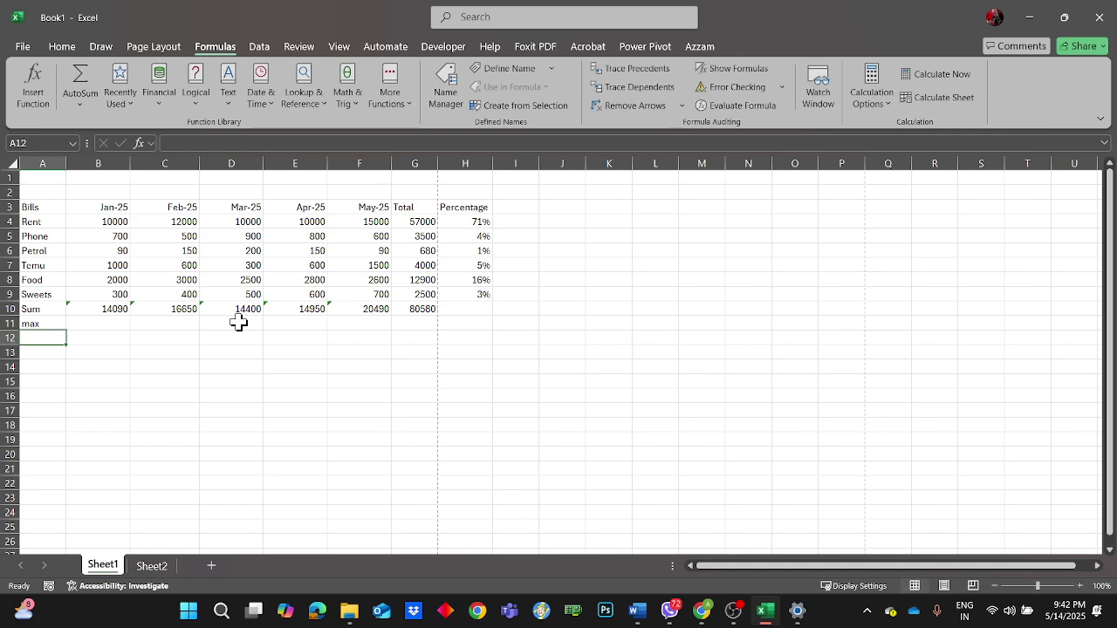
text(min)
key(Tab)
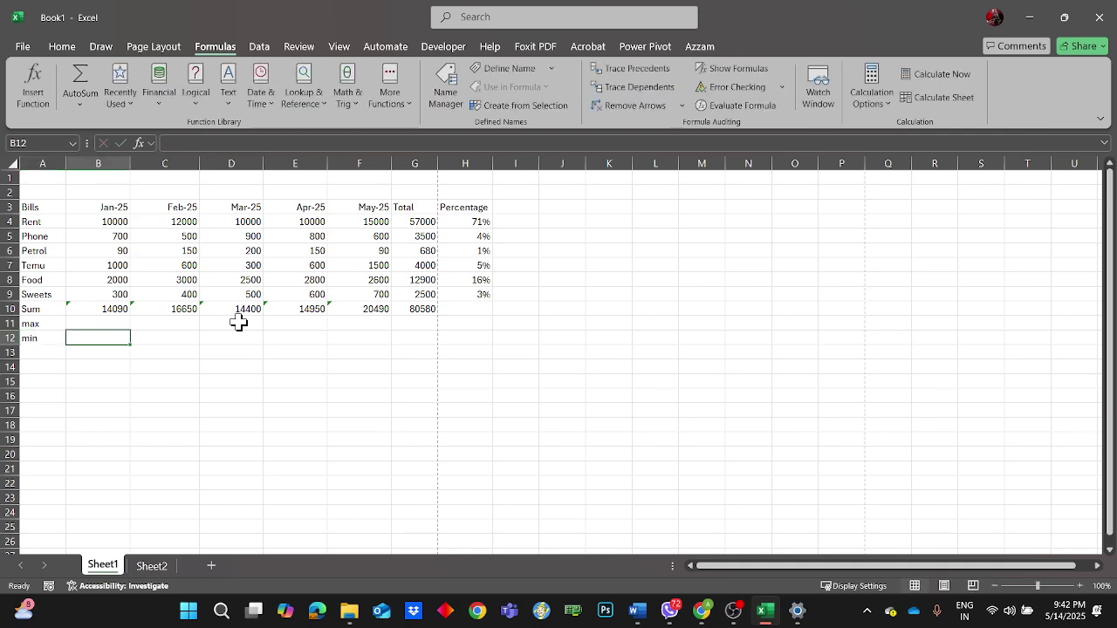
click(43, 354)
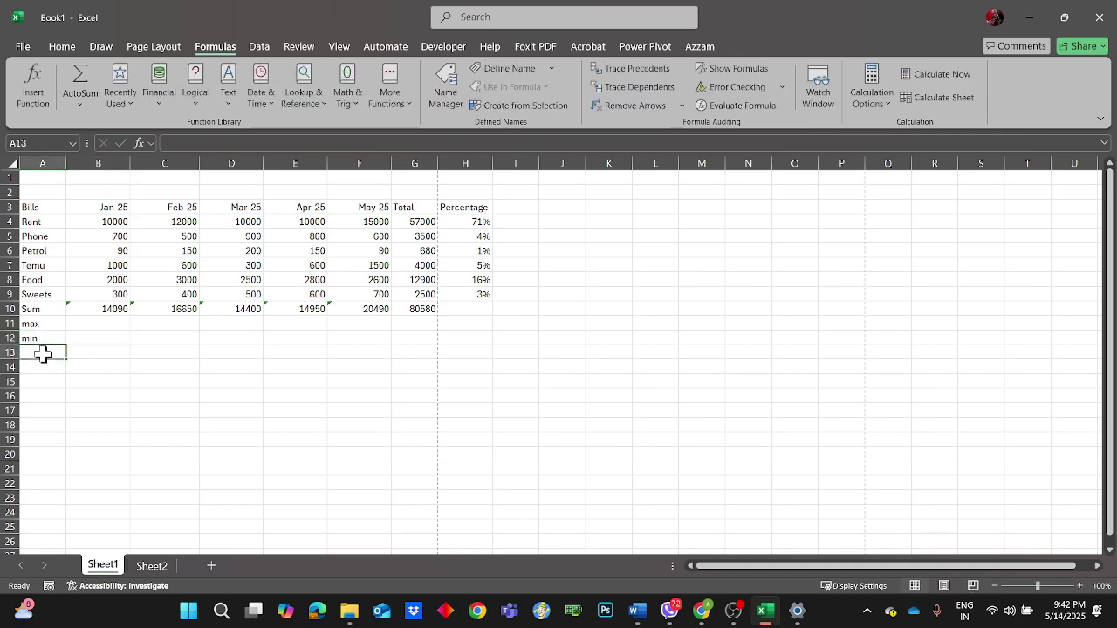
text(average)
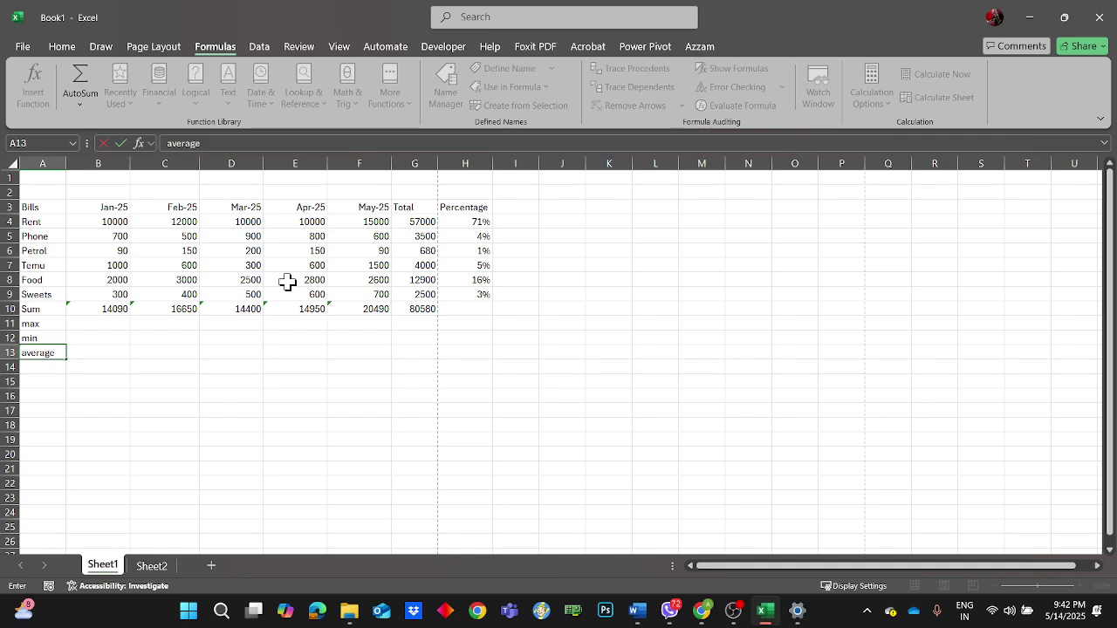
key(Return)
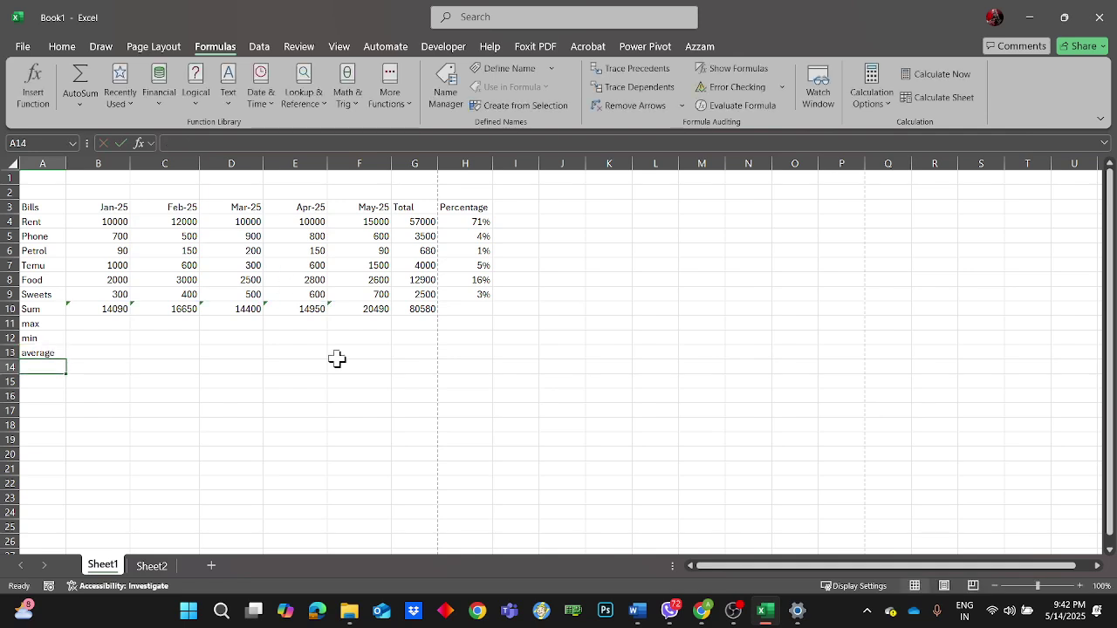
- Try to enter a MAX function in cell B11 by choosing it from the suggestions for =ma
click(91, 321)
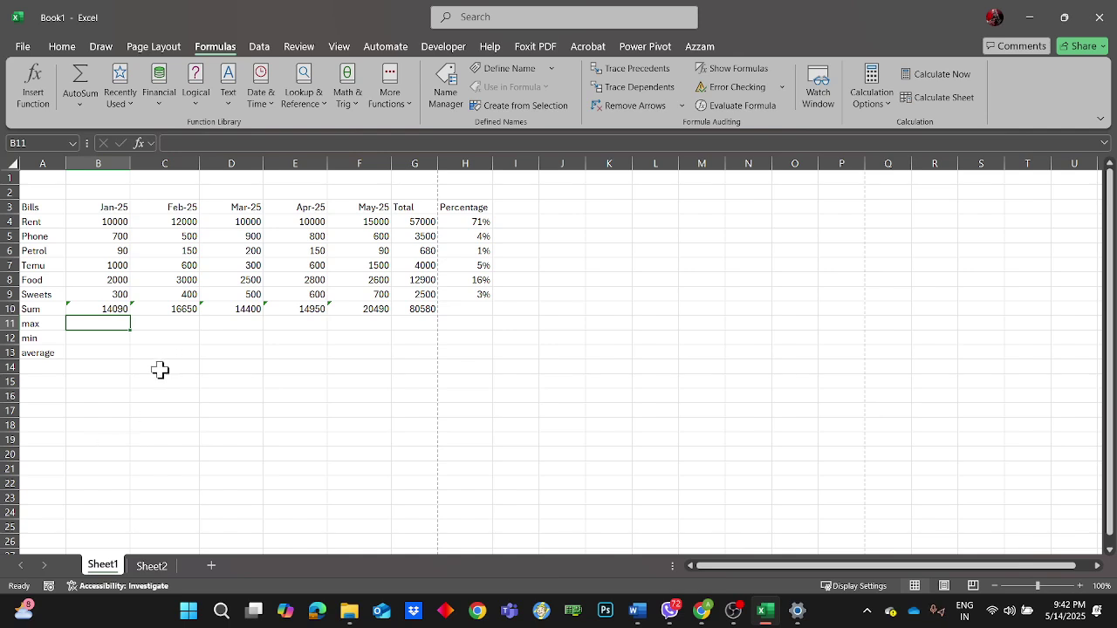
click(78, 108)
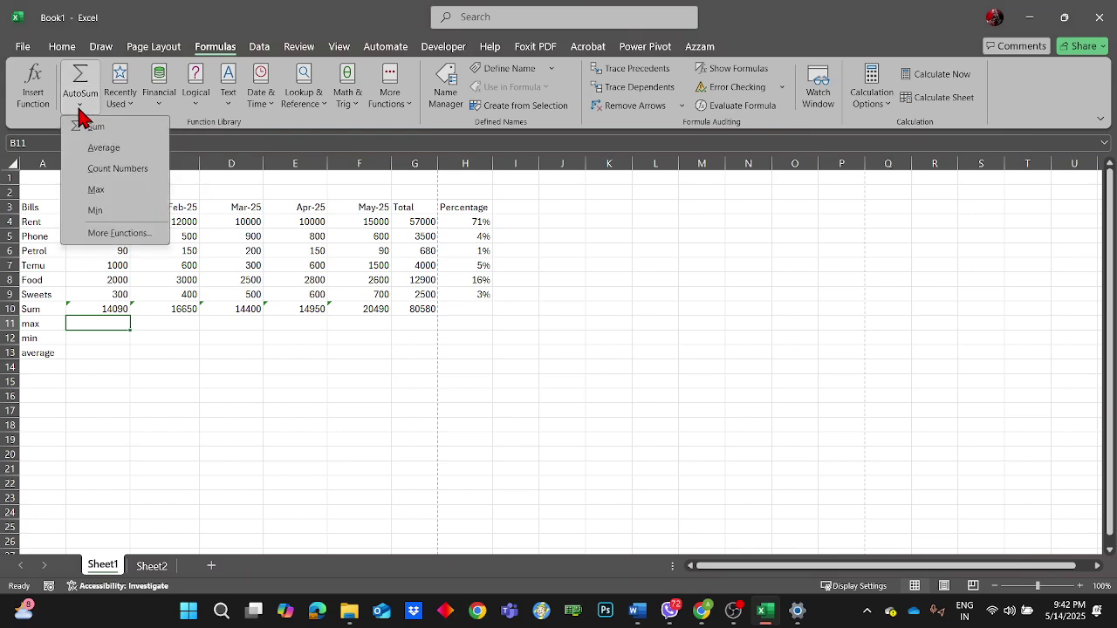
click(165, 423)
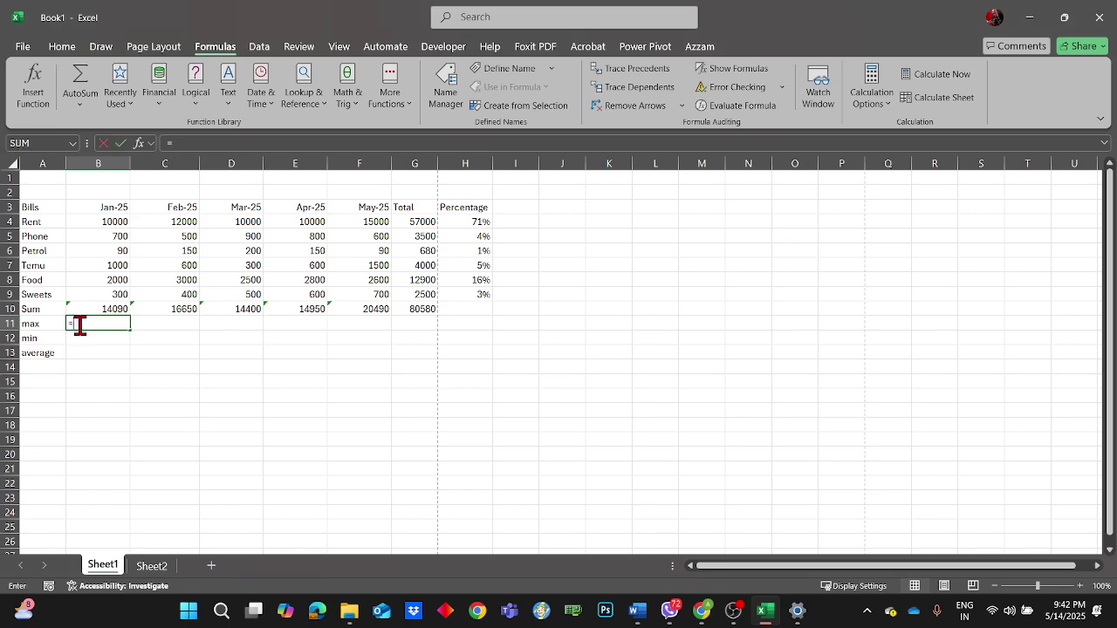
text(=ma)
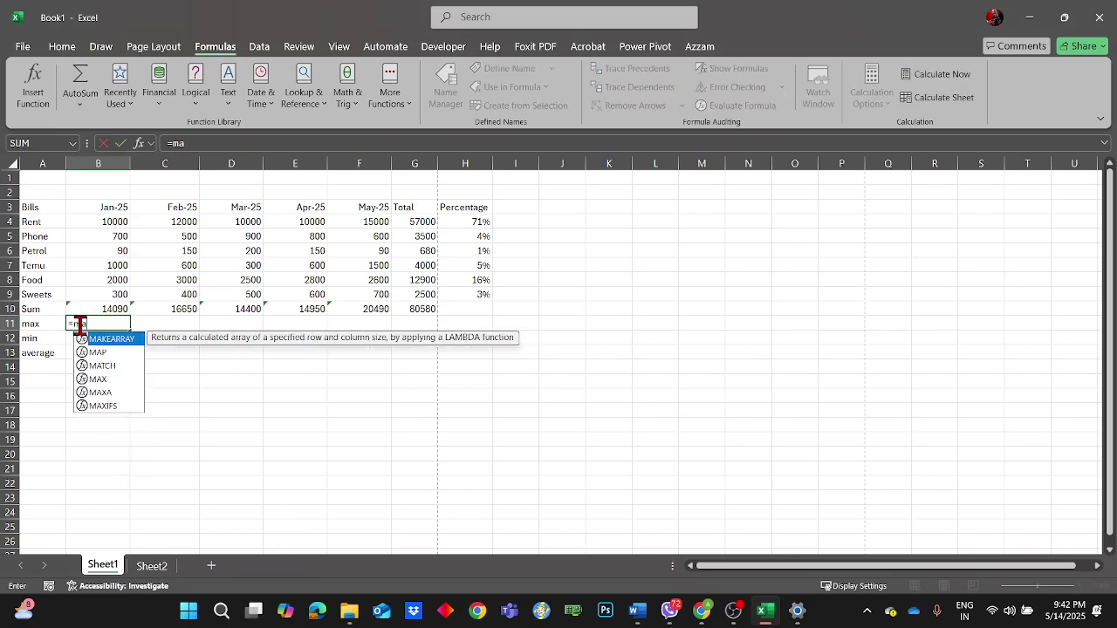
key(Down)
key(Down)
key(Down)
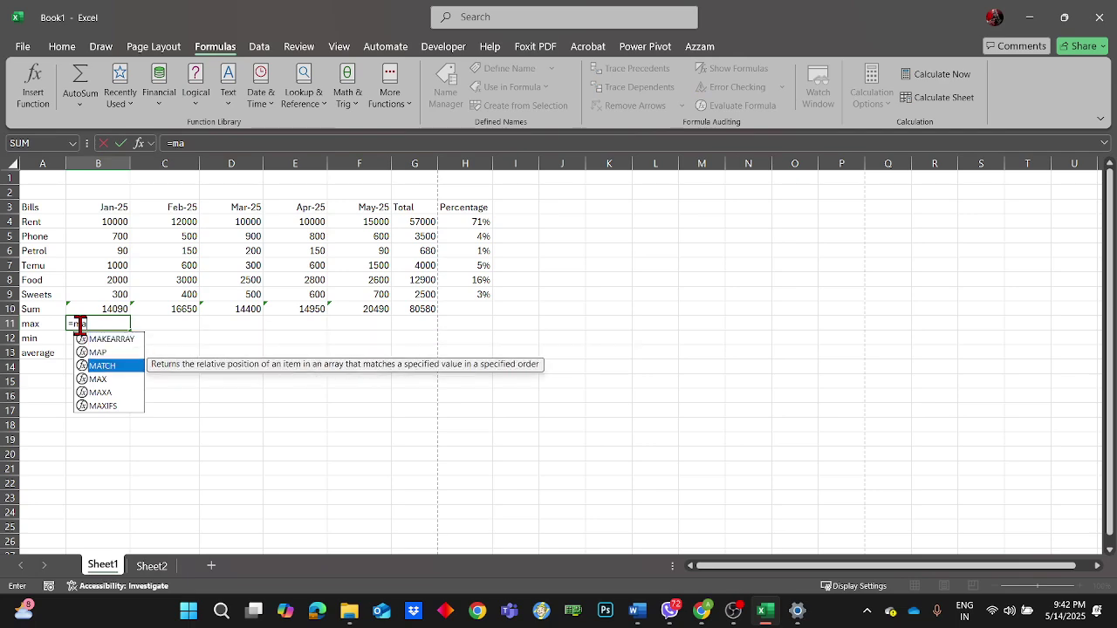
key(Up)
key(Down)
key(Up)
key(Down)
key(Return)
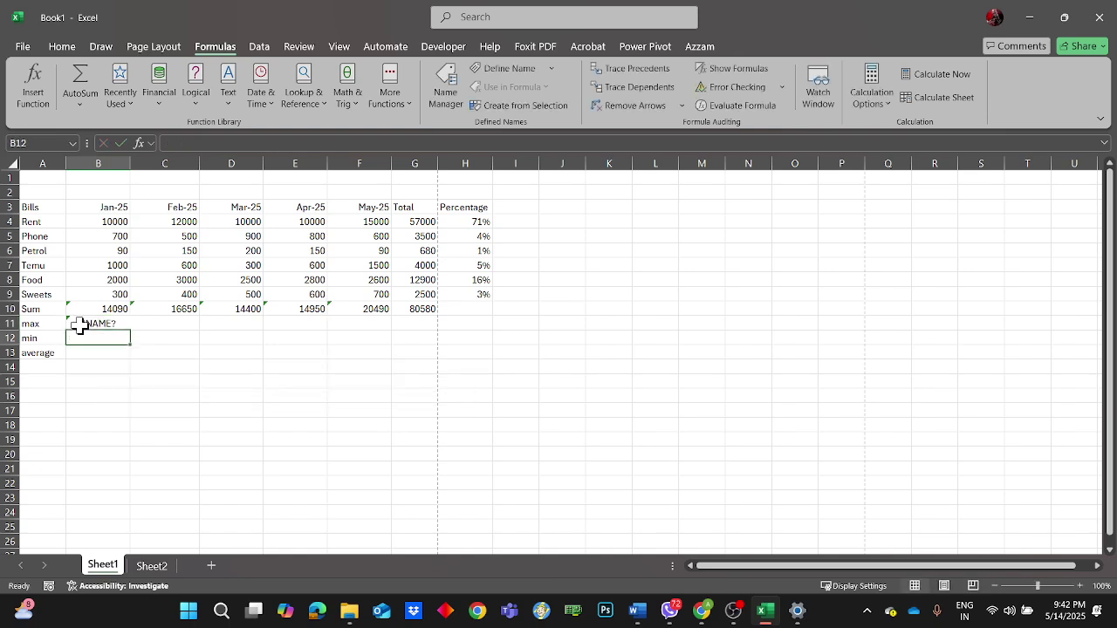
click(79, 325)
key(Return)
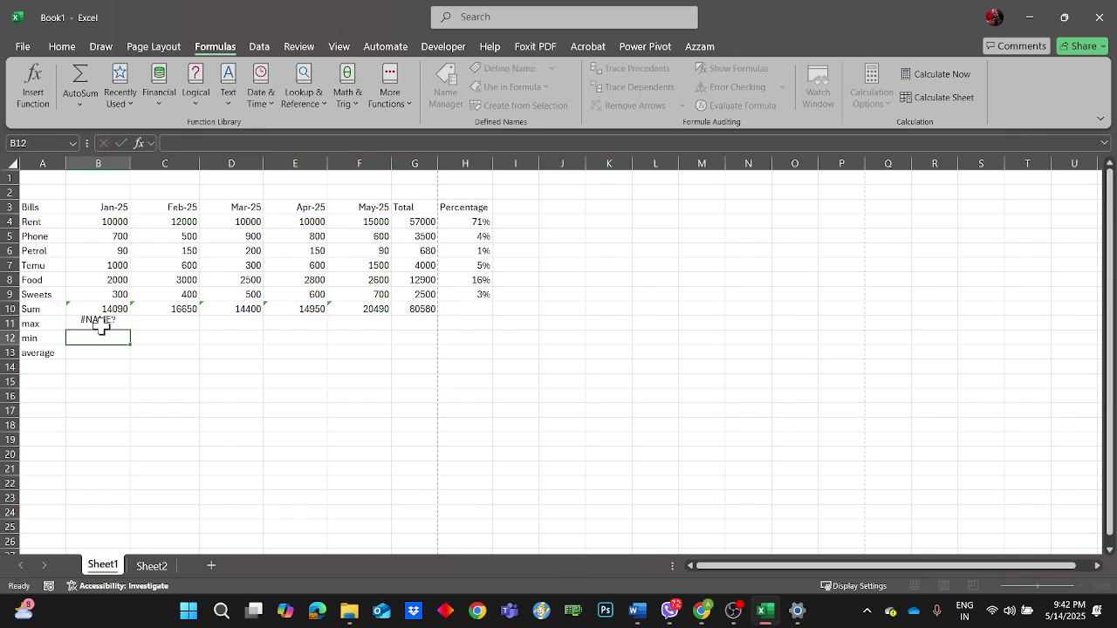
- Correct the formula in cell B11 to calculate the maximum January bill with MAX over B4:B9
click(92, 325)
double_click(102, 325)
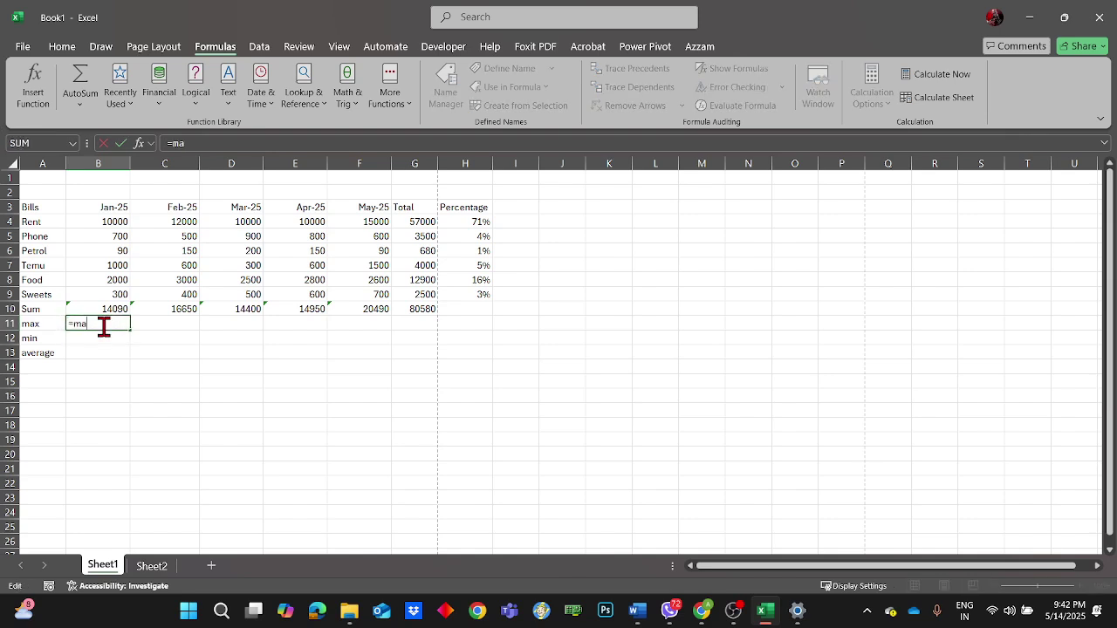
key(BackSpace)
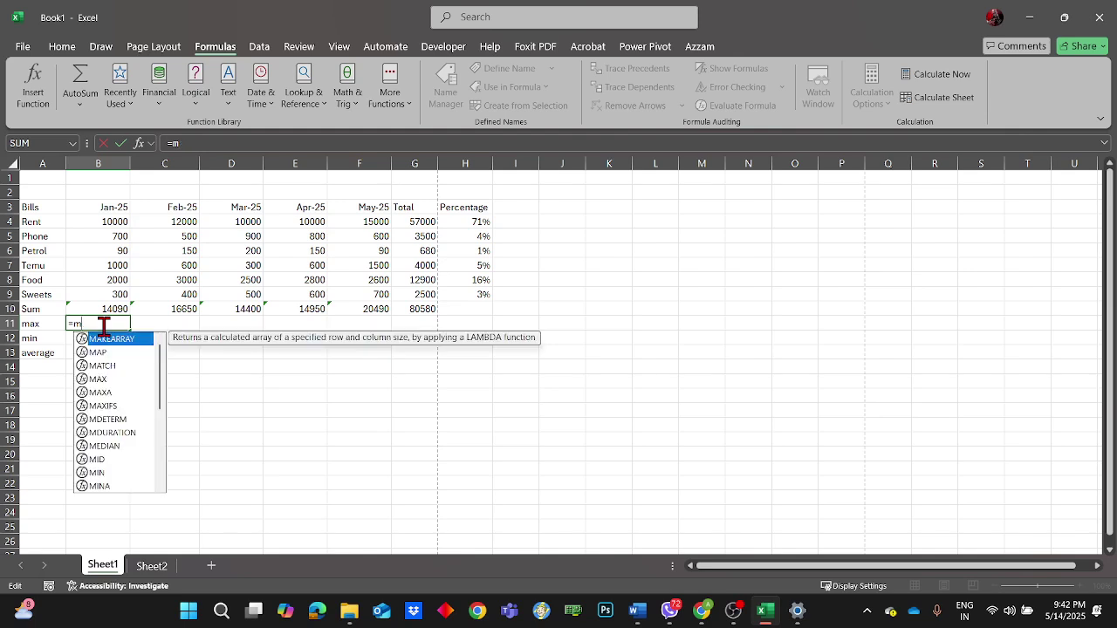
text(a)
key(Down)
key(Down)
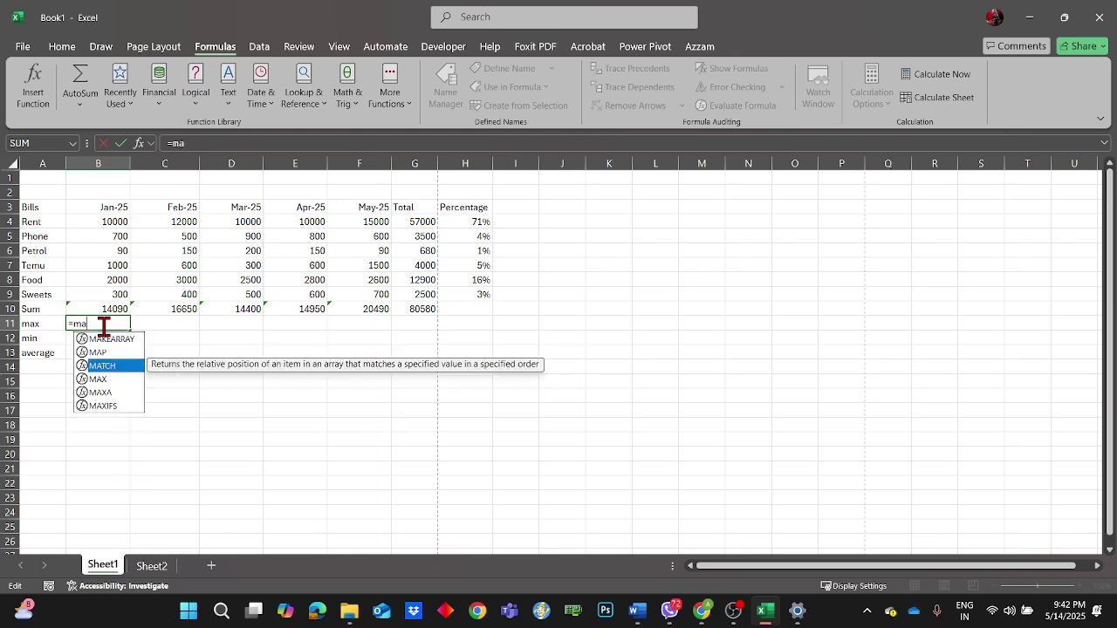
key(Down)
key(Tab)
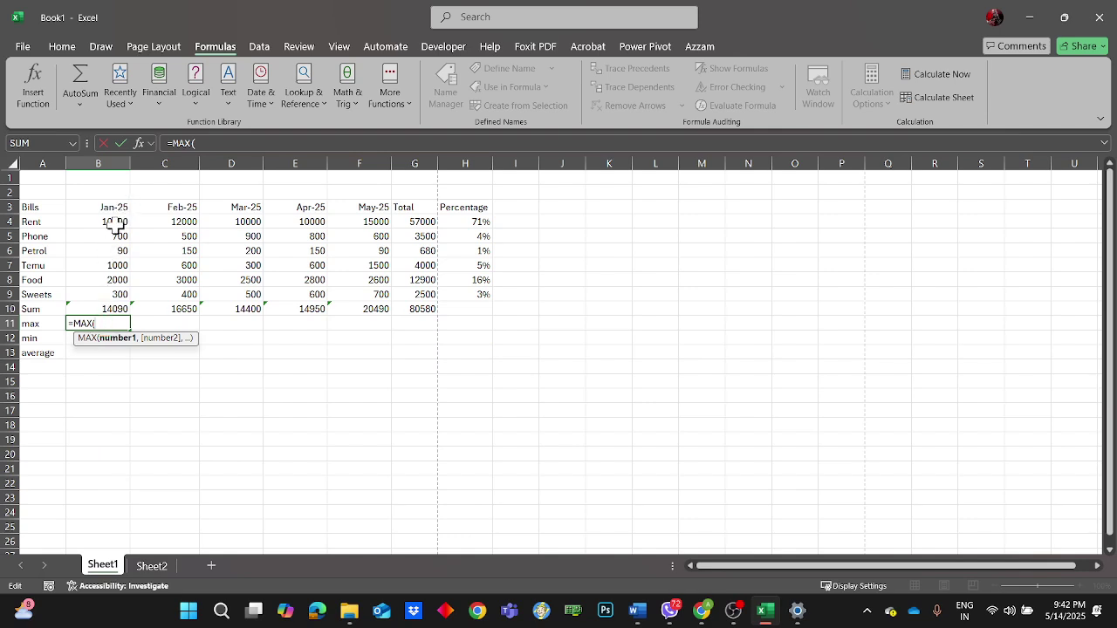
drag(115, 221, 122, 299)
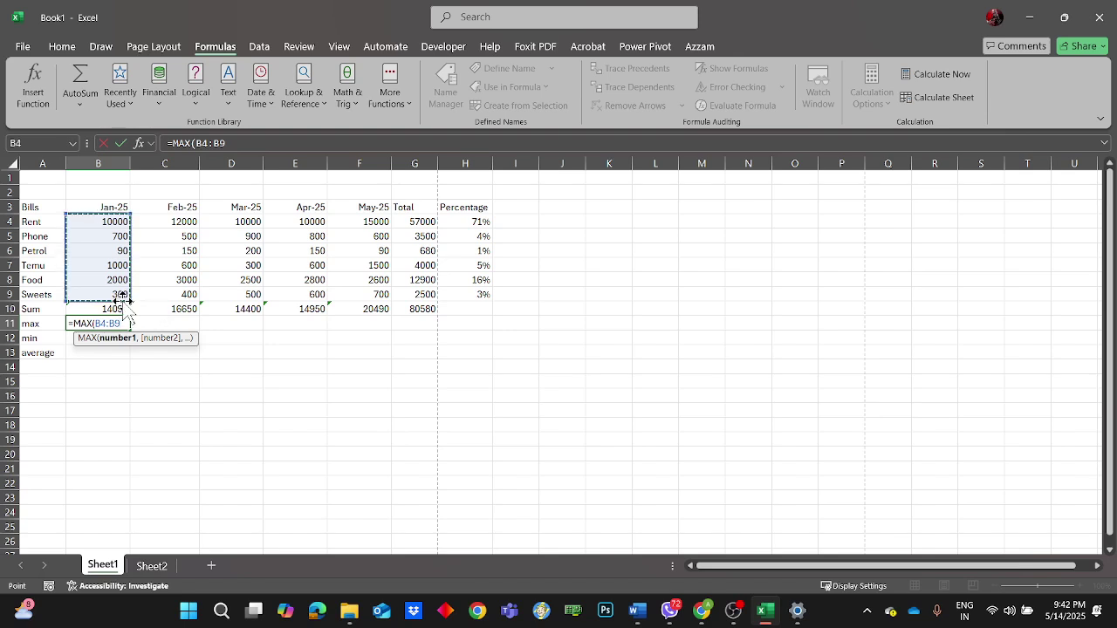
key(Return)
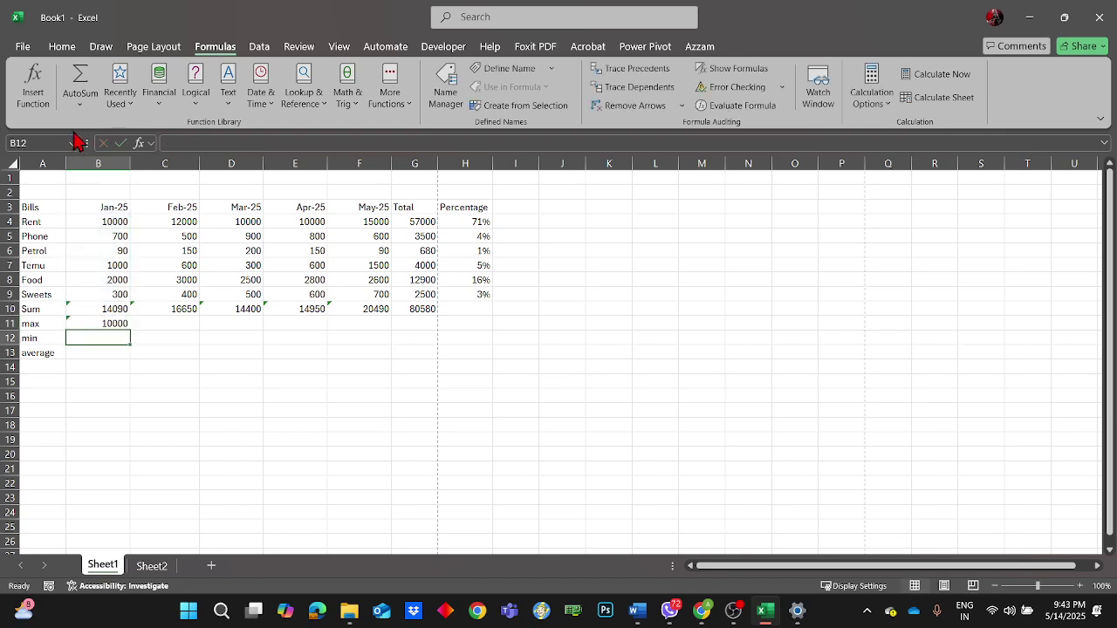
- Calculate the minimum January bill in cell B12 with the MIN function over B4:B9
click(79, 103)
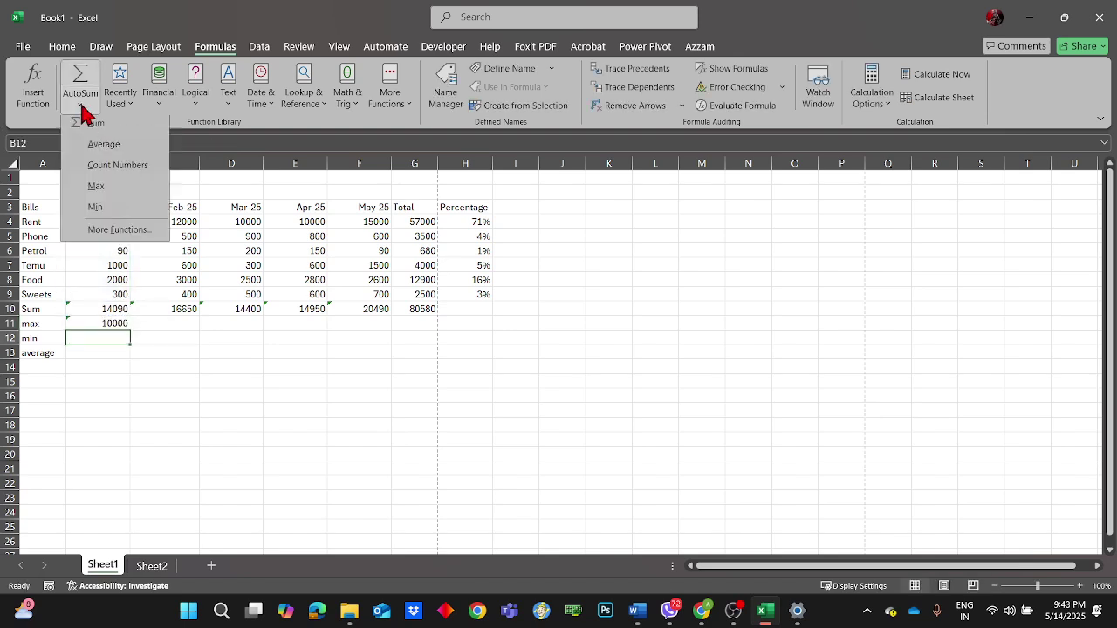
click(117, 212)
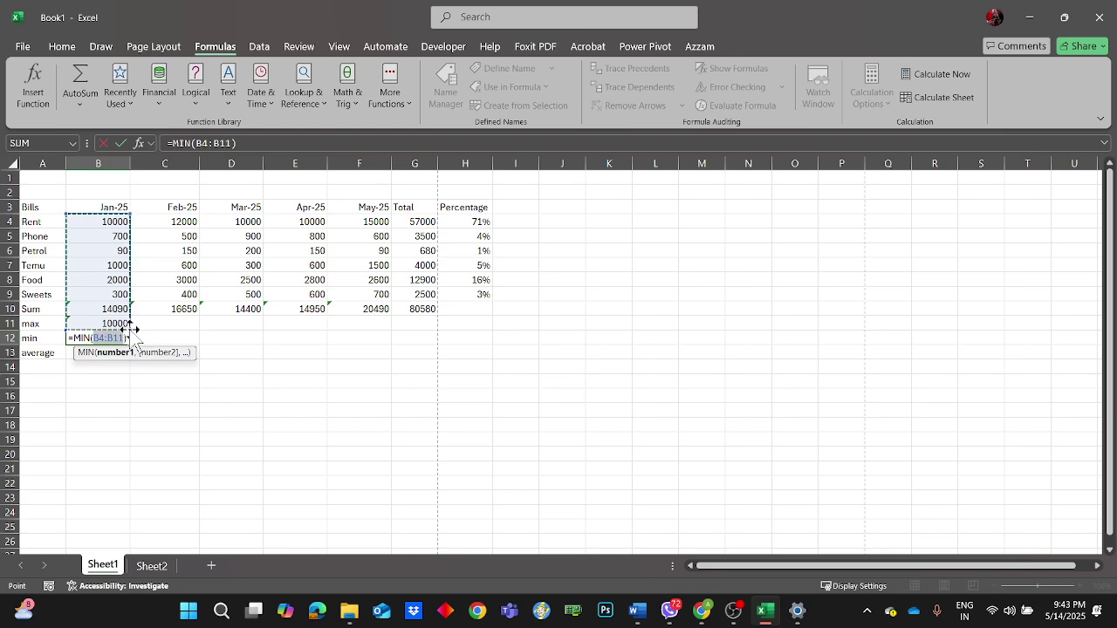
click(106, 309)
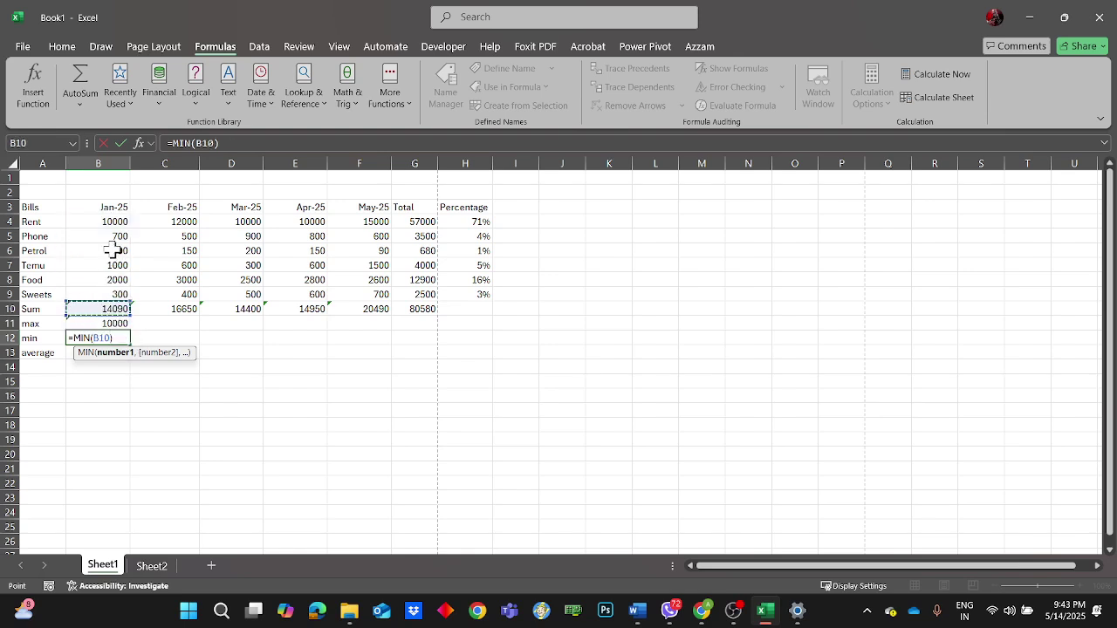
drag(117, 220, 108, 297)
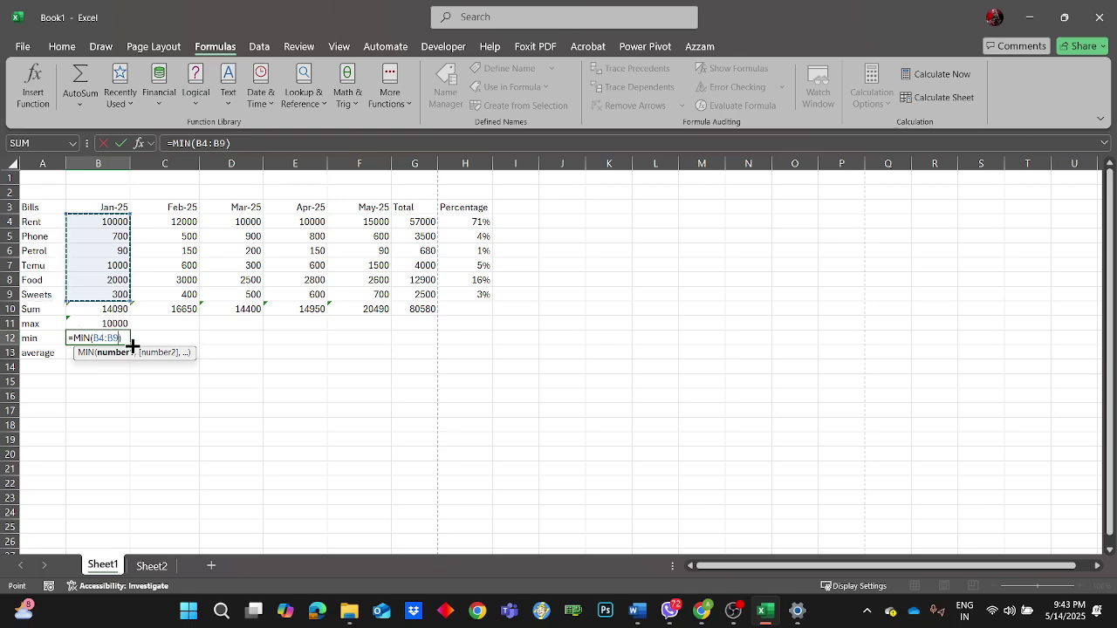
key(Return)
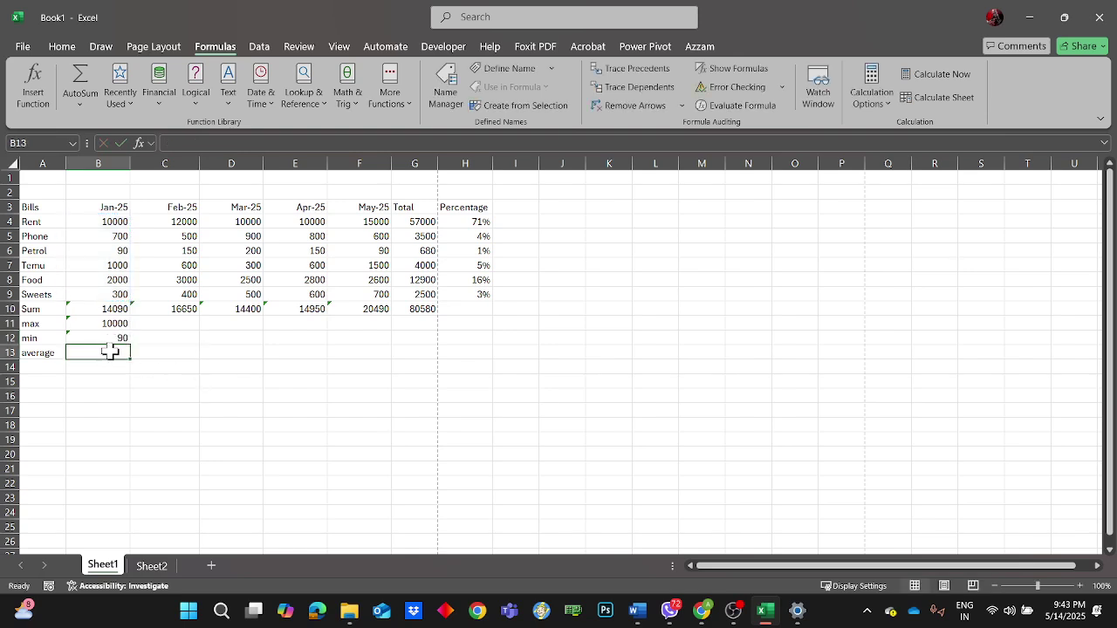
- Calculate the average January bill in cell B13 with the AVERAGE function over B4:B9
click(79, 104)
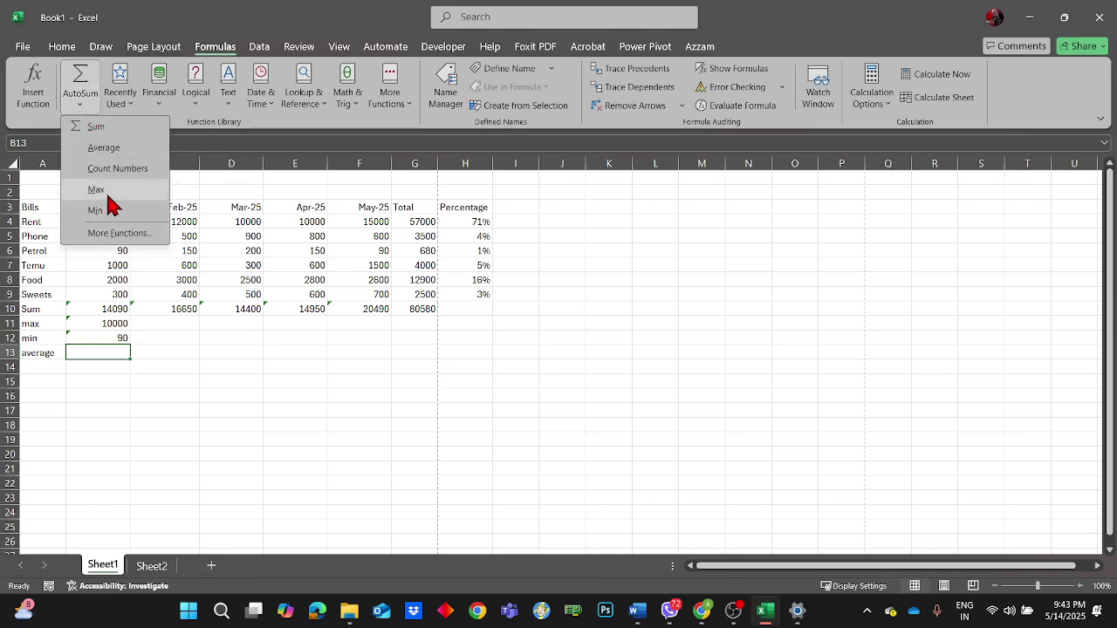
click(104, 148)
click(105, 222)
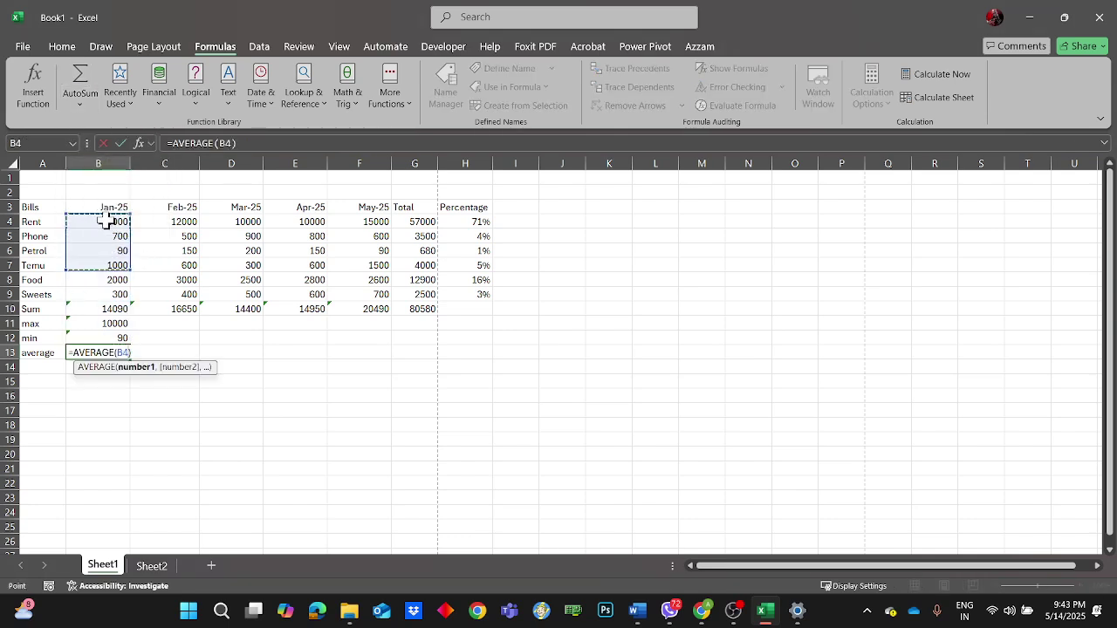
drag(105, 222, 111, 294)
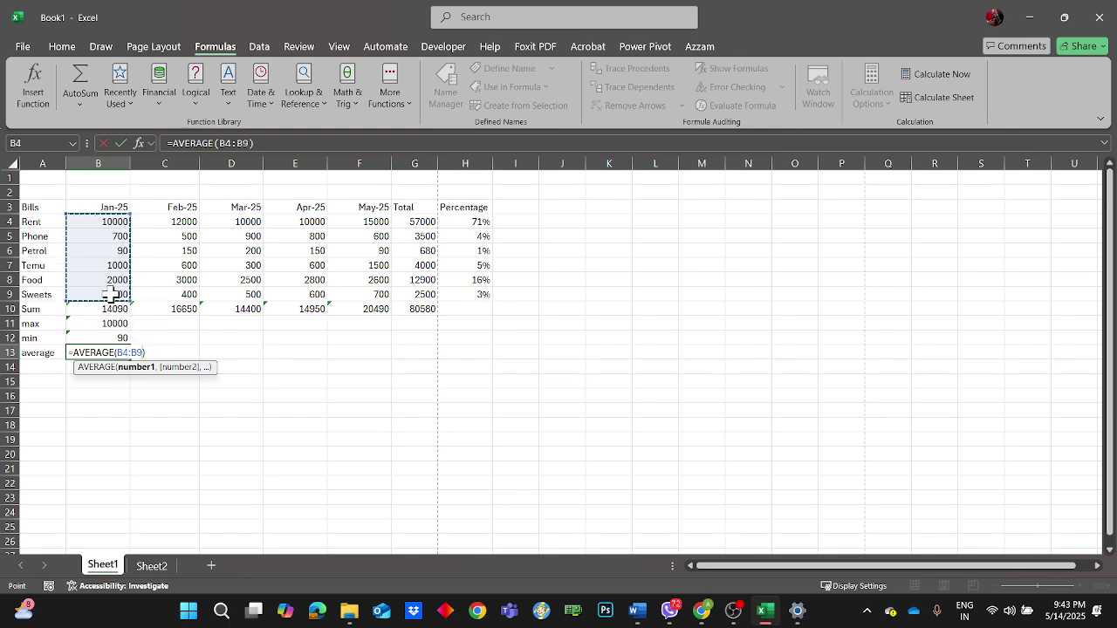
key(Return)
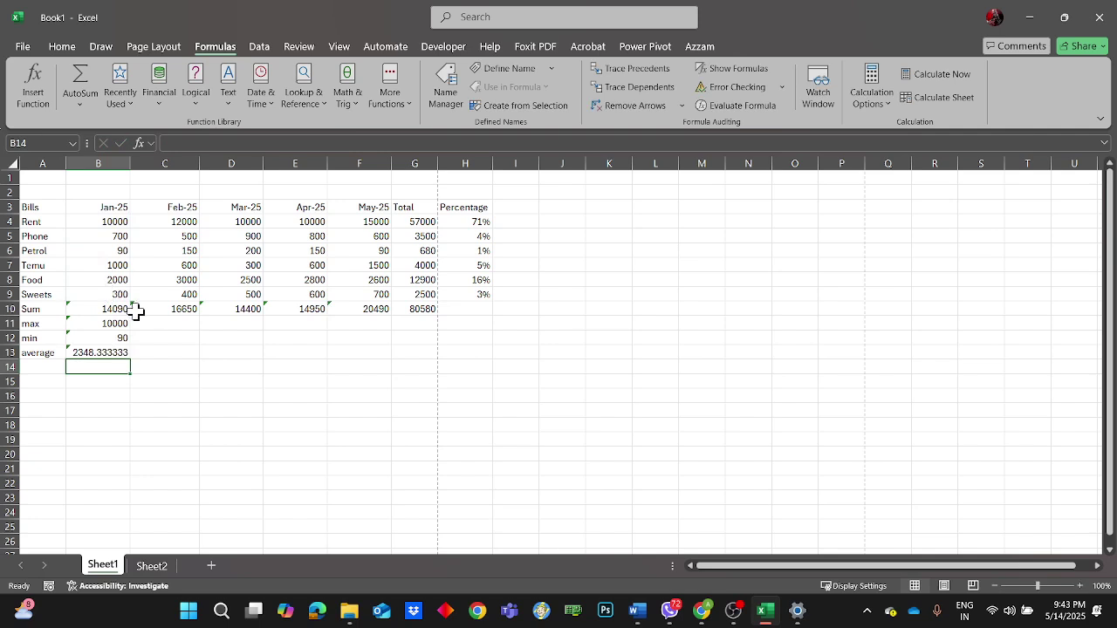
- Fill the max, min and average formulas in B11:B13 across through column G
click(246, 408)
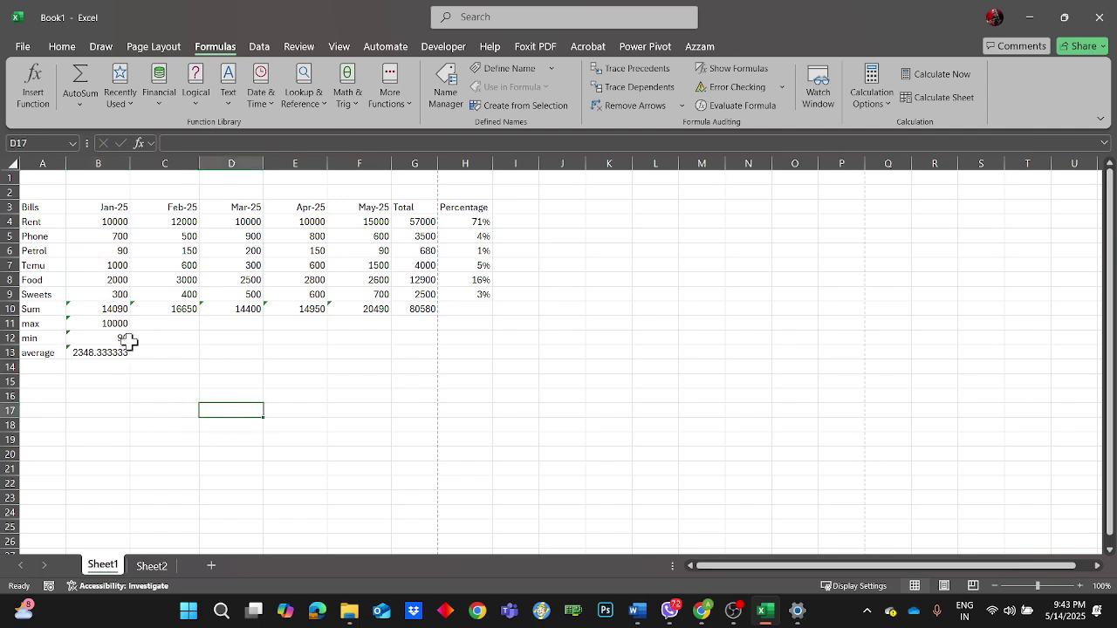
drag(112, 323, 427, 389)
click(705, 381)
scroll(268, 394, down, 2)
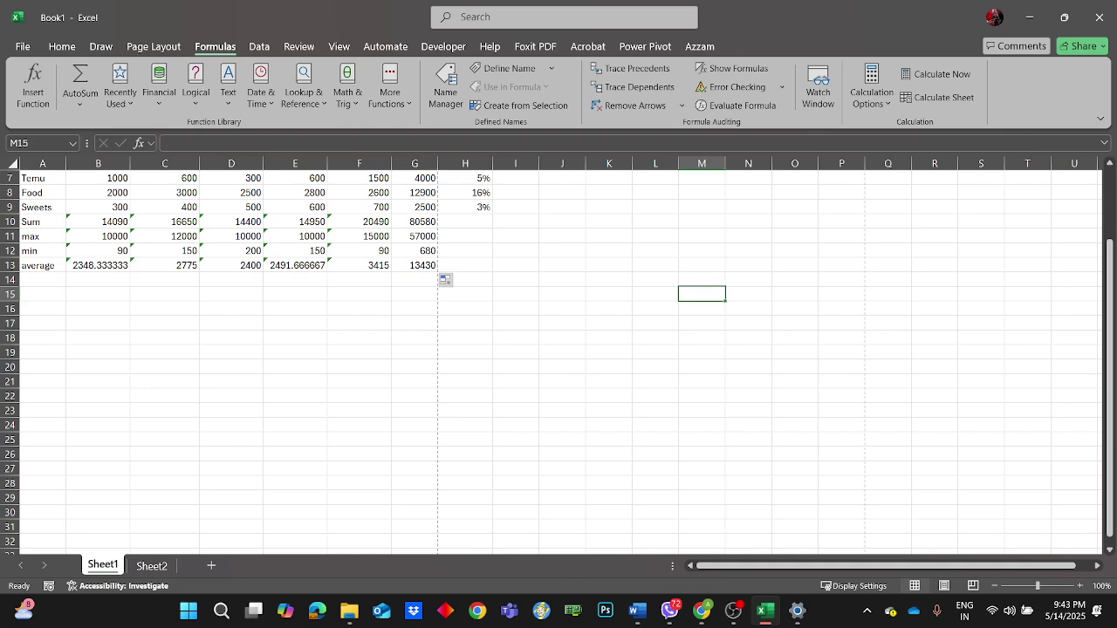
scroll(603, 439, up, 2)
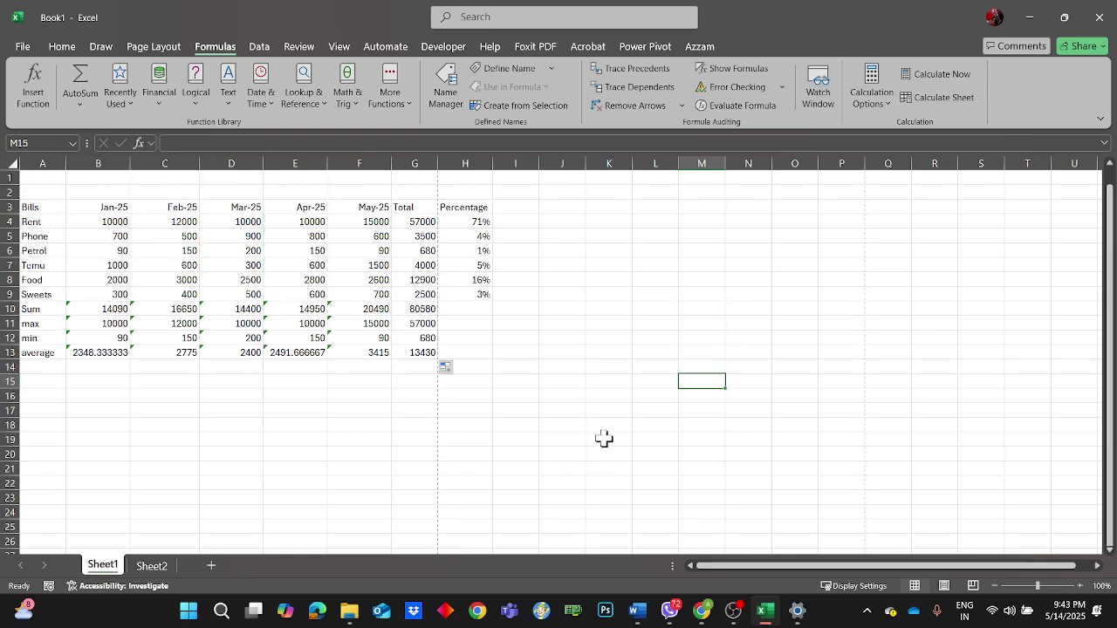
scroll(579, 451, down, 2)
scroll(575, 451, up, 2)
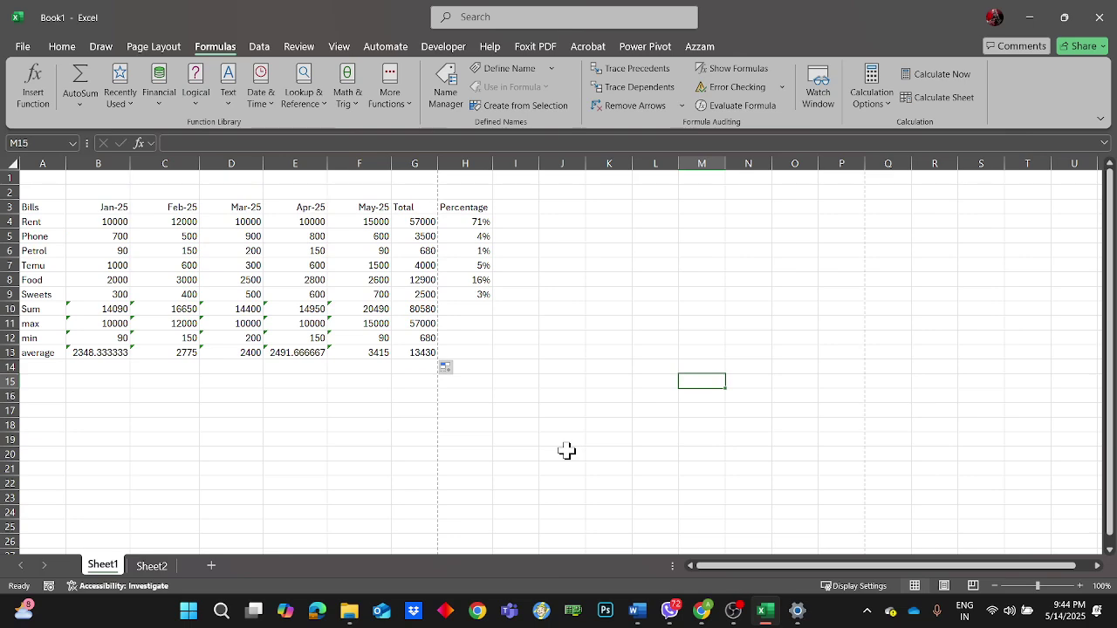
drag(35, 307, 25, 336)
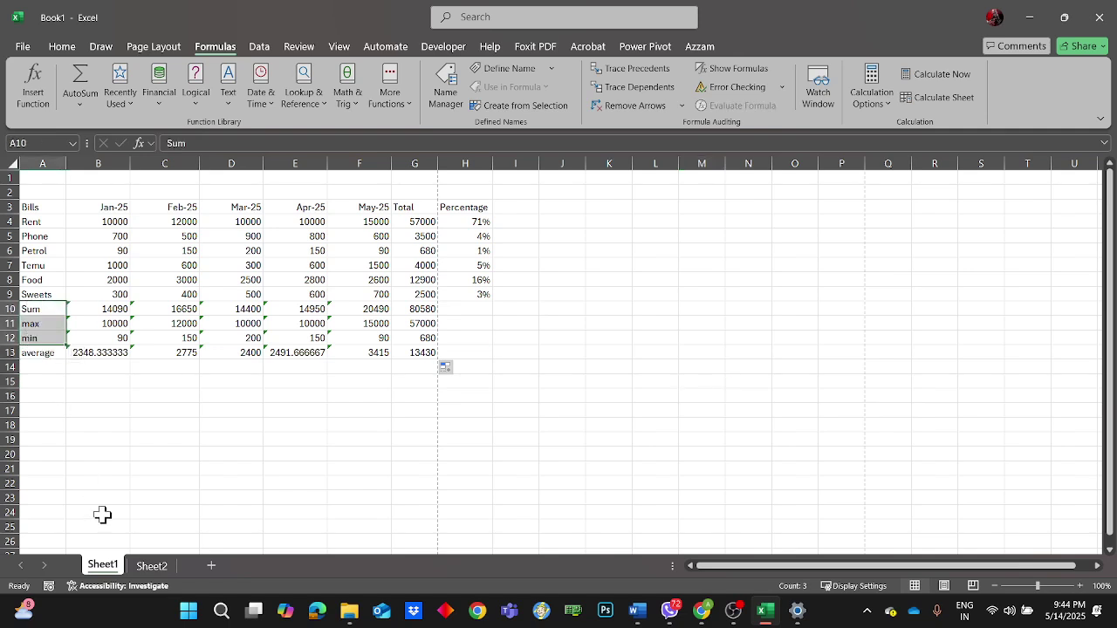
click(150, 567)
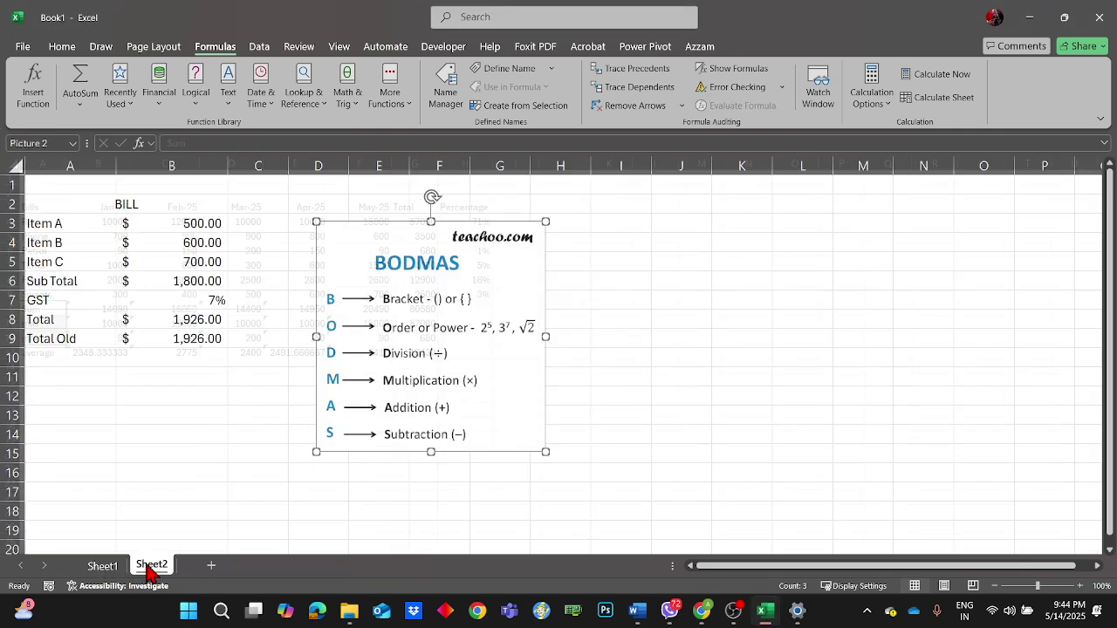
click(101, 566)
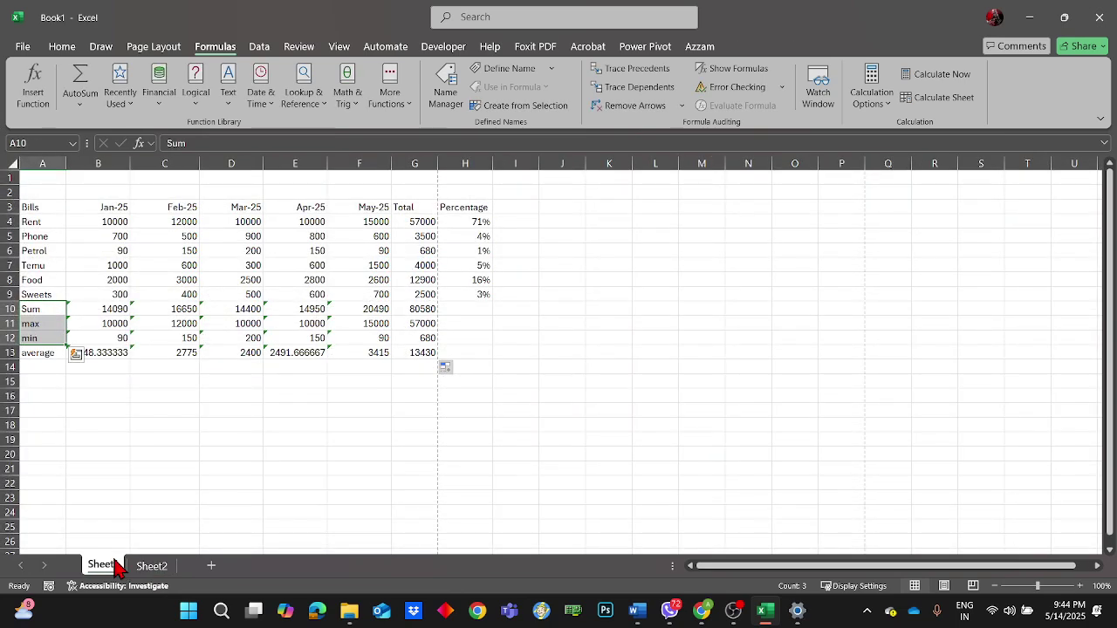
click(47, 306)
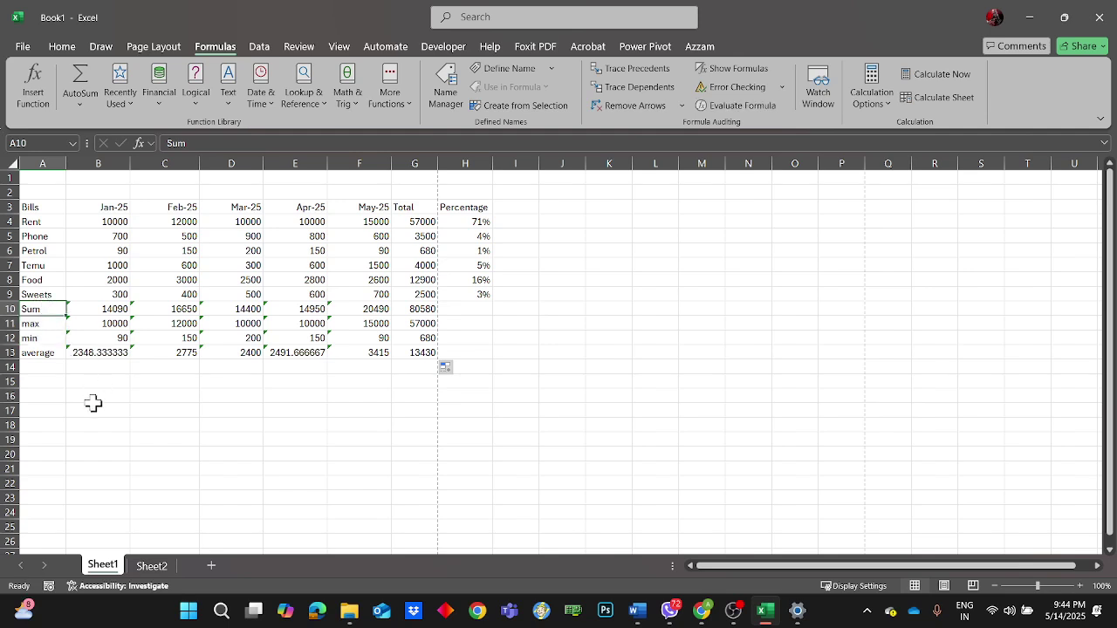
- Show the function arguments of the MIN formula in cell B12 and open the help article for that function
click(107, 340)
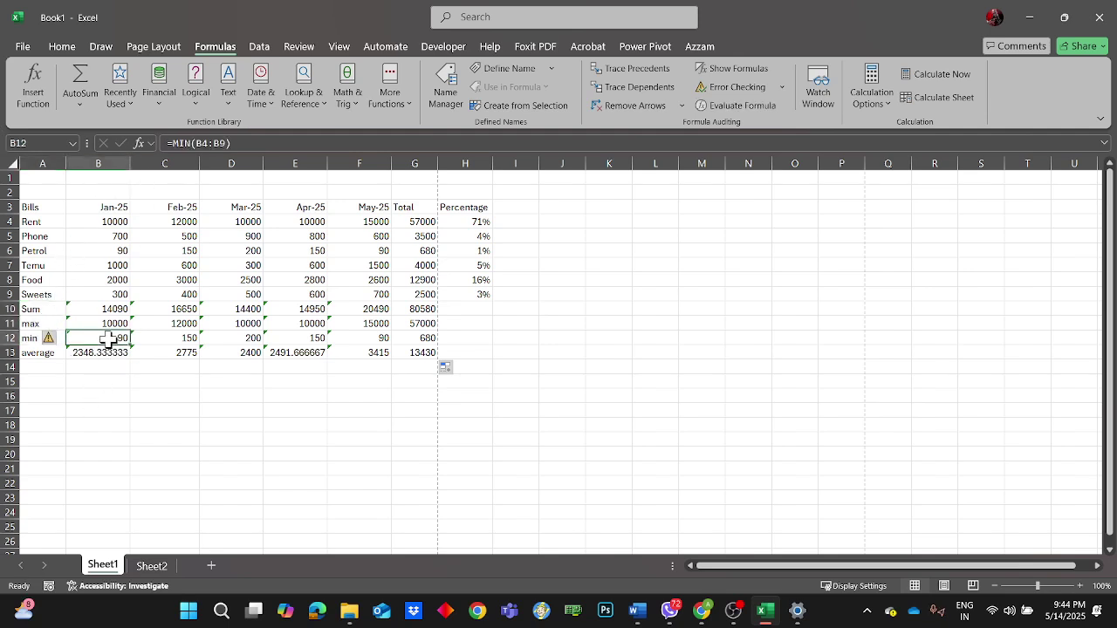
click(138, 144)
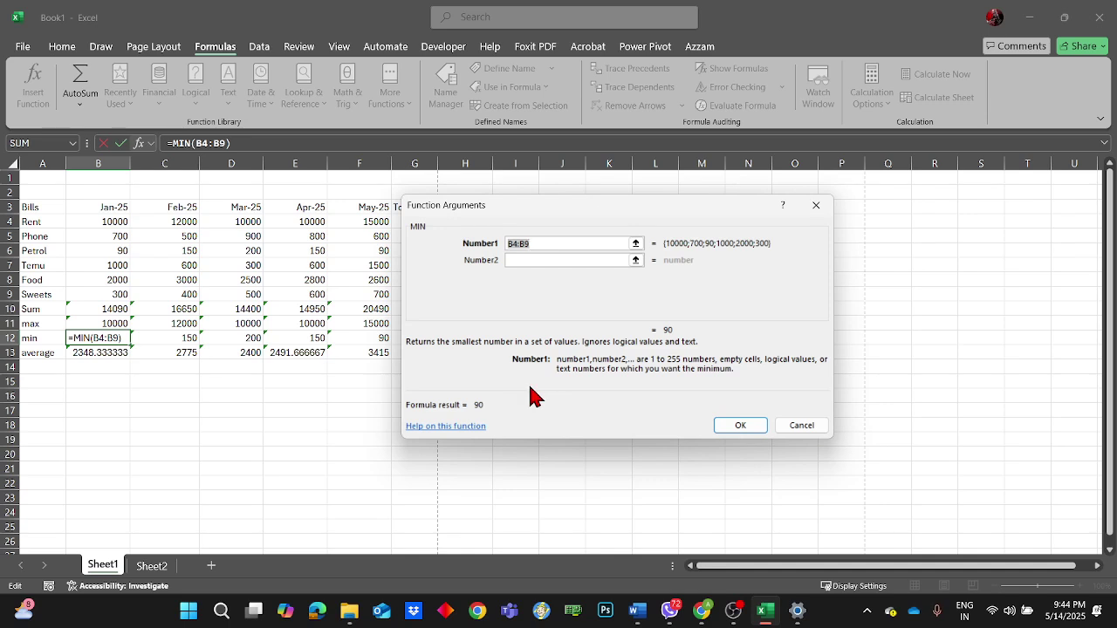
click(446, 430)
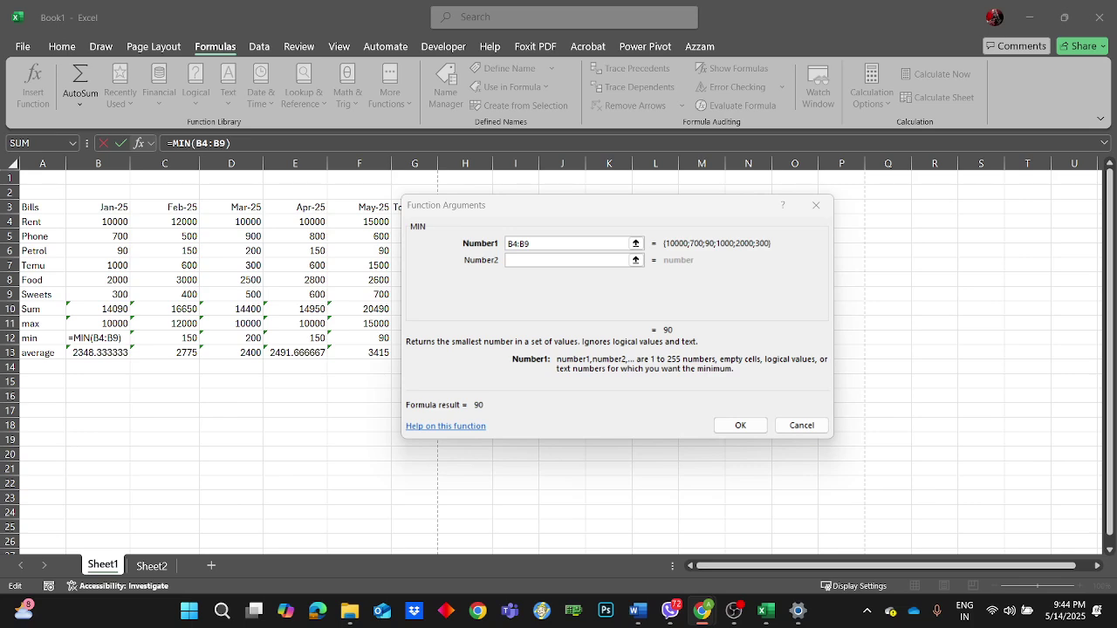
scroll(567, 349, down, 1)
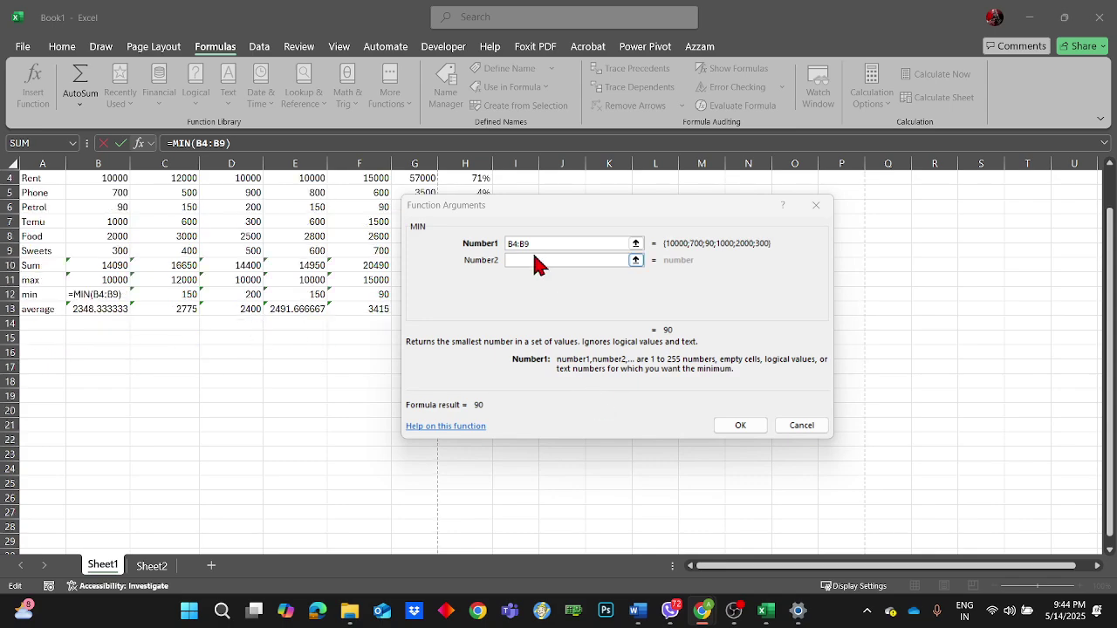
click(445, 426)
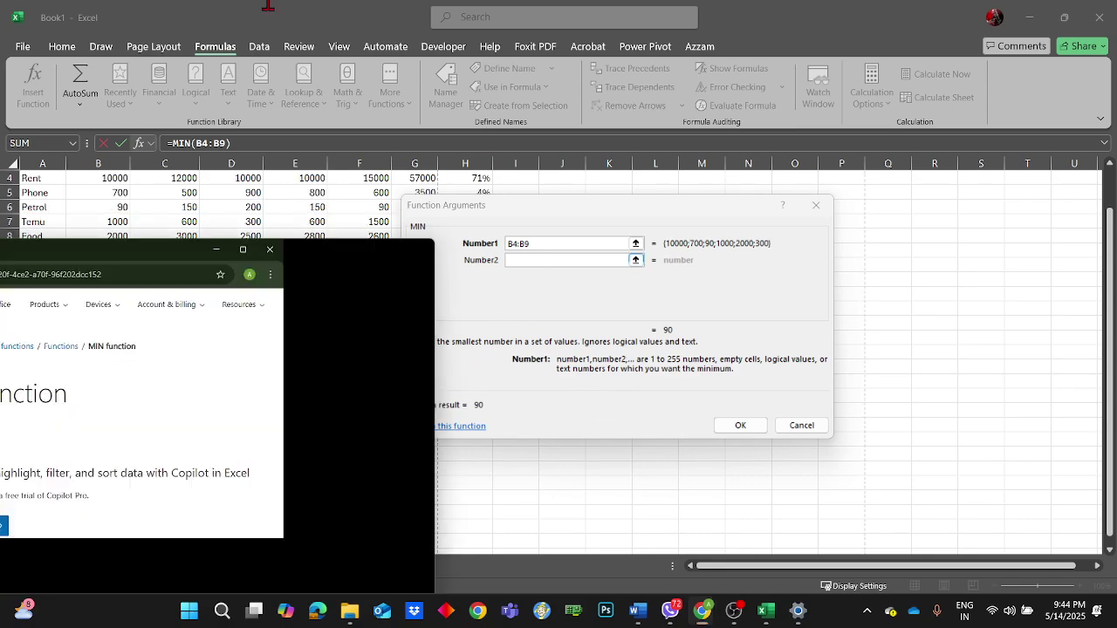
- Read the MIN function article's description, syntax, remarks and example, and close the article and the function arguments dialog
scroll(394, 334, down, 1)
scroll(394, 333, down, 5)
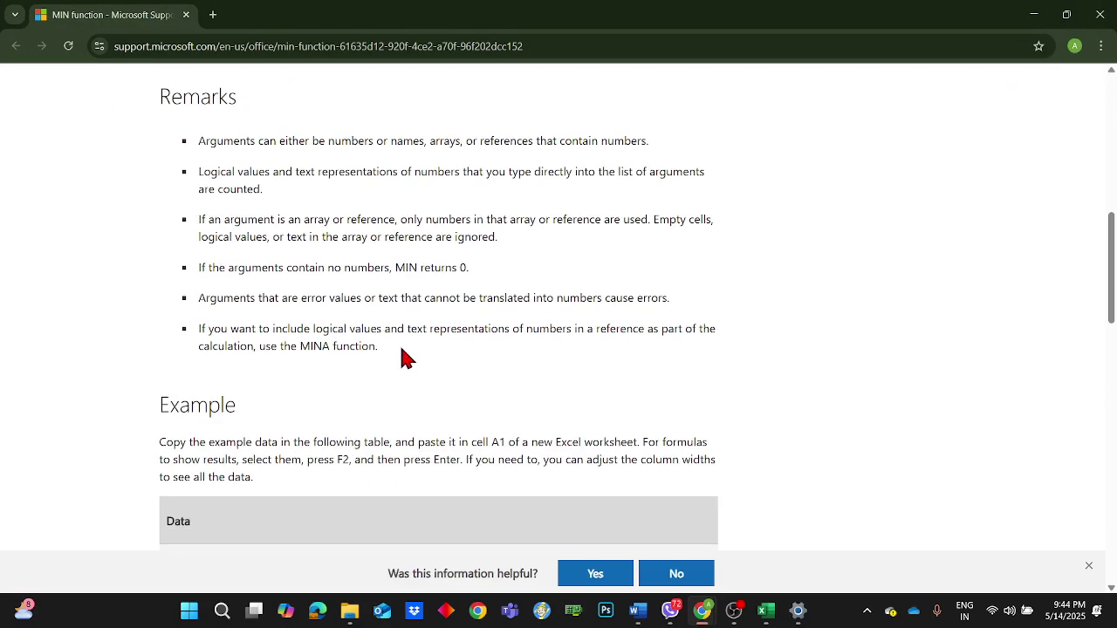
scroll(402, 357, down, 7)
scroll(400, 367, up, 2)
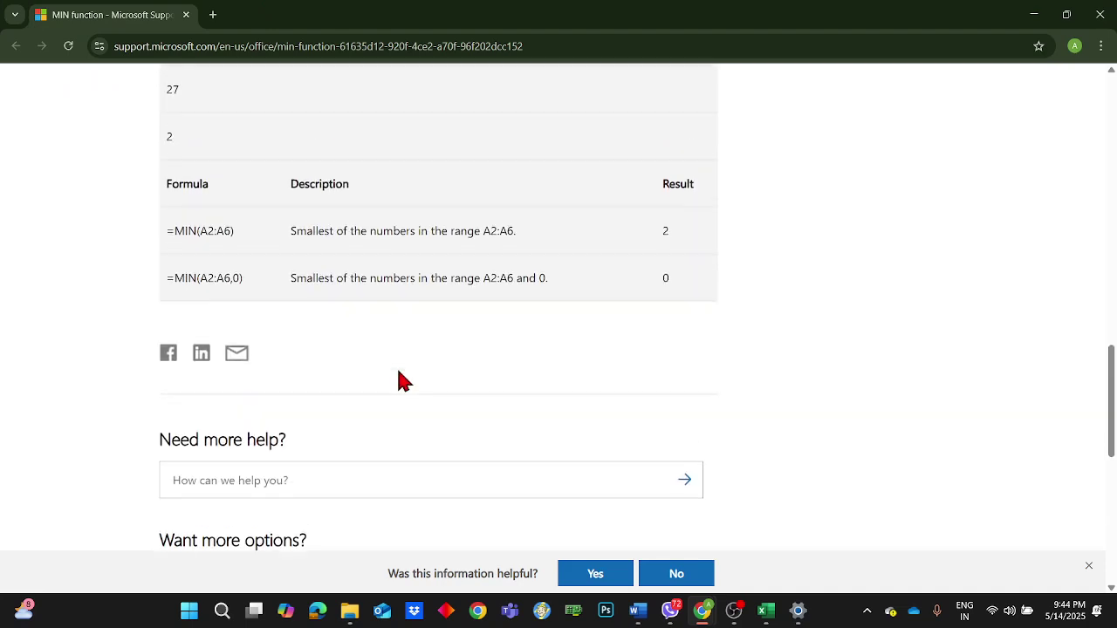
scroll(397, 375, up, 8)
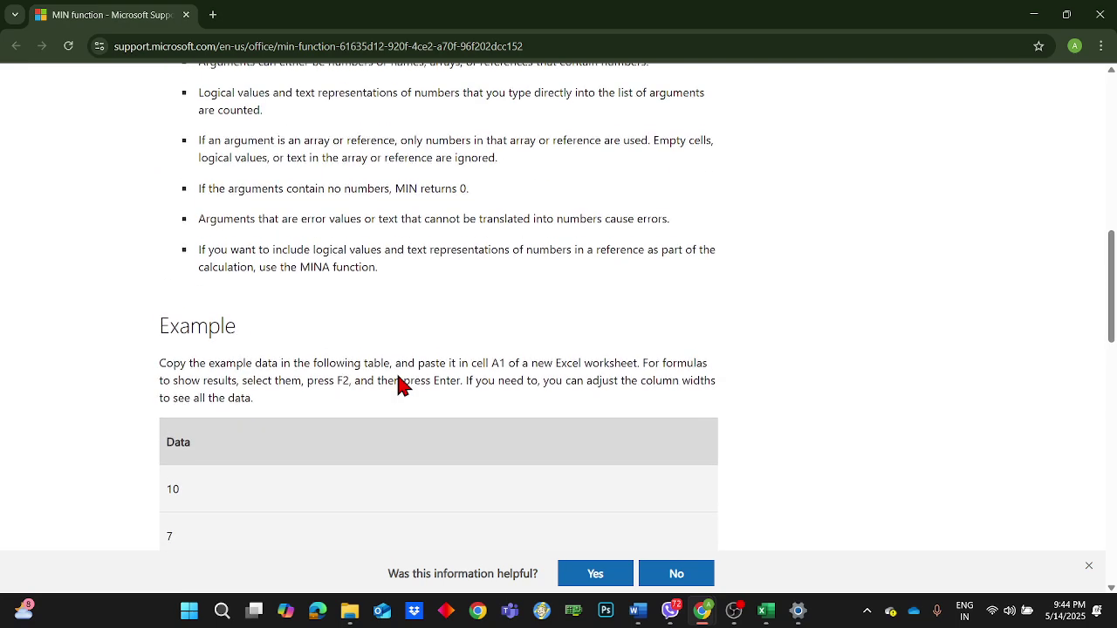
scroll(399, 384, up, 6)
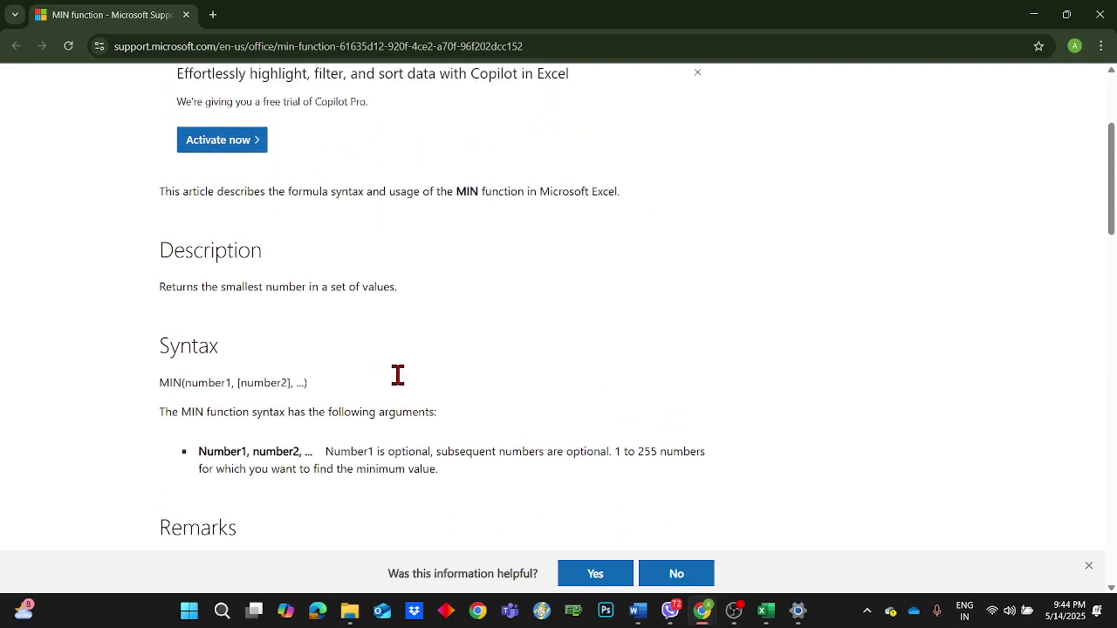
scroll(402, 384, up, 1)
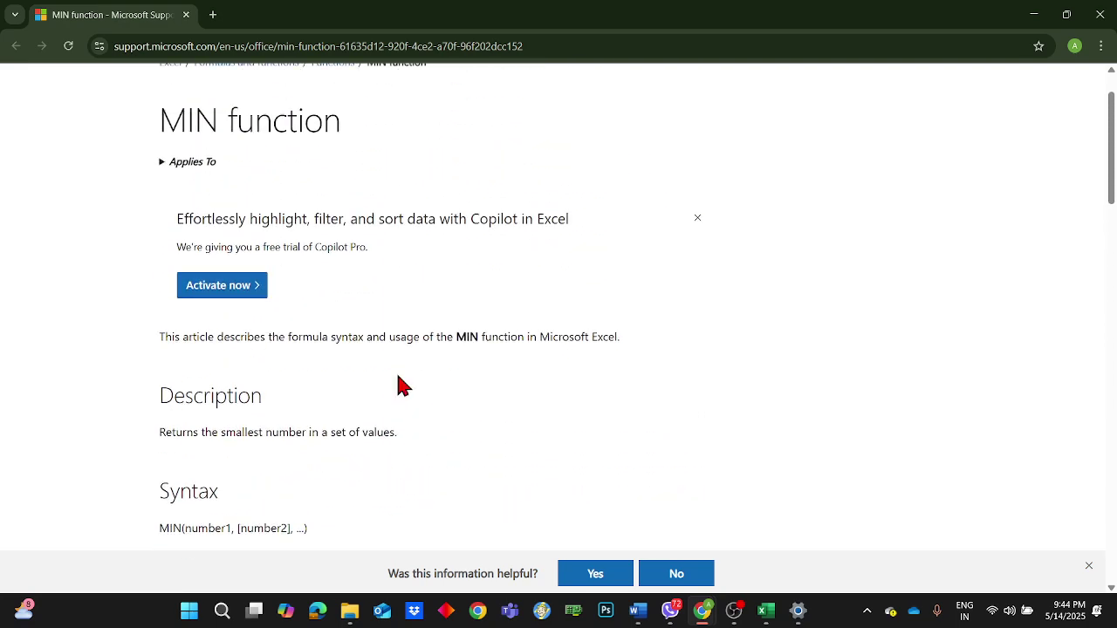
scroll(402, 384, up, 2)
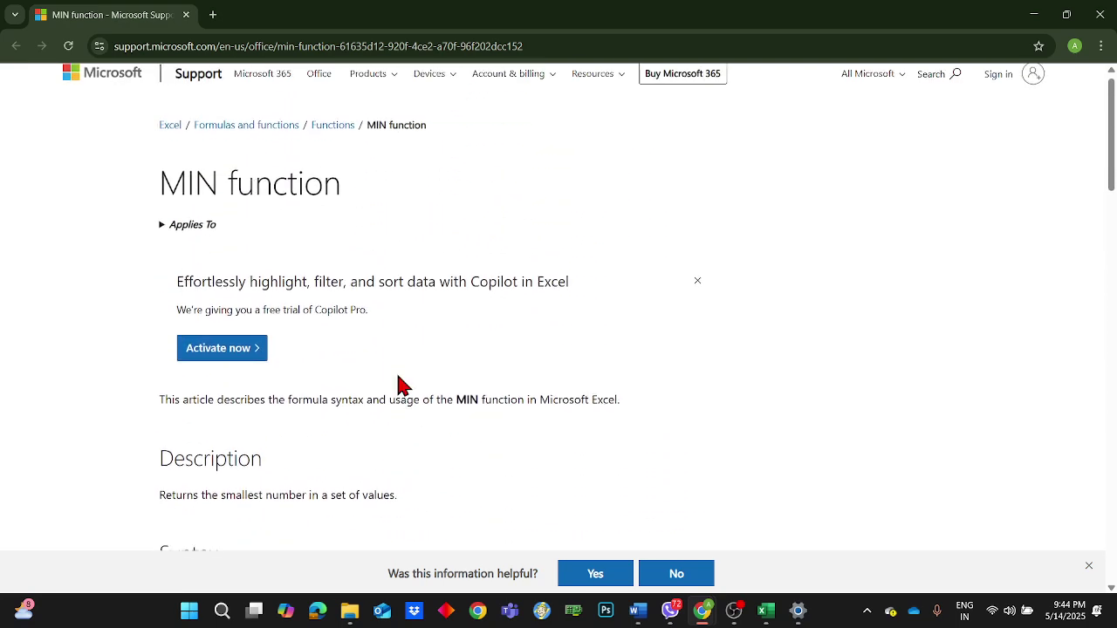
click(1087, 18)
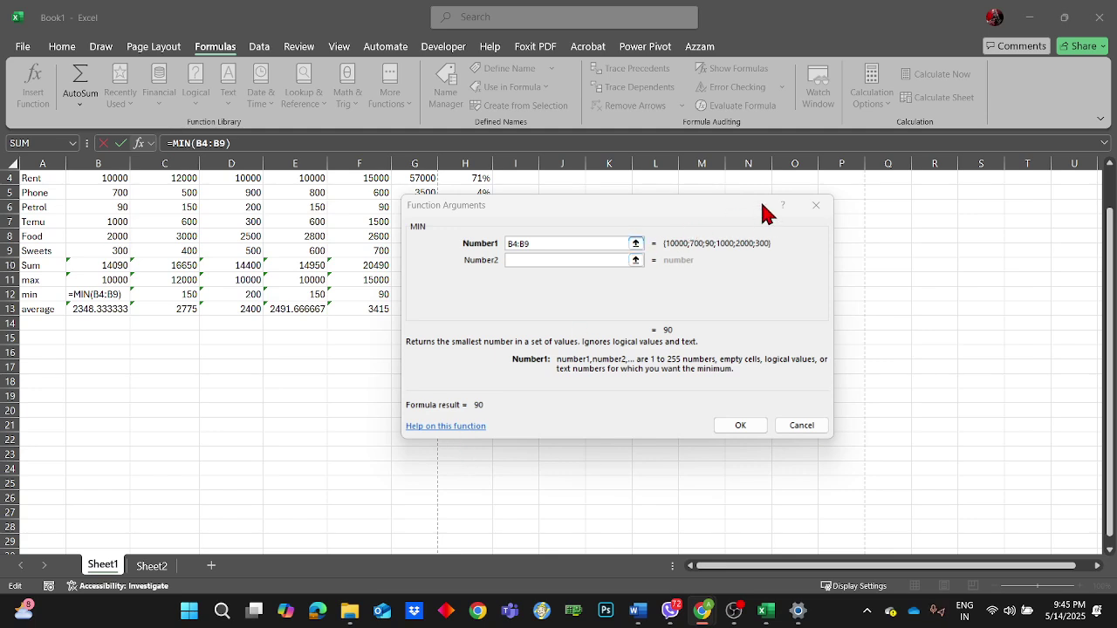
click(816, 206)
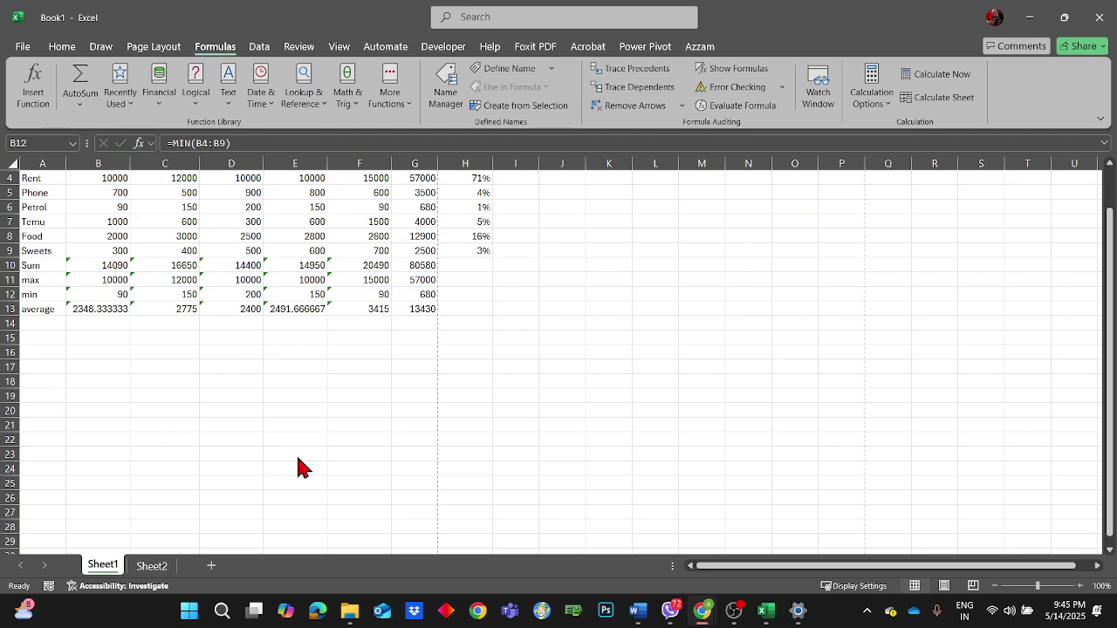
- Switch to the course plan document in Word to consult it, and return to the Excel workbook
mouse_move(752, 601)
scroll(537, 389, up, 1)
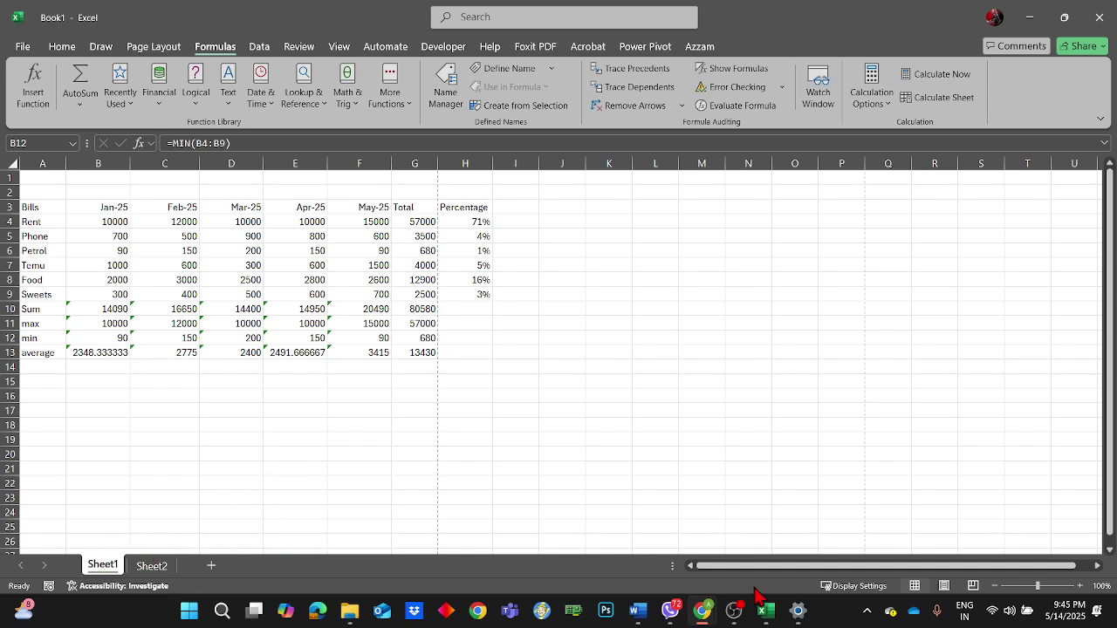
mouse_move(641, 612)
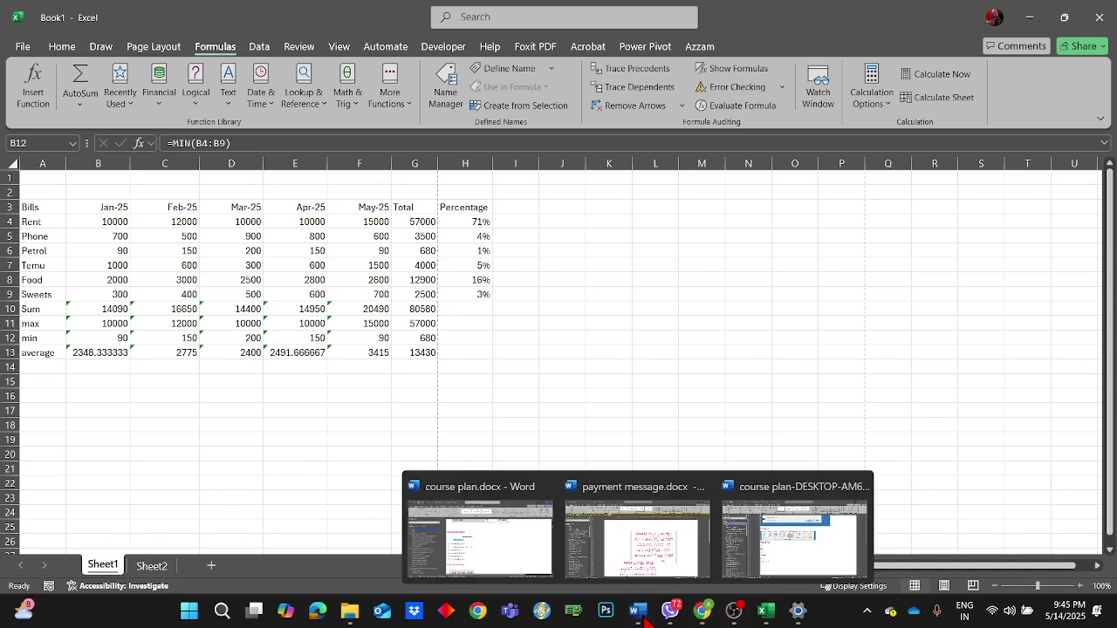
click(795, 540)
scroll(523, 412, down, 1)
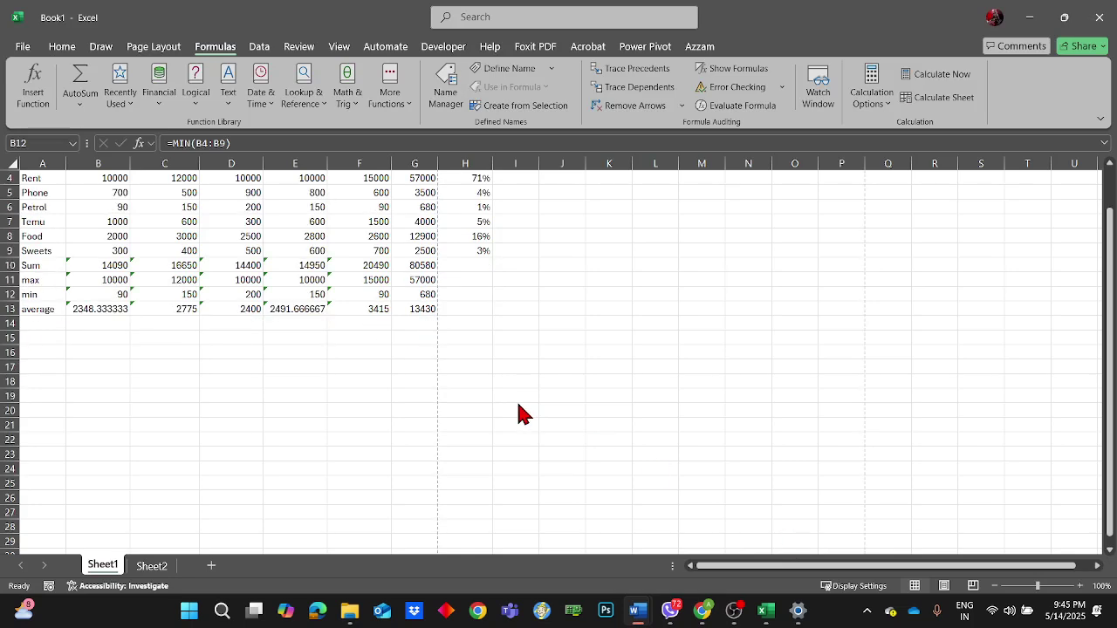
scroll(524, 412, up, 1)
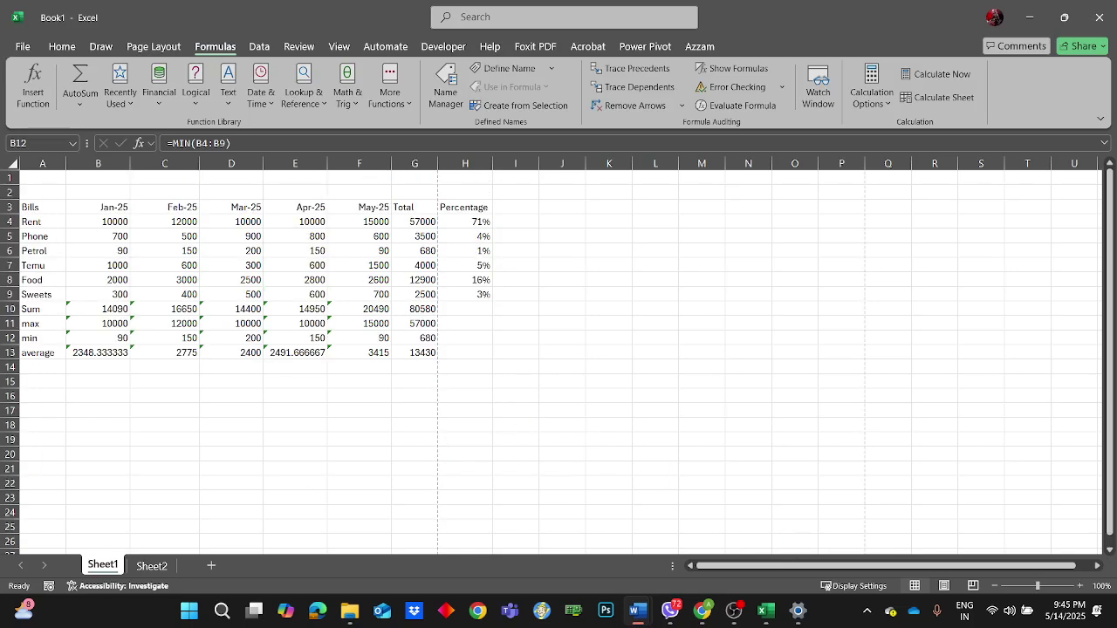
click(1030, 18)
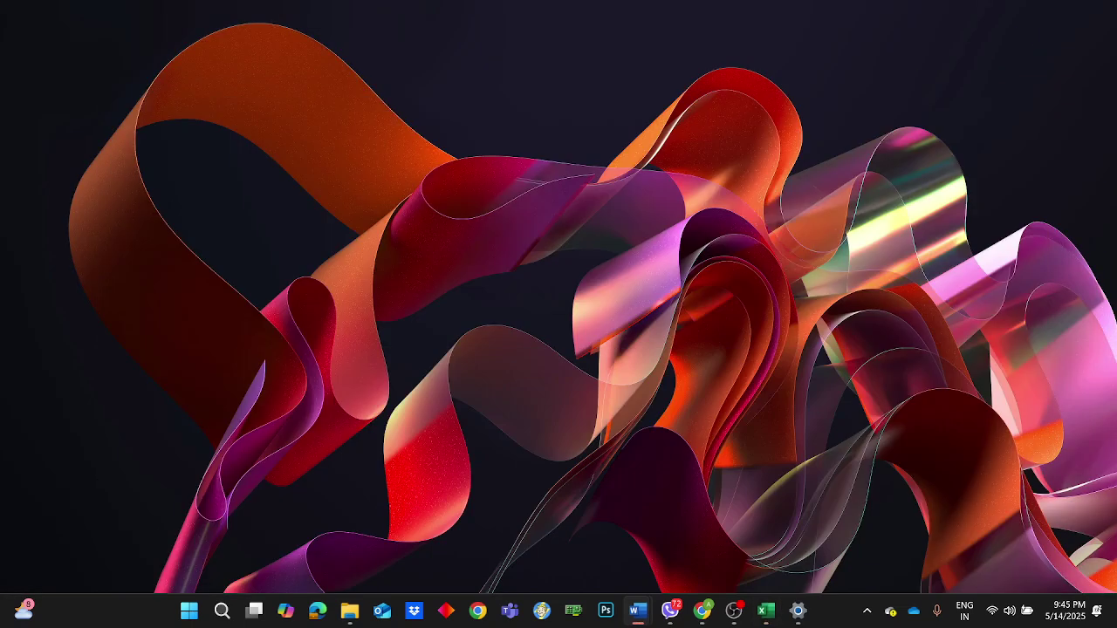
key(alt+Tab)
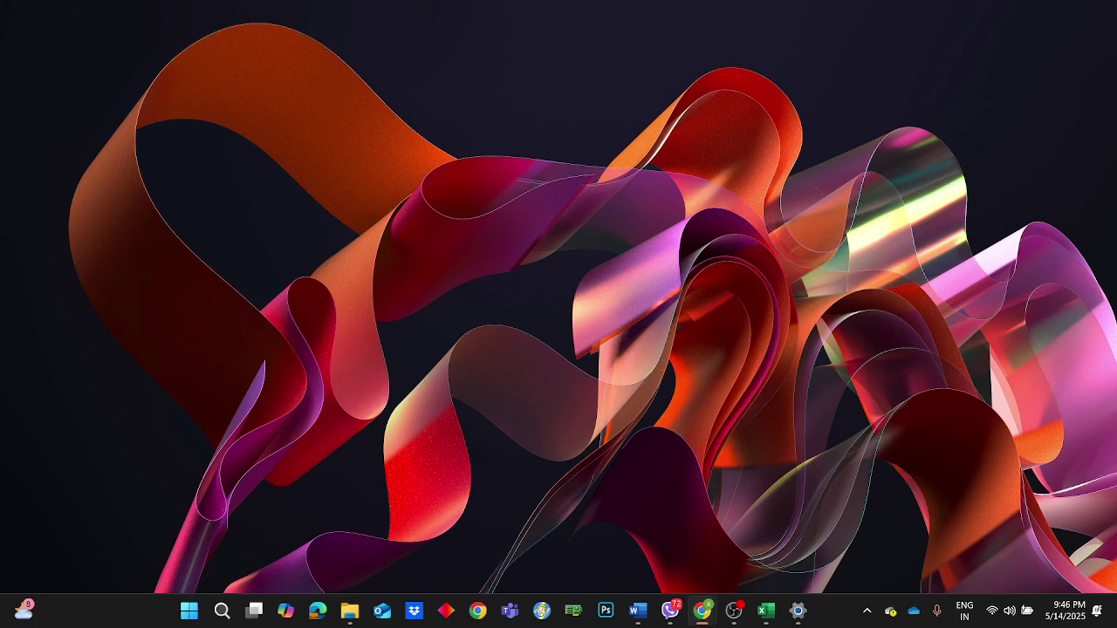
click(796, 610)
click(766, 611)
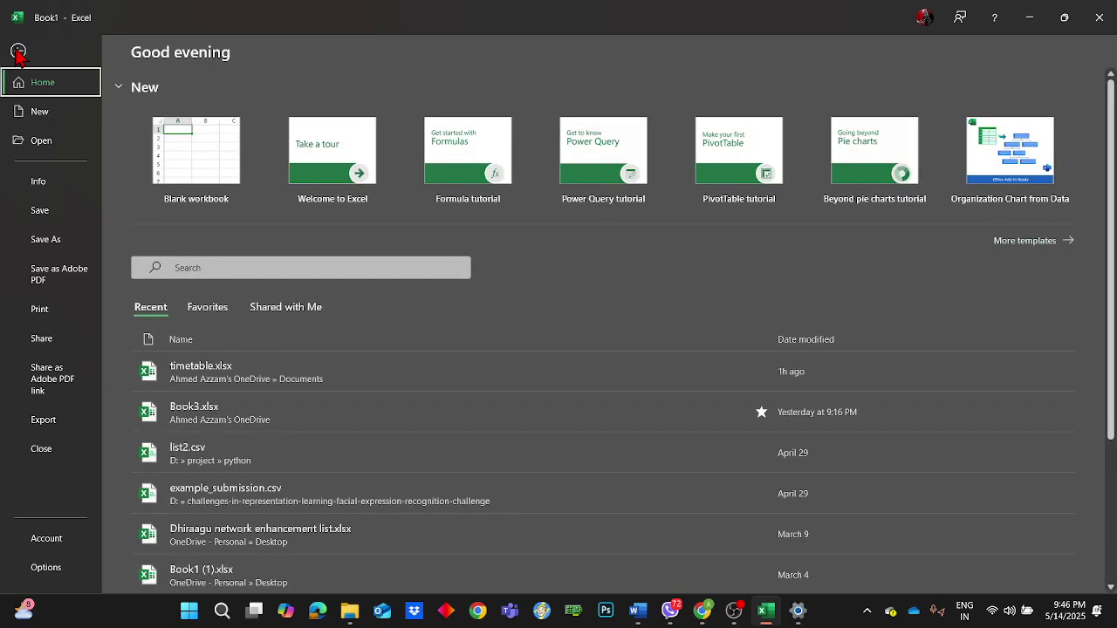
click(19, 52)
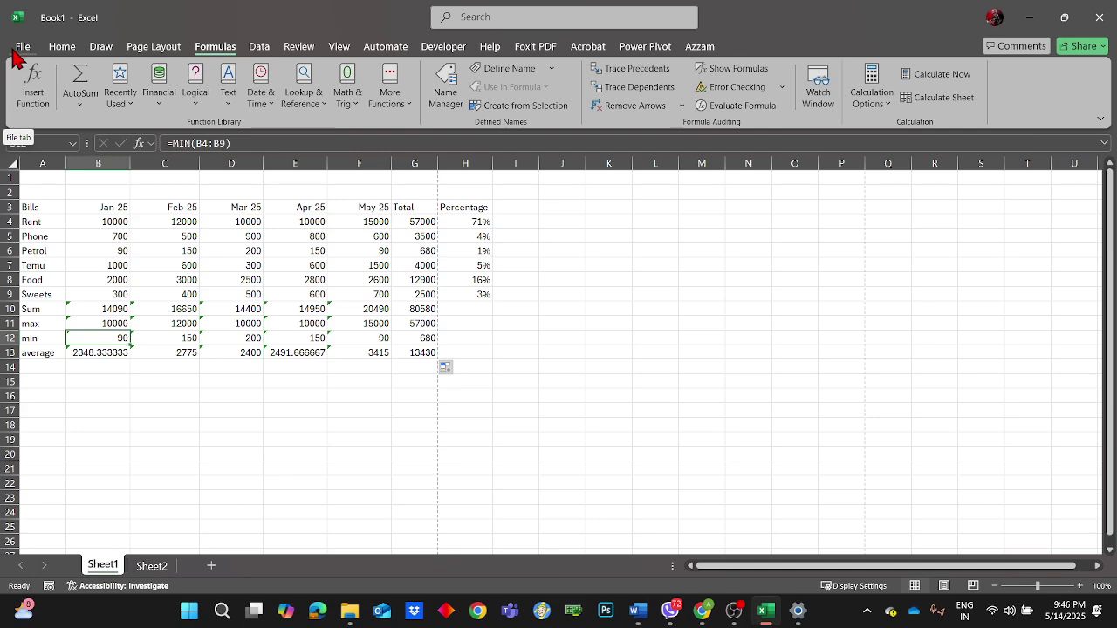
click(13, 54)
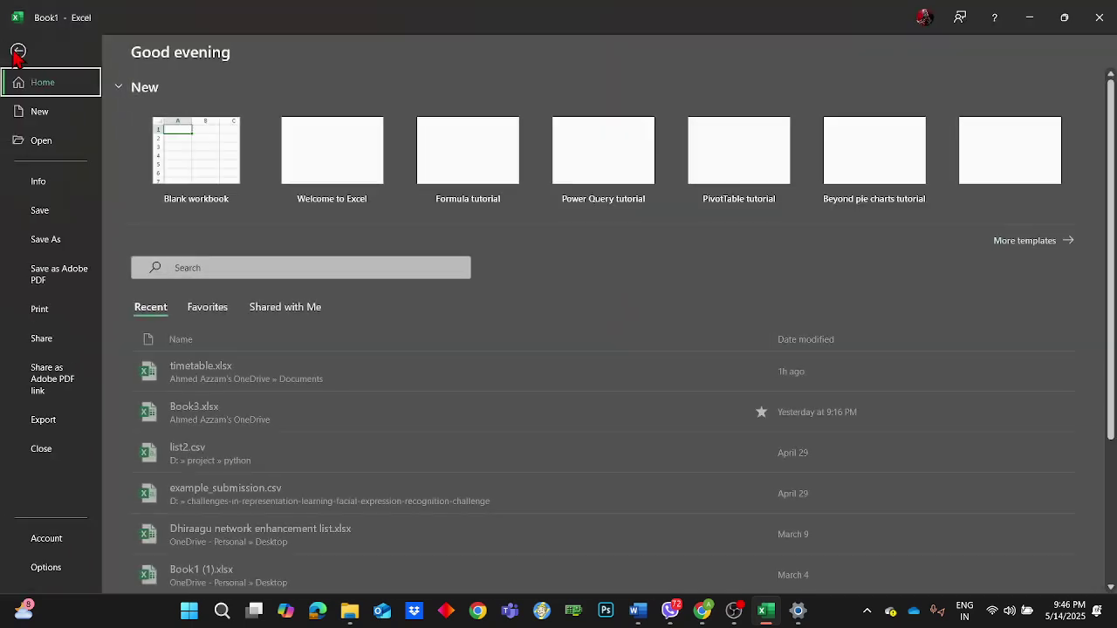
click(74, 251)
click(225, 357)
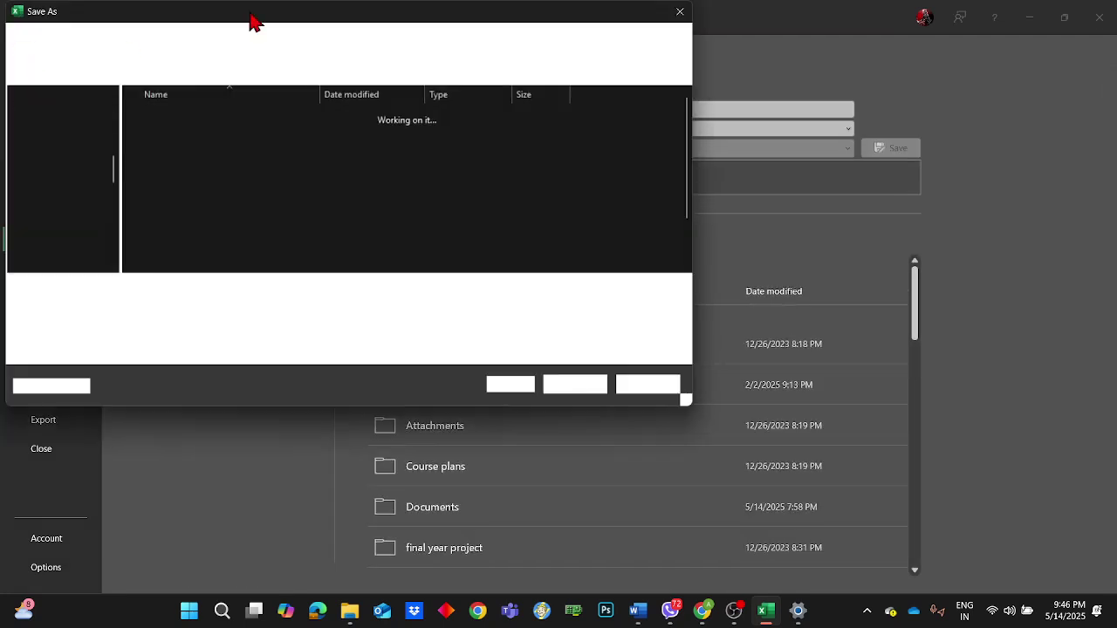
click(680, 12)
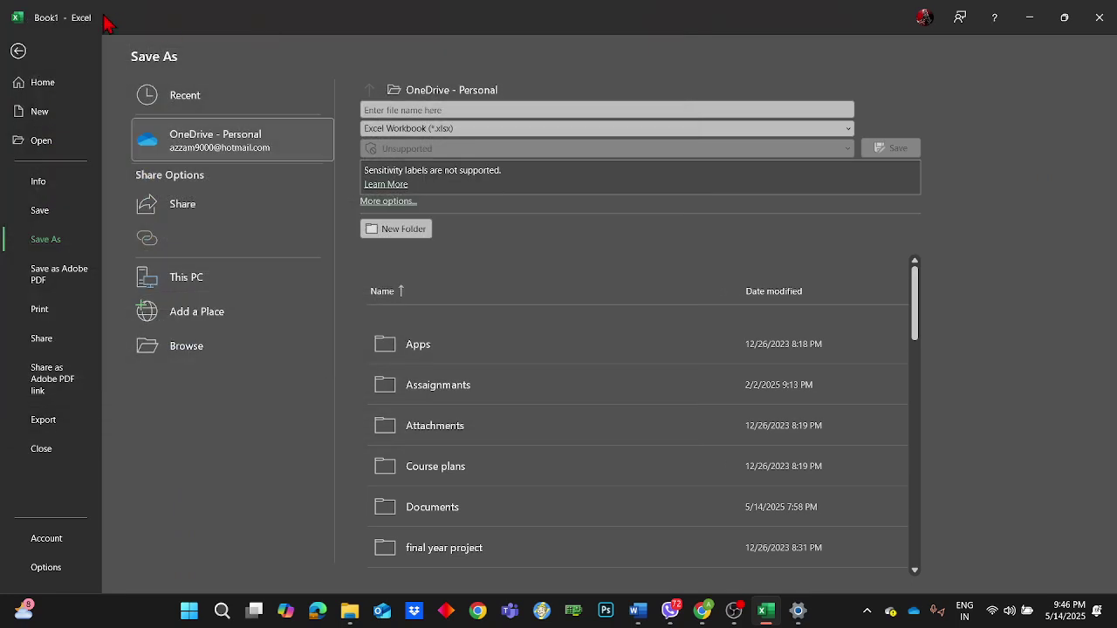
click(18, 52)
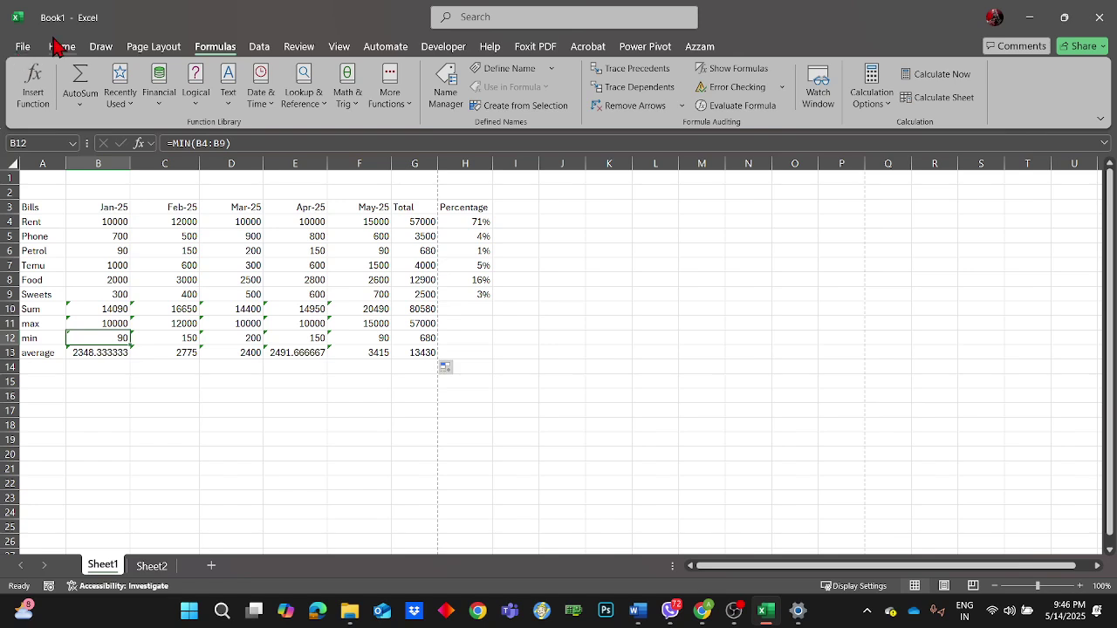
- Show the Save and Save As options for the workbook, cancel the save dialogs and return to the worksheet
click(24, 47)
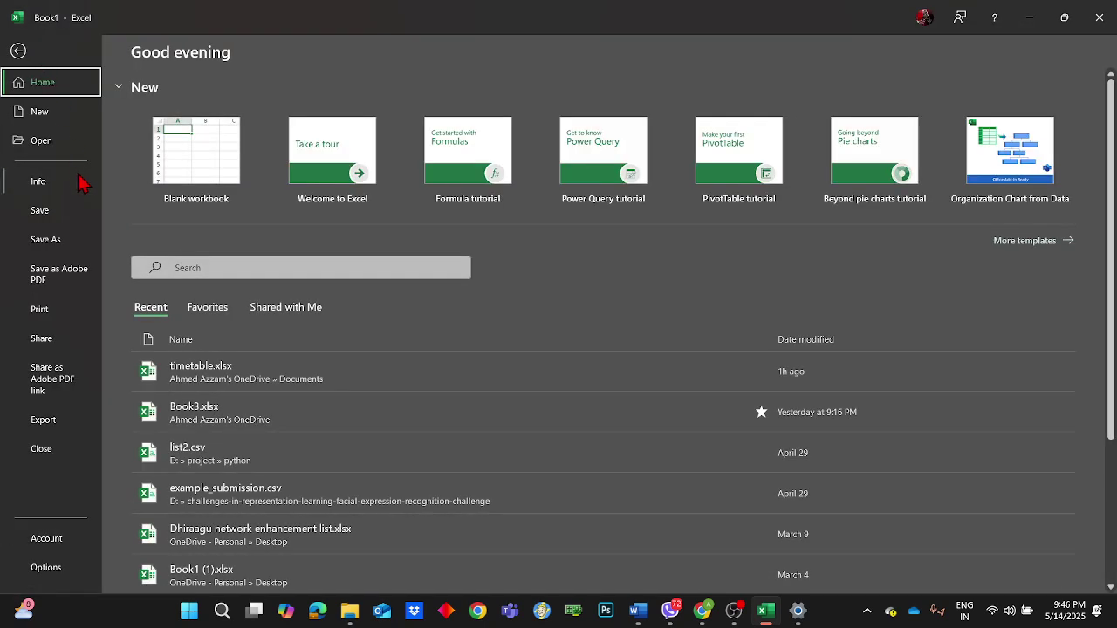
click(40, 211)
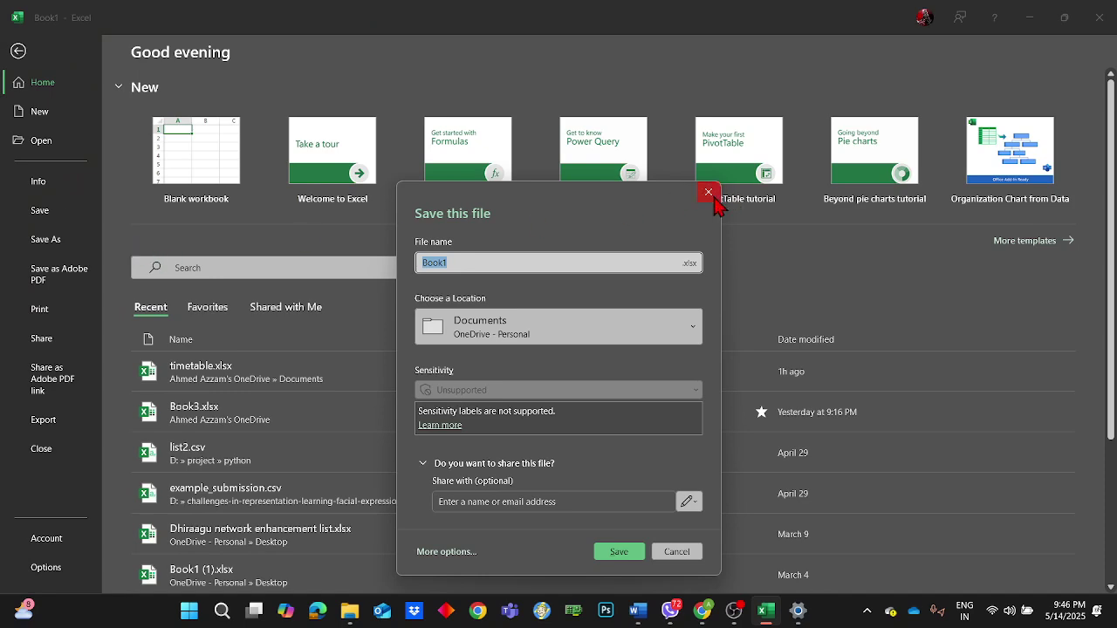
click(707, 192)
click(40, 210)
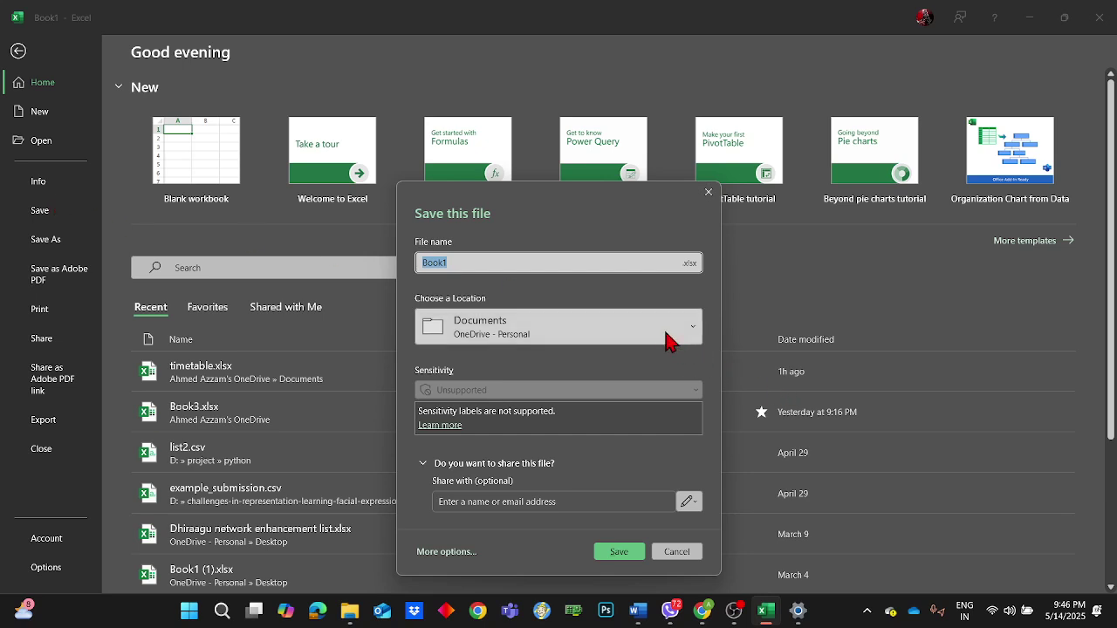
click(707, 193)
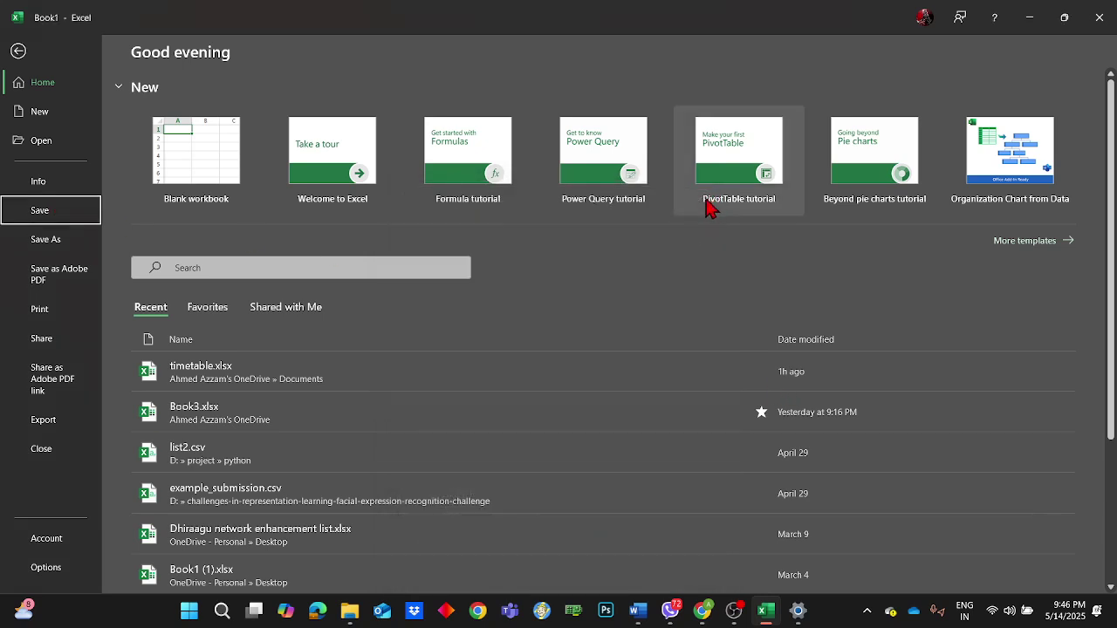
click(53, 239)
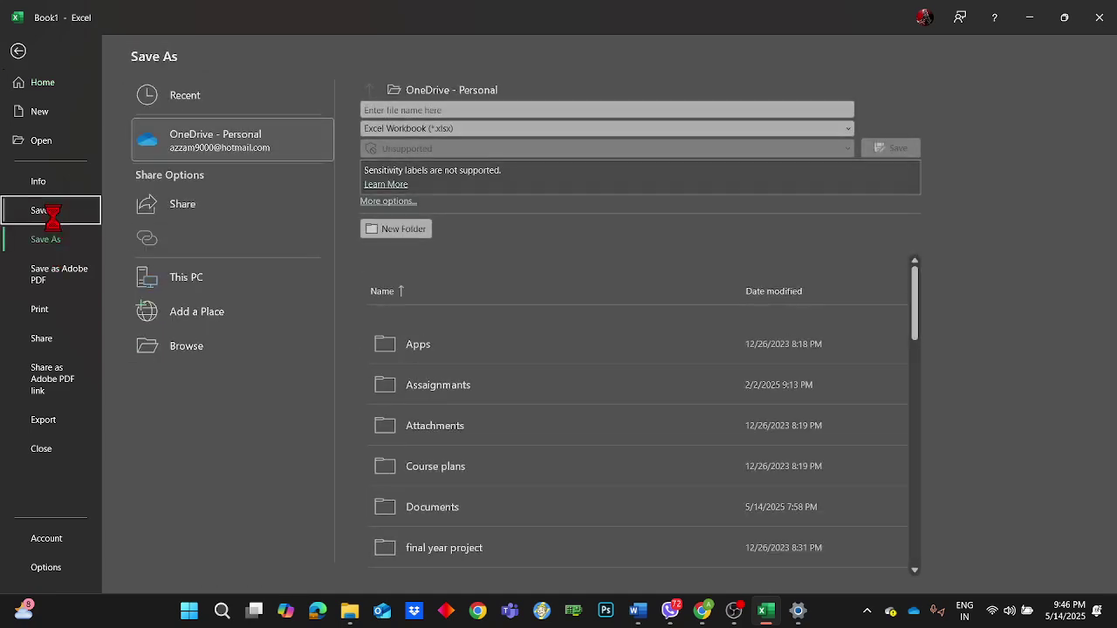
click(54, 222)
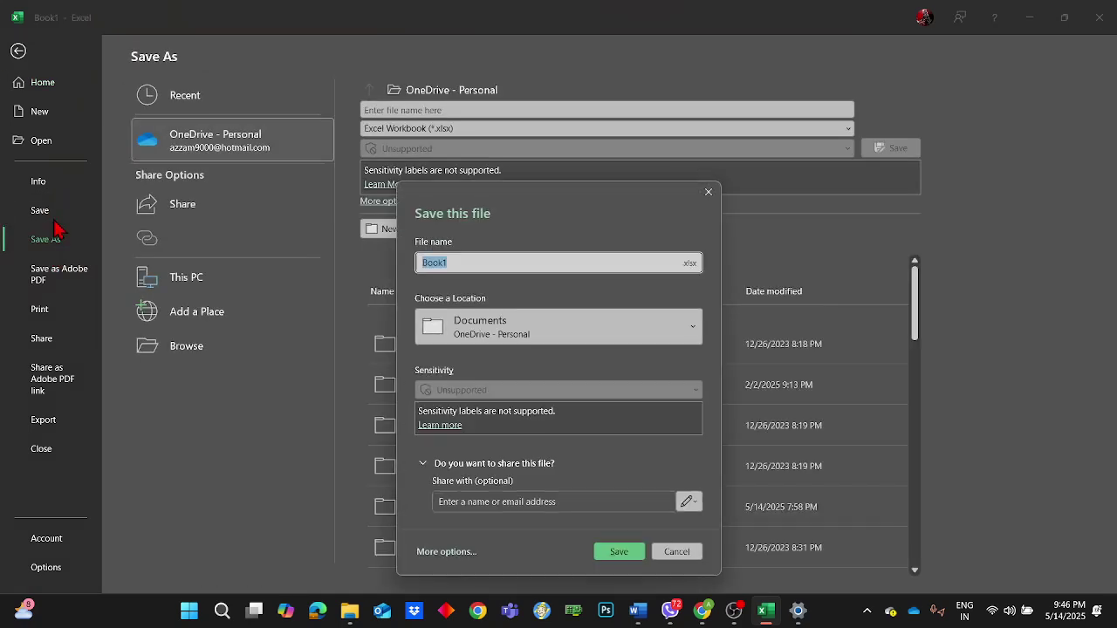
click(709, 192)
click(32, 49)
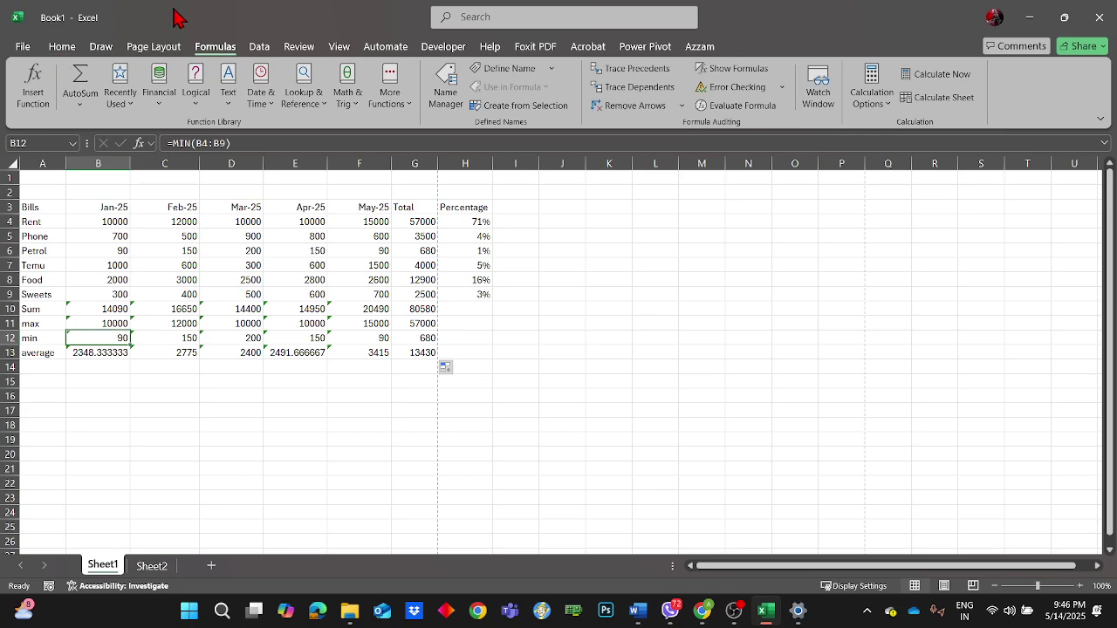
- Show the Quick Access Toolbar in the title bar and select cell M11
scroll(118, 23, up, 2)
scroll(119, 23, down, 3)
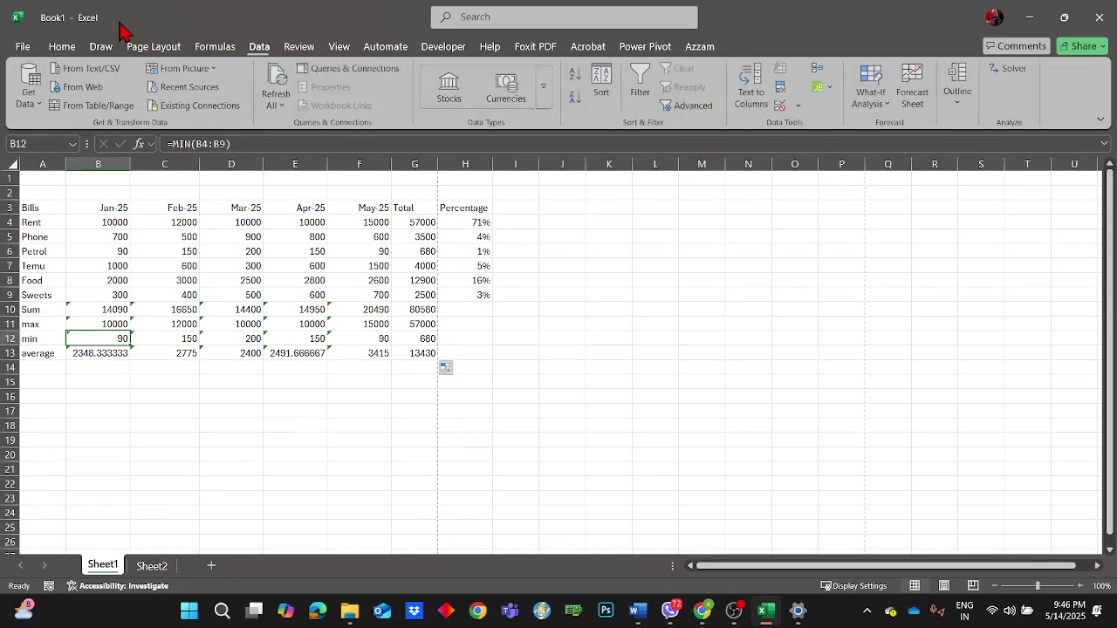
scroll(120, 32, up, 2)
click(691, 50)
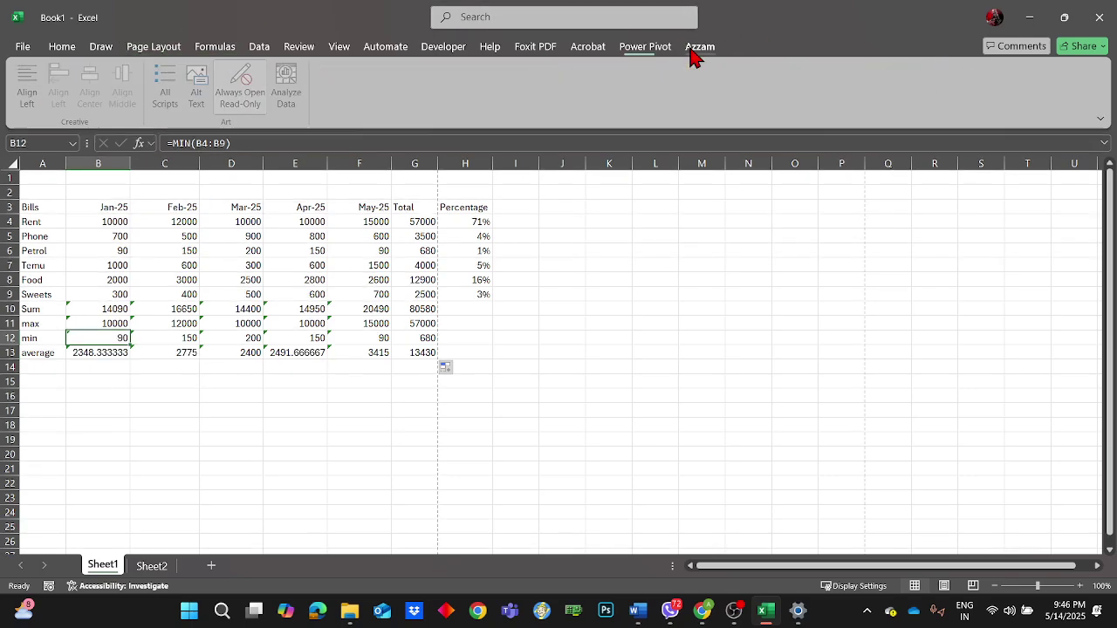
double_click(692, 54)
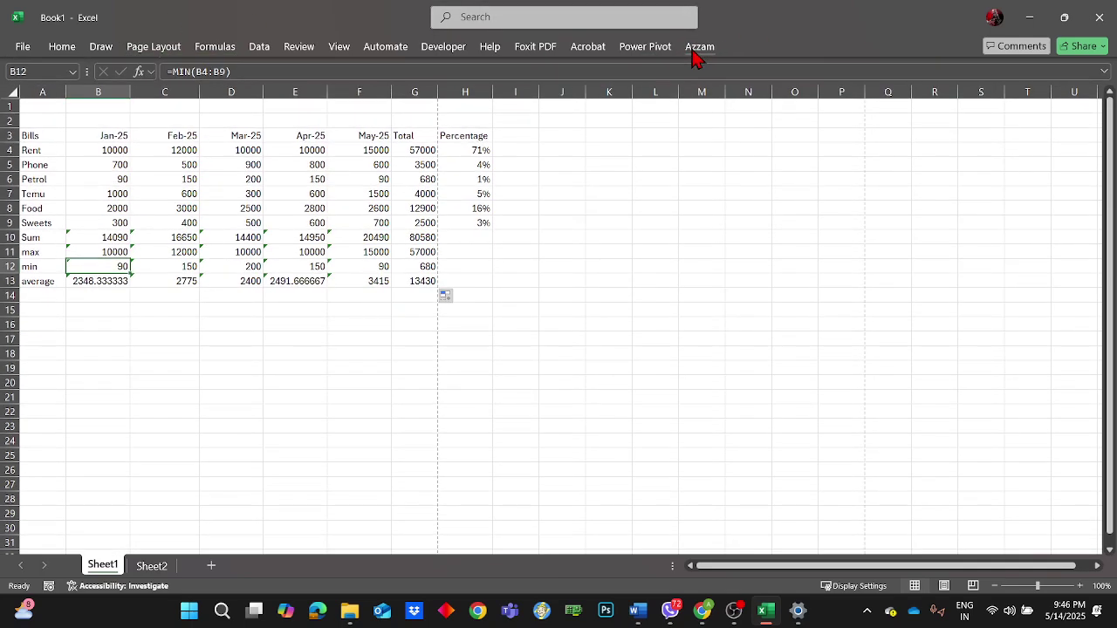
click(695, 55)
right_click(694, 55)
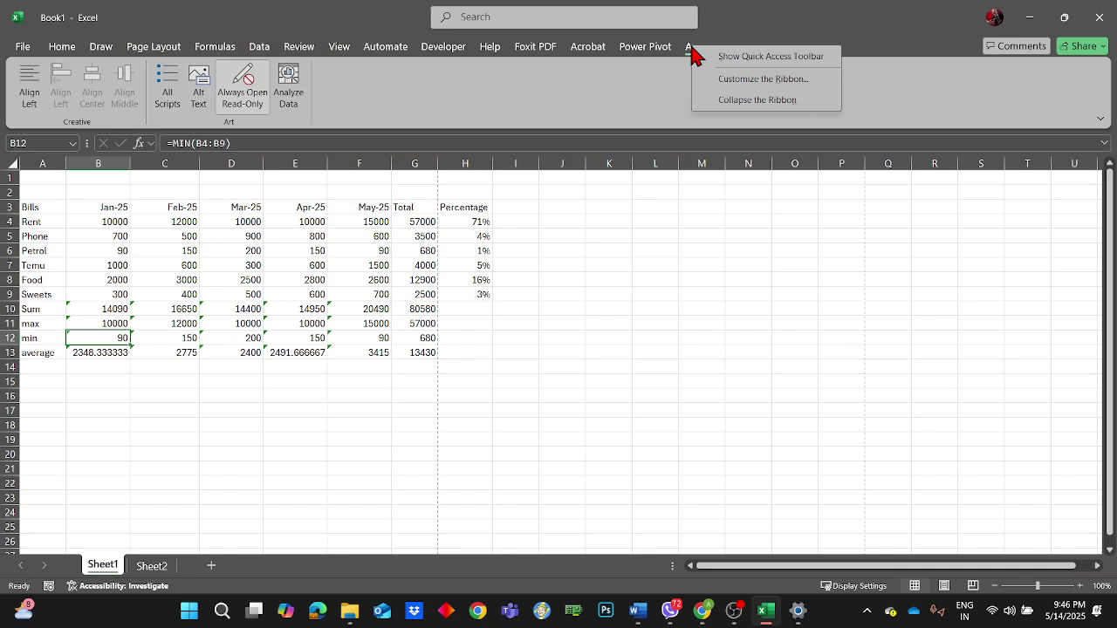
click(794, 62)
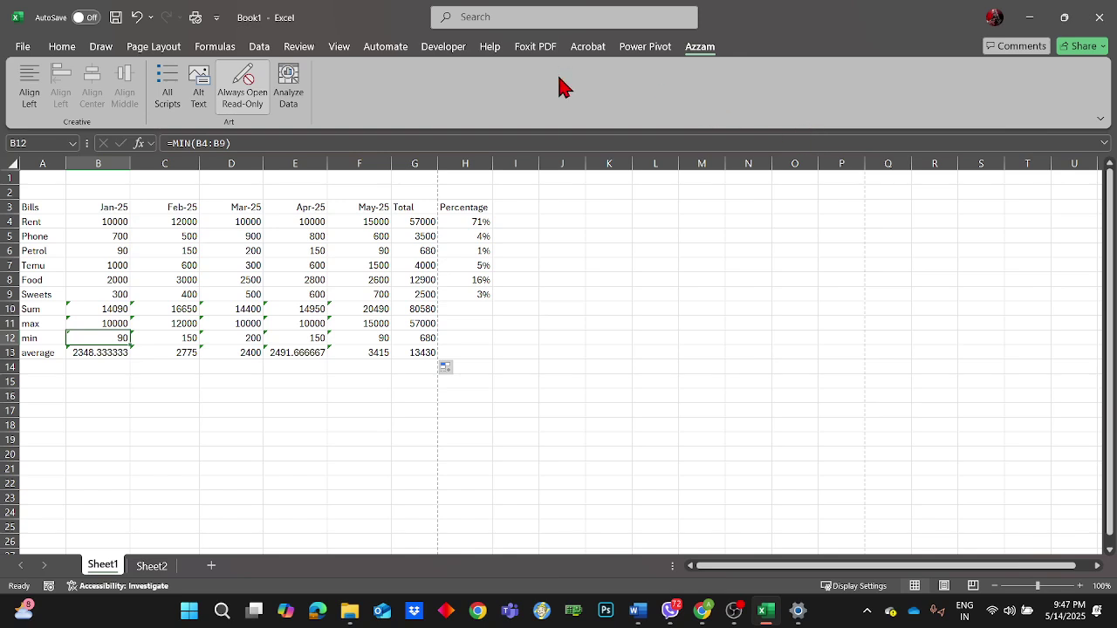
right_click(701, 50)
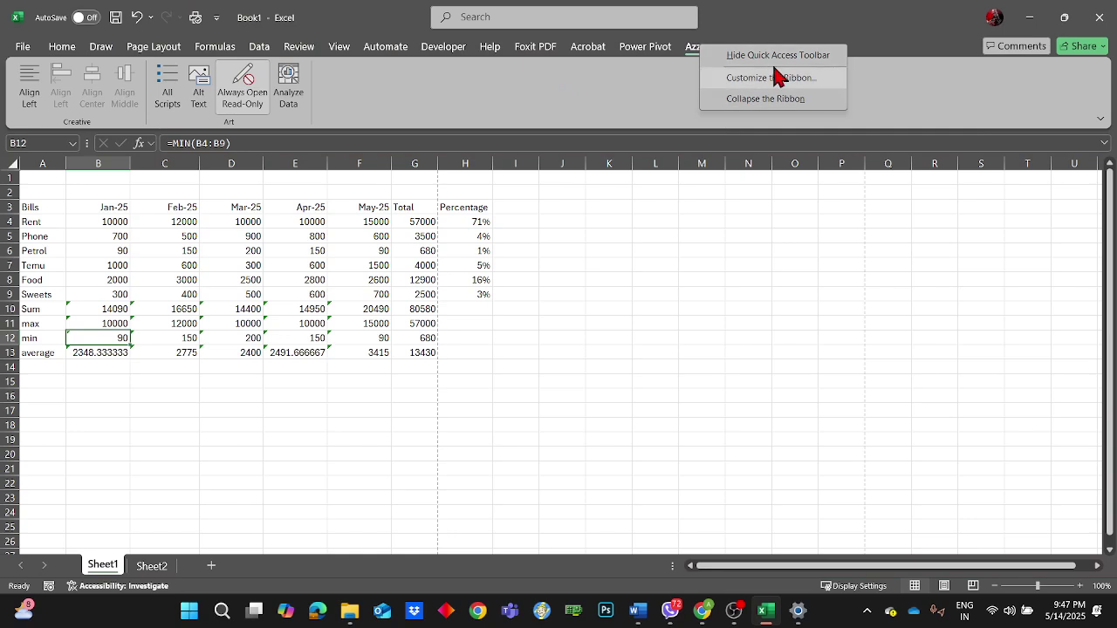
click(740, 238)
click(687, 324)
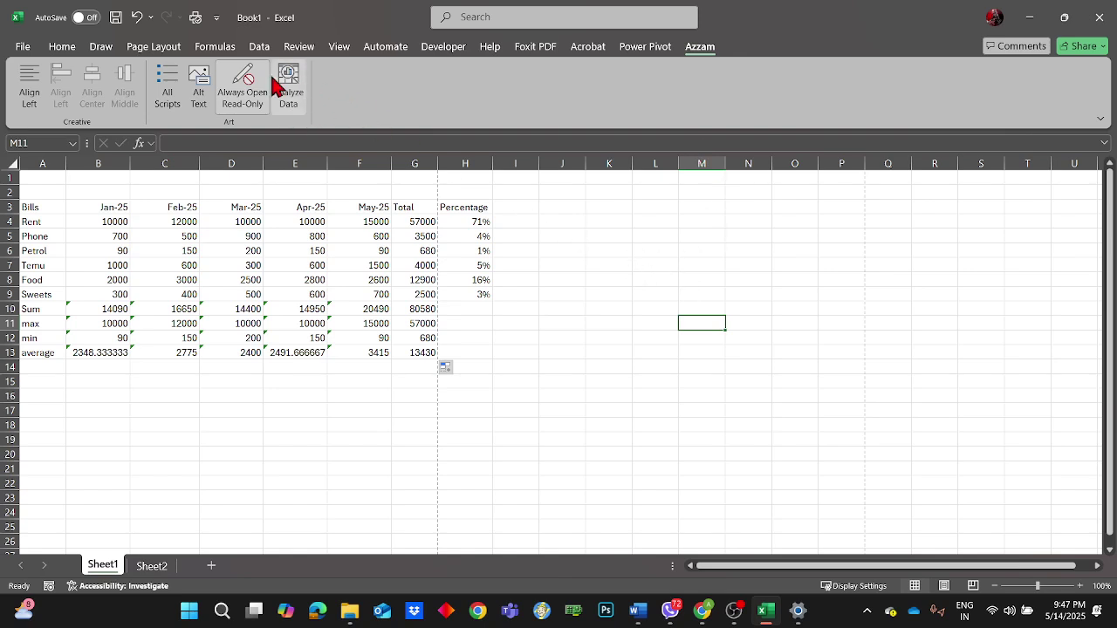
- Start a quick save of the workbook, view the suggested save locations, and cancel the save
click(121, 25)
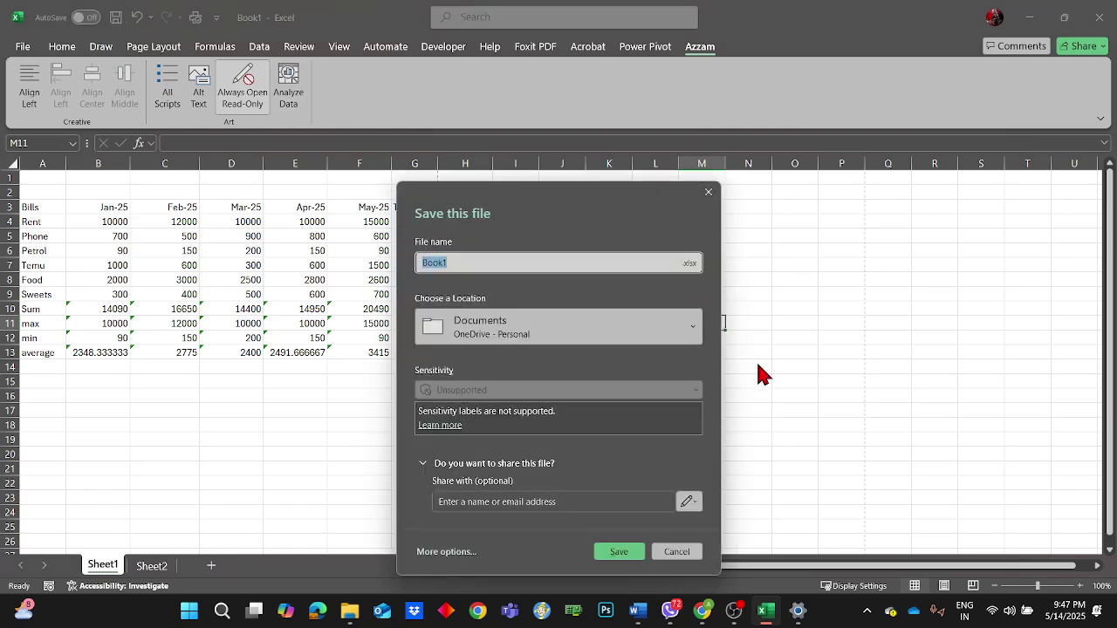
click(632, 329)
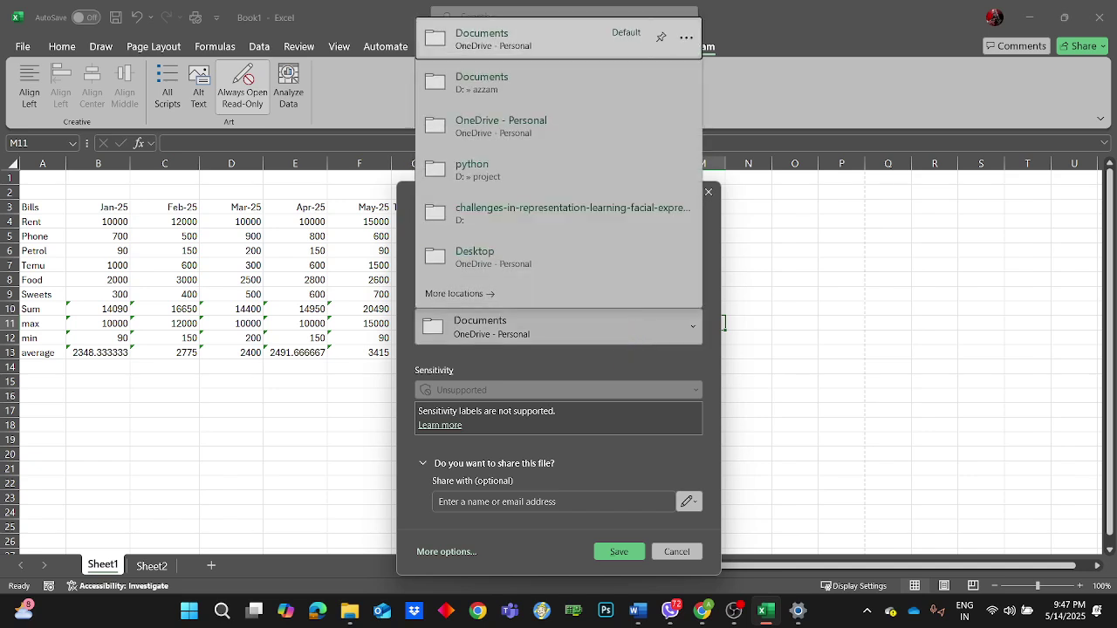
click(607, 379)
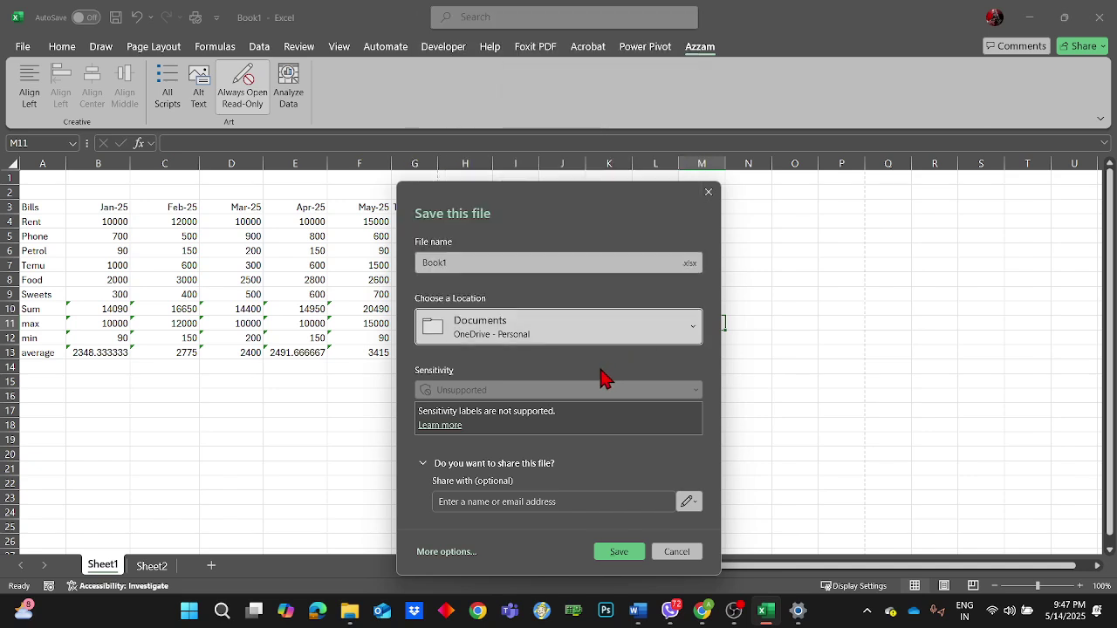
click(708, 193)
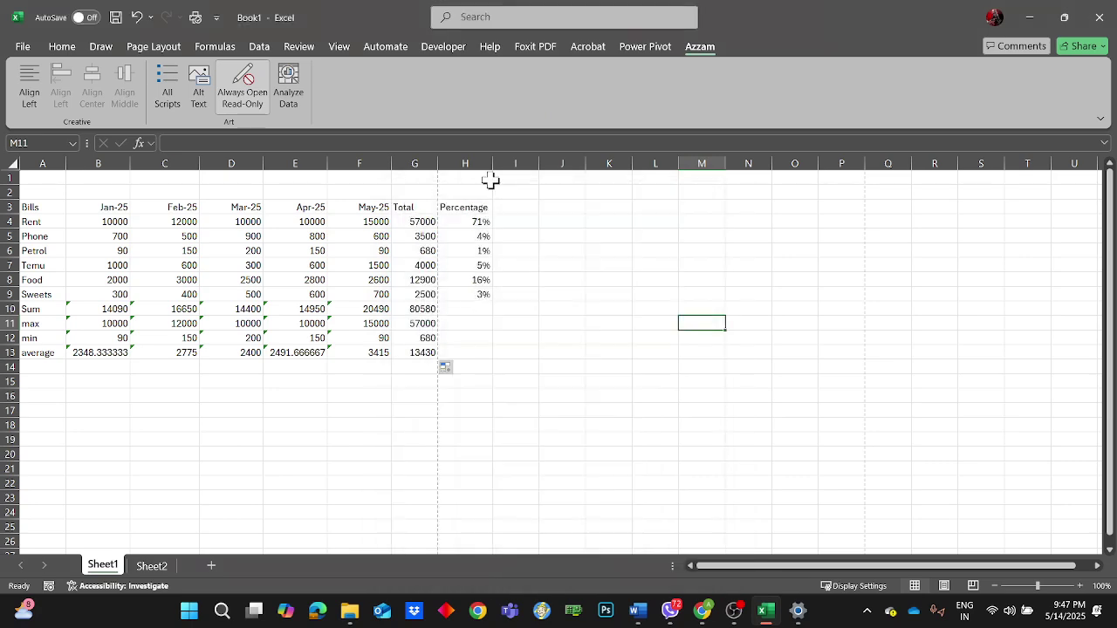
- Save the workbook as Session 1.xlsx in the Downloads folder using Save As
click(26, 46)
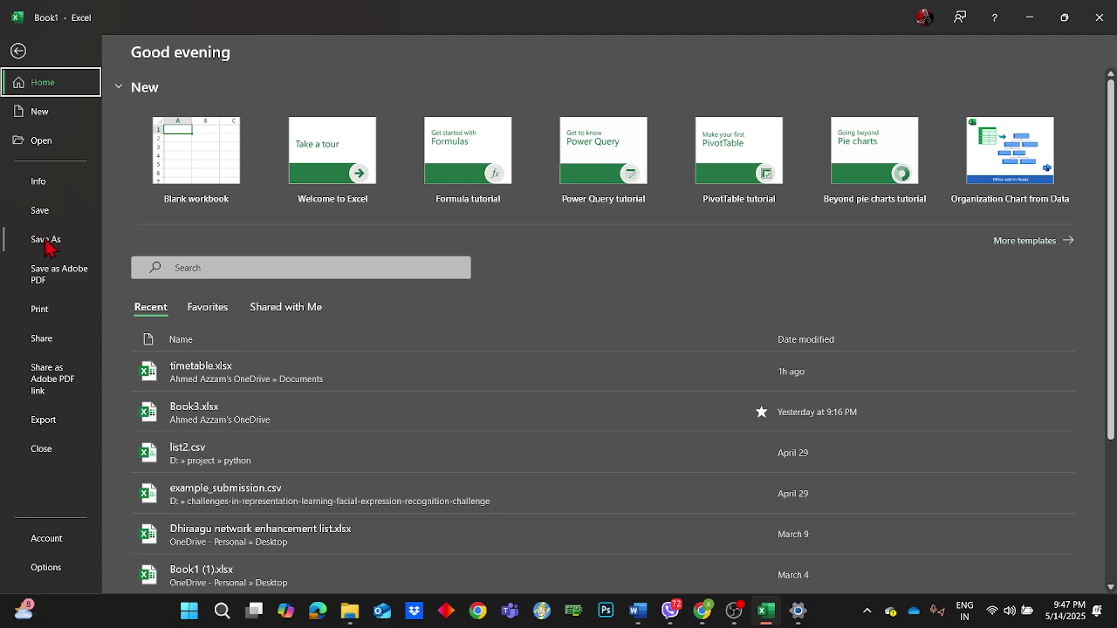
click(44, 241)
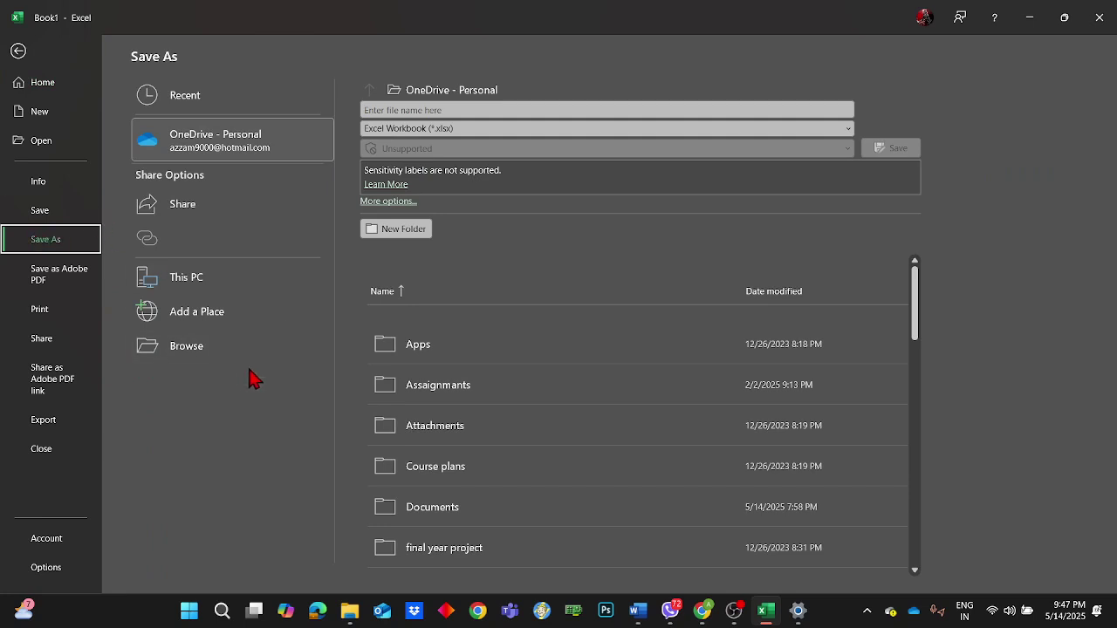
click(241, 343)
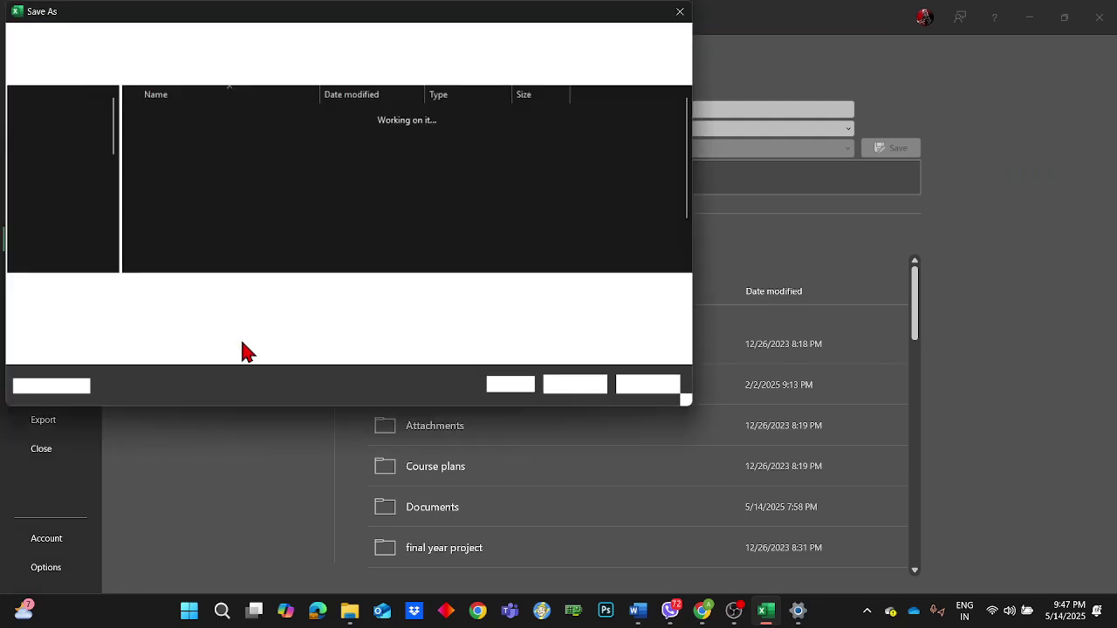
scroll(87, 261, up, 5)
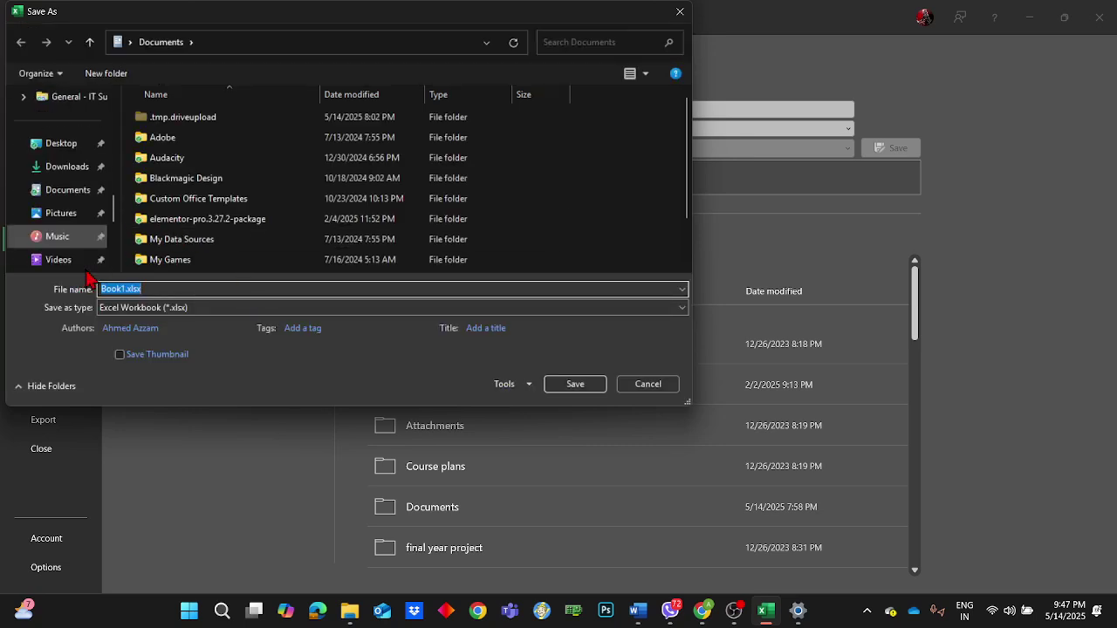
scroll(88, 277, up, 10)
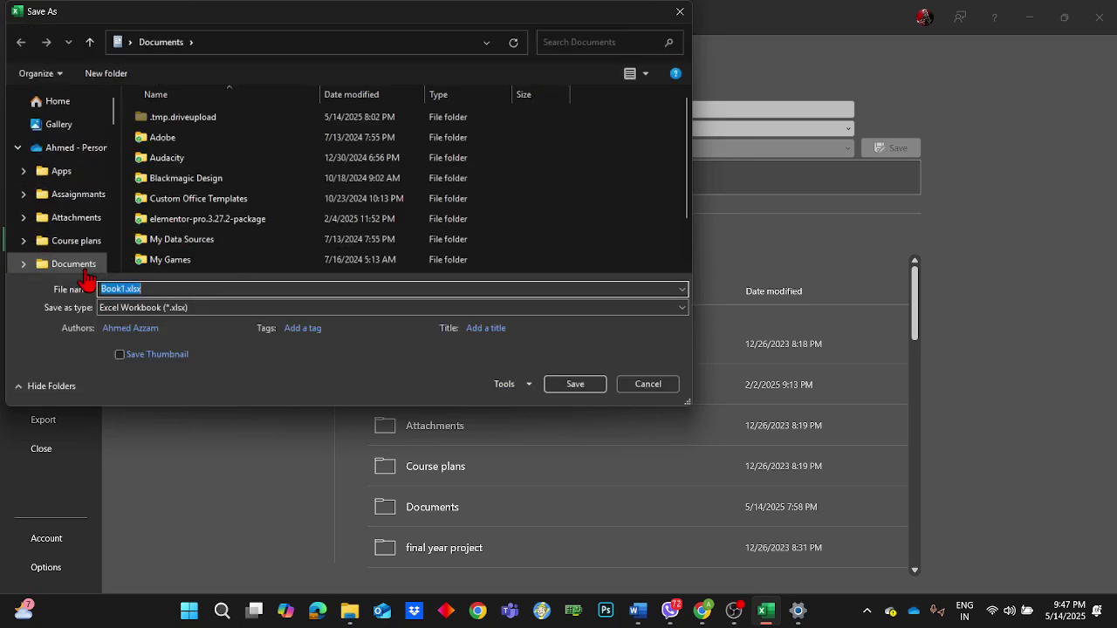
scroll(86, 277, down, 5)
scroll(86, 277, down, 3)
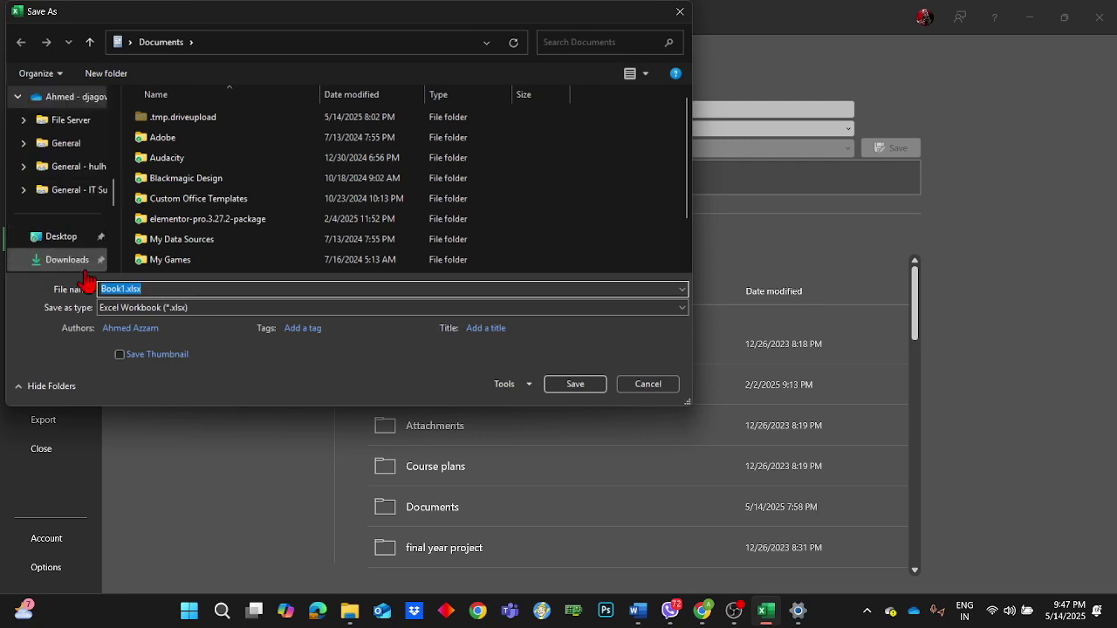
click(62, 237)
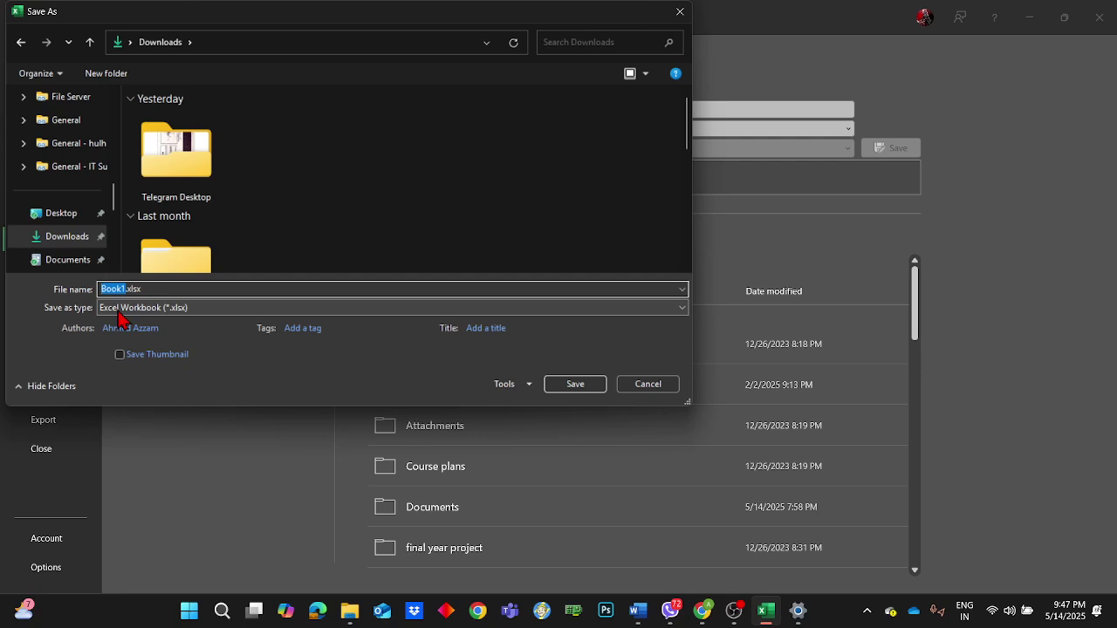
text(SSession)
click(571, 385)
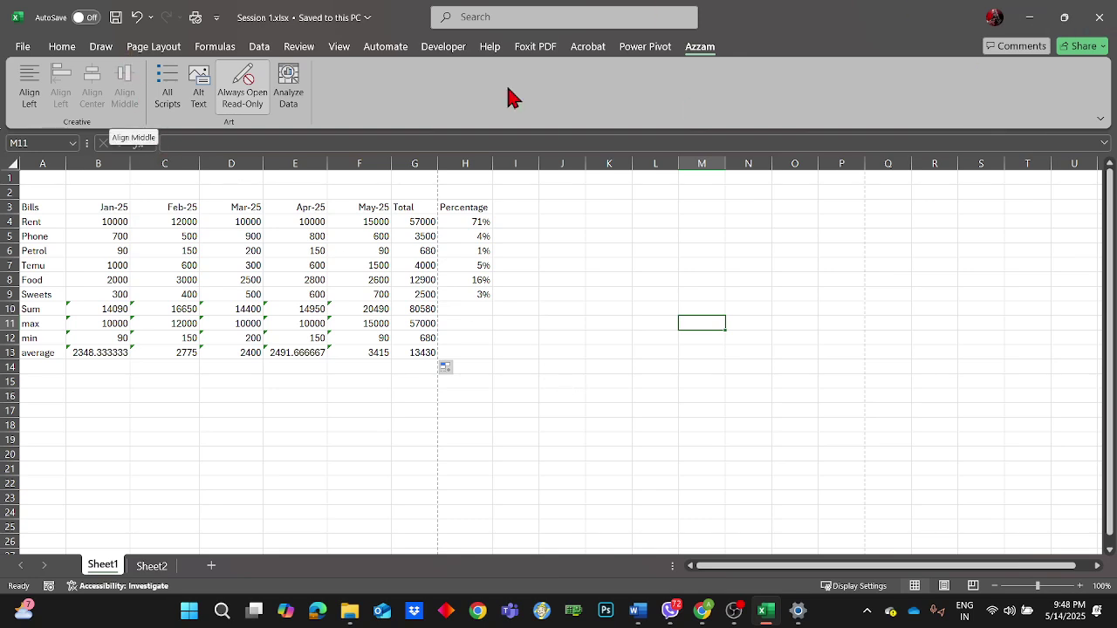
- Close the workbook and relaunch Excel to point out Session 1.xlsx among the recent files
click(1098, 17)
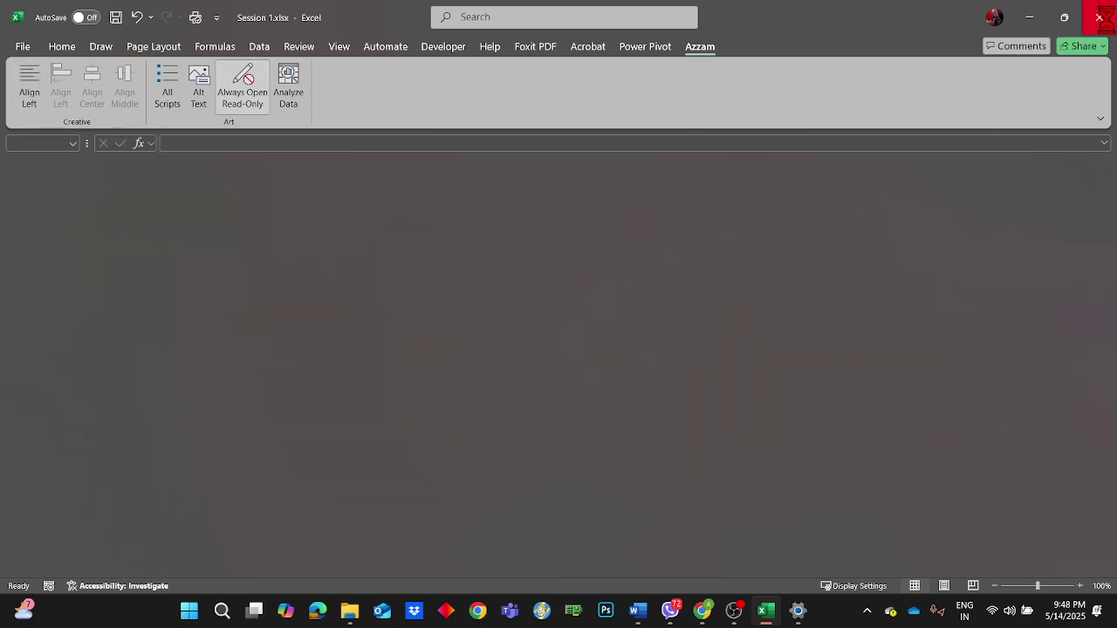
click(221, 613)
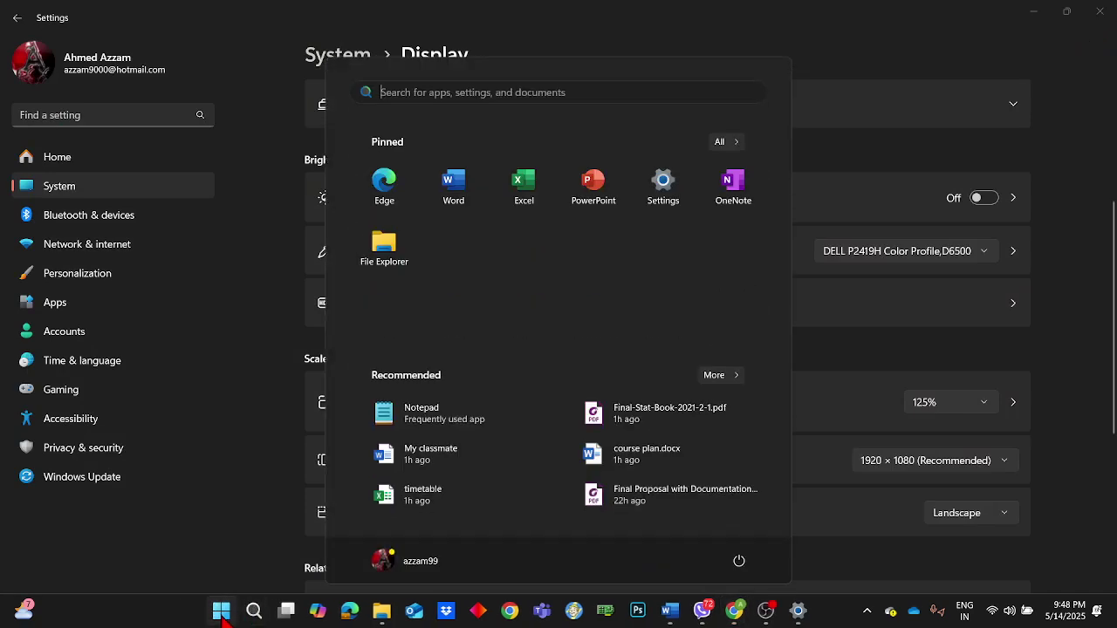
text(e)
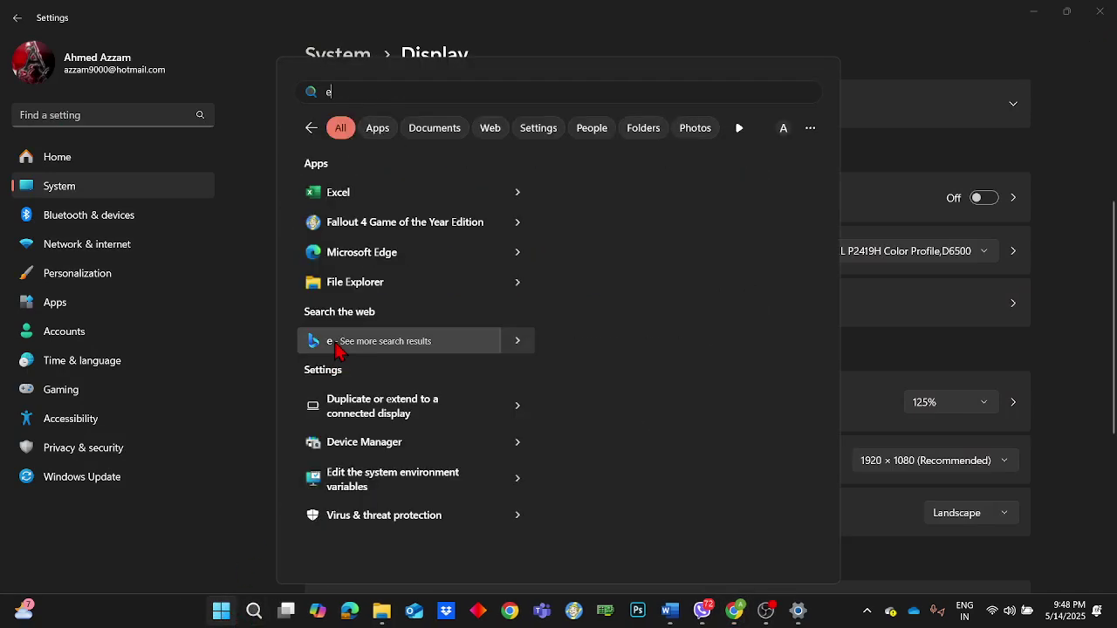
click(350, 193)
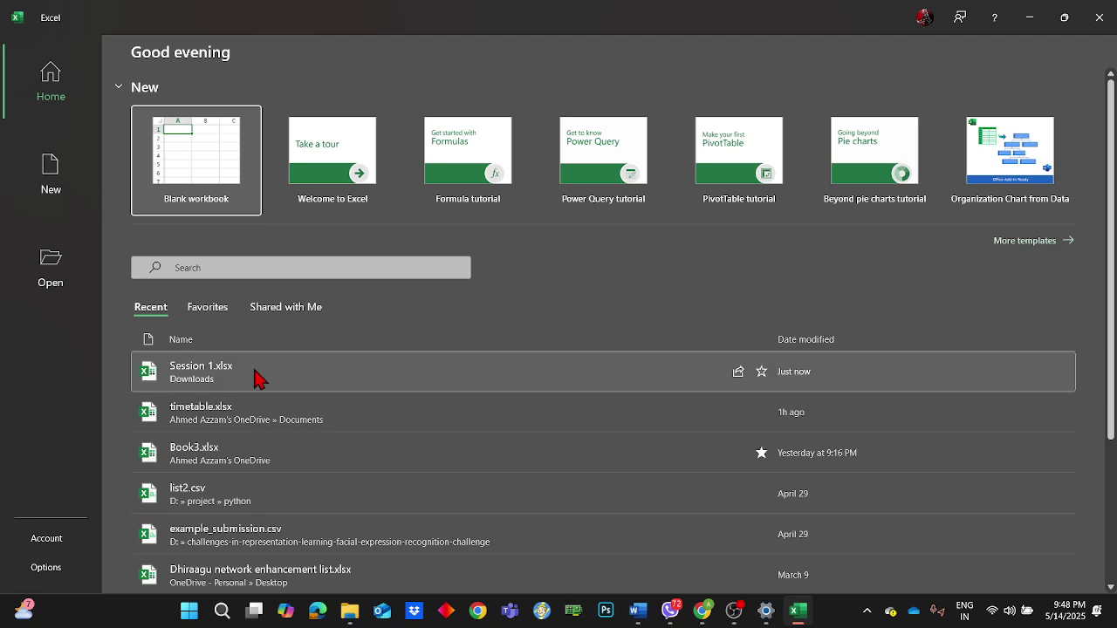
click(253, 370)
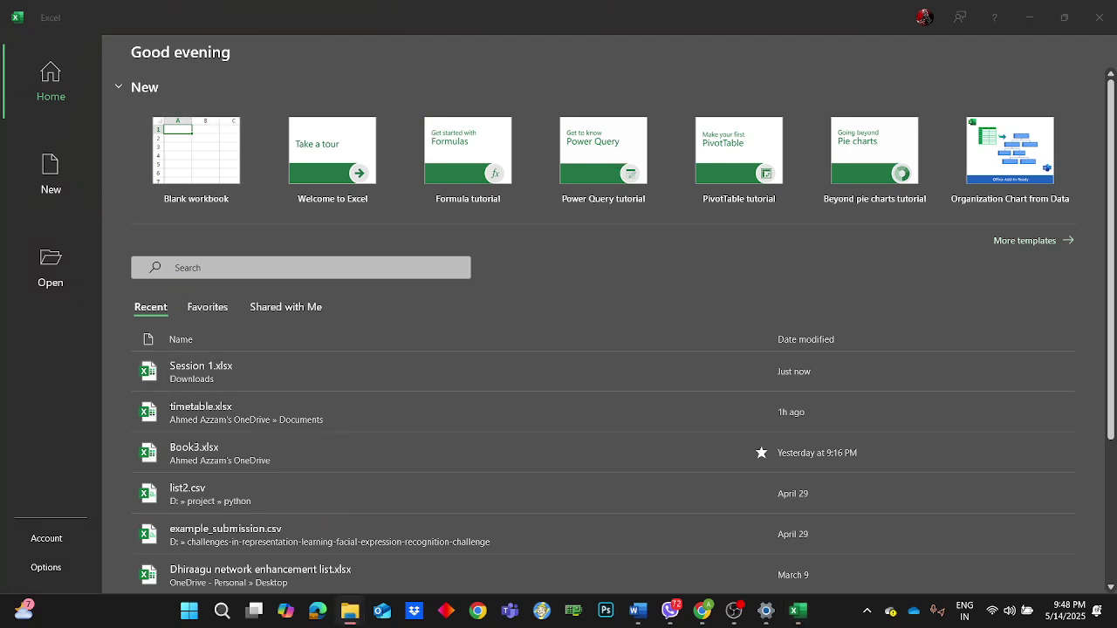
- Switch to File Explorer, locate Session 1.xlsx in the Downloads folder, and view the actions available for the file
key(super+e)
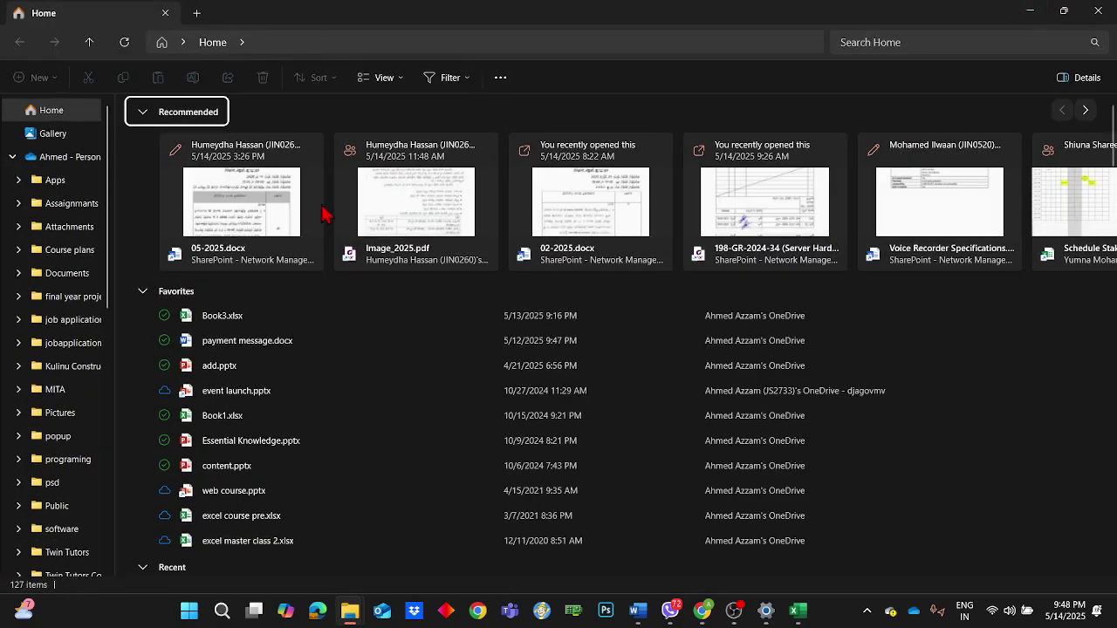
scroll(55, 455, down, 10)
scroll(70, 506, up, 6)
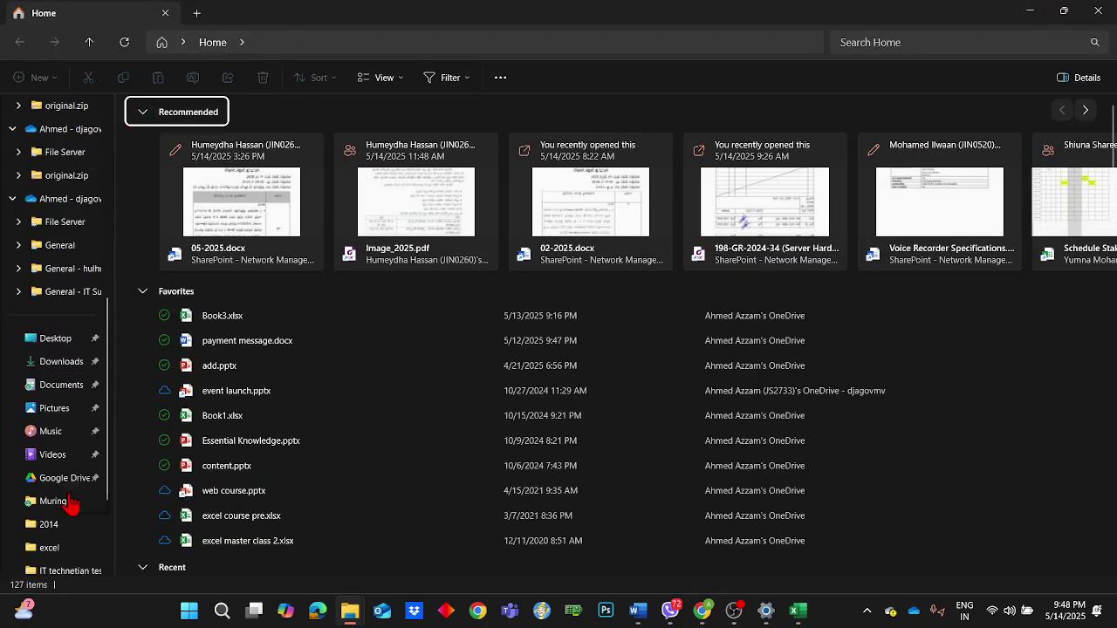
scroll(70, 502, down, 2)
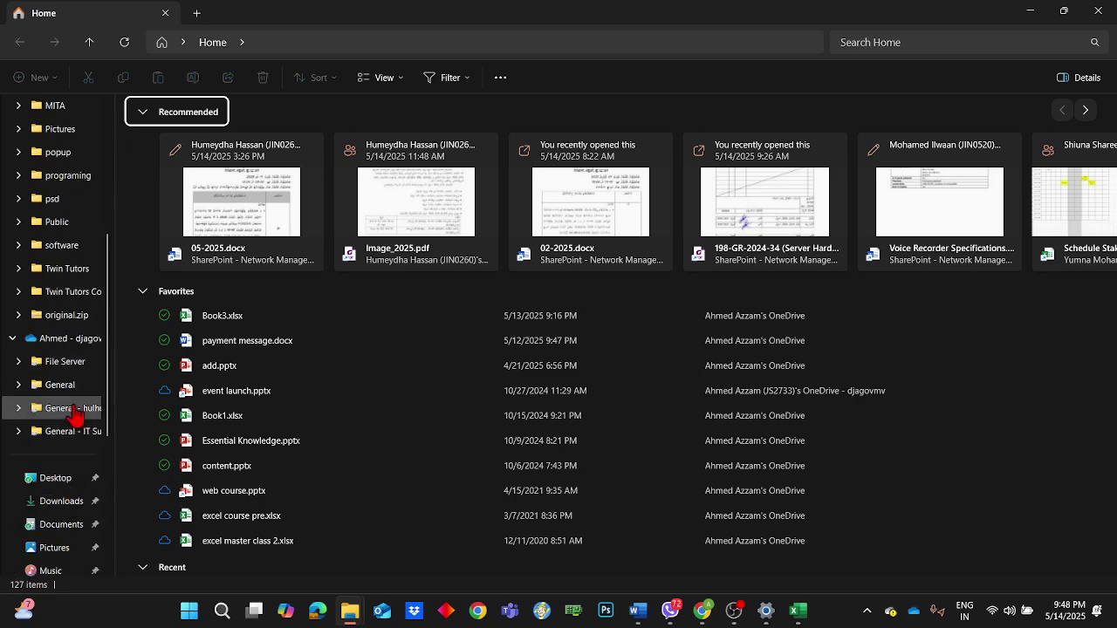
click(54, 501)
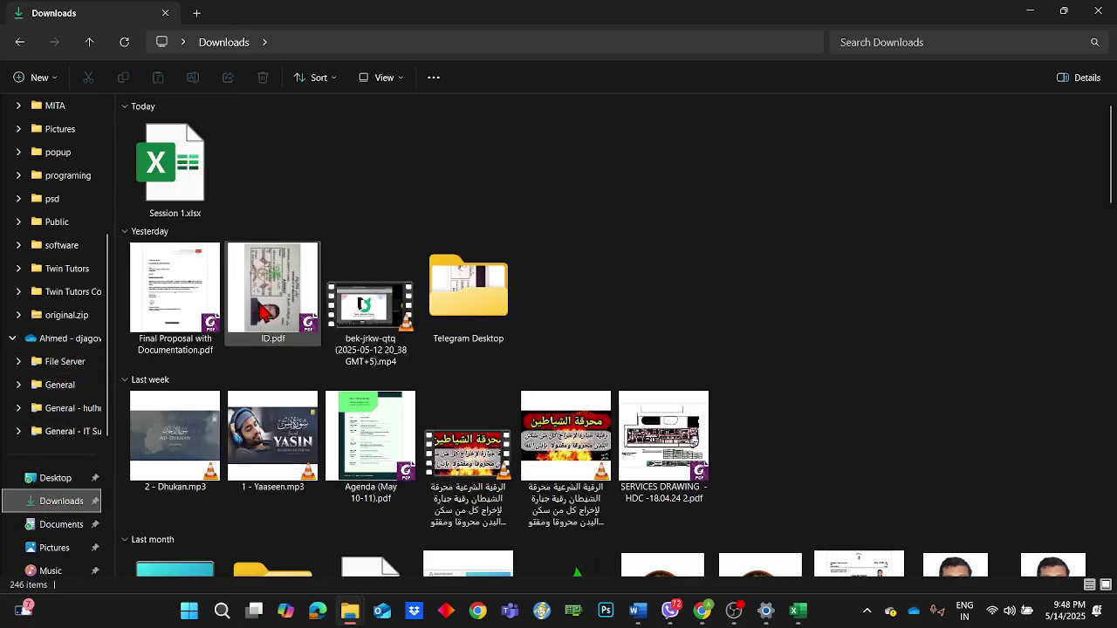
click(183, 183)
right_click(184, 183)
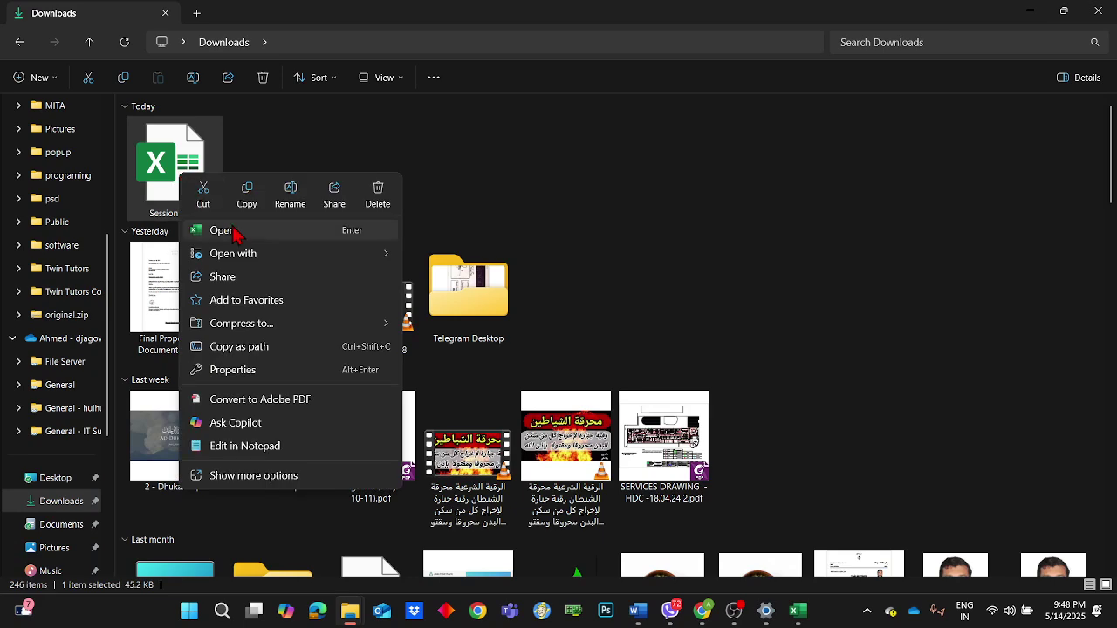
click(686, 175)
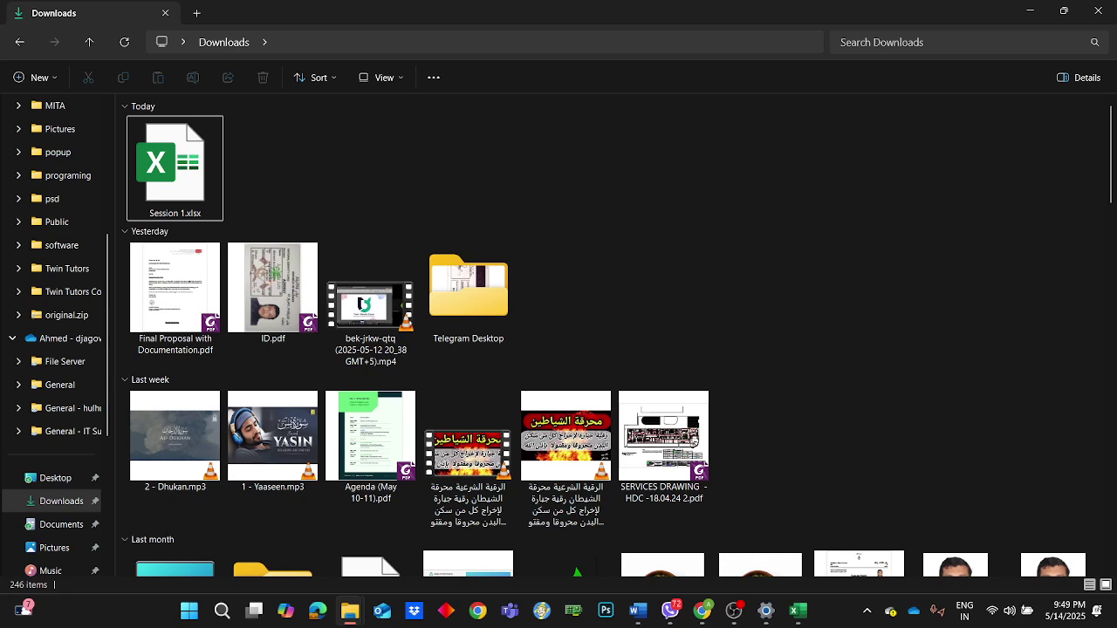
key(alt+Tab)
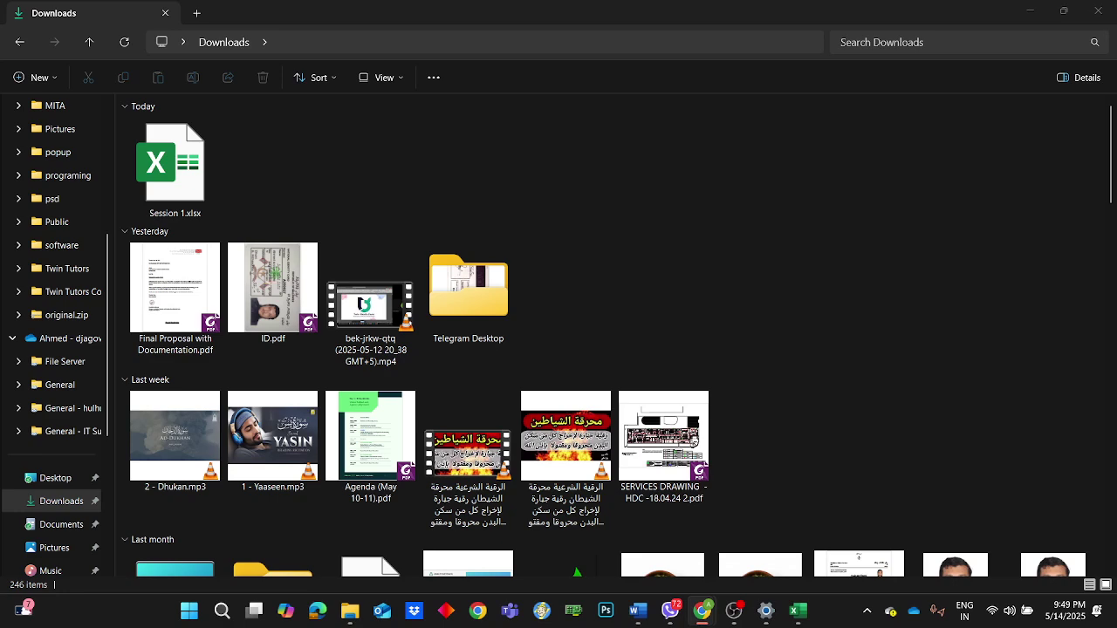